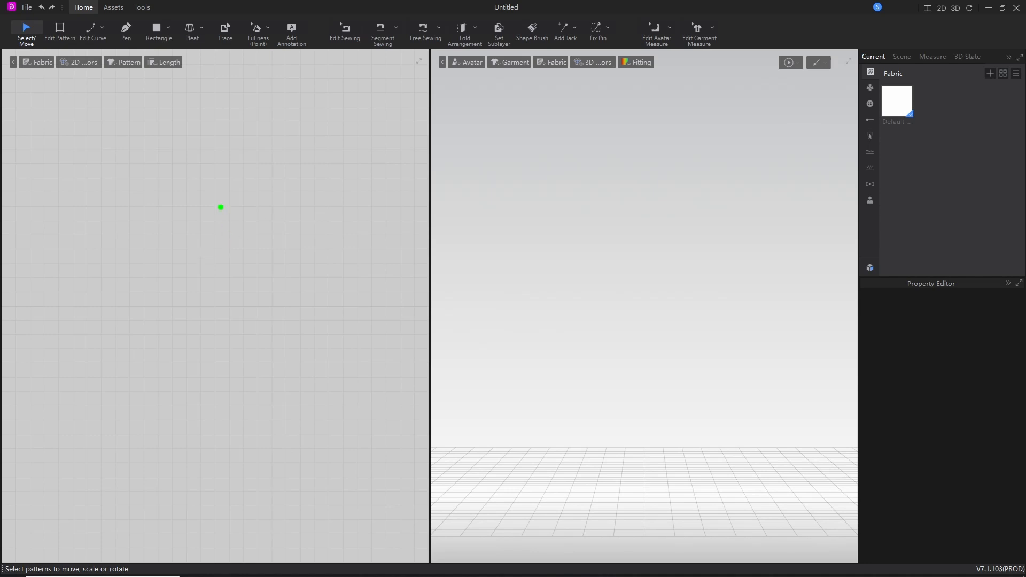
mouse_move(221, 207)
left_mouse_down()
mouse_move(161, 209)
mouse_move(179, 197)
left_mouse_up()
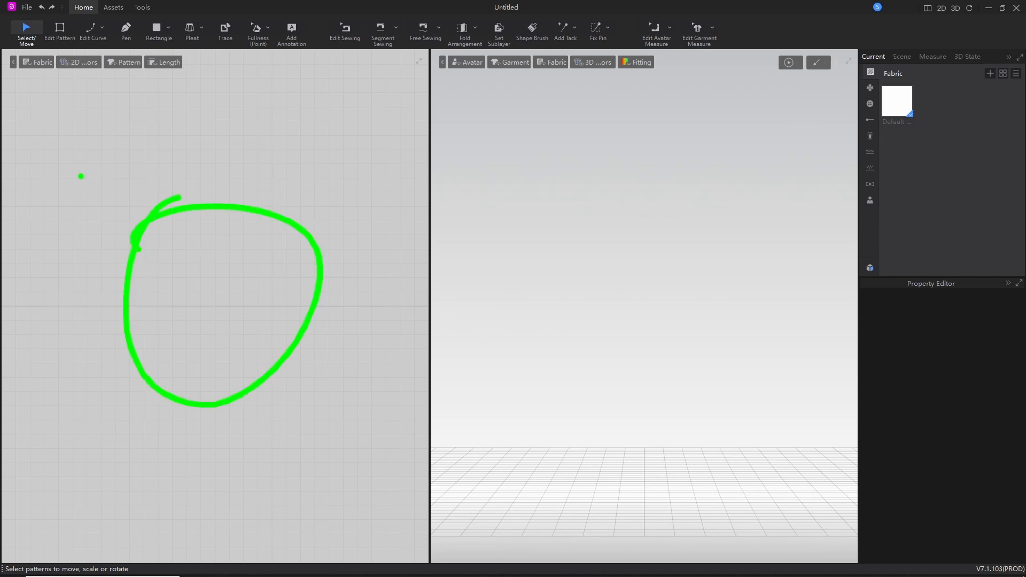
mouse_move(65, 170)
left_mouse_down()
mouse_move(133, 257)
mouse_move(176, 182)
mouse_move(78, 177)
left_mouse_up()
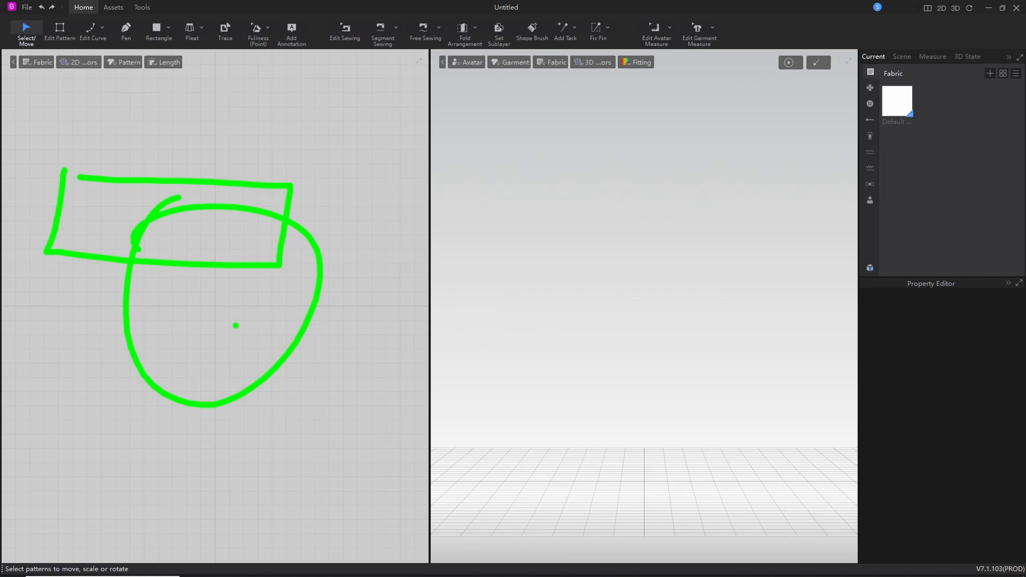
mouse_move(636, 205)
left_mouse_down()
mouse_move(691, 428)
mouse_move(591, 203)
left_mouse_up()
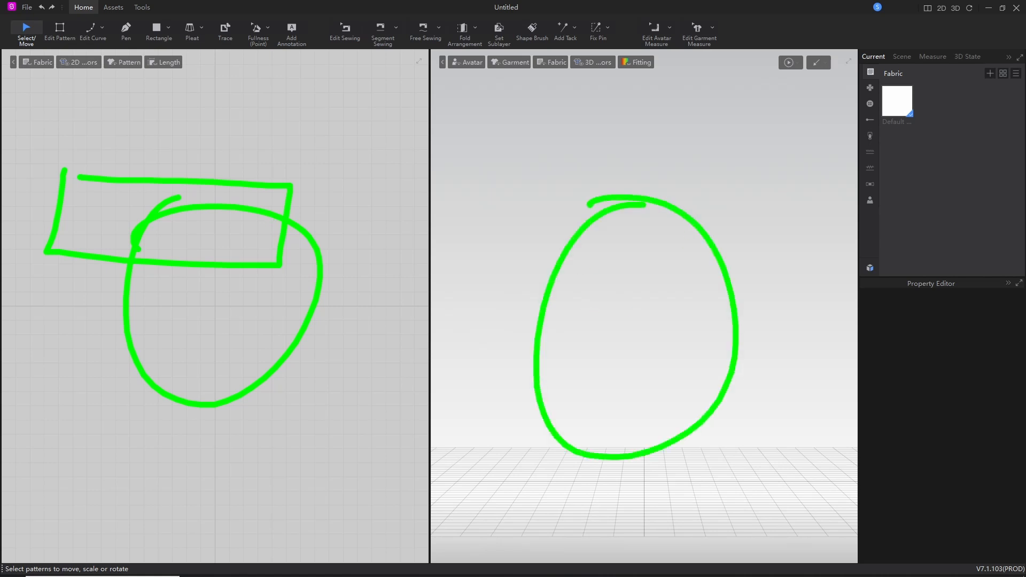
mouse_move(779, 56)
left_mouse_down()
mouse_move(802, 96)
mouse_move(759, 47)
left_mouse_up()
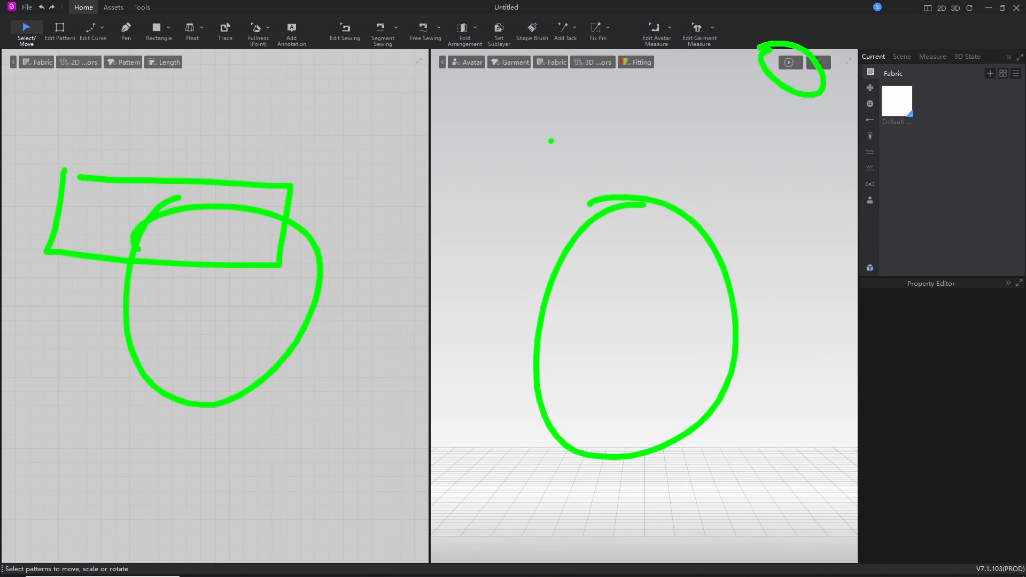
left_click_drag(433, 78, 674, 81)
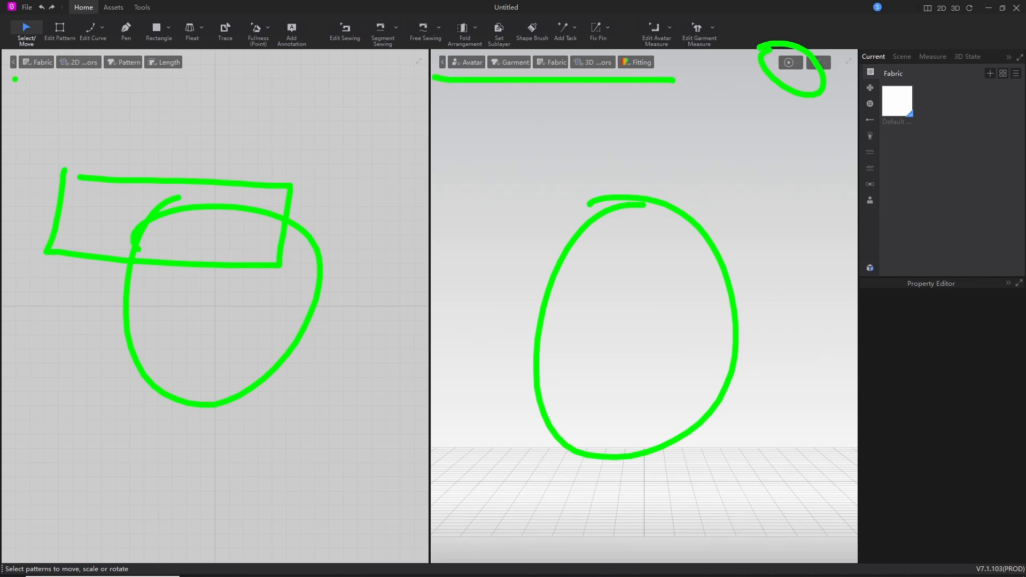
left_click_drag(15, 79, 188, 78)
mouse_move(188, 124)
left_mouse_down()
mouse_move(278, 108)
mouse_move(289, 181)
left_mouse_up()
mouse_move(523, 156)
left_mouse_down()
mouse_move(601, 142)
mouse_move(661, 235)
left_mouse_up()
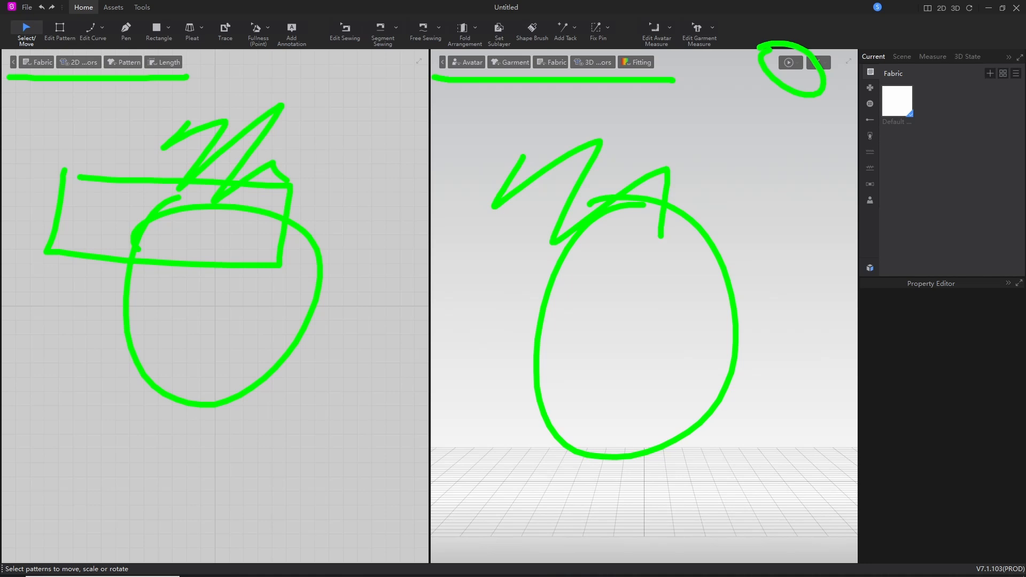
left_click_drag(7, 18, 718, 14)
left_click_drag(729, 17, 731, 70)
mouse_move(472, 72)
left_mouse_down()
mouse_move(705, 73)
mouse_move(11, 67)
mouse_move(7, 18)
left_mouse_up()
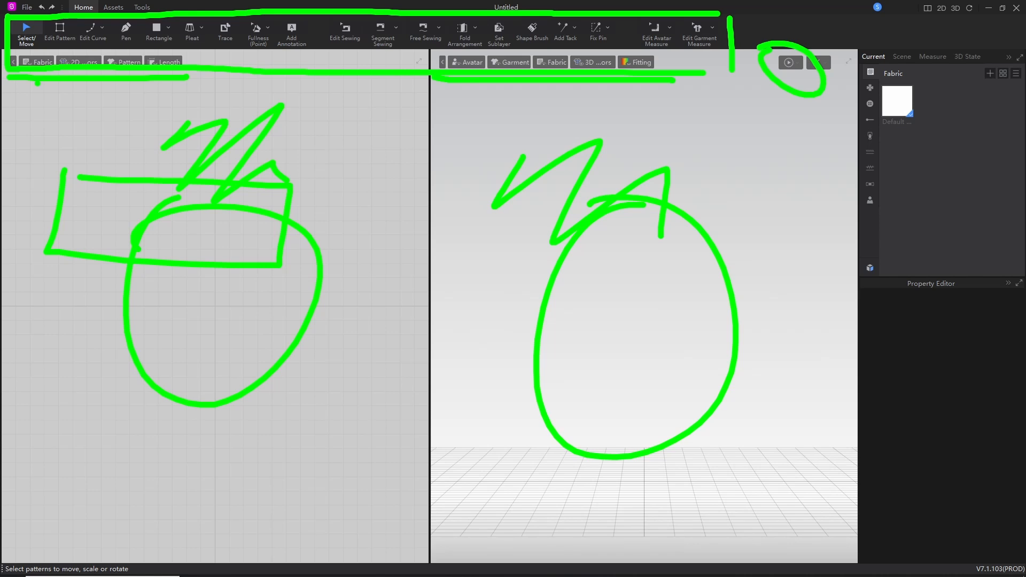
key("Escape")
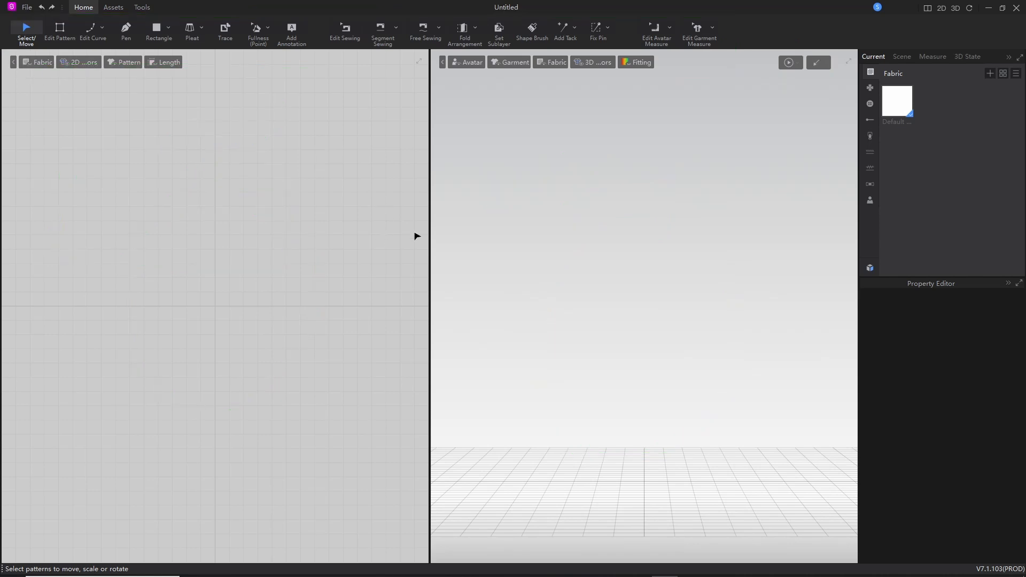
left_click_drag(851, 36, 837, 544)
mouse_move(851, 36)
left_mouse_down()
mouse_move(1018, 42)
mouse_move(1021, 505)
mouse_move(1017, 541)
mouse_move(831, 547)
left_mouse_up()
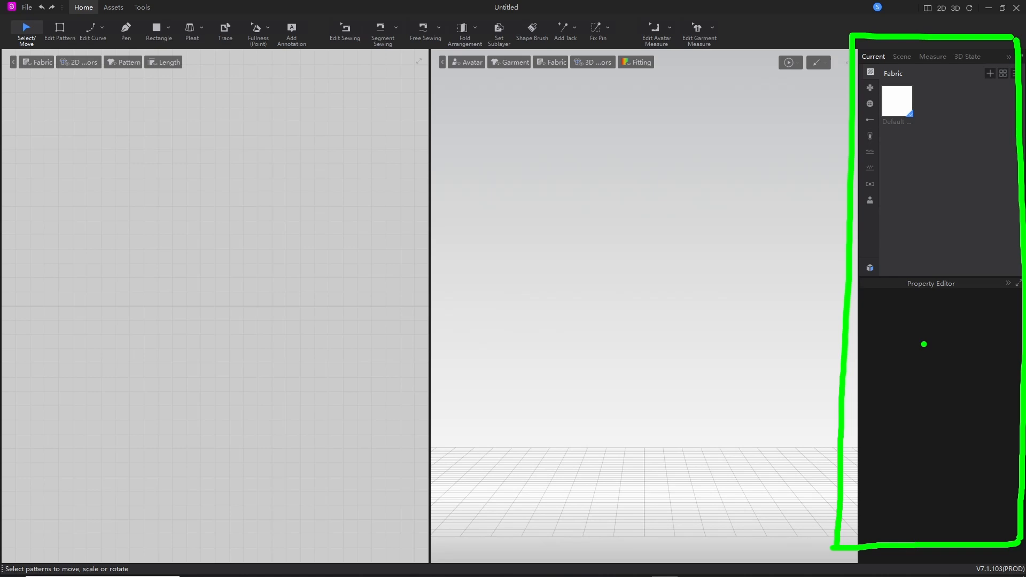
key("Escape")
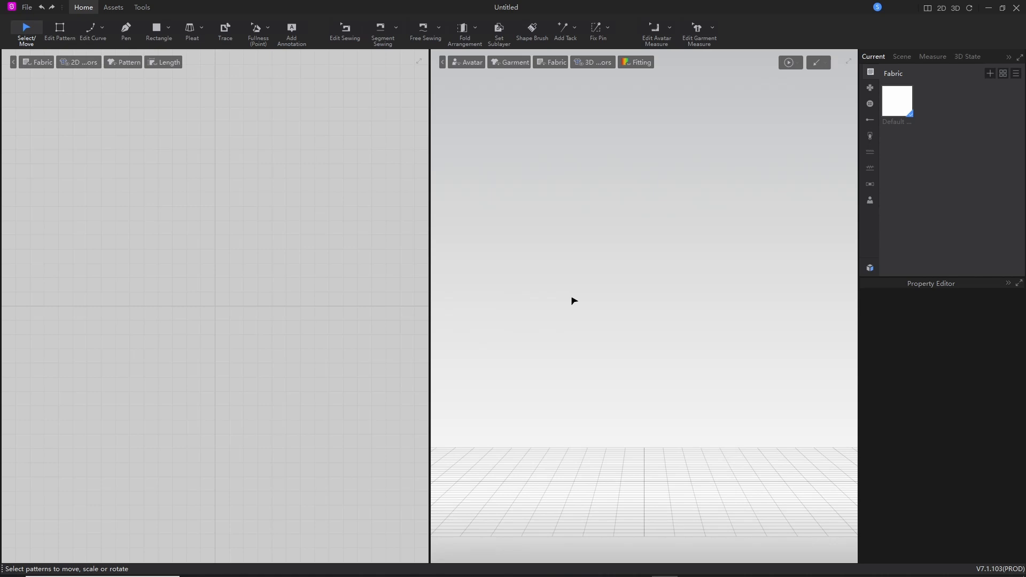
left_click_drag(51, 49, 91, 50)
left_click_drag(178, 50, 211, 50)
left_click_drag(270, 57, 327, 59)
left_click_drag(368, 55, 452, 55)
left_click_drag(528, 47, 583, 49)
left_click_drag(621, 49, 717, 52)
left_click(750, 54)
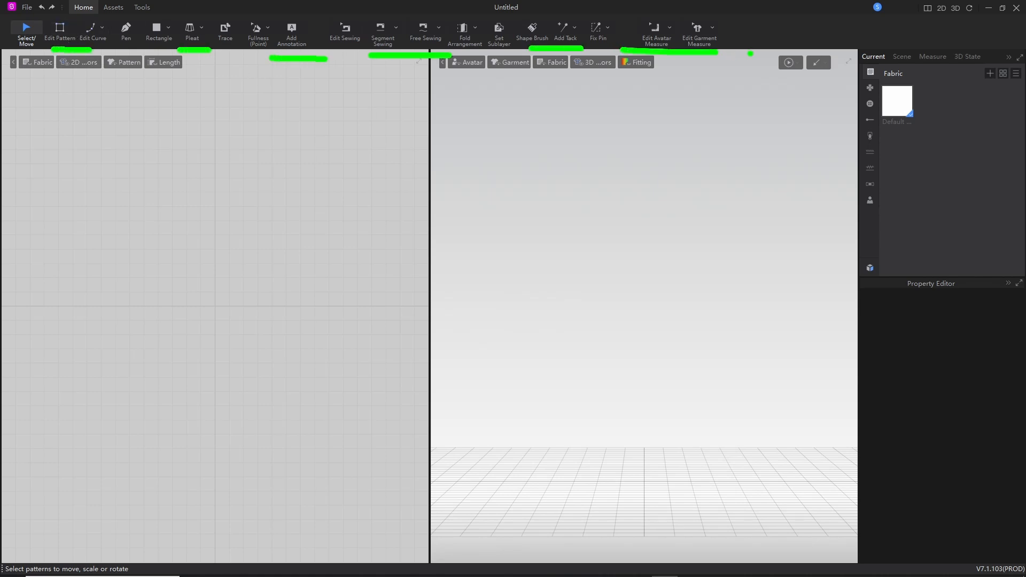
key("Escape")
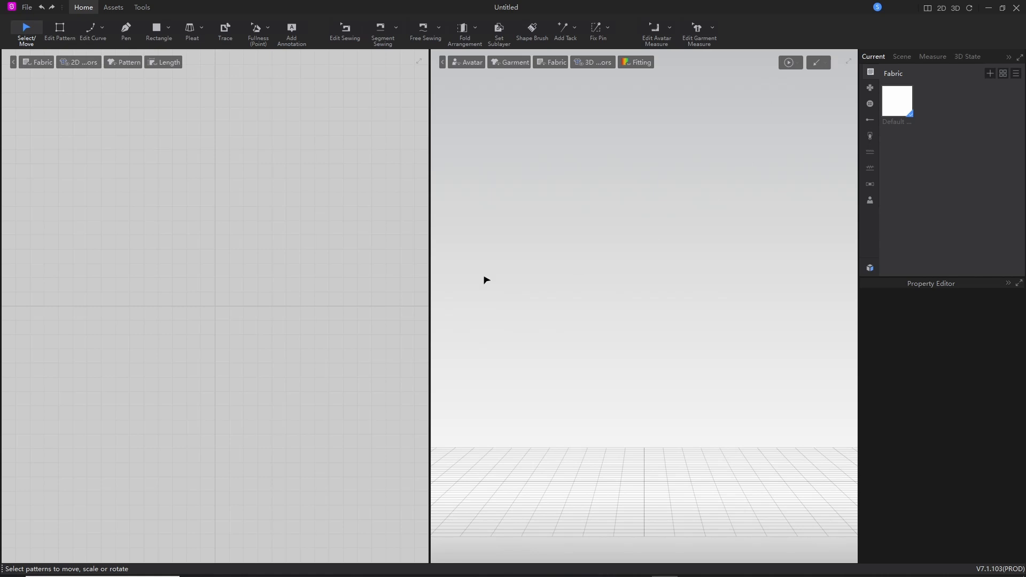
left_click(27, 8)
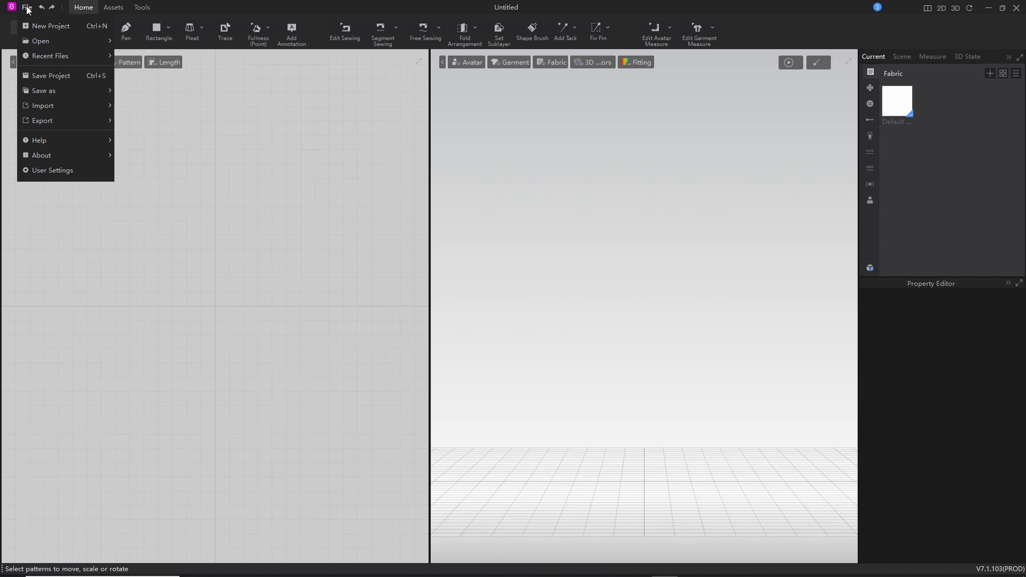
mouse_move(31, 40)
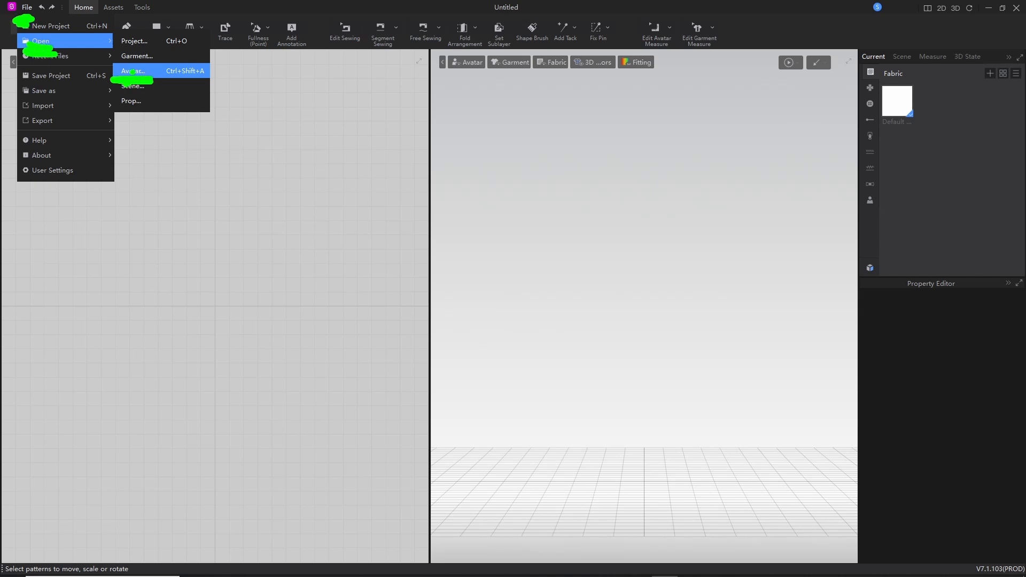
key("Escape")
Step: Start opening an avatar file and browse to the Social > Atelier folder on the DATA (F:) drive
left_click(27, 7)
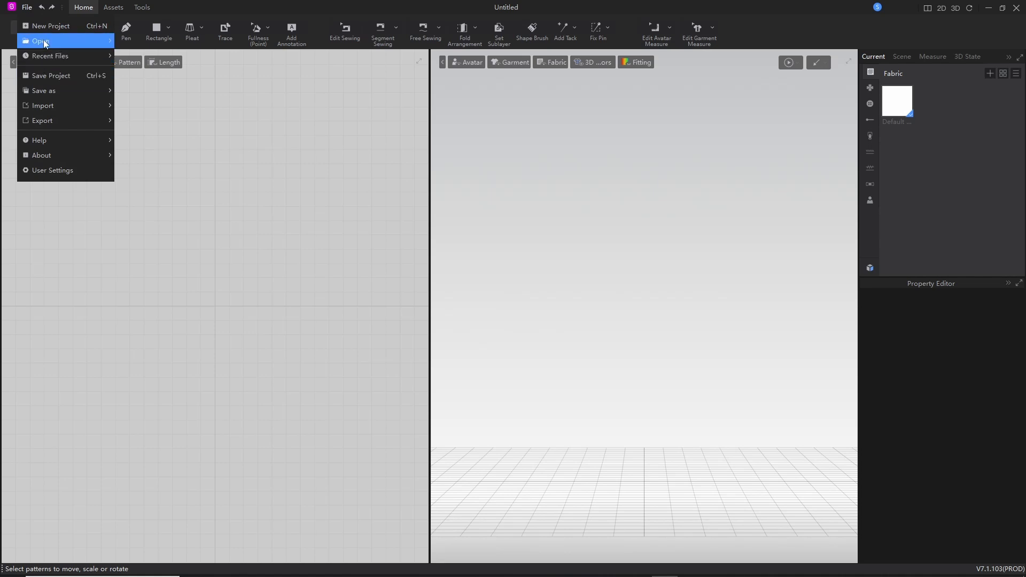
left_click(143, 72)
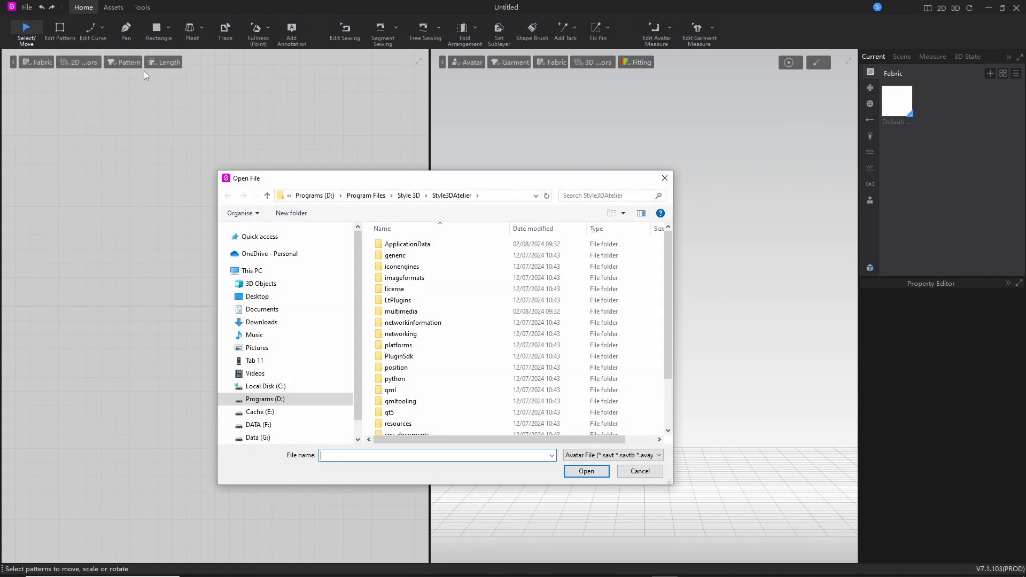
left_click(228, 425)
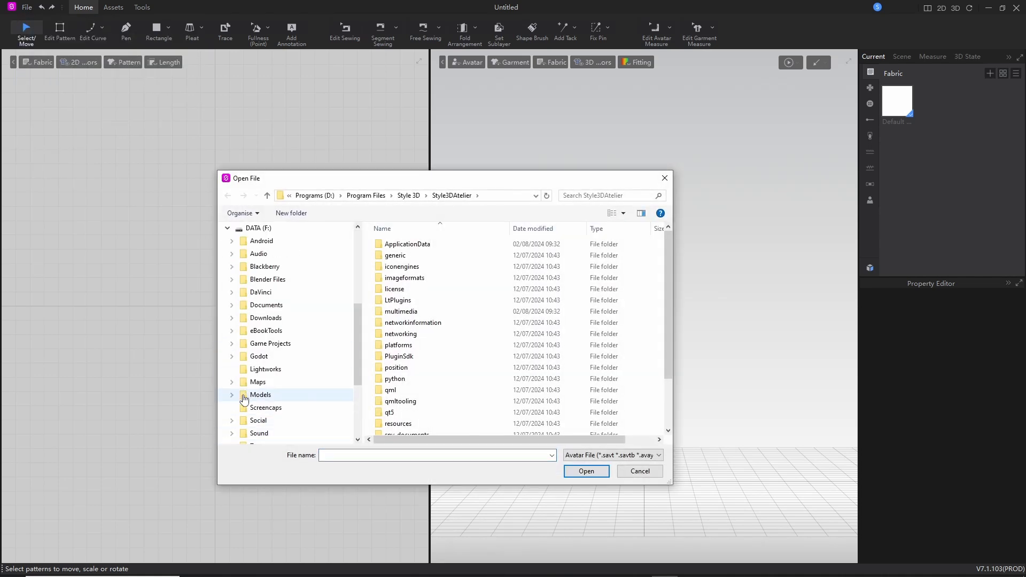
left_click(232, 421)
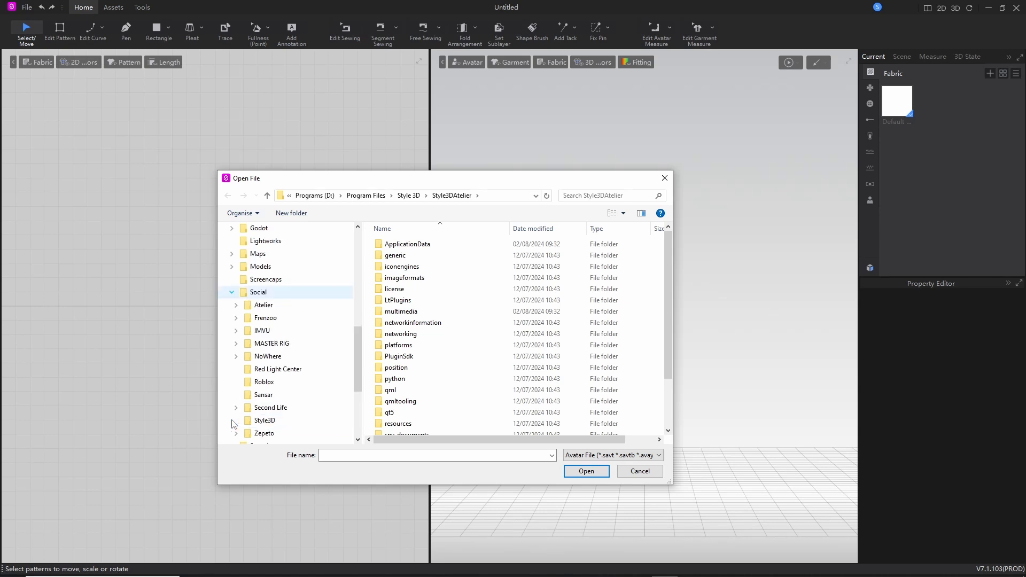
left_click(263, 305)
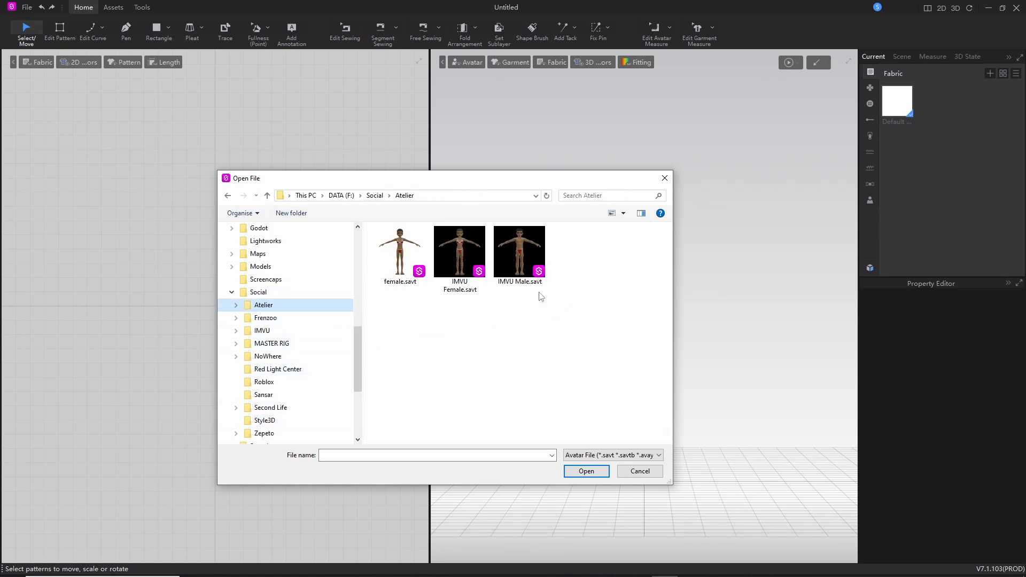
Step: Open the avatar file IMVU Male.savt with load type Open and zero translation on all axes in metres
key("ctrl+shift+3")
mouse_move(526, 291)
left_mouse_down()
mouse_move(546, 292)
mouse_move(528, 296)
left_mouse_up()
left_click(523, 249)
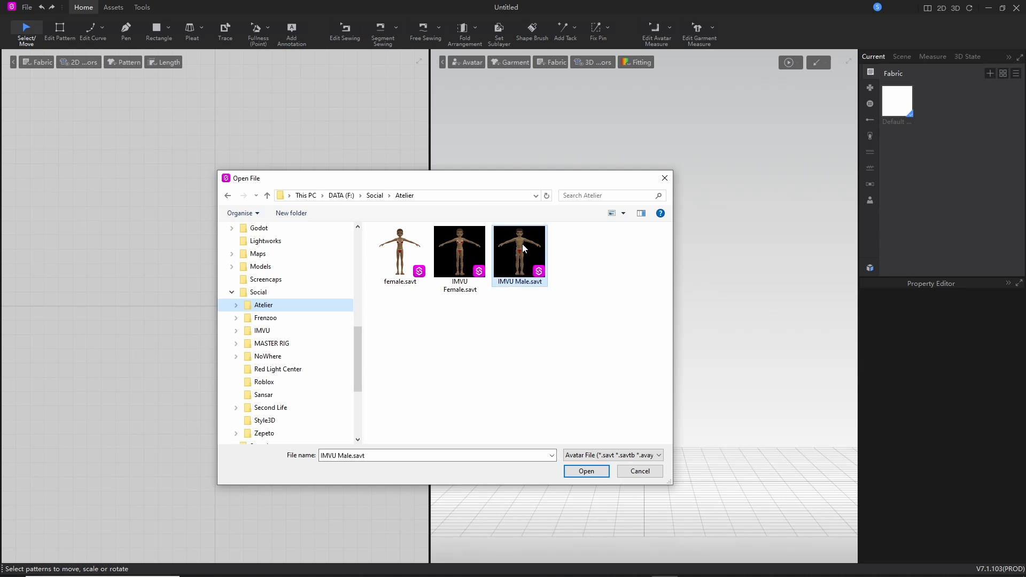
key("ctrl+shift+3")
mouse_move(564, 471)
left_mouse_down()
mouse_move(615, 469)
mouse_move(548, 458)
left_mouse_up()
key("Escape")
left_click(586, 470)
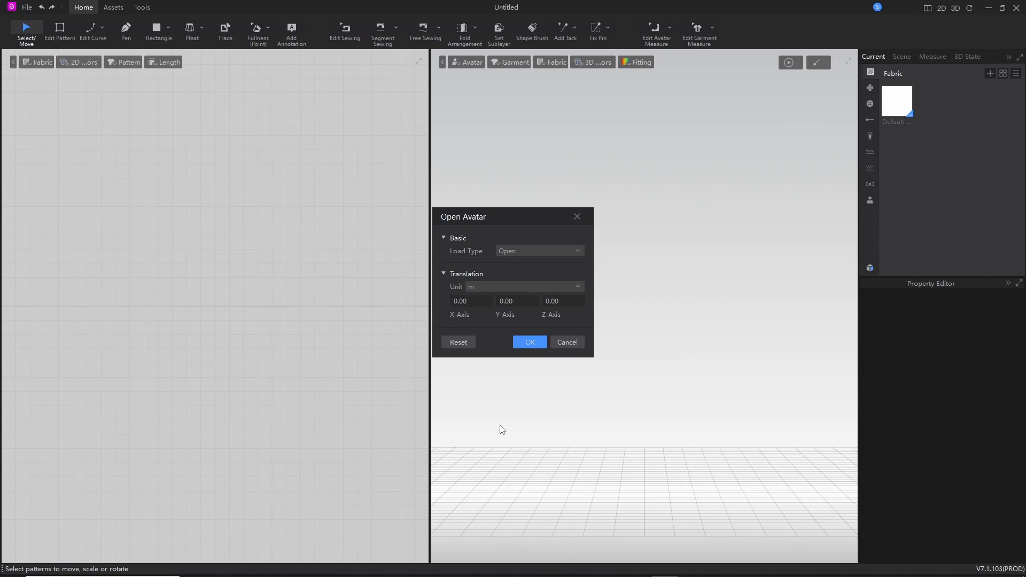
key("ctrl+shift+3")
left_click_drag(537, 327, 528, 328)
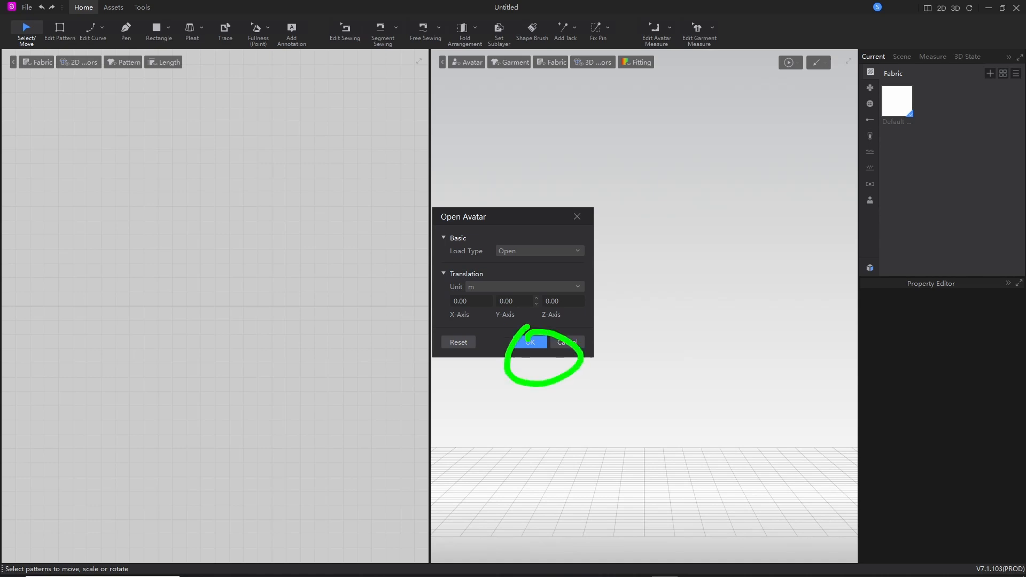
left_click(527, 344)
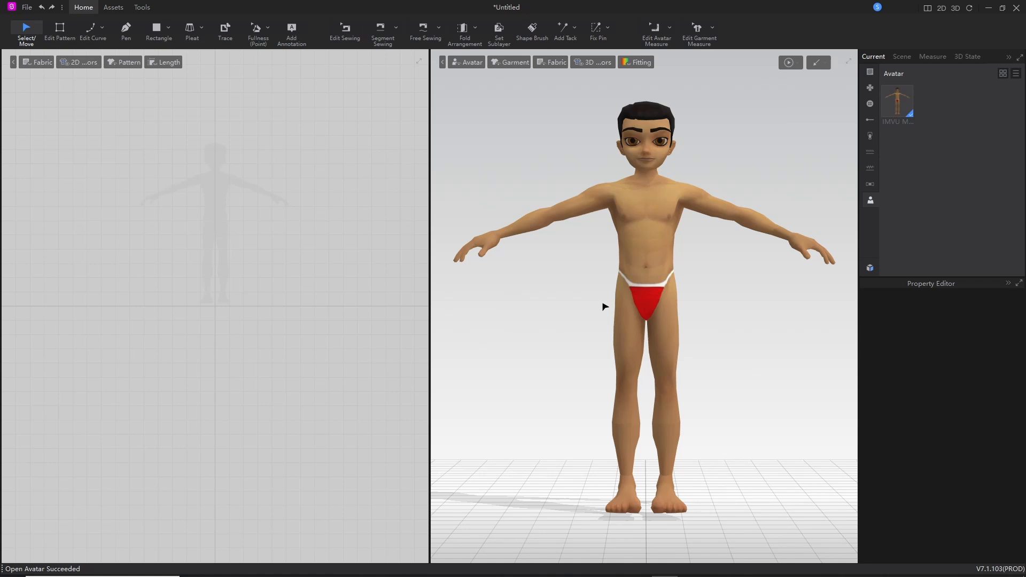
Step: Examine the avatar's silhouette in the 2D pattern view and its full figure in the 3D view
middle_click_drag(641, 297, 687, 279)
middle_click_drag(223, 208, 179, 351)
scroll(210, 320, "down", 5)
scroll(210, 320, "up", 4)
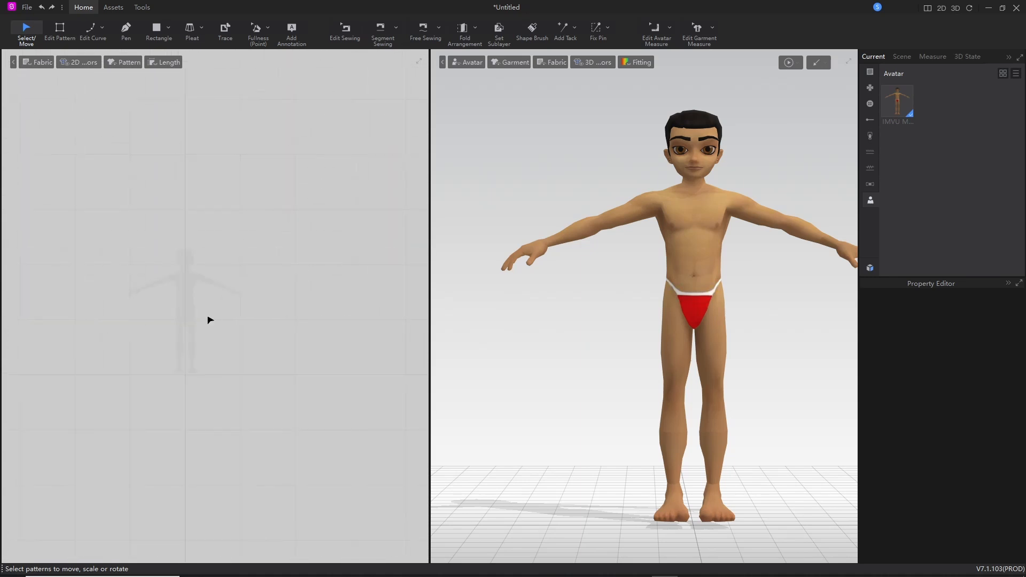
scroll(209, 320, "up", 3)
middle_click_drag(206, 320, 271, 339)
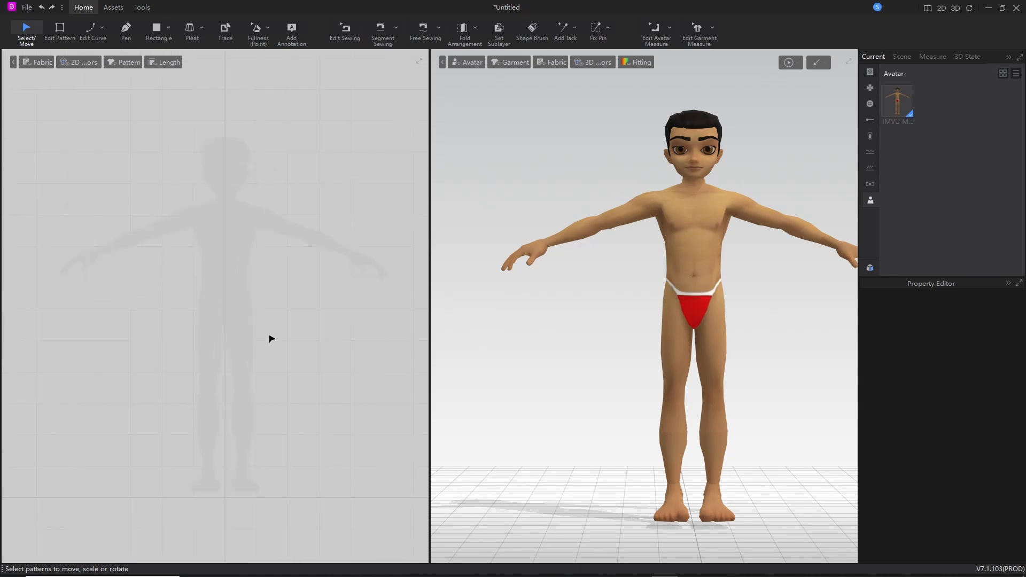
scroll(691, 288, "up", 3)
scroll(690, 287, "down", 5)
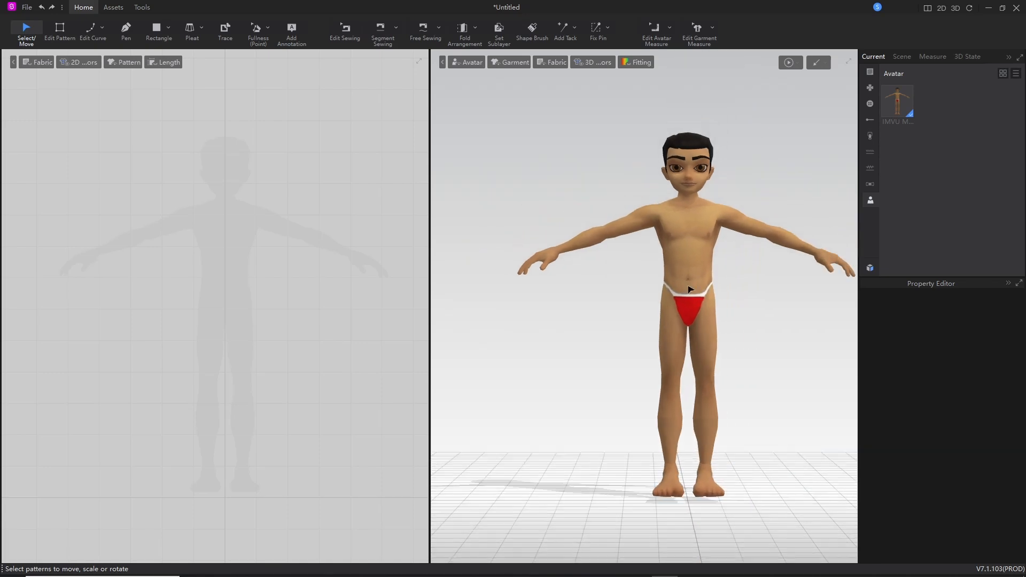
scroll(693, 291, "up", 5)
scroll(696, 296, "down", 4)
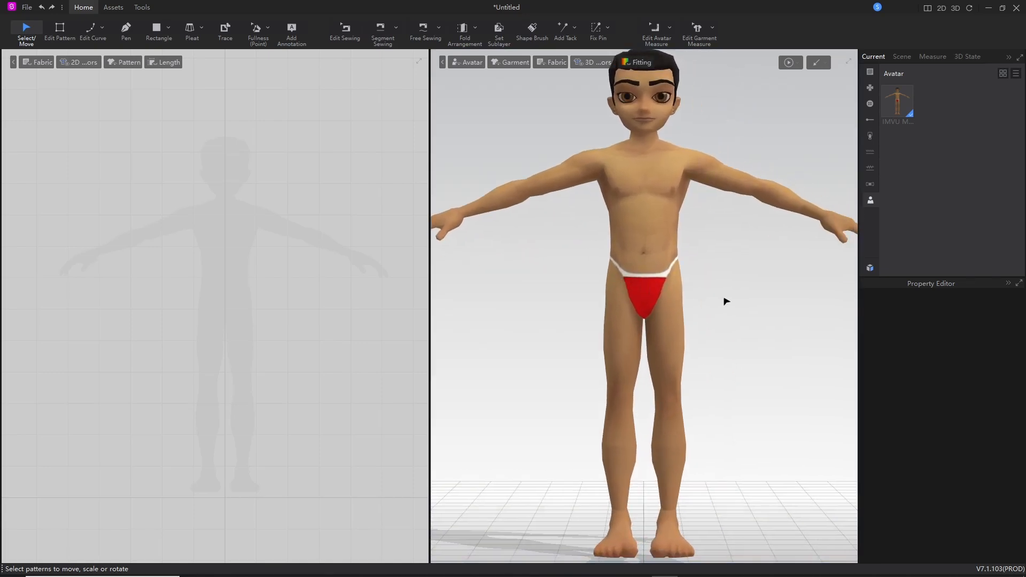
mouse_move(724, 299)
right_mouse_down()
mouse_move(476, 302)
mouse_move(733, 300)
mouse_move(648, 282)
mouse_move(742, 306)
mouse_move(735, 300)
right_mouse_up()
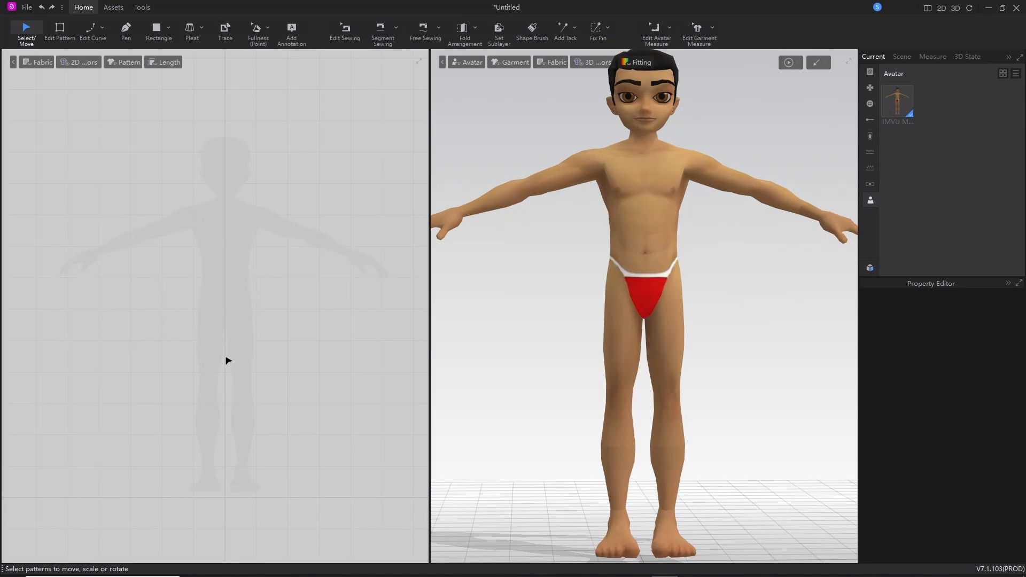
Step: Inspect the avatar's separate body sections by selecting them in turn, from the torso through the legs to both feet
left_click(642, 259)
left_click(631, 323)
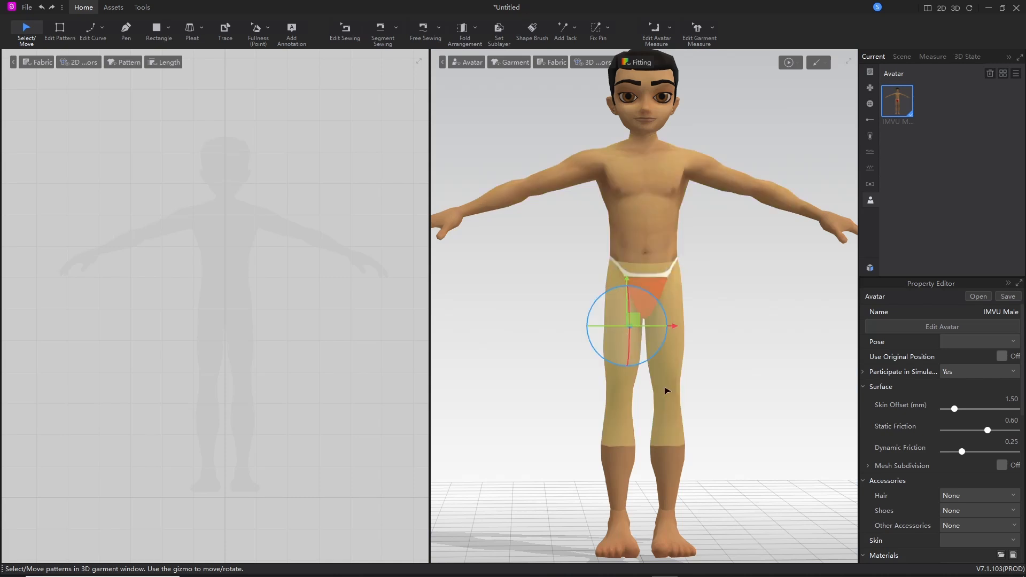
left_click(671, 469)
left_click(620, 473)
left_click(619, 531)
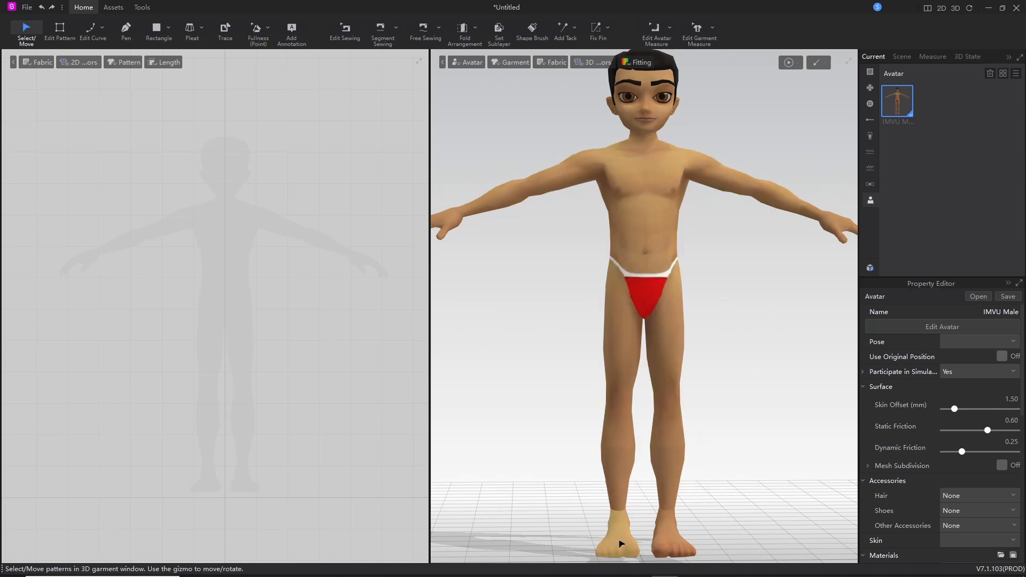
left_click(674, 524)
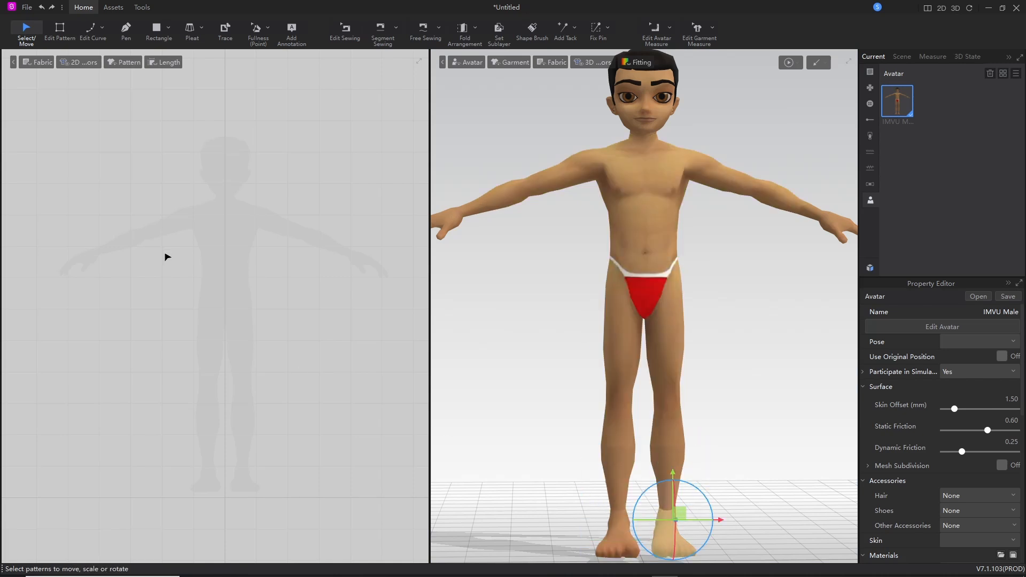
mouse_move(120, 201)
left_mouse_down()
mouse_move(315, 251)
mouse_move(109, 202)
left_mouse_up()
mouse_move(121, 272)
left_mouse_down()
mouse_move(314, 320)
mouse_move(309, 280)
mouse_move(107, 279)
left_mouse_up()
left_click_drag(189, 272, 171, 291)
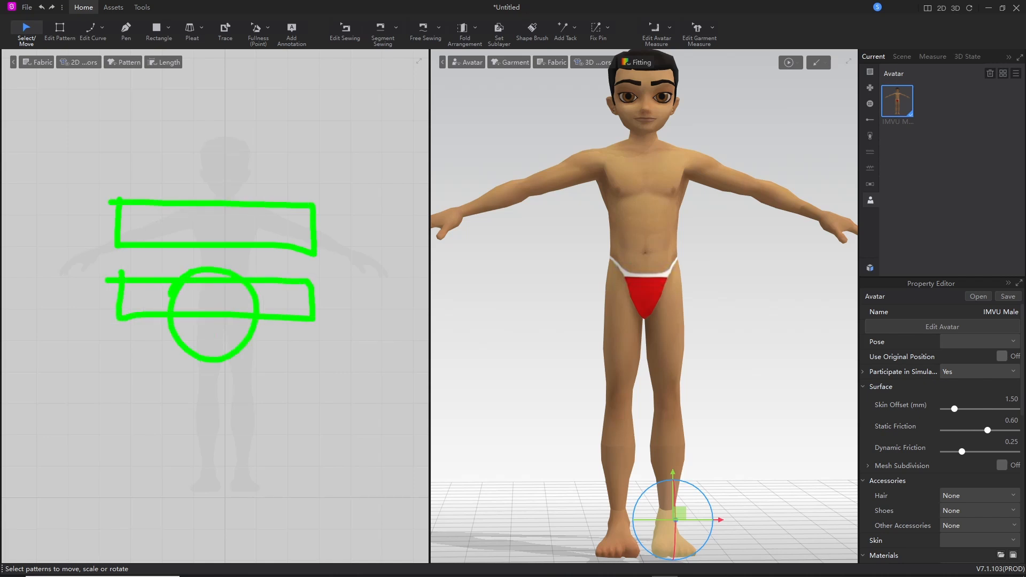
mouse_move(207, 184)
left_mouse_down()
mouse_move(221, 251)
mouse_move(187, 186)
left_mouse_up()
key("Escape")
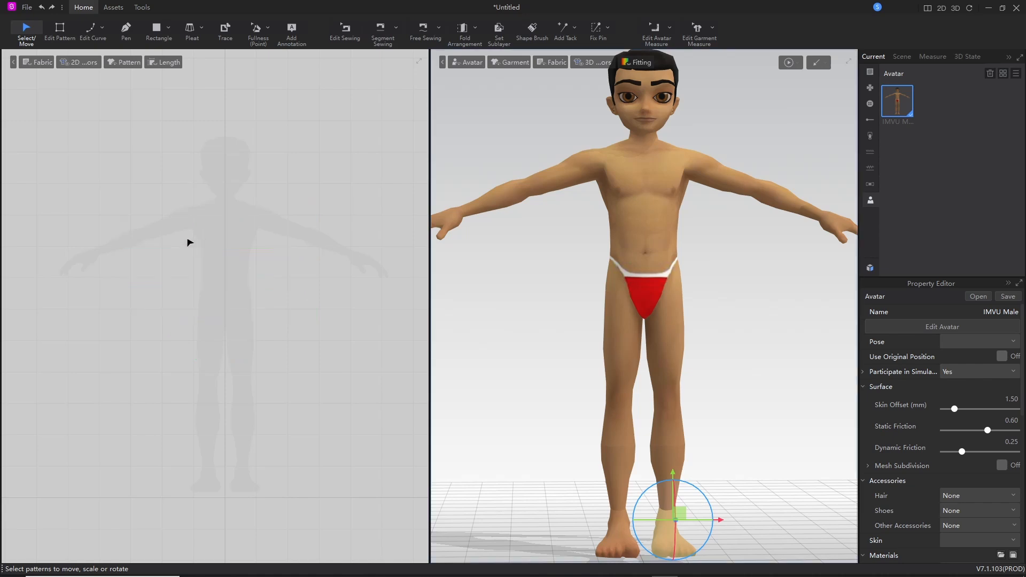
Step: View the avatar from a slightly different angle and select its torso and then its upper-leg section
mouse_move(632, 313)
middle_mouse_down()
mouse_move(623, 322)
mouse_move(639, 271)
mouse_move(631, 307)
middle_mouse_up()
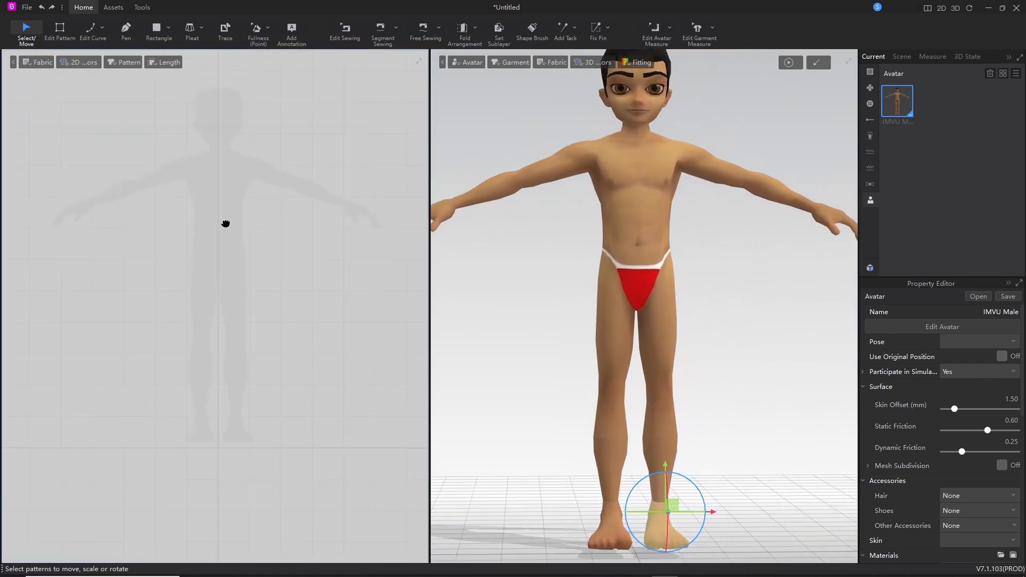
mouse_move(708, 293)
right_mouse_down()
mouse_move(601, 303)
mouse_move(697, 301)
right_mouse_up()
left_click(620, 224)
left_click(648, 367)
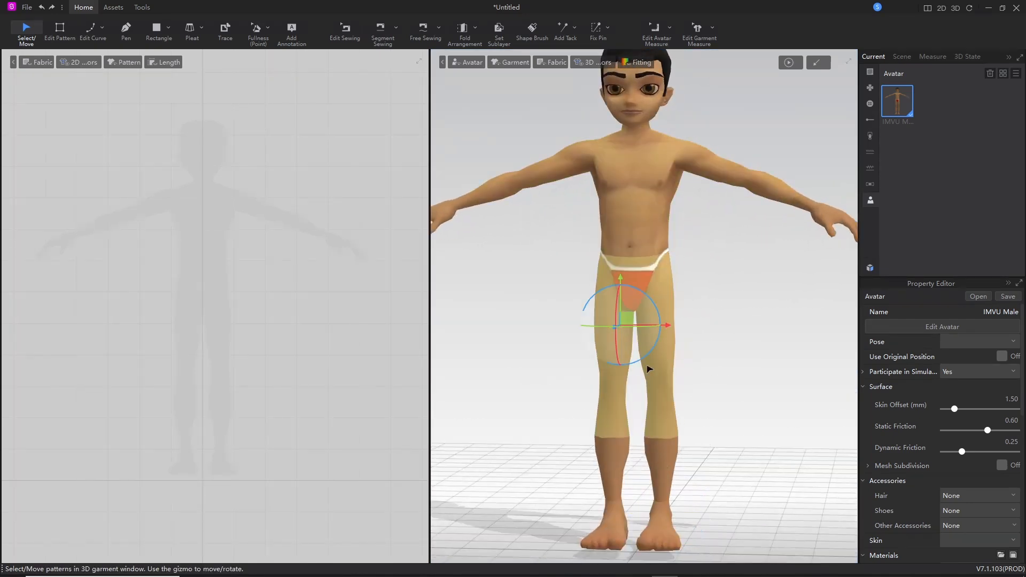
Step: Select one of the avatar's lower-leg sections and view the full figure from the front
left_click(617, 449)
middle_click_drag(528, 317, 544, 300)
scroll(532, 306, "down", 1)
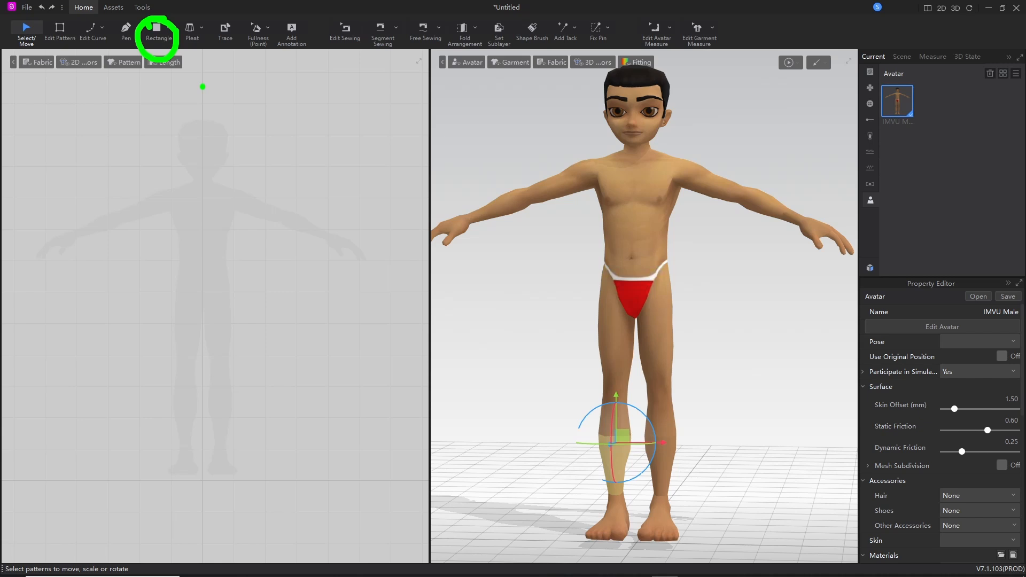
Step: Draw a long, narrow horizontal Rectangle pattern across the neck and shoulders of the avatar silhouette in the 2D view
left_click(170, 29)
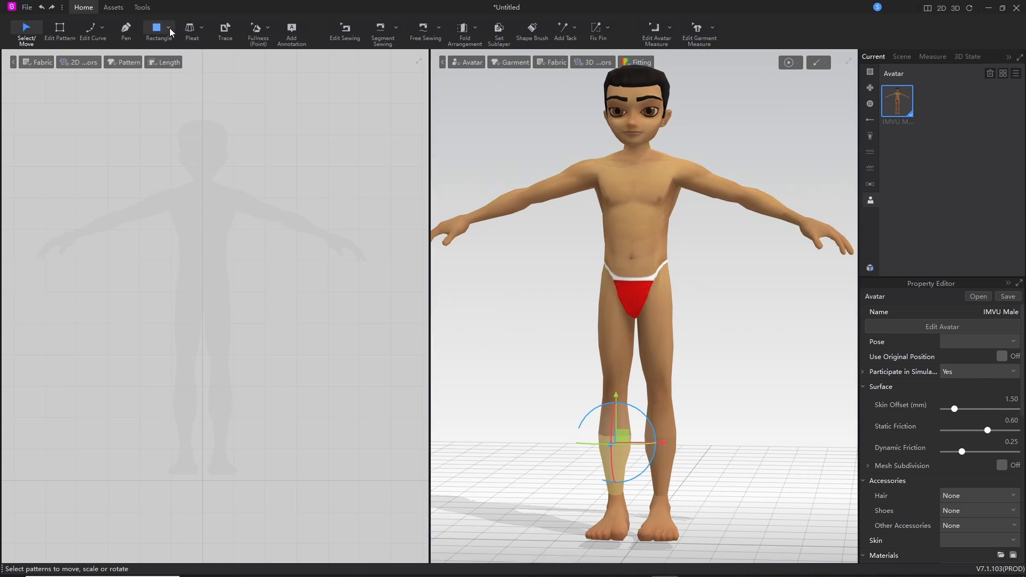
left_click(169, 29)
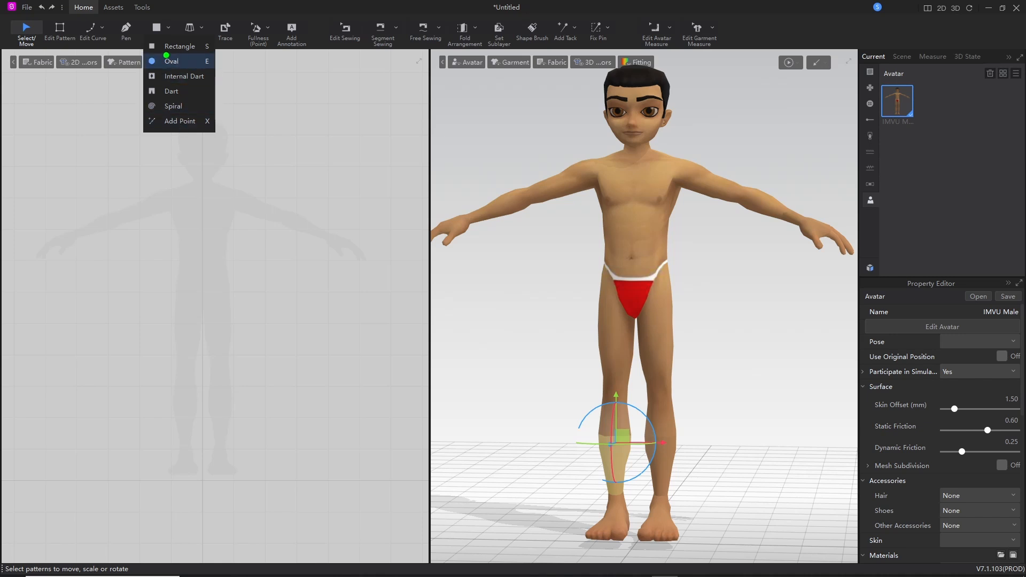
left_click_drag(166, 55, 146, 56)
key("Escape")
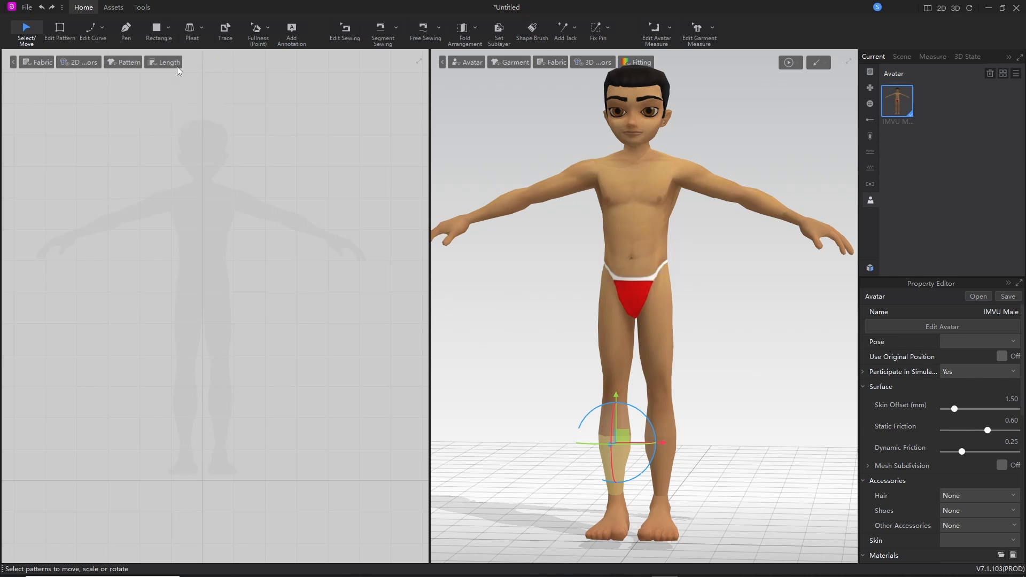
left_click(158, 30)
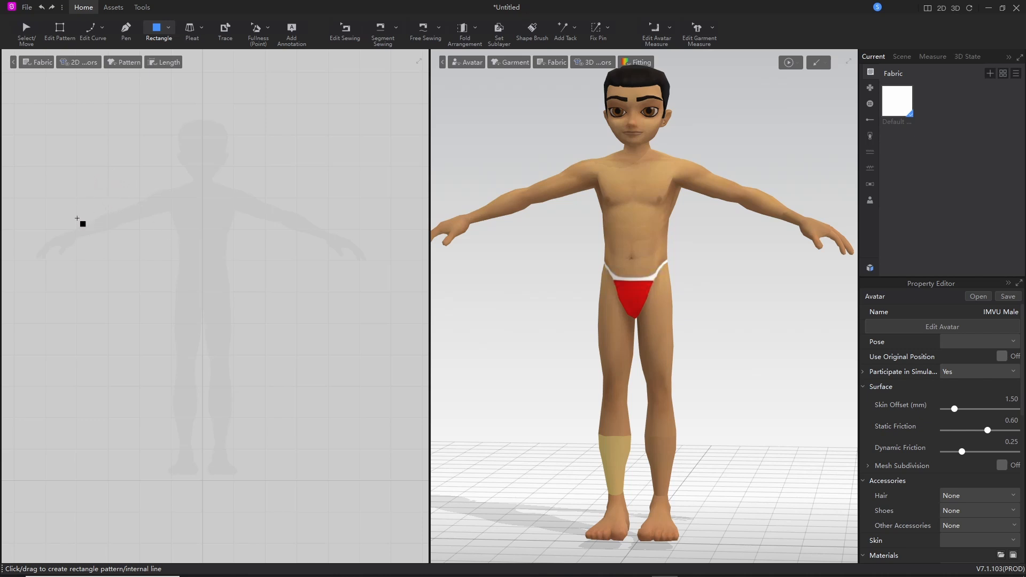
left_click_drag(63, 177, 348, 205)
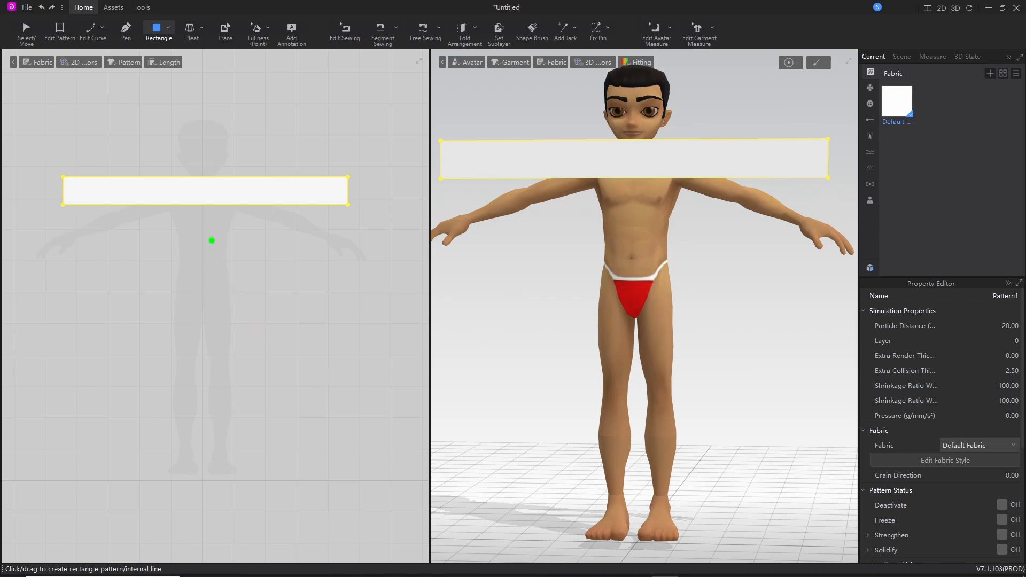
mouse_move(240, 217)
left_mouse_down()
mouse_move(252, 437)
mouse_move(171, 489)
mouse_move(146, 327)
mouse_move(160, 229)
mouse_move(34, 289)
mouse_move(60, 225)
left_mouse_up()
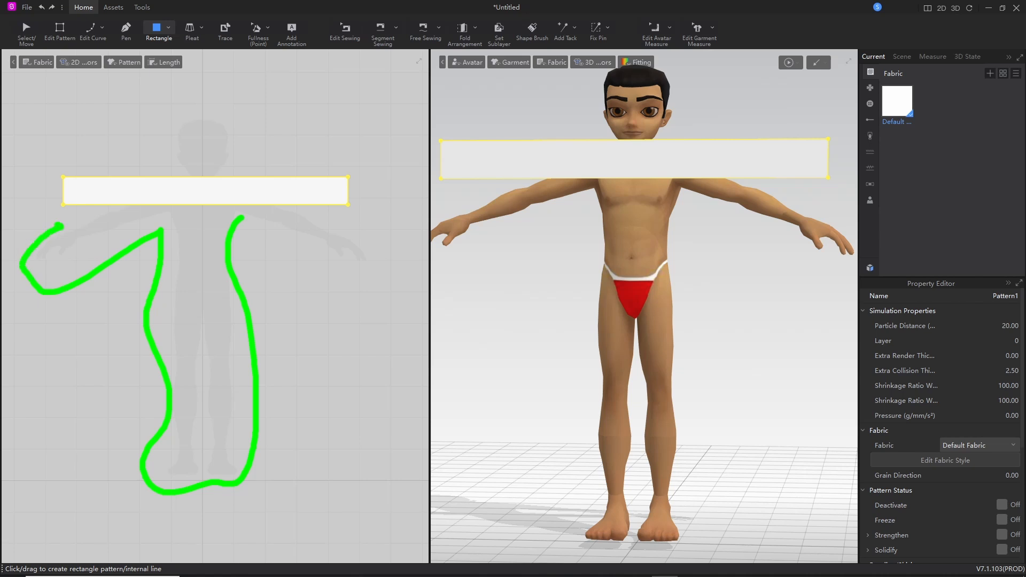
mouse_move(54, 167)
left_mouse_down()
mouse_move(50, 214)
mouse_move(347, 220)
mouse_move(367, 159)
mouse_move(72, 163)
left_mouse_up()
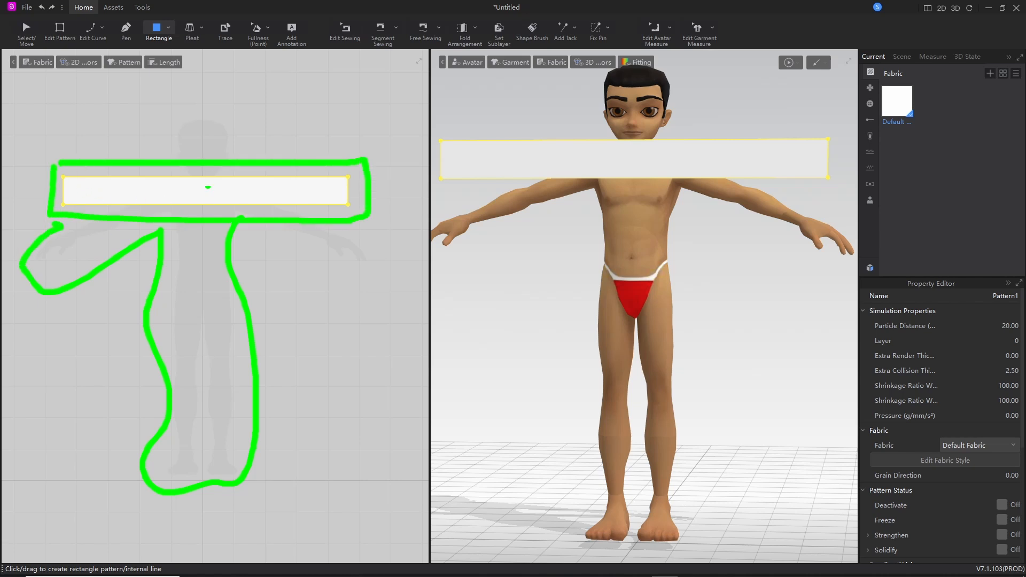
left_click_drag(201, 127, 206, 187)
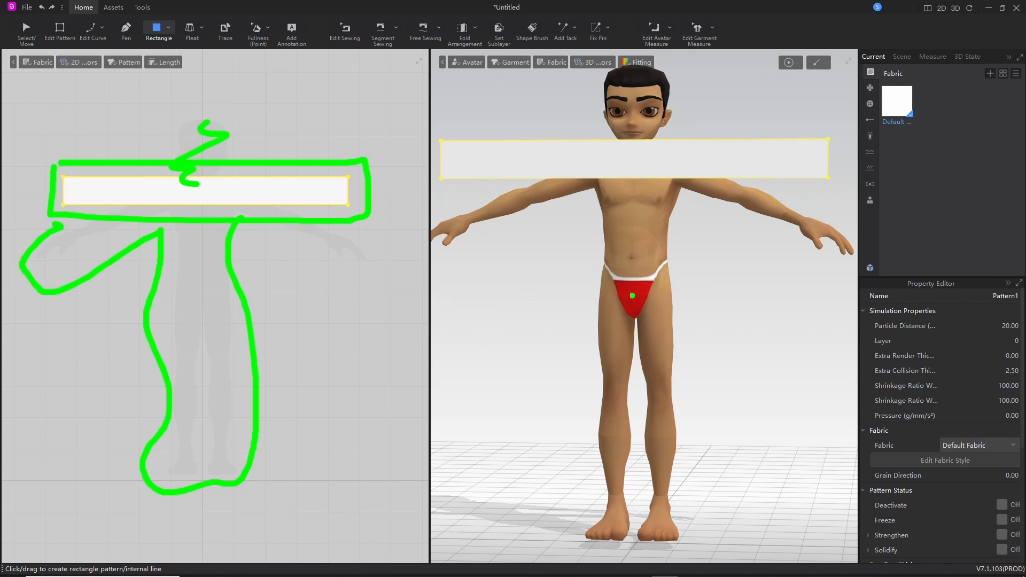
left_click_drag(591, 191, 611, 377)
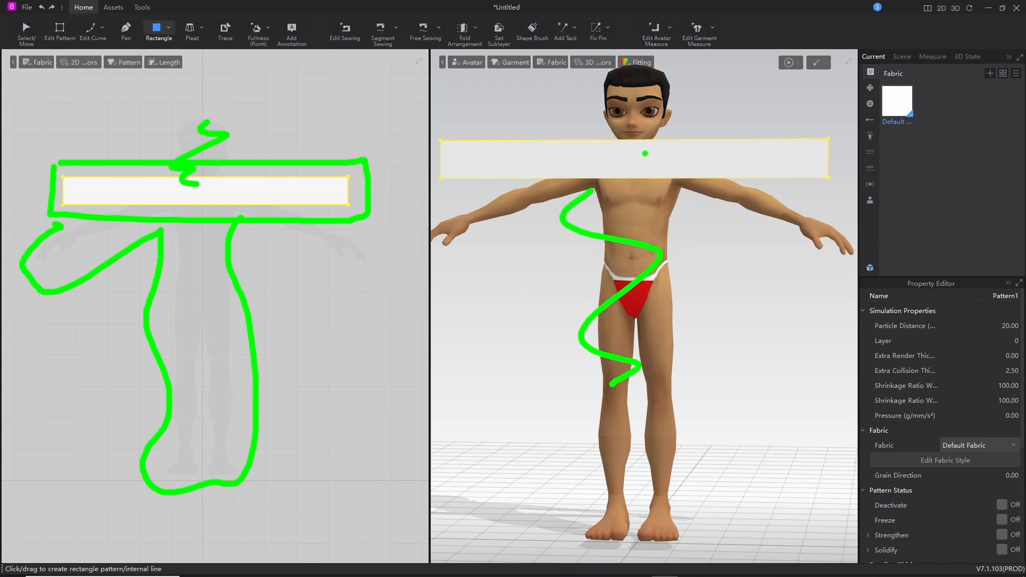
mouse_move(803, 48)
left_mouse_down()
mouse_move(817, 51)
mouse_move(778, 45)
left_mouse_up()
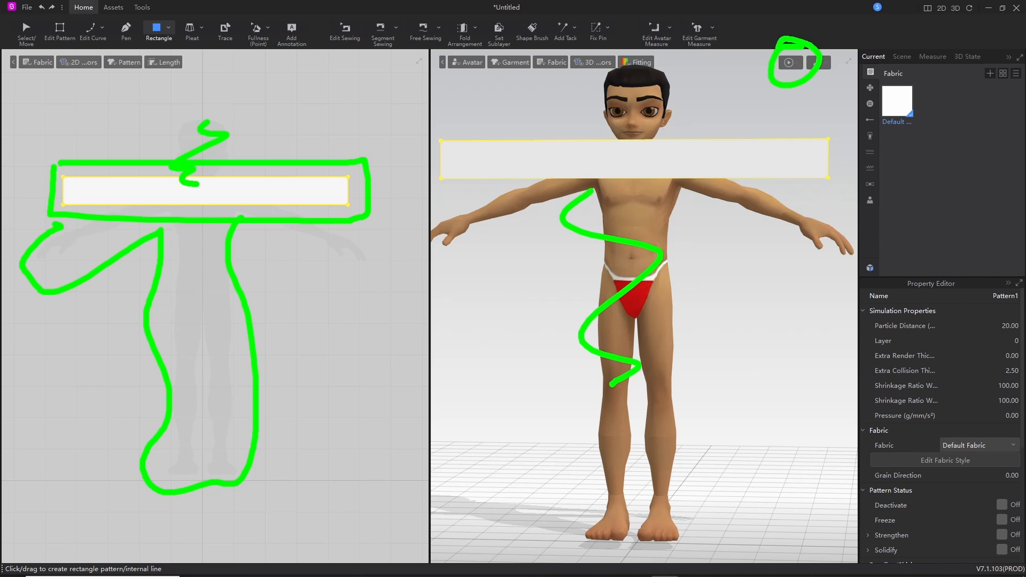
mouse_move(579, 362)
right_mouse_down()
mouse_move(543, 344)
mouse_move(615, 384)
mouse_move(614, 360)
mouse_move(685, 408)
mouse_move(704, 405)
mouse_move(556, 394)
right_mouse_up()
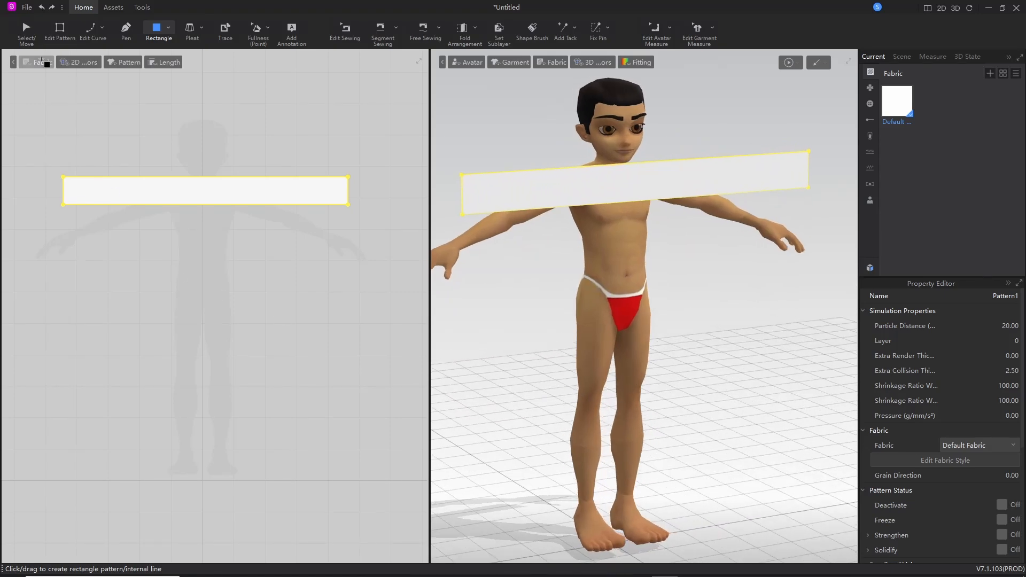
mouse_move(29, 21)
left_mouse_down()
mouse_move(39, 63)
mouse_move(17, 8)
left_mouse_up()
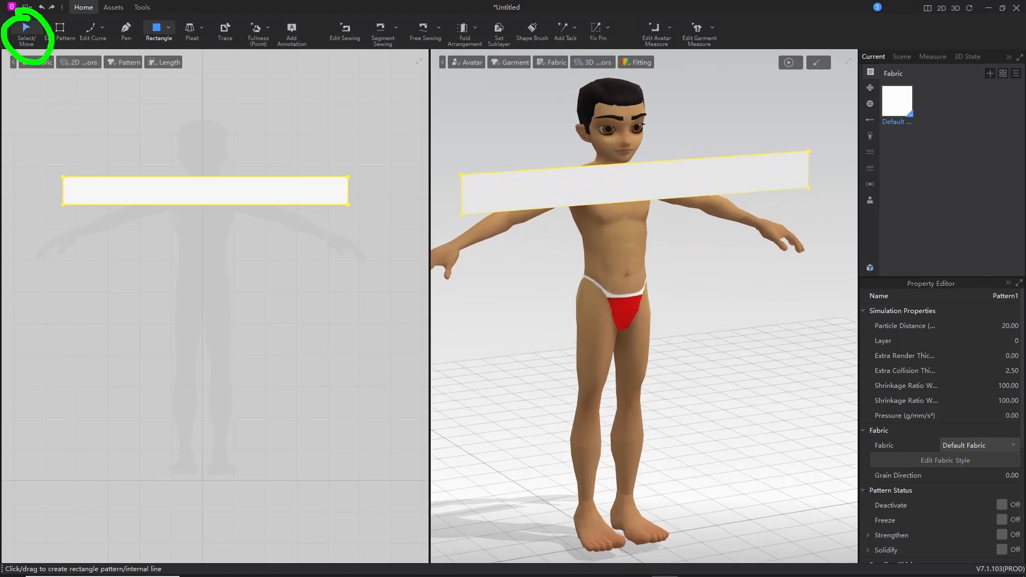
left_click_drag(154, 14, 186, 38)
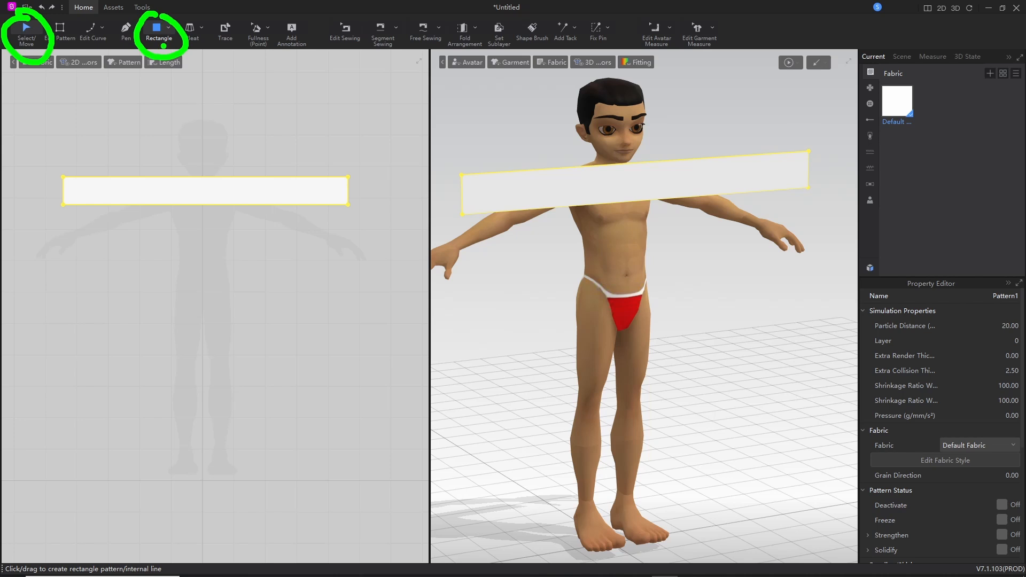
key("Escape")
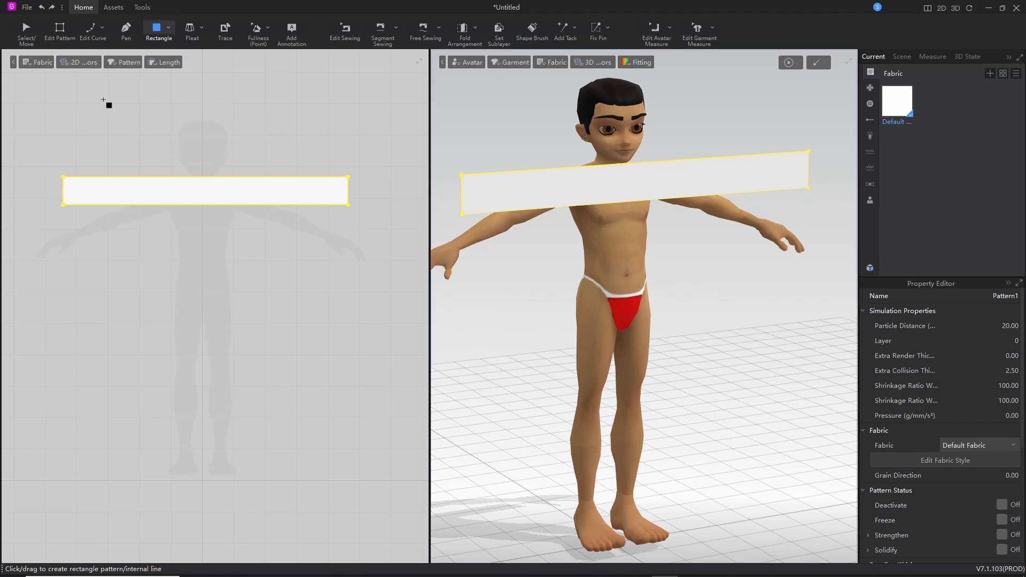
Step: Enlarge the rectangle pattern in the 2D view by stretching its height downward and widening it past the silhouette's right-hand side
left_click(24, 30)
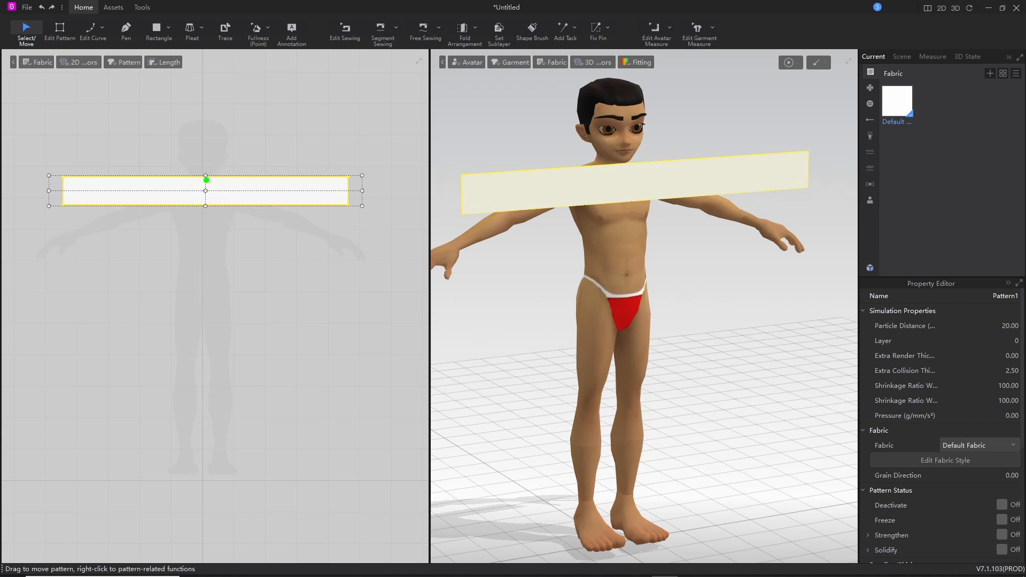
mouse_move(206, 180)
left_mouse_down()
mouse_move(230, 206)
mouse_move(167, 161)
left_mouse_up()
mouse_move(359, 170)
left_mouse_down()
mouse_move(374, 210)
mouse_move(332, 160)
left_mouse_up()
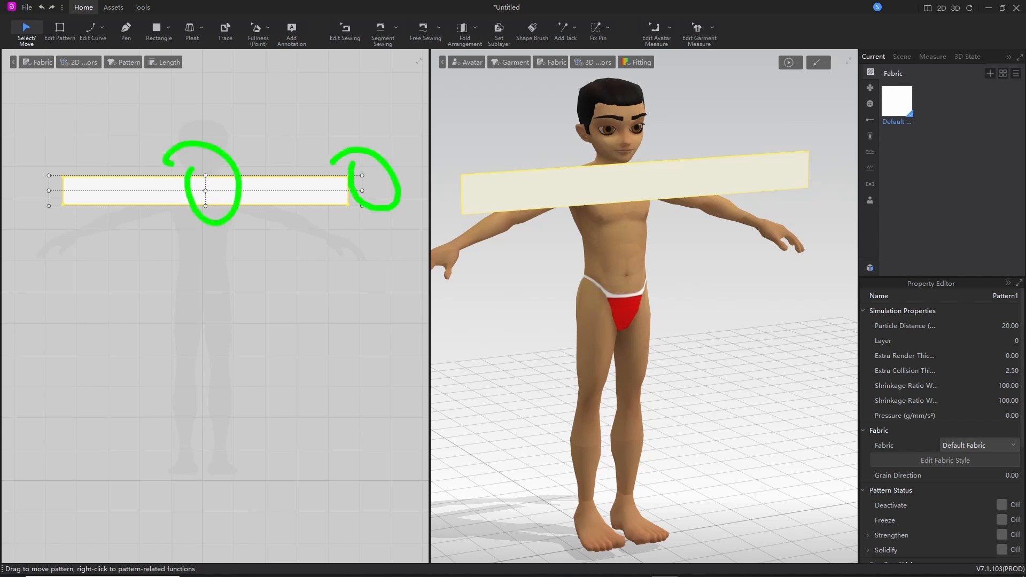
left_click_drag(32, 170, 35, 151)
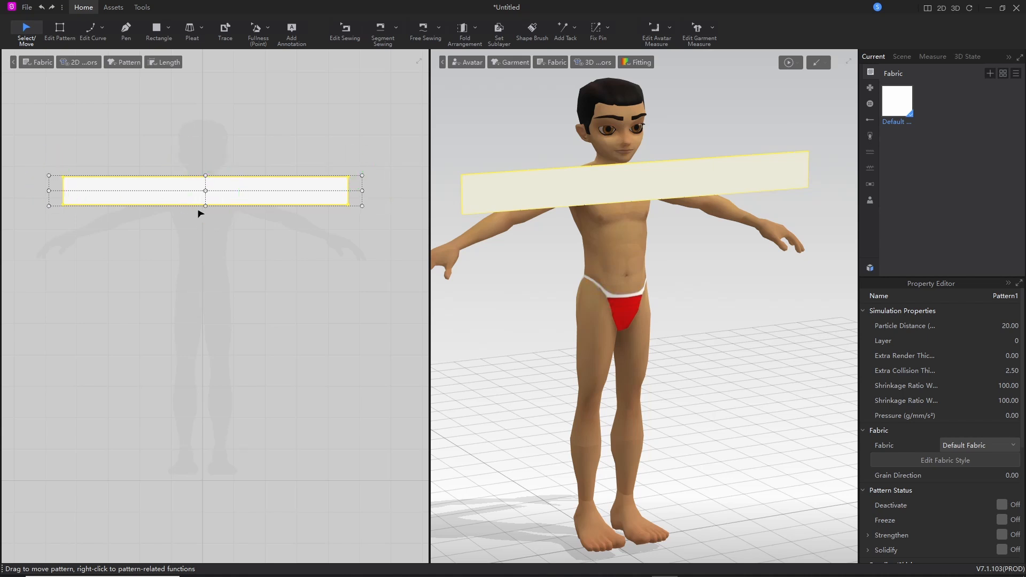
left_click_drag(206, 205, 204, 247)
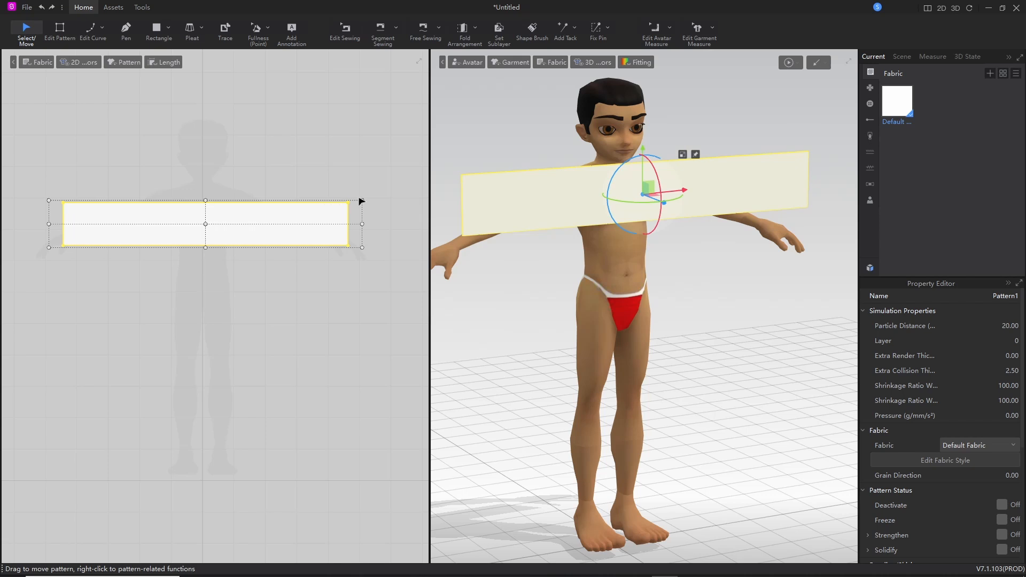
left_click_drag(360, 199, 412, 223)
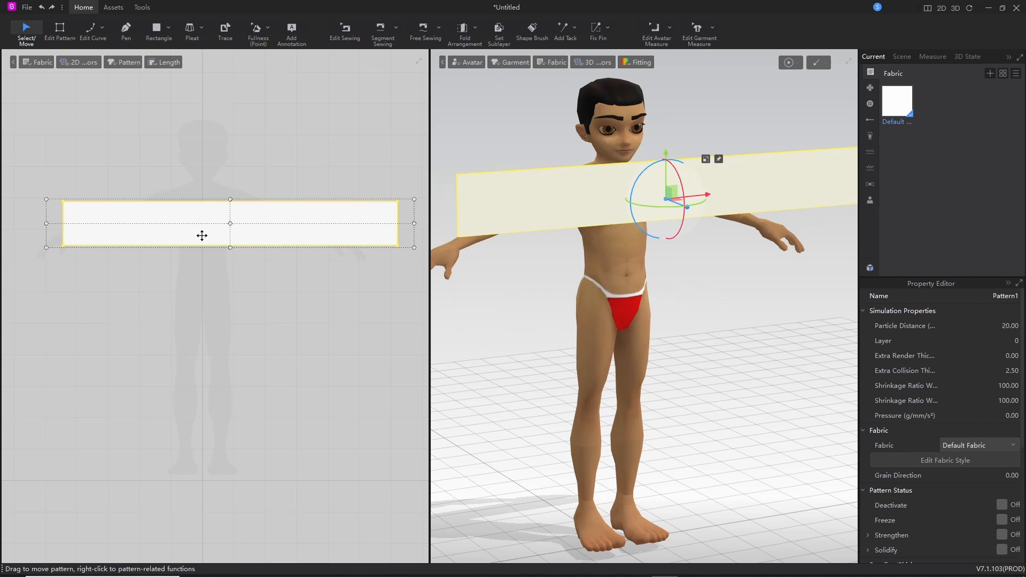
Step: Reduce the rectangle pattern's height and centre it across the silhouette's neck and shoulders in the 2D view
left_click(45, 224)
left_click(228, 213)
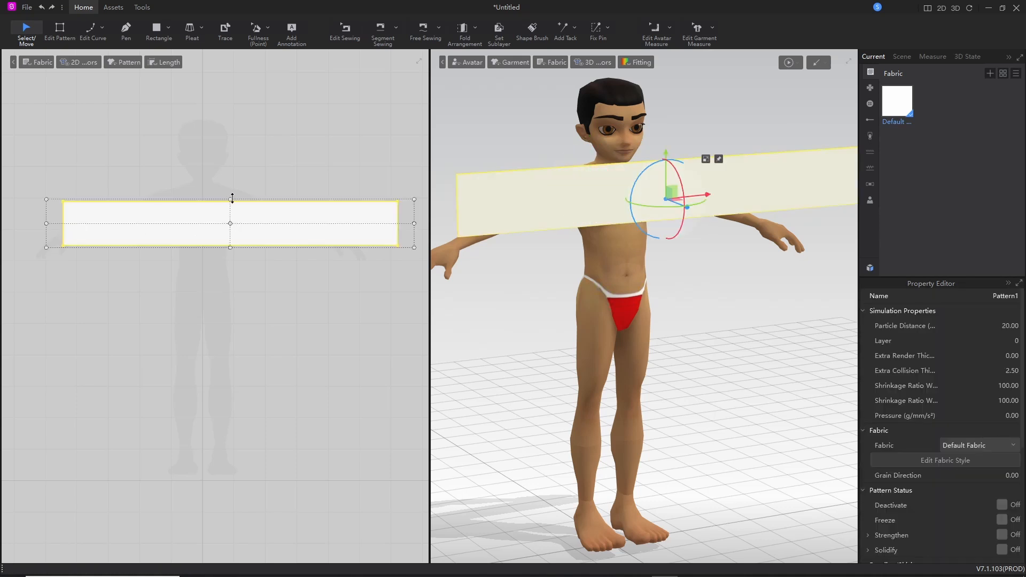
left_click_drag(232, 198, 202, 218)
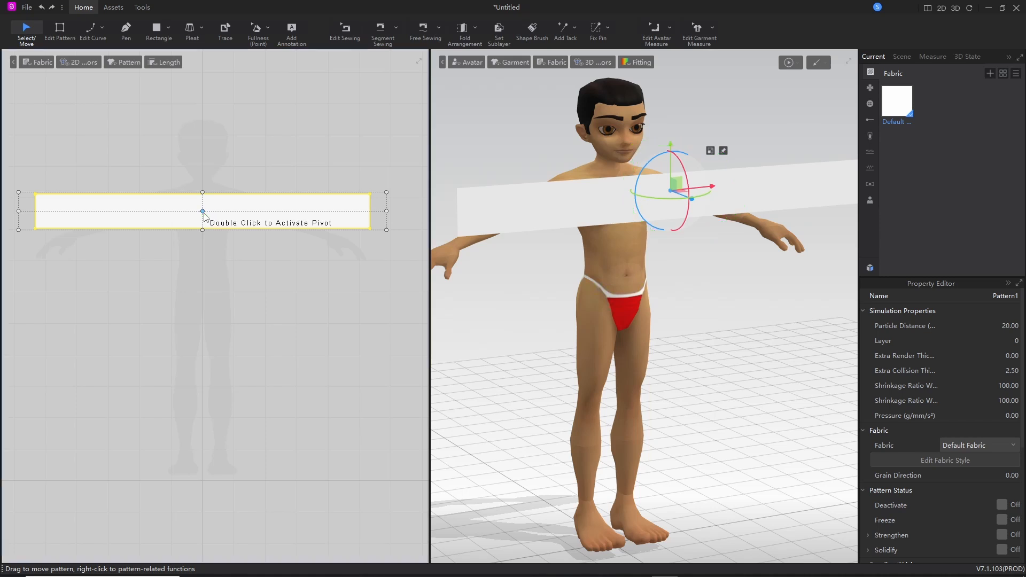
mouse_move(225, 207)
left_mouse_down()
mouse_move(223, 256)
mouse_move(222, 170)
mouse_move(215, 293)
mouse_move(230, 265)
mouse_move(222, 210)
mouse_move(200, 310)
mouse_move(222, 314)
mouse_move(217, 199)
left_mouse_up()
Step: Move the rectangle pattern from in front of the avatar to behind its back in the 3D view
middle_click_drag(592, 332, 568, 355)
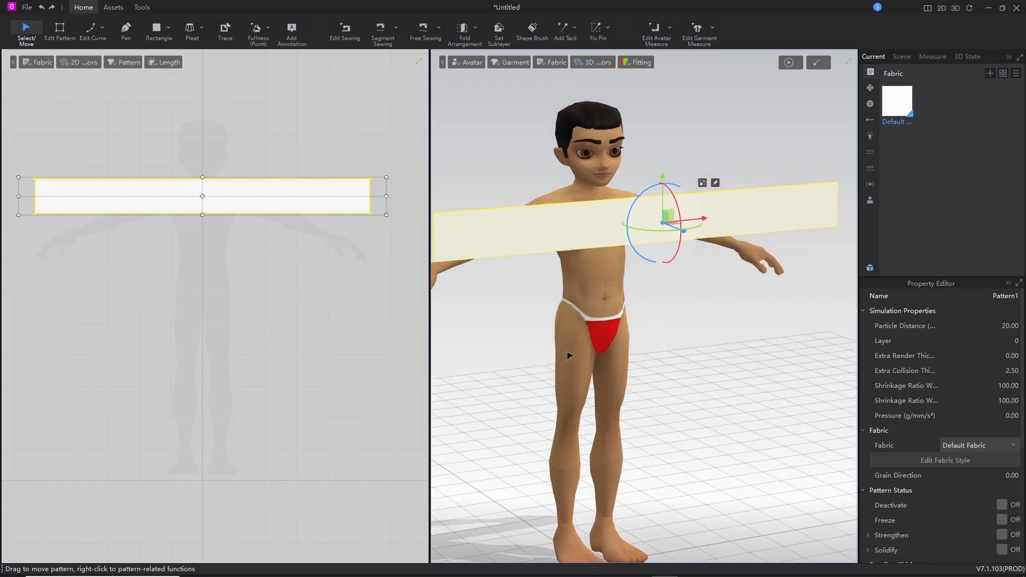
right_click_drag(579, 333, 703, 268)
left_click_drag(707, 230, 615, 215)
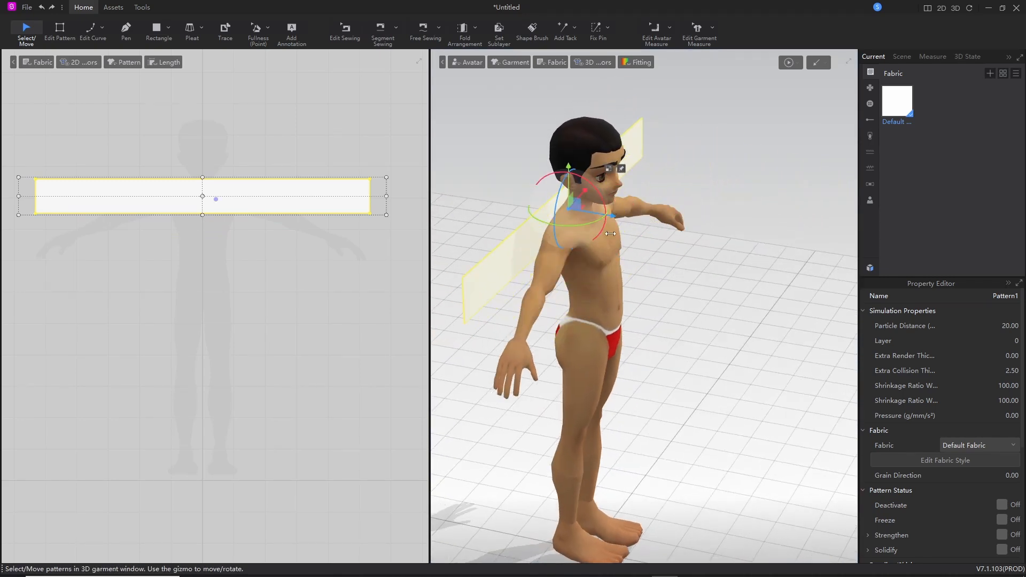
Step: Raise the rectangle pattern to neck height and shift it sideways behind the avatar in the 3D view
right_click_drag(549, 401, 635, 380)
middle_click_drag(559, 274, 573, 360)
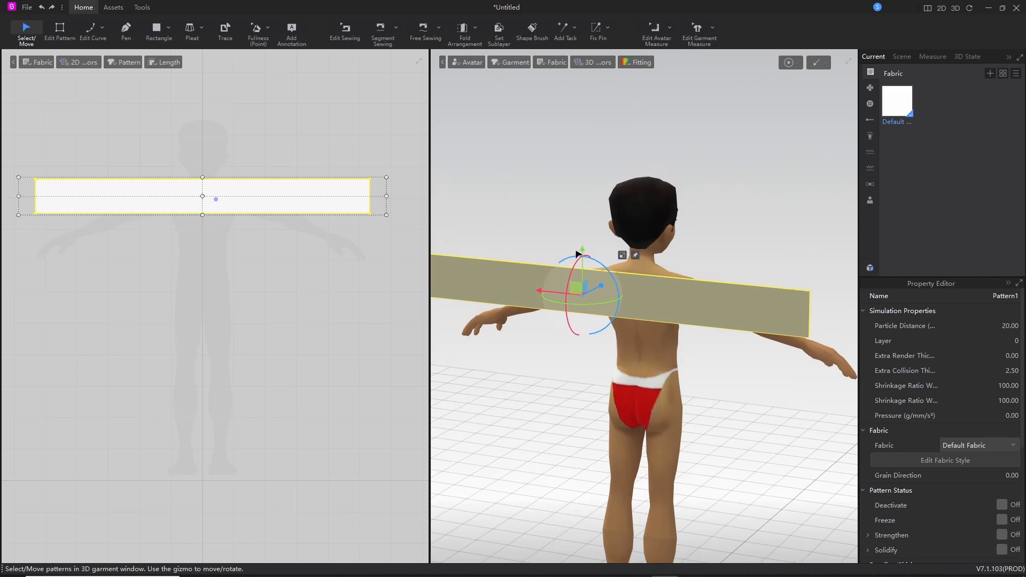
left_click_drag(583, 249, 582, 217)
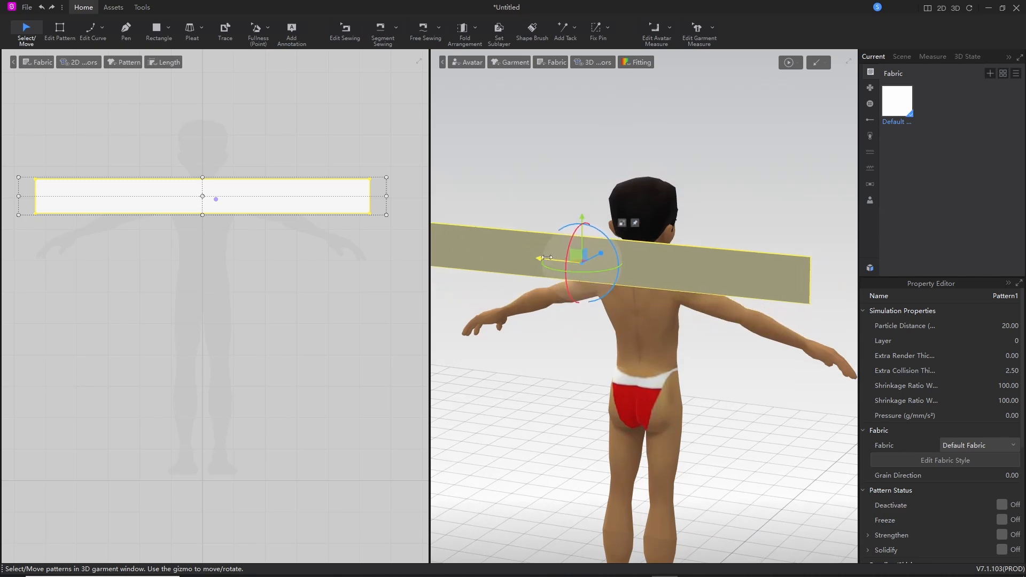
right_click_drag(521, 371, 568, 393)
left_click_drag(536, 275, 585, 269)
right_click_drag(699, 394, 675, 391)
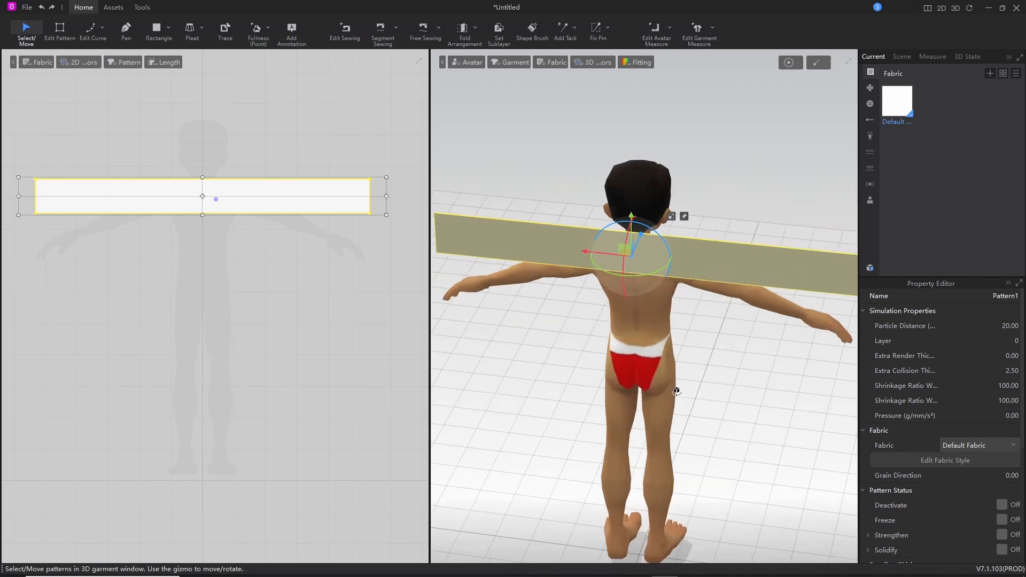
middle_click_drag(663, 350, 630, 355)
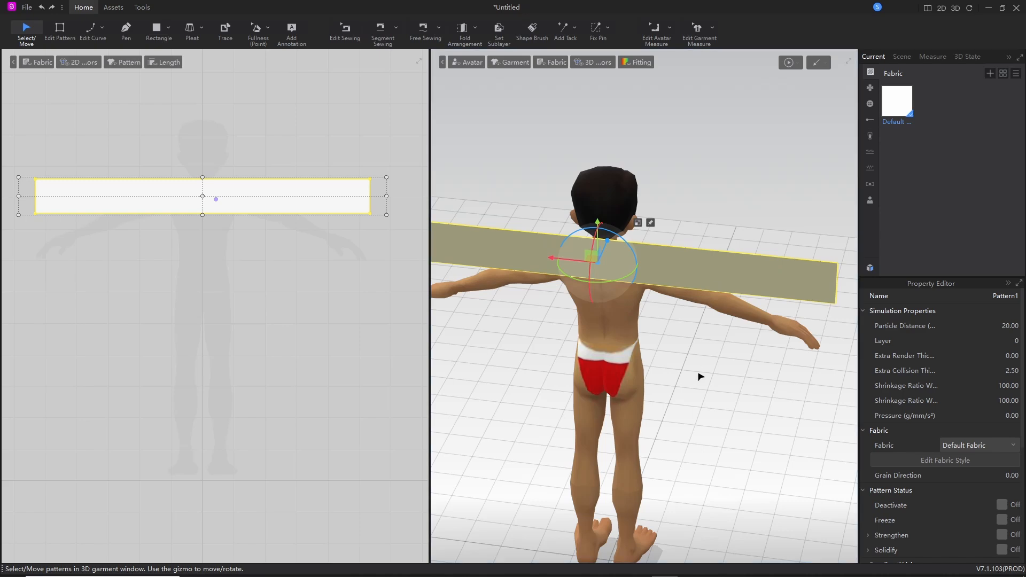
Step: Try rotating the rectangle pattern about a gizmo point near its end in the 3D view, and undo the rotation
left_click(759, 279)
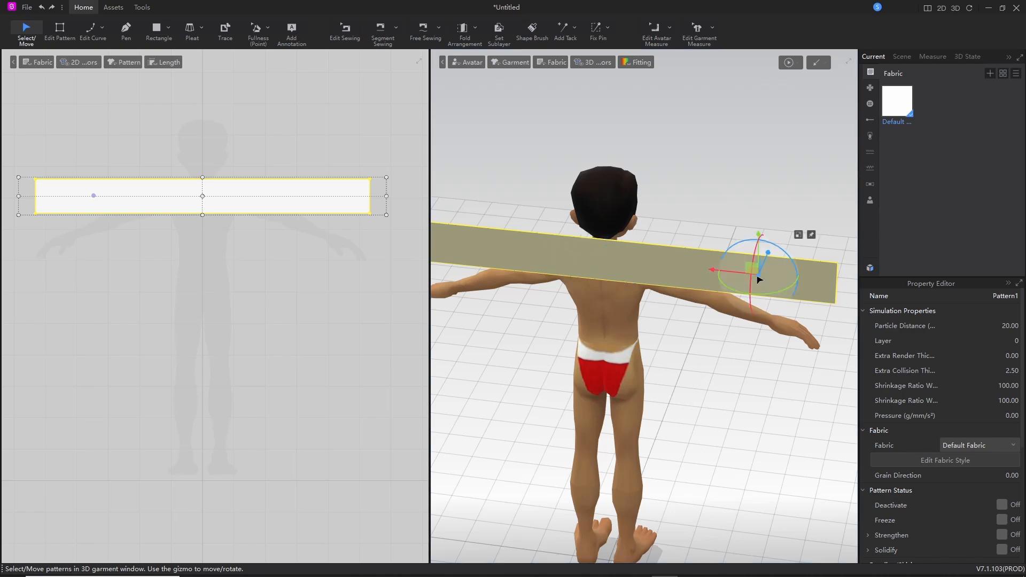
right_click_drag(667, 351, 671, 417)
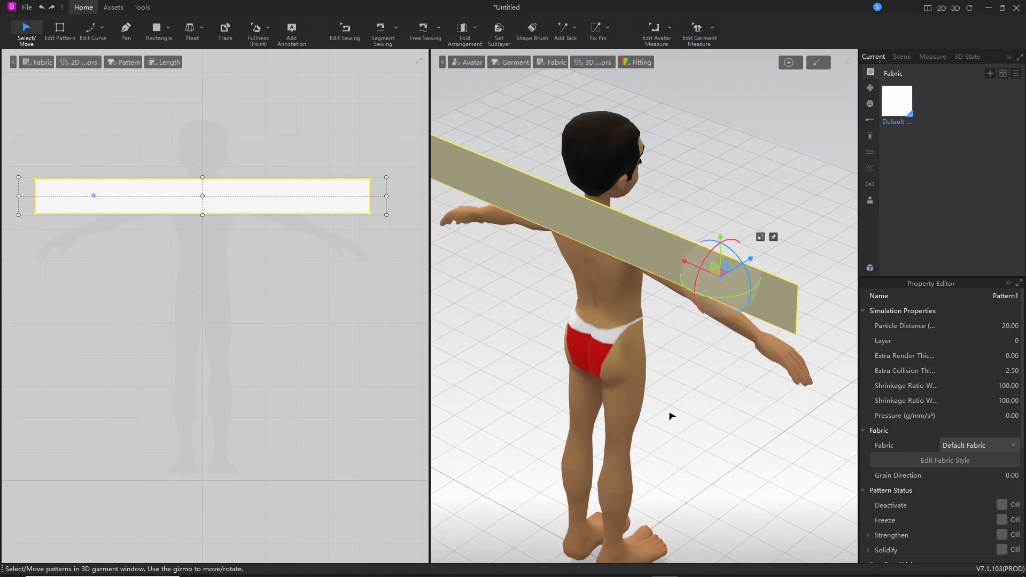
mouse_move(727, 296)
left_mouse_down()
mouse_move(709, 288)
mouse_move(736, 288)
mouse_move(691, 296)
mouse_move(747, 297)
left_mouse_up()
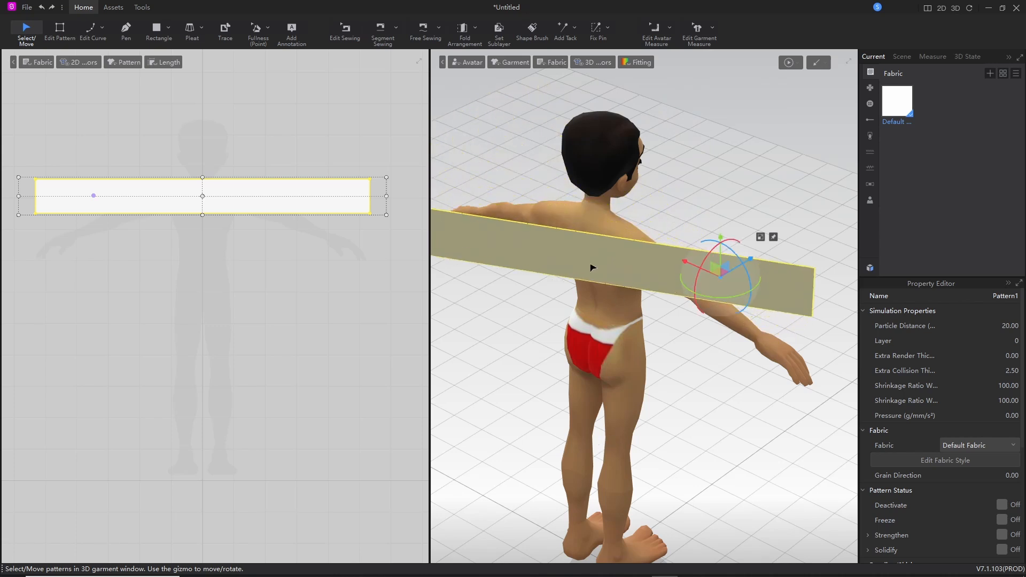
key("ctrl+z")
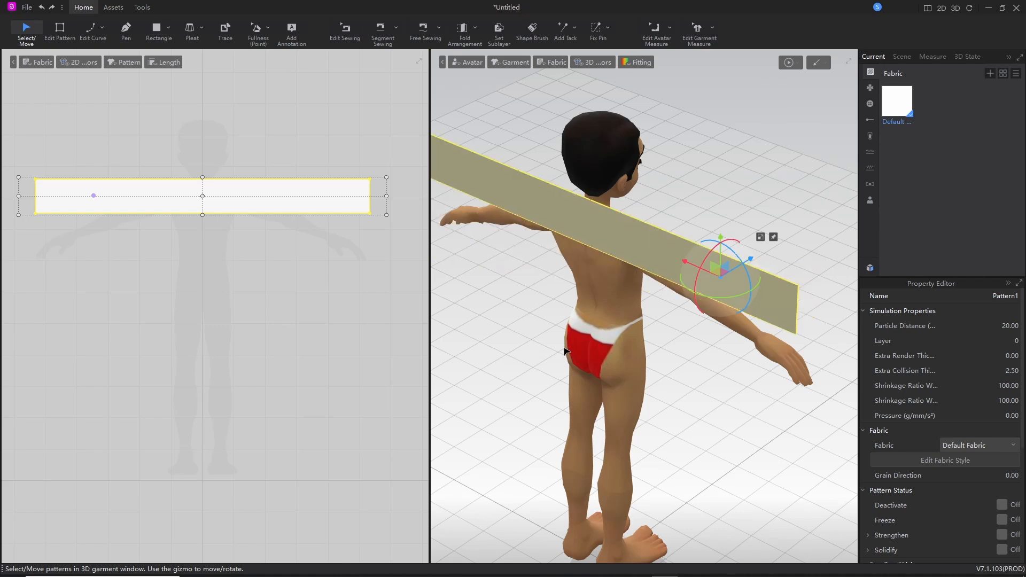
Step: Place the gizmo near the rectangle pattern's middle and move the pattern slightly closer to the back of the avatar's neck
right_click_drag(555, 353, 611, 253)
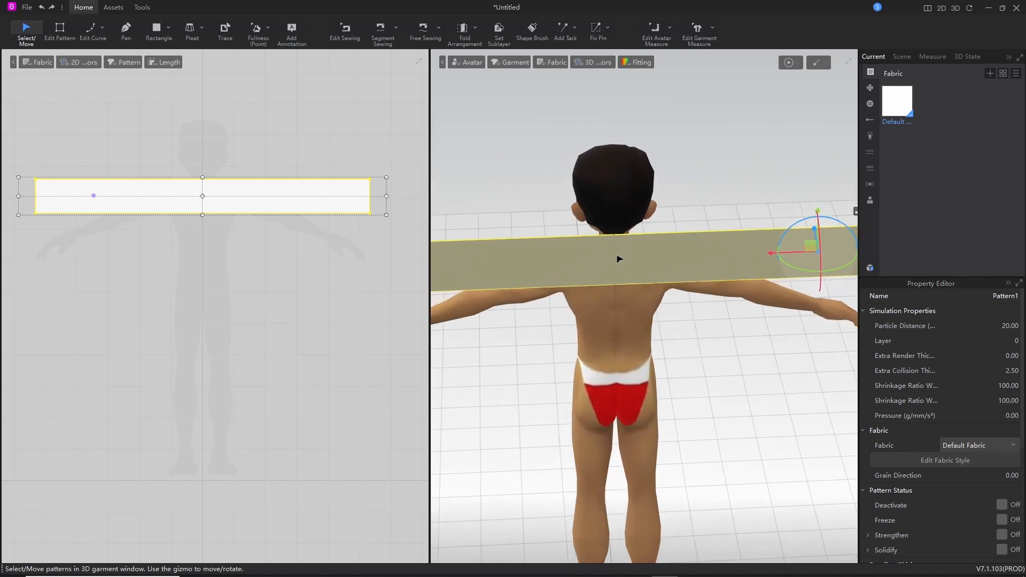
left_click(614, 259)
mouse_move(694, 382)
right_mouse_down()
mouse_move(584, 368)
mouse_move(650, 366)
mouse_move(628, 279)
right_mouse_up()
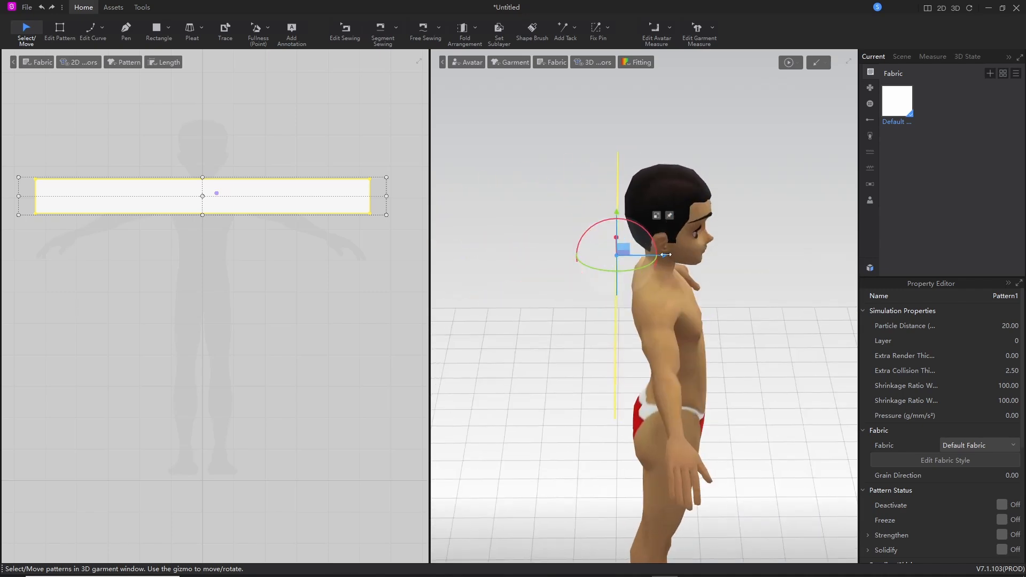
left_click_drag(666, 255, 677, 255)
right_click_drag(570, 364, 635, 380)
left_click_drag(628, 207, 627, 205)
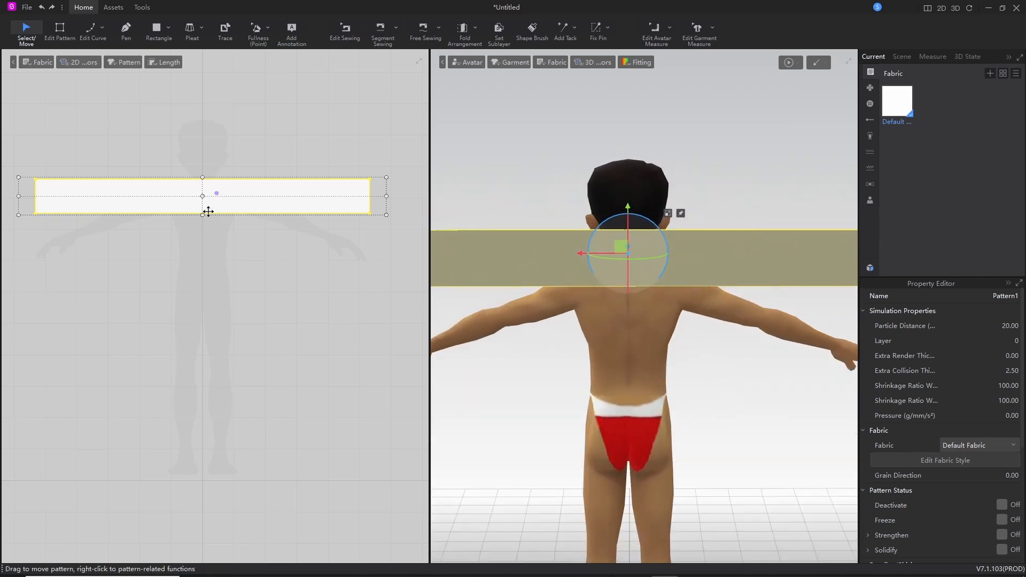
Step: Reduce the rectangle pattern's height in the 2D view while keeping its full length
left_click_drag(203, 214, 202, 182)
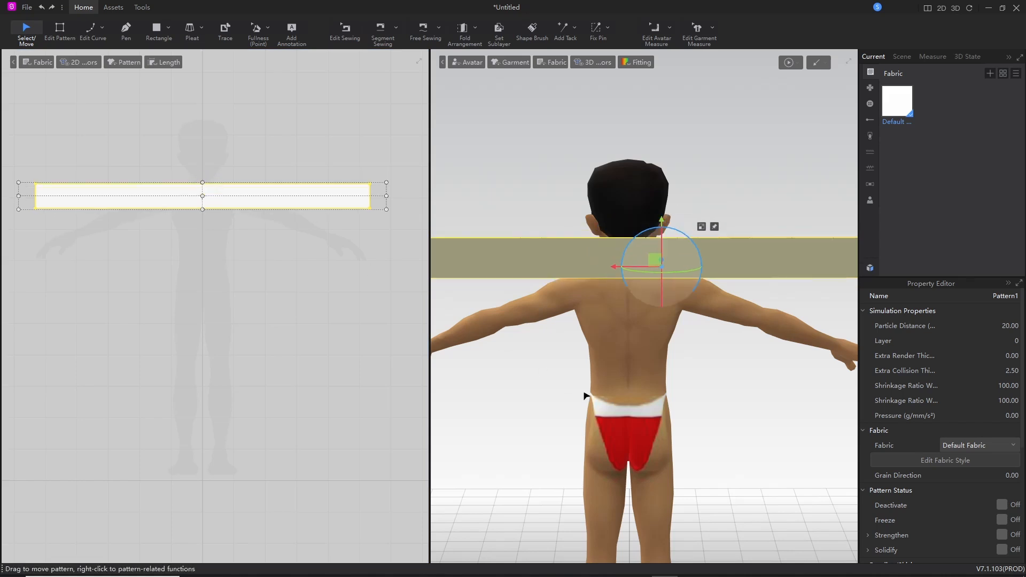
right_click_drag(723, 418, 700, 416)
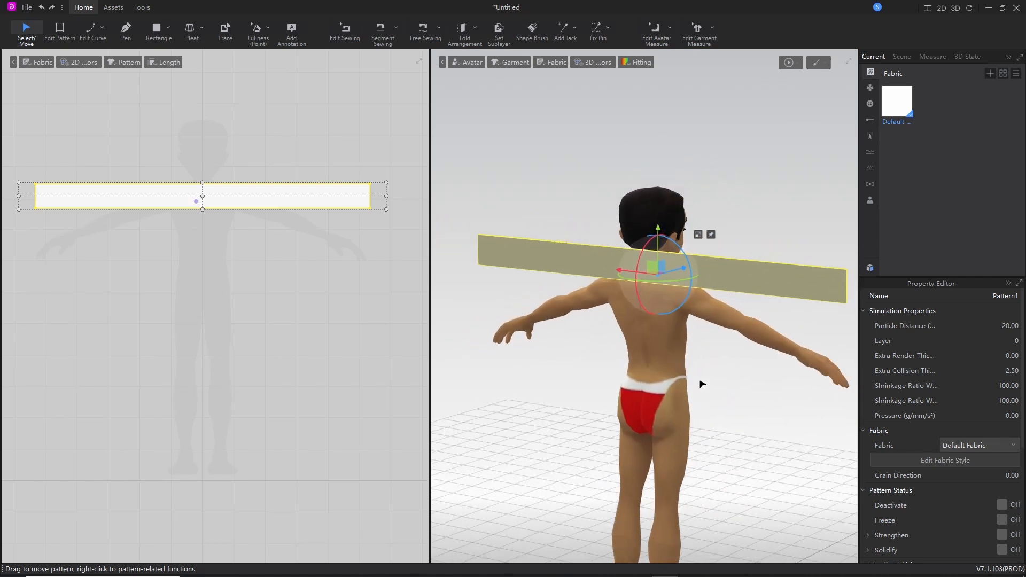
middle_click_drag(701, 384, 660, 349)
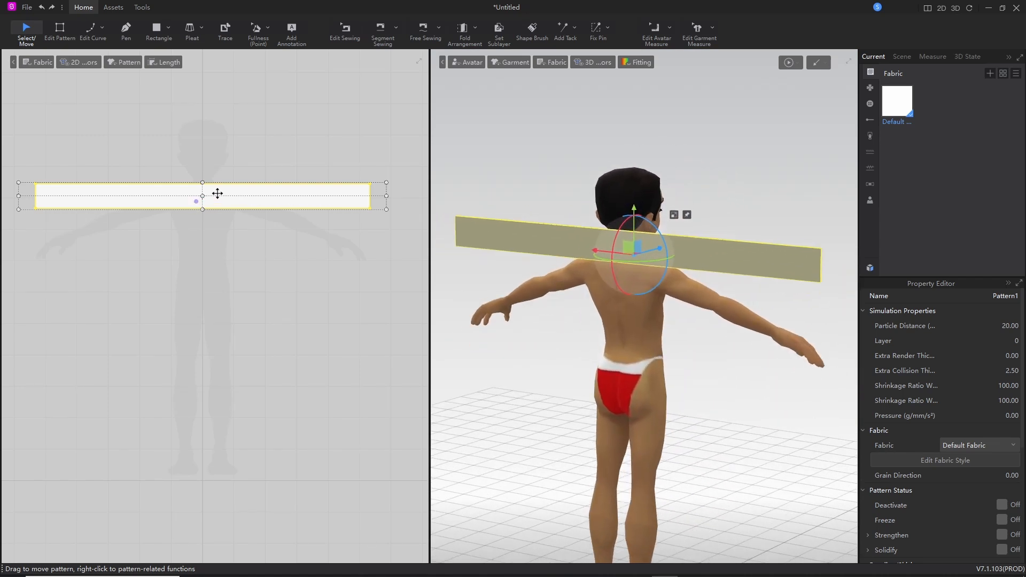
Step: Move the rectangle pattern slightly upward in the 2D view so it covers the avatar silhouette's neck
scroll(218, 193, "down", 3)
scroll(218, 193, "up", 6)
middle_click_drag(245, 199, 317, 242)
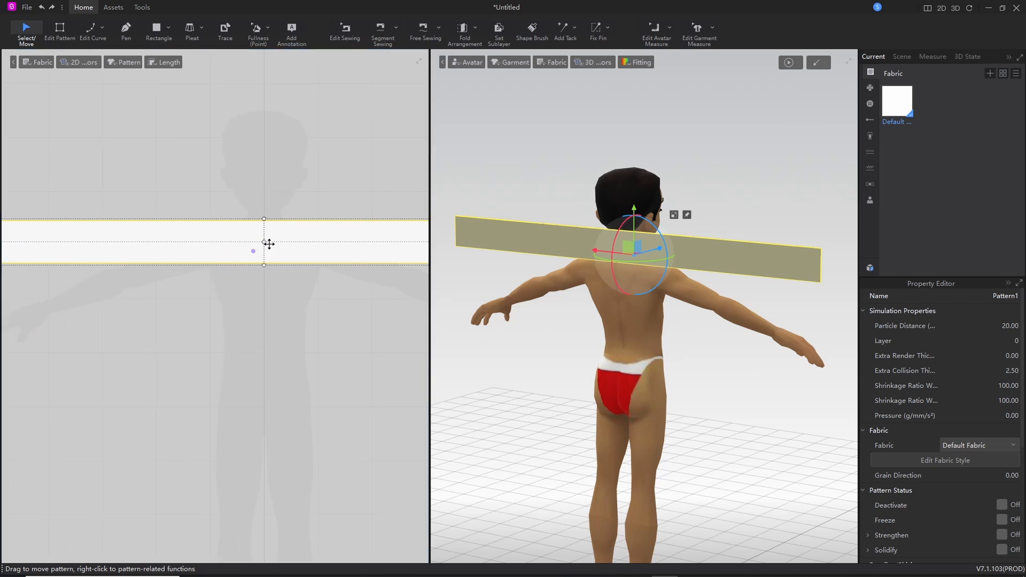
left_click_drag(268, 243, 282, 219)
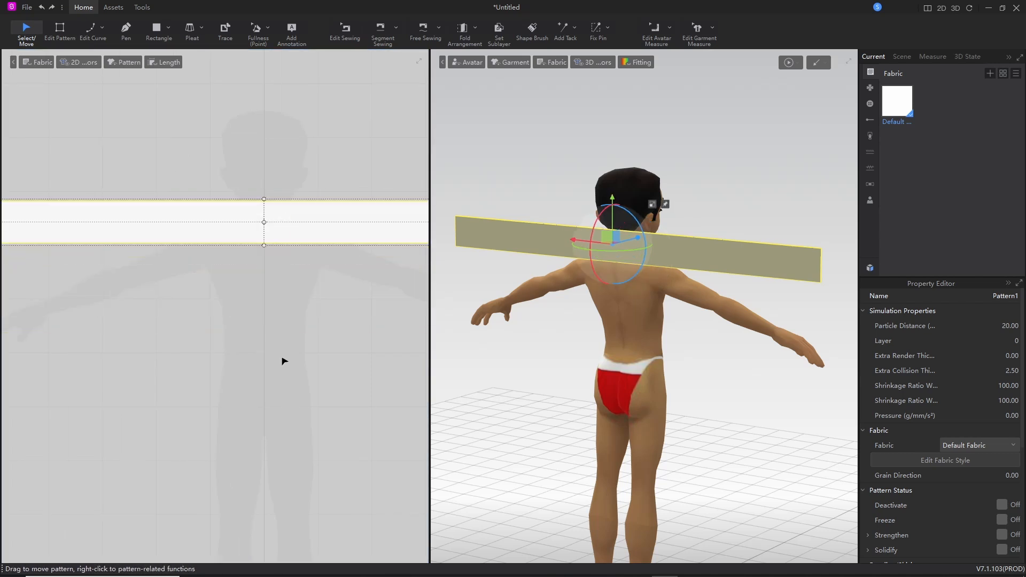
scroll(287, 354, "up", 2)
scroll(287, 353, "down", 4)
right_click_drag(322, 367, 274, 338)
Step: Start the simulation with the rectangle pattern hanging freely behind the avatar's neck
right_click_drag(636, 383, 646, 406)
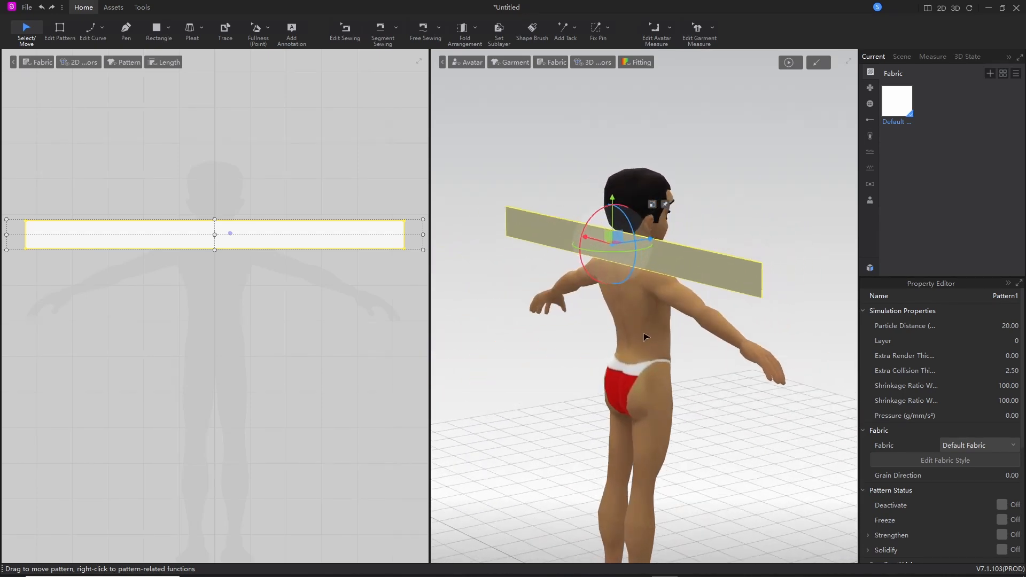
middle_click_drag(656, 346, 627, 376)
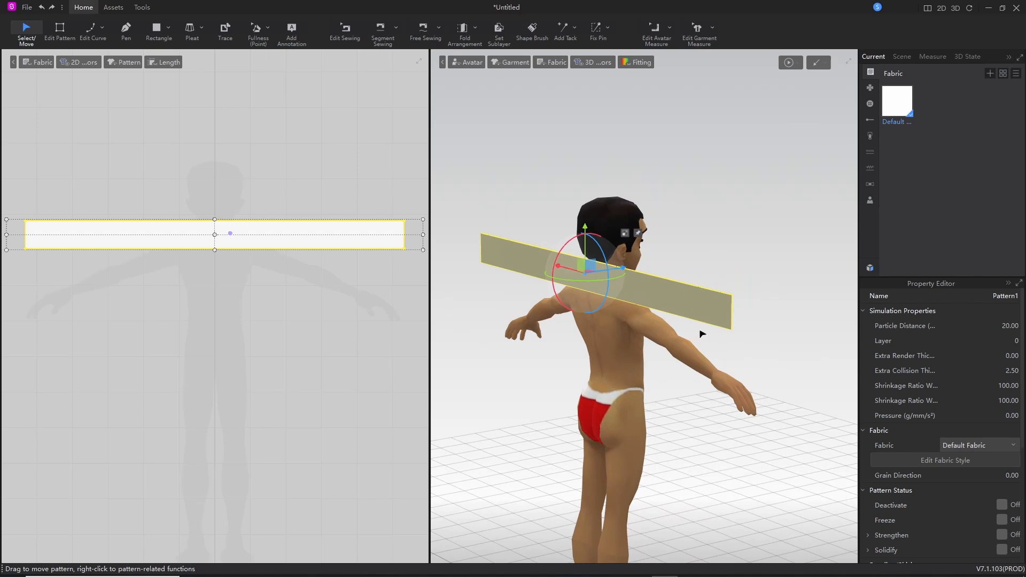
middle_click_drag(695, 388, 701, 345)
scroll(703, 344, "down", 2)
scroll(707, 347, "up", 4)
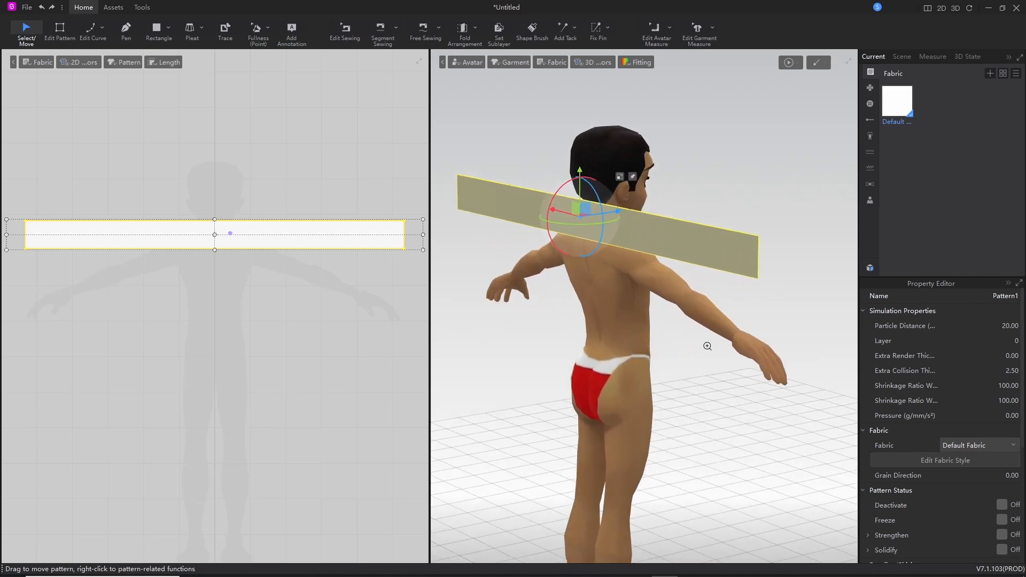
right_click_drag(738, 393, 638, 376)
middle_click_drag(639, 376, 674, 377)
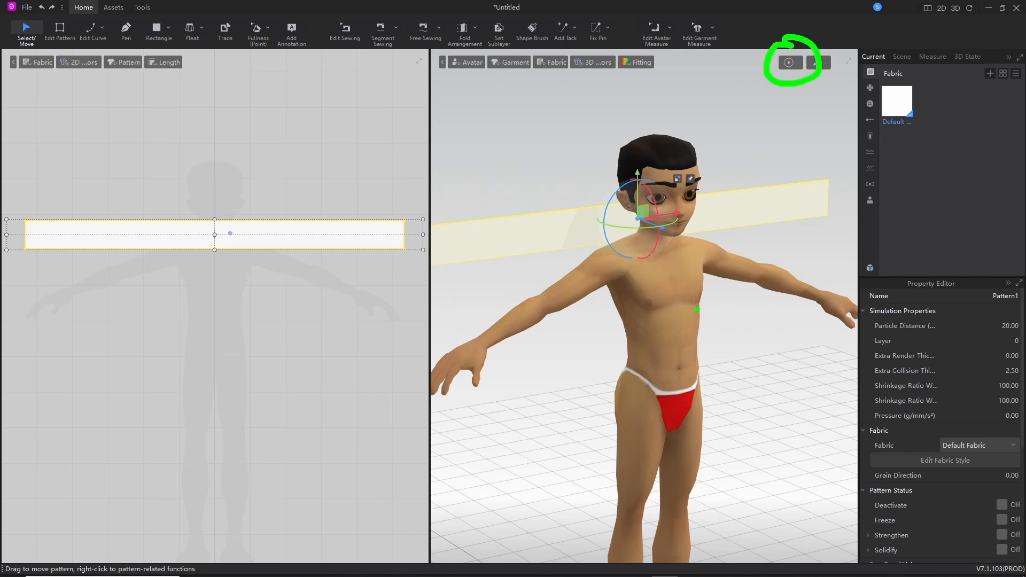
left_click(791, 63)
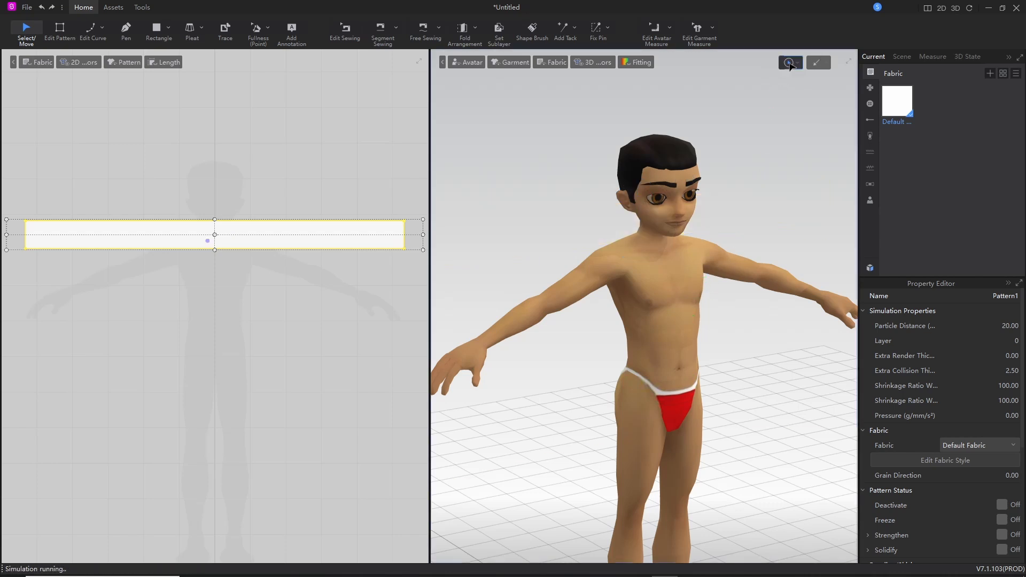
Step: Examine the simulated rectangle pattern around the avatar's feet and body from the back, side and front
middle_click_drag(593, 495, 612, 245)
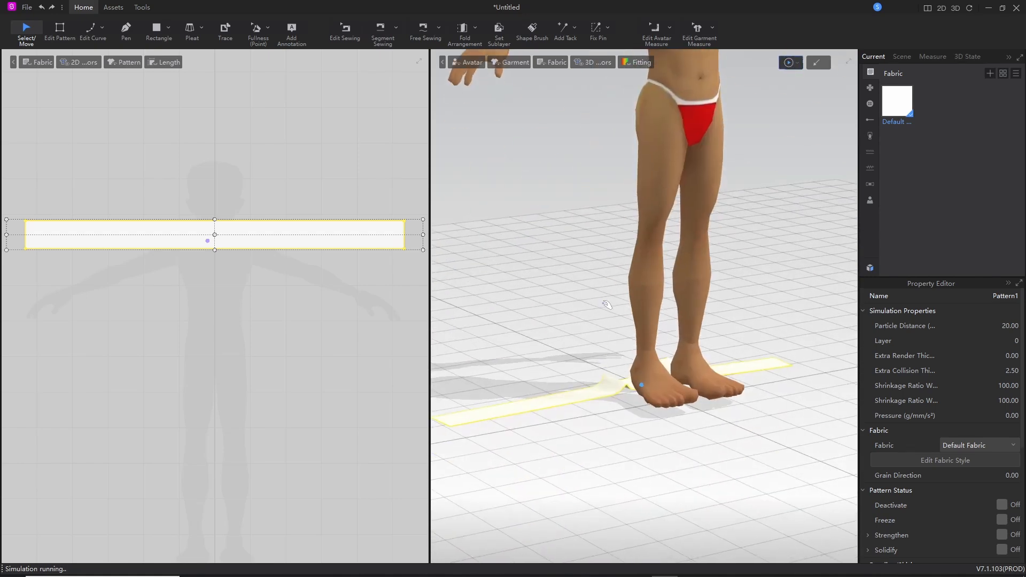
right_click_drag(607, 305, 639, 357)
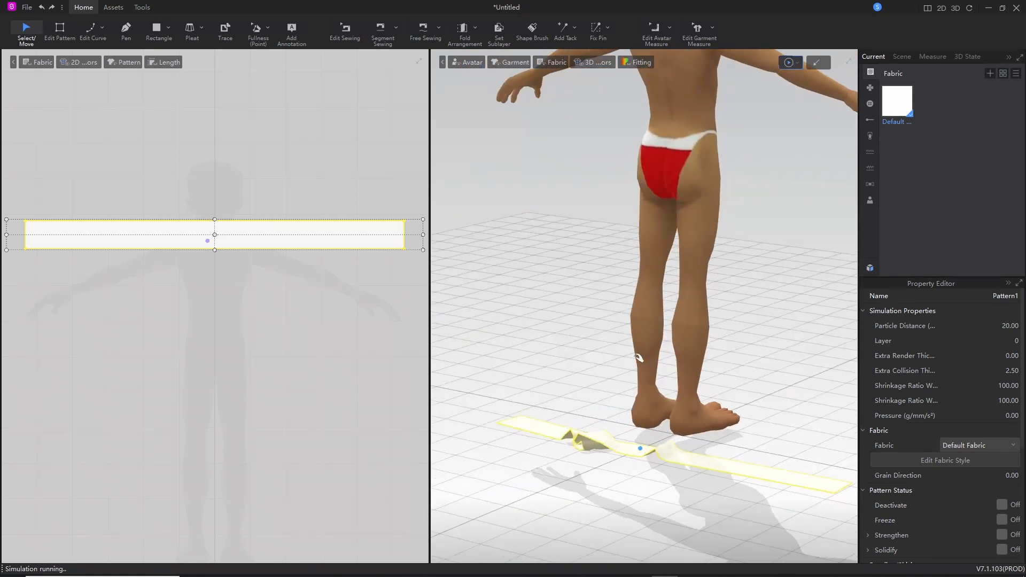
middle_click_drag(638, 358, 591, 423)
scroll(579, 506, "down", 2)
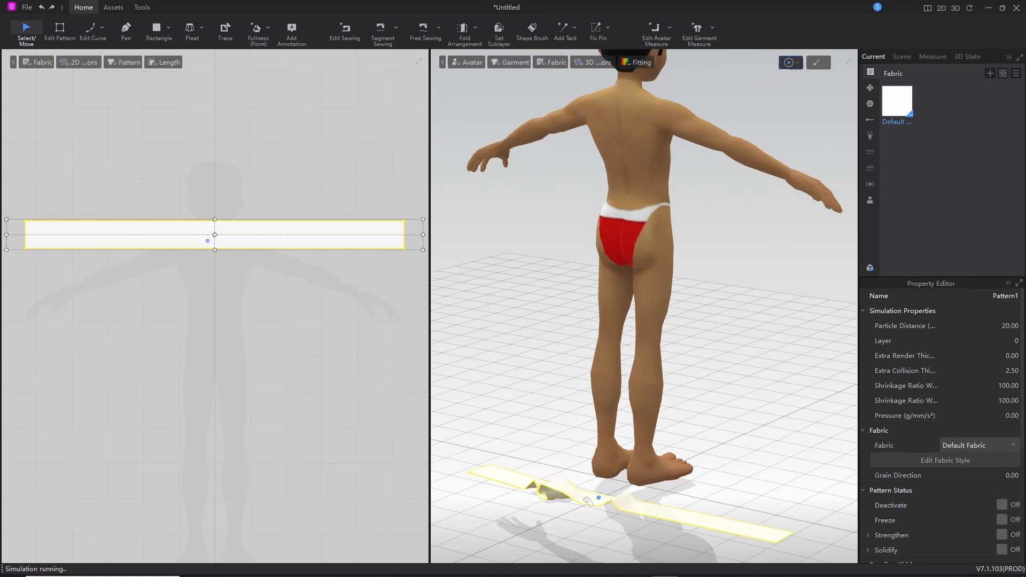
right_click_drag(581, 337, 544, 407)
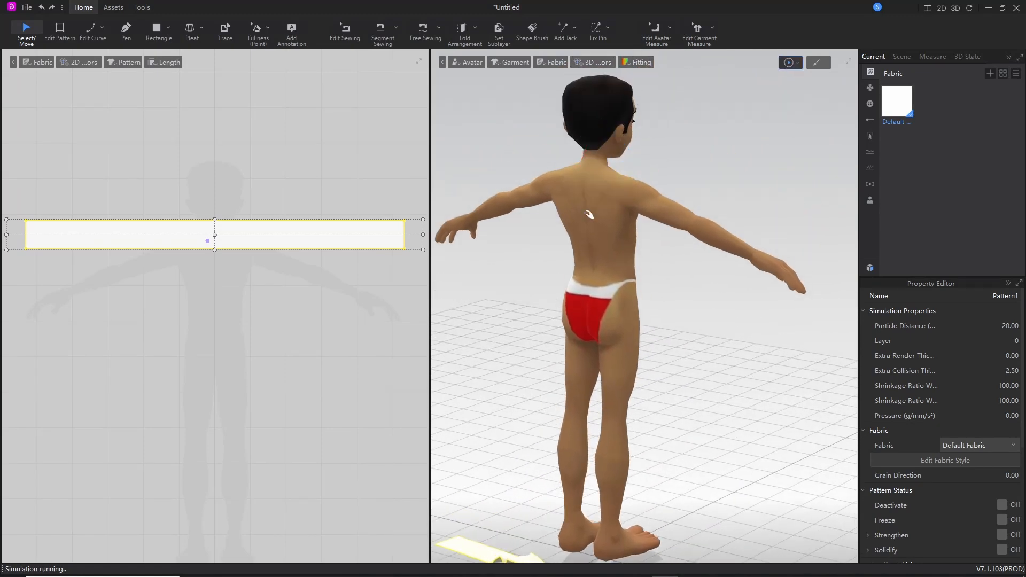
right_click_drag(709, 387, 602, 162)
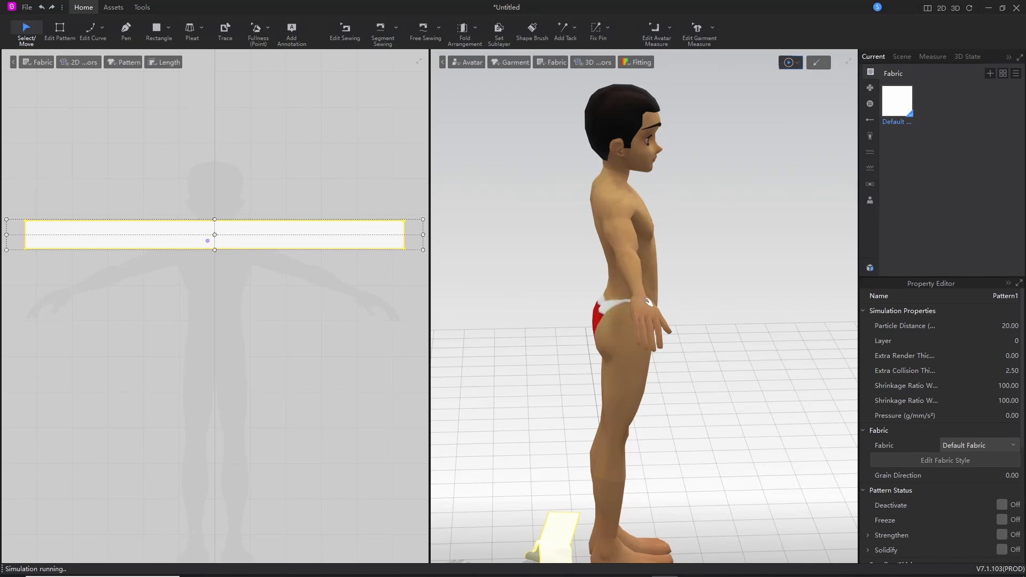
right_click_drag(710, 376, 647, 398)
middle_click_drag(676, 390, 688, 391)
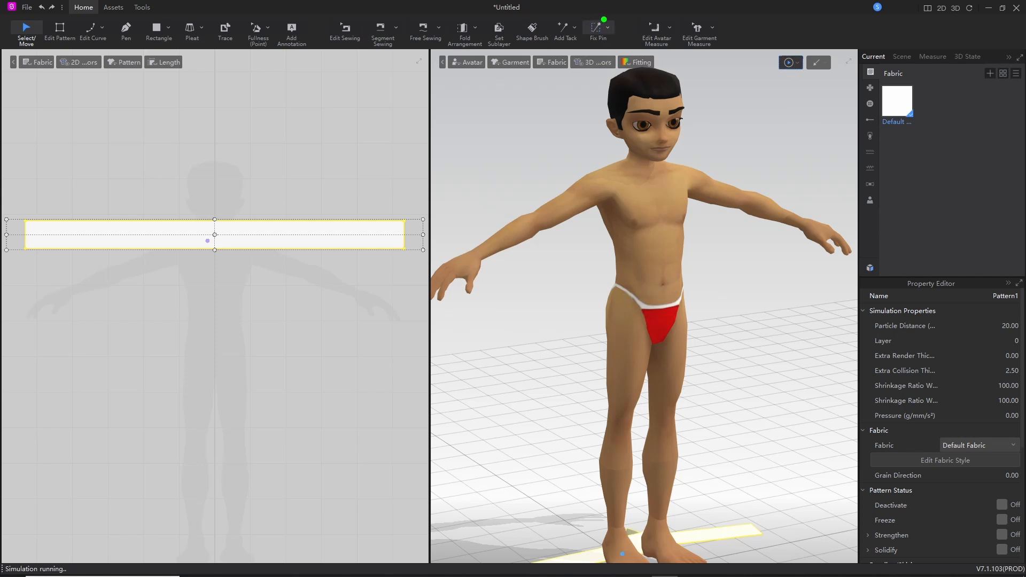
mouse_move(601, 12)
left_mouse_down()
mouse_move(571, 33)
mouse_move(585, 9)
left_mouse_up()
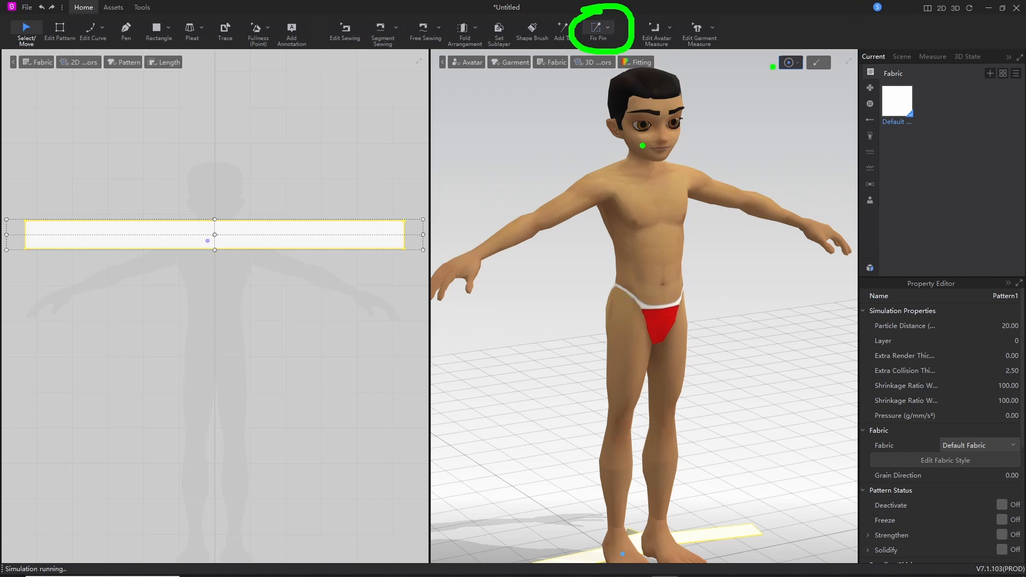
mouse_move(794, 47)
left_mouse_down()
mouse_move(817, 69)
mouse_move(783, 40)
left_mouse_up()
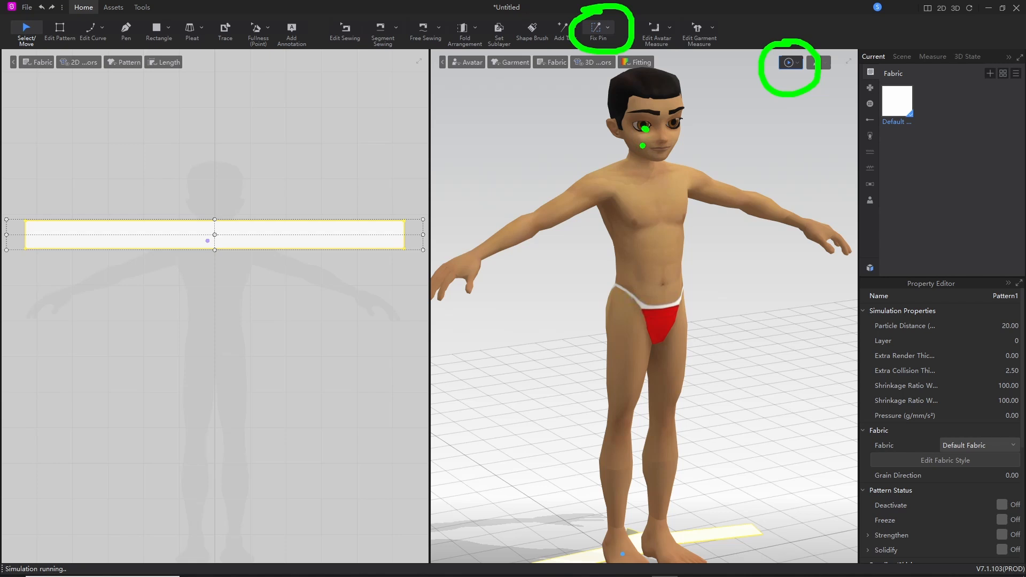
mouse_move(645, 129)
left_mouse_down()
mouse_move(665, 171)
mouse_move(626, 130)
left_mouse_up()
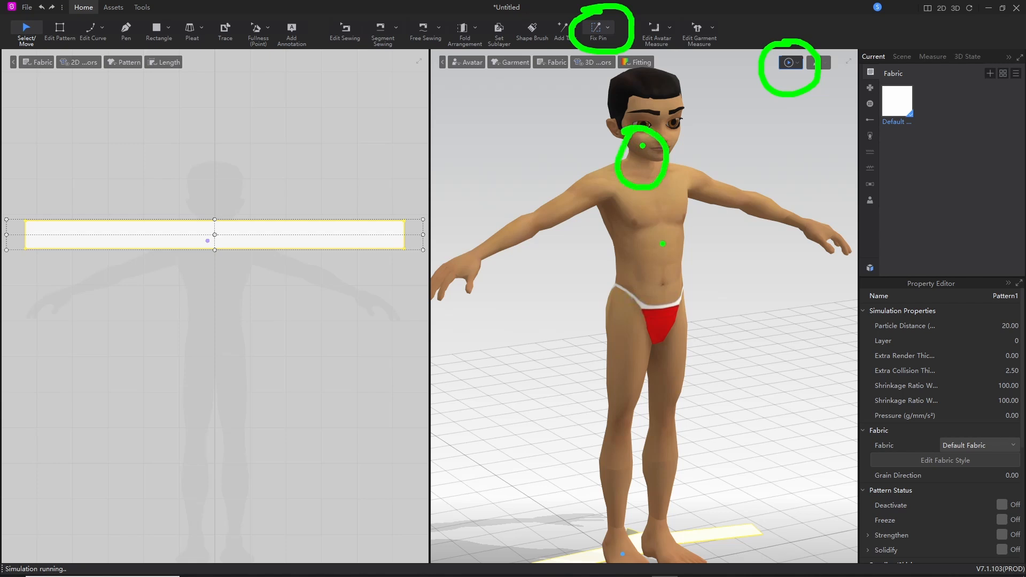
Step: Stop the simulation and reset the 3D arrangement of the selected rectangle pattern
middle_click_drag(589, 425, 593, 362)
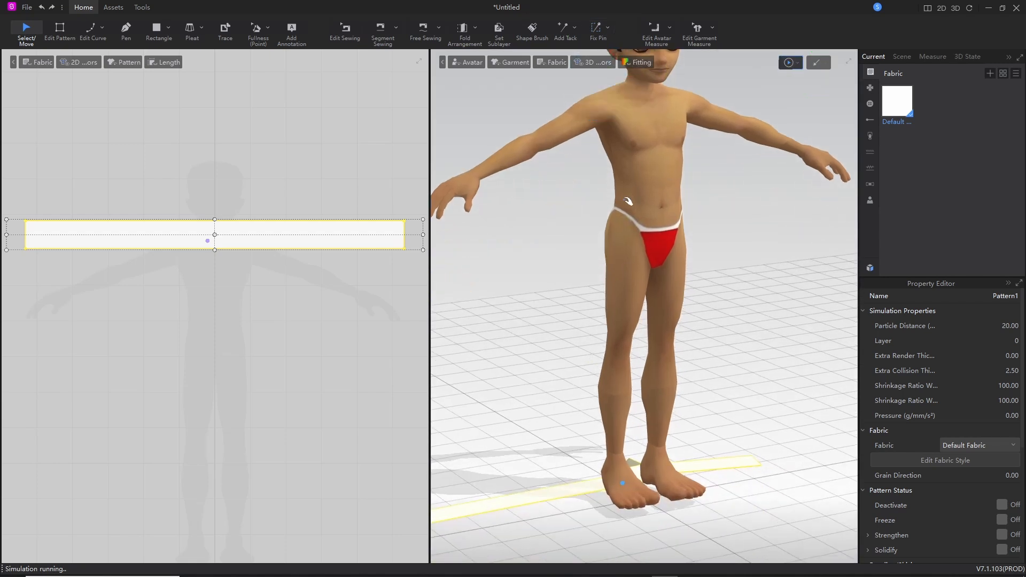
left_click(789, 65)
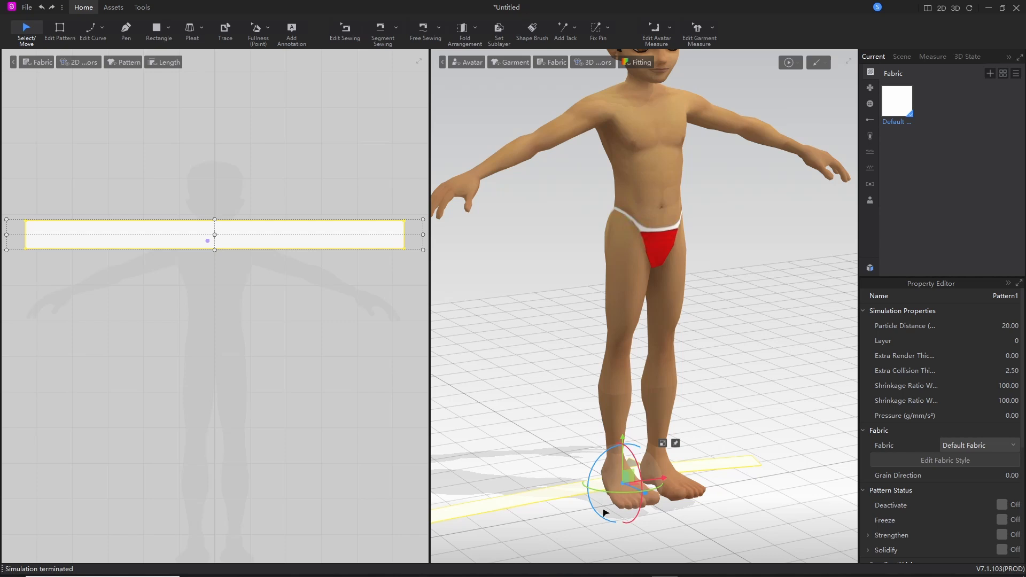
left_click(565, 494)
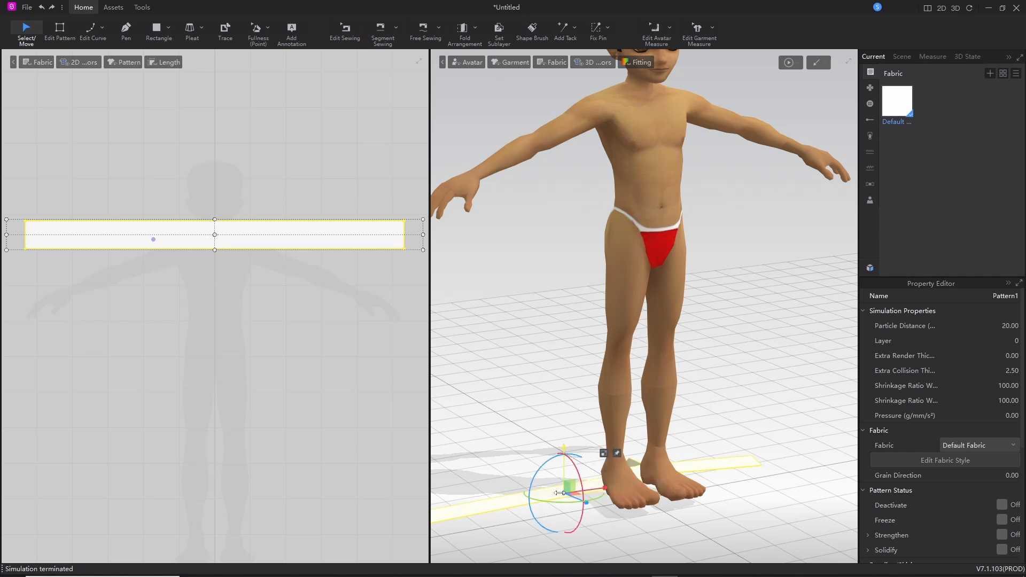
right_click(559, 496)
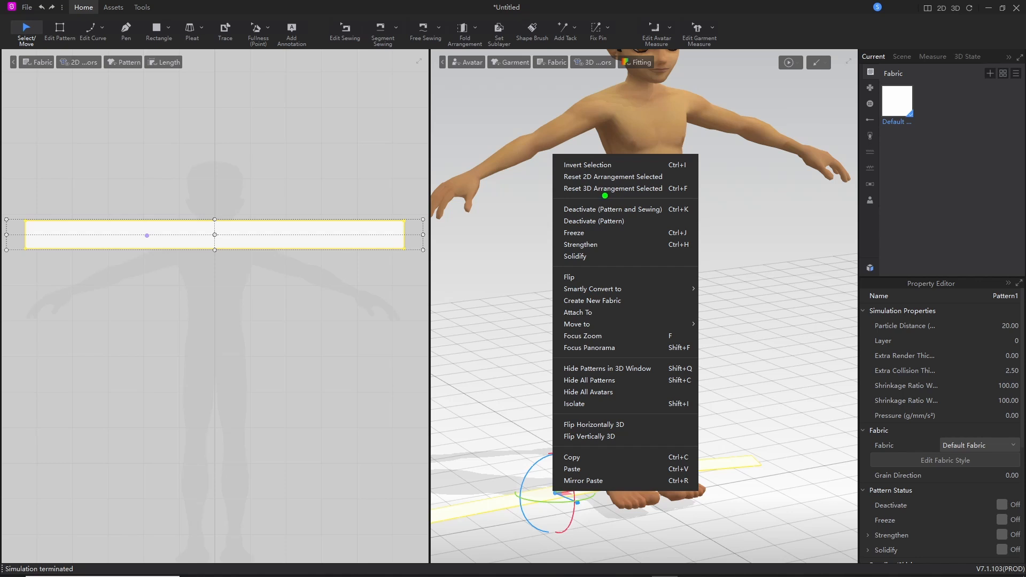
left_click_drag(587, 199, 652, 201)
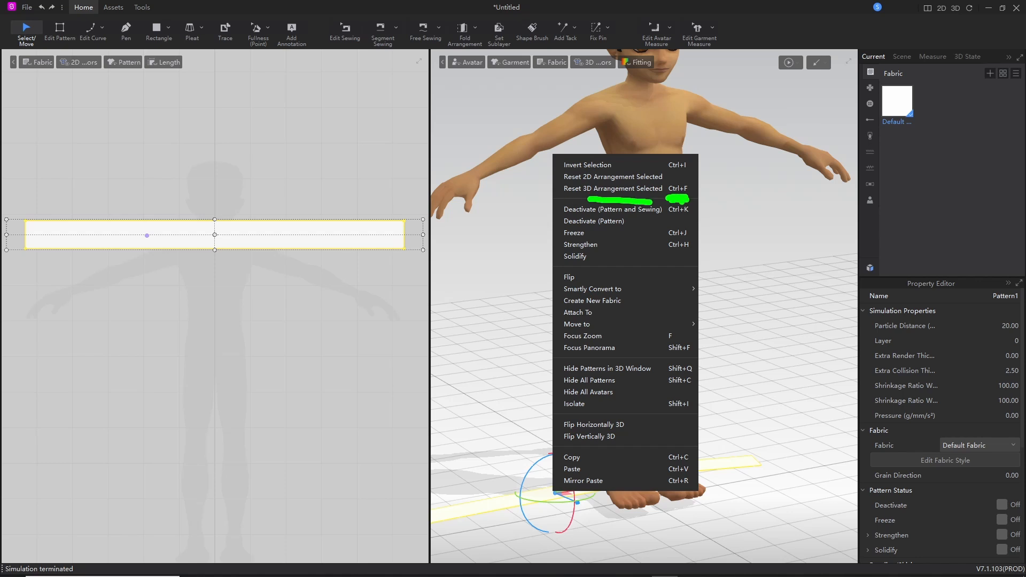
key("Escape")
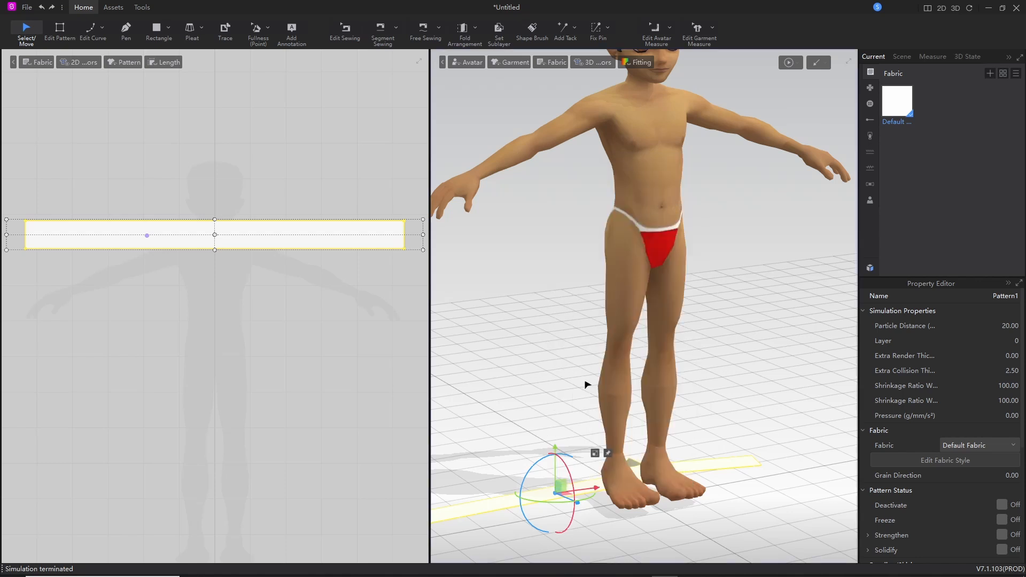
right_click(547, 497)
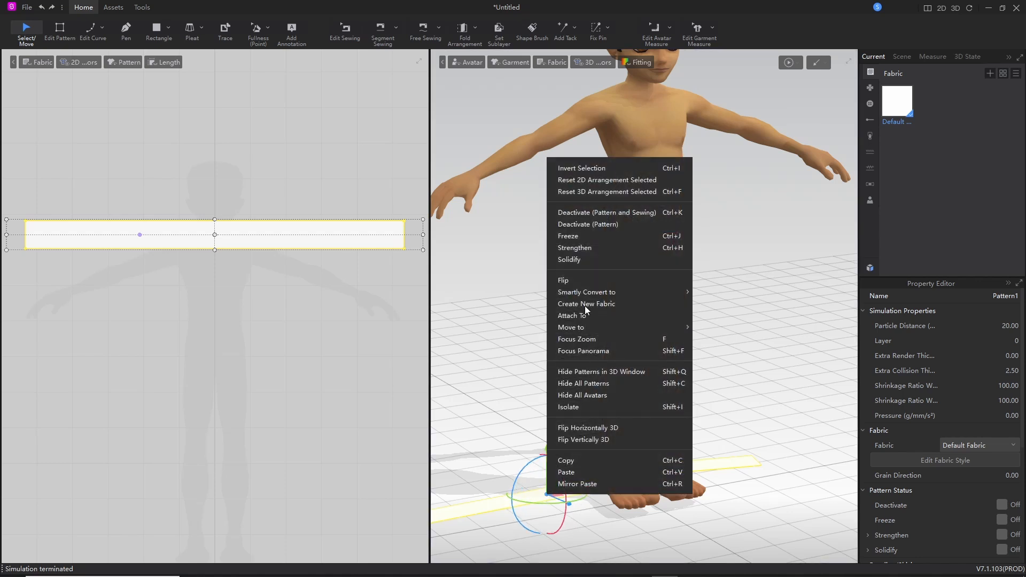
left_click(604, 191)
middle_click_drag(588, 161, 567, 294)
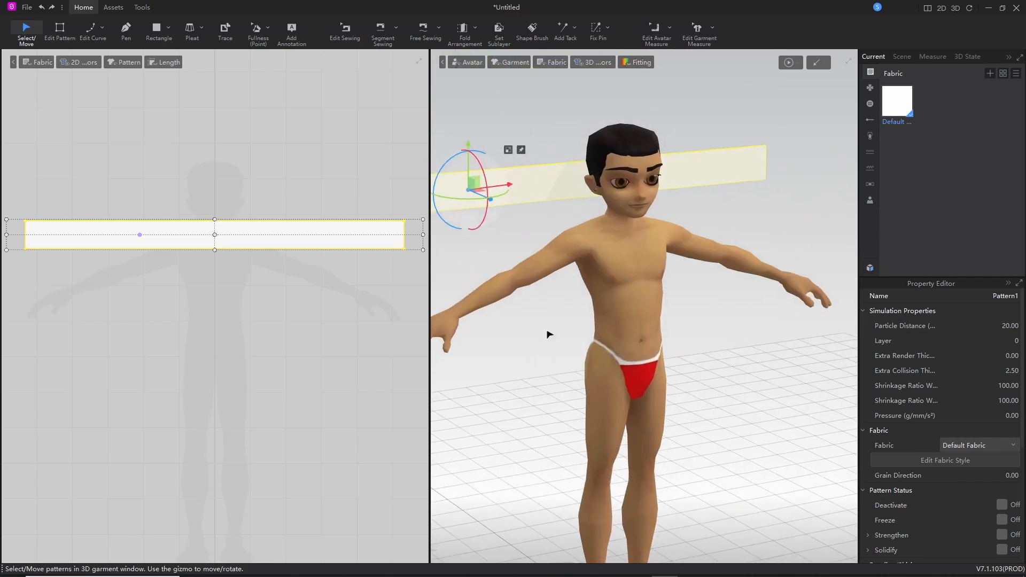
Step: Examine the rectangle pattern's placement behind the avatar's head and shoulders from several angles in the 3D view
right_click_drag(574, 351, 659, 374)
right_click_drag(577, 377, 738, 404)
middle_click_drag(554, 306, 734, 366)
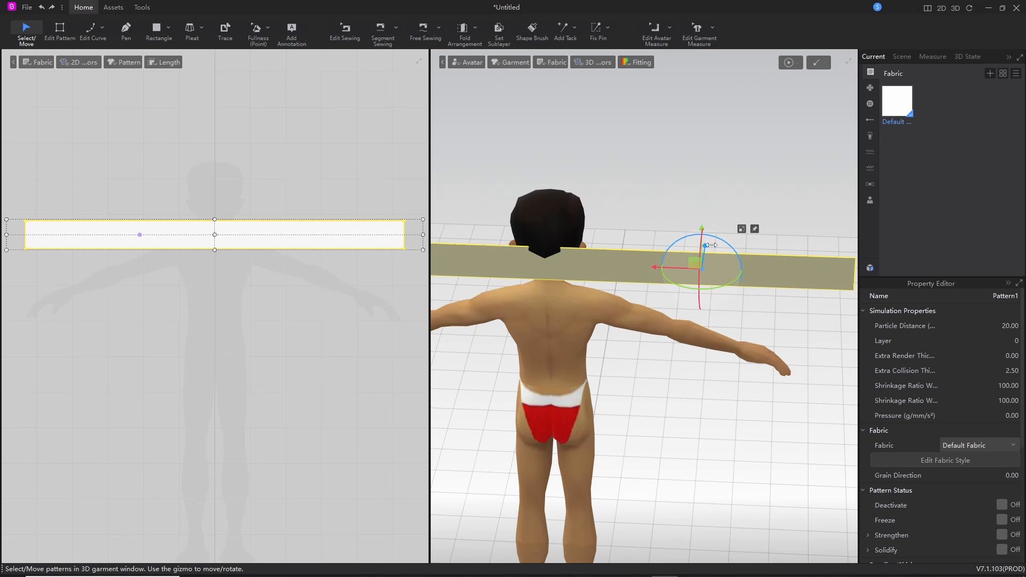
right_click_drag(677, 381, 684, 243)
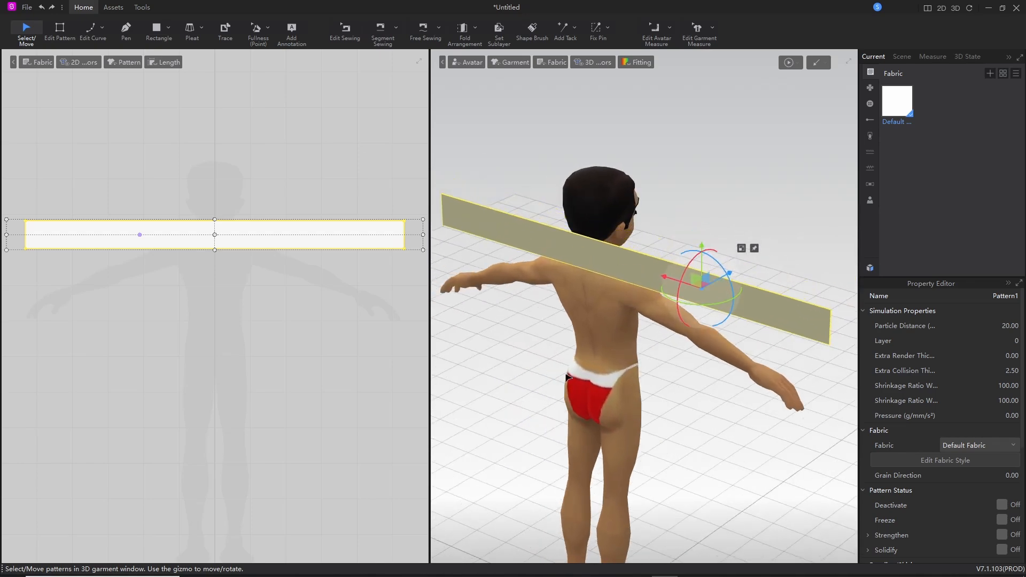
middle_click_drag(568, 376, 604, 379)
right_click_drag(605, 379, 657, 389)
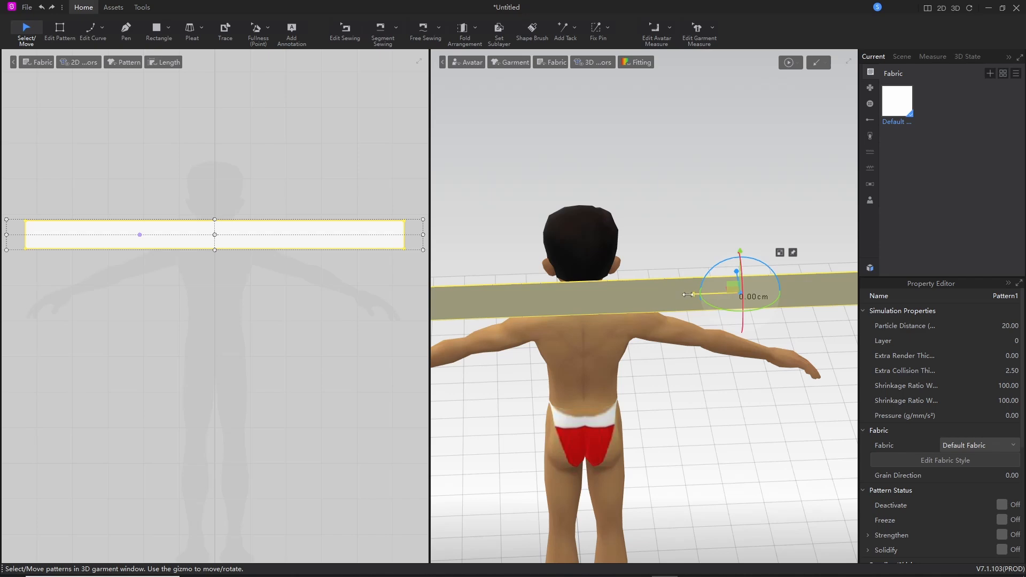
scroll(636, 382, "down", 3)
mouse_move(636, 382)
right_mouse_down()
mouse_move(611, 365)
mouse_move(620, 392)
mouse_move(652, 392)
mouse_move(635, 342)
mouse_move(642, 309)
mouse_move(644, 389)
right_mouse_up()
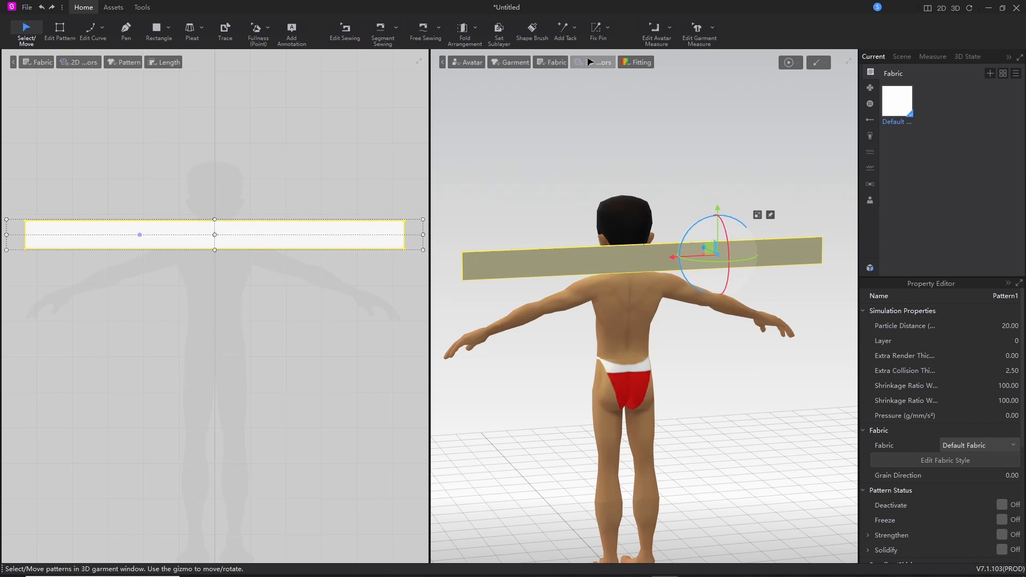
Step: Activate the Fix Pin tool and bring the rectangle pattern's mesh behind the avatar's neck into close view
left_click(598, 30)
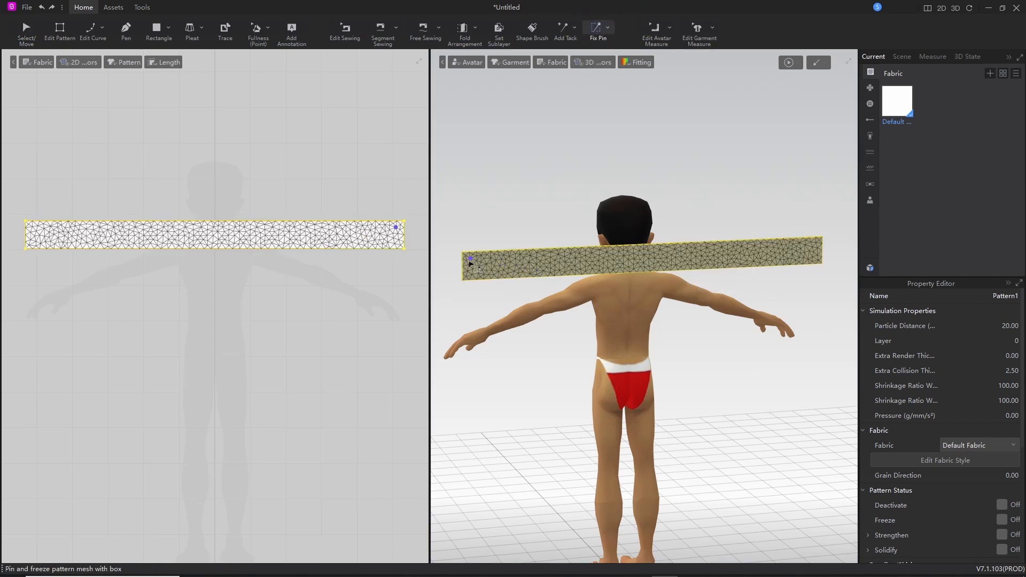
left_click_drag(469, 262, 812, 249)
right_click_drag(652, 395, 632, 374)
scroll(633, 370, "up", 3)
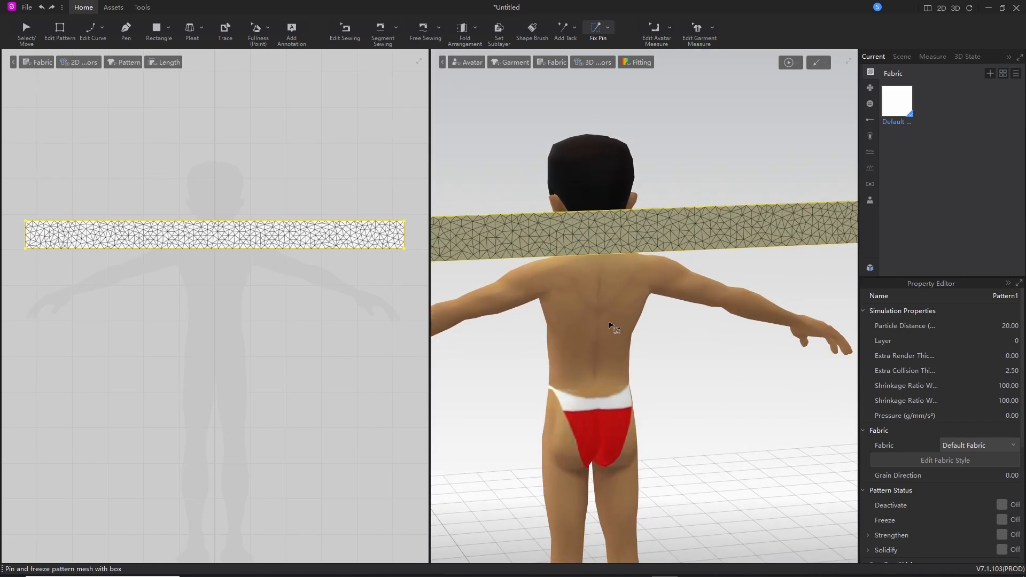
middle_click_drag(613, 327, 638, 372)
scroll(644, 368, "up", 6)
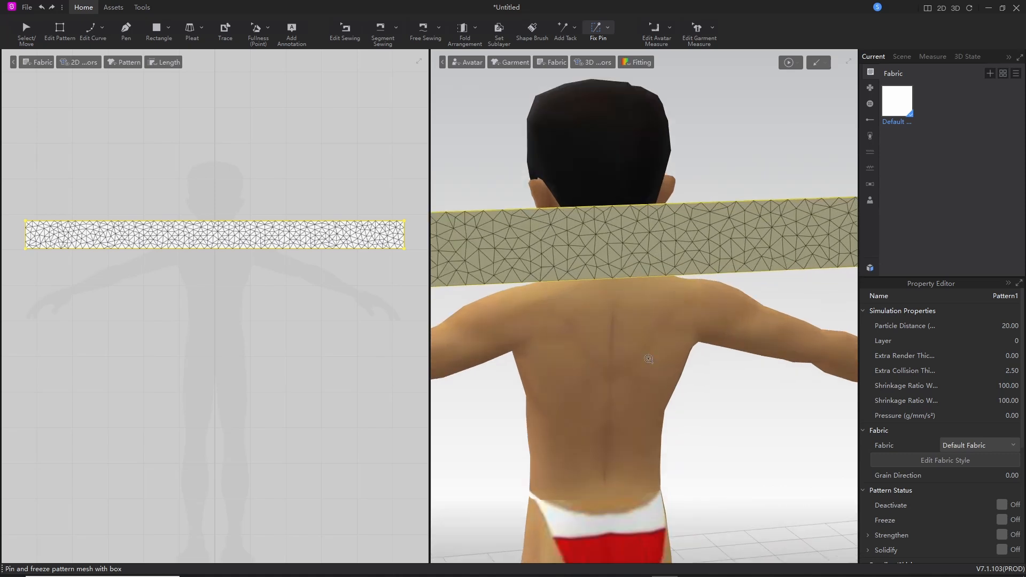
right_click_drag(718, 473, 689, 465)
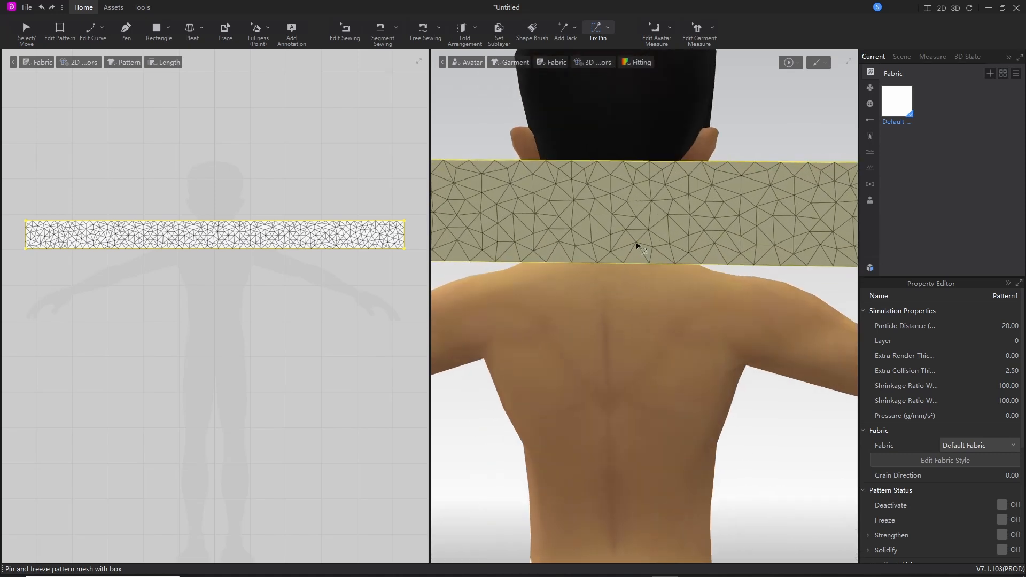
mouse_move(614, 213)
left_mouse_down()
mouse_move(604, 233)
mouse_move(614, 206)
left_mouse_up()
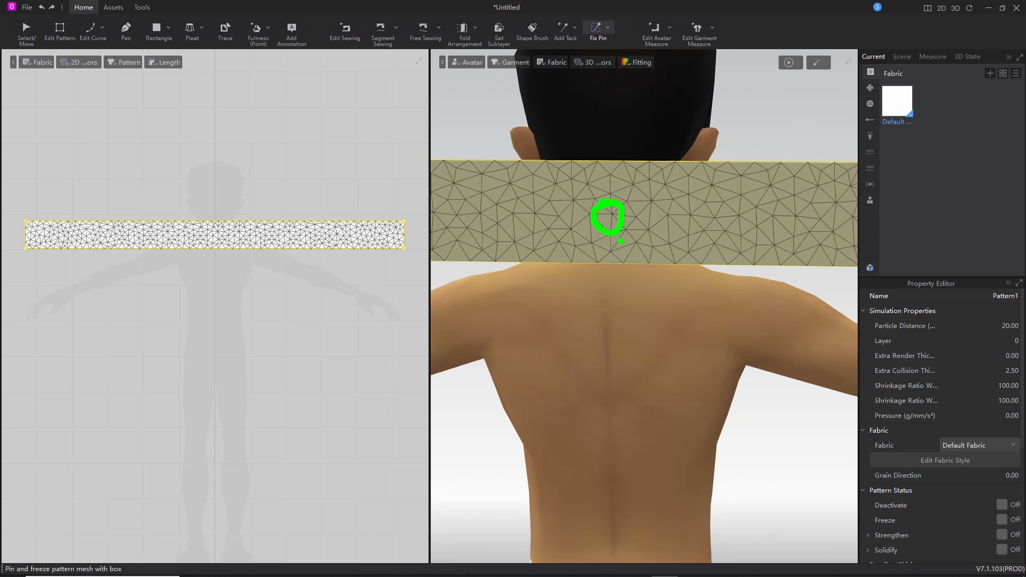
left_click_drag(620, 241, 622, 245)
left_click_drag(616, 203, 622, 212)
left_click_drag(232, 229, 468, 231)
left_click_drag(479, 220, 522, 245)
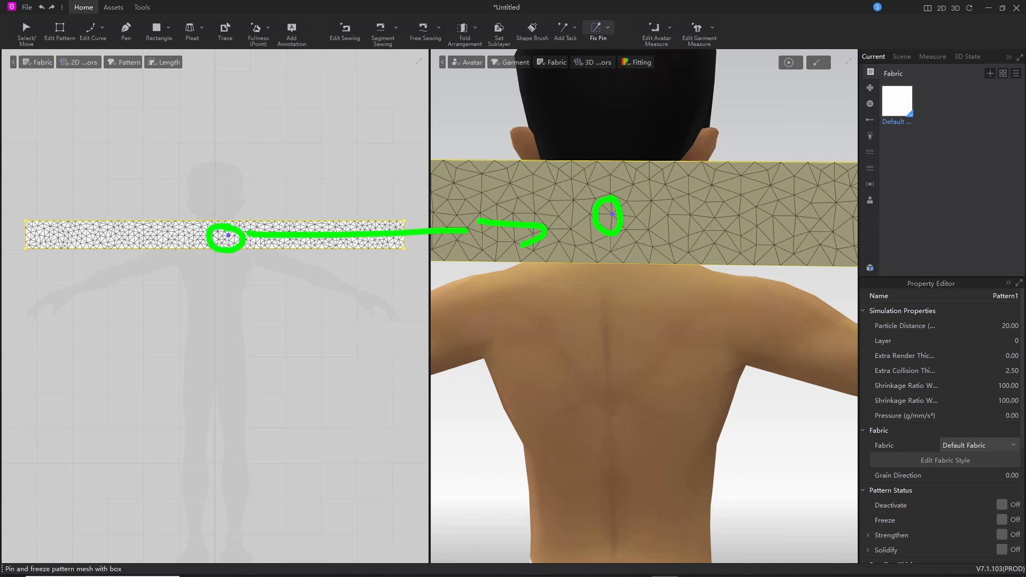
left_click_drag(273, 219, 250, 233)
left_click_drag(250, 234, 281, 253)
Step: Pin a single mesh point of the rectangle pattern at the middle of the avatar's neck
left_click(612, 217)
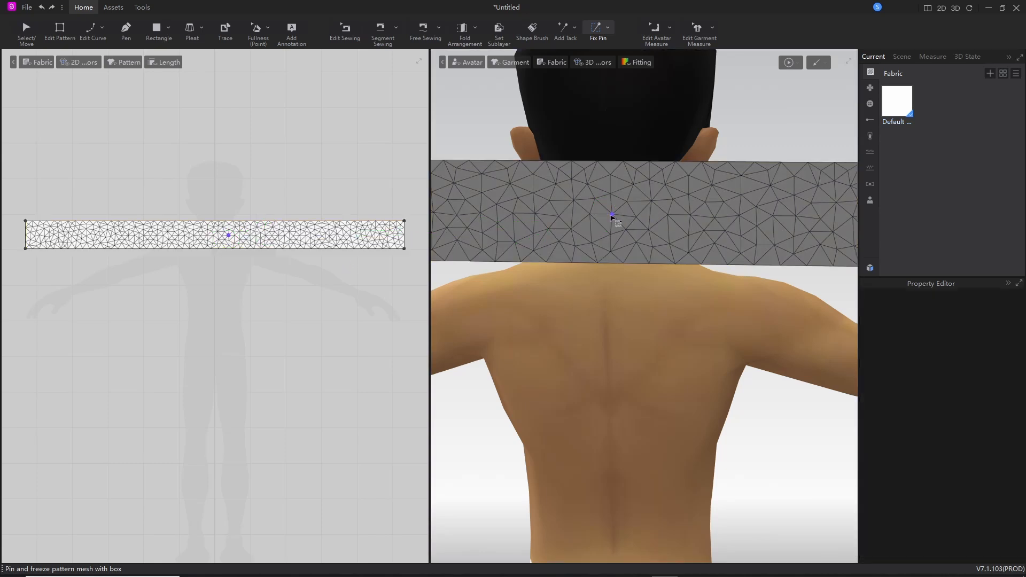
left_click(613, 215)
scroll(222, 236, "up", 5)
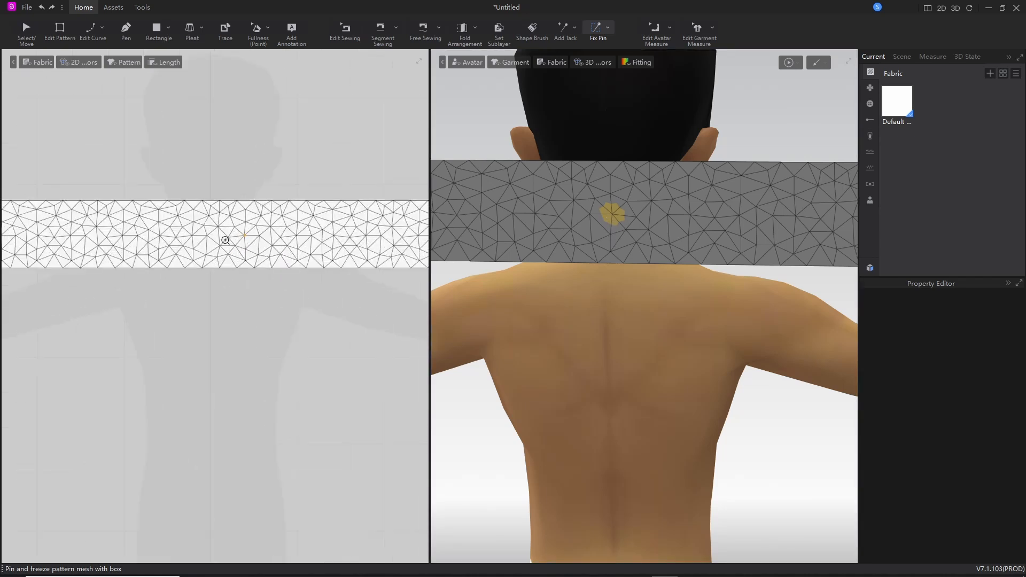
left_click_drag(257, 216, 232, 218)
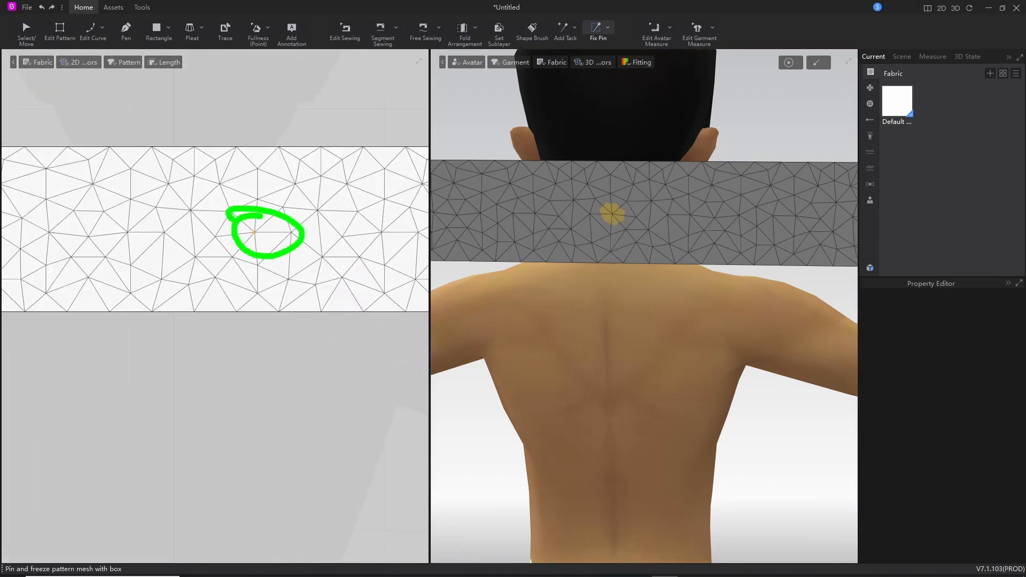
mouse_move(582, 187)
left_mouse_down()
mouse_move(569, 199)
mouse_move(588, 185)
mouse_move(262, 223)
mouse_move(403, 233)
left_mouse_up()
left_click_drag(526, 198, 505, 246)
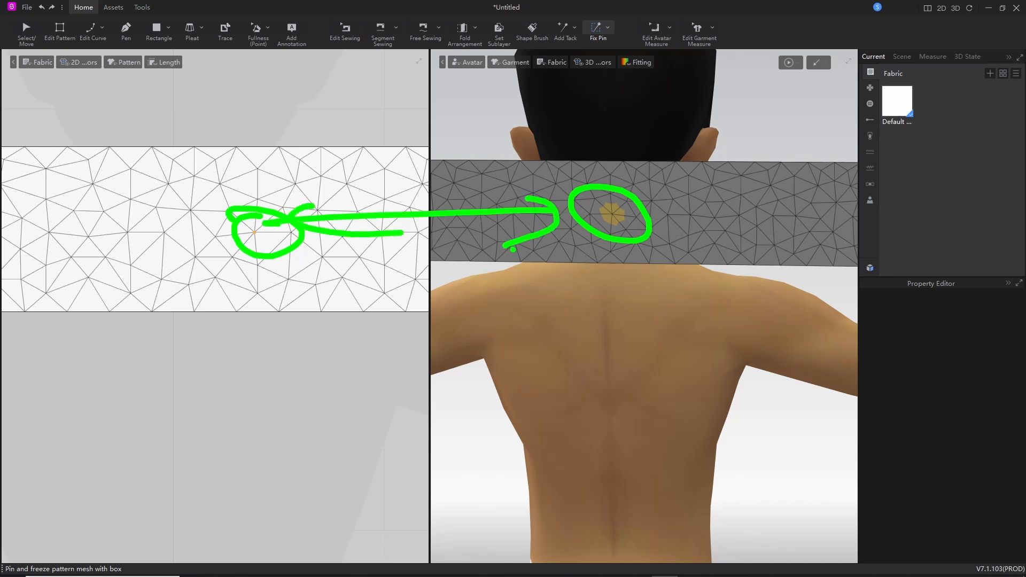
key("Escape")
Step: Run the simulation so the rectangle pattern drapes down the avatar's back from its pinned point
scroll(609, 266, "up", 1)
scroll(607, 266, "down", 6)
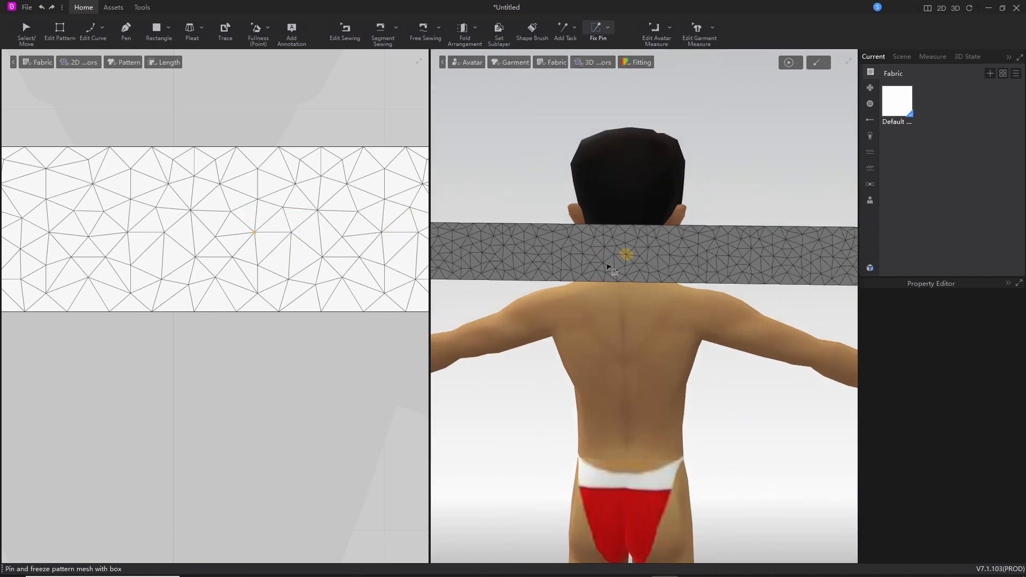
scroll(608, 265, "down", 3)
left_click_drag(800, 51, 776, 64)
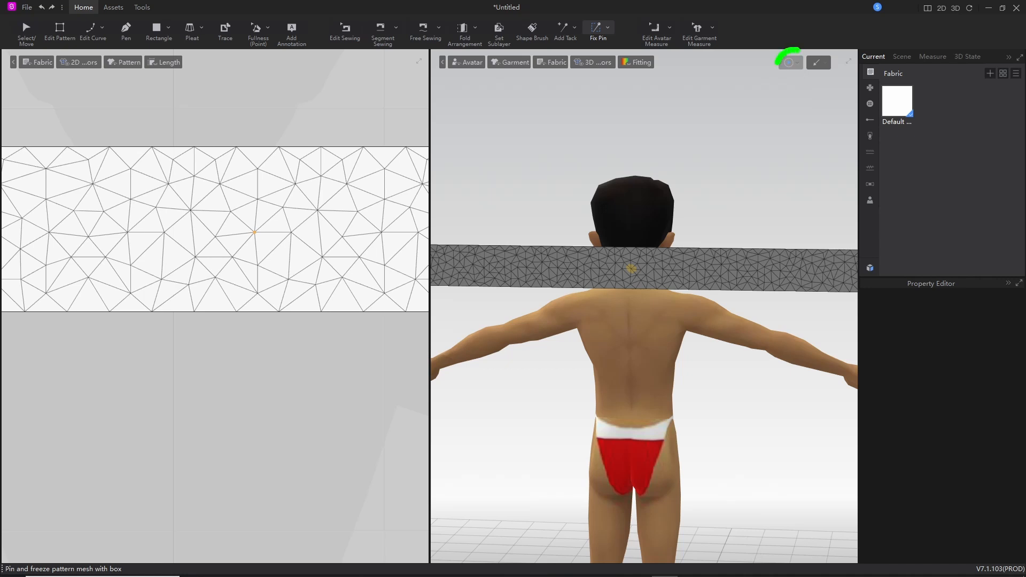
key("Escape")
left_click(791, 63)
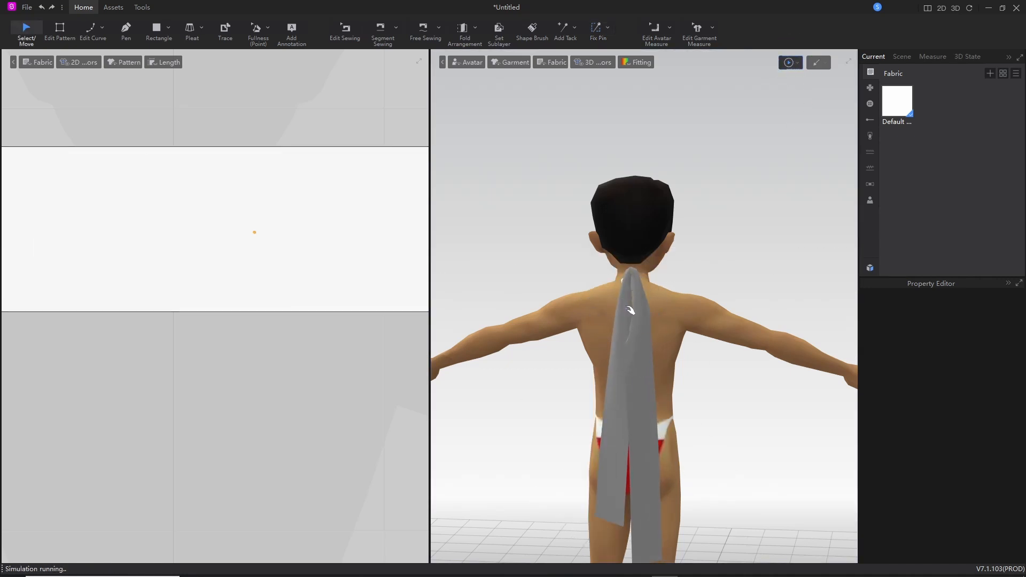
mouse_move(700, 409)
right_mouse_down()
mouse_move(501, 412)
mouse_move(701, 410)
right_mouse_up()
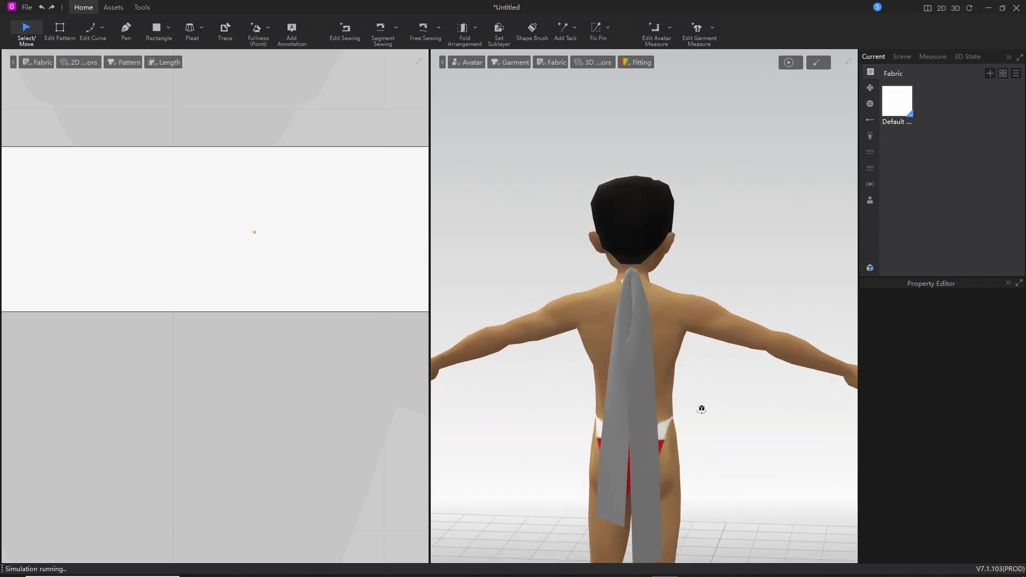
Step: Stop the simulation and reset the 3D arrangement of the pinned rectangle pattern
left_click(793, 64)
key("w")
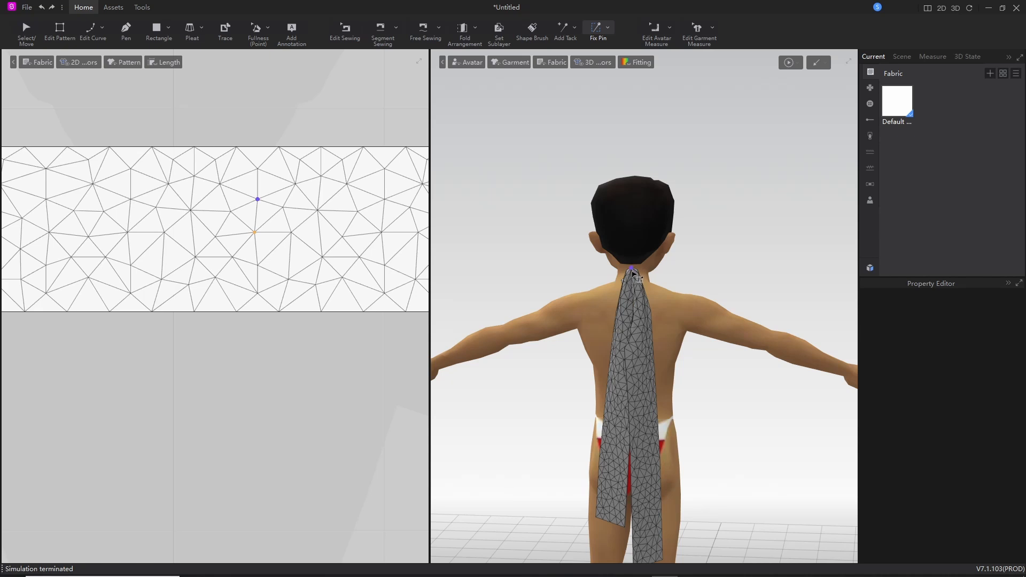
left_click(26, 33)
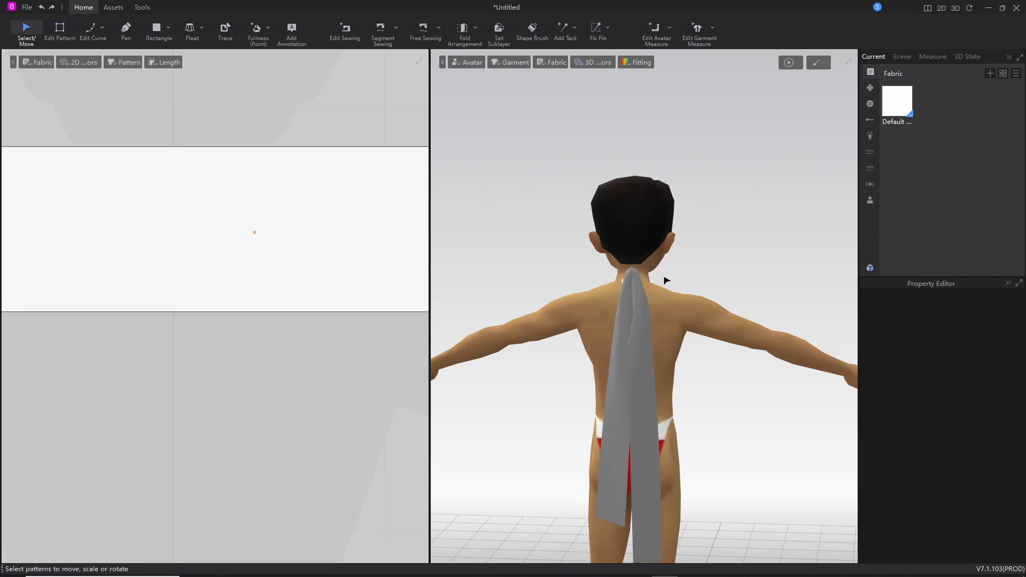
right_click(630, 273)
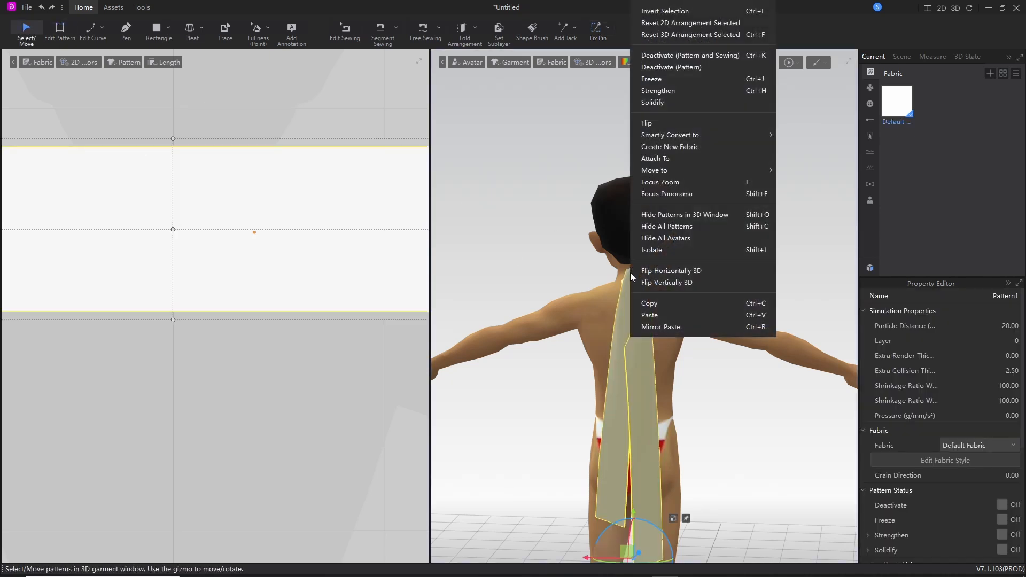
left_click(661, 35)
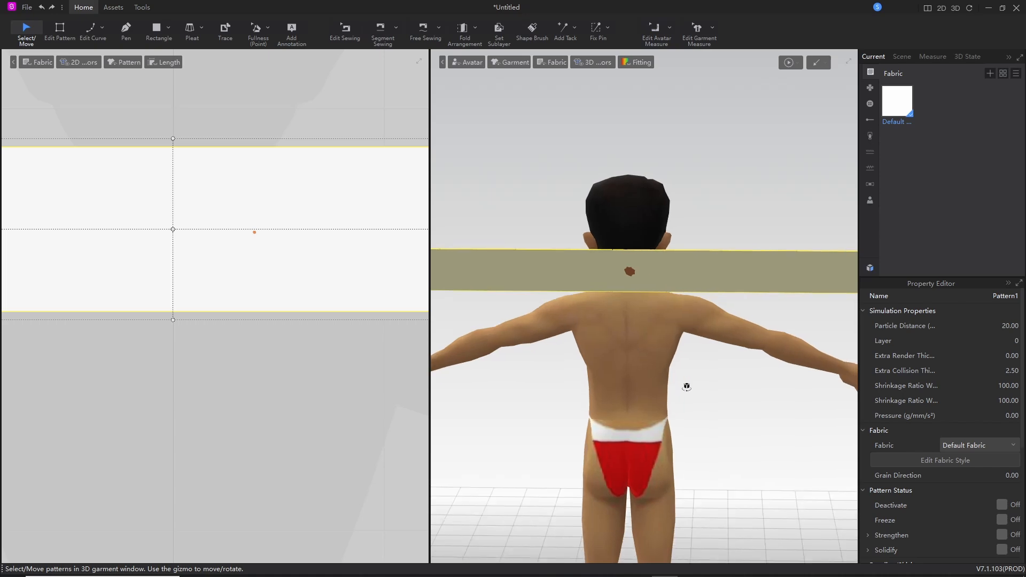
Step: Select the pin on the rectangle pattern behind the neck, viewing the avatar from its rear side
right_click_drag(663, 378, 756, 411)
middle_click_drag(756, 411, 569, 417)
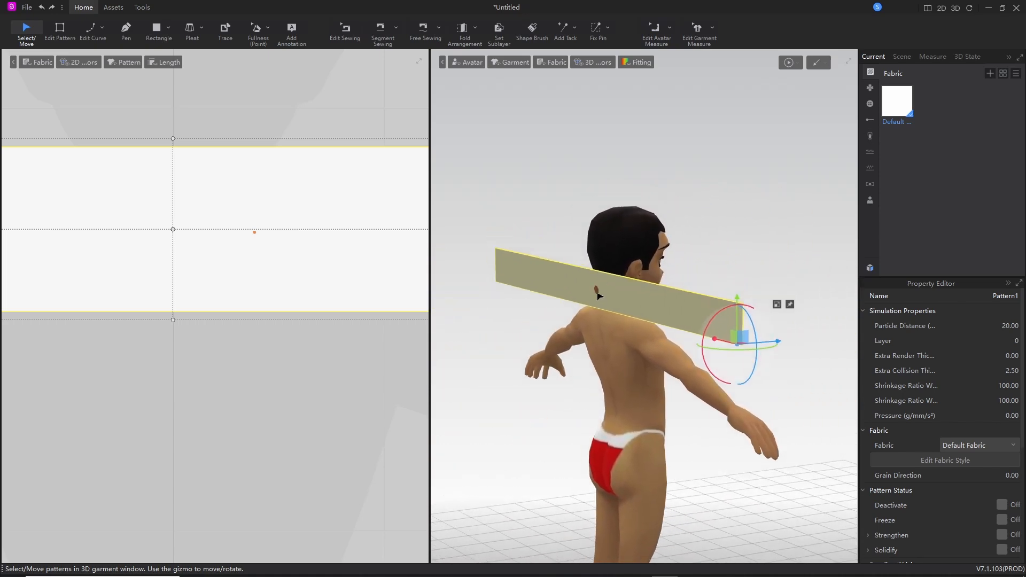
left_click(597, 291)
mouse_move(607, 367)
right_mouse_down()
mouse_move(643, 373)
mouse_move(615, 368)
right_mouse_up()
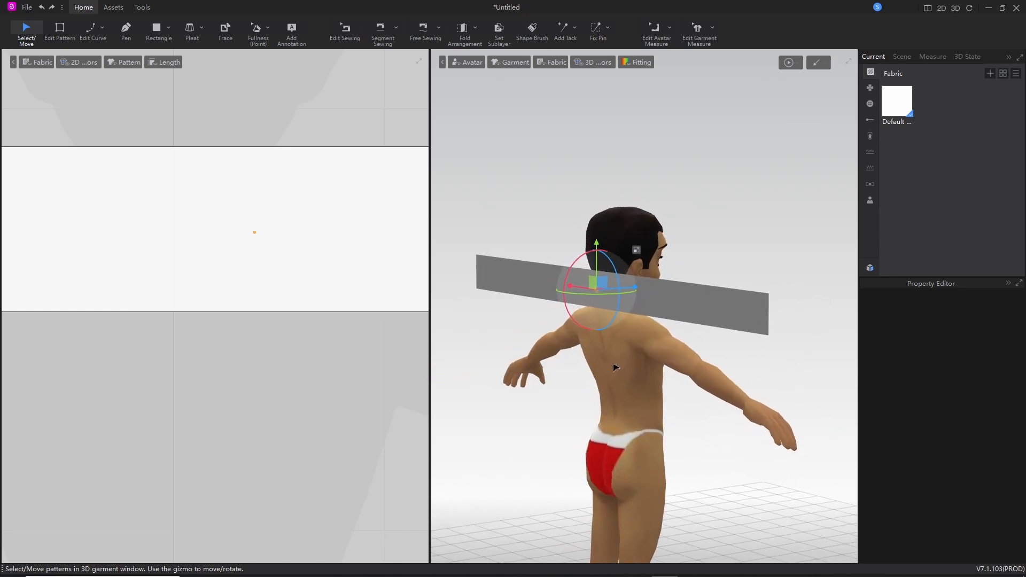
left_click_drag(785, 52, 789, 50)
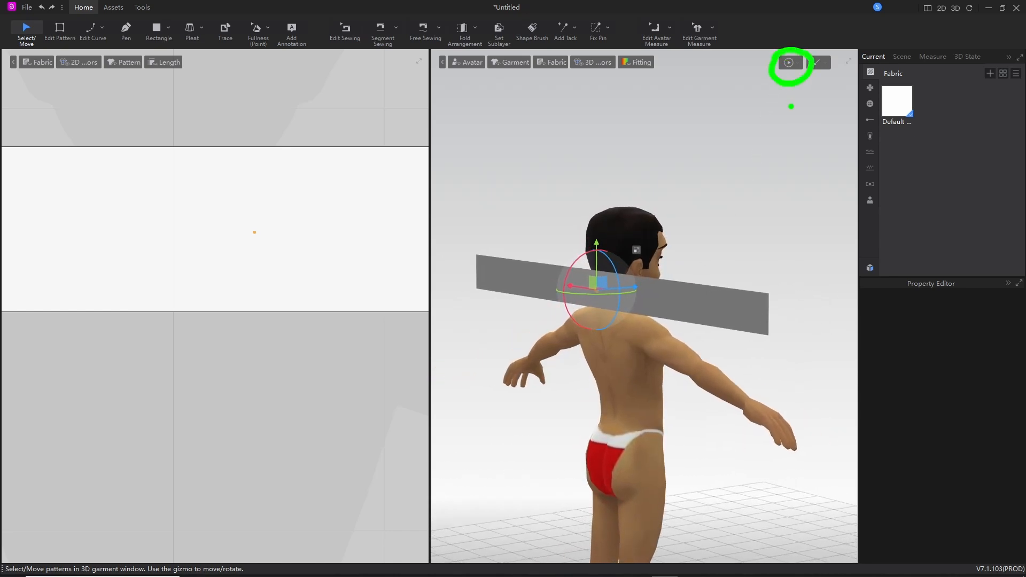
Step: Simulate the pinned rectangle pattern again and examine how it hangs from the side and back
left_click(789, 62)
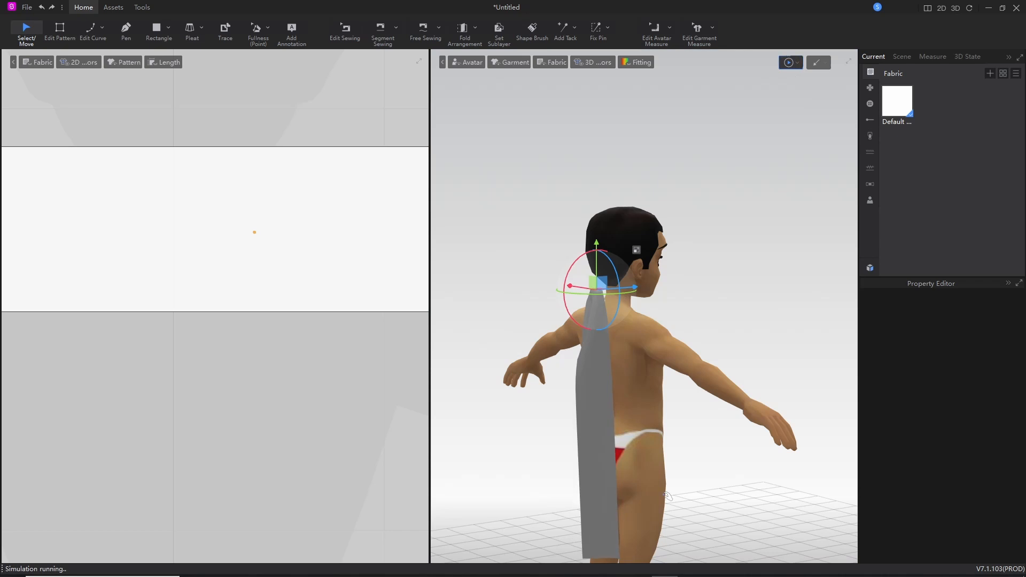
middle_click_drag(654, 502, 670, 398)
scroll(670, 394, "up", 4)
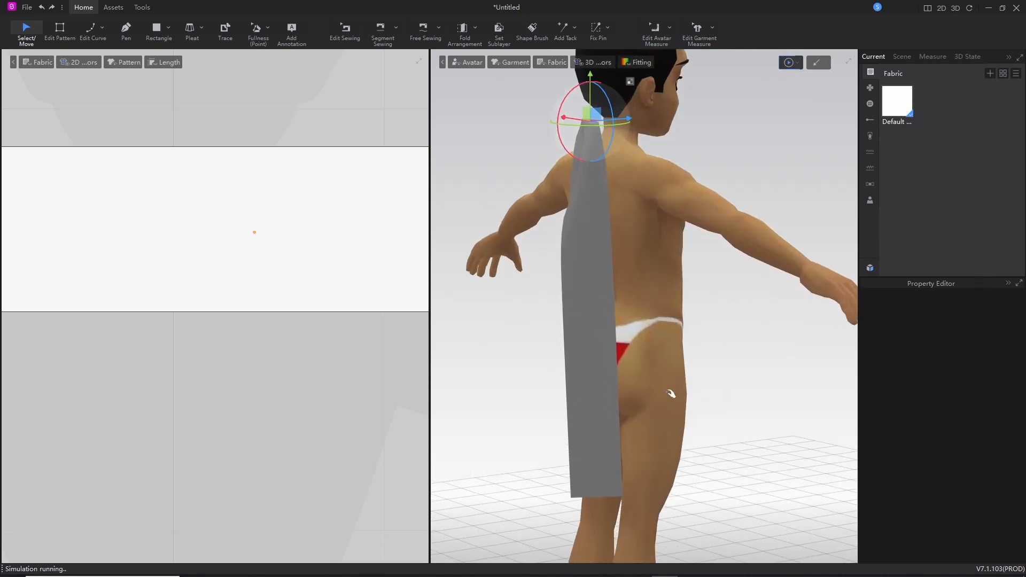
right_click_drag(679, 407, 767, 406)
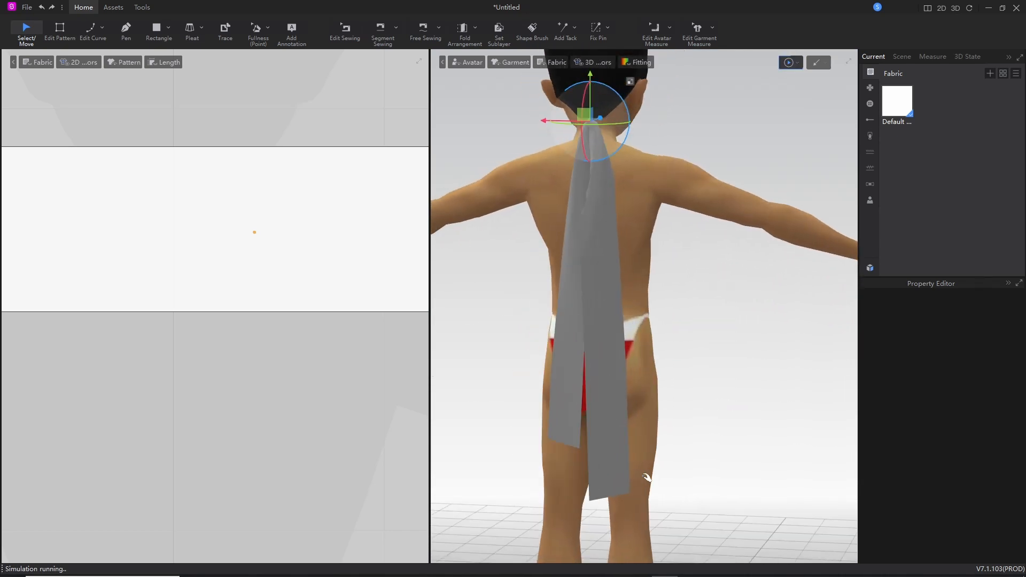
Step: Pull the two hanging ends of the rectangle pattern outward and away from the avatar while the simulation runs
left_click(618, 479)
left_click_drag(614, 477, 662, 431)
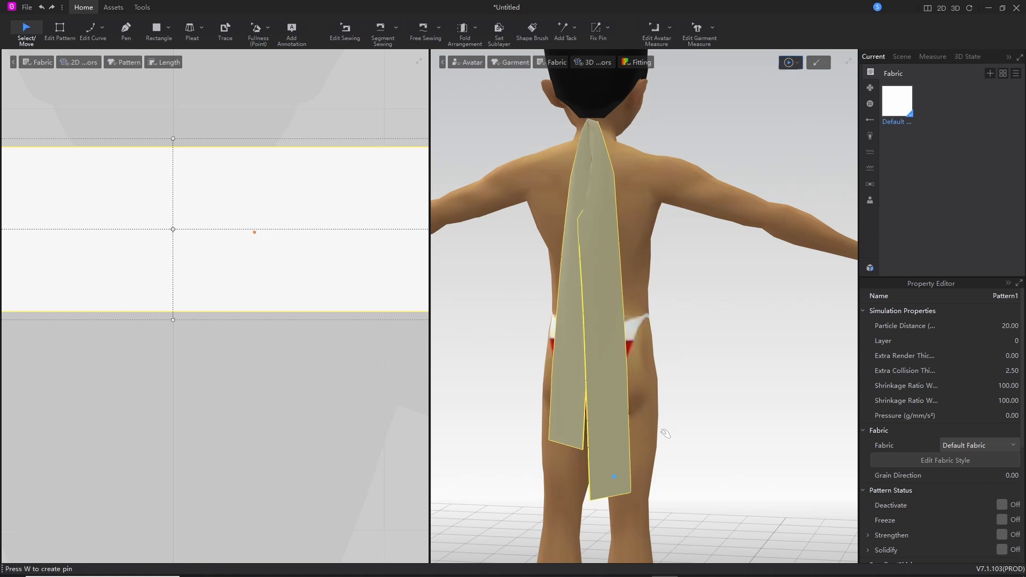
left_click_drag(615, 479, 630, 415)
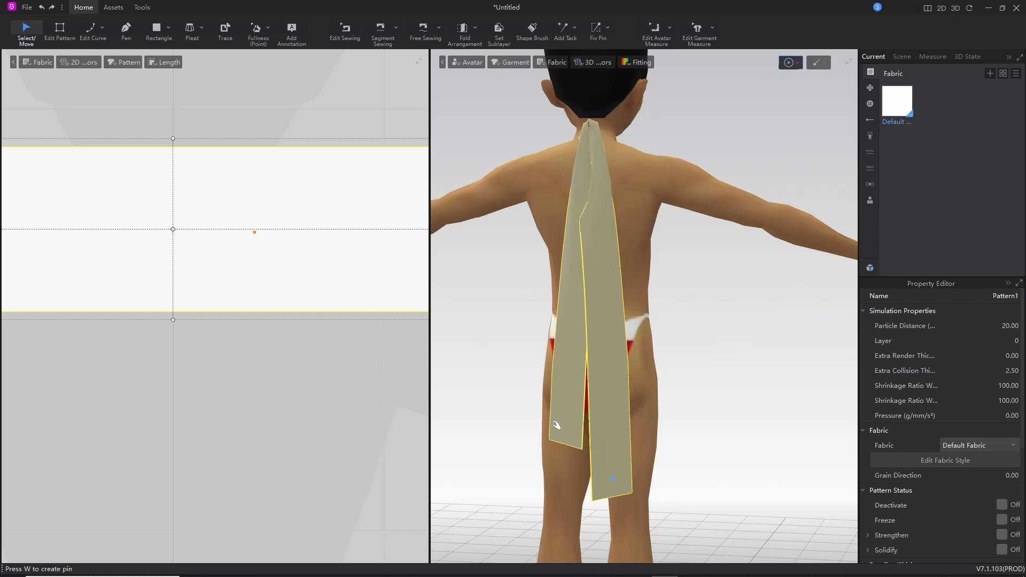
left_click_drag(553, 423, 470, 253)
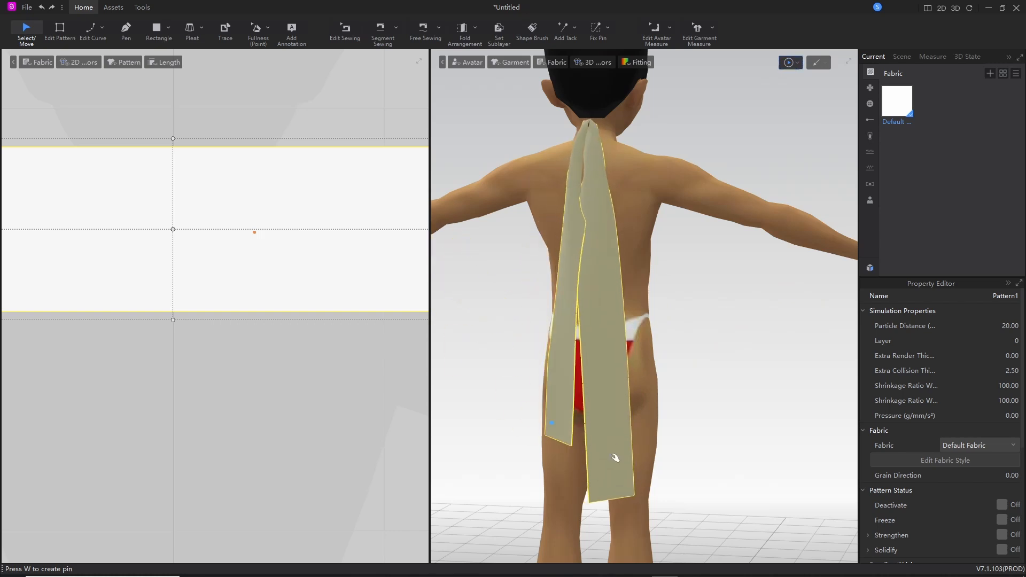
left_click_drag(622, 470, 740, 260)
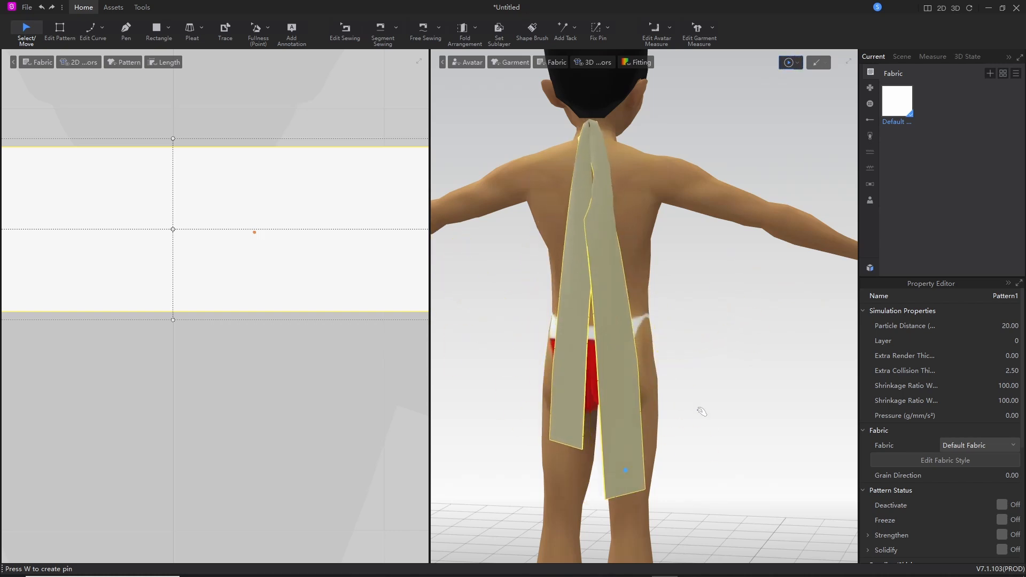
right_click_drag(701, 411, 545, 376)
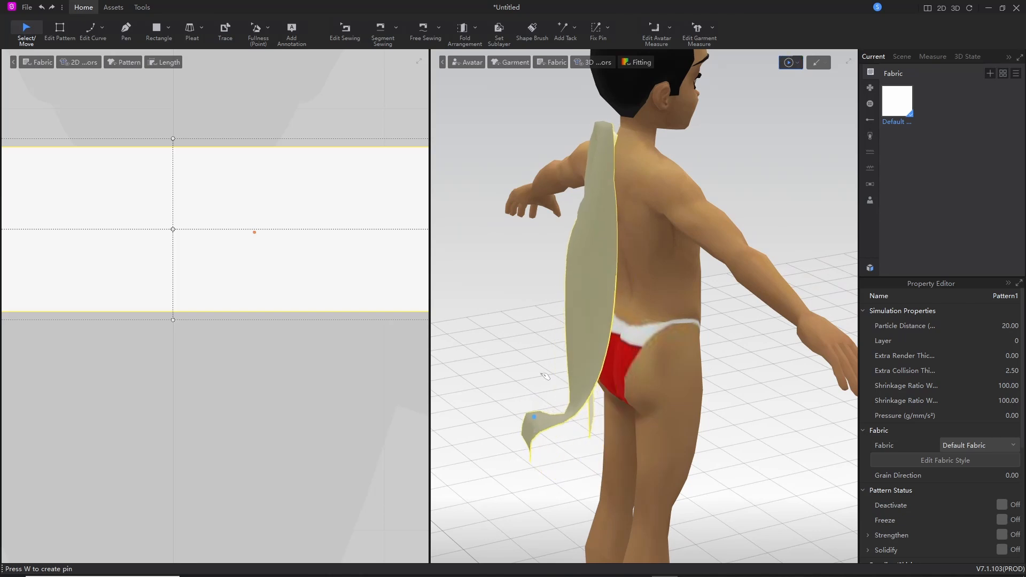
left_click_drag(544, 375, 482, 361)
Step: Restart the simulation and pull the longer hanging end up toward the neck and out to the side
key("space")
right_click_drag(762, 478, 648, 464)
key("space")
left_click_drag(604, 474, 593, 131)
right_click_drag(620, 475, 593, 444)
left_click_drag(593, 444, 749, 282)
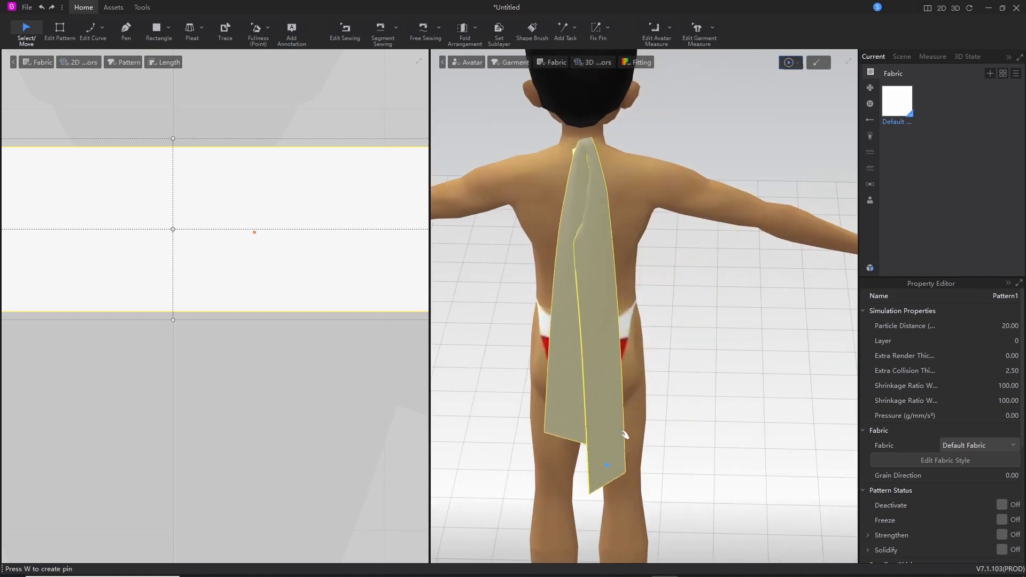
left_click_drag(624, 434, 752, 283)
right_click_drag(709, 413, 682, 406)
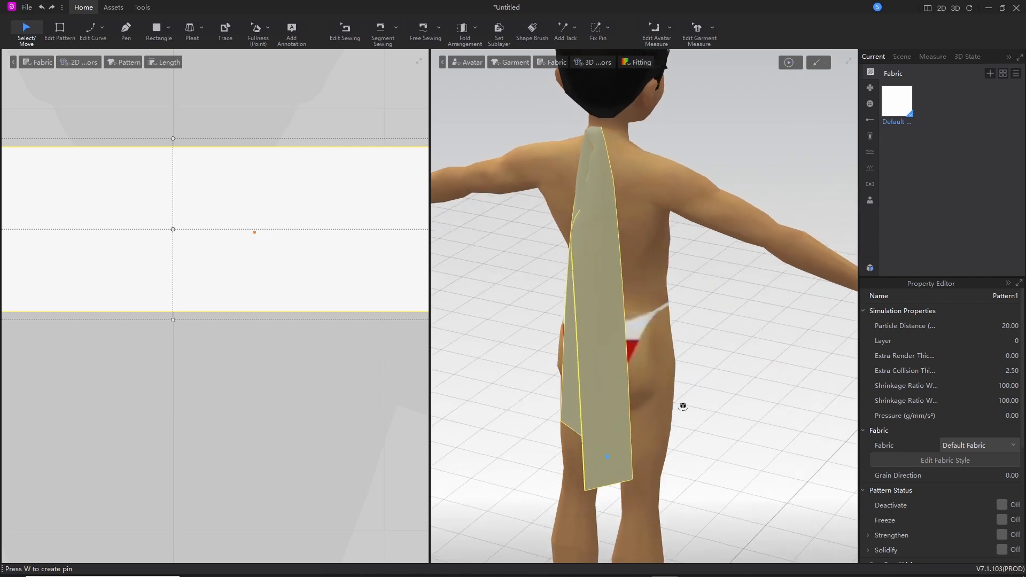
key("ctrl+2")
mouse_move(601, 13)
left_mouse_down()
mouse_move(591, 46)
mouse_move(596, 15)
left_mouse_up()
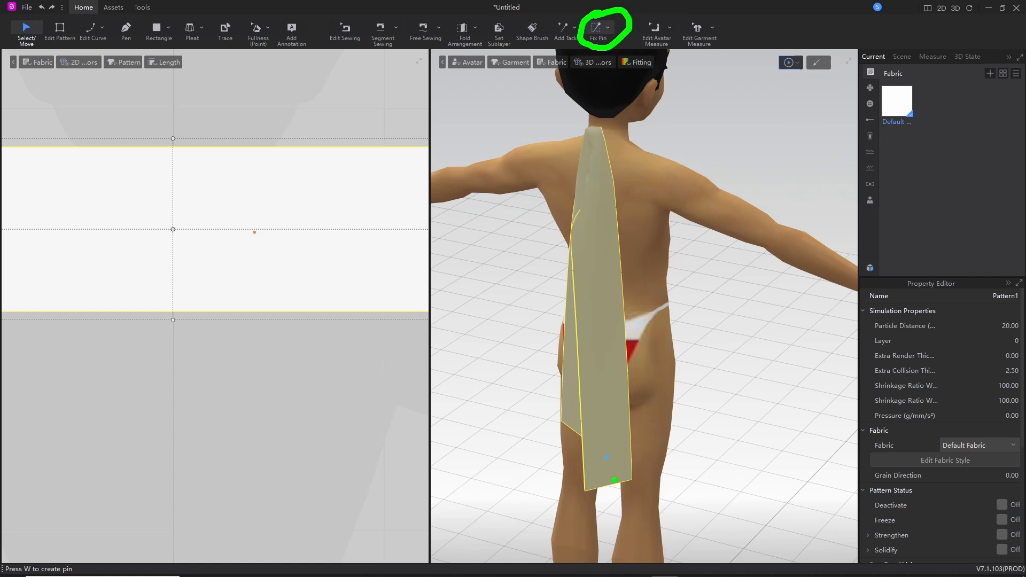
left_click_drag(611, 470, 607, 471)
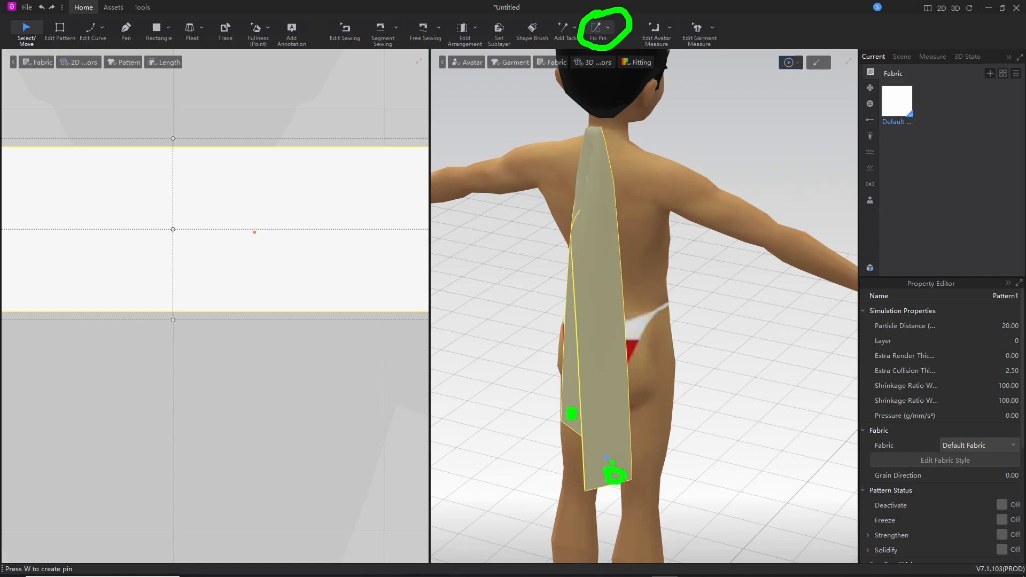
key("Escape")
Step: Fix a small pinned patch of mesh near each of the two hanging ends of the rectangle pattern using Fix Pin
left_click(596, 28)
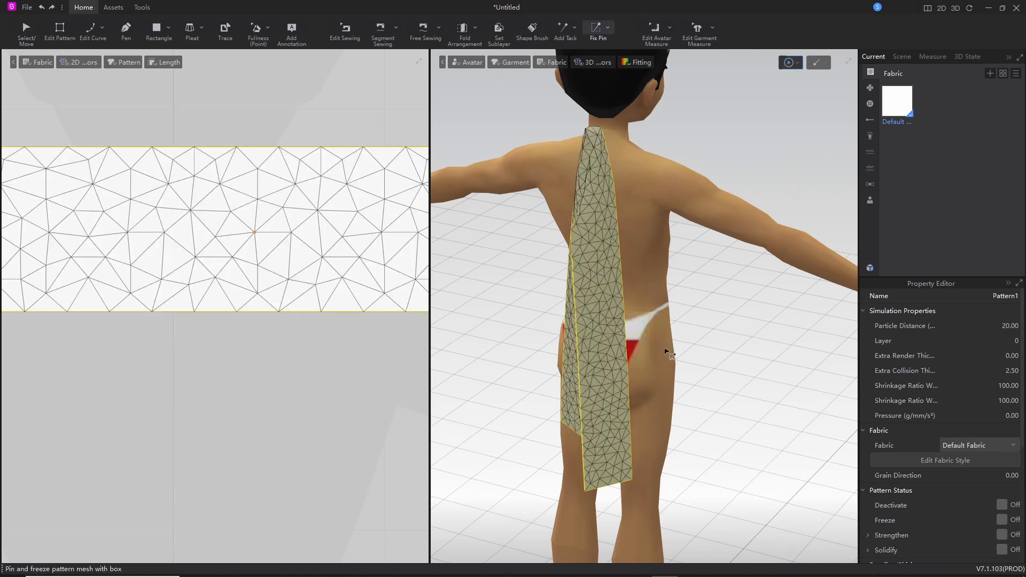
left_click(612, 477)
right_click_drag(531, 485, 603, 489)
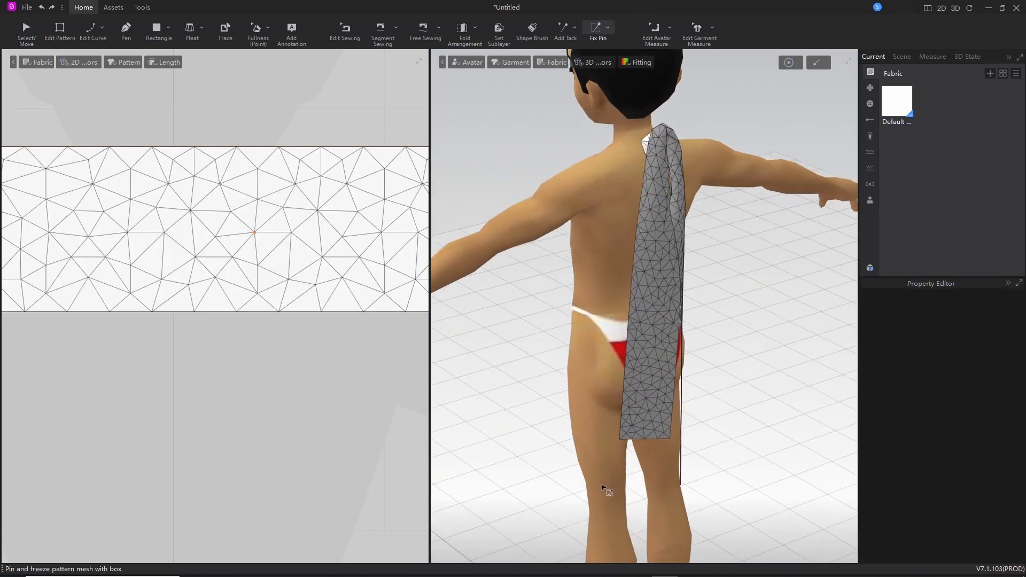
left_click(642, 429)
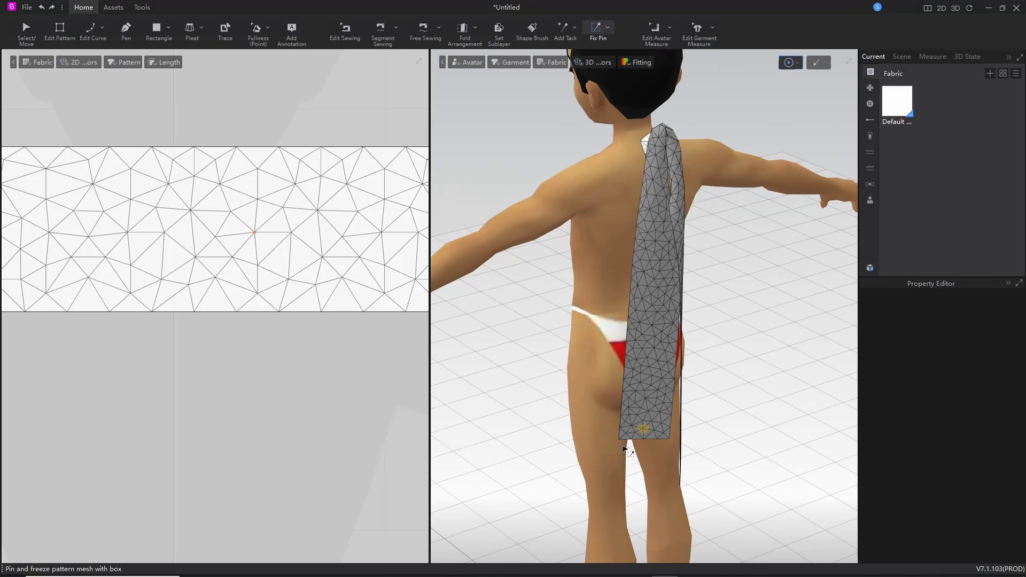
right_click_drag(717, 434, 634, 441)
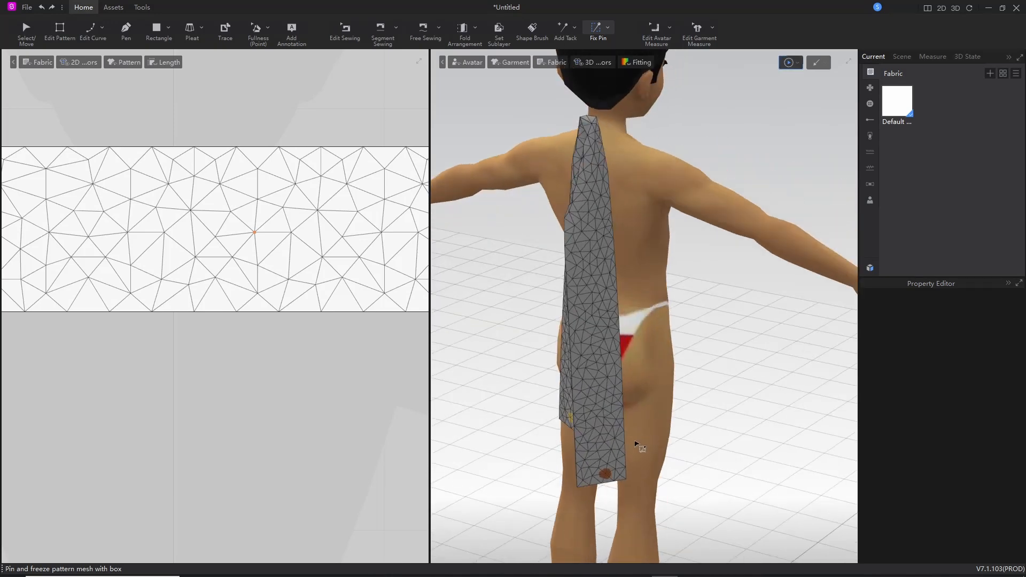
Step: Move the pin on the longer hanging end out past the avatar's right side and raise it
left_click(606, 475)
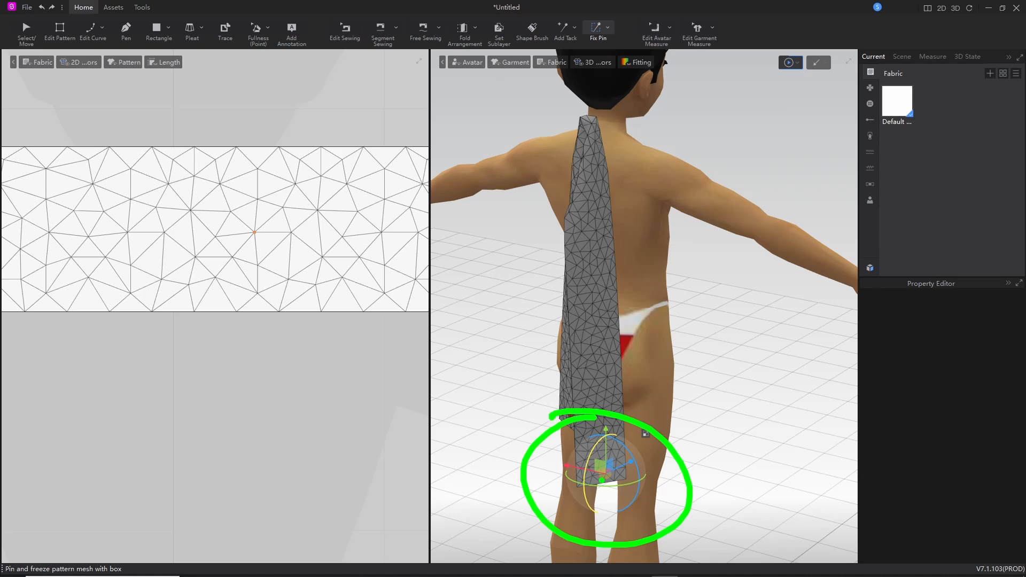
key("Escape")
mouse_move(609, 462)
left_mouse_down()
mouse_move(694, 160)
mouse_move(664, 213)
mouse_move(678, 307)
mouse_move(629, 454)
mouse_move(671, 443)
mouse_move(579, 481)
left_mouse_up()
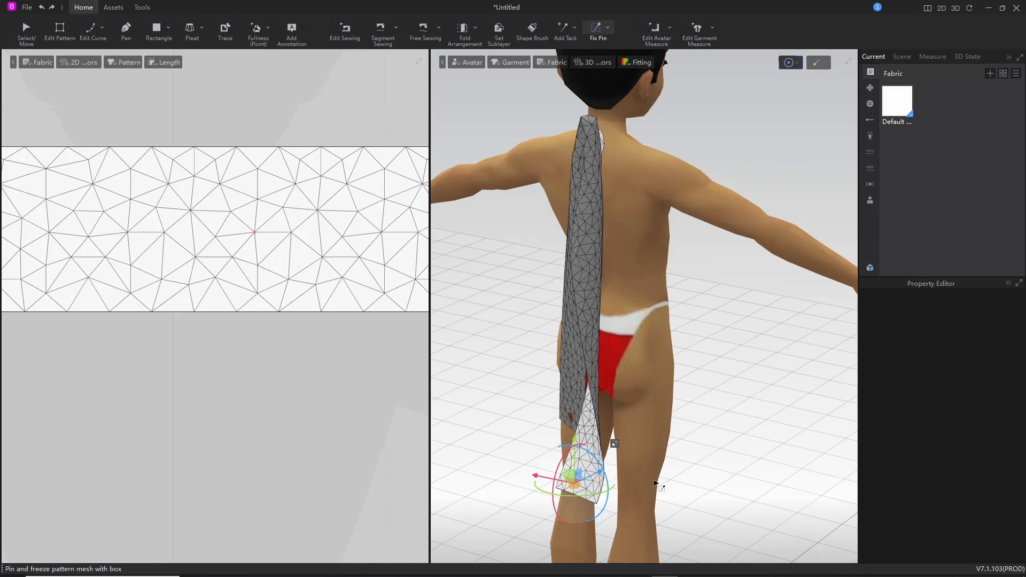
right_click_drag(655, 483, 686, 475)
left_click_drag(529, 481, 646, 474)
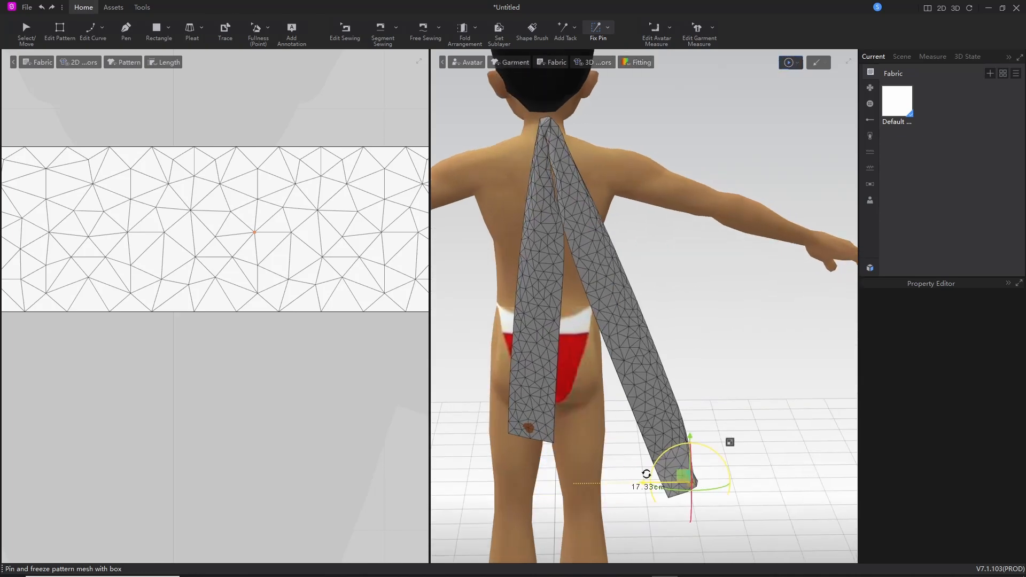
left_click_drag(689, 437, 671, 193)
Step: Lift the longer end's pin higher and carry it forward past the right arm to the front of the avatar
right_click_drag(708, 308, 731, 341)
right_click_drag(649, 348, 650, 353)
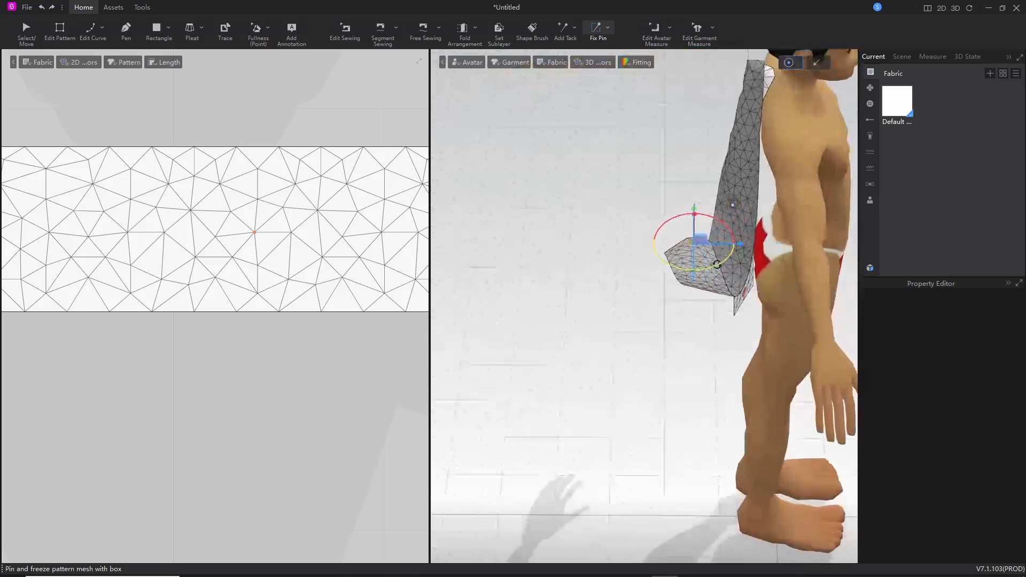
left_click_drag(696, 208, 695, 108)
middle_click_drag(719, 337, 584, 422)
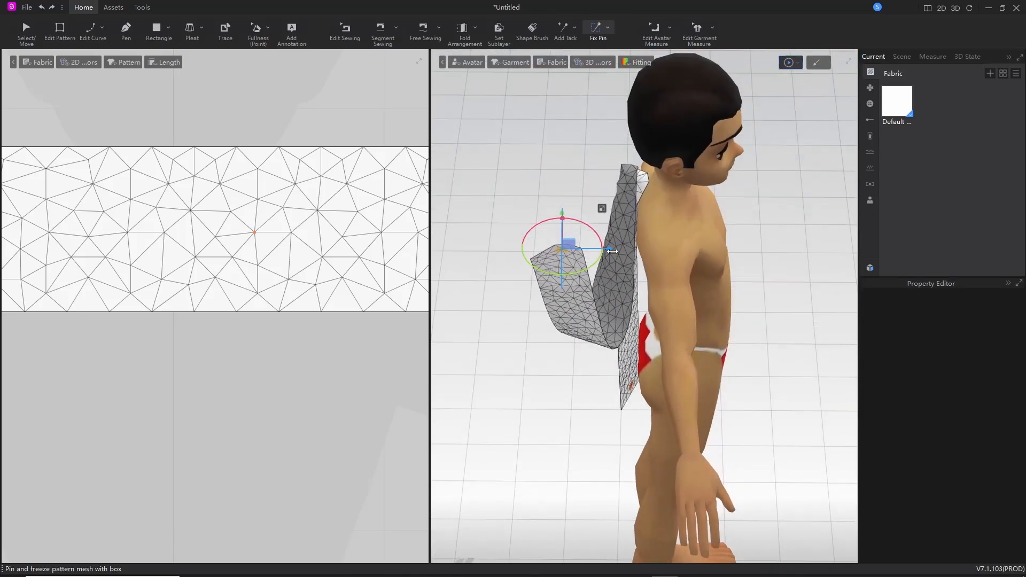
left_click_drag(612, 250, 677, 260)
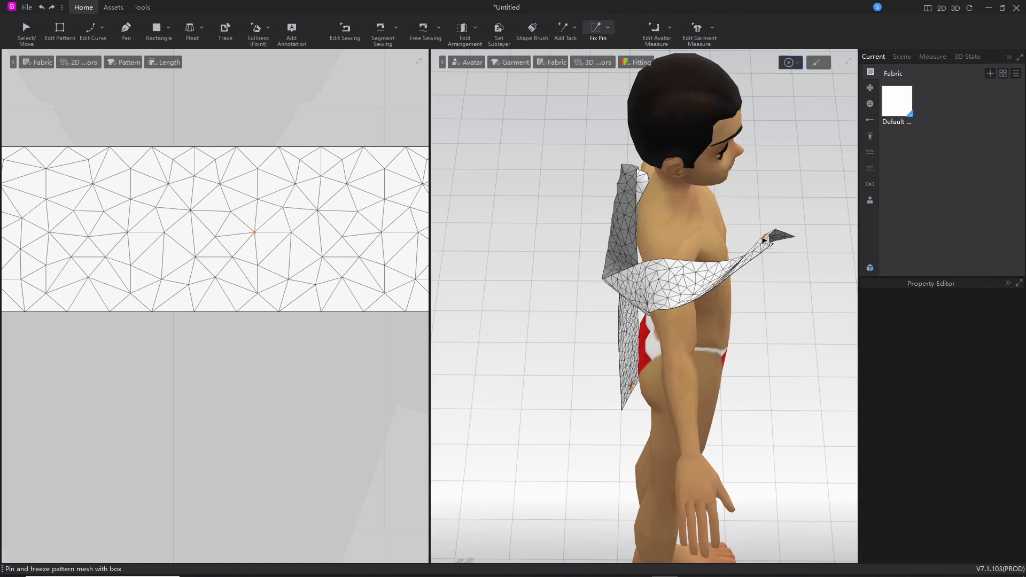
left_click(766, 239)
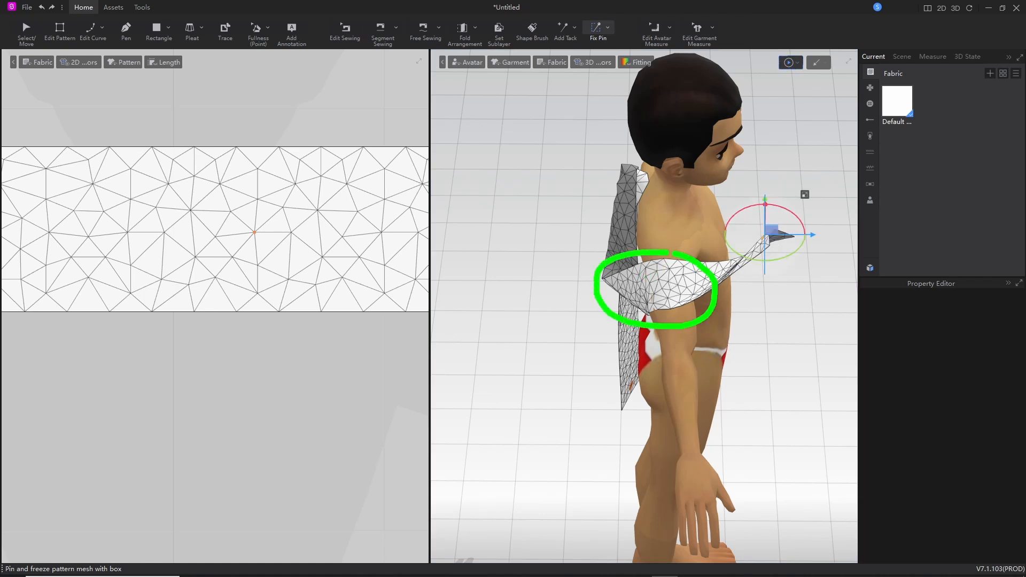
Step: Using Select/Move, pull the fabric caught behind the right upper arm up toward the right shoulder
left_click(26, 30)
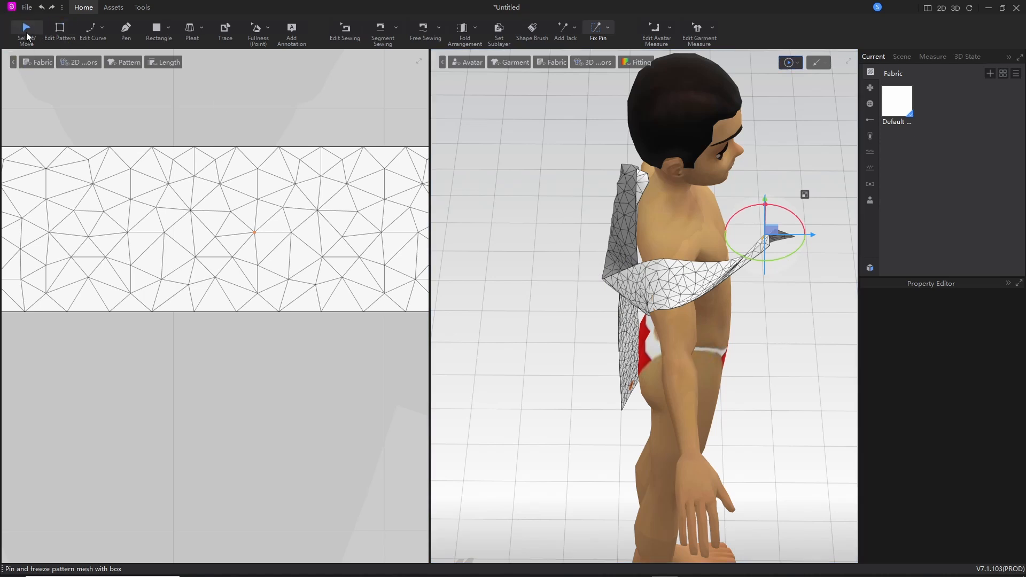
left_click(644, 297)
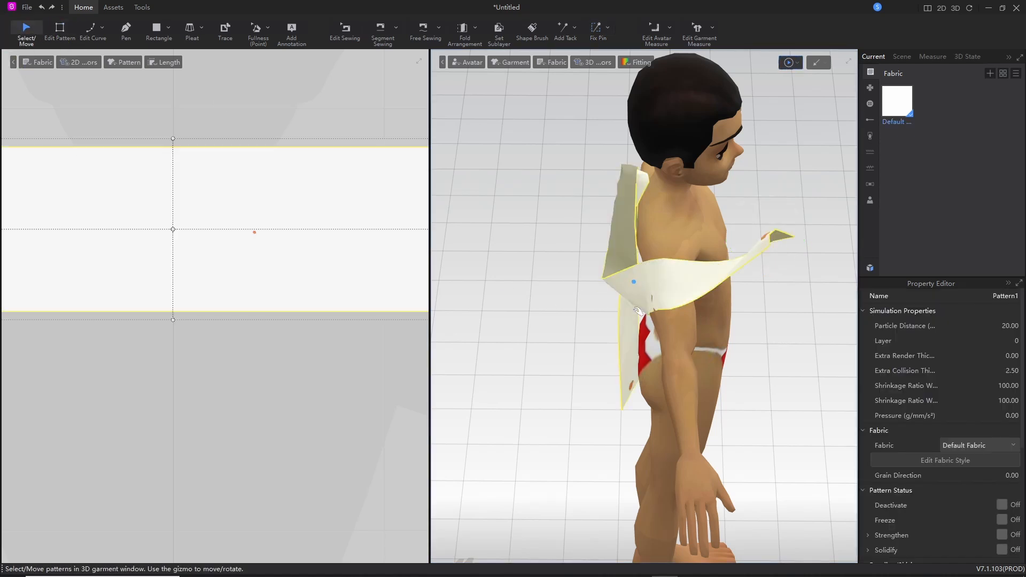
left_click_drag(638, 286, 688, 225)
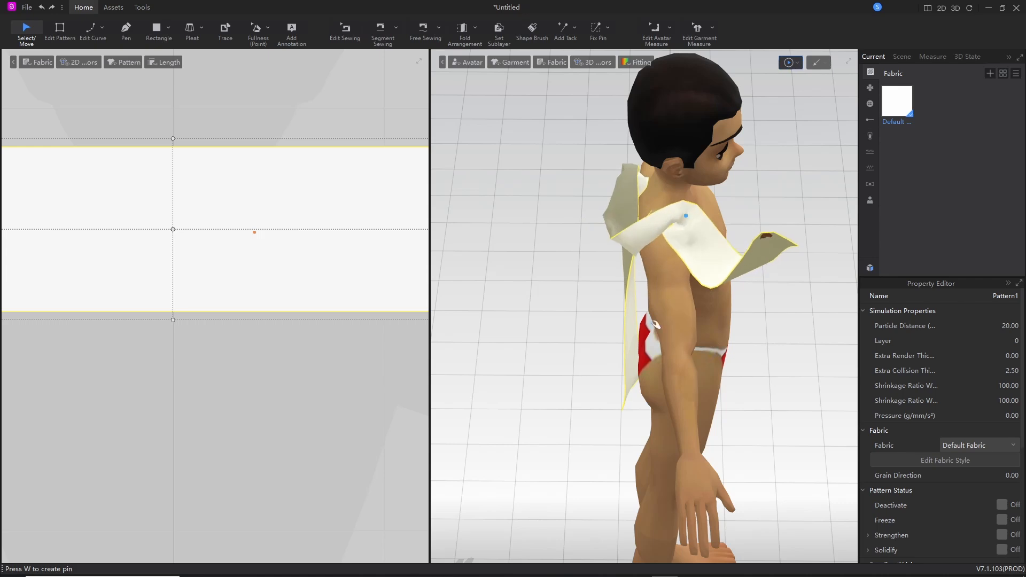
Step: Move the longer end's pin around the right arm and lower it in front of the avatar's legs
right_click_drag(688, 229, 593, 406)
scroll(584, 367, "up", 5)
left_click_drag(527, 273, 719, 278)
right_click_drag(801, 346, 672, 358)
left_click(636, 269)
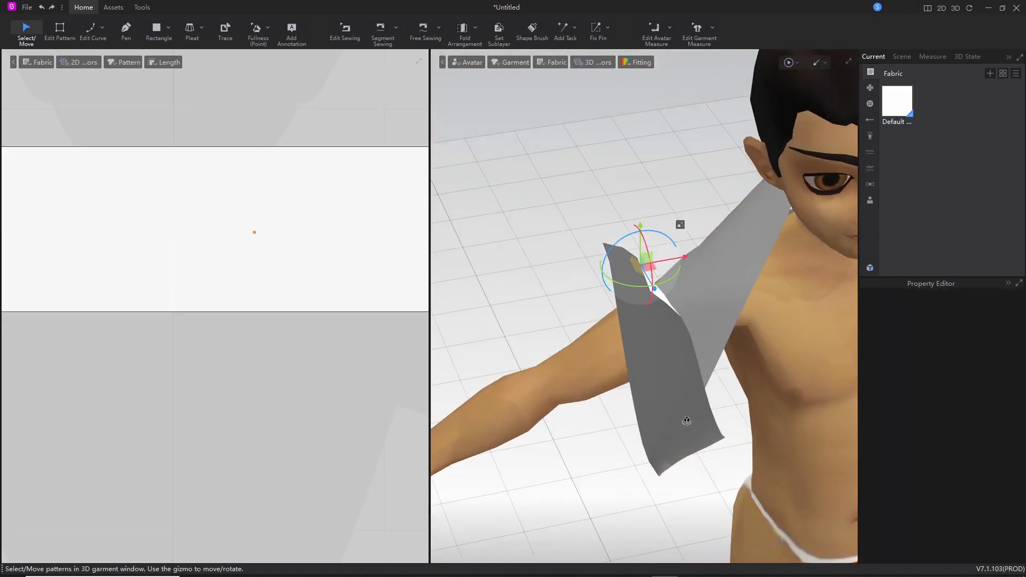
right_click_drag(684, 418, 585, 332)
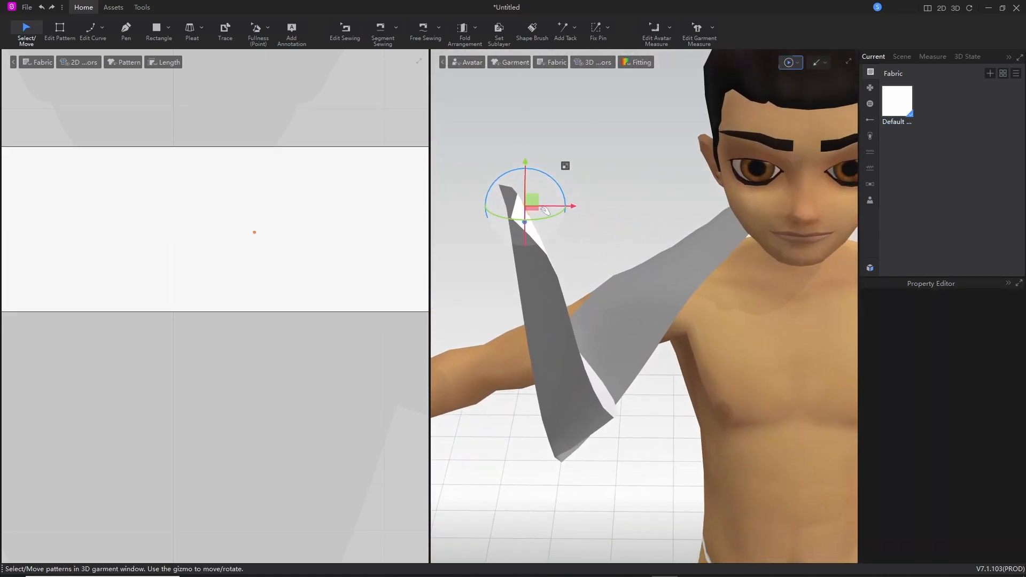
left_click_drag(554, 198, 740, 442)
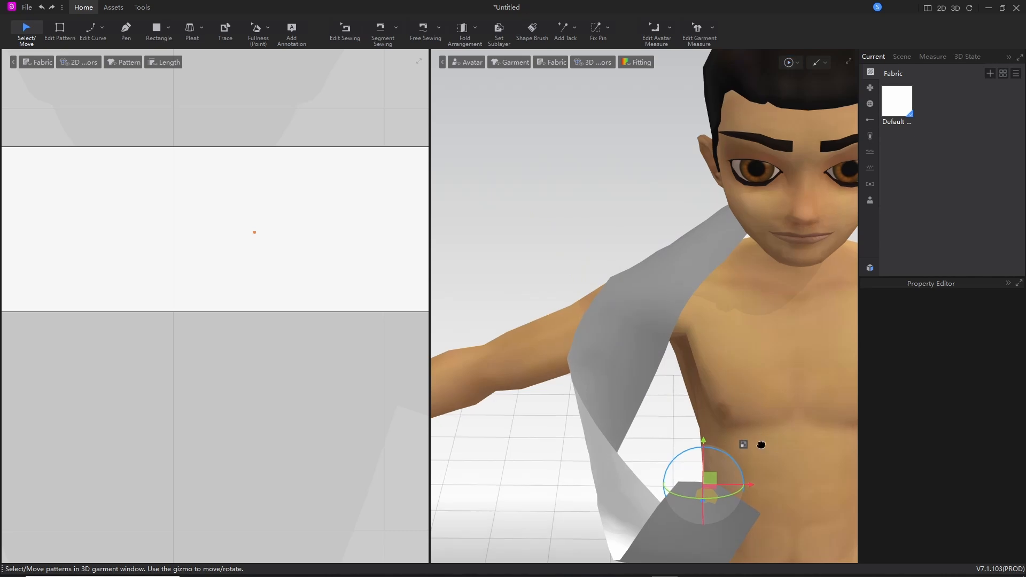
right_click_drag(755, 442, 607, 192)
left_click_drag(552, 213, 668, 504)
scroll(641, 286, "down", 5)
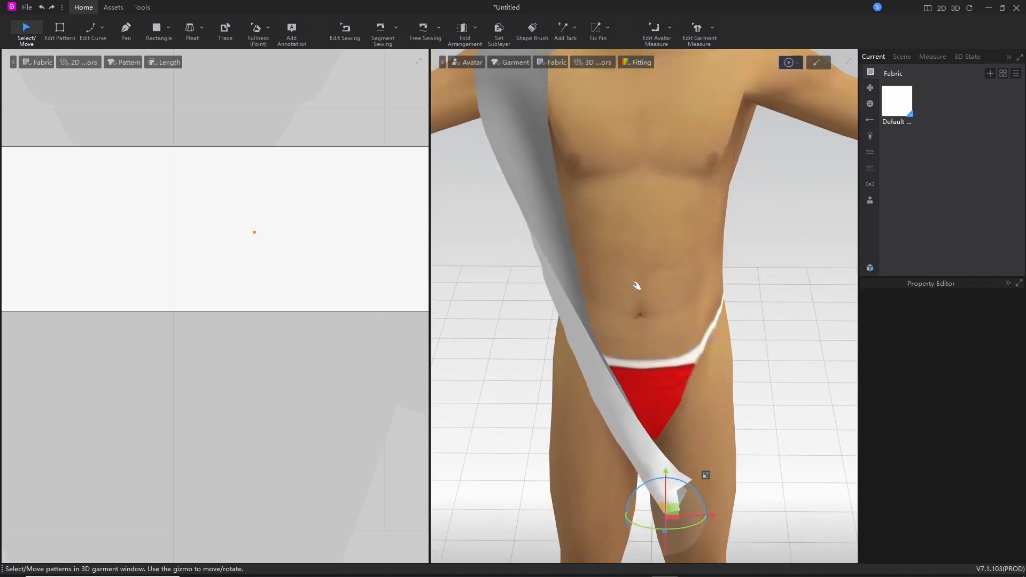
Step: Pull the fabric inward over the right shoulder onto the chest and shift its pinned lower end toward the right leg
left_click(548, 131)
left_click_drag(549, 130, 621, 215)
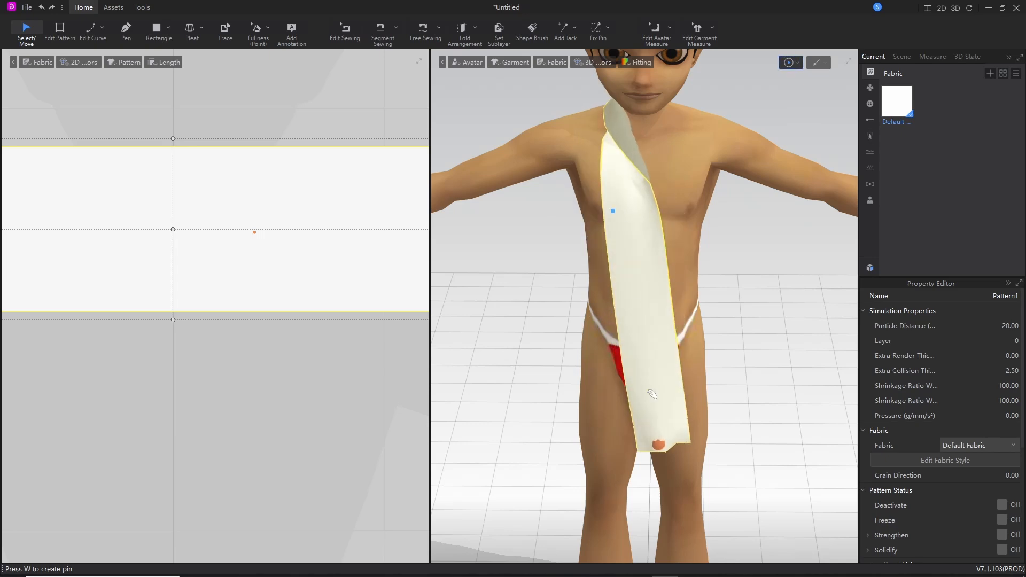
left_click(663, 446)
left_click_drag(663, 442, 613, 424)
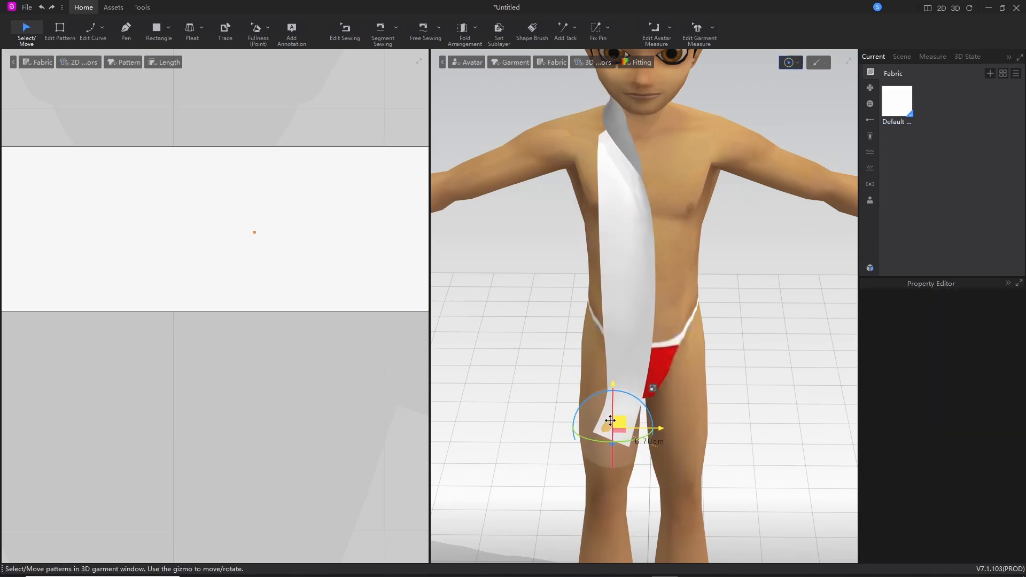
Step: Carry the shorter end's pin up and forward past the left shoulder, and pull the fabric over that shoulder
right_click_drag(751, 310, 608, 458)
left_click(633, 442)
left_click_drag(626, 436, 653, 102)
right_click_drag(672, 316, 679, 285)
left_click_drag(650, 236, 580, 256)
right_click_drag(592, 436, 667, 438)
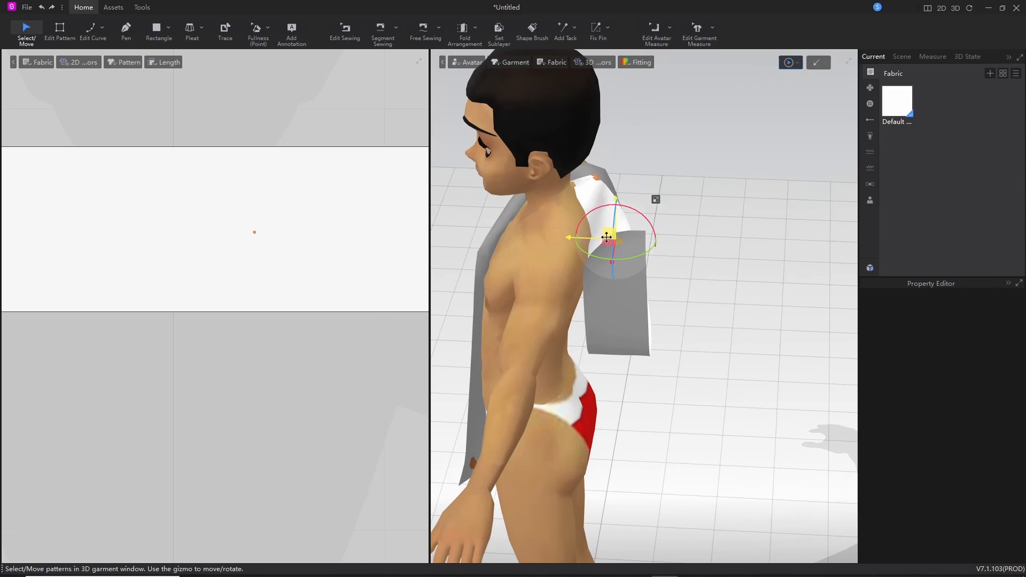
left_click_drag(606, 236, 458, 223)
right_click_drag(653, 454, 621, 332)
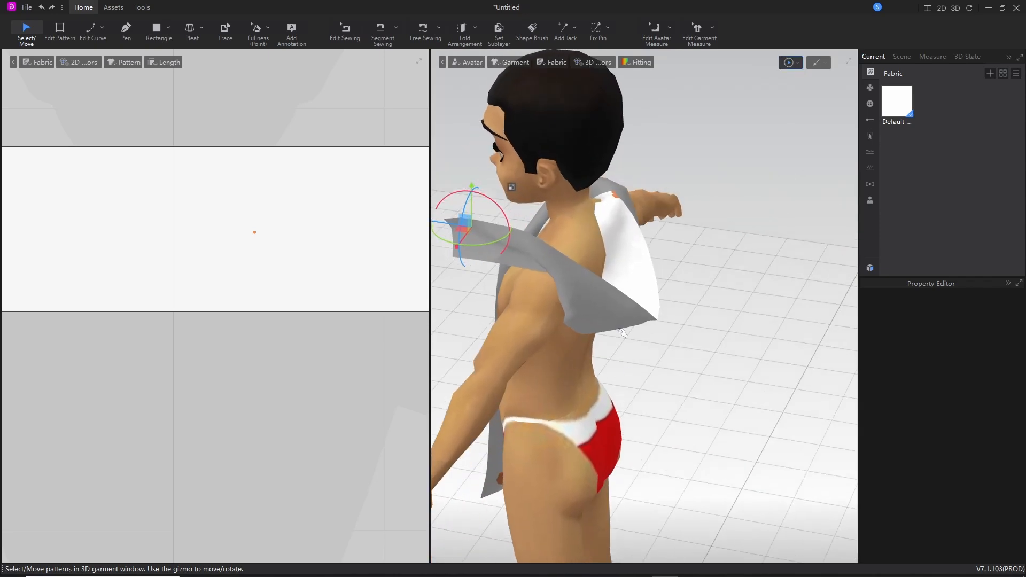
left_click(621, 331)
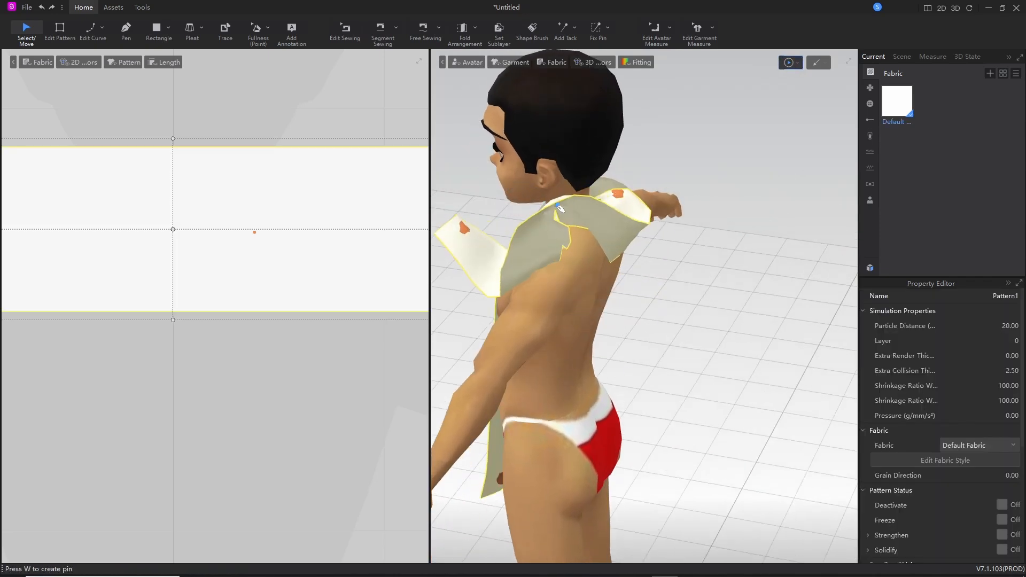
Step: Lower the shorter end's pin in front of the left leg, shift it inward, and pull the fabric toward the chest
right_click_drag(575, 396, 624, 391)
left_click(592, 242)
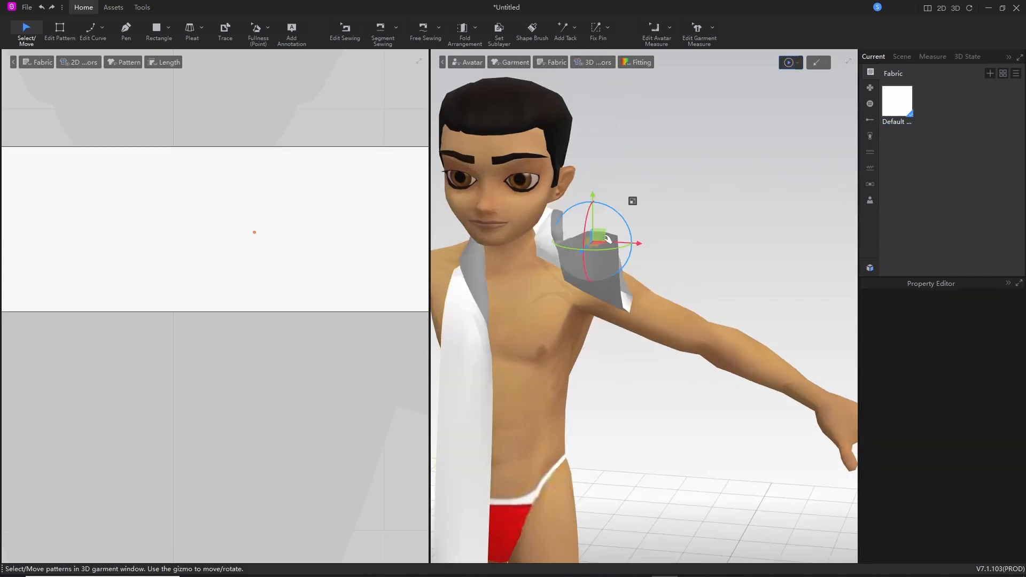
left_click_drag(591, 242, 595, 403)
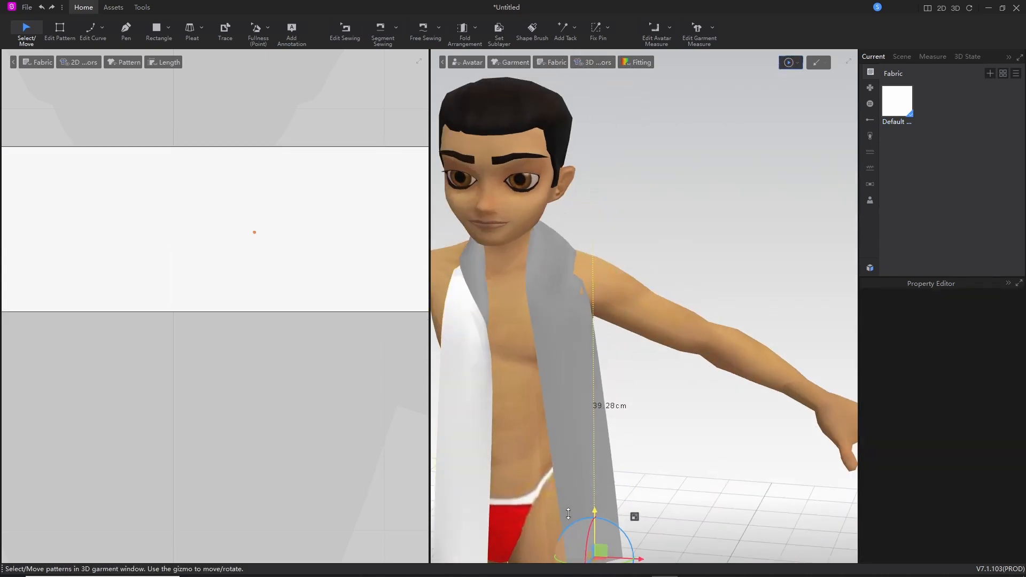
middle_click_drag(623, 476, 695, 423)
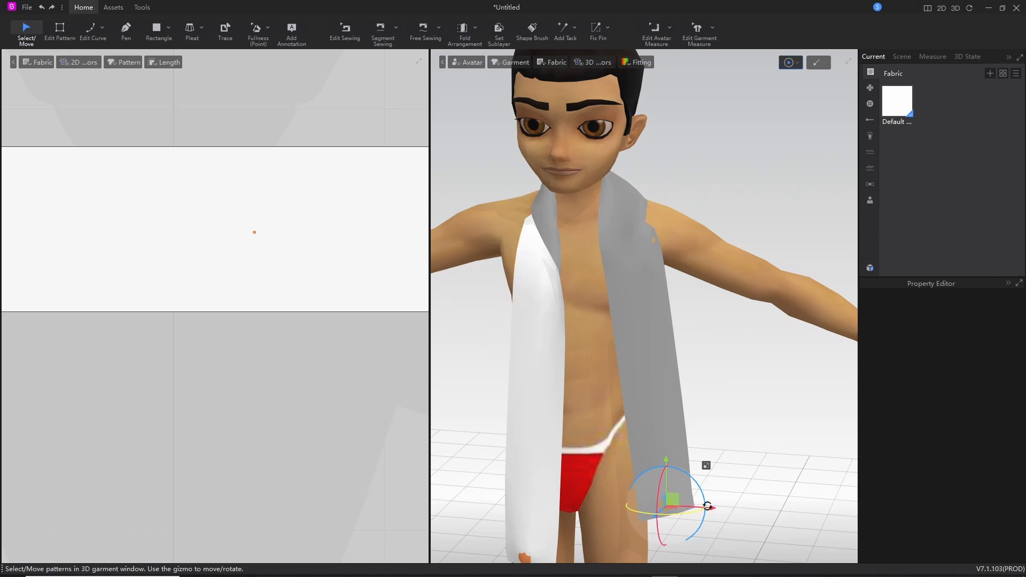
left_click_drag(699, 508, 635, 501)
left_click(645, 280)
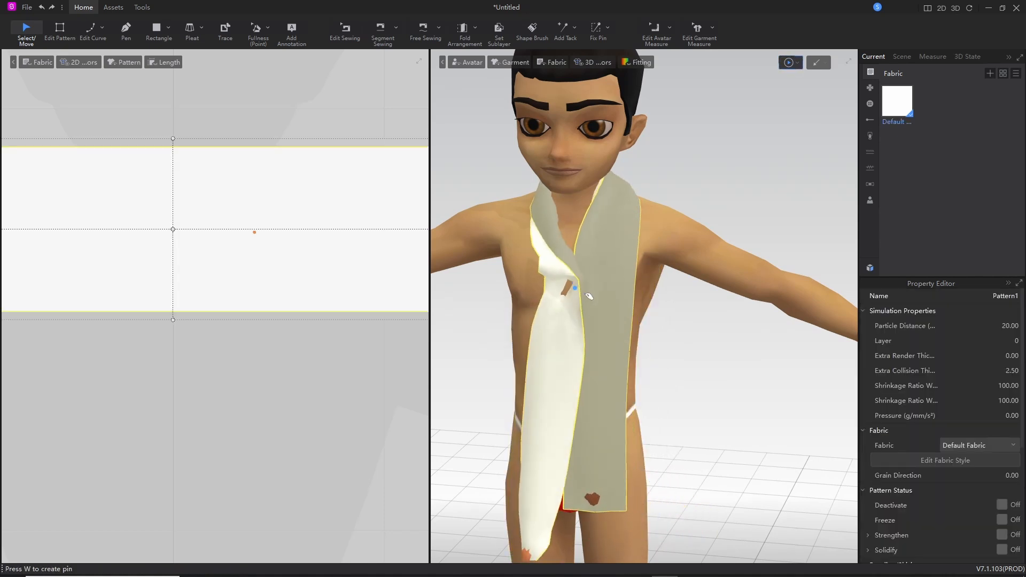
Step: Move the pin behind the neck forward so the fabric sits closer to the back of the neck
right_click_drag(694, 434, 547, 425)
left_click(711, 171)
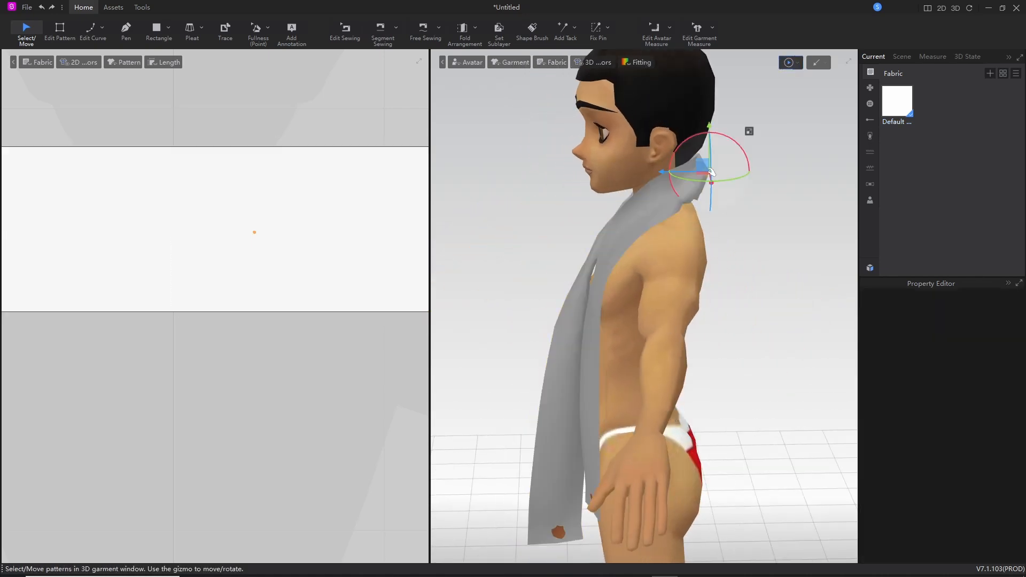
left_click_drag(702, 163, 676, 173)
right_click_drag(758, 315, 666, 337)
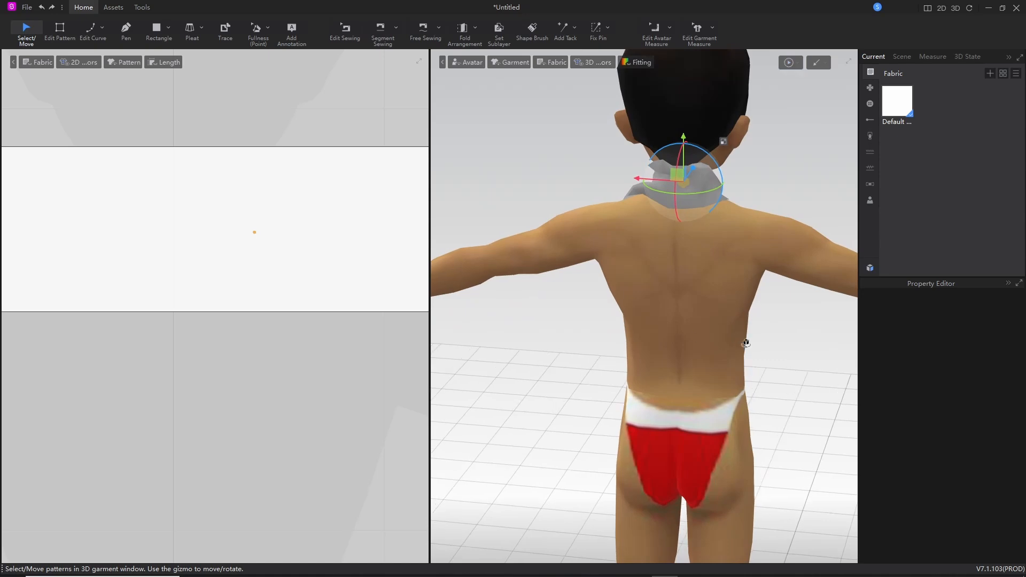
right_click_drag(745, 342, 596, 338)
Step: Shift the longer end's pin inward by about 3 cm and select the shorter end's pin
right_click_drag(794, 336, 748, 335)
middle_click_drag(759, 408, 699, 285)
left_click(594, 447)
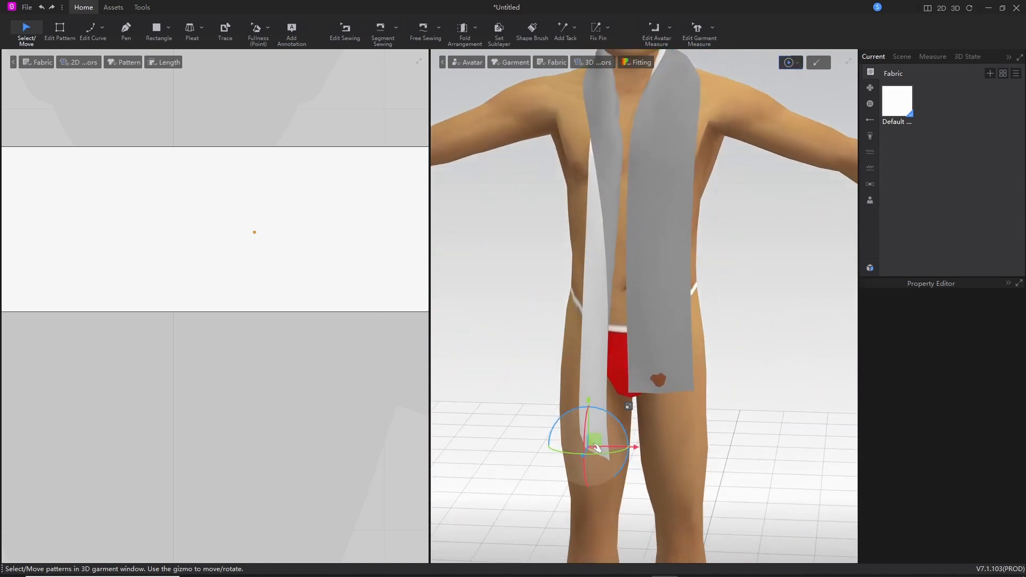
left_click_drag(598, 440, 619, 437)
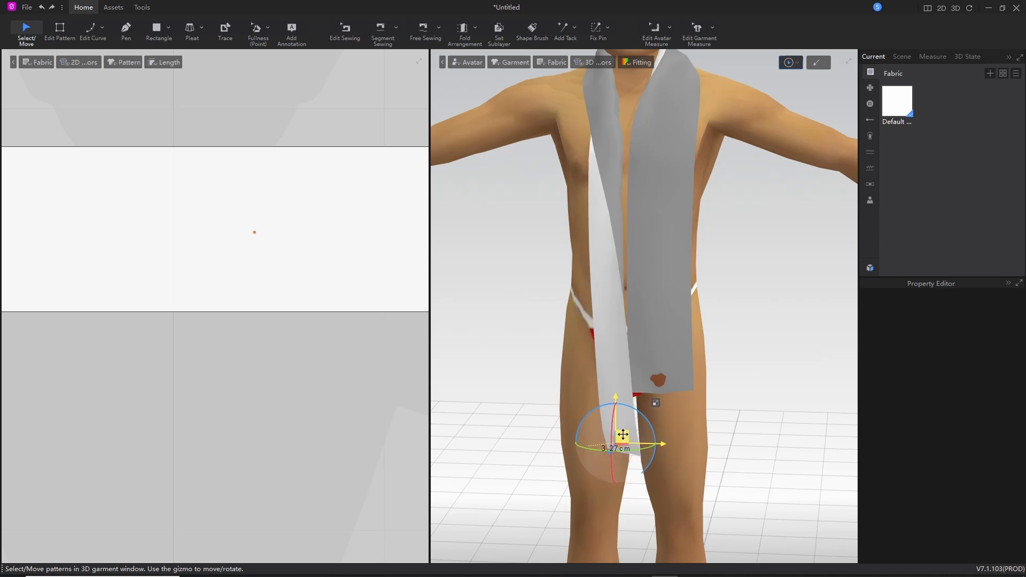
left_click_drag(614, 396, 661, 373)
right_click(657, 381)
right_click_drag(721, 408, 758, 434)
middle_click_drag(744, 218, 747, 318)
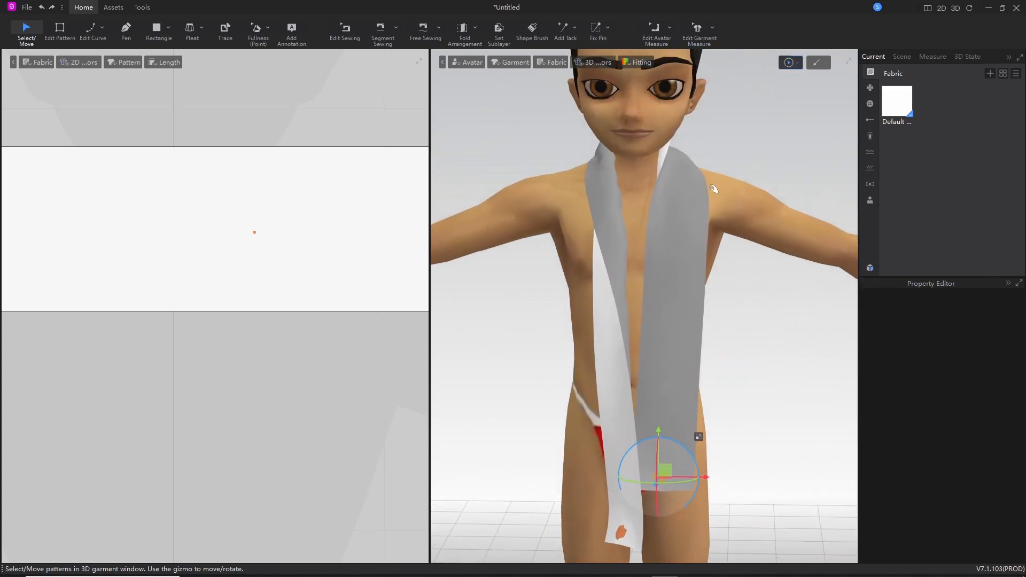
Step: Pull the fabric on the left shoulder inward toward the neck and the centre of the chest
left_click(680, 183)
left_click_drag(680, 182, 659, 187)
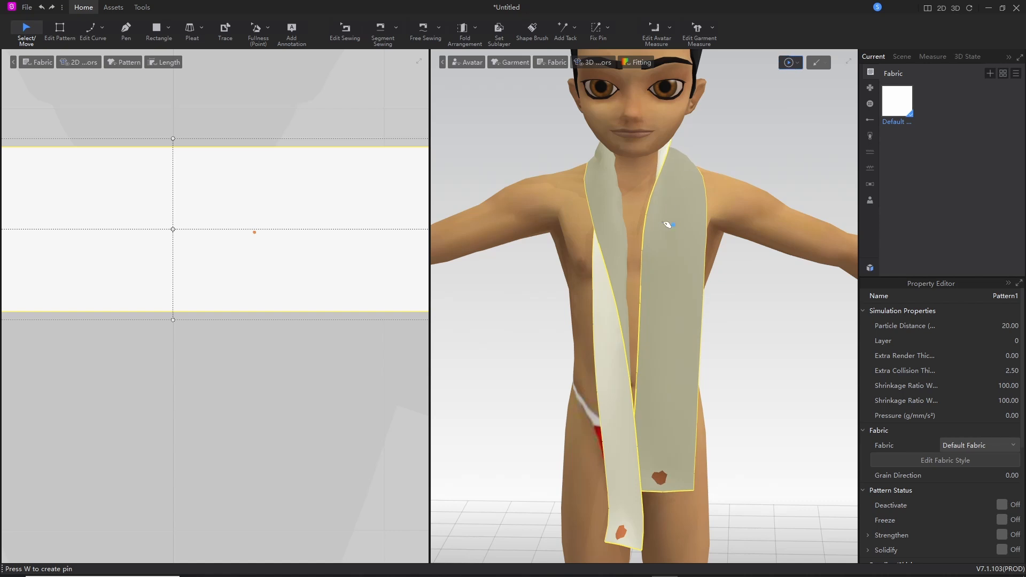
left_click_drag(666, 224, 647, 241)
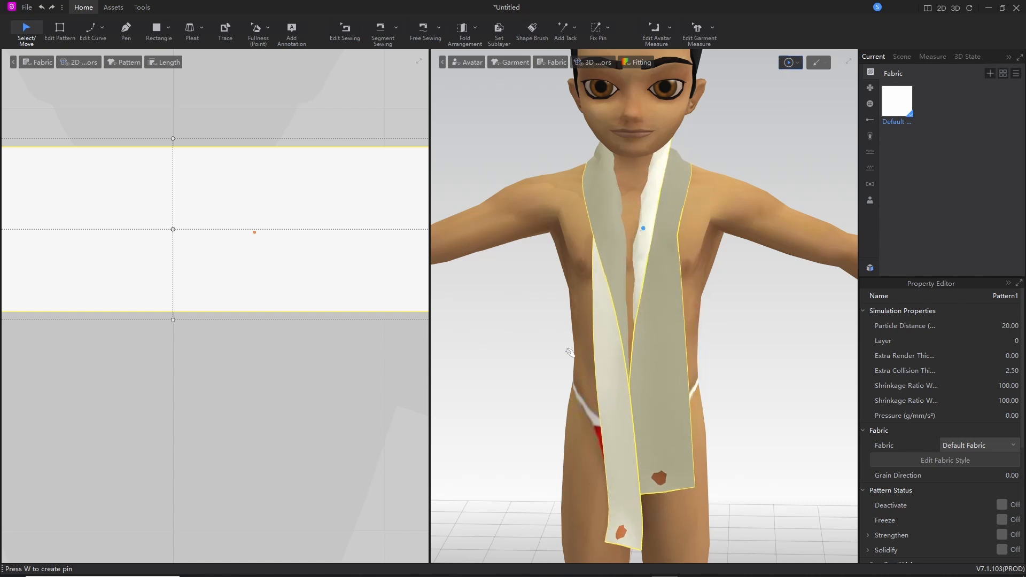
right_click_drag(551, 395, 637, 297)
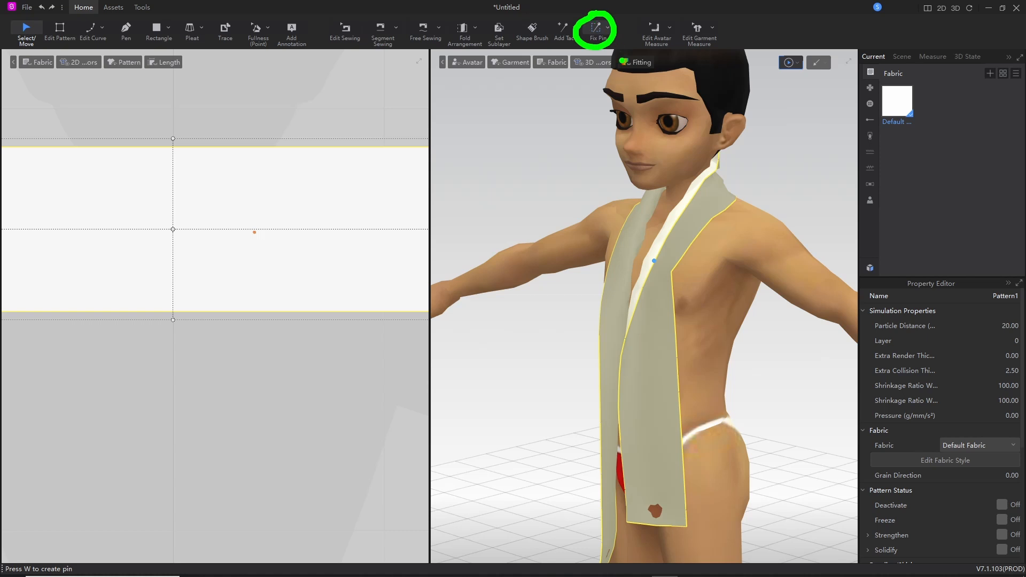
Step: Pull the fabric slightly at the left back of the neck and raise it on the right shoulder toward the neck
key("Escape")
middle_click_drag(764, 191, 714, 232)
scroll(714, 231, "down", 2)
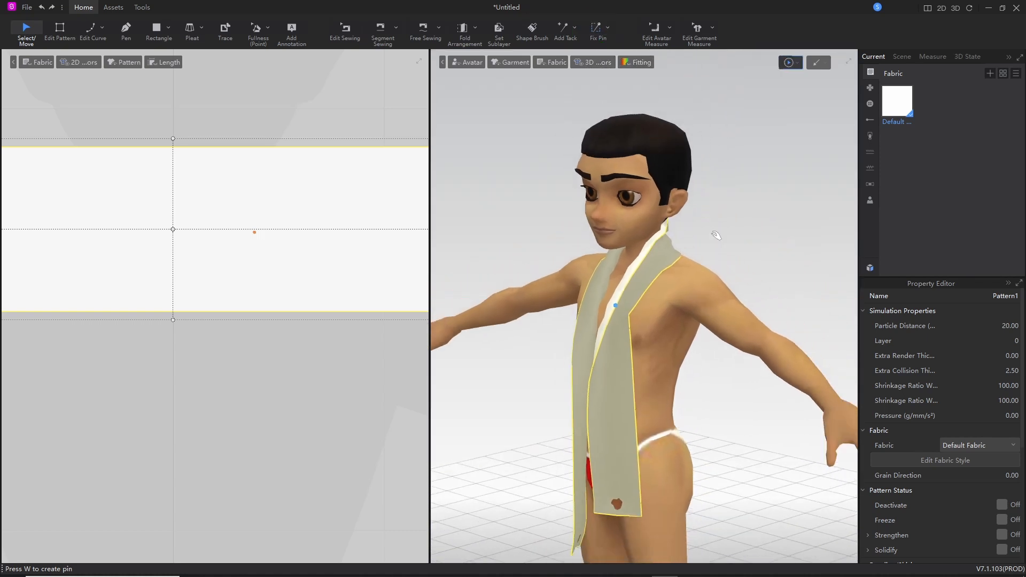
scroll(713, 232, "up", 2)
scroll(686, 196, "up", 3)
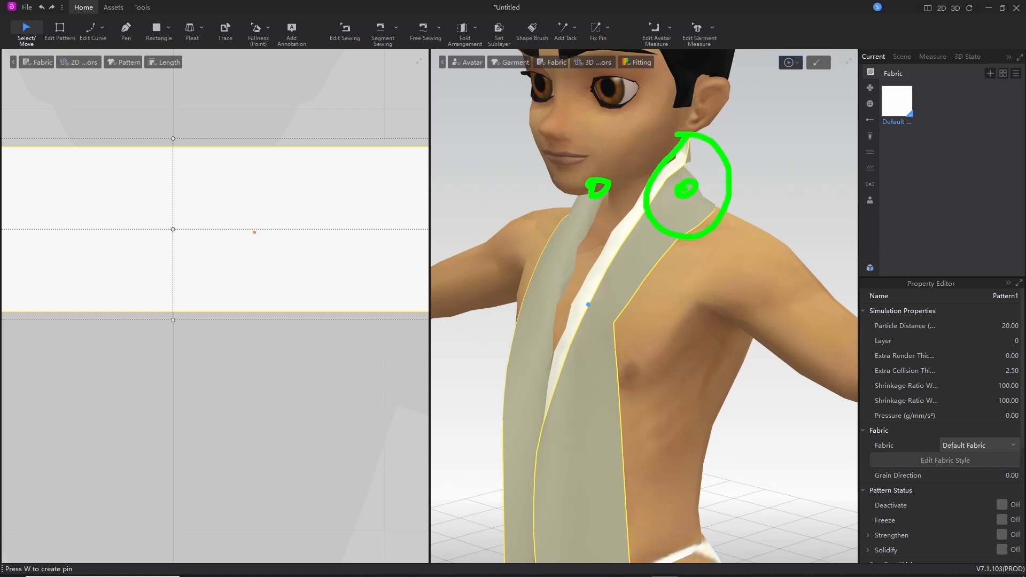
key("Escape")
right_click_drag(774, 263, 641, 274)
left_click_drag(603, 217, 597, 214)
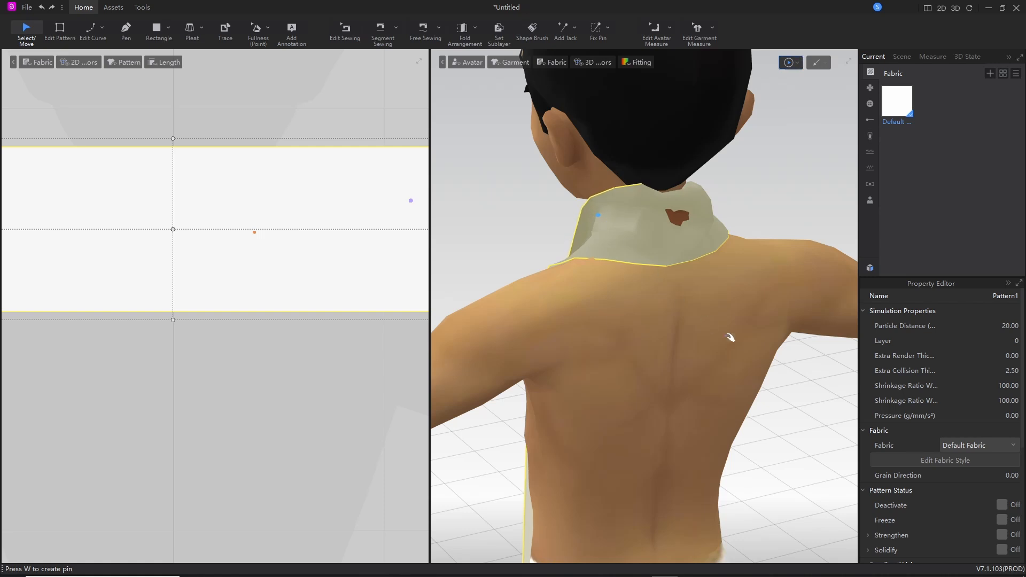
right_click_drag(730, 337, 550, 319)
left_click_drag(538, 241, 534, 231)
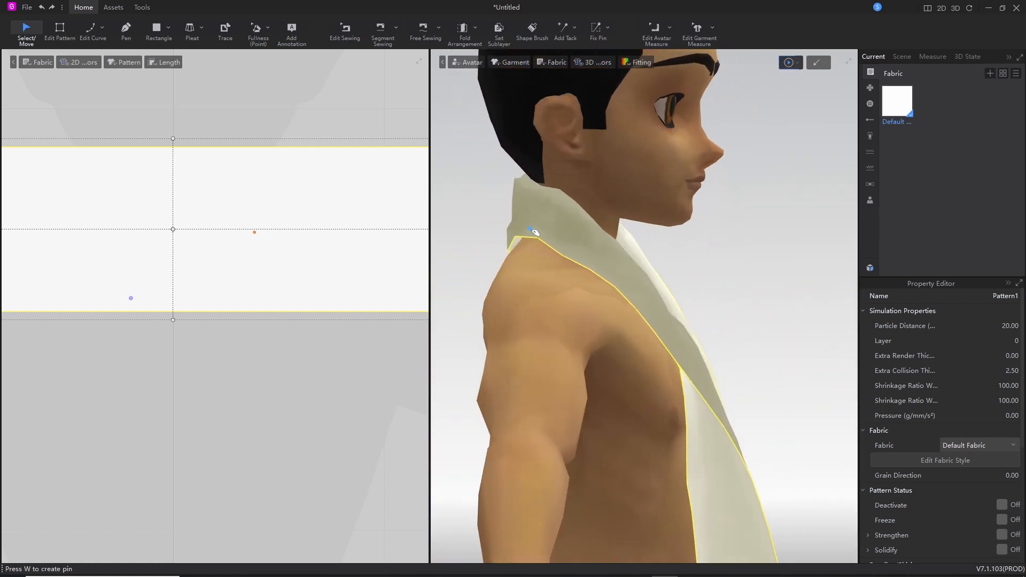
Step: Shift and turn the longer end's pin so the end lies flat in front of the right thigh, and stop the simulation
right_click_drag(784, 367, 693, 373)
scroll(684, 389, "up", 3)
scroll(684, 389, "down", 4)
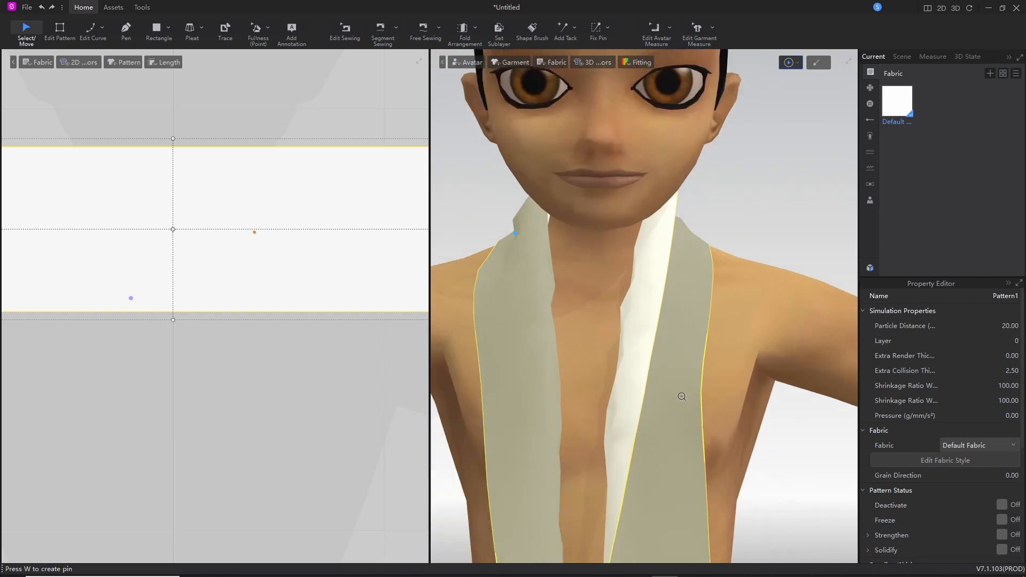
scroll(612, 438, "up", 4)
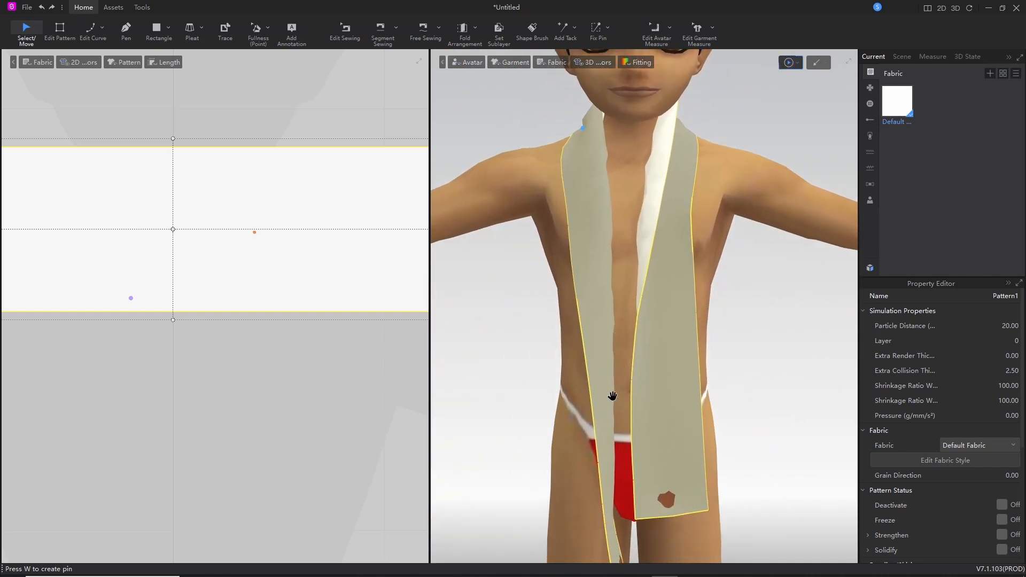
middle_click_drag(612, 396, 614, 376)
scroll(618, 393, "down", 2)
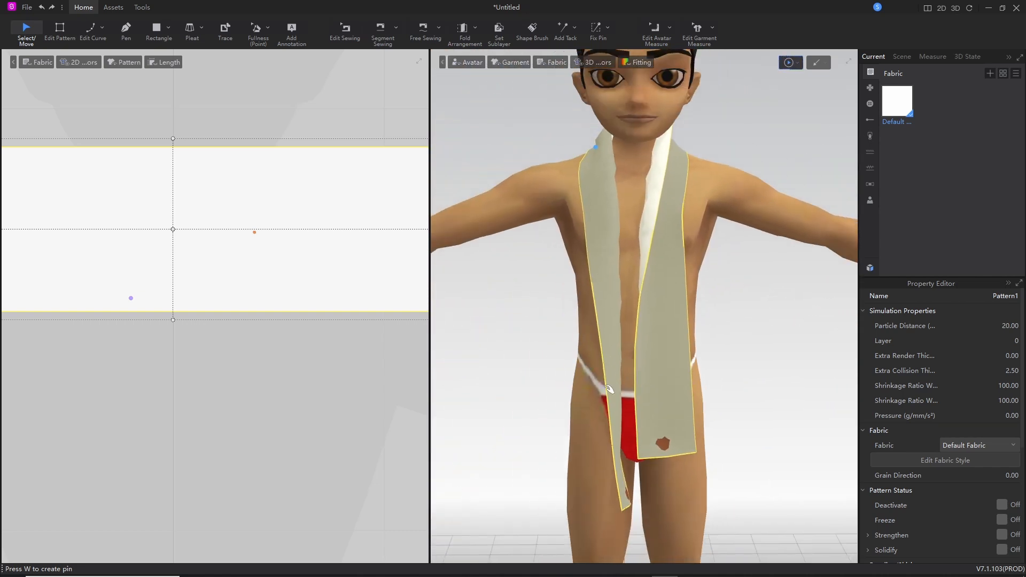
right_click_drag(754, 483, 681, 487)
left_click(631, 495)
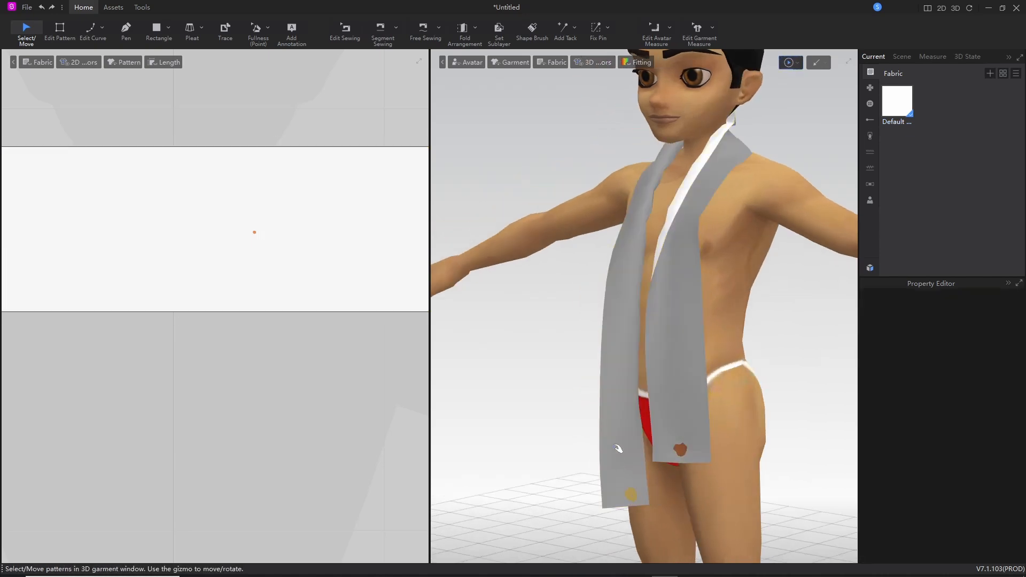
middle_click_drag(618, 449, 586, 385)
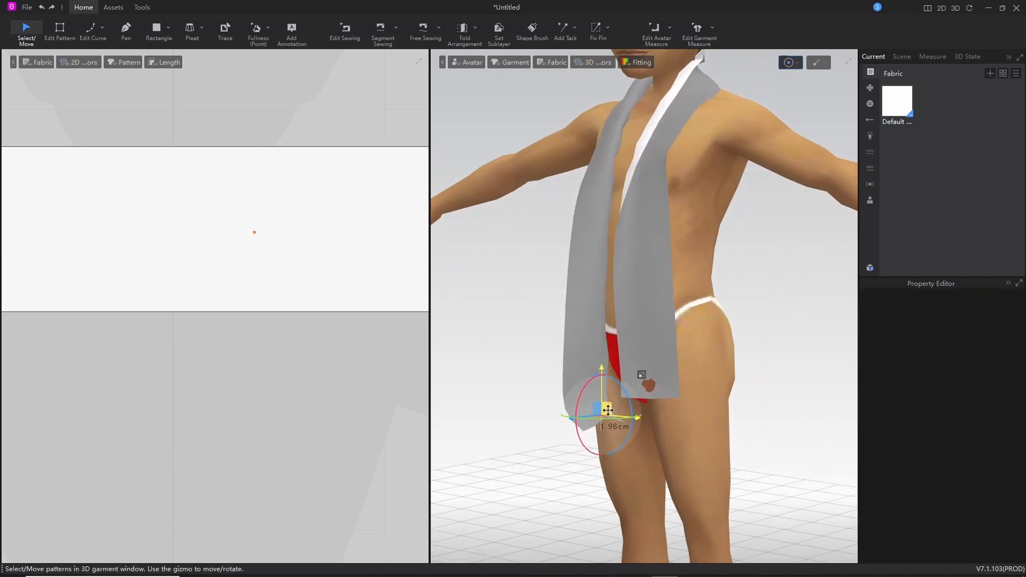
right_click_drag(566, 472, 614, 488)
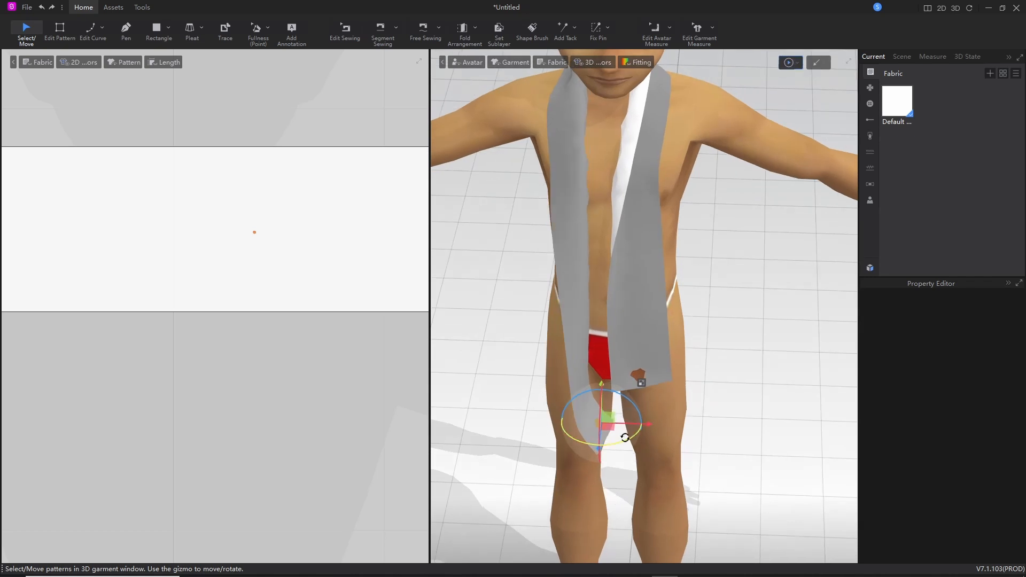
left_click_drag(618, 429, 603, 433)
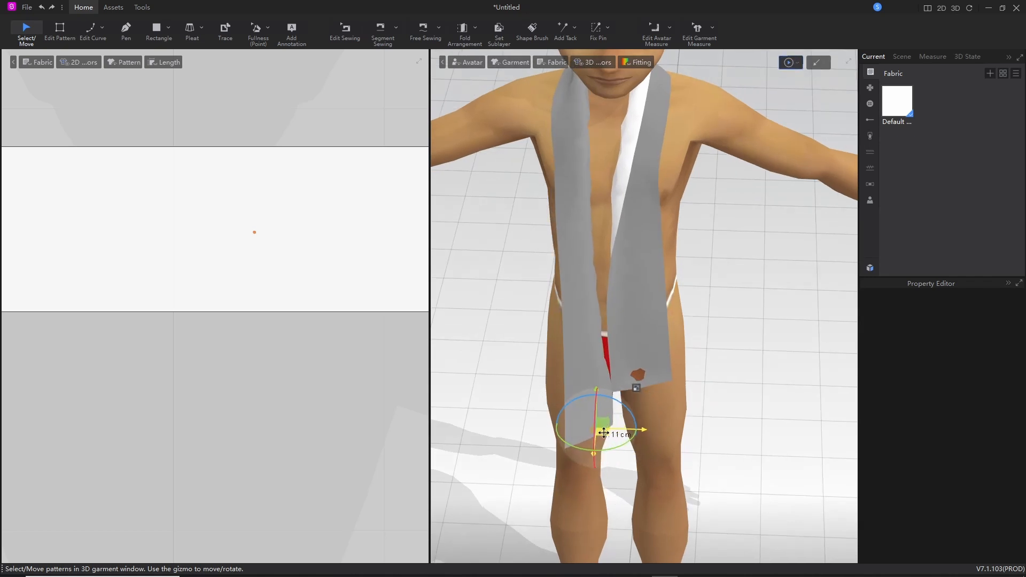
left_click(793, 63)
right_click_drag(514, 431, 554, 436)
middle_click_drag(599, 358, 643, 386)
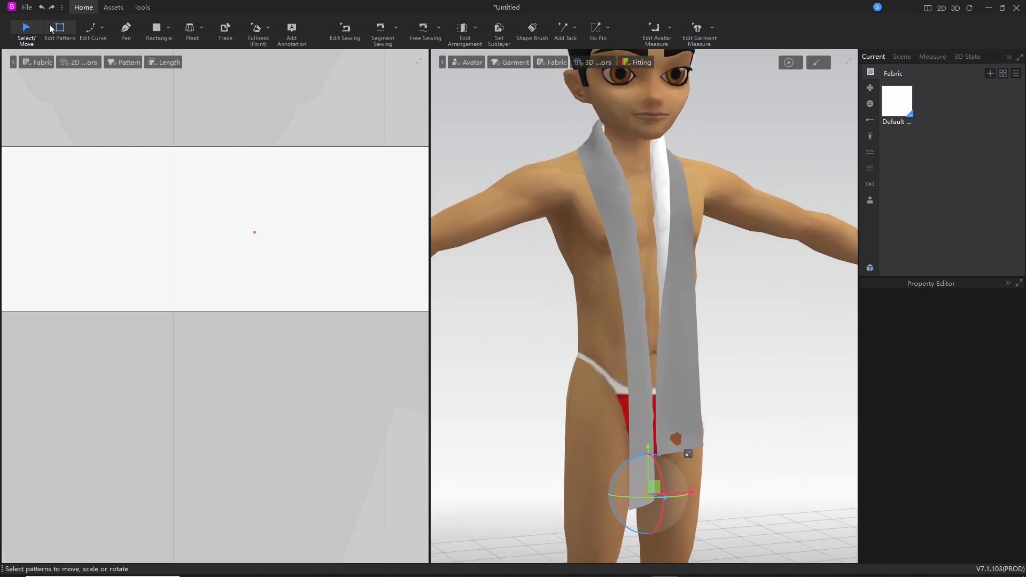
Step: Save the project as "scarf (1)" in the Style3D folder
left_click(26, 7)
mouse_move(50, 92)
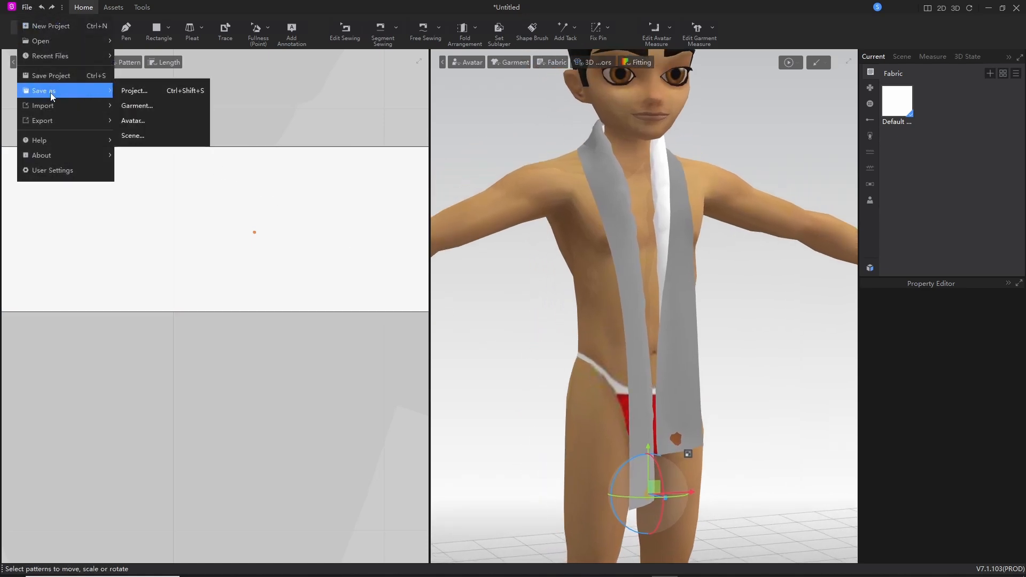
left_click(144, 91)
left_click(332, 436)
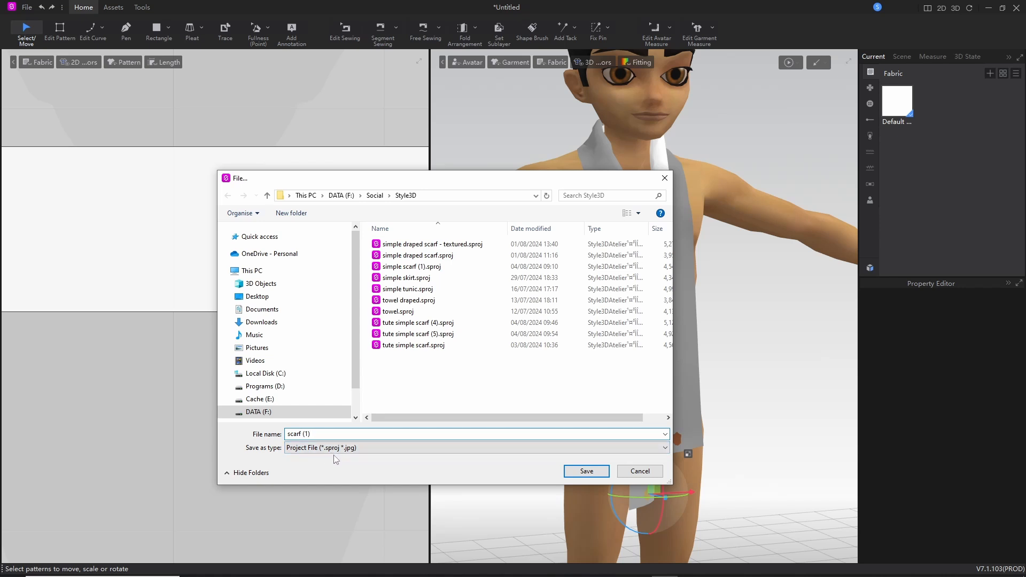
left_click(586, 471)
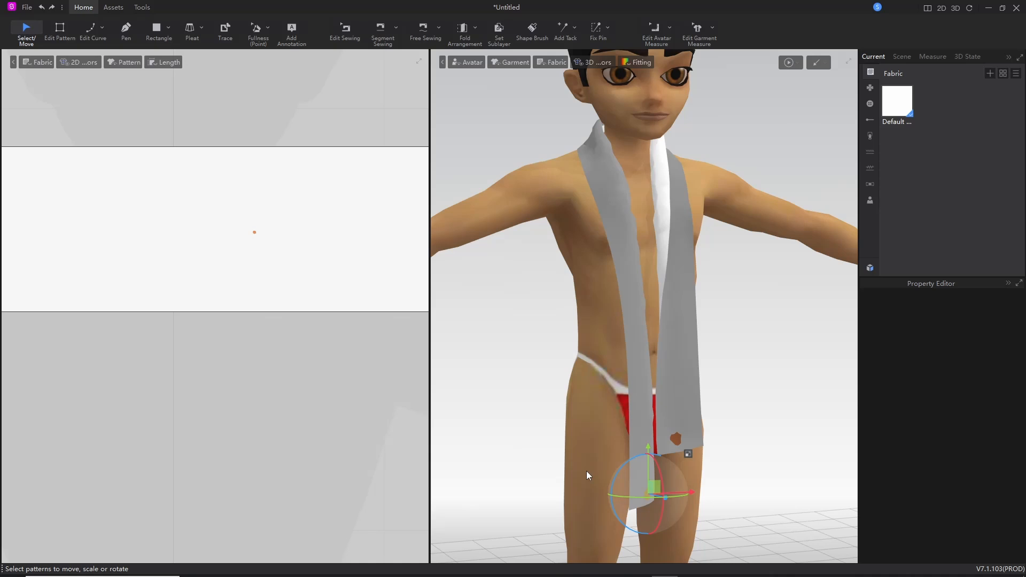
left_click(561, 332)
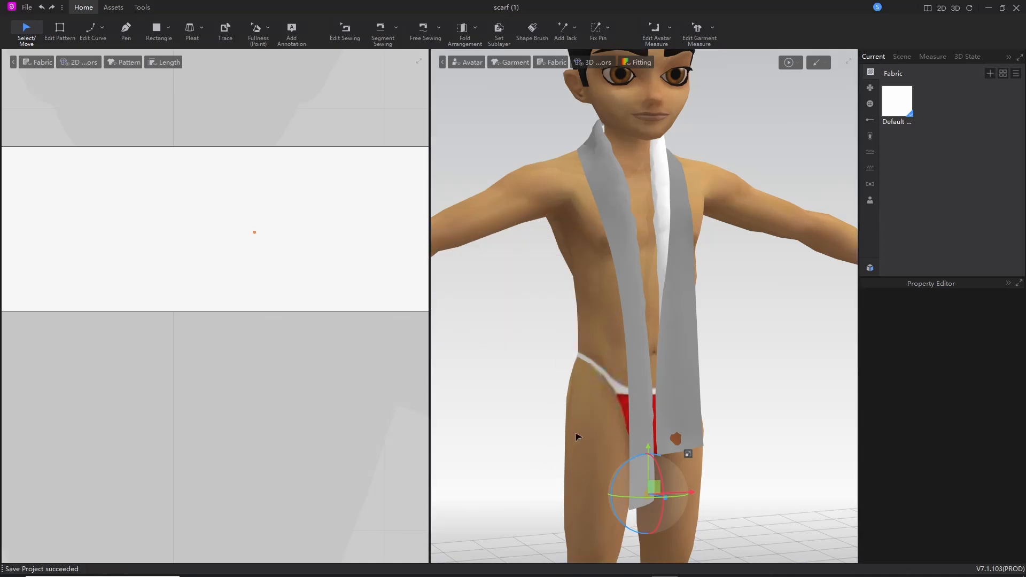
Step: Draw a thin rectangle pattern about 1.2 cm high beside the pinned short end of the scarf in the 2D layout
scroll(644, 435, "up", 5)
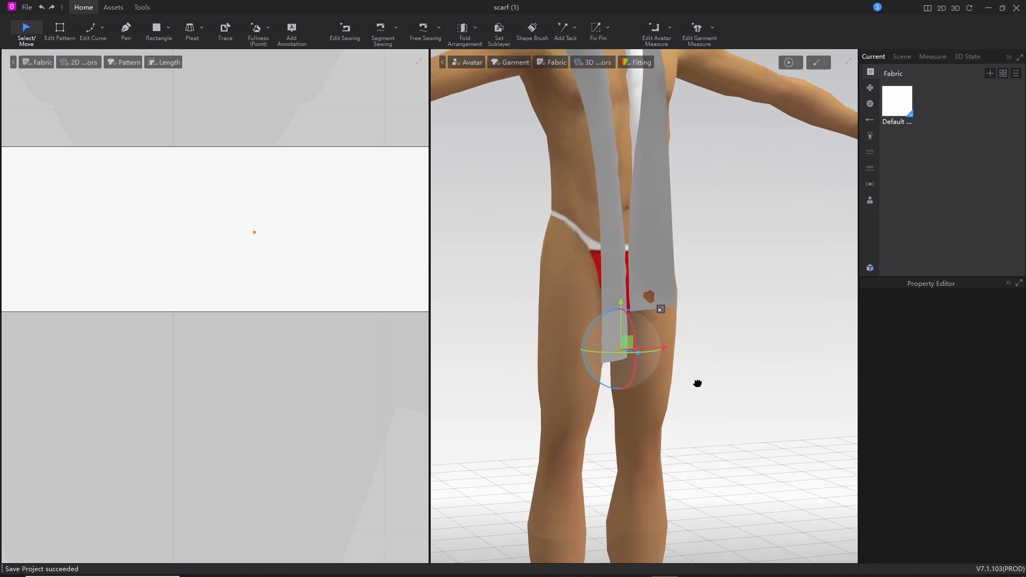
right_click_drag(664, 397, 759, 457)
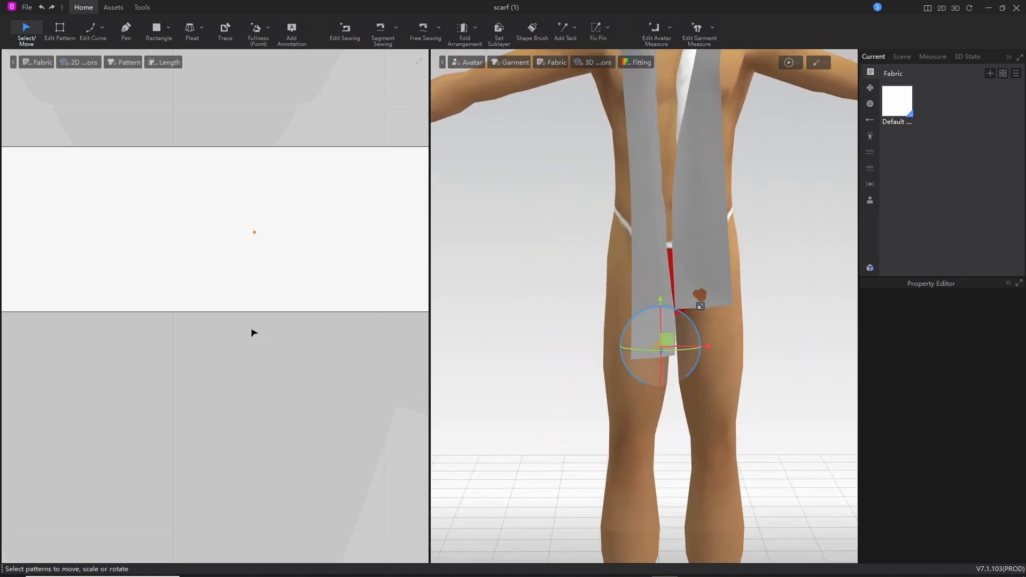
middle_click_drag(121, 232, 336, 240)
middle_click_drag(146, 243, 282, 262)
scroll(174, 270, "down", 5)
scroll(175, 271, "up", 3)
left_click(211, 201)
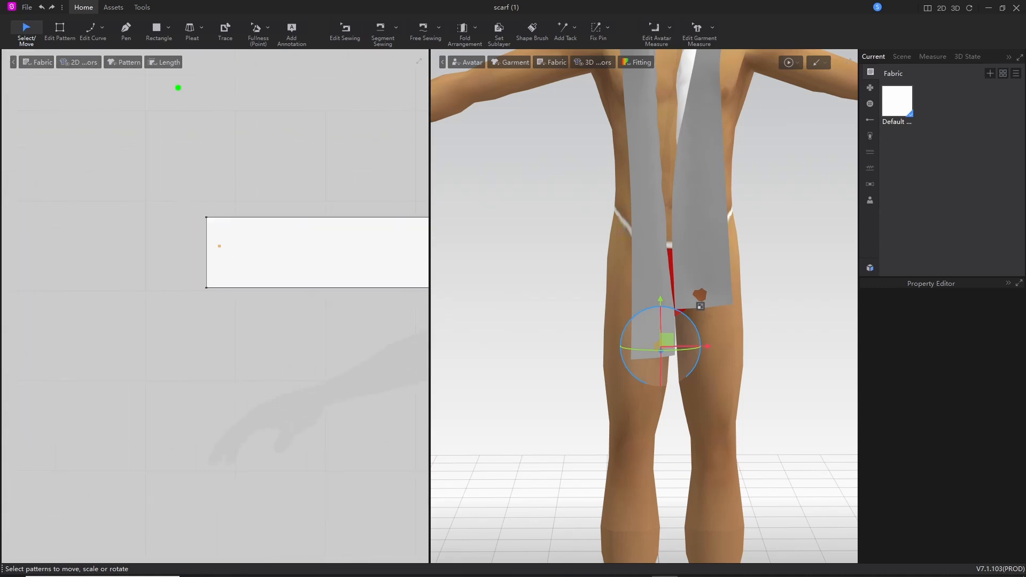
left_click(157, 29)
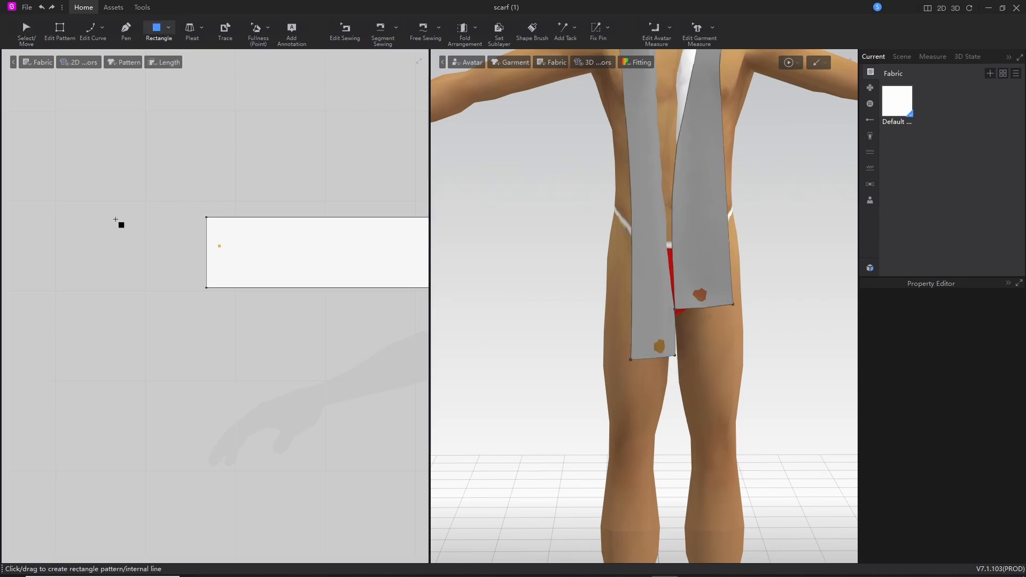
left_click_drag(115, 220, 195, 229)
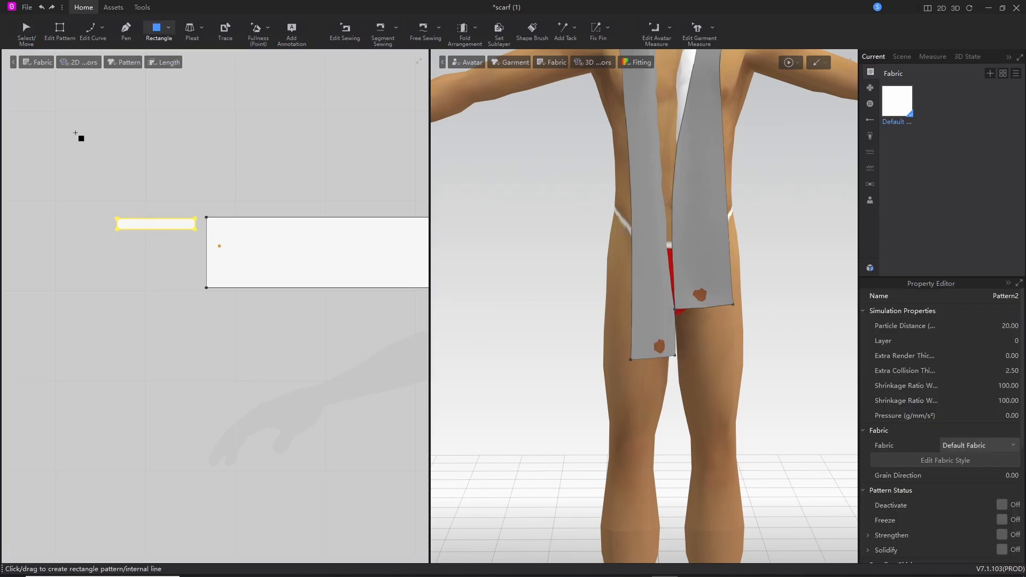
left_click(29, 36)
Step: Examine where the new thin rectangle sits in 3D relative to the avatar and the scarf's two ends
middle_click_drag(637, 176, 618, 374)
right_click_drag(618, 373, 612, 345)
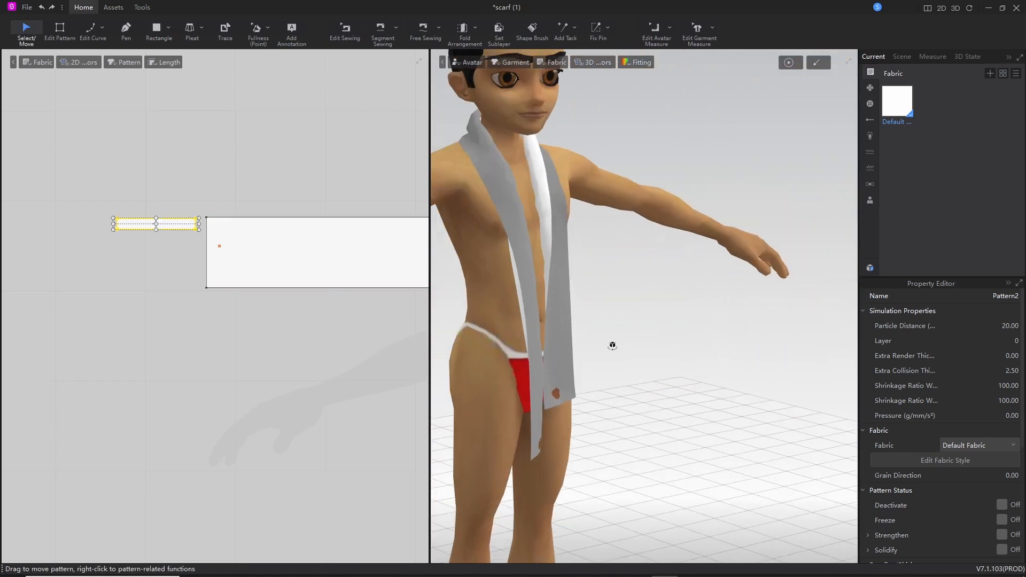
scroll(612, 346, "down", 10)
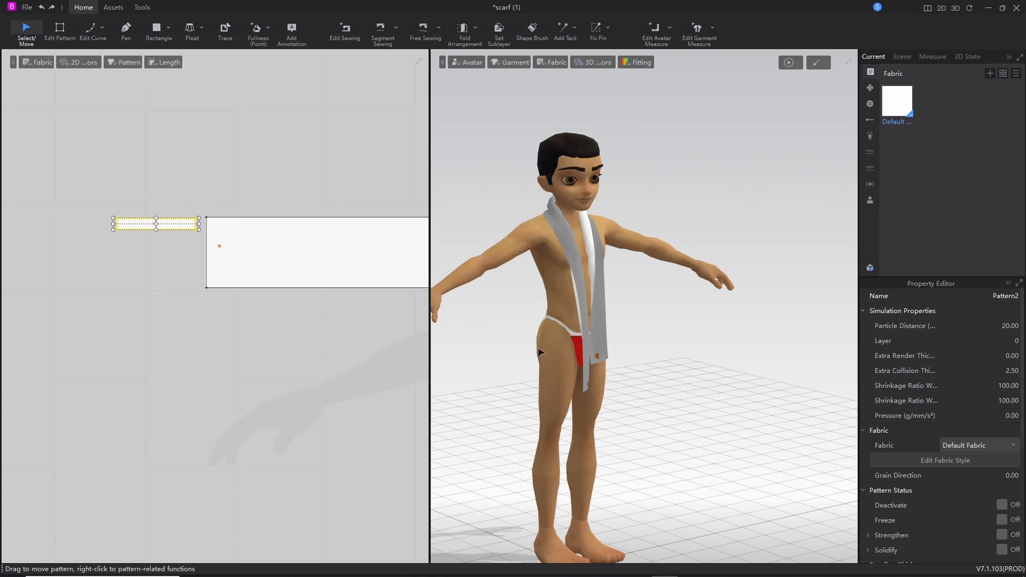
middle_click_drag(540, 352, 628, 233)
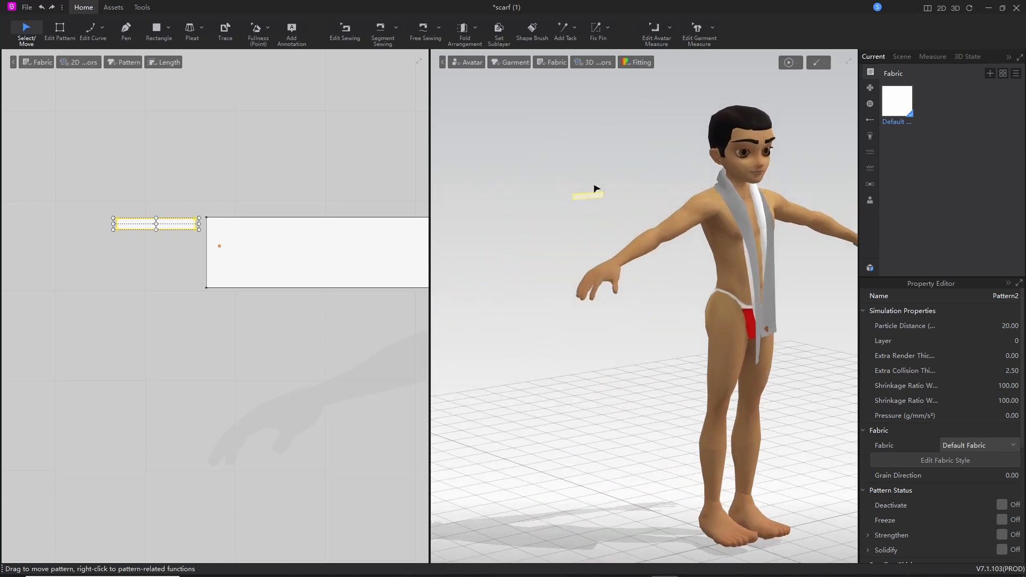
mouse_move(584, 179)
left_mouse_down()
mouse_move(566, 180)
mouse_move(585, 172)
left_mouse_up()
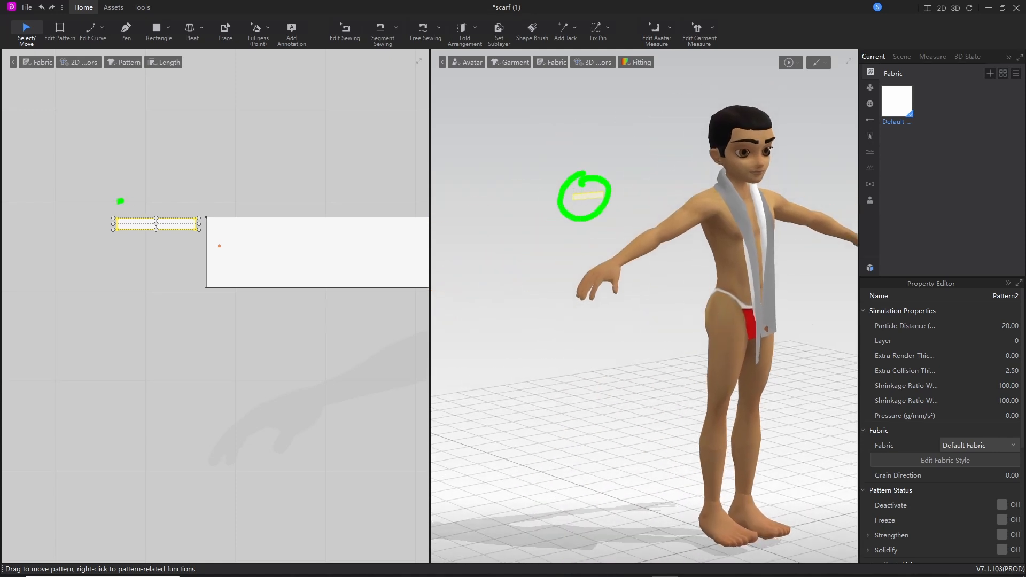
left_click_drag(120, 201, 169, 192)
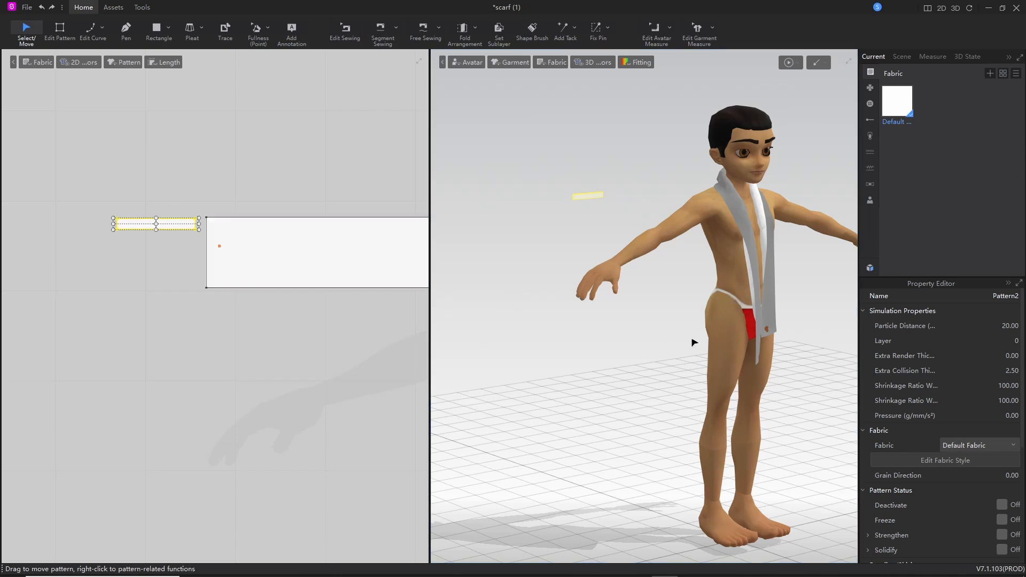
mouse_move(691, 343)
right_mouse_down()
mouse_move(664, 343)
mouse_move(736, 370)
mouse_move(666, 367)
right_mouse_up()
middle_click_drag(715, 361, 678, 328)
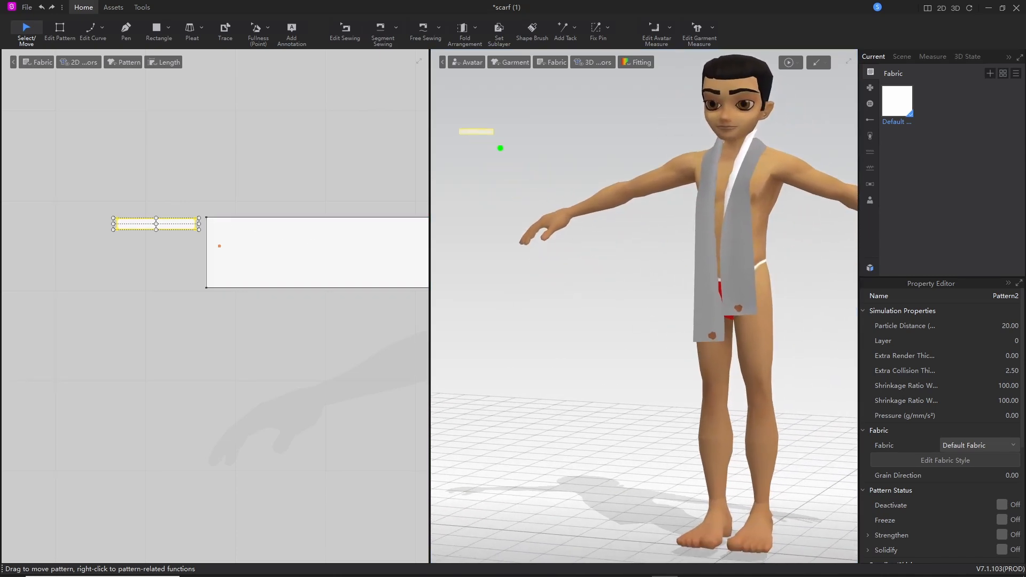
mouse_move(416, 100)
left_mouse_down()
mouse_move(429, 140)
mouse_move(494, 117)
mouse_move(693, 292)
mouse_move(697, 347)
mouse_move(690, 314)
mouse_move(723, 315)
left_mouse_up()
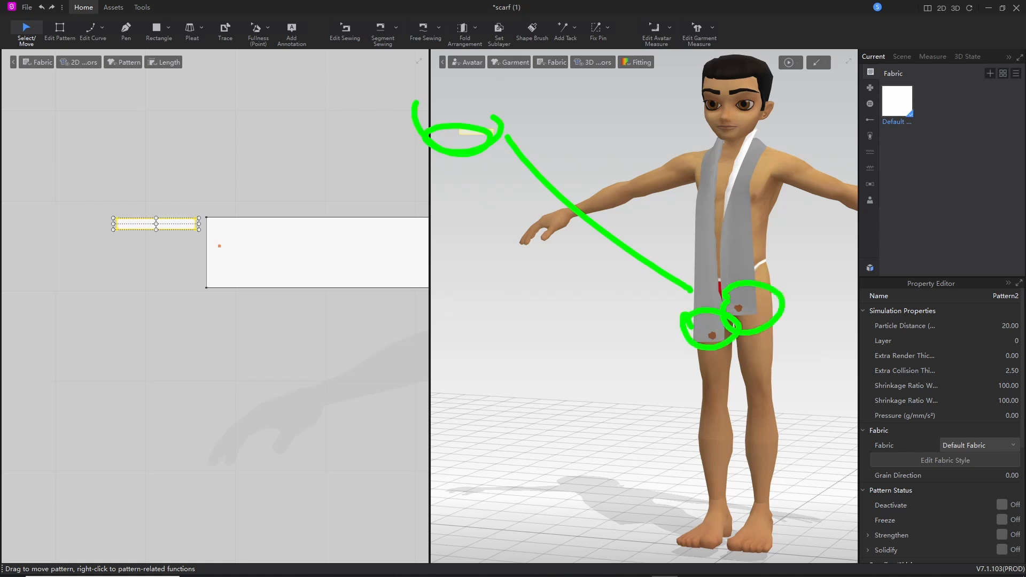
key("Escape")
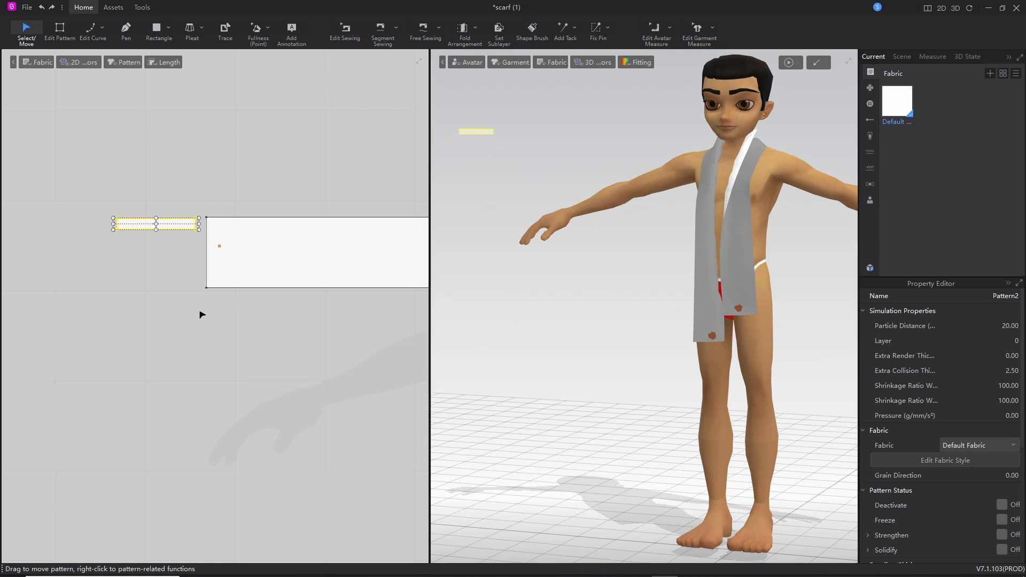
Step: Sew the thin rectangle's nearest short edge to the scarf's adjacent short edge with Segment Sewing
scroll(202, 314, "down", 3)
scroll(203, 315, "up", 5)
middle_click_drag(195, 197, 198, 236)
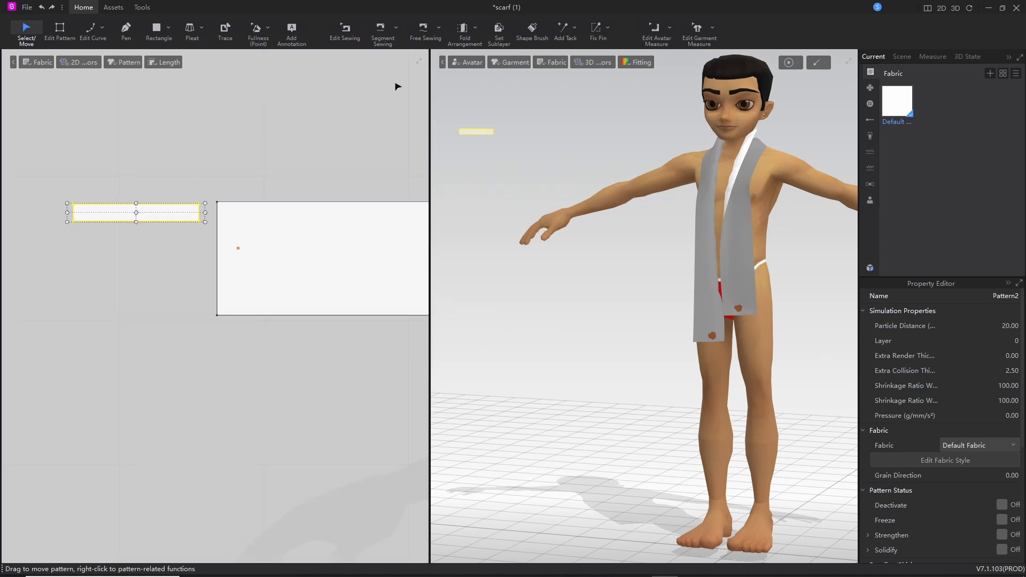
left_click_drag(383, 15, 380, 6)
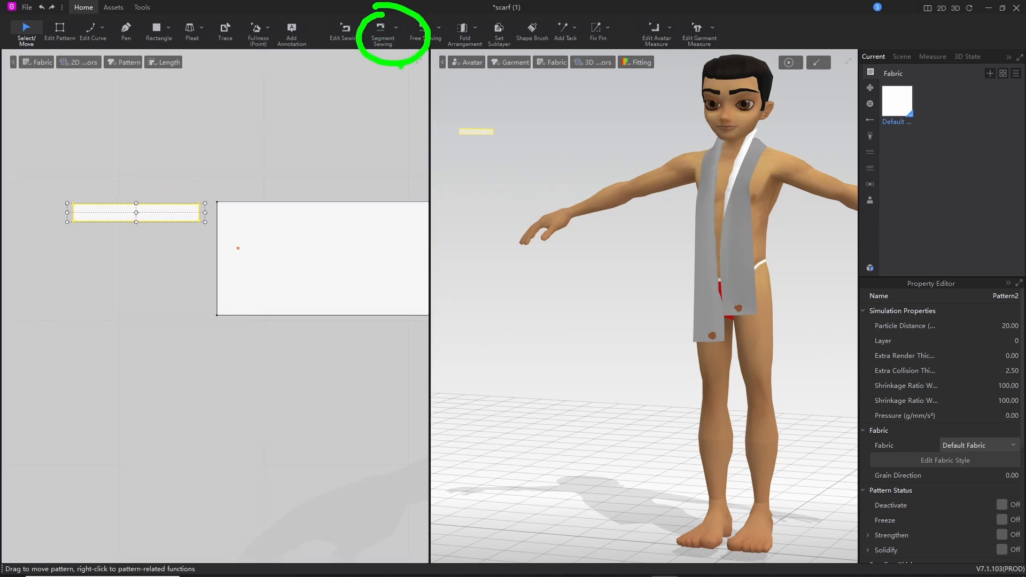
left_click(381, 28)
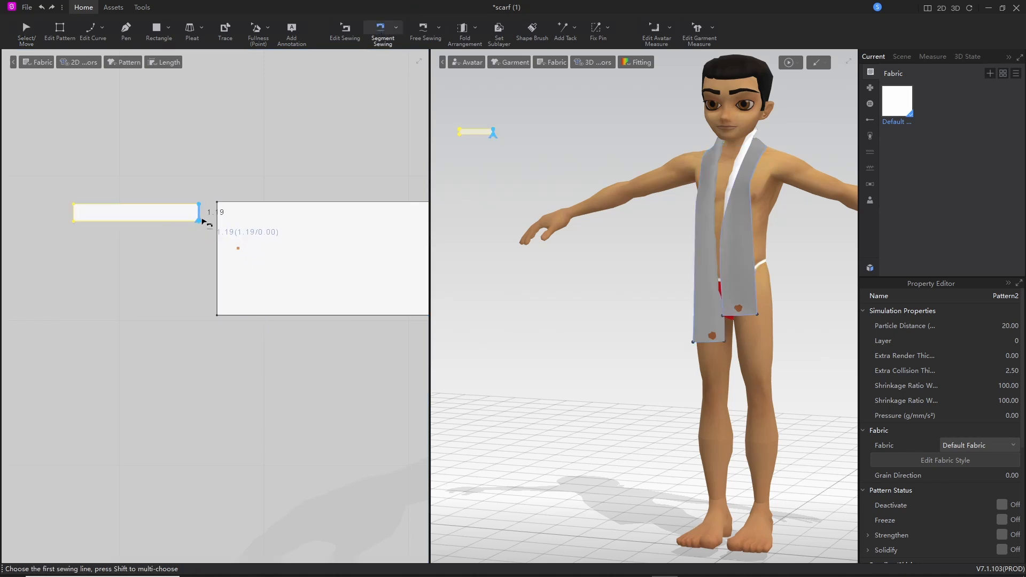
scroll(205, 222, "down", 2)
scroll(200, 229, "up", 5)
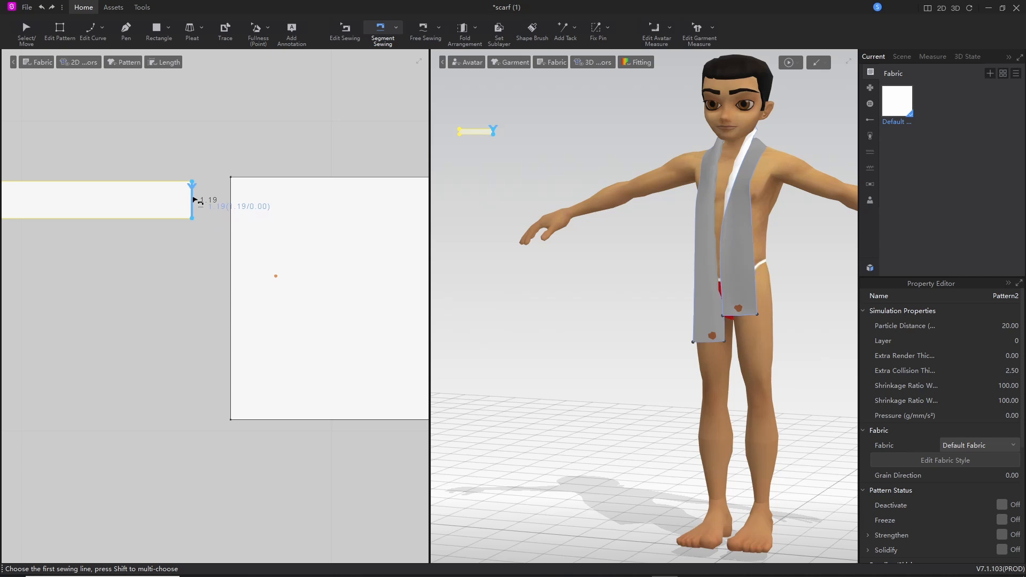
left_click(193, 199)
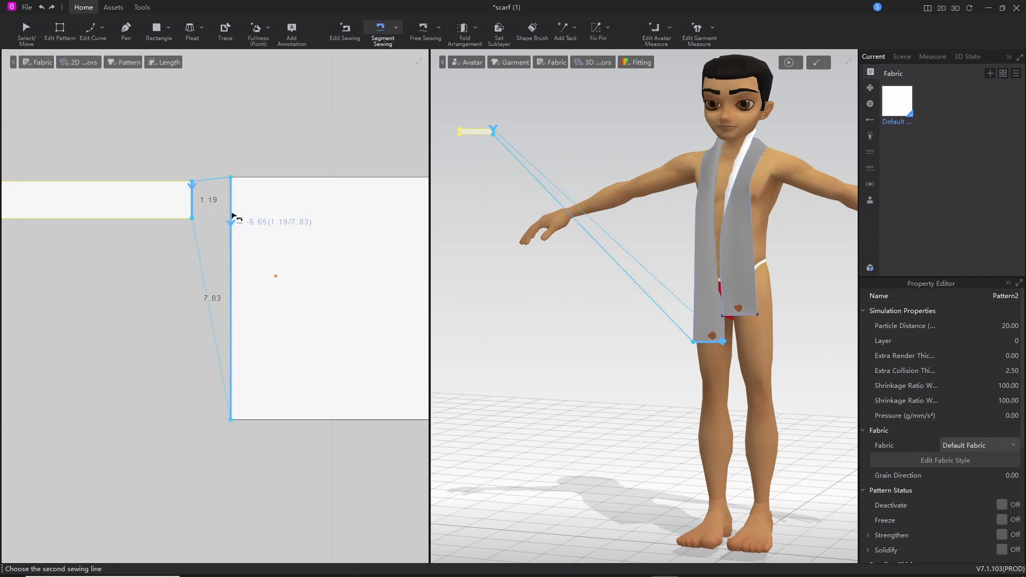
left_click(234, 216)
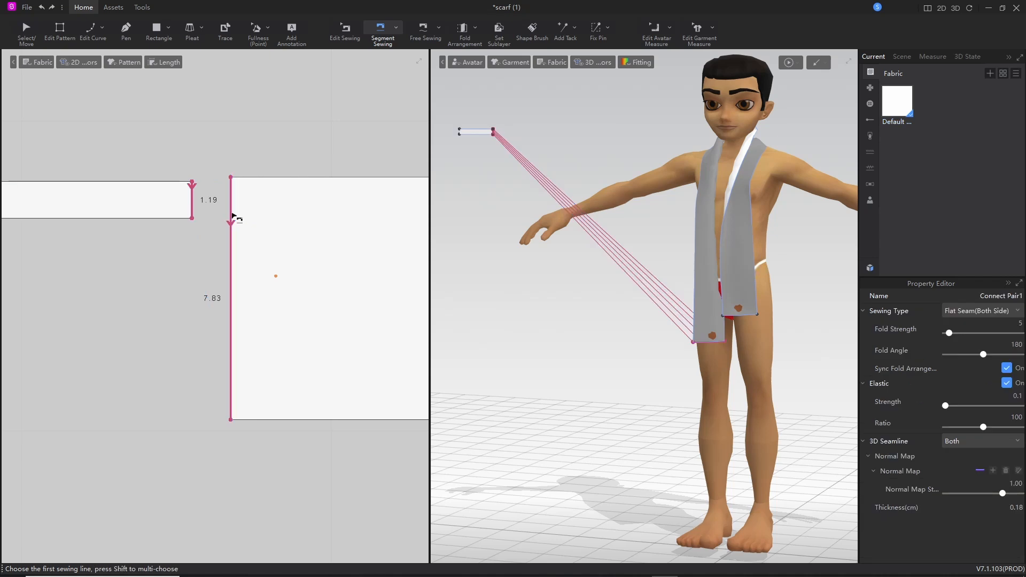
mouse_move(187, 159)
left_mouse_down()
mouse_move(224, 425)
mouse_move(143, 140)
left_mouse_up()
left_click_drag(312, 258, 483, 253)
mouse_move(458, 229)
left_mouse_down()
mouse_move(514, 246)
mouse_move(458, 276)
left_mouse_up()
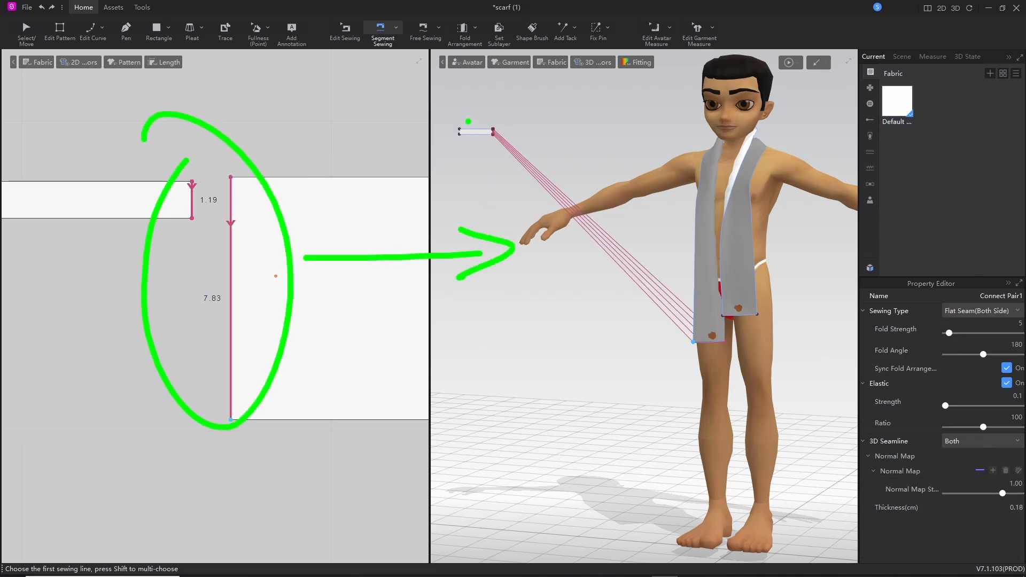
mouse_move(489, 115)
left_mouse_down()
mouse_move(681, 401)
mouse_move(451, 90)
left_mouse_up()
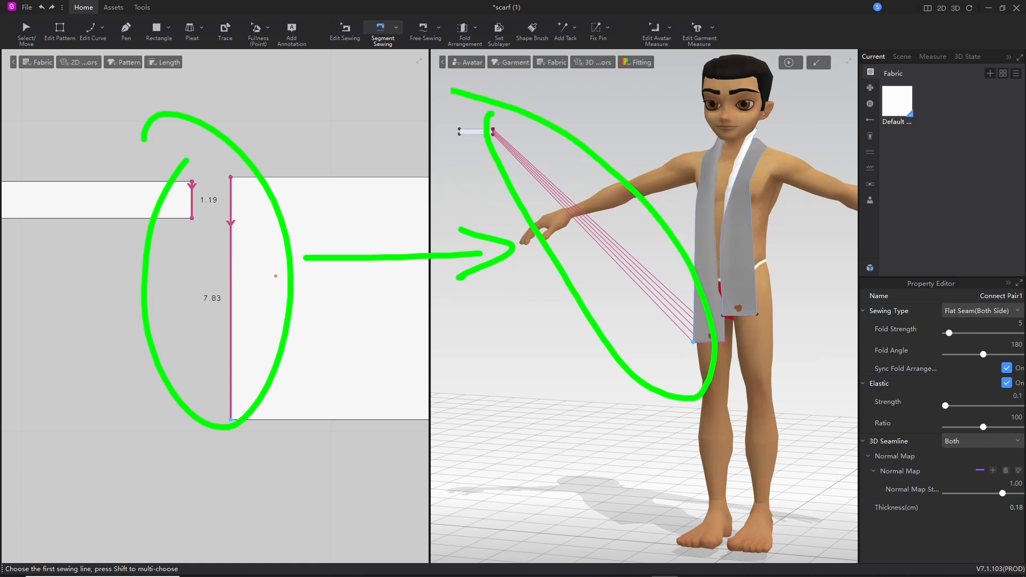
key("Escape")
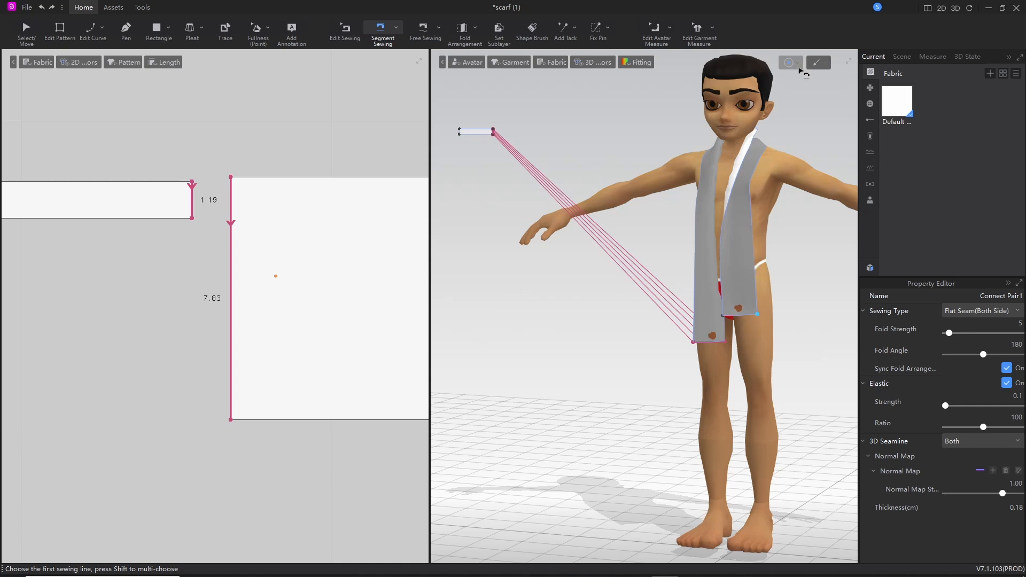
left_click_drag(772, 51, 775, 51)
key("Escape")
Step: Run the simulation and inspect up close how the sewn strip hangs from the scarf's end
left_click(790, 63)
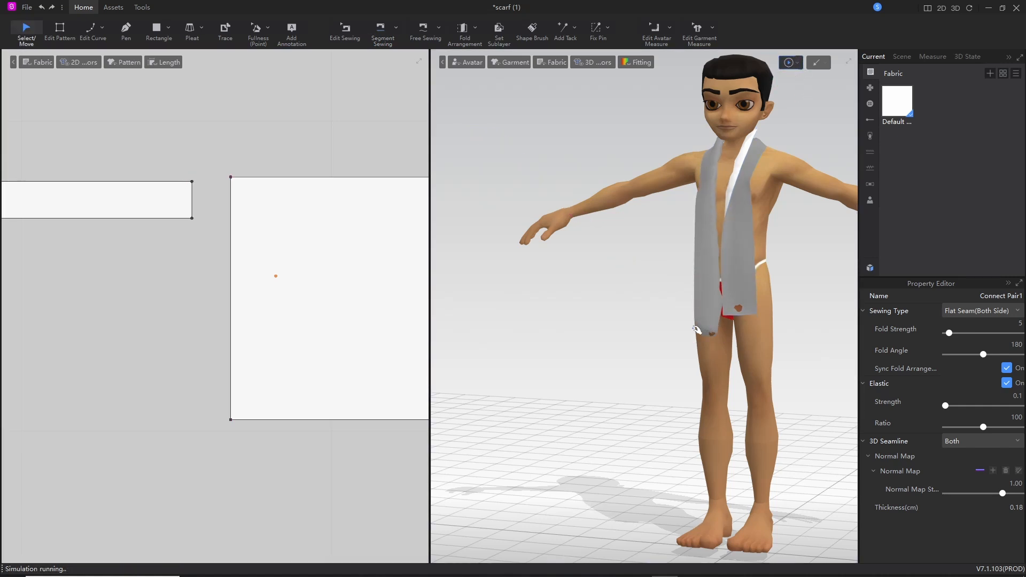
scroll(702, 408, "down", 2)
scroll(705, 412, "up", 8)
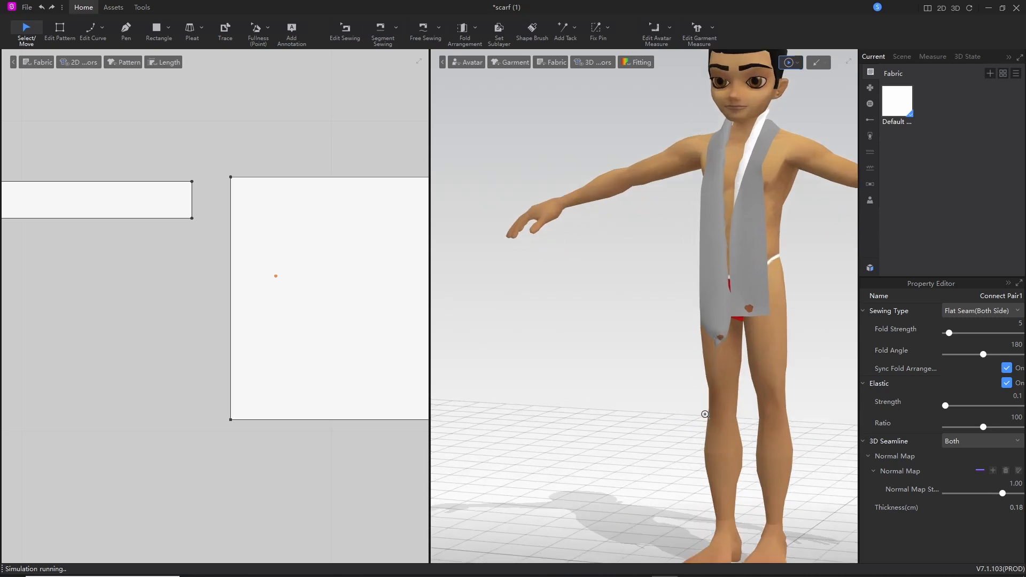
middle_click_drag(756, 422, 534, 253)
scroll(534, 253, "up", 2)
middle_click_drag(544, 218, 648, 319)
mouse_move(648, 318)
right_mouse_down()
mouse_move(682, 351)
mouse_move(615, 354)
mouse_move(623, 316)
mouse_move(715, 280)
mouse_move(671, 318)
mouse_move(636, 325)
right_mouse_up()
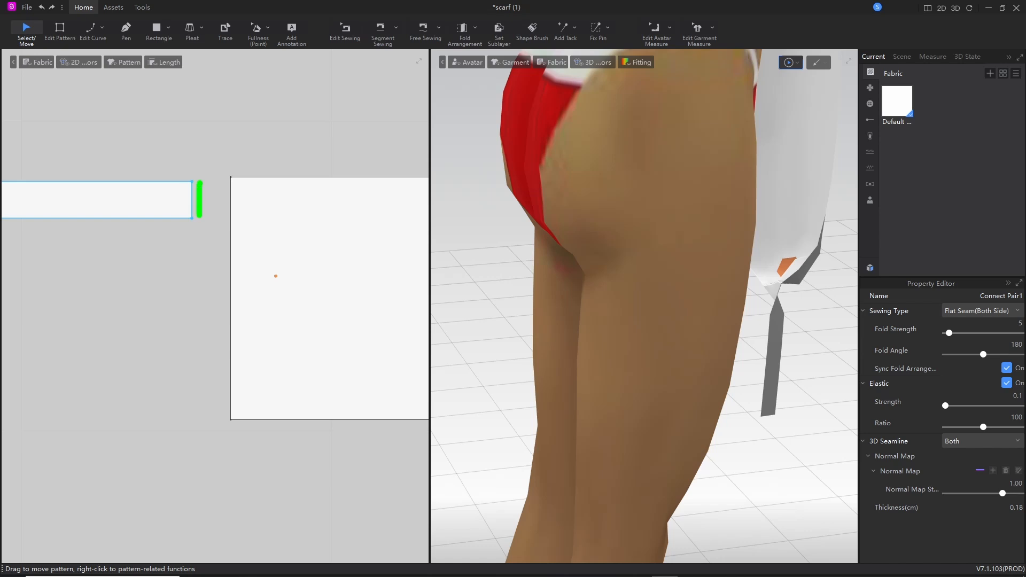
left_click_drag(221, 180, 216, 403)
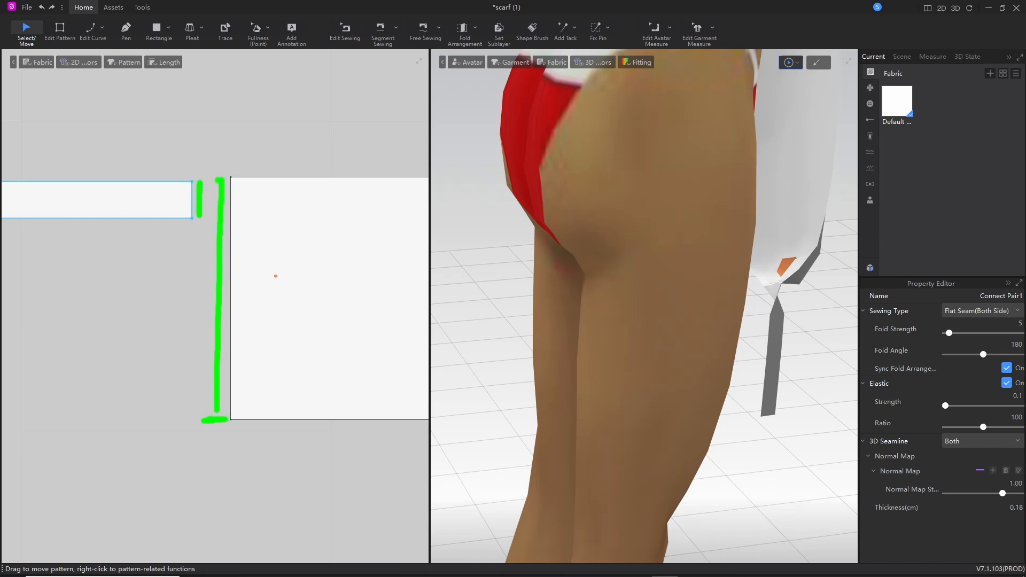
mouse_move(211, 179)
left_mouse_down()
mouse_move(199, 170)
mouse_move(249, 386)
mouse_move(260, 388)
left_mouse_up()
left_click_drag(238, 348, 278, 344)
left_click_drag(237, 306, 267, 301)
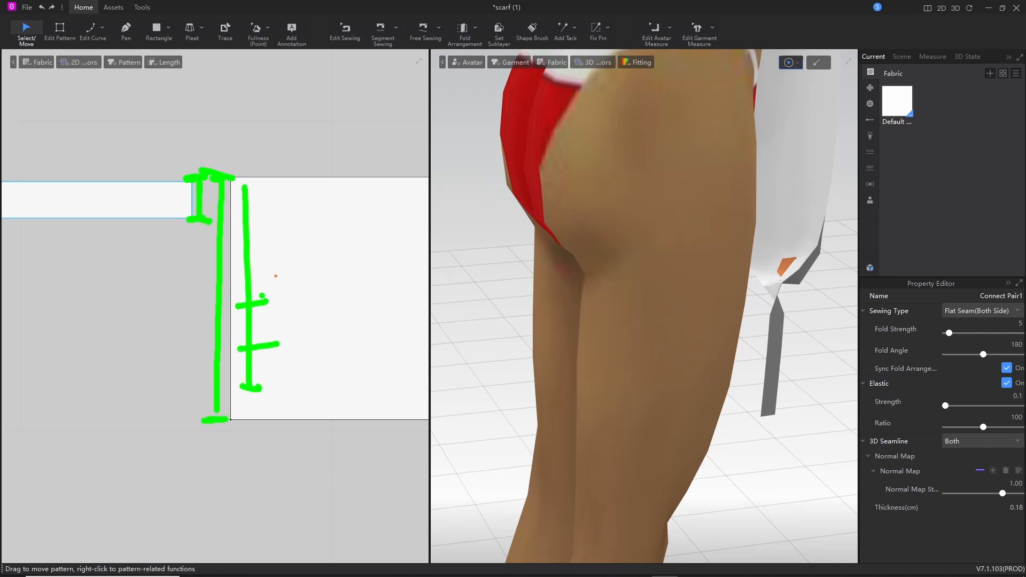
left_click_drag(233, 267, 264, 266)
left_click_drag(246, 228, 269, 227)
left_click_drag(242, 196, 271, 196)
left_click(257, 205)
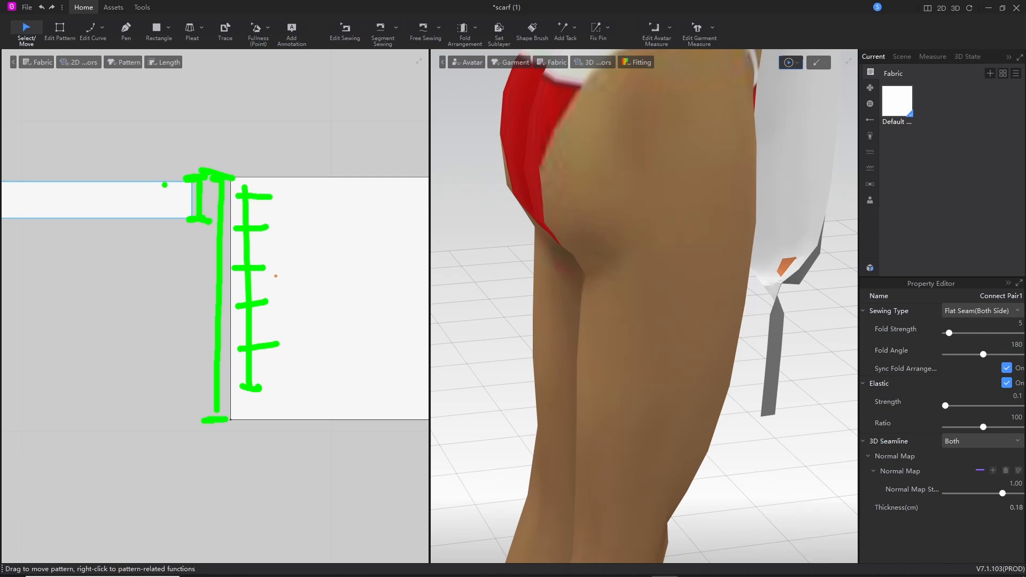
mouse_move(186, 170)
left_mouse_down()
mouse_move(201, 212)
mouse_move(187, 173)
mouse_move(237, 184)
left_mouse_up()
key("Escape")
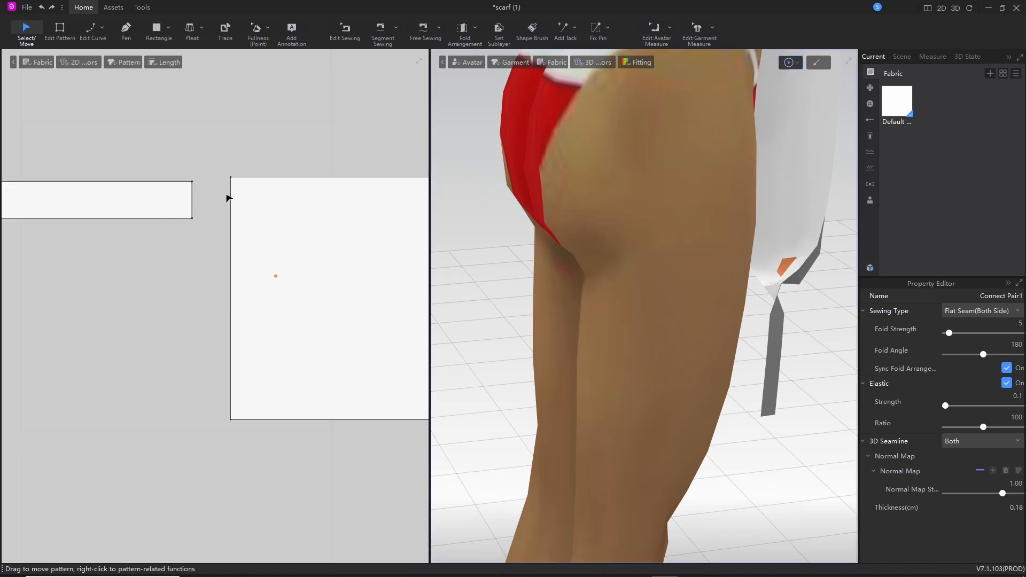
left_click(236, 180)
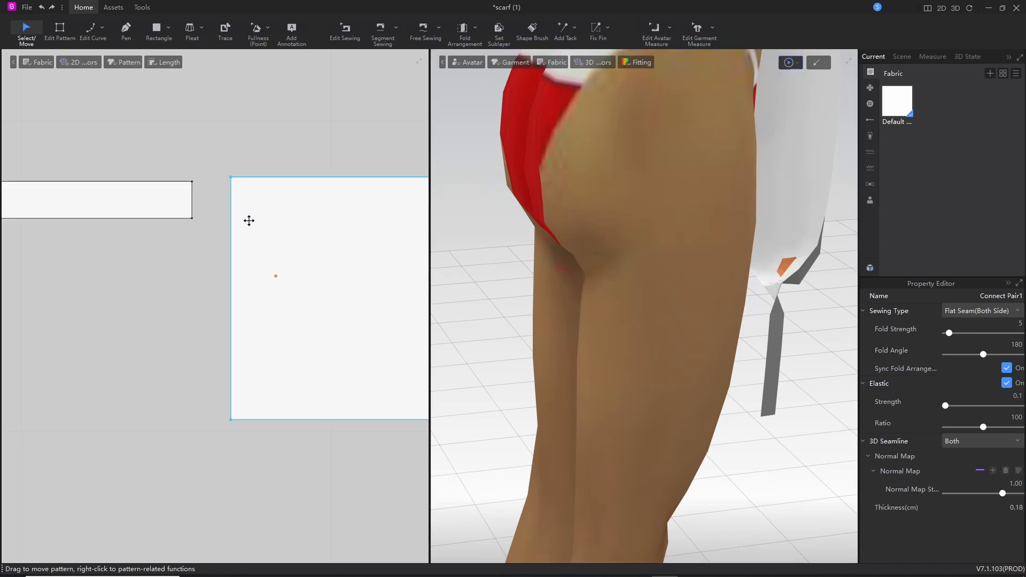
left_click(147, 96)
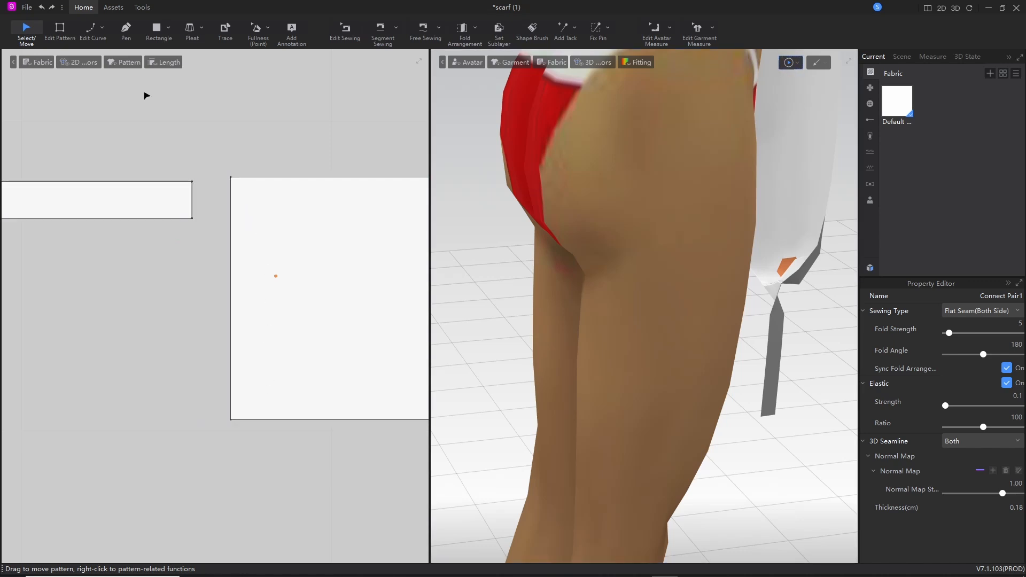
Step: With Edit Curve, add a point on the scarf's short edge about 1.2 cm below its upper corner and convert it to an end point
left_click(105, 27)
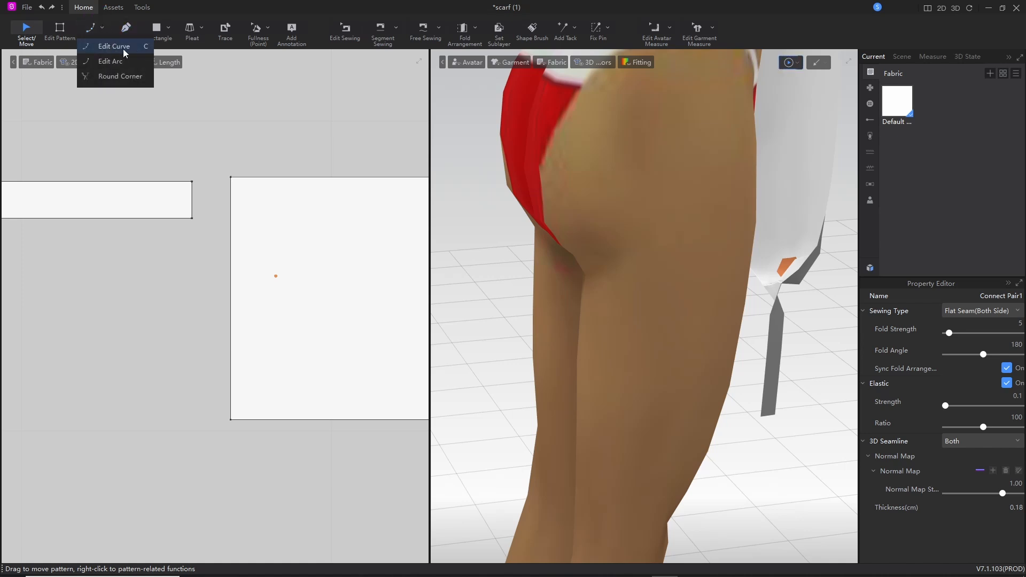
left_click(123, 51)
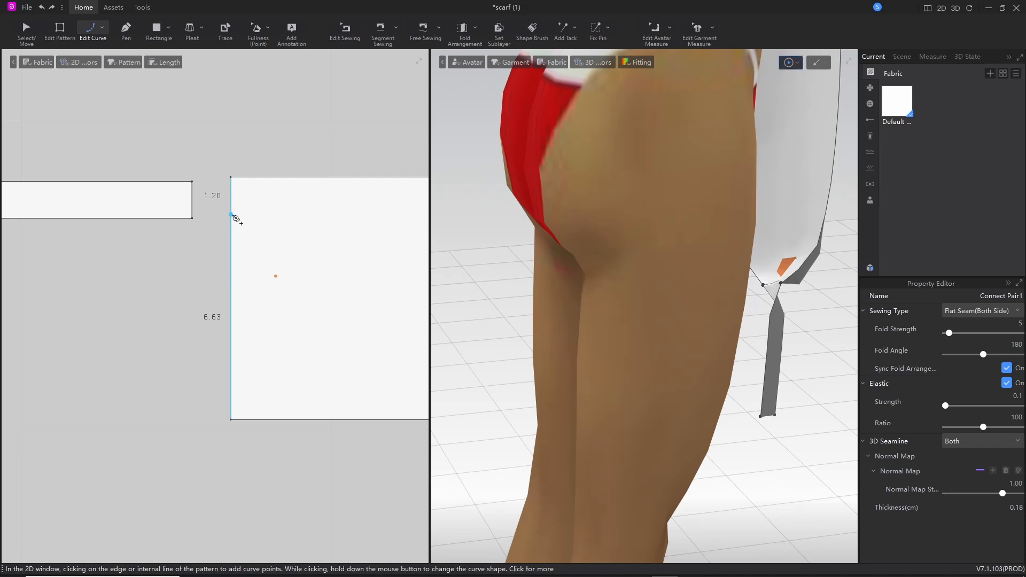
left_click(231, 215)
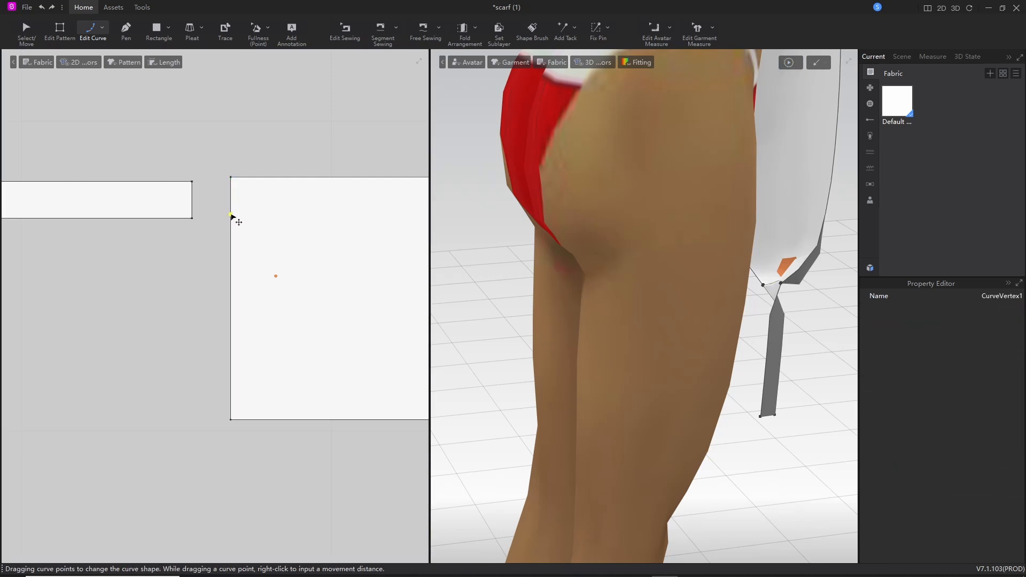
right_click(231, 214)
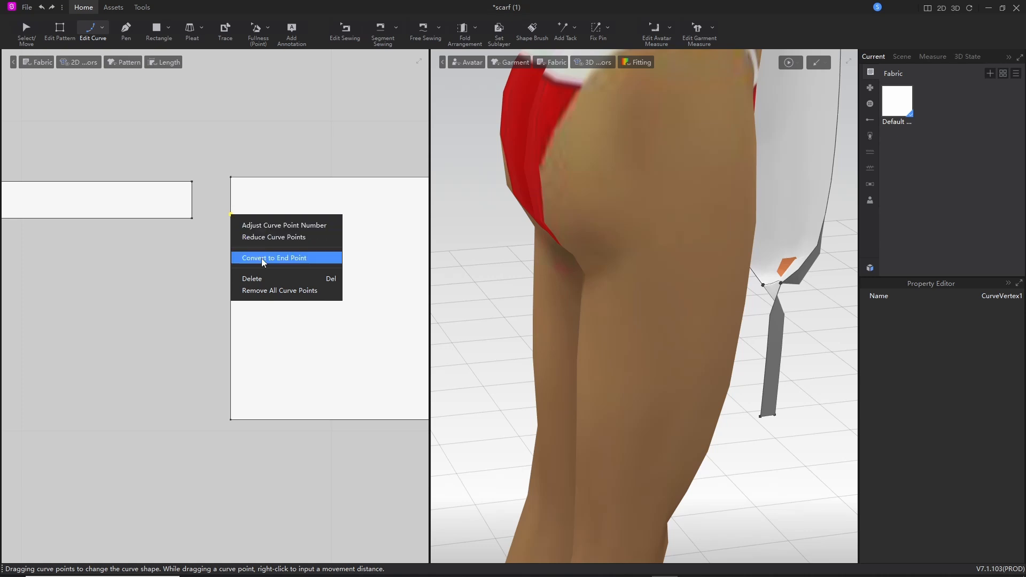
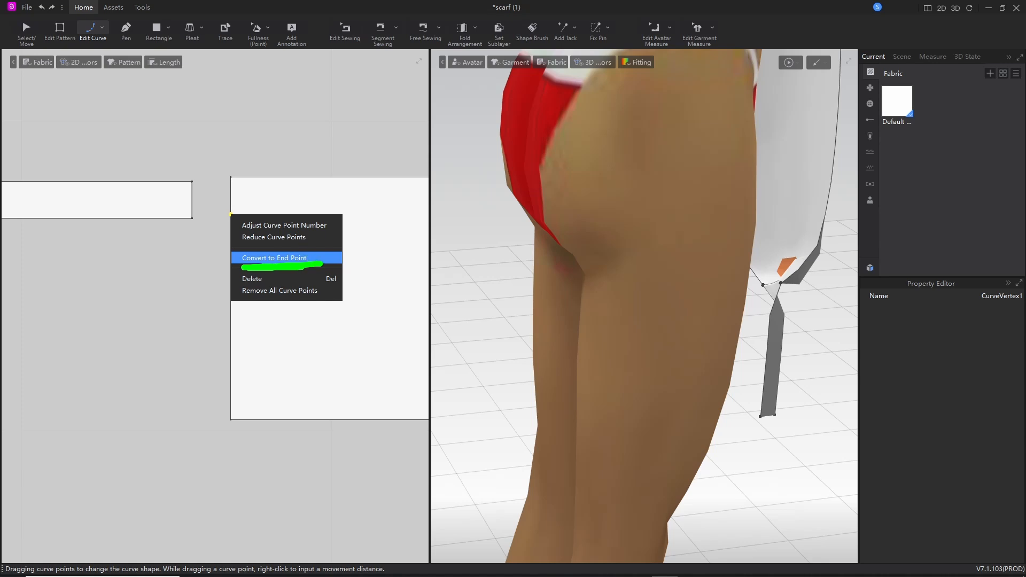
left_click(283, 258)
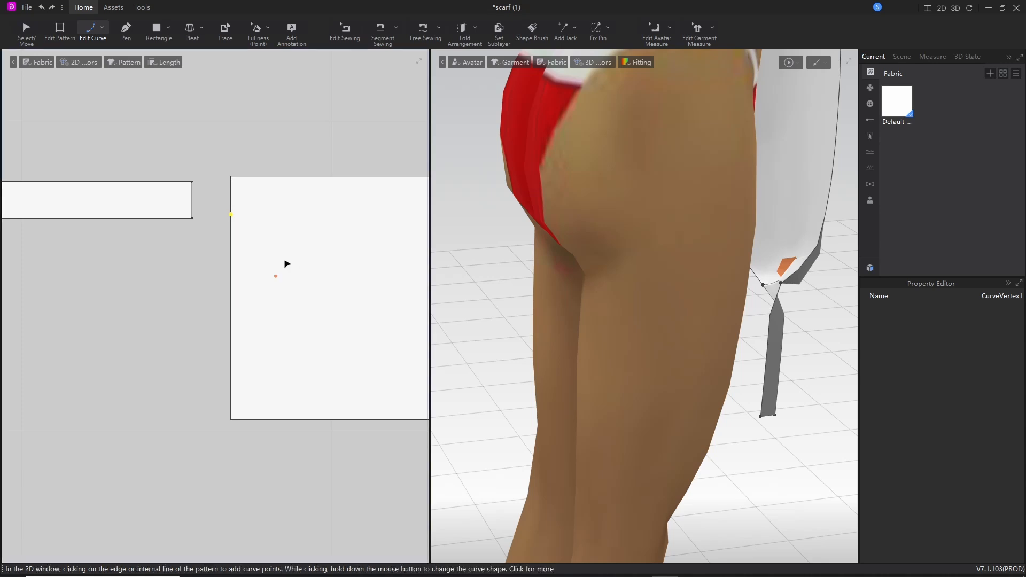
right_click(232, 215)
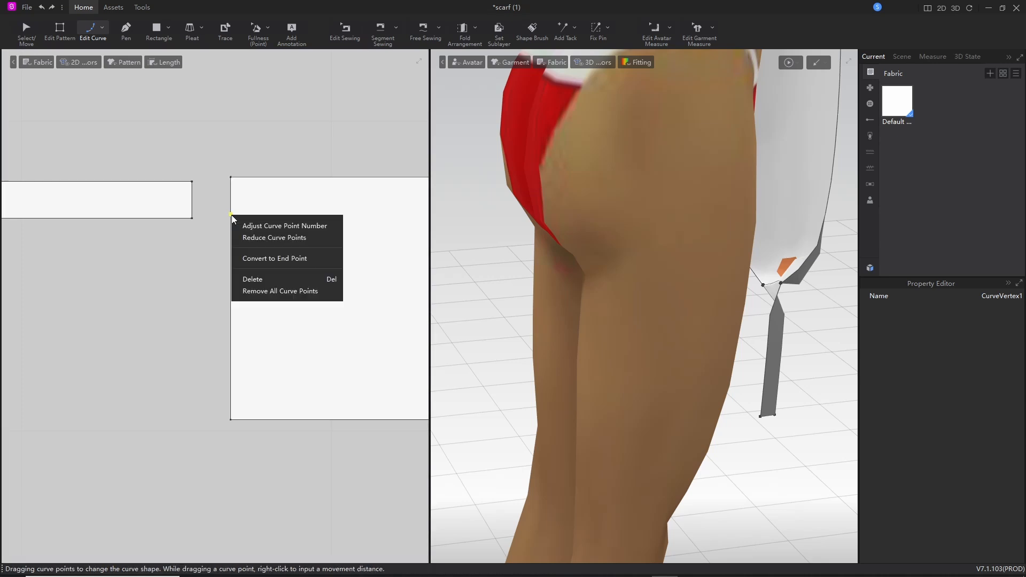
left_click(277, 260)
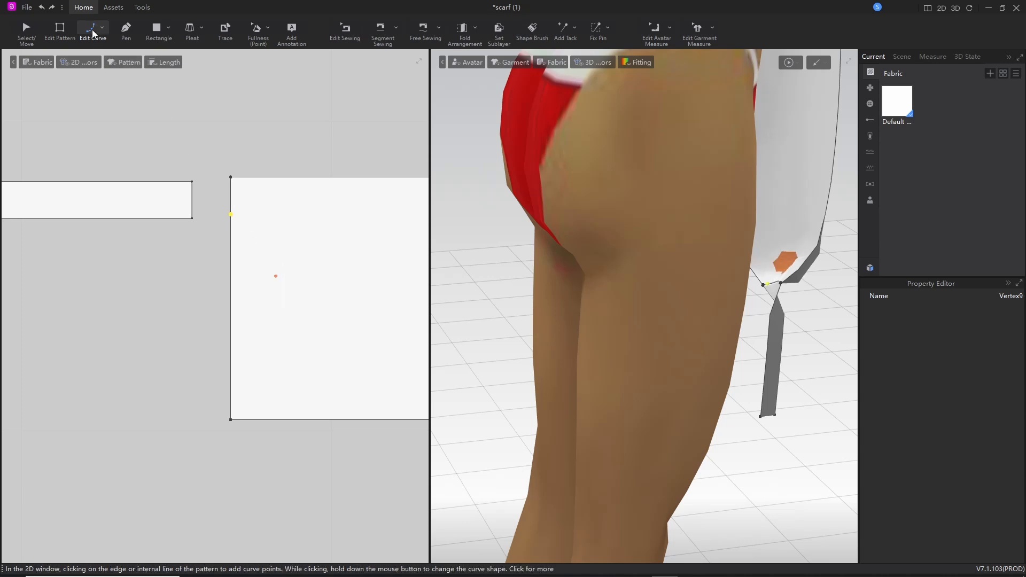
Step: Add two more points further down the scarf's short edge at roughly the same spacing and convert each to an end point
left_click(231, 253)
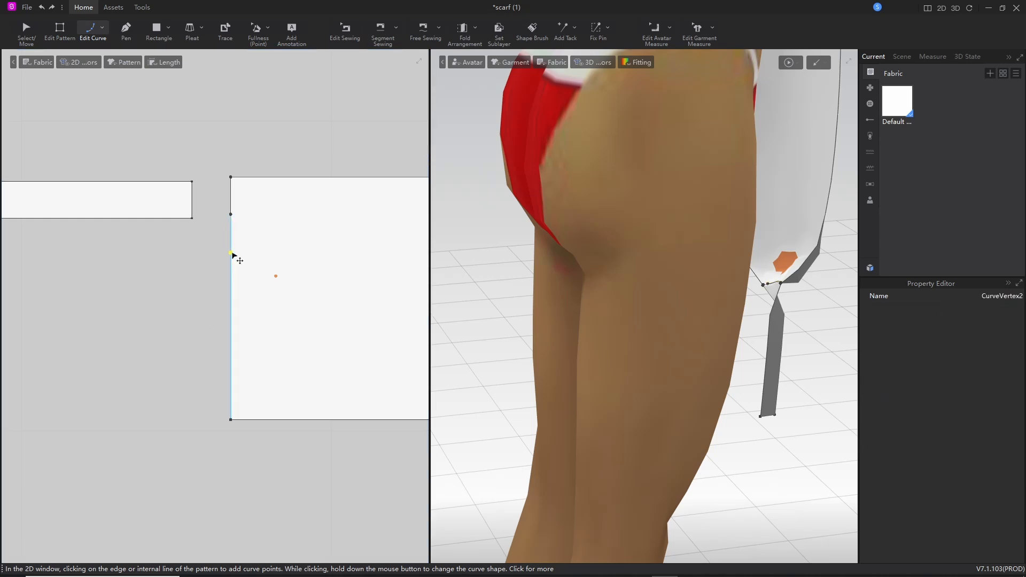
right_click(231, 254)
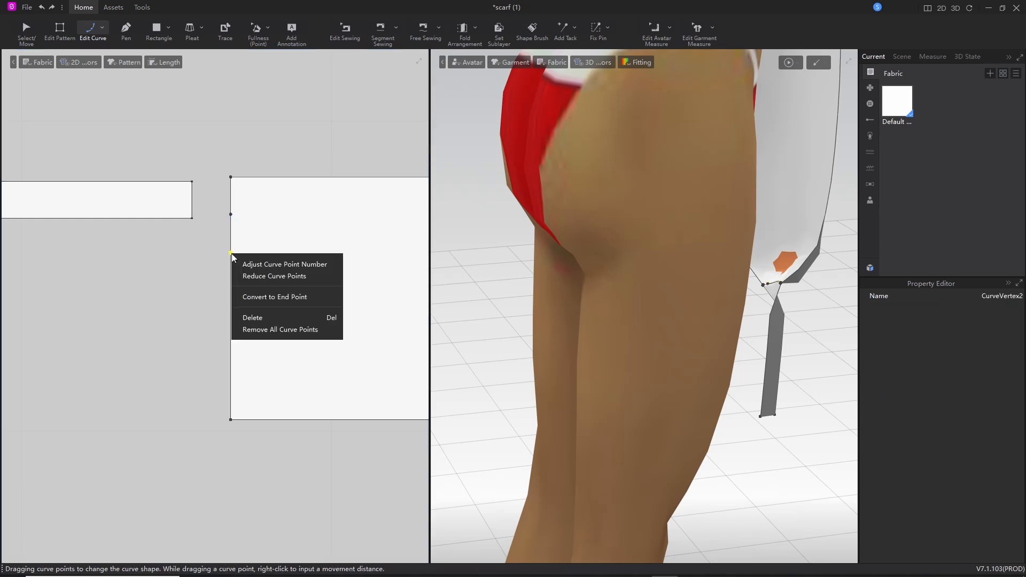
left_click(264, 297)
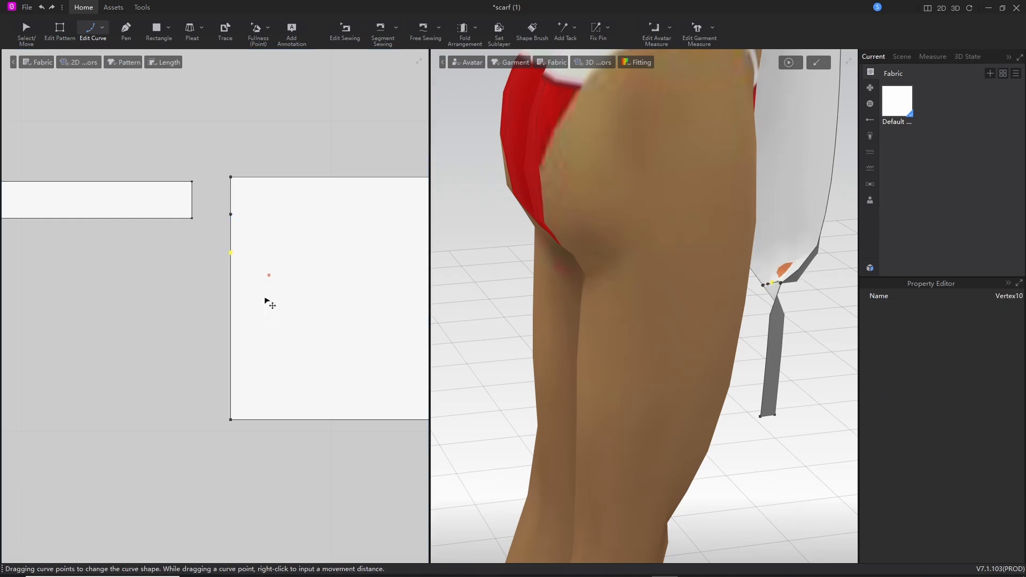
left_click(231, 287)
right_click(231, 287)
left_click(259, 326)
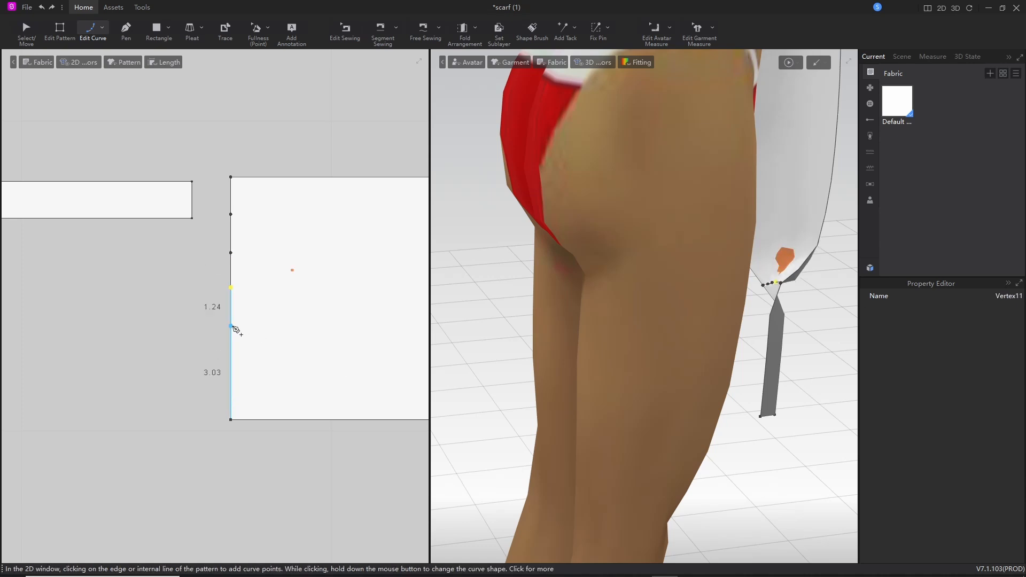
Step: Add two points on the remaining lower part of the scarf's short edge, the first about 1.2 cm below the last, and convert both to end points
left_click(231, 326)
right_click(232, 324)
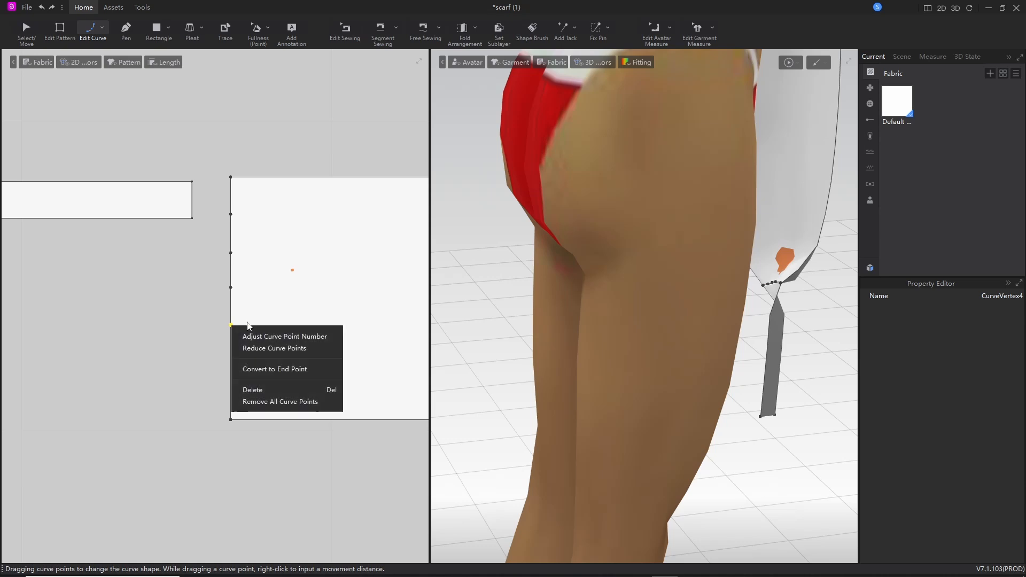
left_click(261, 370)
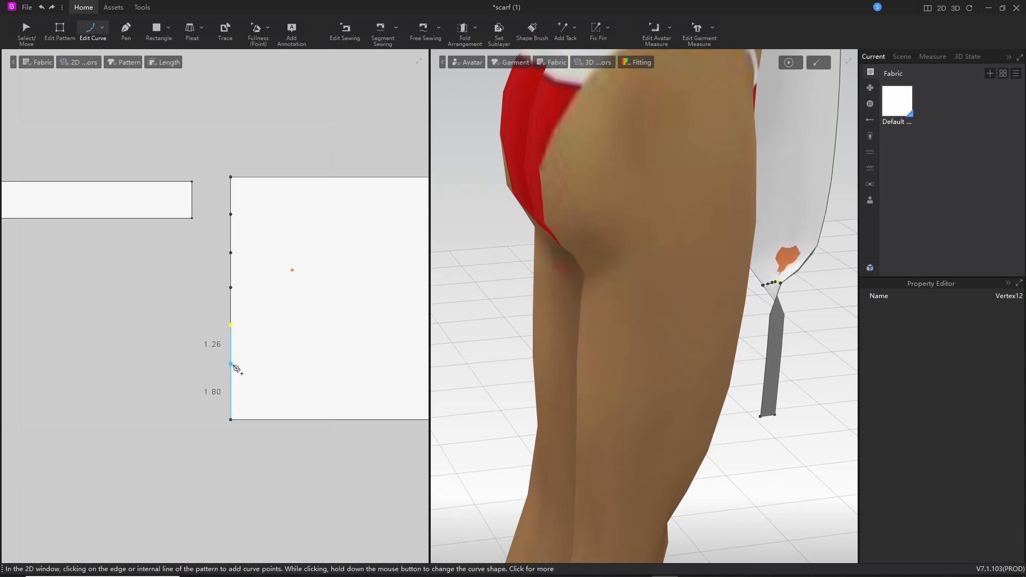
left_click(231, 369)
right_click(231, 369)
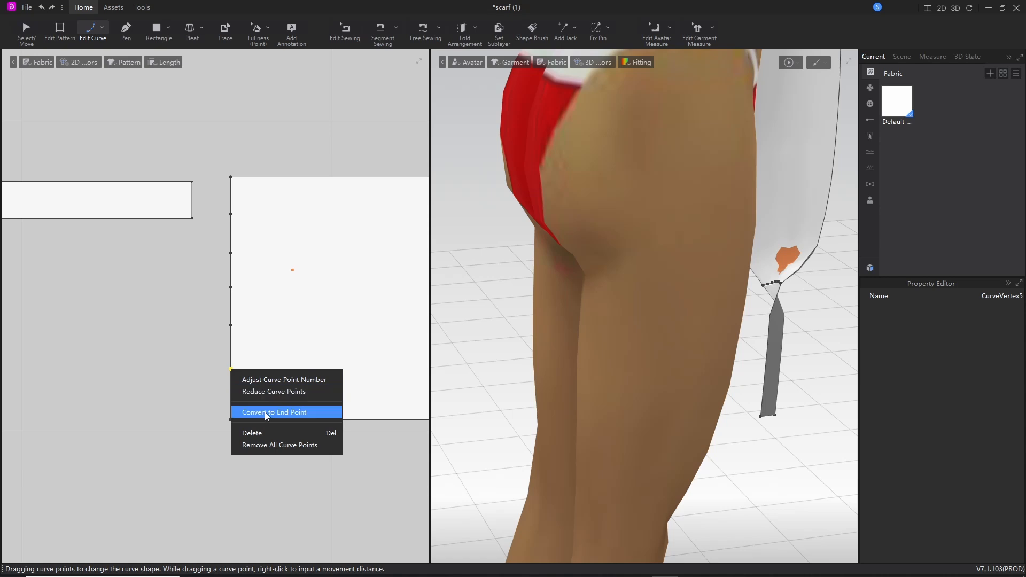
left_click(264, 411)
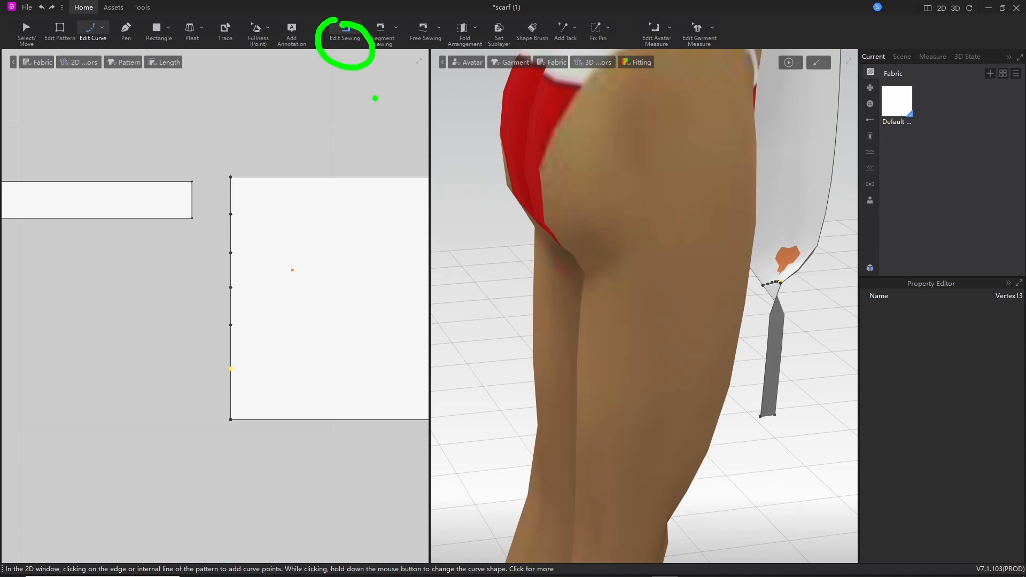
Step: Delete the existing seam between the thin strip and the scarf's full short edge
left_click(347, 32)
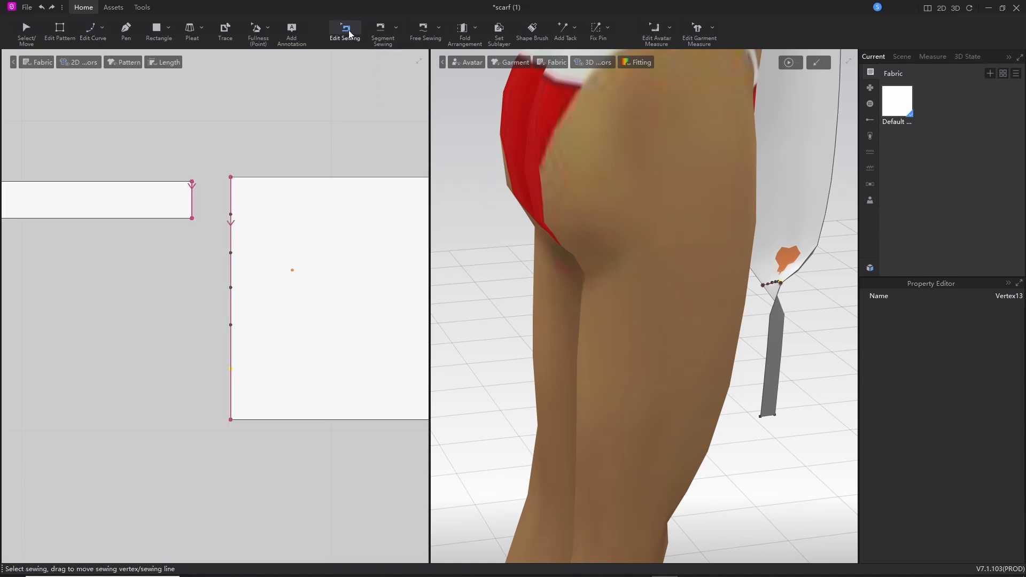
left_click(233, 207)
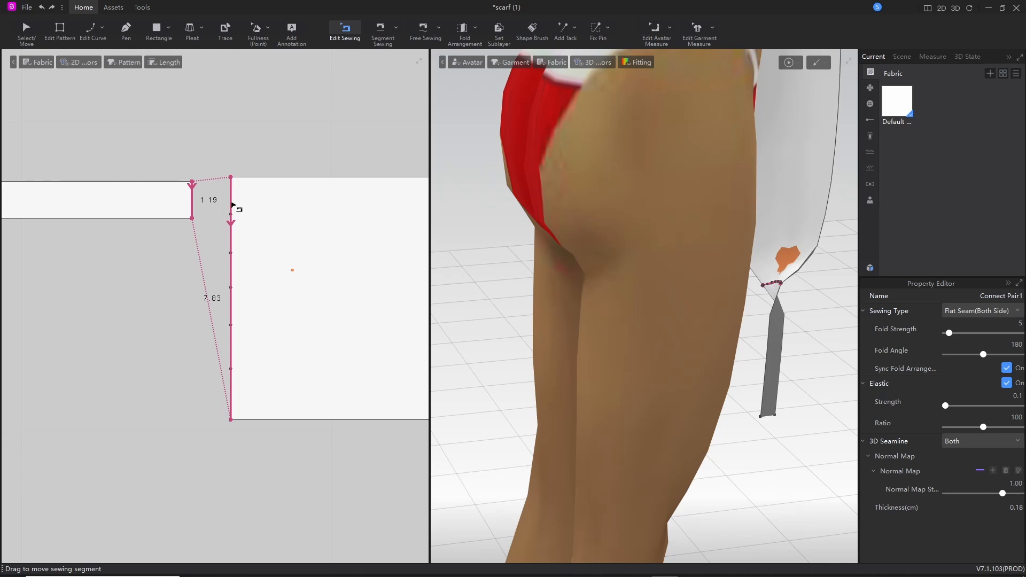
right_click(232, 205)
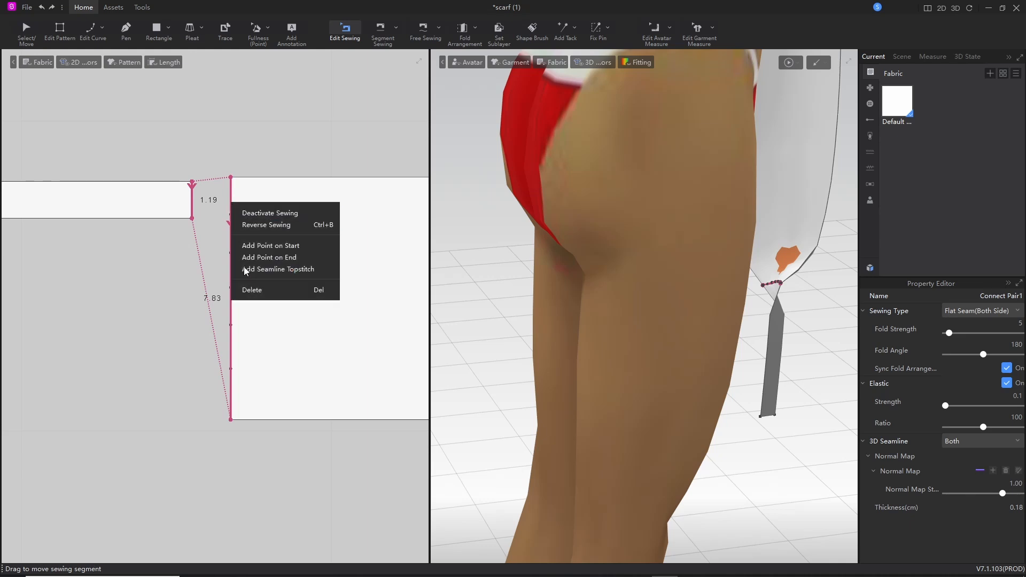
left_click(249, 290)
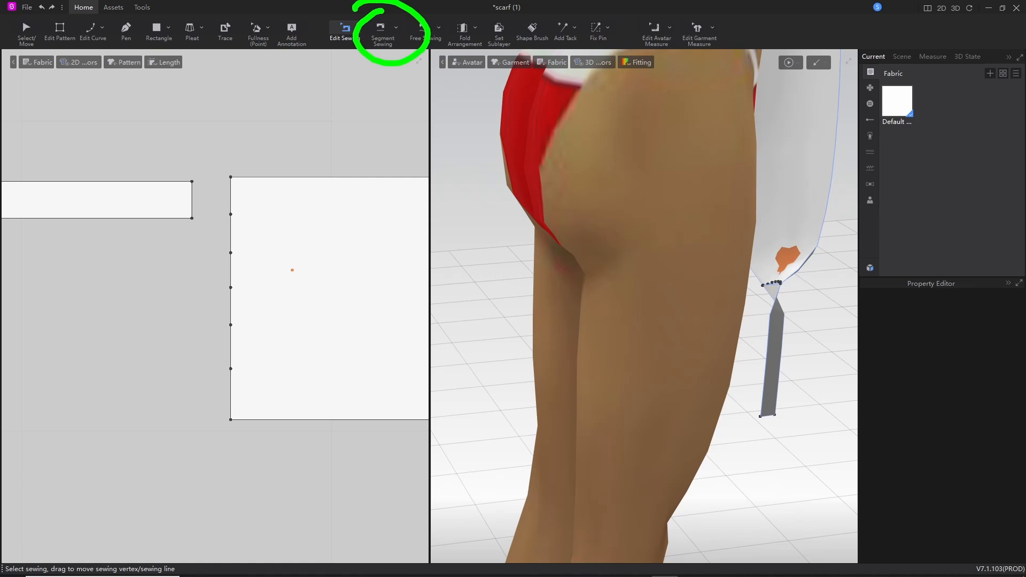
Step: Sew the thin strip's short edge to the uppermost segment of the scarf's divided short edge with Segment Sewing
left_click(382, 32)
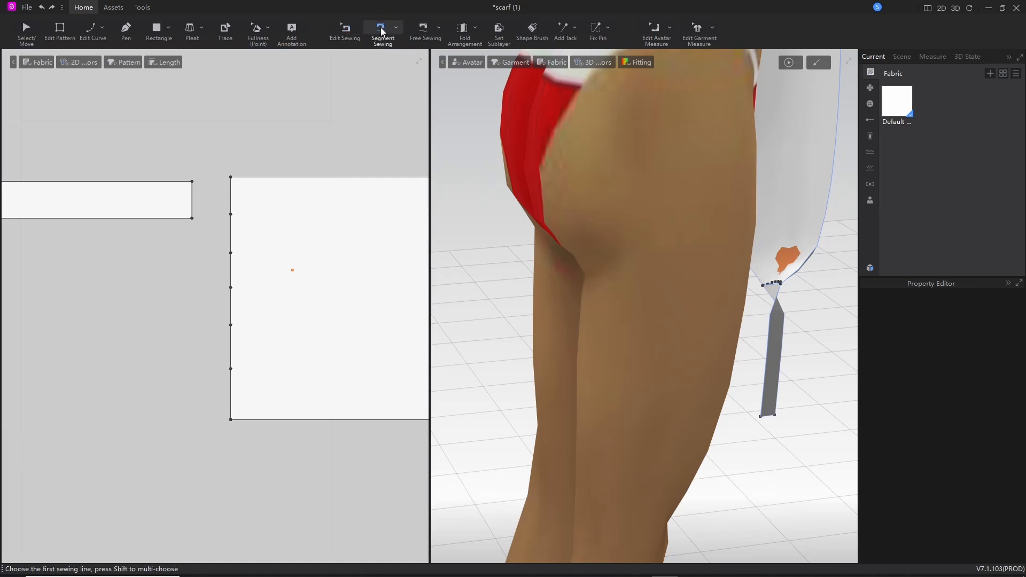
left_click(194, 201)
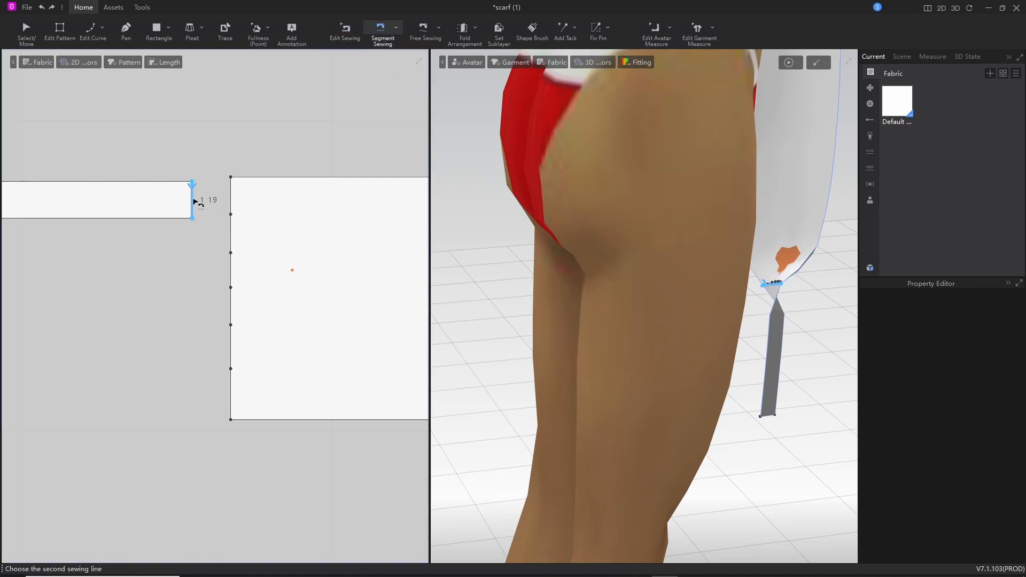
left_click(233, 194)
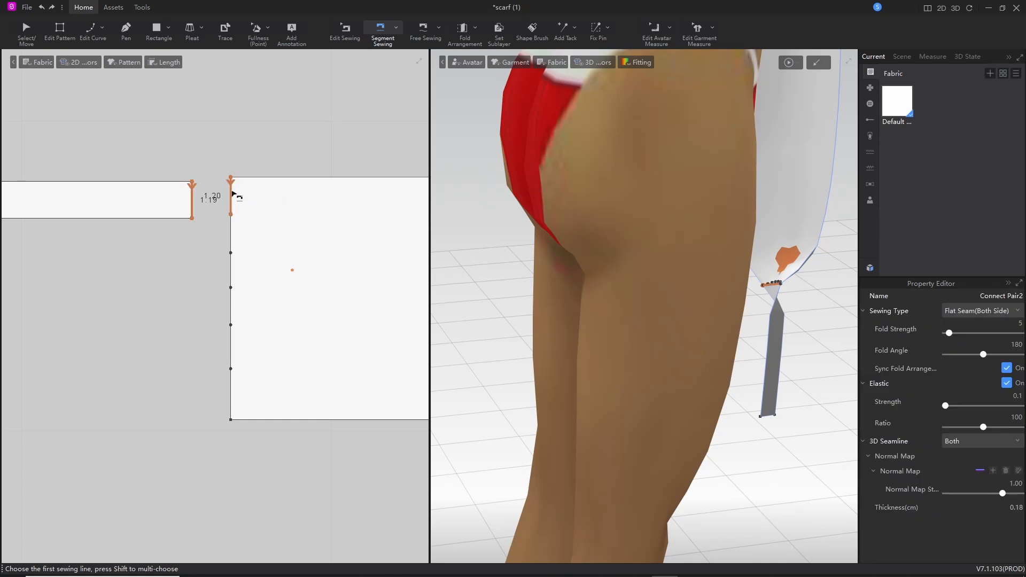
Step: Run the simulation so the newly sewn strip drapes from the uppermost segment of the scarf's end
left_click(791, 65)
middle_click_drag(754, 346, 656, 322)
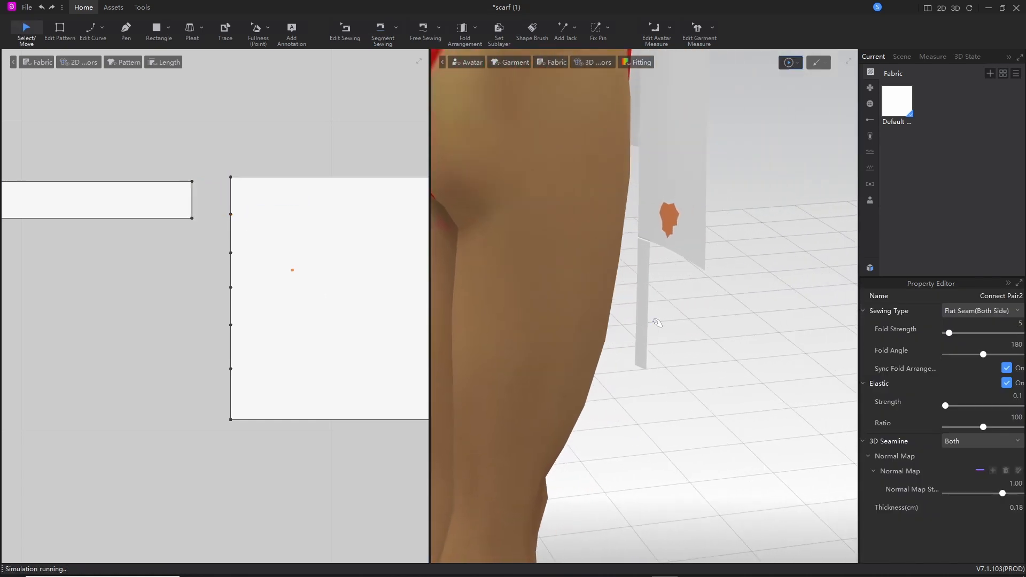
scroll(655, 316, "up", 5)
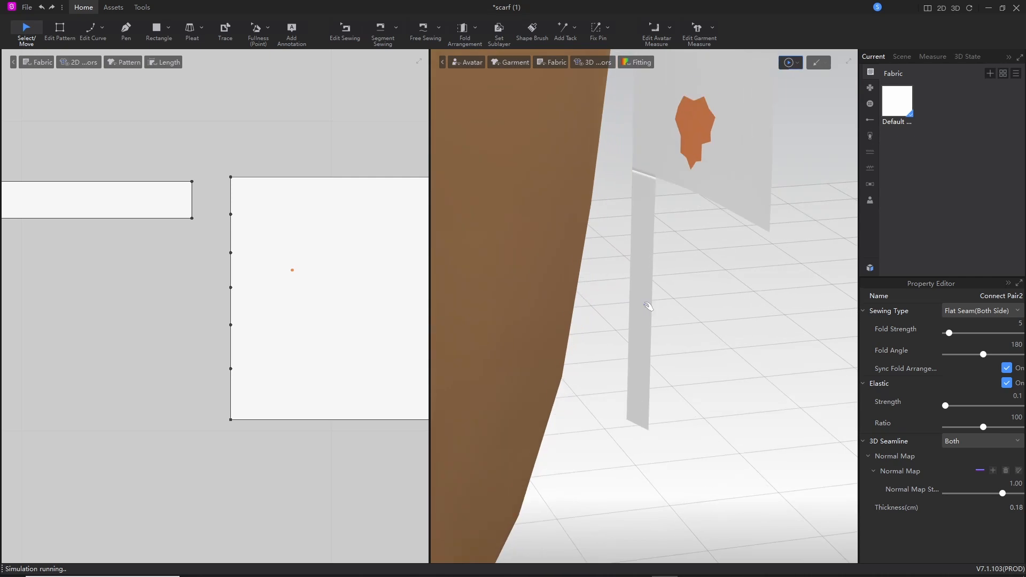
scroll(648, 307, "up", 1)
mouse_move(717, 338)
right_mouse_down()
mouse_move(602, 337)
mouse_move(707, 334)
mouse_move(712, 323)
right_mouse_up()
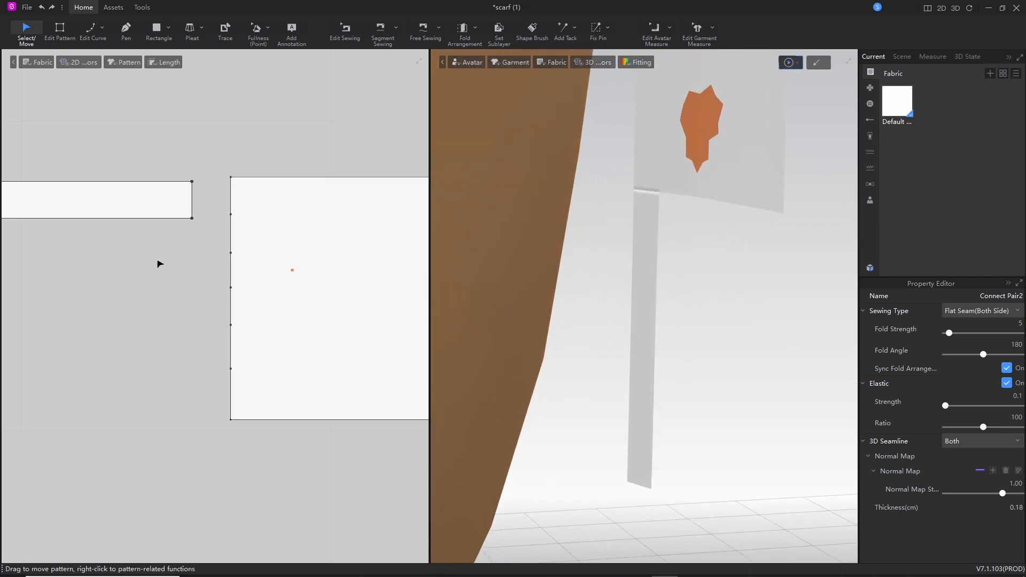
Step: Draw three more thin rectangular strips of differing lengths below the first strip, about 1.3, 1.1 and 1.2 cm wide
scroll(242, 271, "up", 1)
scroll(242, 271, "down", 4)
scroll(197, 298, "up", 2)
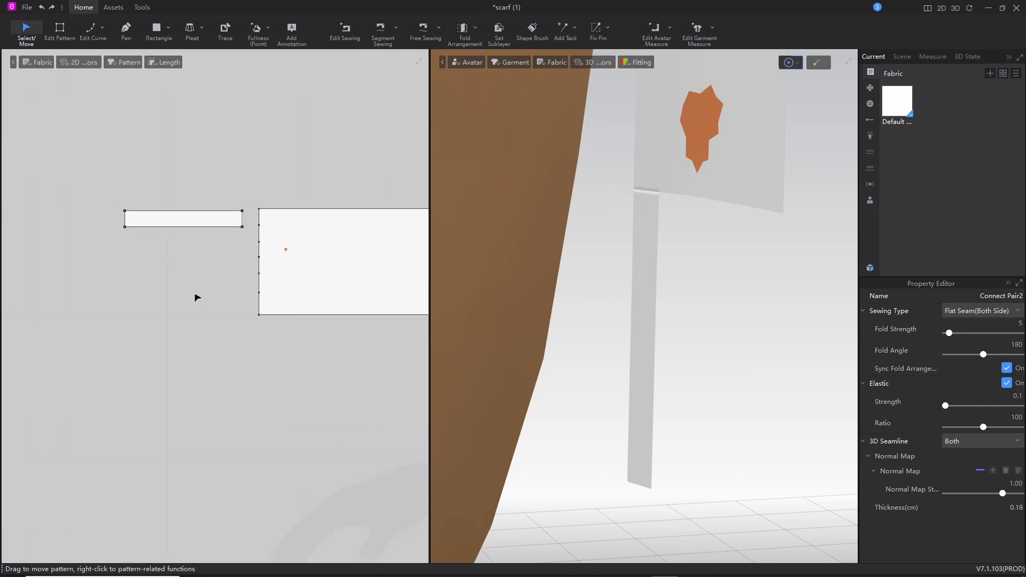
scroll(224, 254, "up", 2)
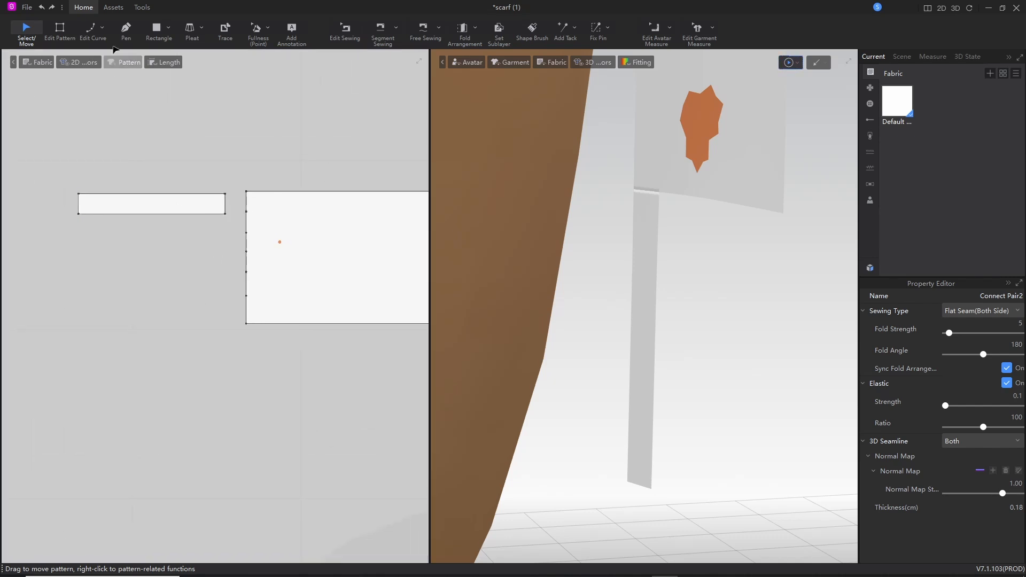
left_click(157, 29)
left_click_drag(39, 226, 227, 247)
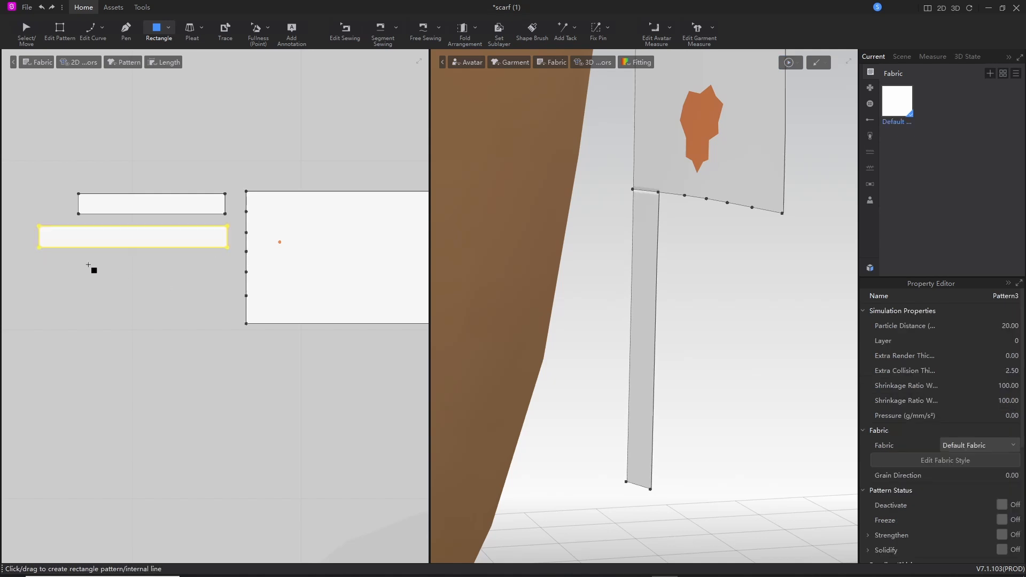
left_click_drag(113, 259, 226, 277)
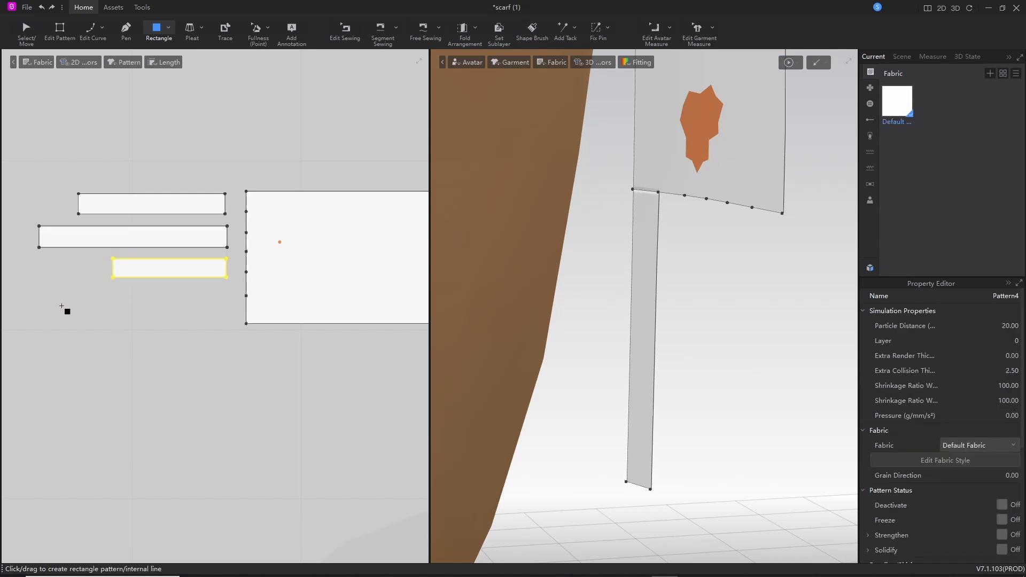
left_click_drag(62, 303, 228, 325)
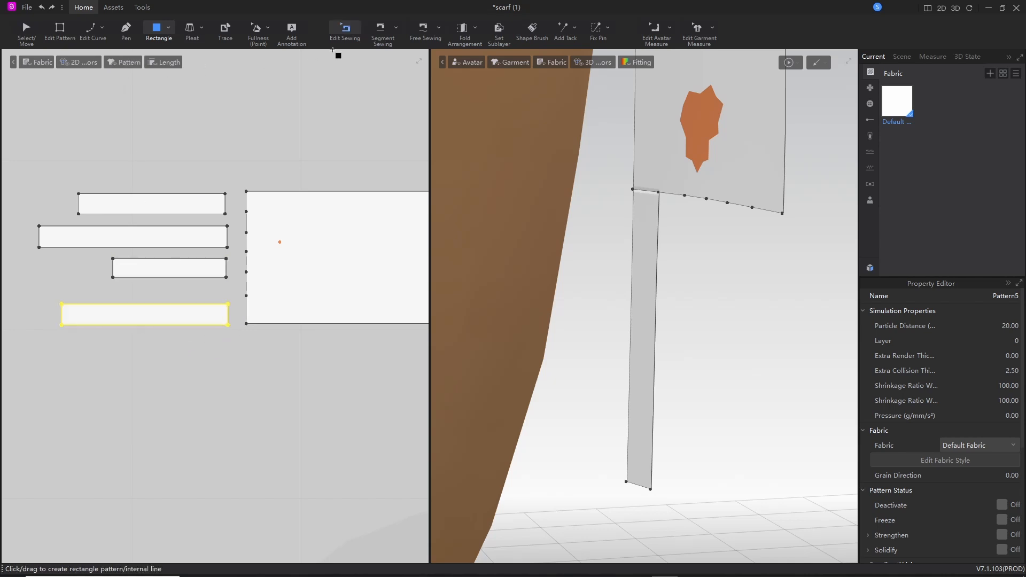
Step: Sew the three new strips to the third, fifth and lowest segments of the scarf's short edge with Segment Sewing and simulate the drape
key("m")
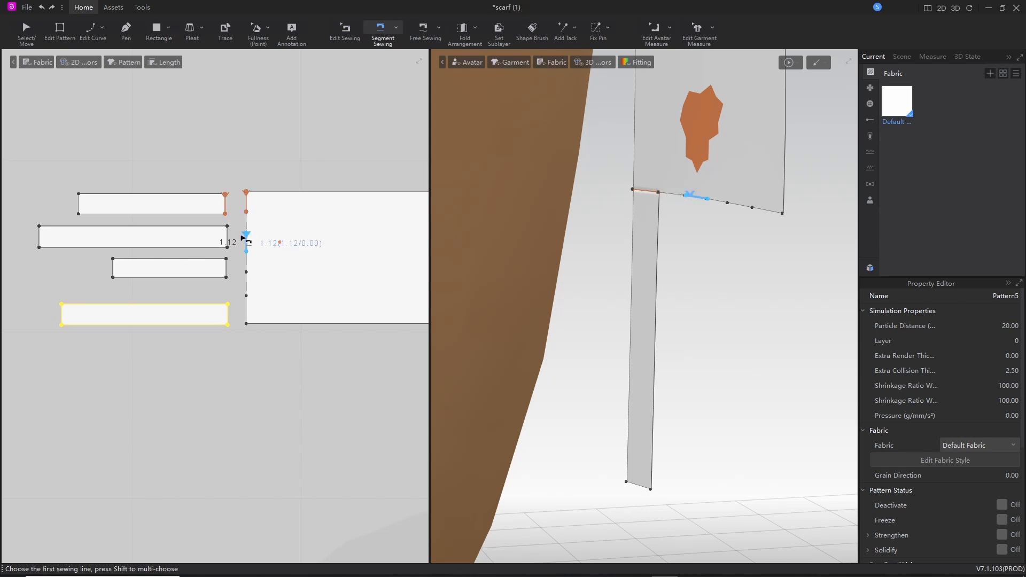
left_click(228, 237)
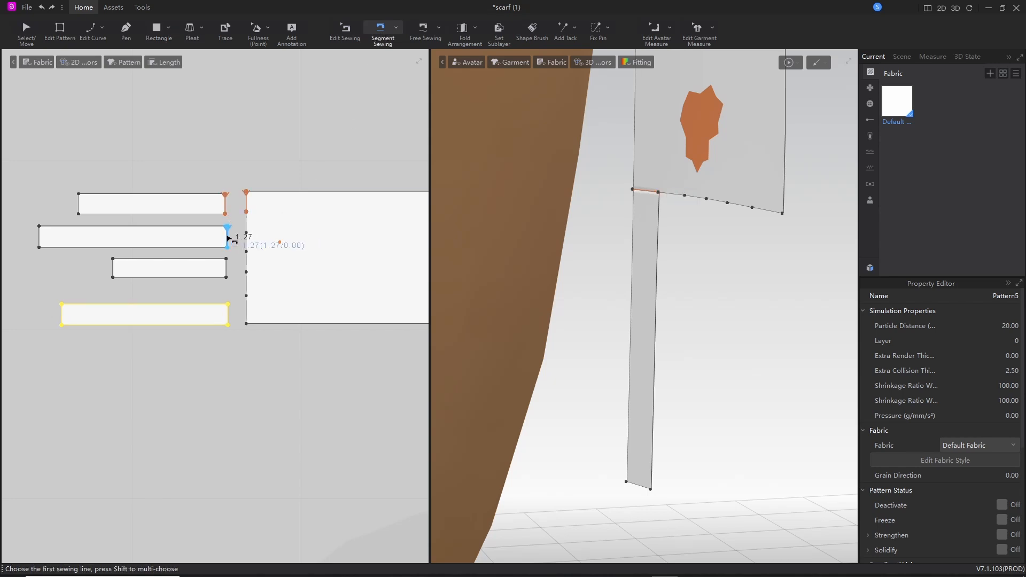
left_click(235, 267)
left_click(227, 267)
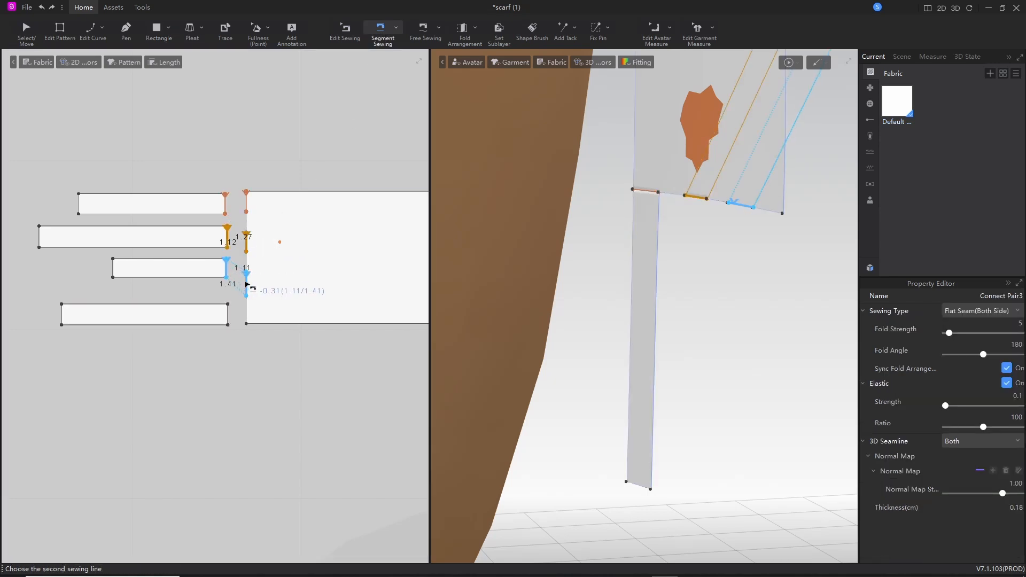
left_click(246, 285)
left_click(228, 317)
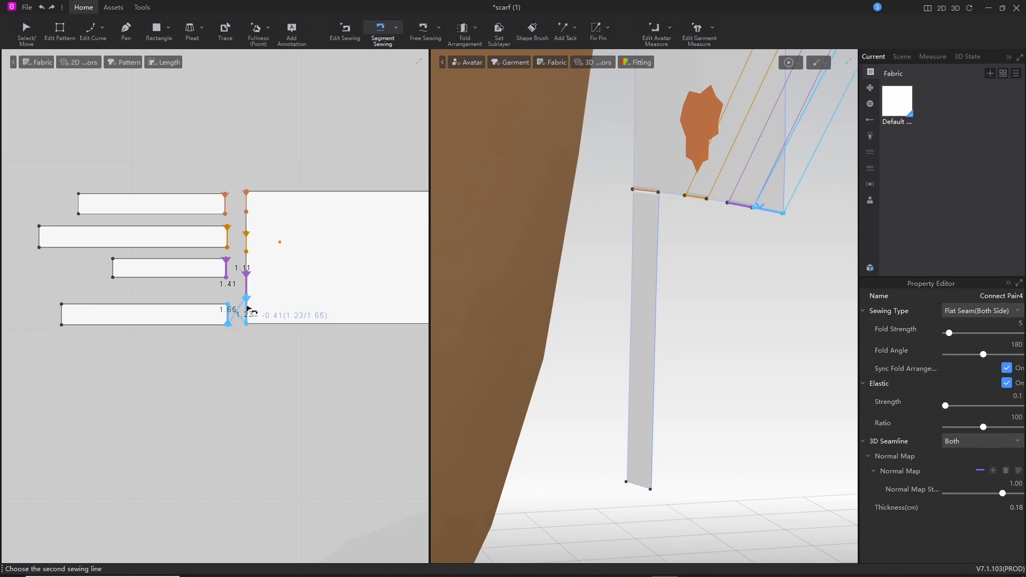
left_click(247, 317)
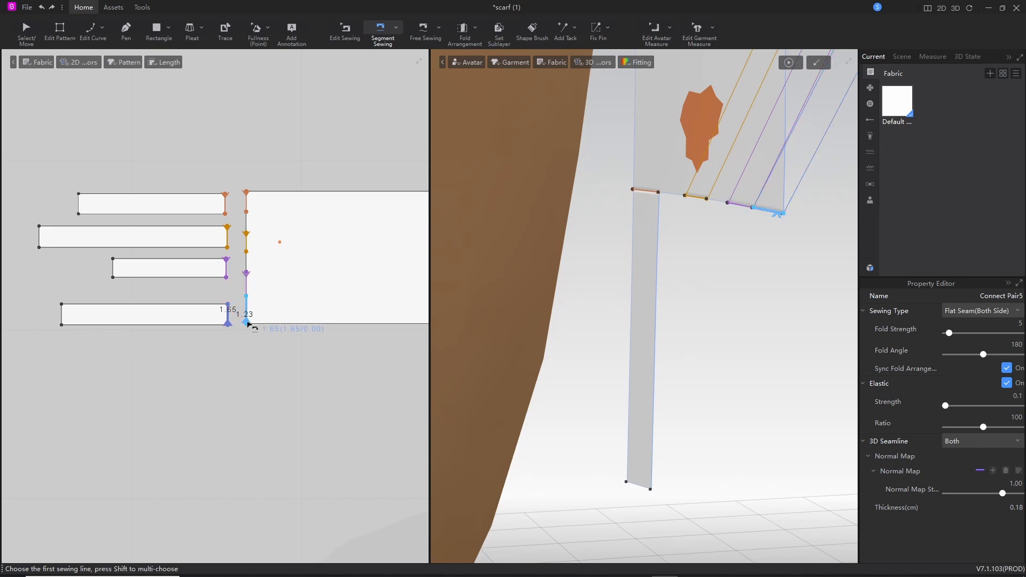
left_click(788, 63)
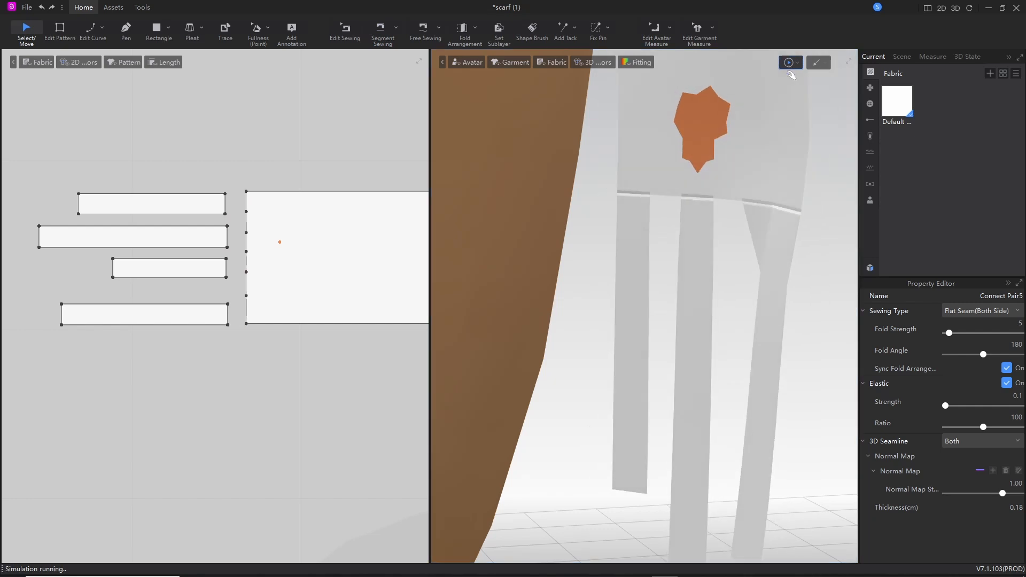
right_click_drag(779, 217, 687, 275)
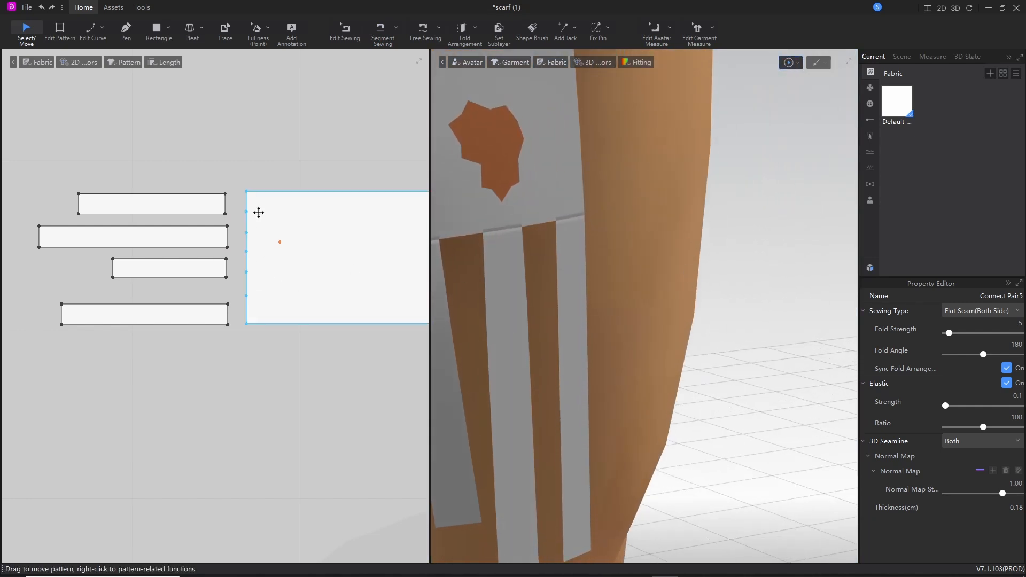
Step: Move the four lower division points of the scarf's short edge upward along the edge with Edit Pattern
left_click(60, 30)
left_click(247, 233)
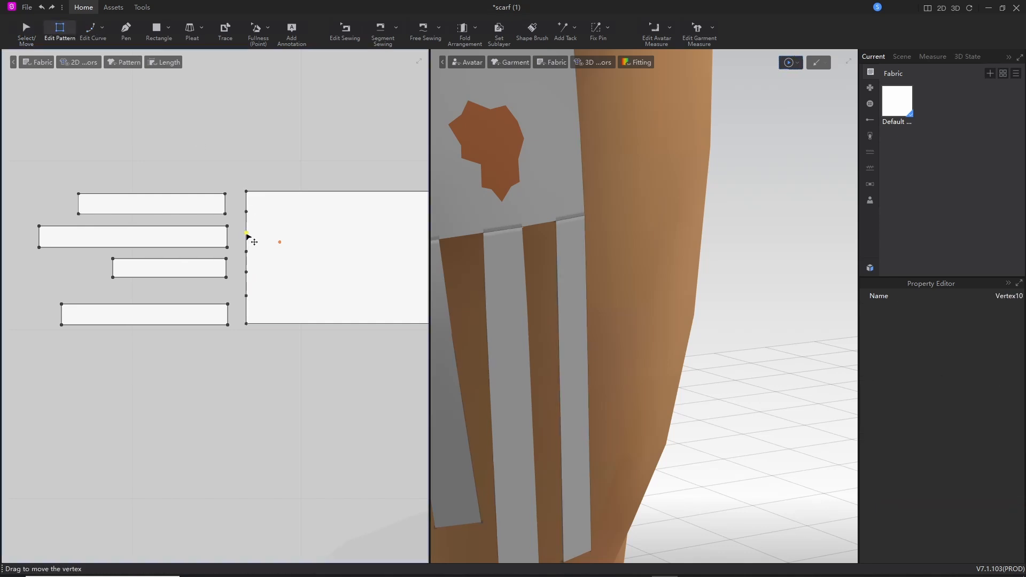
left_click_drag(249, 236, 248, 230)
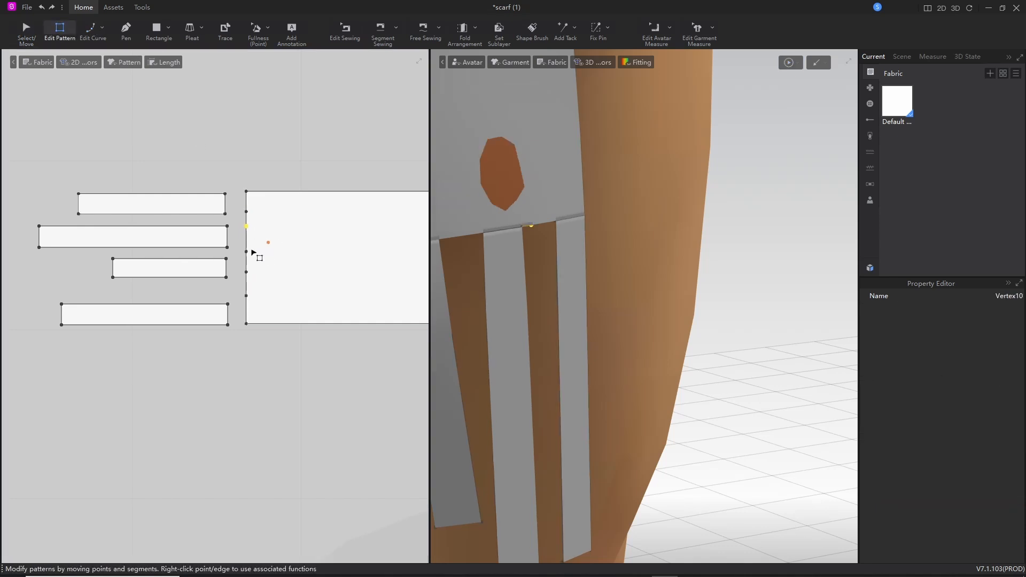
scroll(251, 216, "up", 2)
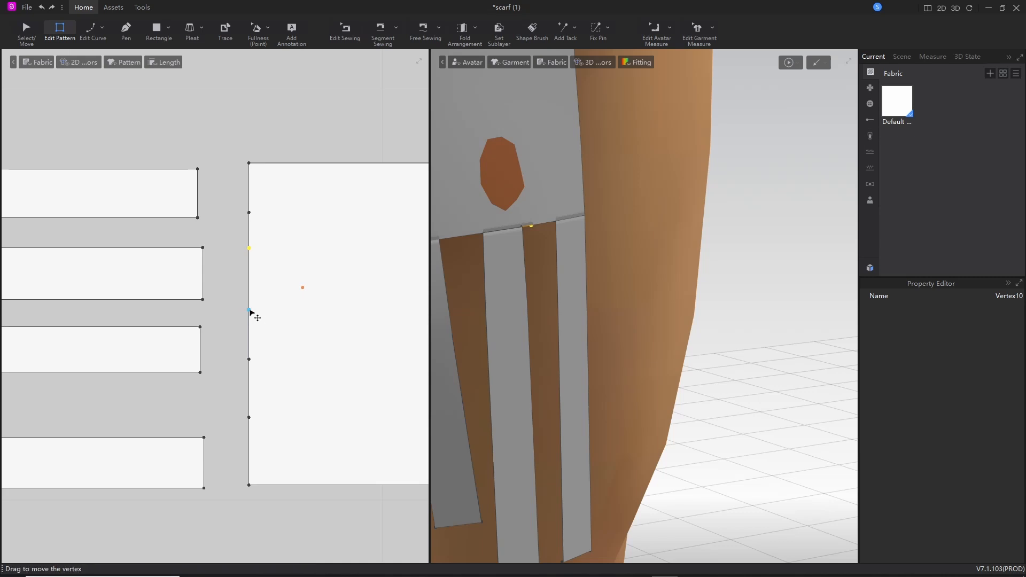
left_click_drag(248, 310, 250, 290)
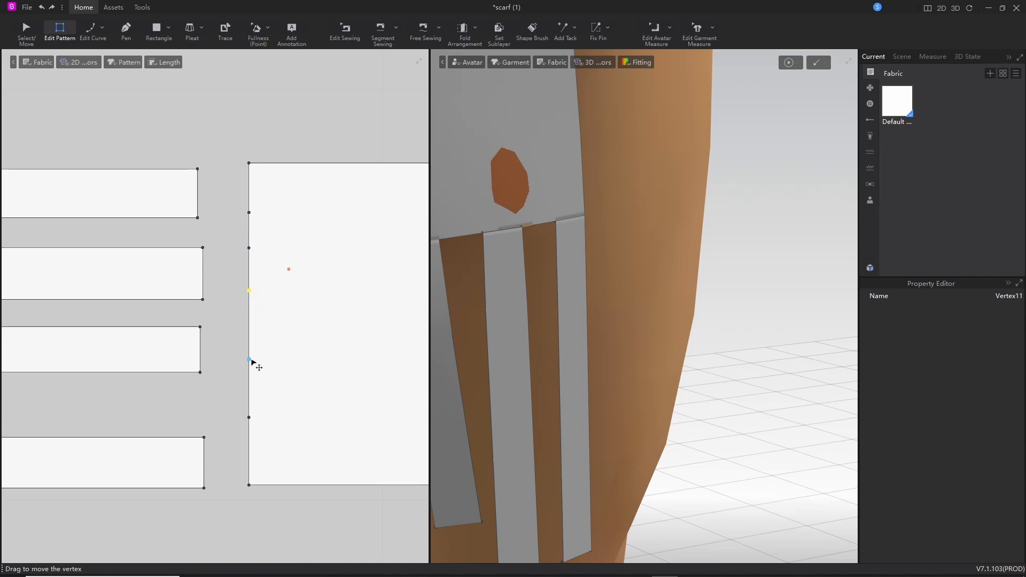
left_click_drag(249, 359, 249, 322)
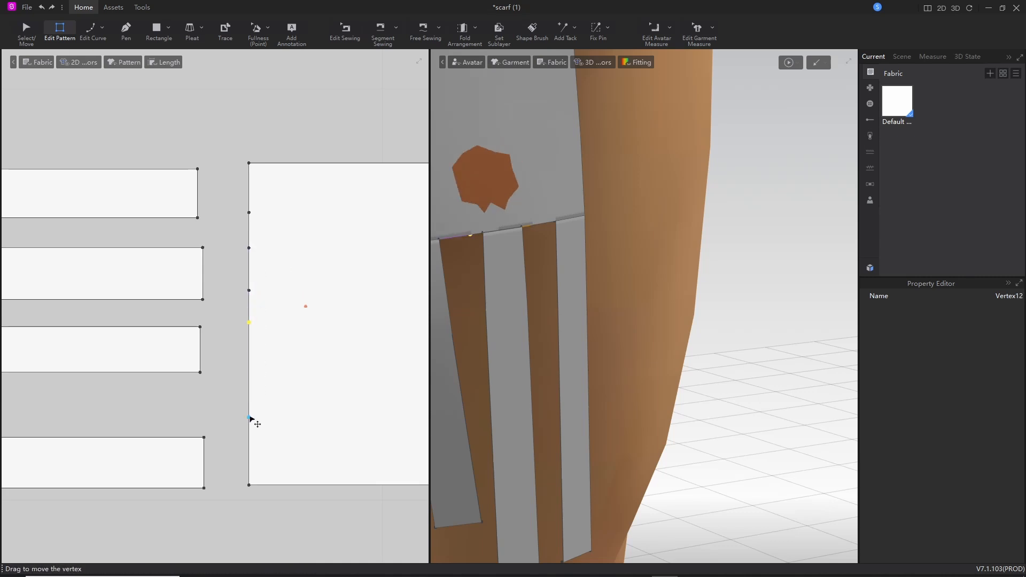
mouse_move(249, 359)
left_mouse_down()
mouse_move(251, 381)
mouse_move(249, 370)
left_mouse_up()
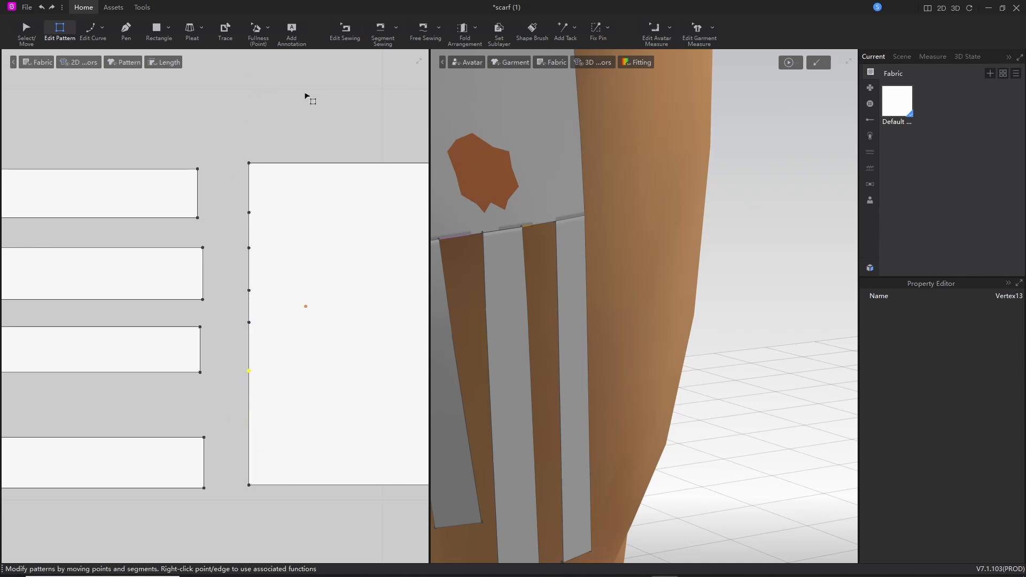
Step: Add a curve point about 1.6 cm above the lower corner of the scarf's short edge and convert it to an end point
left_click(91, 30)
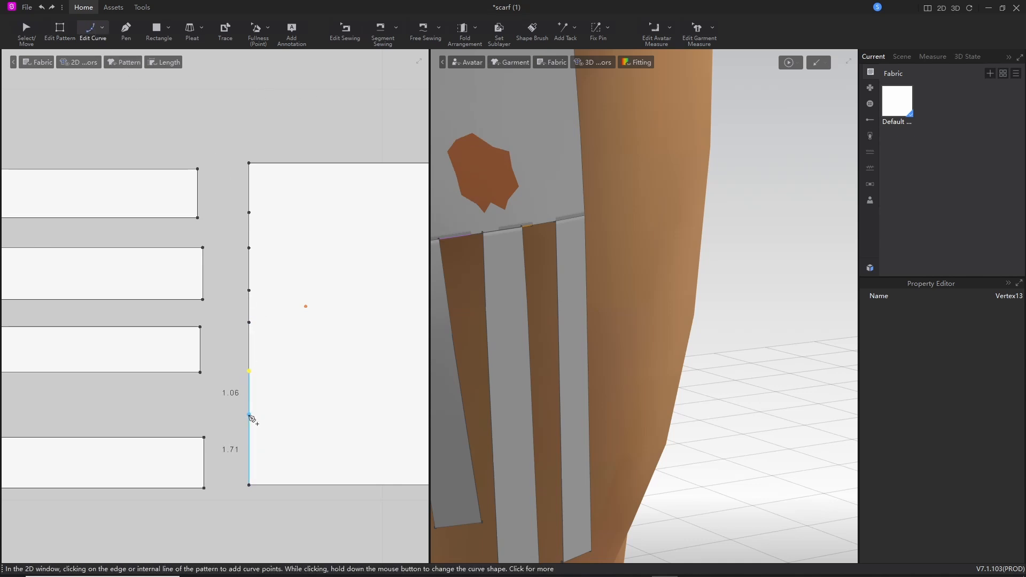
left_click(248, 421)
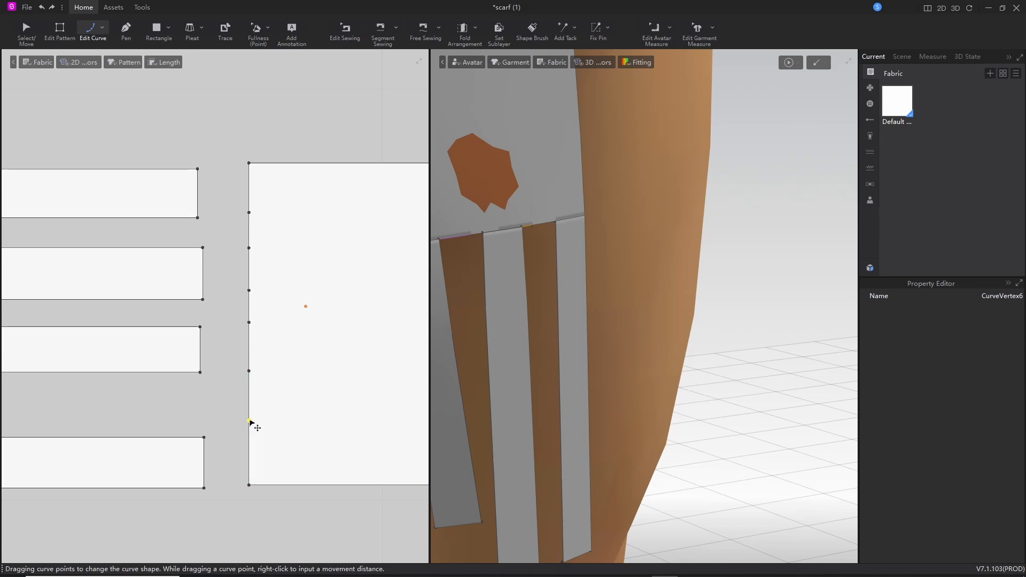
right_click(251, 422)
left_click(281, 464)
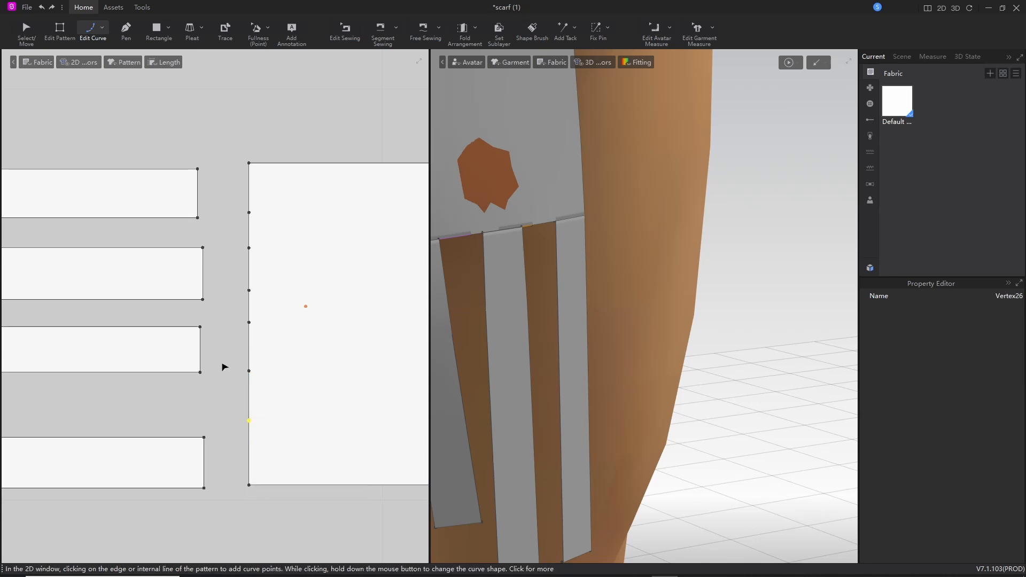
Step: Delete the seam between the lowest strip and the scarf's short edge
left_click(344, 29)
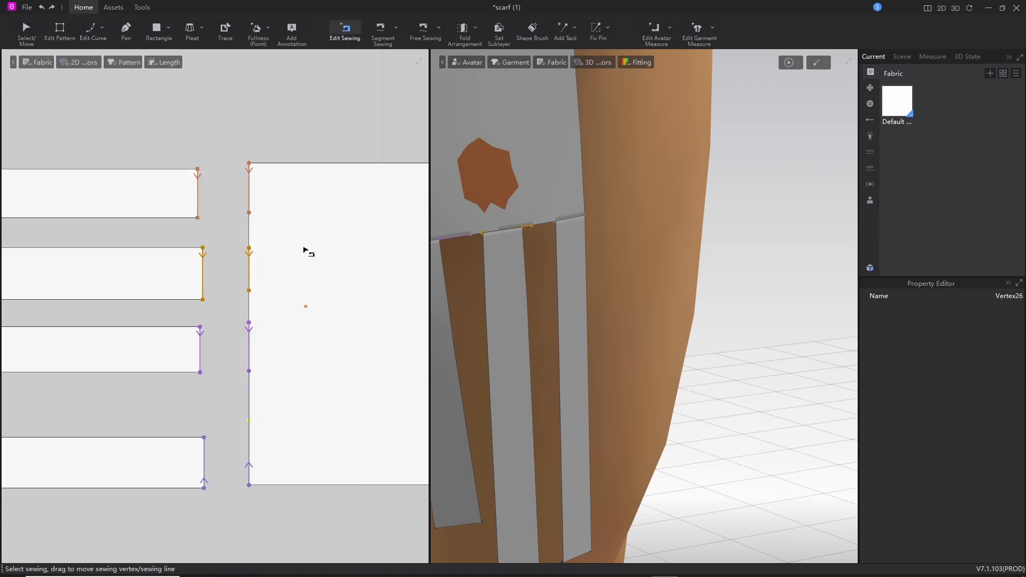
left_click(205, 459)
right_click(204, 459)
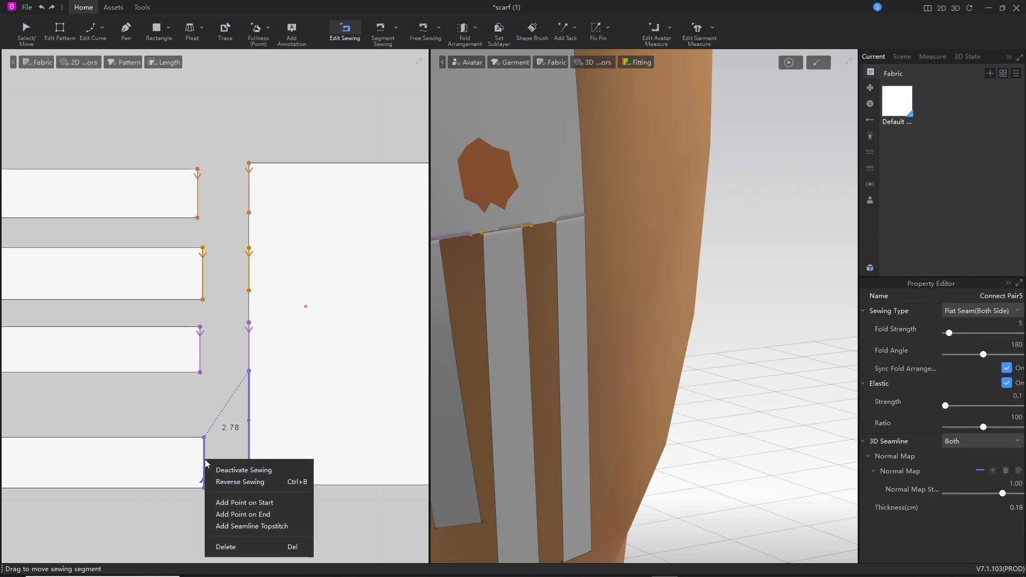
left_click(232, 544)
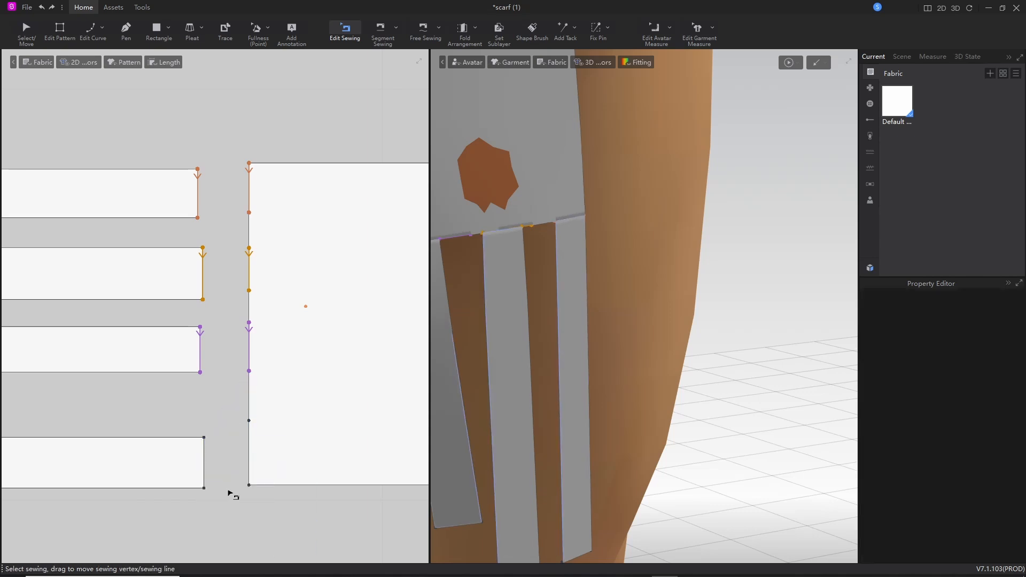
Step: Sew the lowest strip's short edge to the new lowest segment of the scarf's short edge with Segment Sewing
left_click(381, 33)
left_click(205, 469)
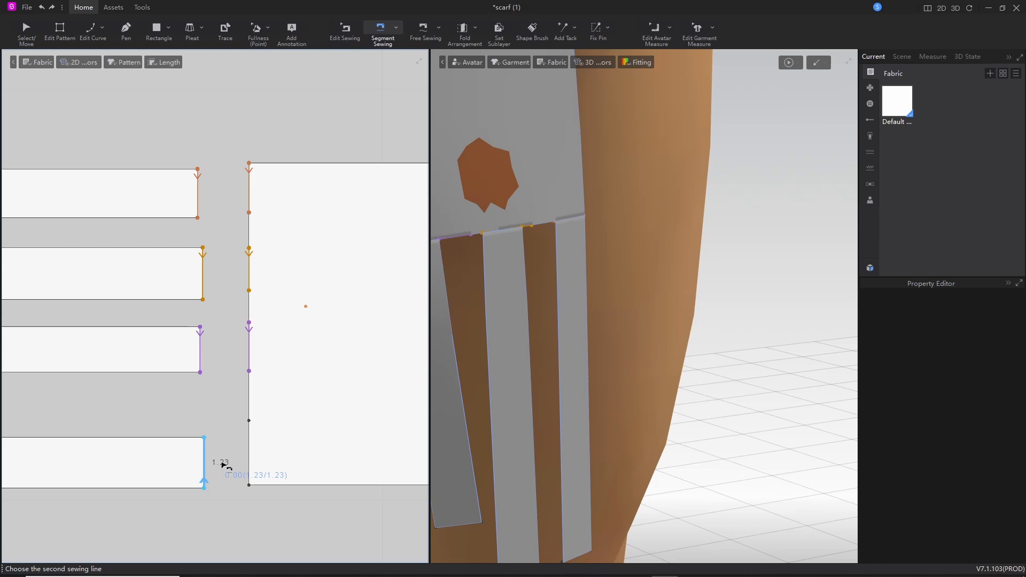
left_click(251, 457)
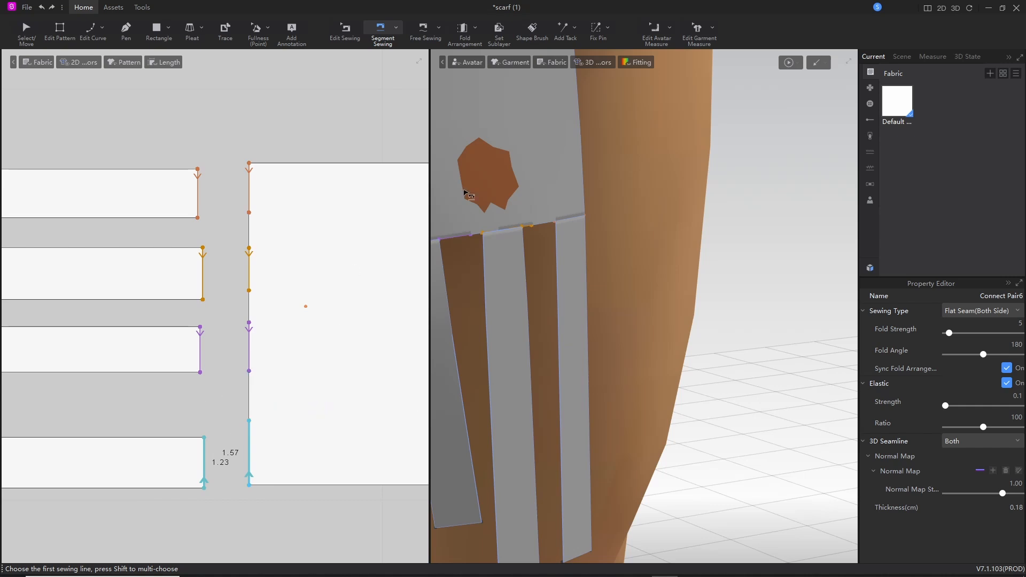
Step: Simulate the scarf with all four strips attached and inspect the tassels and the full drape on the avatar
left_click(789, 63)
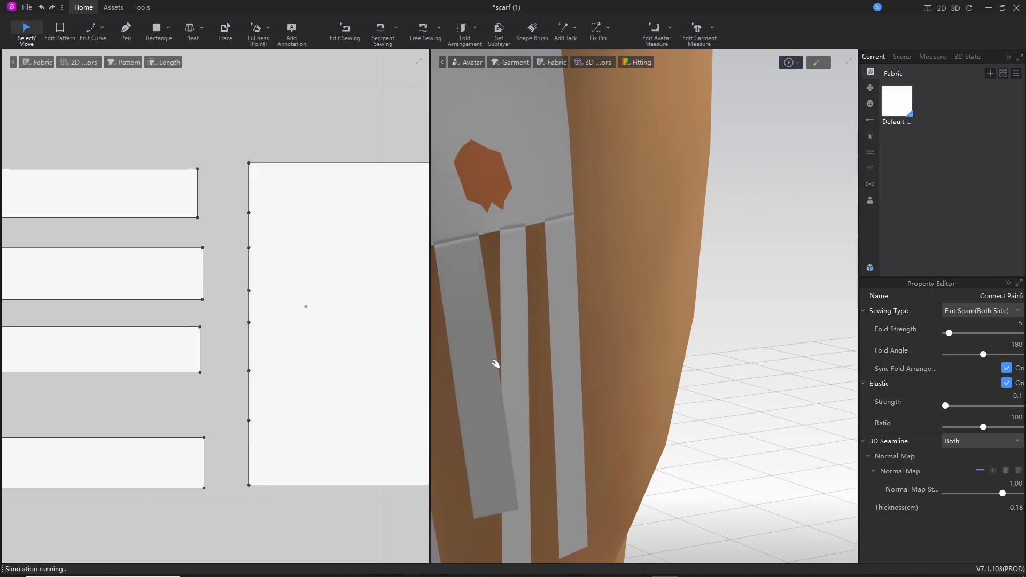
middle_click_drag(532, 360, 689, 306)
right_click_drag(720, 357, 688, 360)
scroll(688, 360, "down", 3)
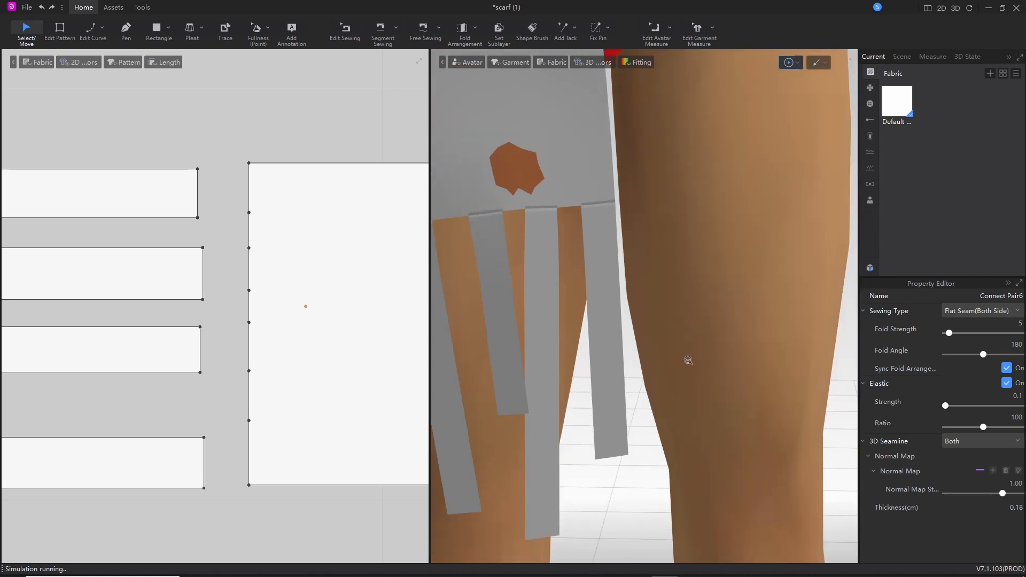
scroll(630, 354, "down", 5)
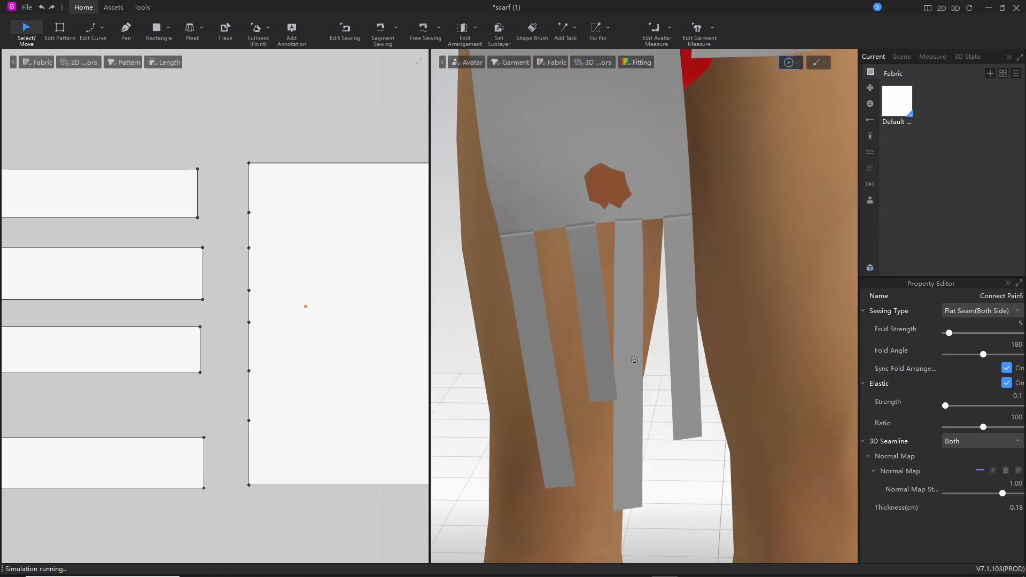
scroll(637, 361, "down", 5)
middle_click_drag(638, 211, 615, 306)
scroll(375, 262, "up", 1)
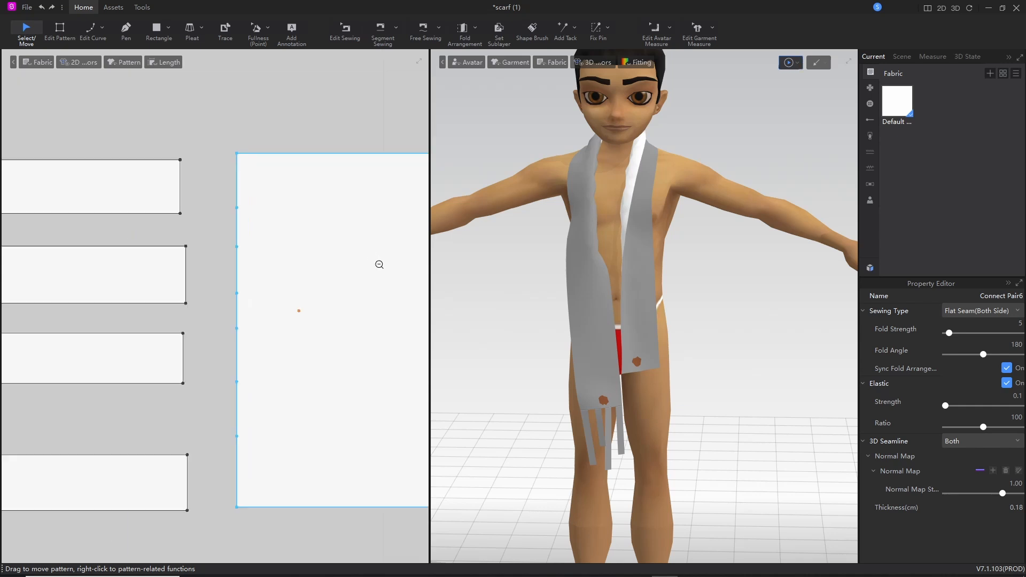
Step: Draw four narrow horizontal fringe rectangles, about 1.1 to 1.3 wide, beside the scarf pattern's unfringed right end
scroll(384, 282, "down", 4)
scroll(194, 309, "up", 6)
mouse_move(352, 294)
middle_mouse_down()
mouse_move(98, 294)
mouse_move(182, 290)
mouse_move(115, 293)
middle_mouse_up()
middle_click_drag(321, 287, 279, 282)
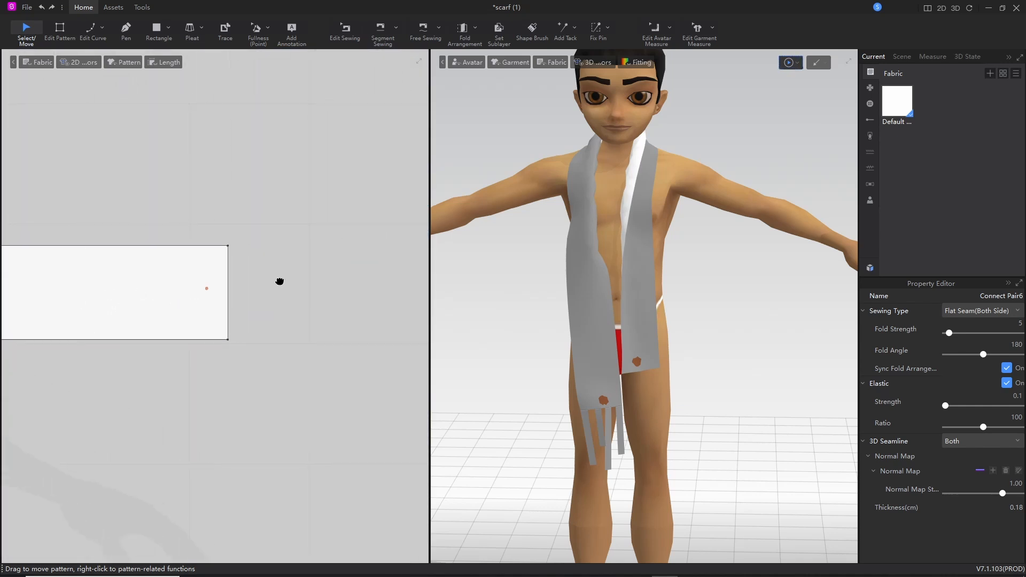
scroll(280, 281, "down", 4)
scroll(279, 282, "up", 7)
middle_click_drag(208, 282, 221, 257)
scroll(252, 277, "up", 2)
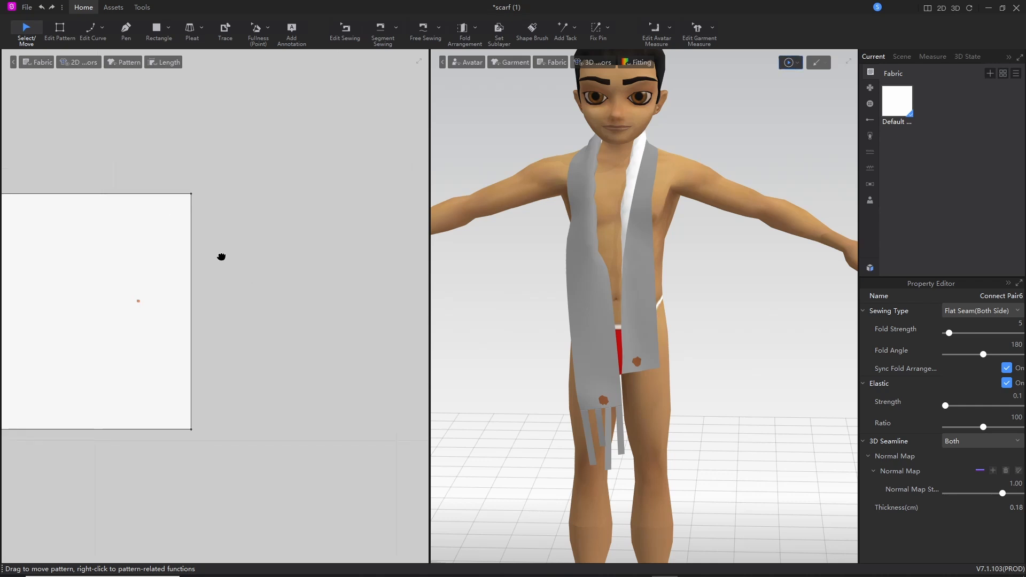
left_click(156, 30)
left_click_drag(224, 216, 215, 197)
left_click_drag(278, 236, 405, 228)
left_click_drag(219, 286, 422, 286)
left_click_drag(213, 332, 426, 367)
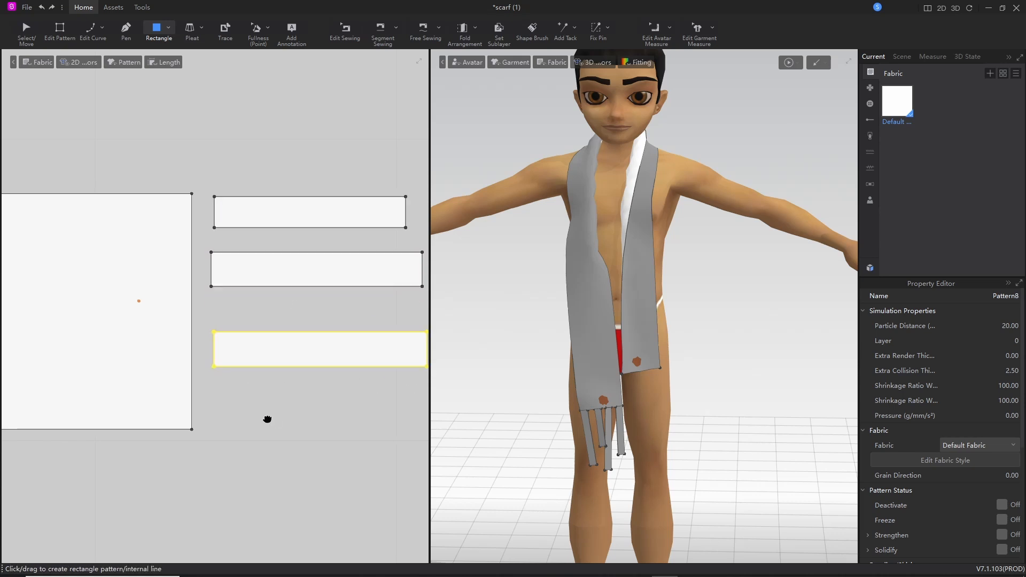
right_click_drag(261, 414, 192, 401)
left_click_drag(139, 375, 404, 414)
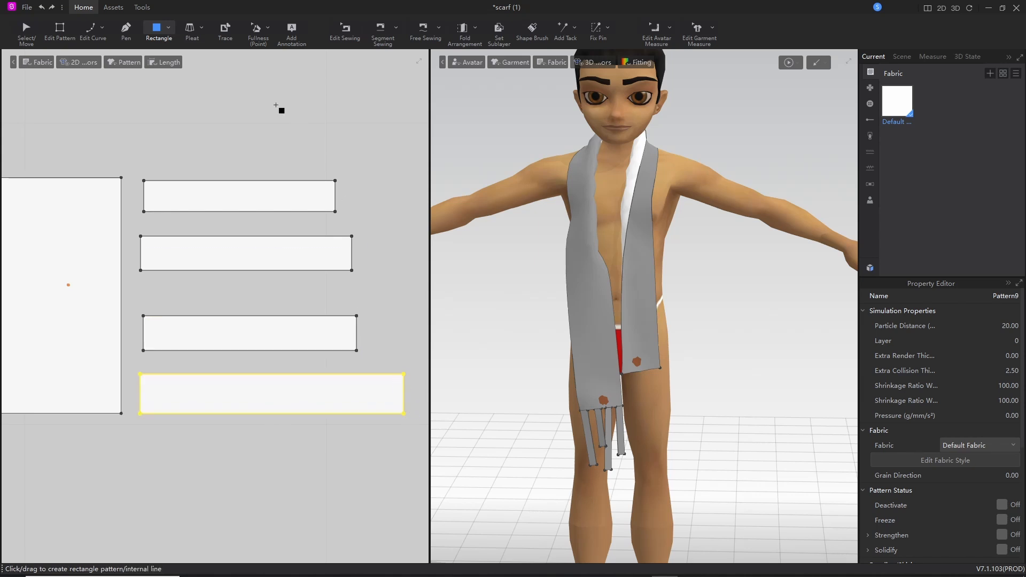
Step: Add three end points on the scarf's right edge, level with the first strip's lower corner and the second strip's two corners
left_click(92, 29)
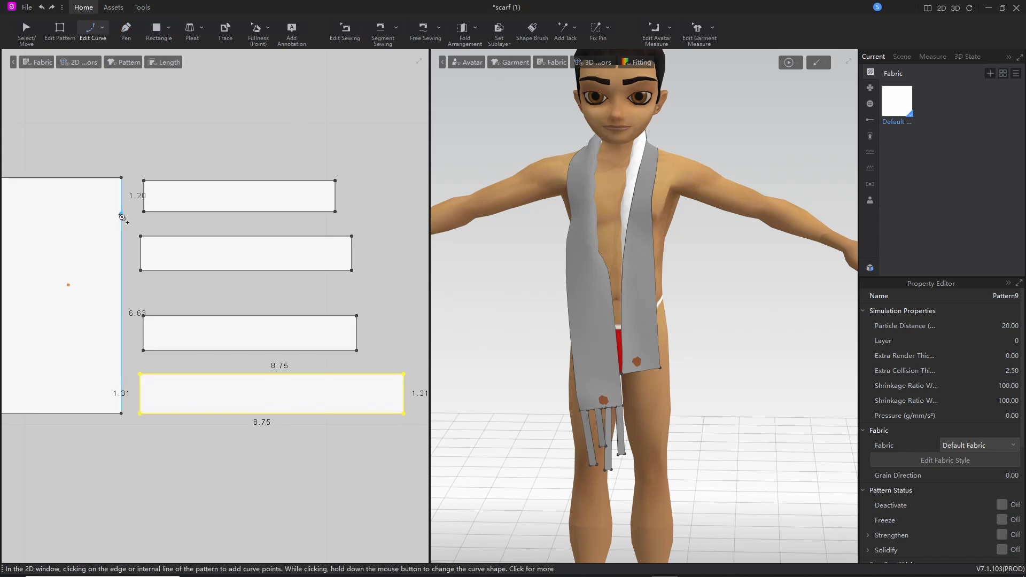
left_click(121, 211)
right_click(121, 211)
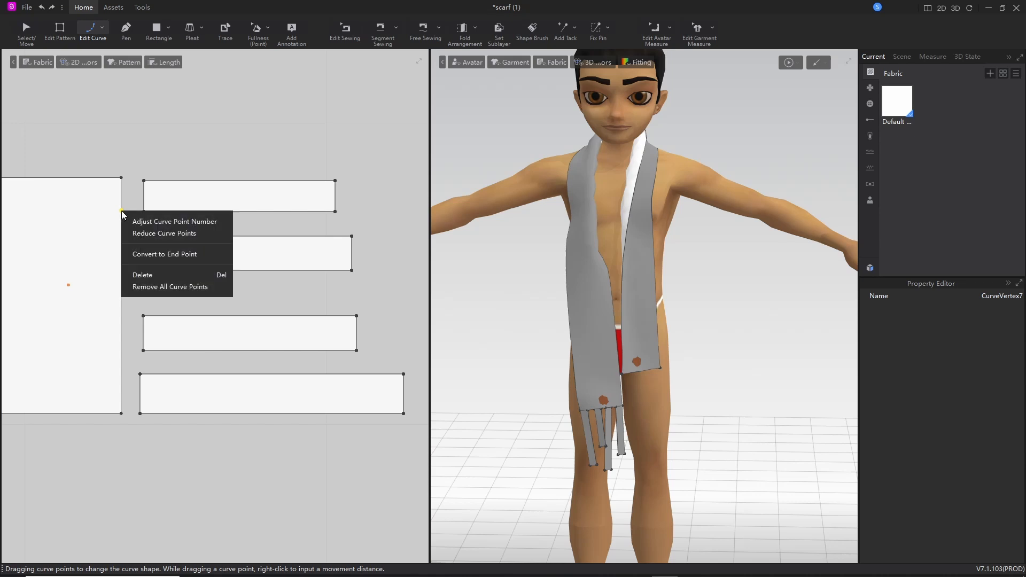
left_click(143, 255)
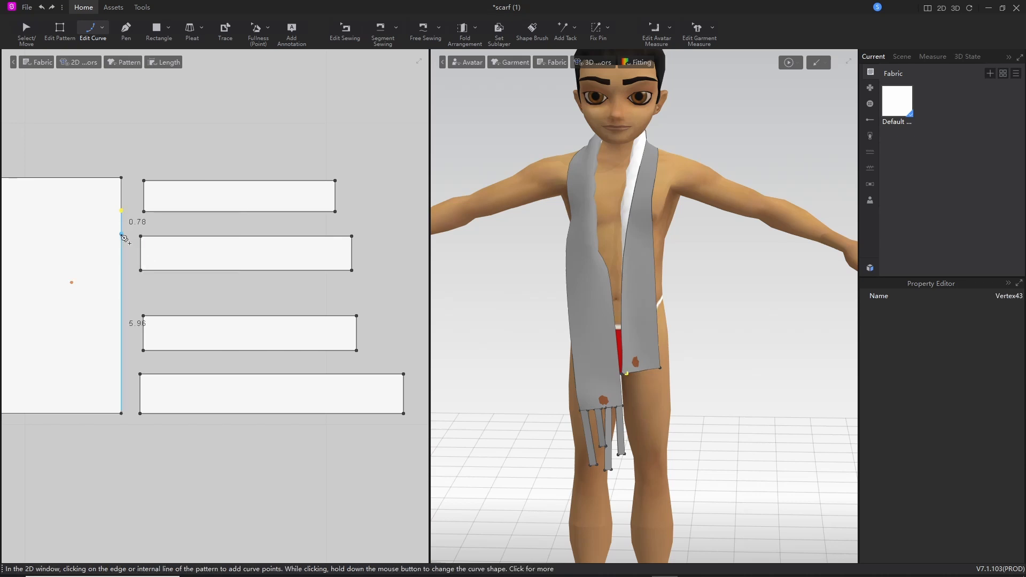
left_click(121, 237)
right_click(121, 237)
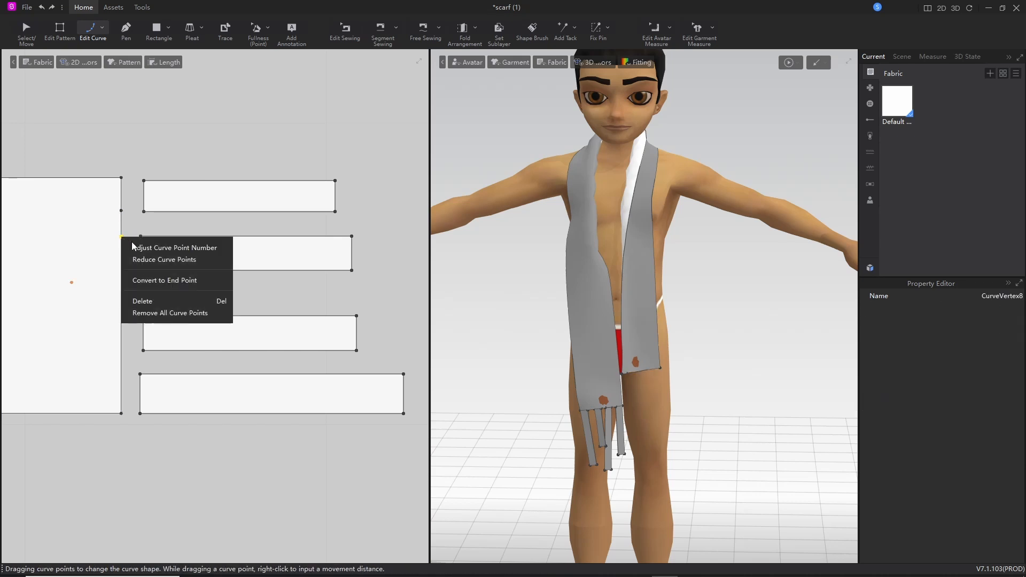
left_click(148, 280)
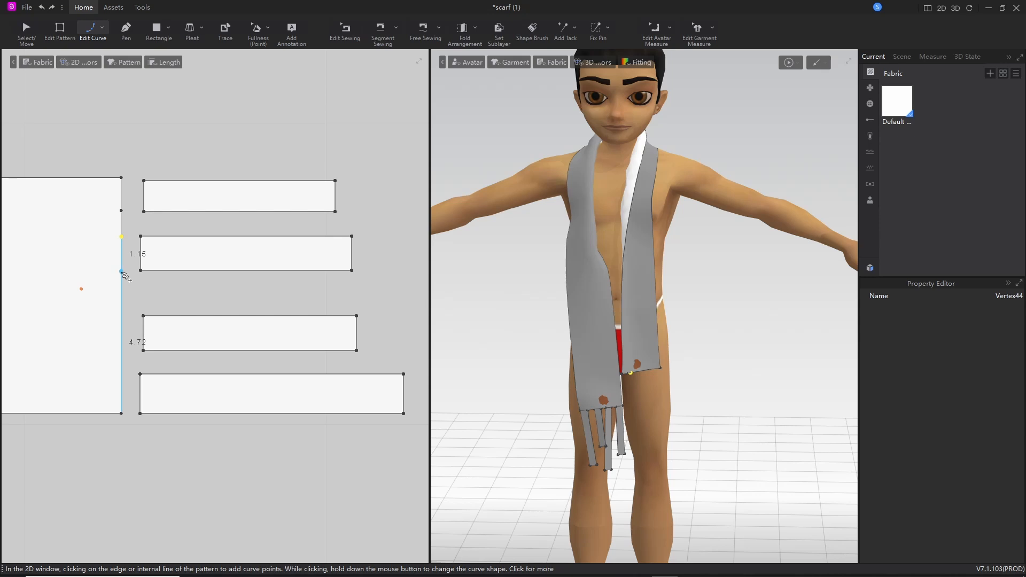
left_click(121, 272)
right_click(122, 271)
left_click(149, 312)
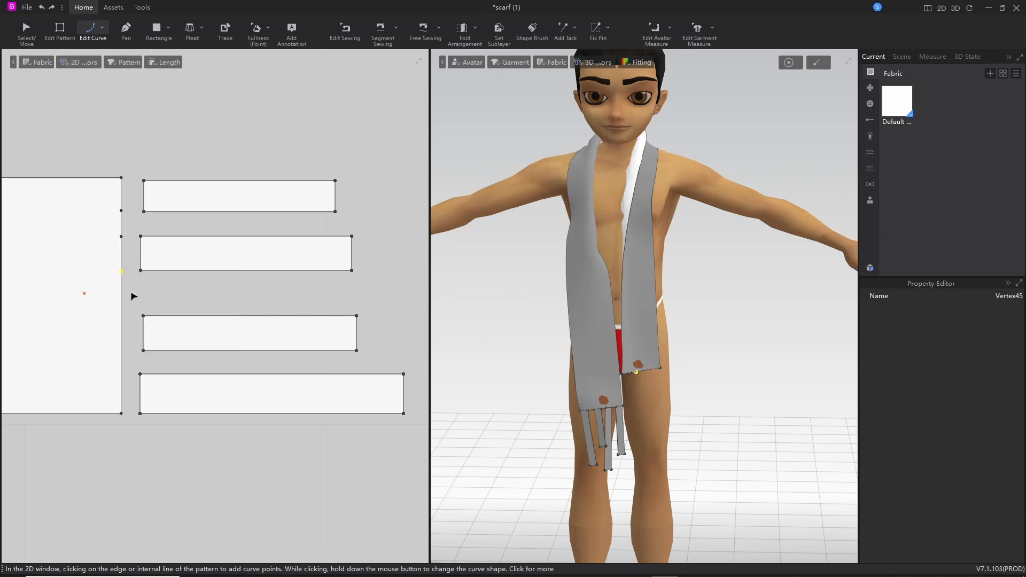
Step: Add three more end points on that edge, level with the third strip's two corners and the fourth strip's upper corner
left_click(121, 316)
right_click(122, 316)
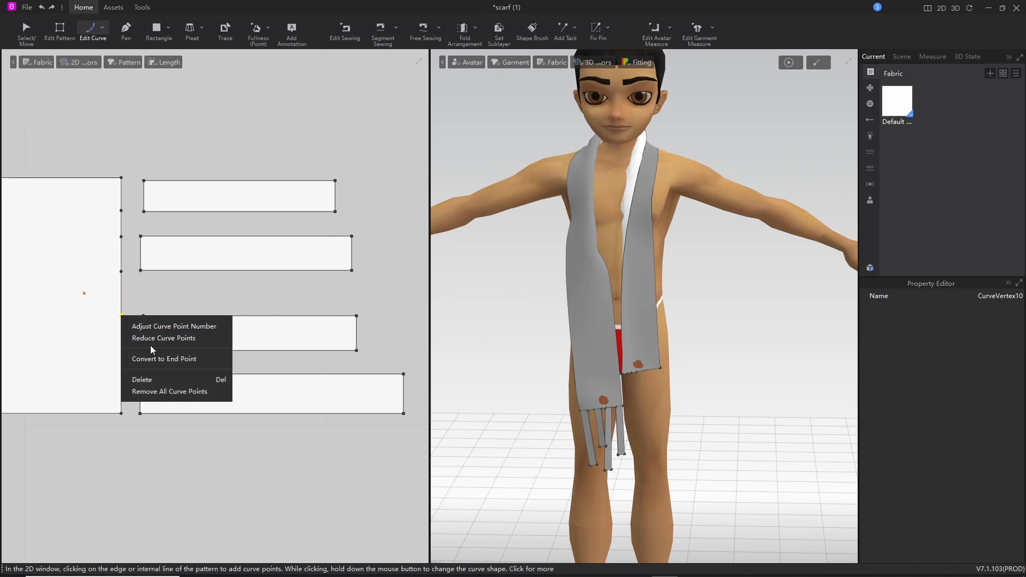
left_click(150, 357)
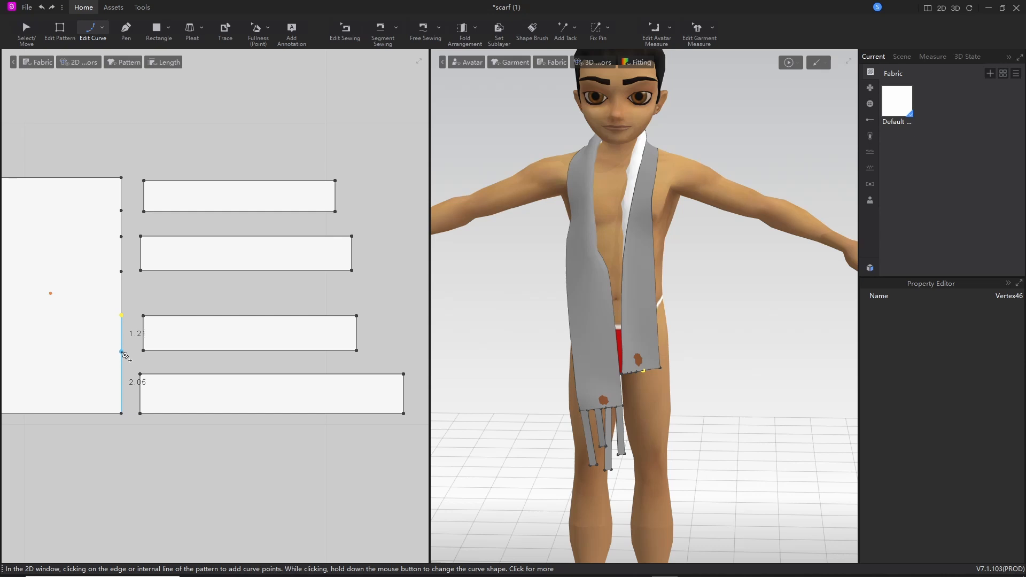
right_click(121, 352)
left_click(145, 396)
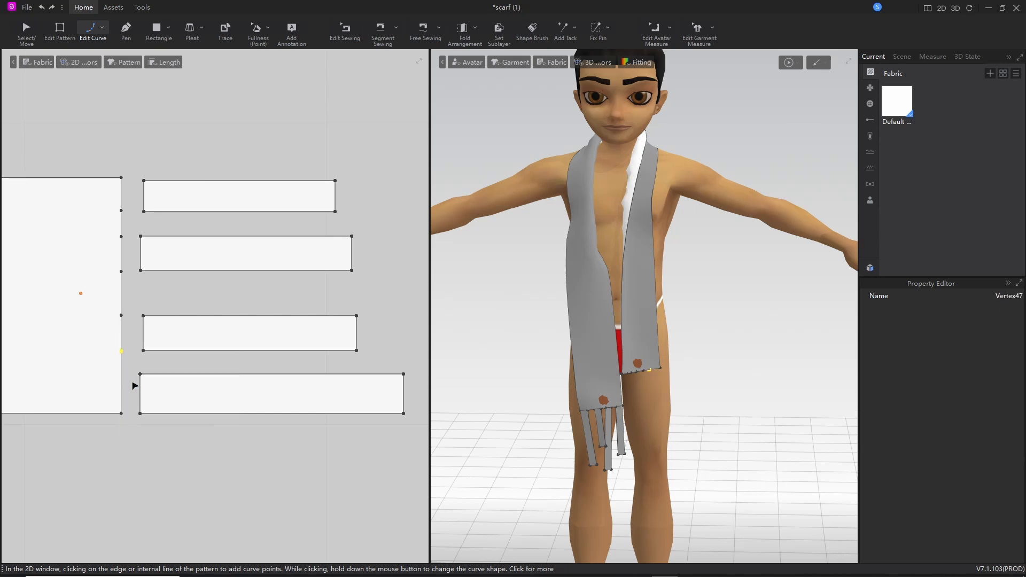
right_click(122, 375)
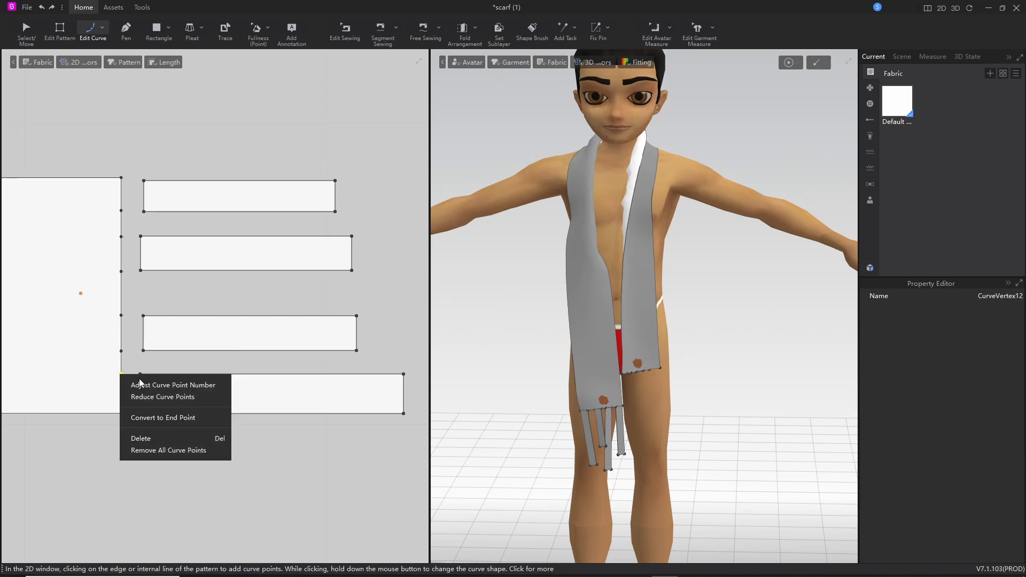
left_click(145, 419)
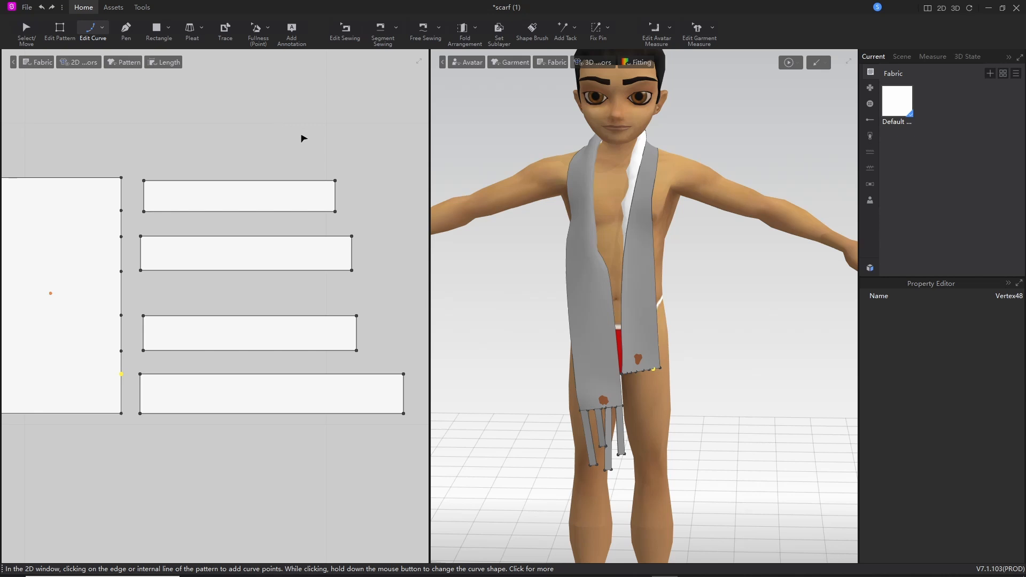
Step: Sew the left short edge of each of the four new strips to its matching segment on the scarf's right end with Segment Sewing
left_click(381, 24)
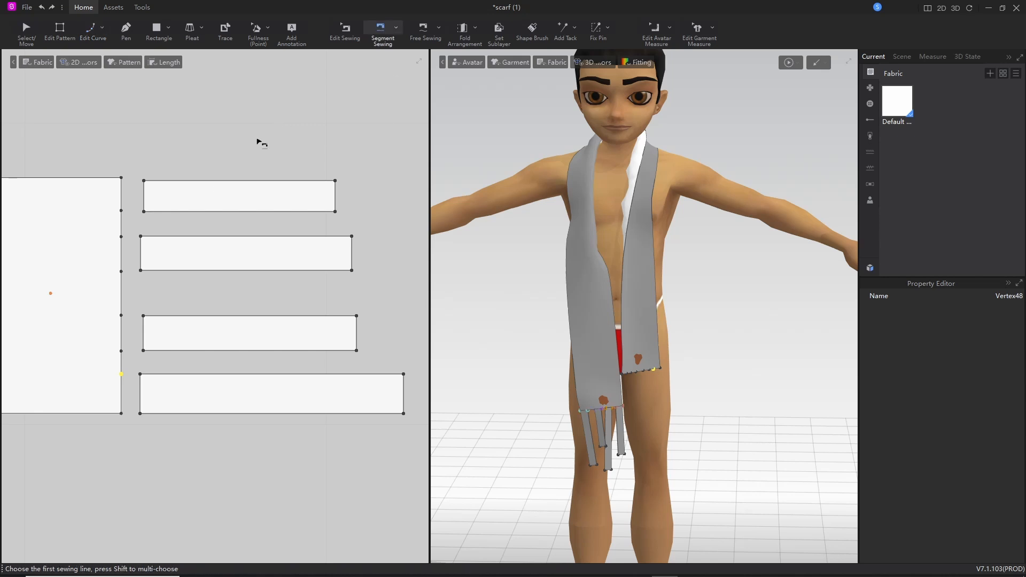
left_click(143, 198)
left_click(121, 195)
left_click(141, 257)
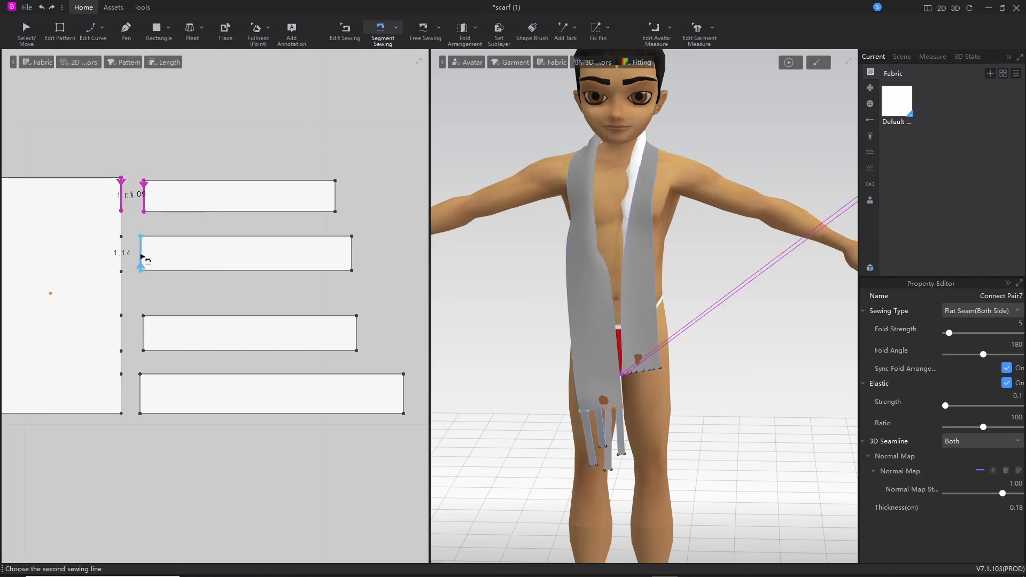
left_click(123, 258)
left_click(143, 336)
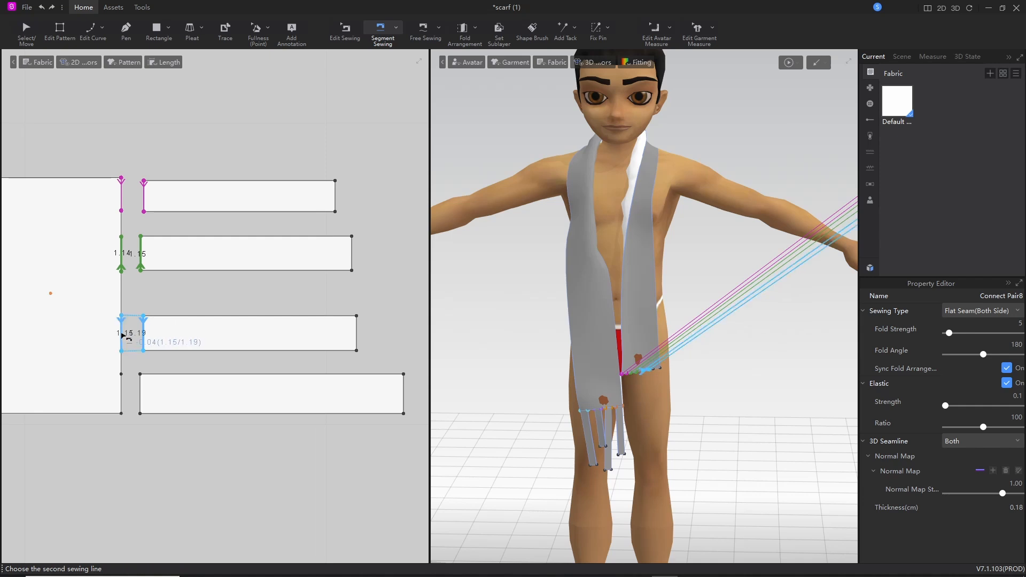
left_click(122, 332)
left_click(142, 384)
left_click(122, 392)
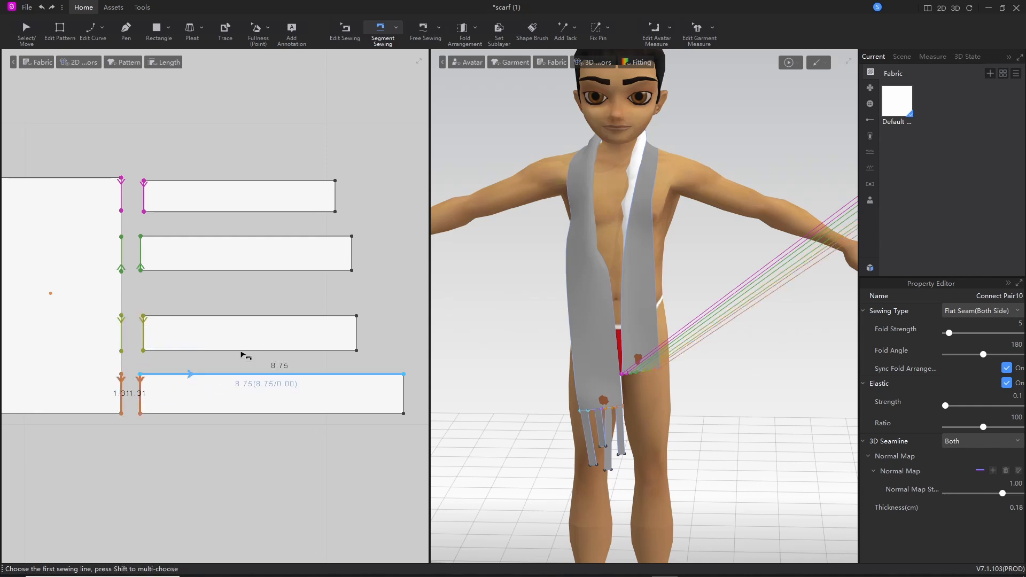
Step: Simulate the garment to stitch on the new fringe, and check both fringed ends on the avatar and in the 2D pattern
left_click(789, 62)
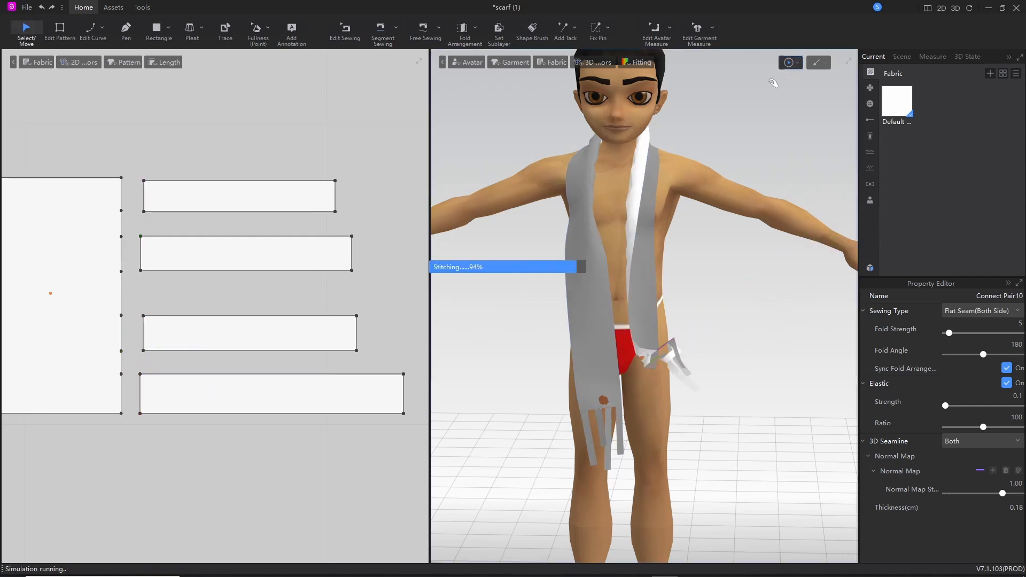
right_click_drag(616, 434, 593, 441)
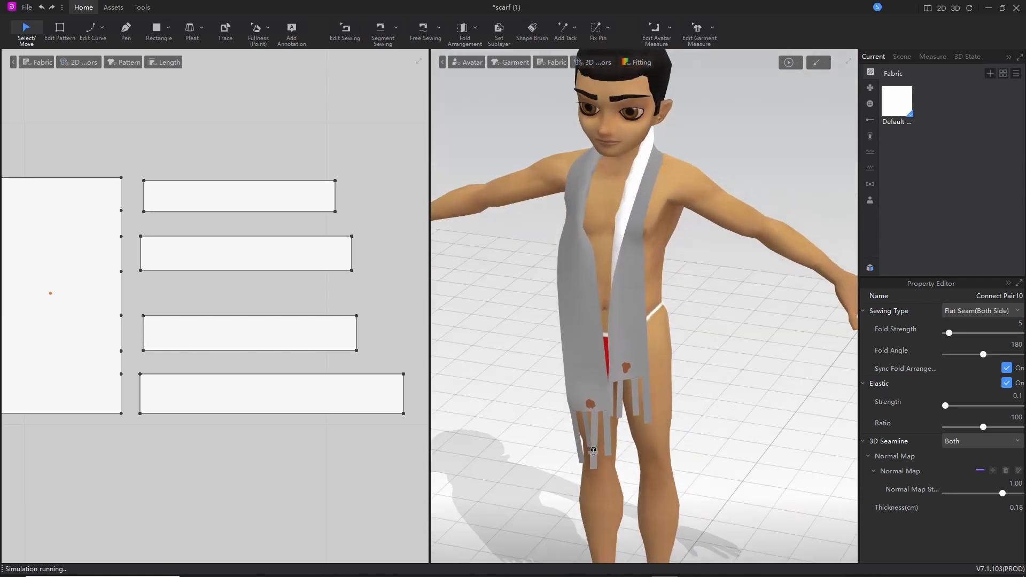
middle_click_drag(594, 440, 594, 370)
scroll(594, 370, "down", 3)
scroll(596, 363, "up", 6)
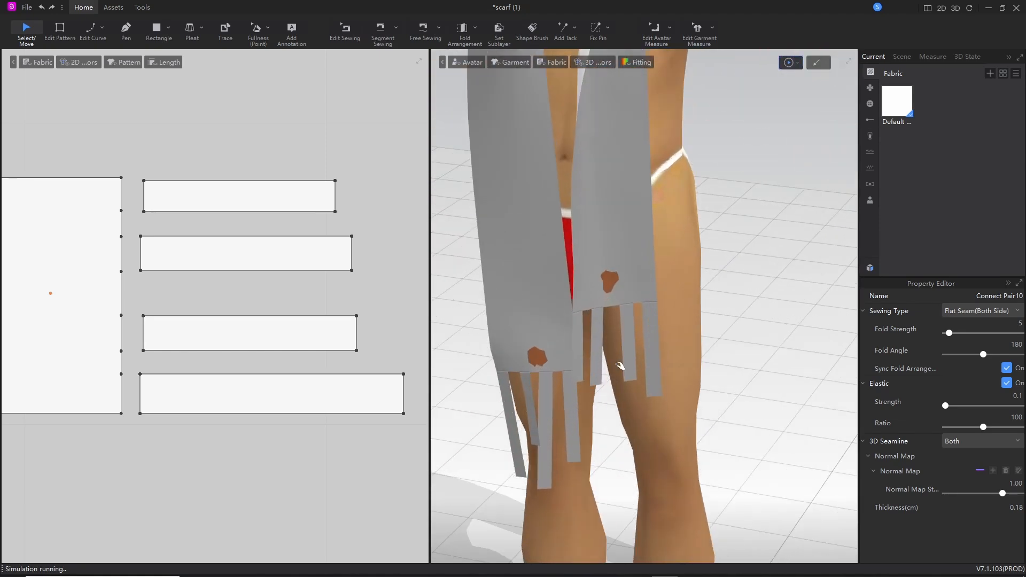
right_click_drag(597, 354, 599, 385)
scroll(599, 385, "up", 3)
scroll(598, 385, "down", 5)
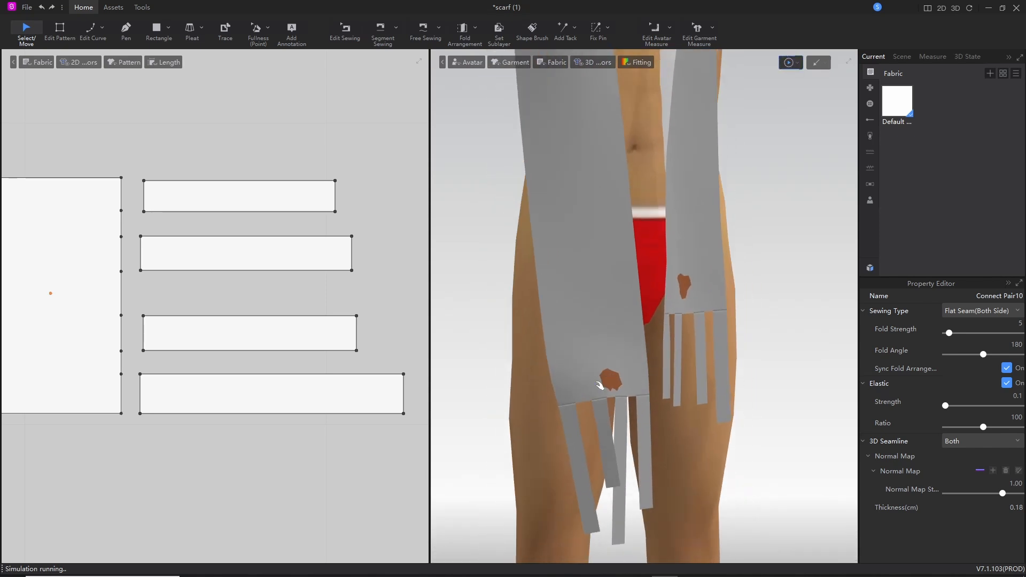
middle_click_drag(660, 161, 659, 299)
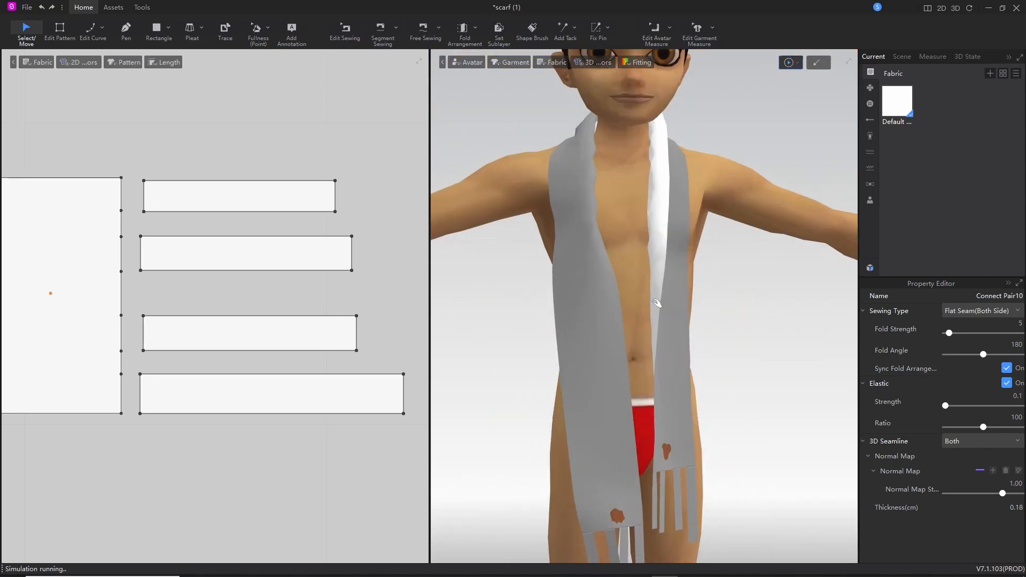
scroll(176, 270, "up", 2)
scroll(176, 275, "down", 5)
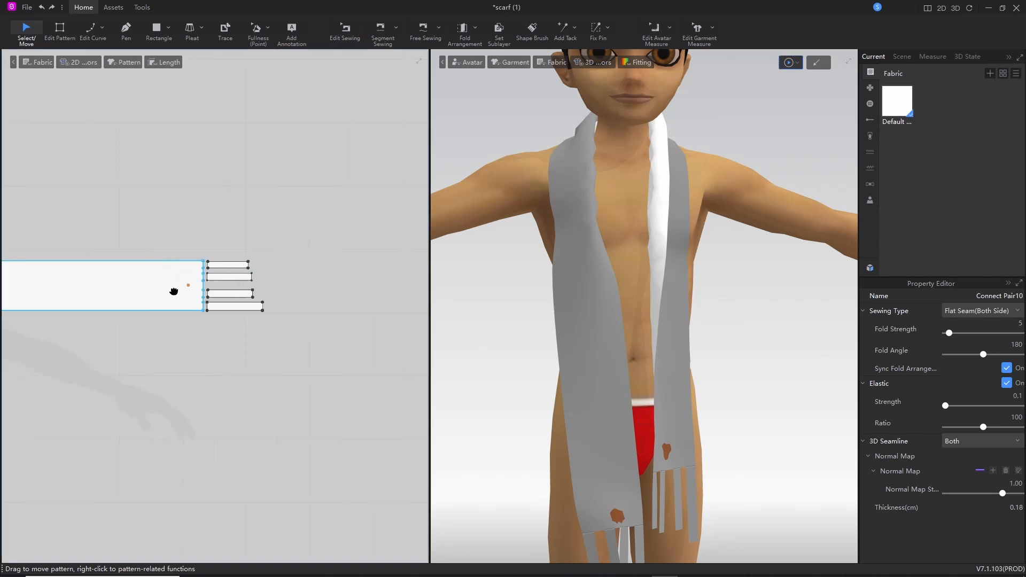
middle_click_drag(173, 291, 345, 280)
scroll(299, 280, "up", 2)
scroll(301, 281, "down", 5)
middle_click_drag(227, 285, 319, 282)
scroll(251, 293, "down", 3)
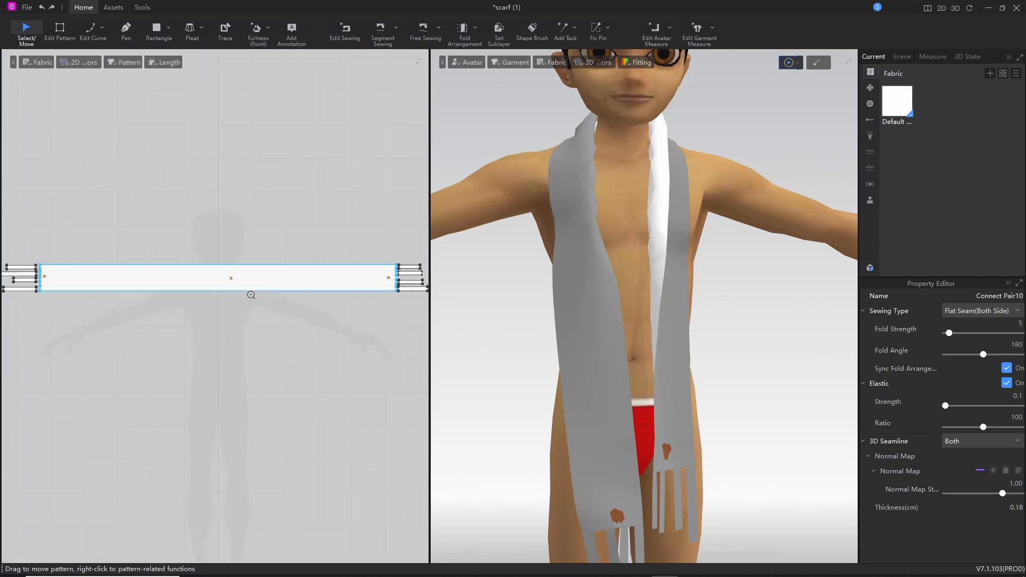
Step: Save the project as a new file named scarf (2).sproj in the Style3D folder
left_click(28, 9)
mouse_move(59, 90)
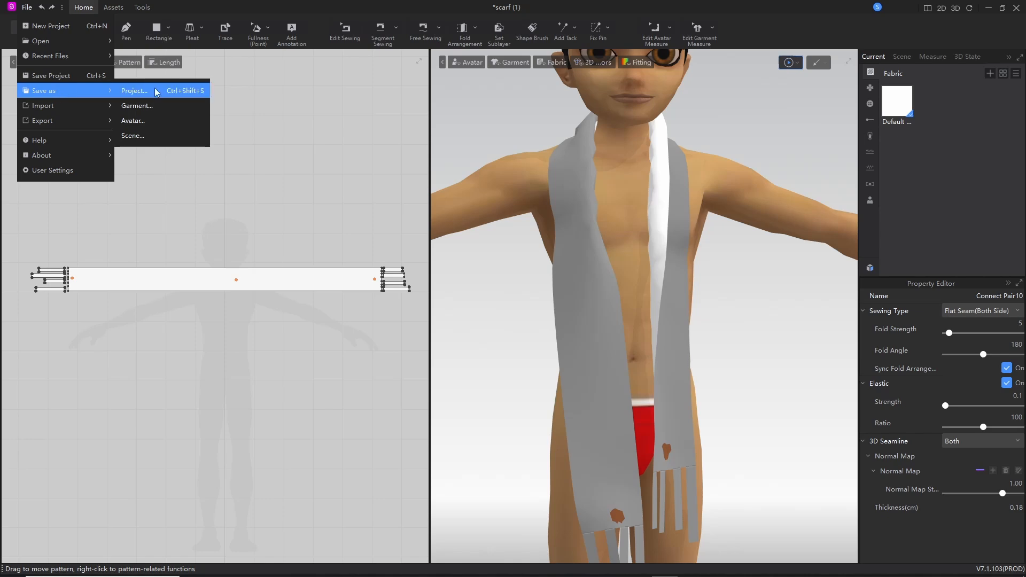
left_click(135, 91)
left_click(306, 433)
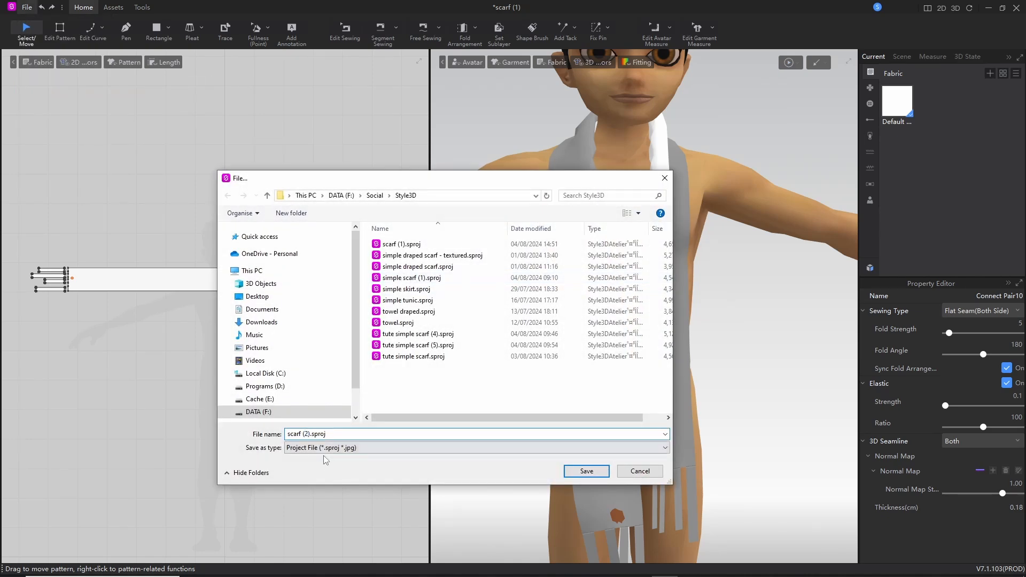
key("Return")
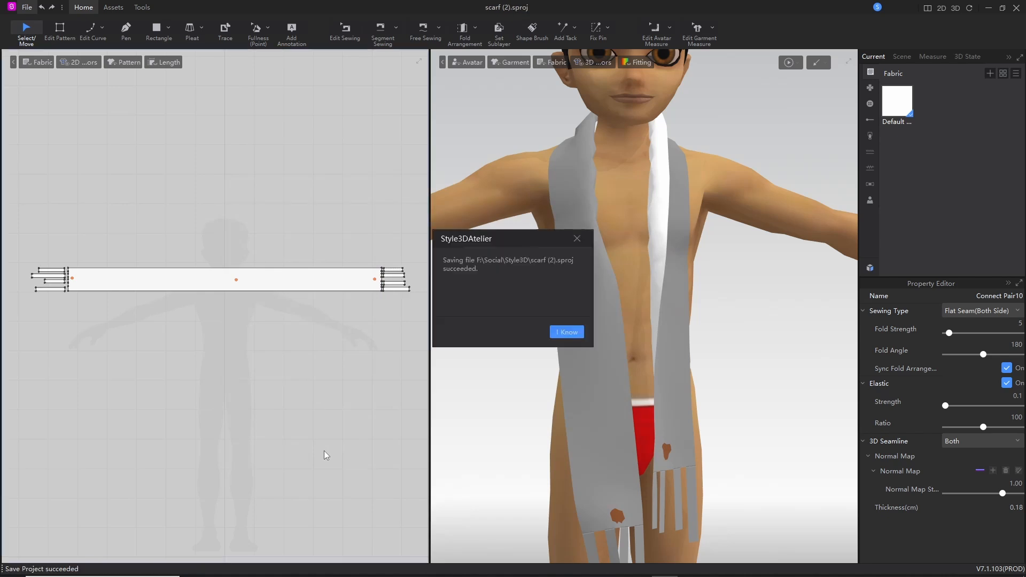
left_click(566, 332)
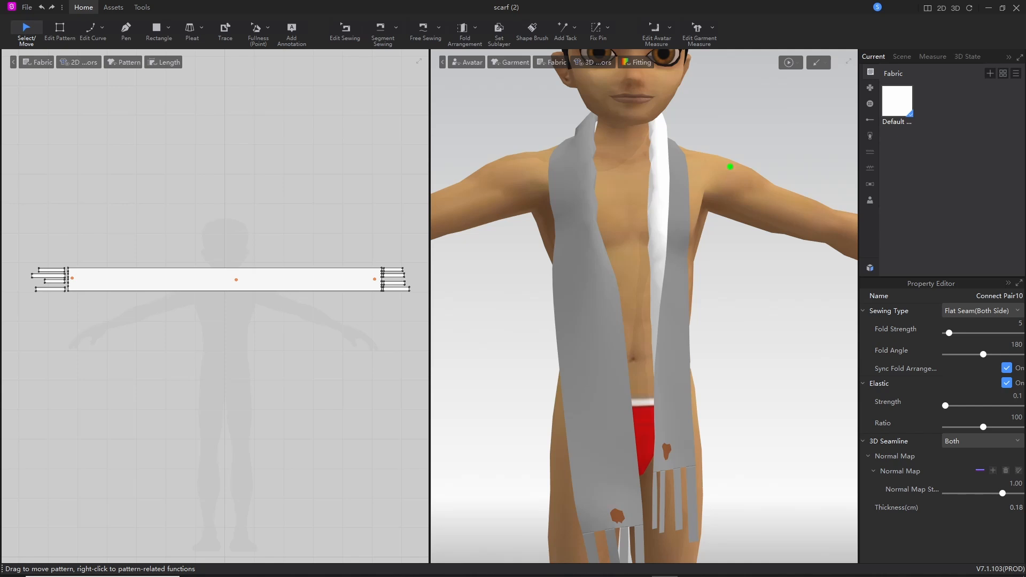
mouse_move(602, 167)
left_mouse_down()
mouse_move(825, 221)
mouse_move(459, 206)
left_mouse_up()
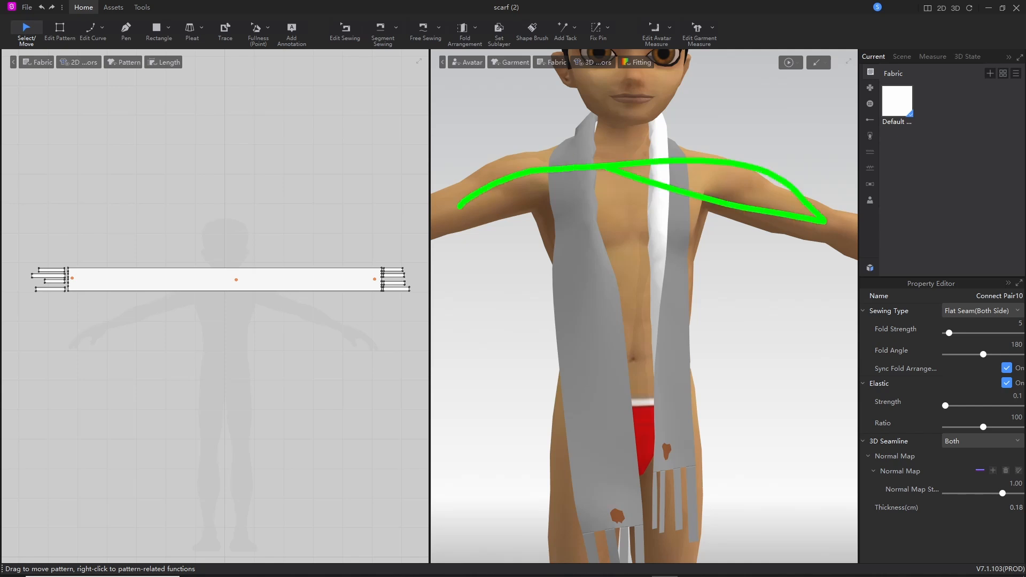
key("Escape")
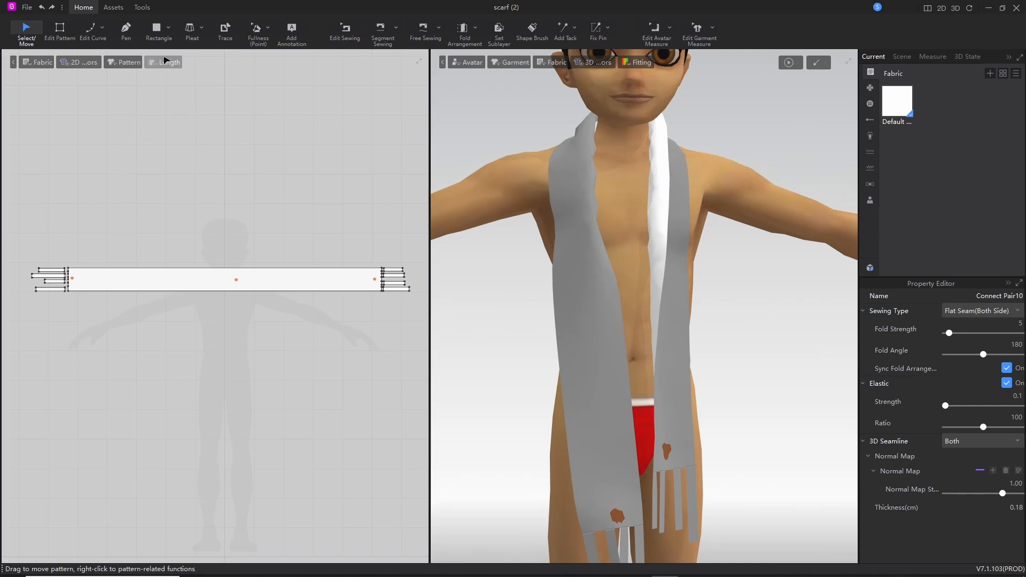
key("ctrl+2")
mouse_move(156, 16)
left_mouse_down()
mouse_move(181, 44)
mouse_move(147, 14)
left_mouse_up()
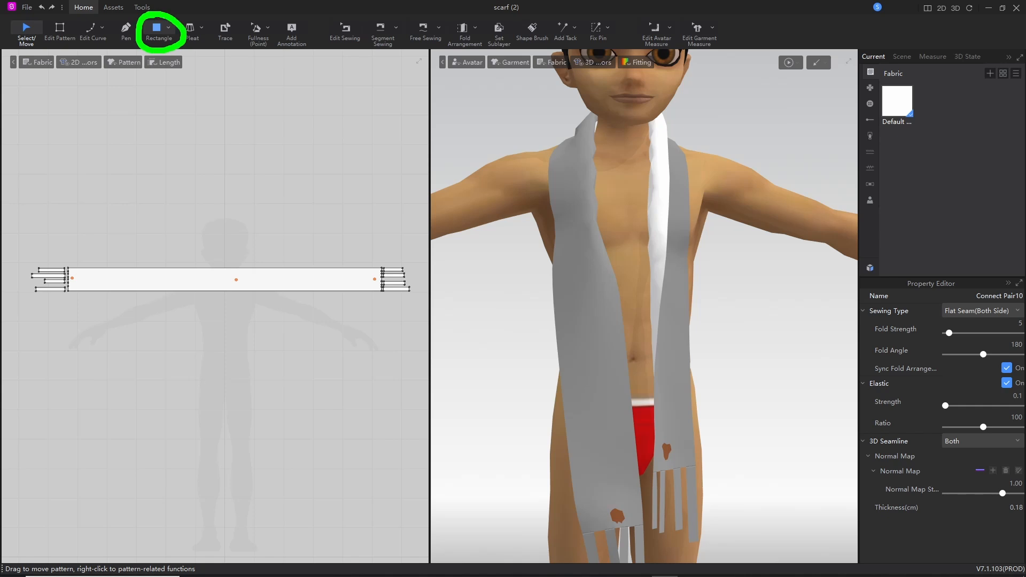
mouse_move(31, 255)
left_mouse_down()
mouse_move(109, 318)
mouse_move(409, 310)
mouse_move(144, 246)
mouse_move(27, 247)
left_mouse_up()
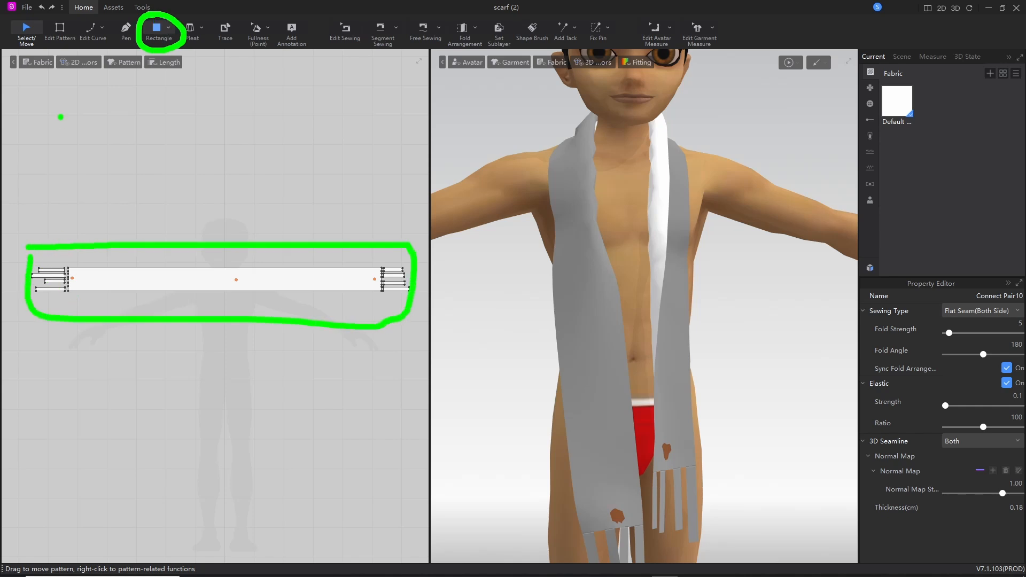
key("Escape")
left_click(156, 31)
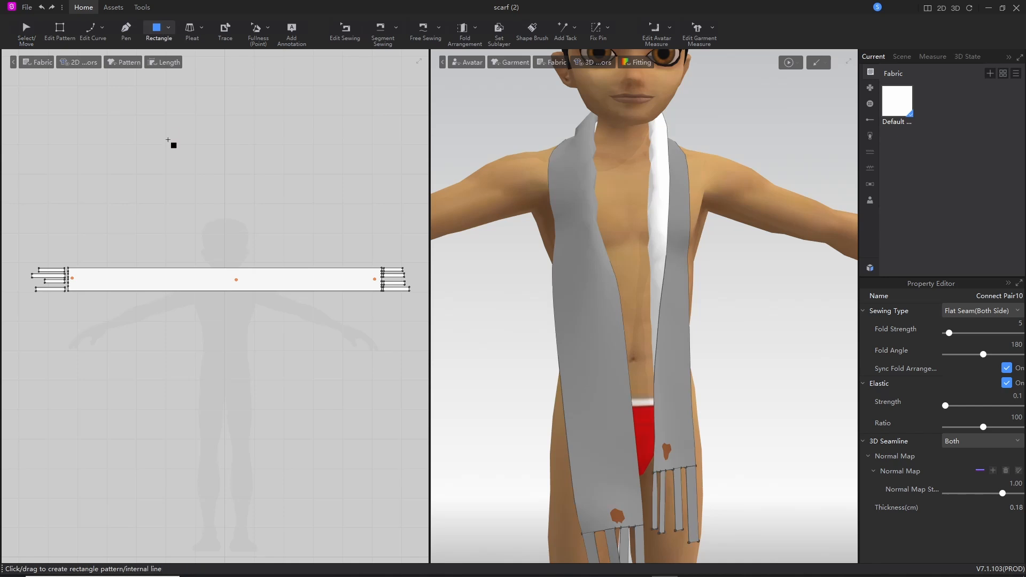
mouse_move(777, 59)
left_mouse_down()
mouse_move(812, 82)
mouse_move(773, 56)
left_mouse_up()
left_click_drag(521, 135, 722, 129)
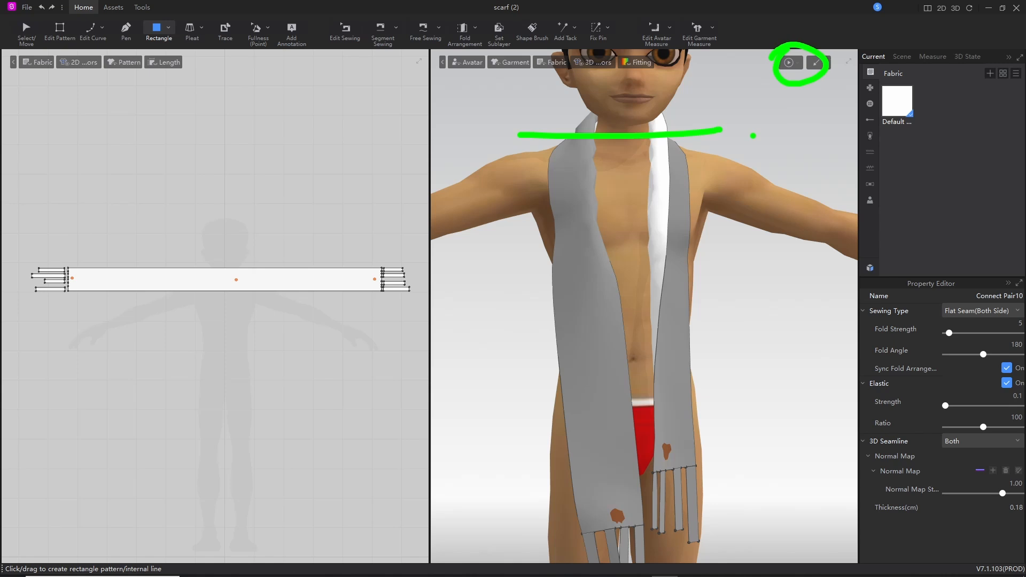
key("Escape")
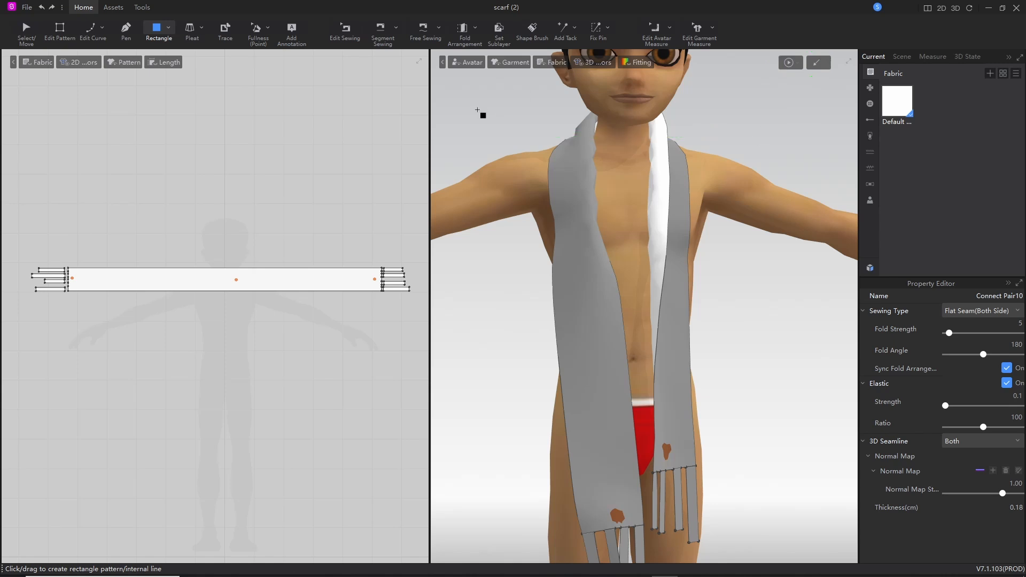
mouse_move(599, 13)
left_mouse_down()
mouse_move(628, 53)
mouse_move(597, 13)
left_mouse_up()
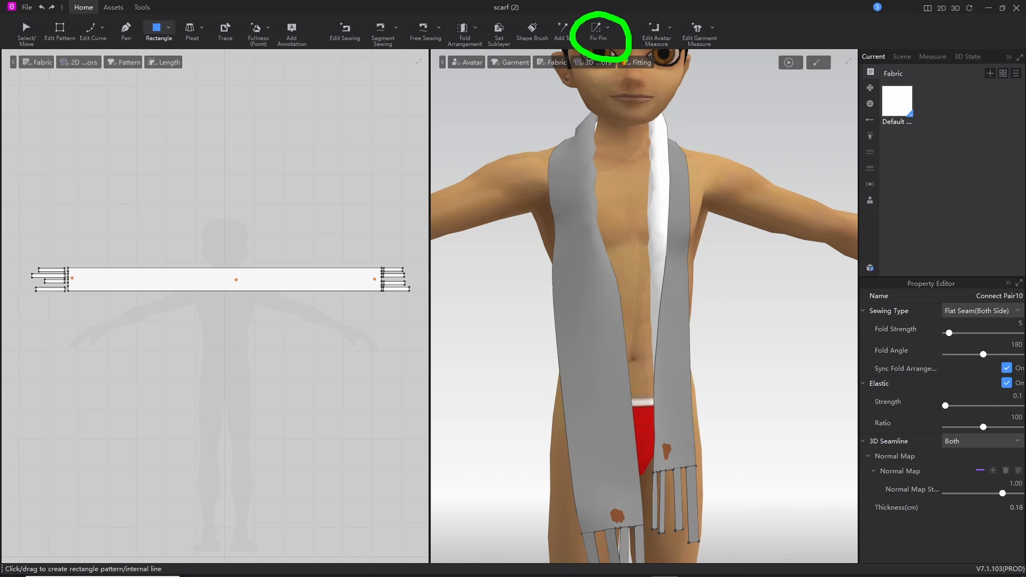
left_click_drag(597, 513, 606, 496)
left_click_drag(661, 433, 691, 447)
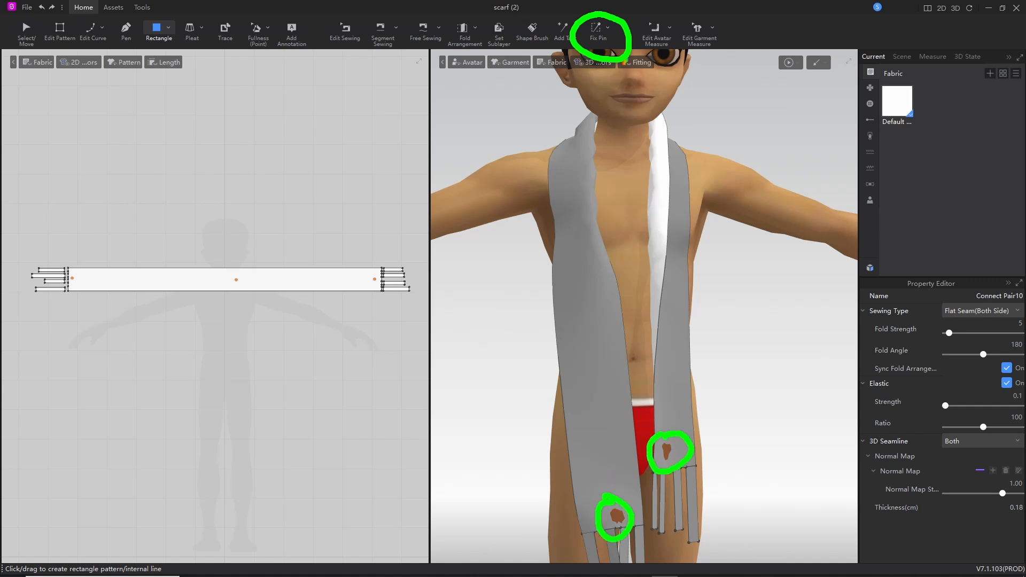
Step: Examine the fixed pins, neck drape and fringed ends of the scarf on the avatar from behind and from the front
mouse_move(703, 451)
right_mouse_down()
mouse_move(735, 417)
mouse_move(778, 412)
mouse_move(589, 419)
mouse_move(648, 360)
right_mouse_up()
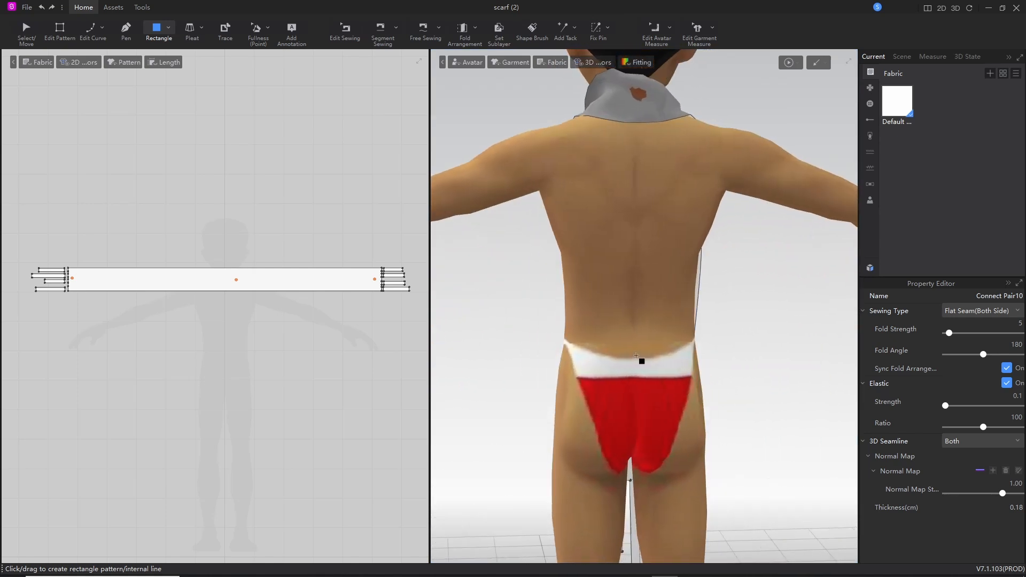
left_click_drag(788, 43, 816, 56)
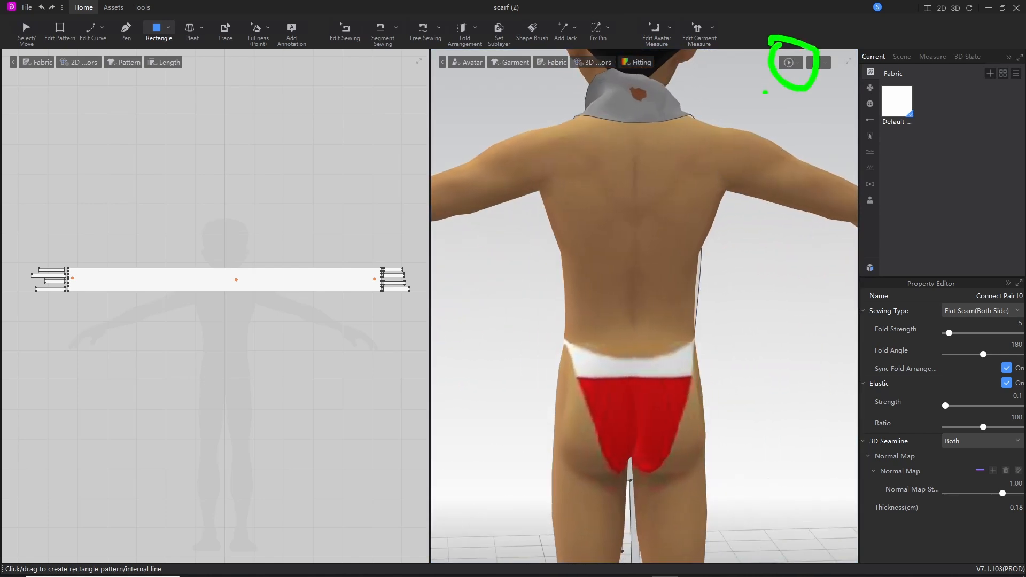
mouse_move(550, 374)
right_mouse_down()
mouse_move(567, 378)
mouse_move(545, 395)
mouse_move(752, 401)
right_mouse_up()
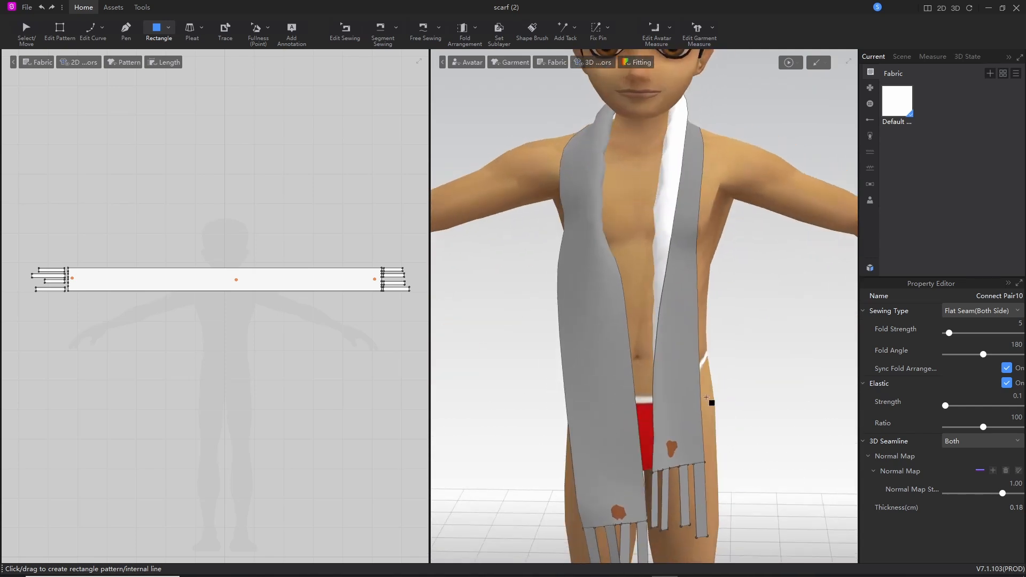
middle_click_drag(664, 426, 648, 364)
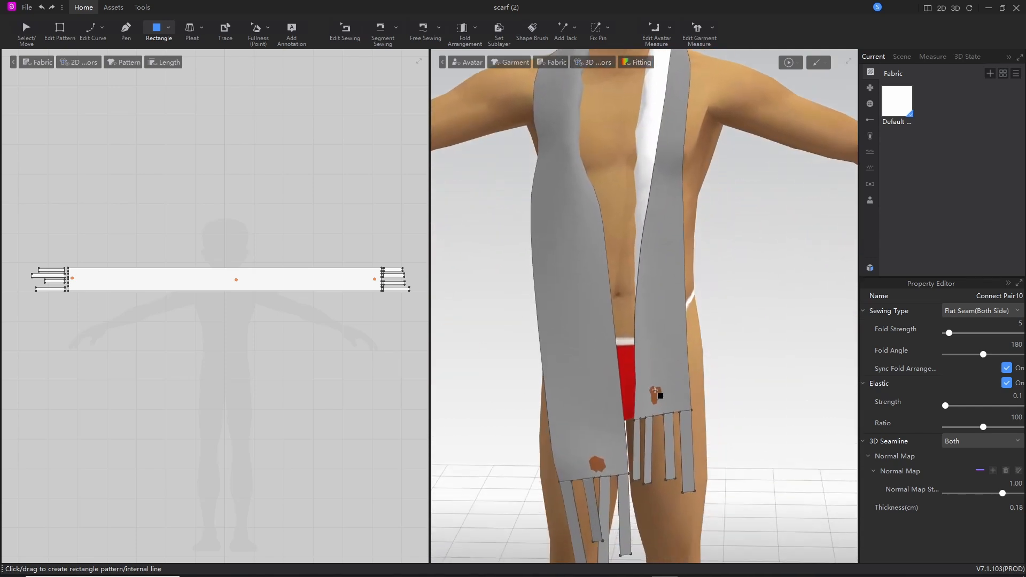
scroll(648, 305, "down", 5)
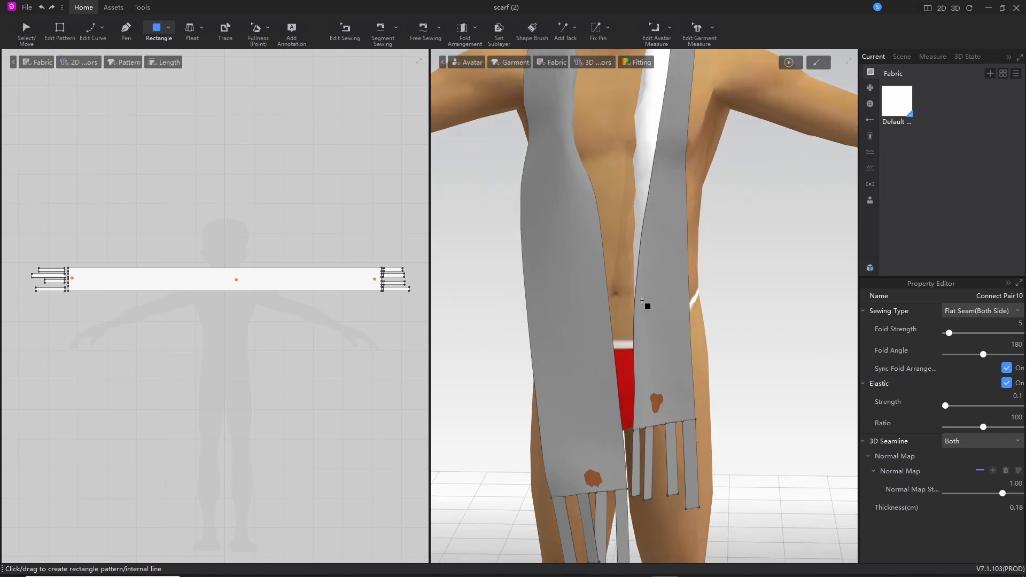
middle_click_drag(648, 297, 604, 303)
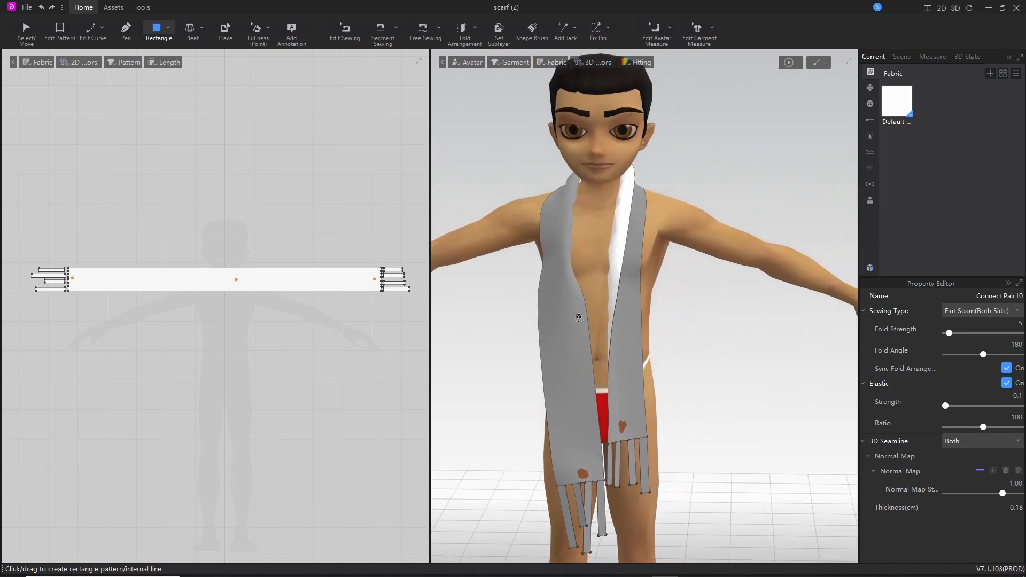
right_click_drag(578, 316, 627, 314)
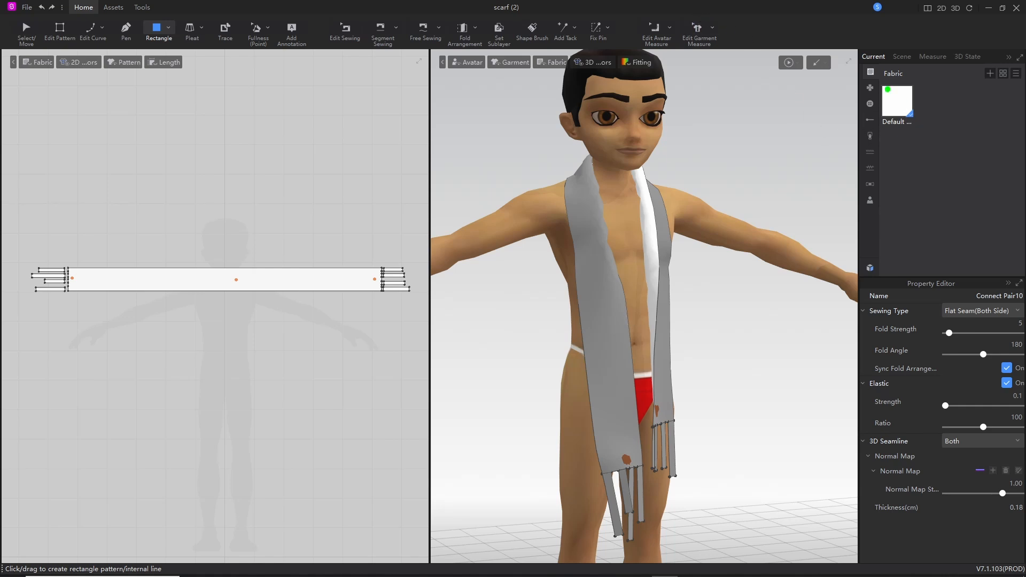
mouse_move(891, 78)
left_mouse_down()
mouse_move(869, 101)
mouse_move(924, 81)
mouse_move(894, 76)
left_mouse_up()
mouse_move(893, 105)
left_mouse_down()
mouse_move(711, 168)
mouse_move(707, 194)
left_mouse_up()
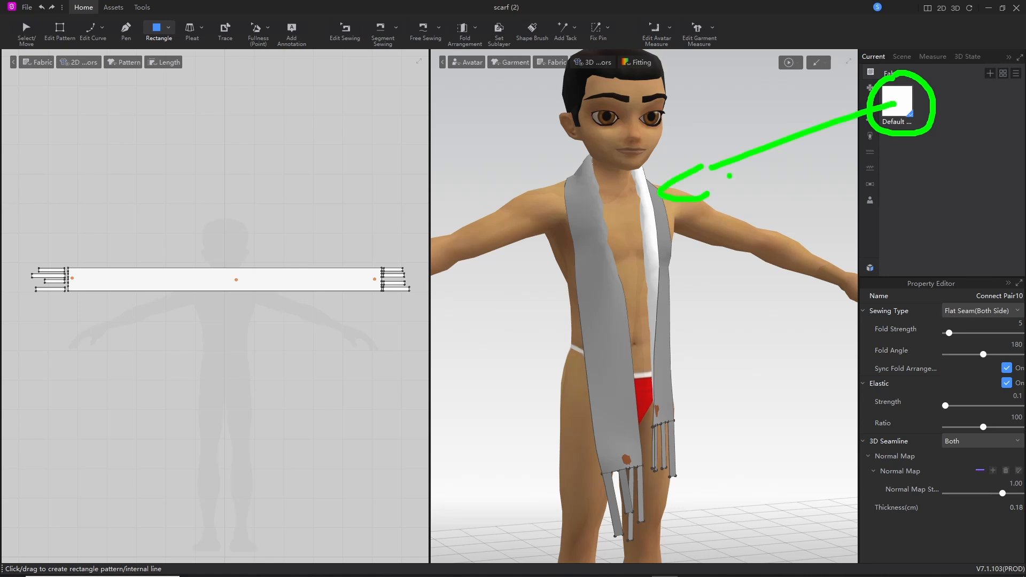
key("Escape")
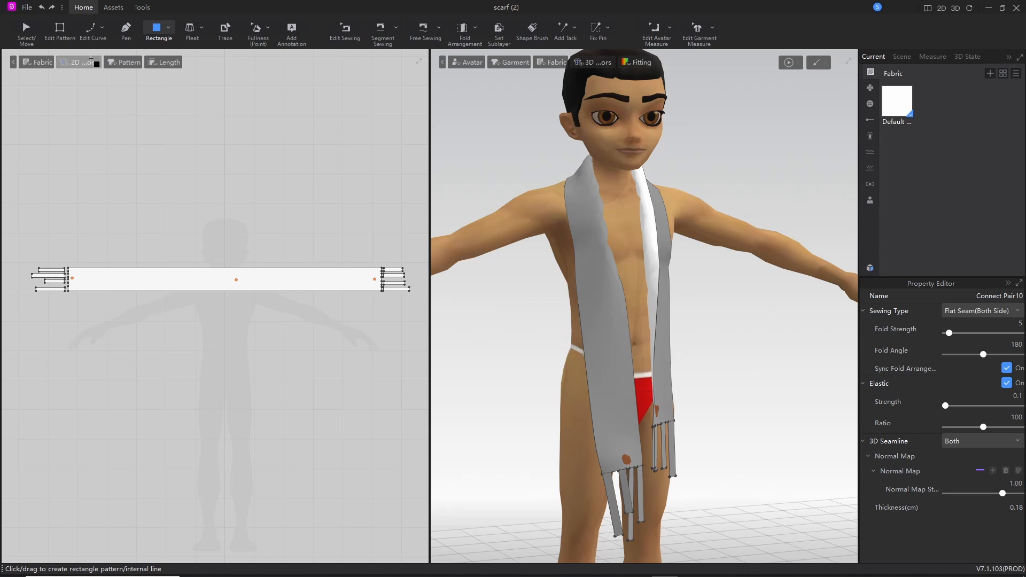
mouse_move(11, 21)
left_mouse_down()
mouse_move(4, 33)
mouse_move(17, 13)
left_mouse_up()
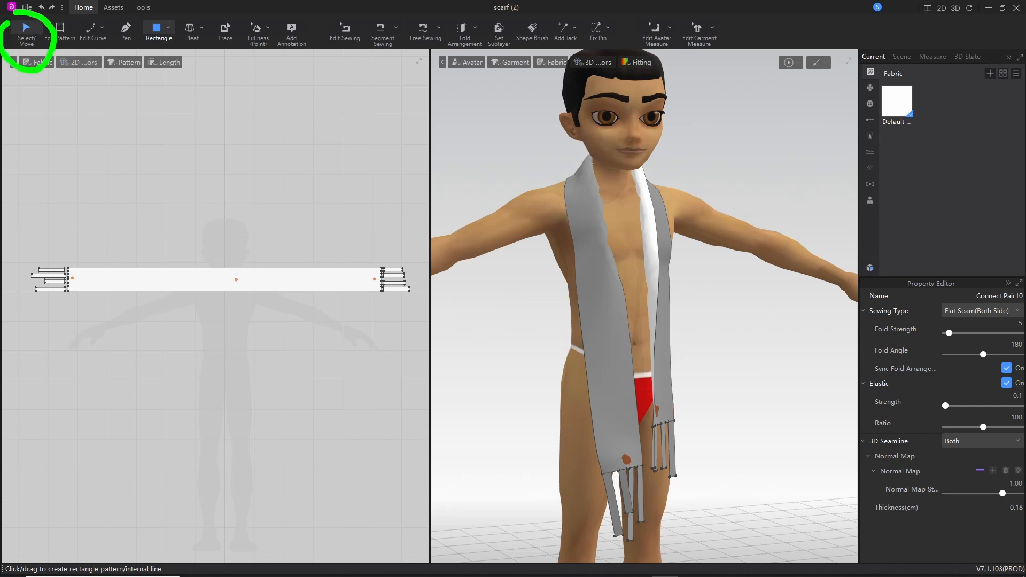
key("Escape")
Step: Switch to Select/Move and select the default fabric to show its material properties
left_click(26, 29)
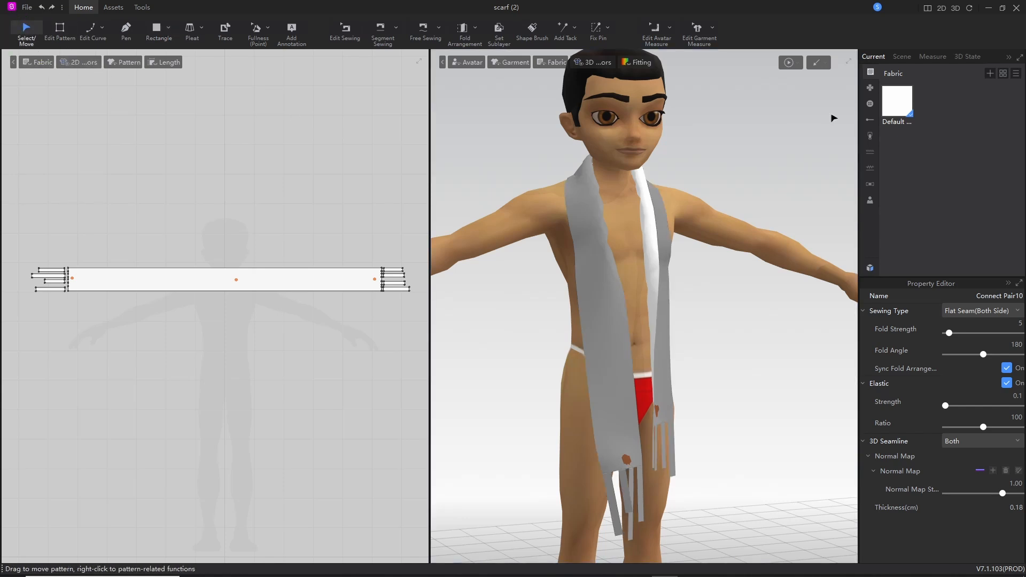
left_click(897, 105)
left_click(897, 104)
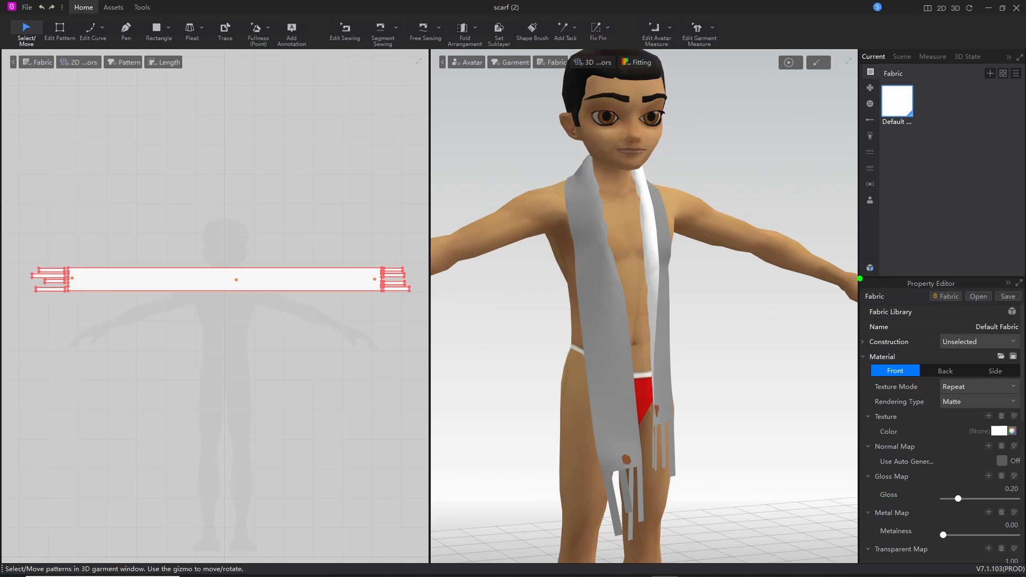
left_click_drag(859, 276, 849, 546)
left_click_drag(890, 277, 1001, 276)
mouse_move(852, 351)
left_mouse_down()
mouse_move(844, 477)
mouse_move(1020, 455)
mouse_move(944, 346)
mouse_move(842, 346)
left_mouse_up()
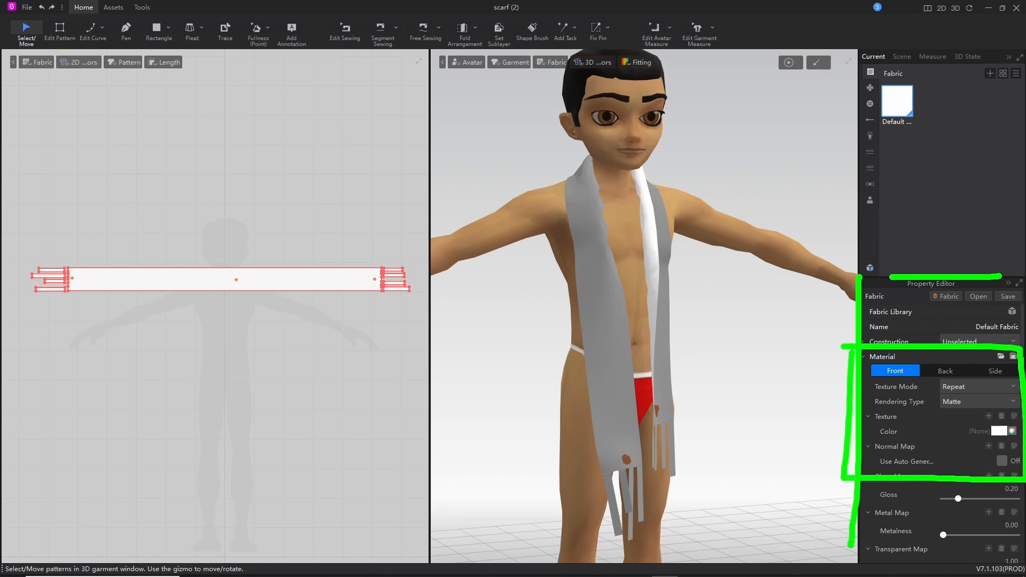
key("Escape")
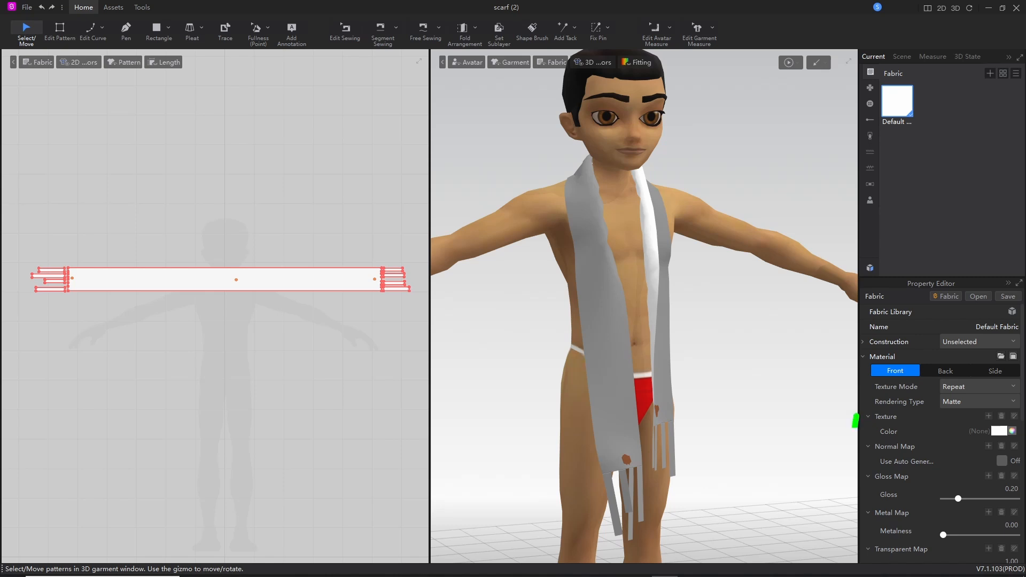
mouse_move(853, 413)
left_mouse_down()
mouse_move(850, 447)
mouse_move(840, 438)
mouse_move(857, 449)
mouse_move(1022, 446)
mouse_move(990, 405)
mouse_move(850, 407)
left_mouse_up()
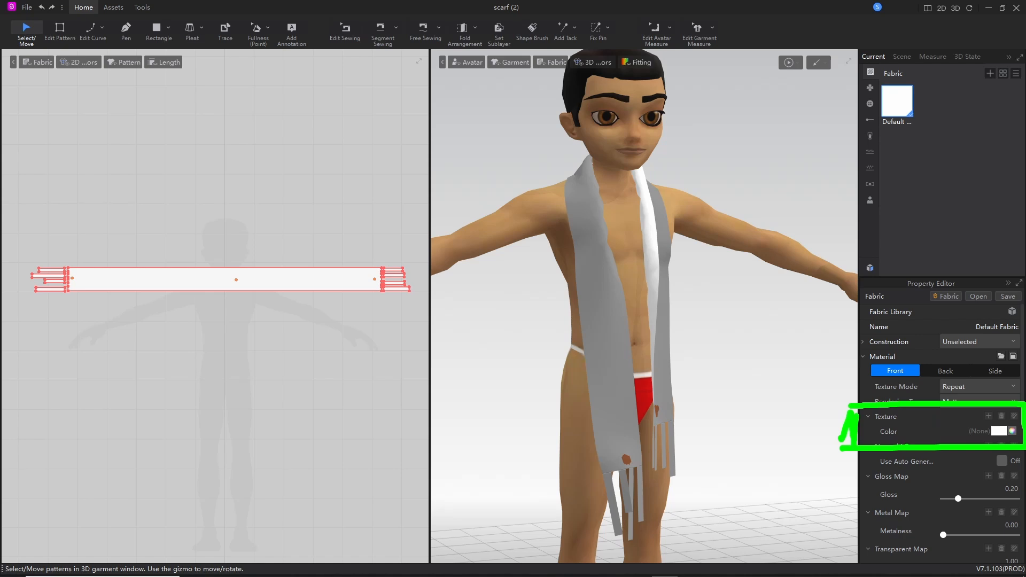
key("Escape")
left_click_drag(883, 442, 911, 438)
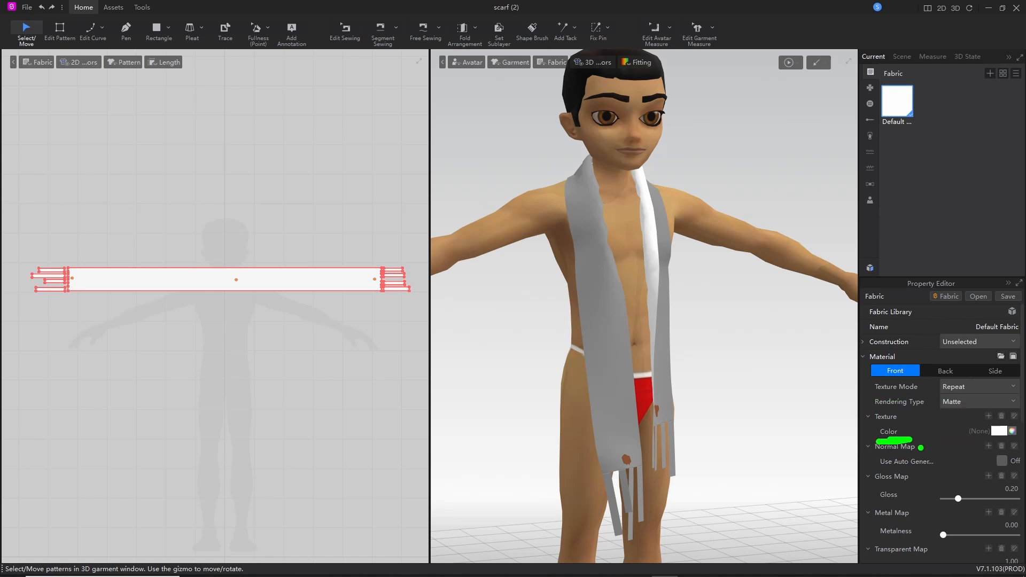
left_click_drag(1012, 444, 1022, 448)
key("Escape")
Step: Set the default fabric's front colour to turquoise, 1CCDE0
left_click(1012, 432)
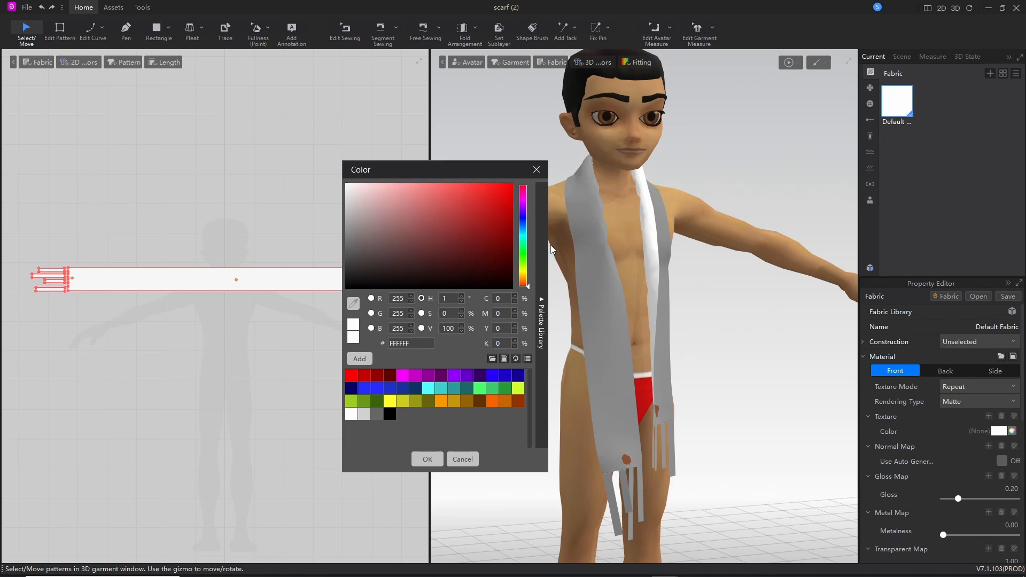
left_click_drag(440, 220, 524, 233)
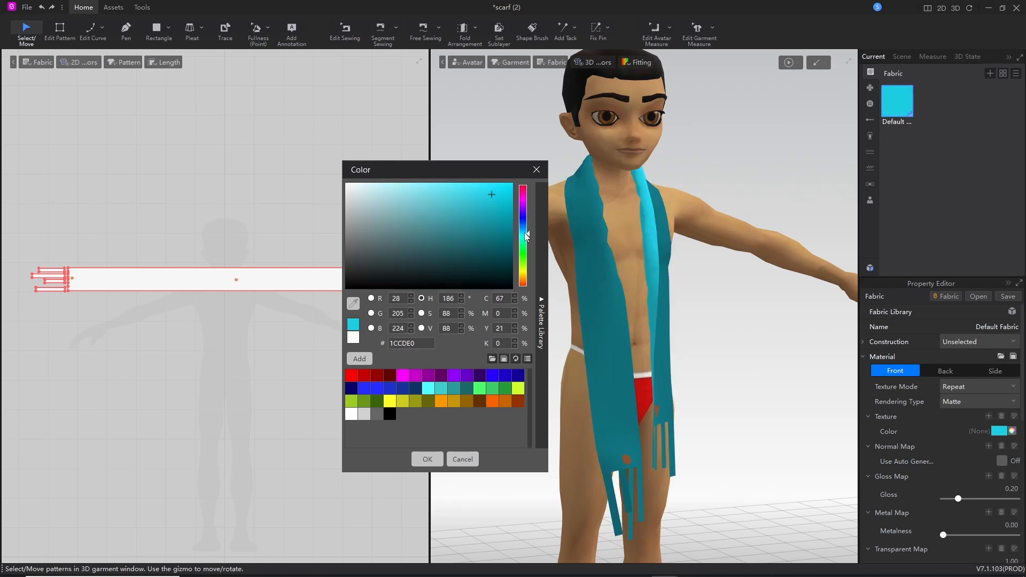
left_click(429, 459)
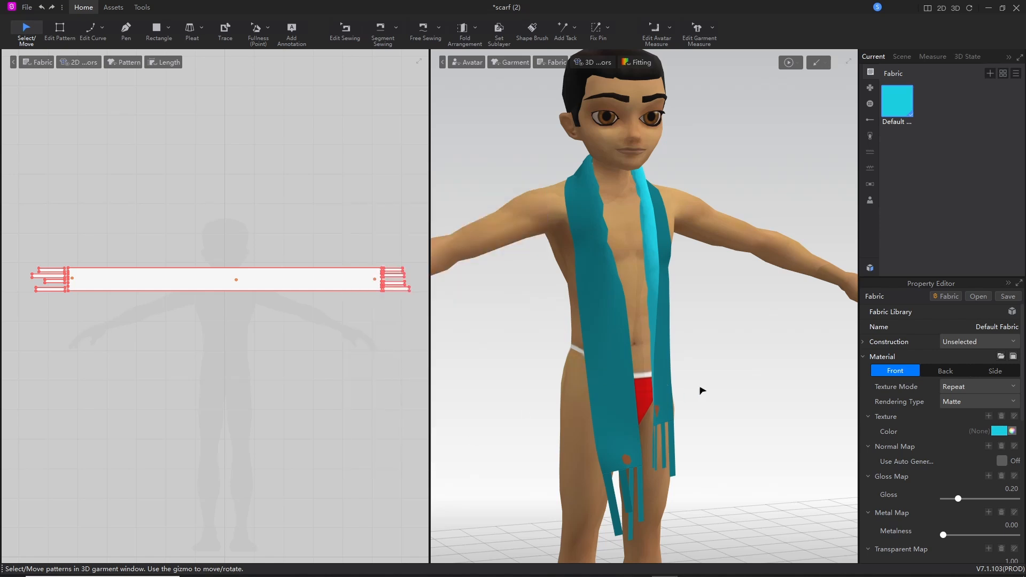
mouse_move(702, 390)
right_mouse_down()
mouse_move(495, 396)
mouse_move(748, 399)
mouse_move(637, 398)
mouse_move(703, 397)
right_mouse_up()
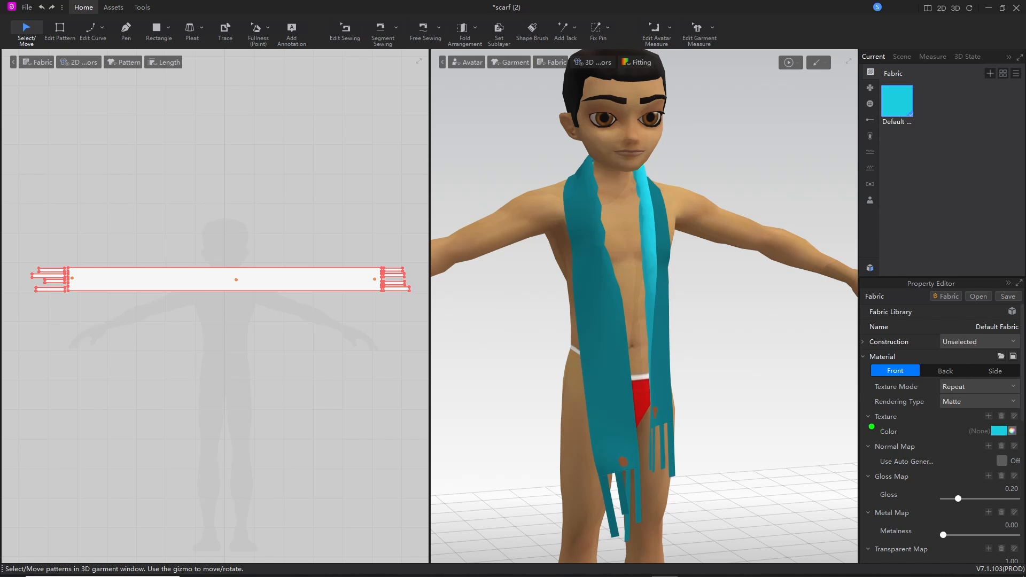
left_click_drag(868, 425, 911, 425)
mouse_move(994, 410)
left_mouse_down()
mouse_move(1007, 421)
mouse_move(978, 400)
left_mouse_up()
key("Escape")
Step: Load apple blossom petals.jpg from the IMVU accessories folder Blender 2.8 as the fabric's front texture and check it on the draped scarf
left_click(989, 416)
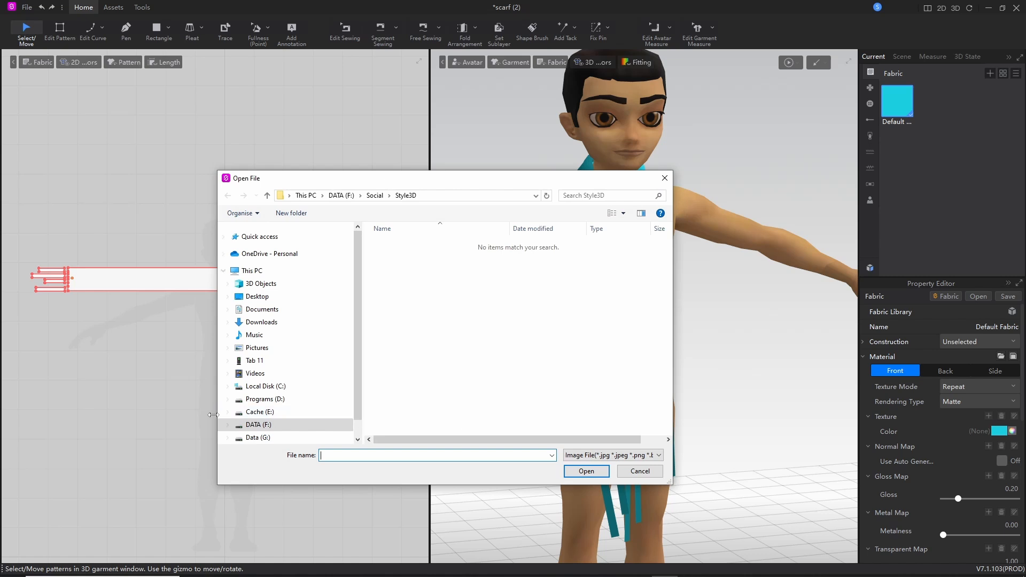
left_click(228, 425)
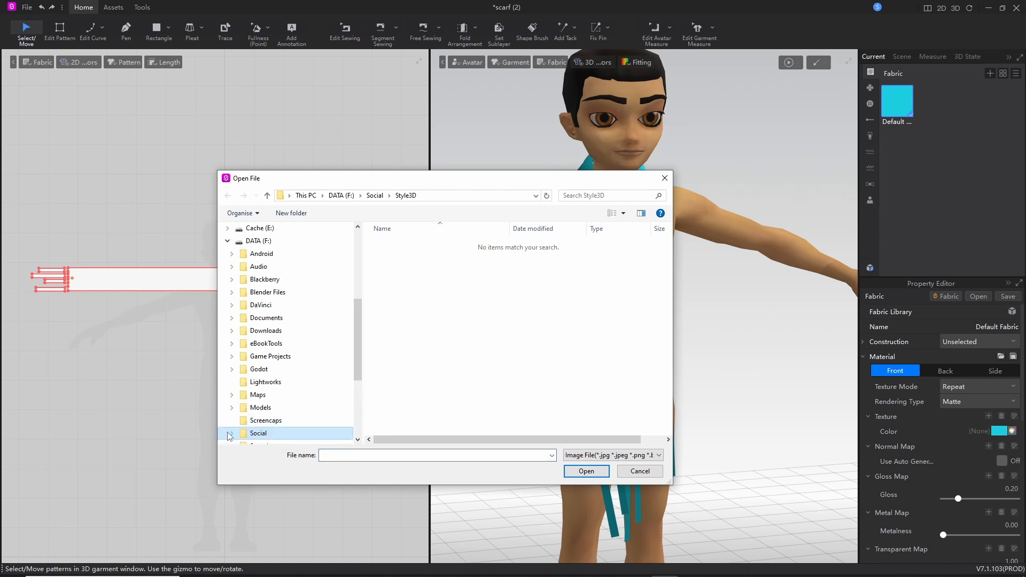
left_click(232, 437)
left_click(236, 350)
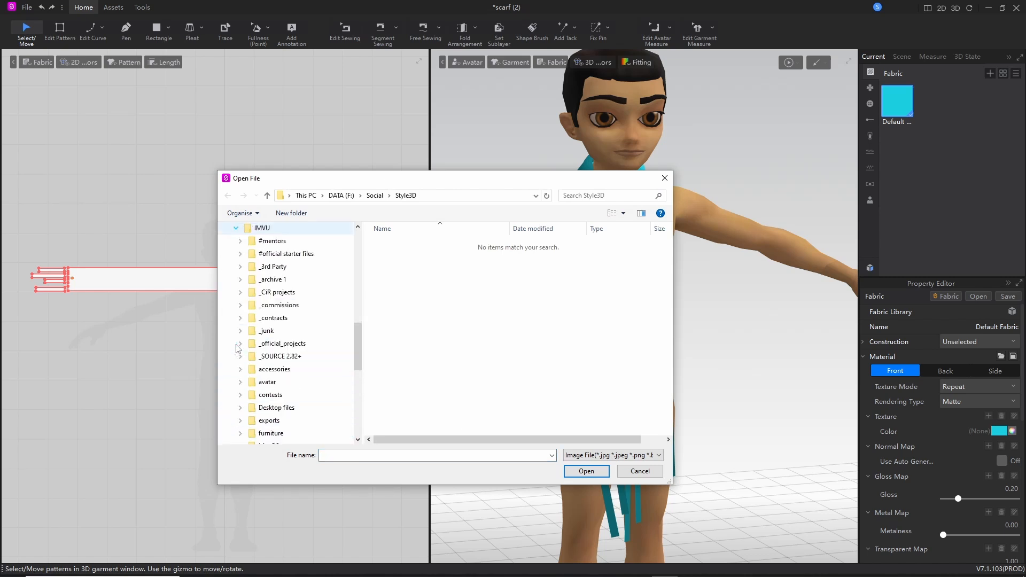
left_click(272, 369)
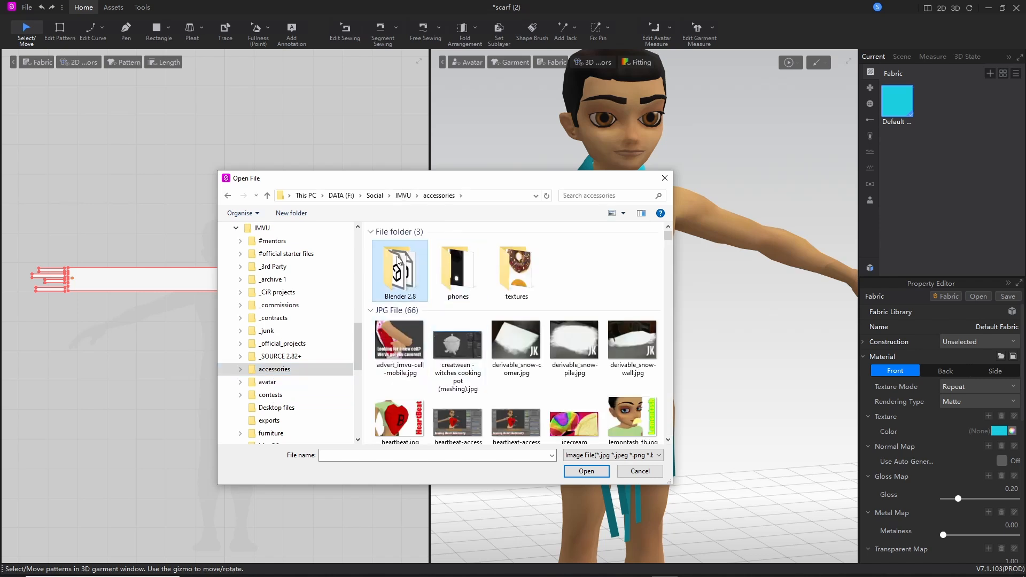
double_click(398, 267)
scroll(562, 344, "down", 3)
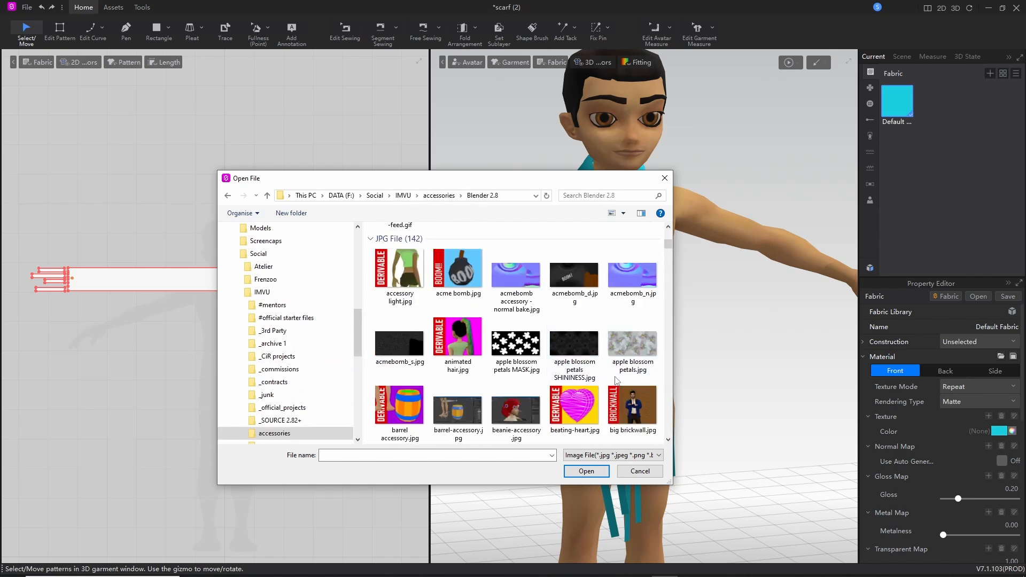
left_click(637, 344)
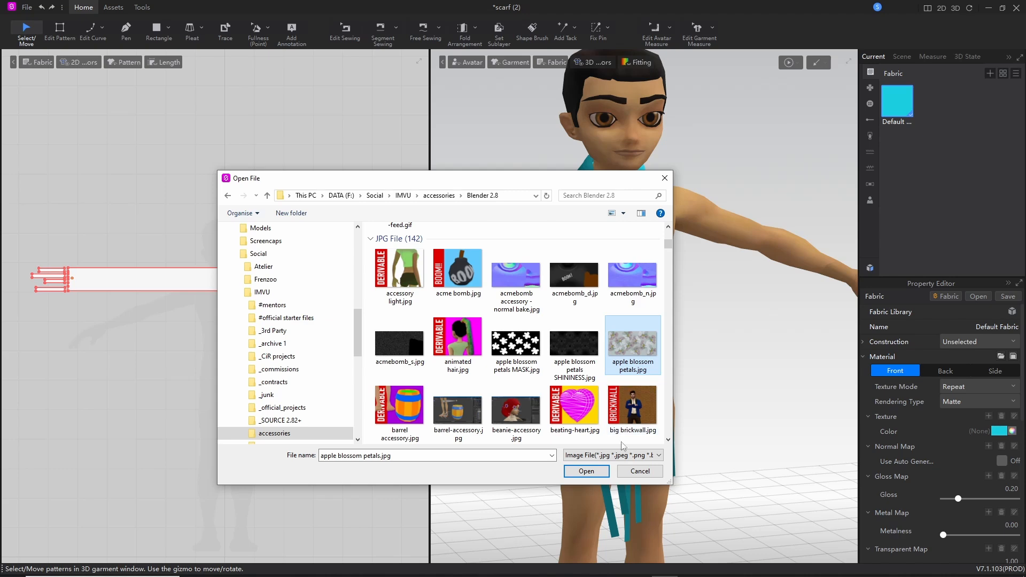
left_click(587, 471)
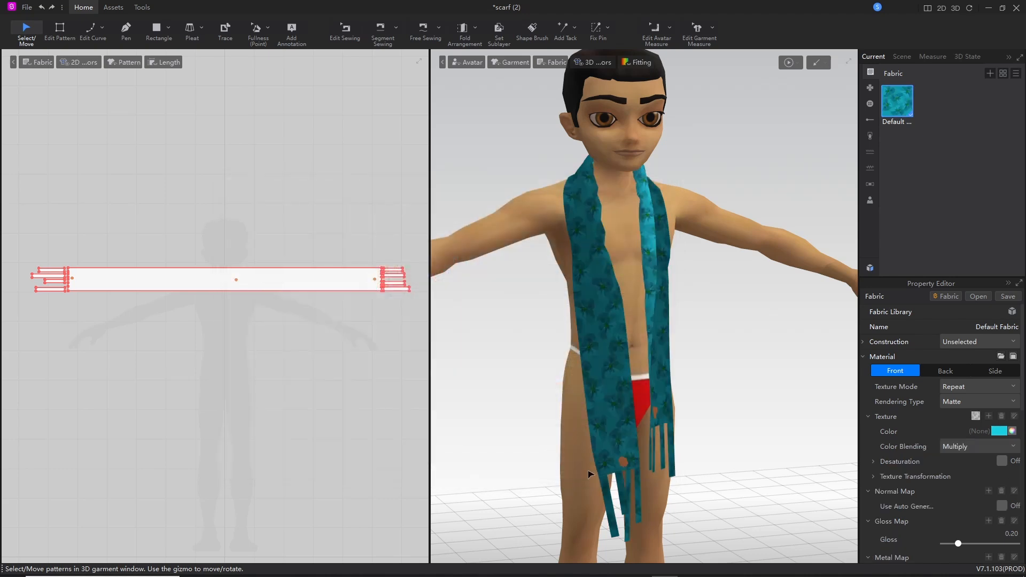
scroll(573, 435, "up", 8)
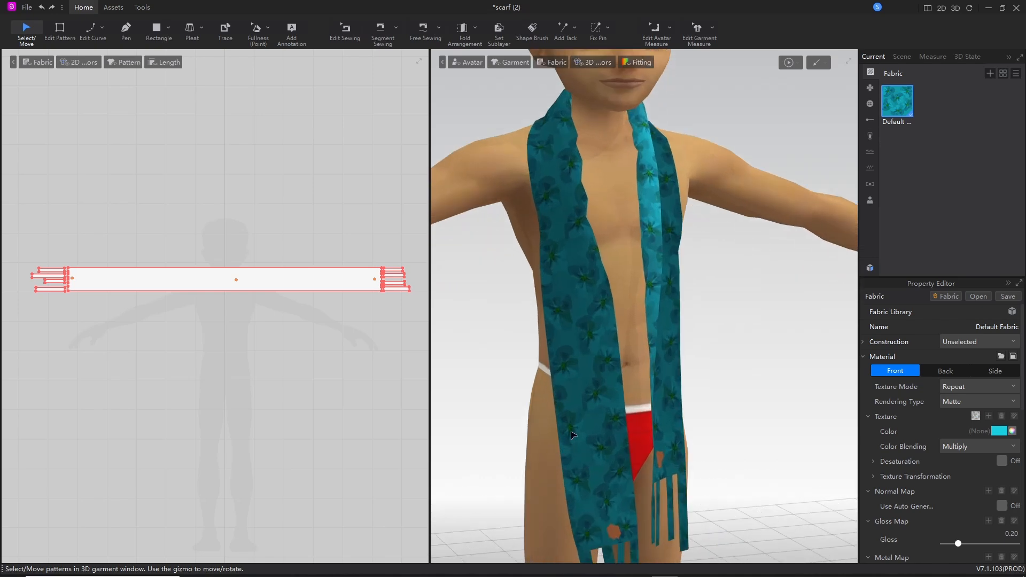
right_click_drag(628, 450, 577, 462)
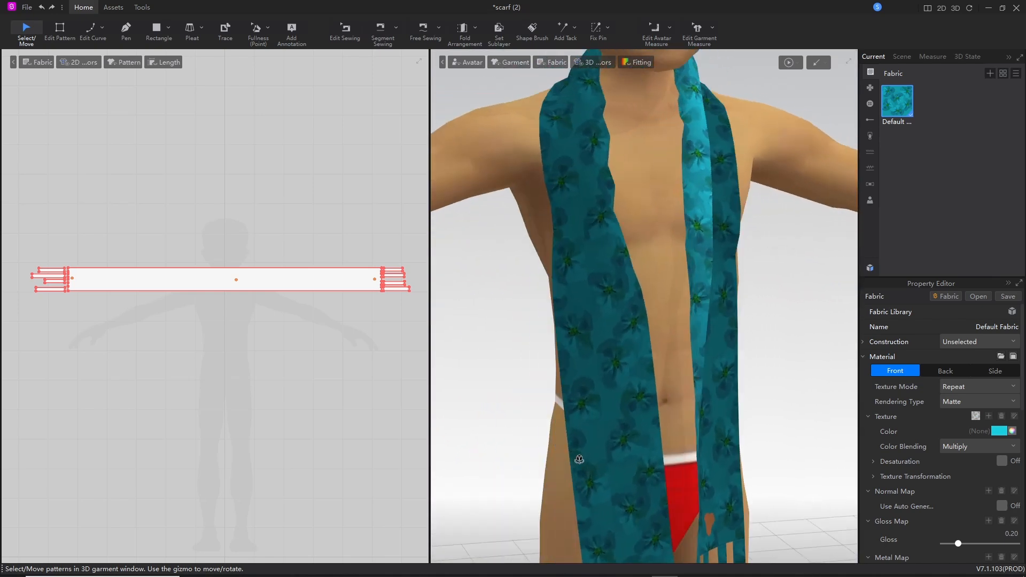
left_click_drag(879, 440, 905, 437)
left_click_drag(985, 443, 1012, 442)
mouse_move(1004, 402)
left_mouse_down()
mouse_move(1015, 422)
mouse_move(997, 409)
left_mouse_up()
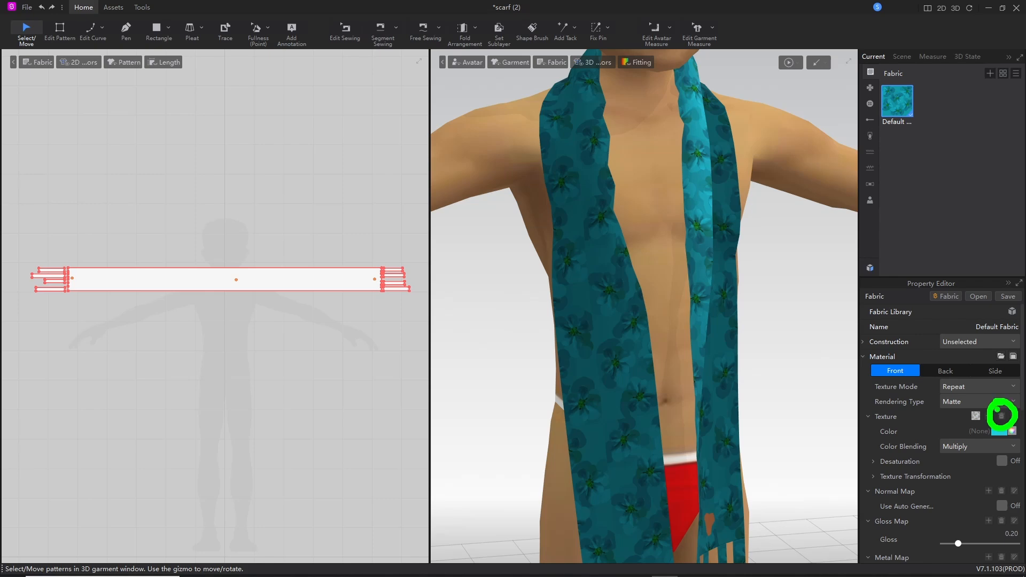
Step: Replace the default fabric's front texture with apple blossom petals MASK.jpg from the Blender 2.8 folder and check it on the scarf
left_click(1002, 416)
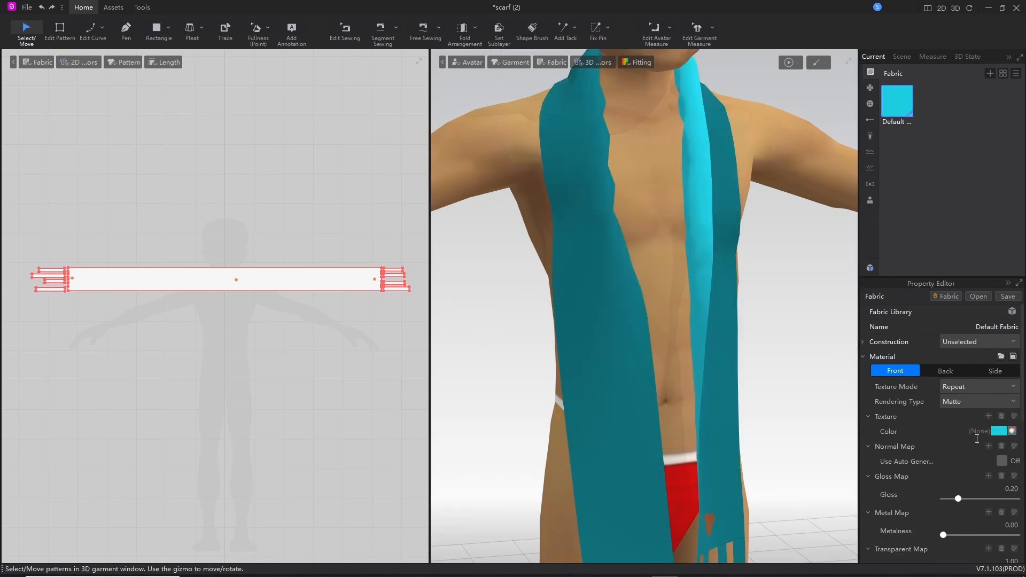
left_click(988, 416)
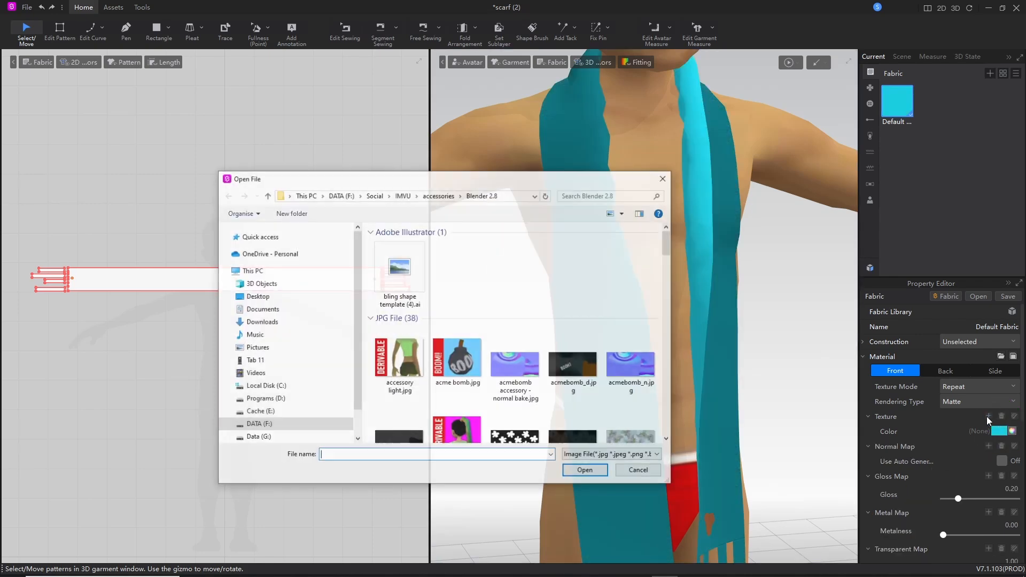
scroll(518, 378, "up", 2)
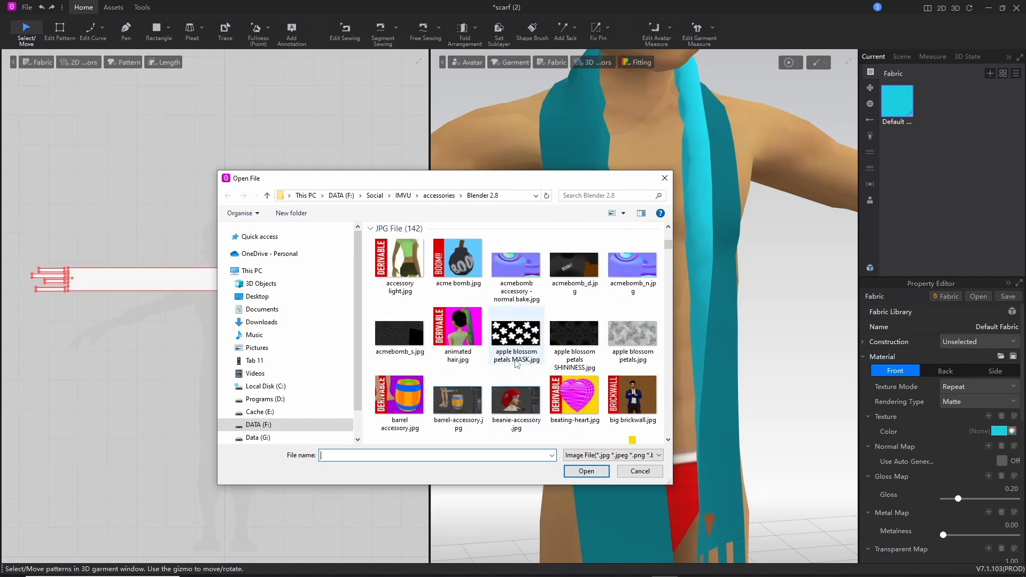
left_click(514, 344)
left_click(586, 471)
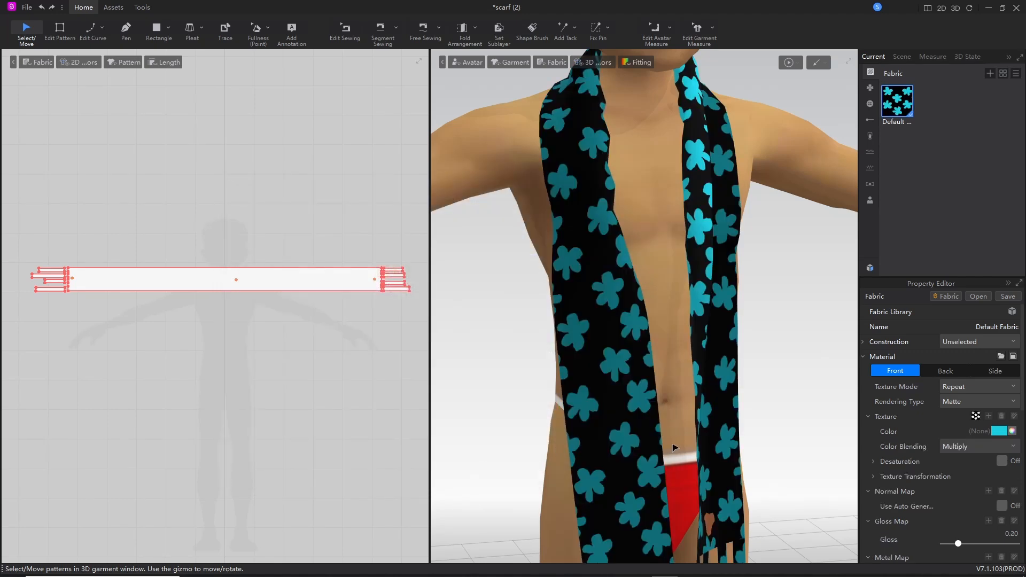
right_click_drag(630, 449, 674, 444)
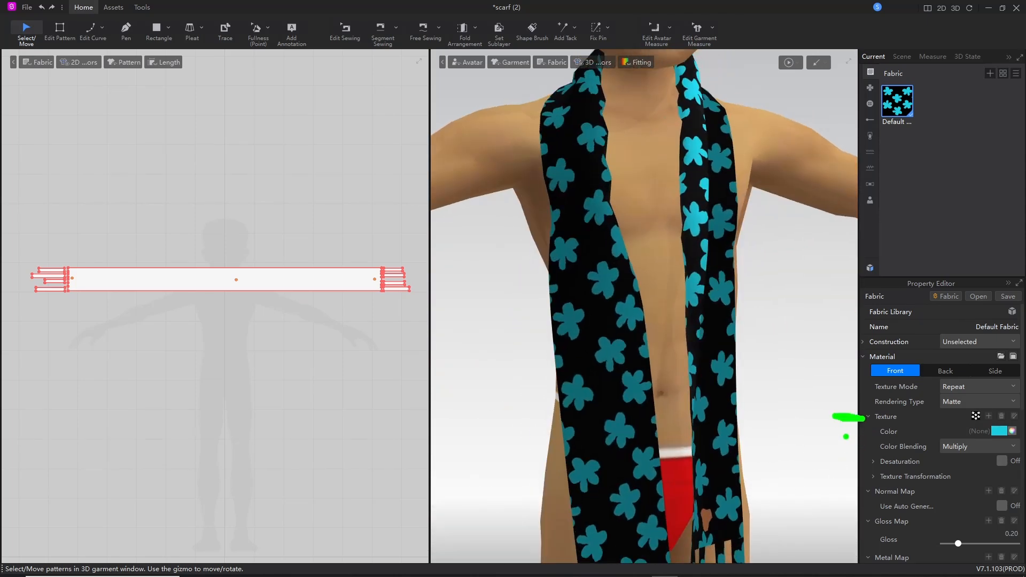
left_click_drag(845, 436, 867, 435)
left_click_drag(860, 506, 857, 485)
left_click_drag(860, 523, 857, 541)
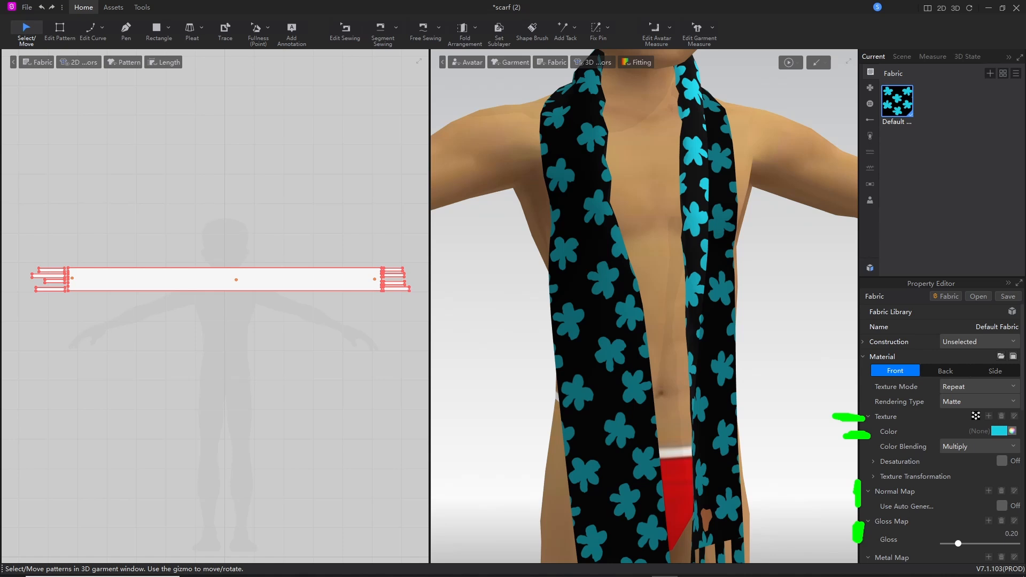
key("Escape")
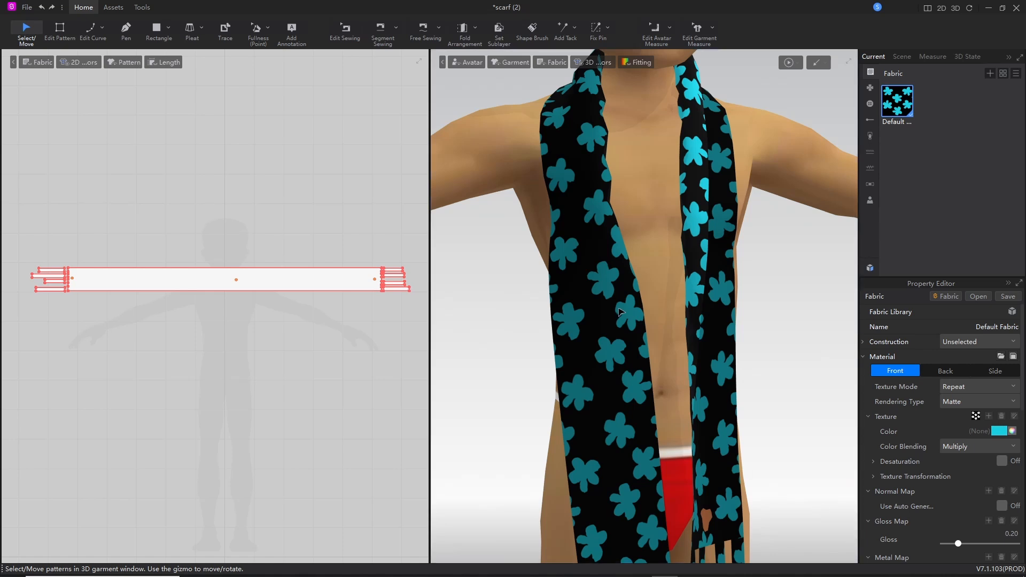
Step: Save the textured scarf project under the new name scarf (3).sproj in the Style3D folder
left_click(26, 7)
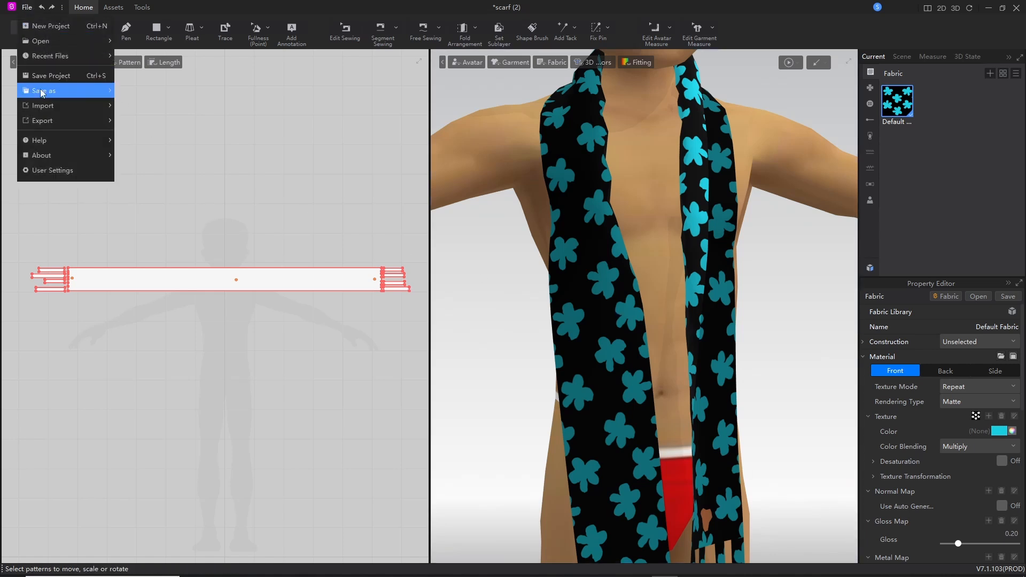
mouse_move(41, 97)
left_click(142, 94)
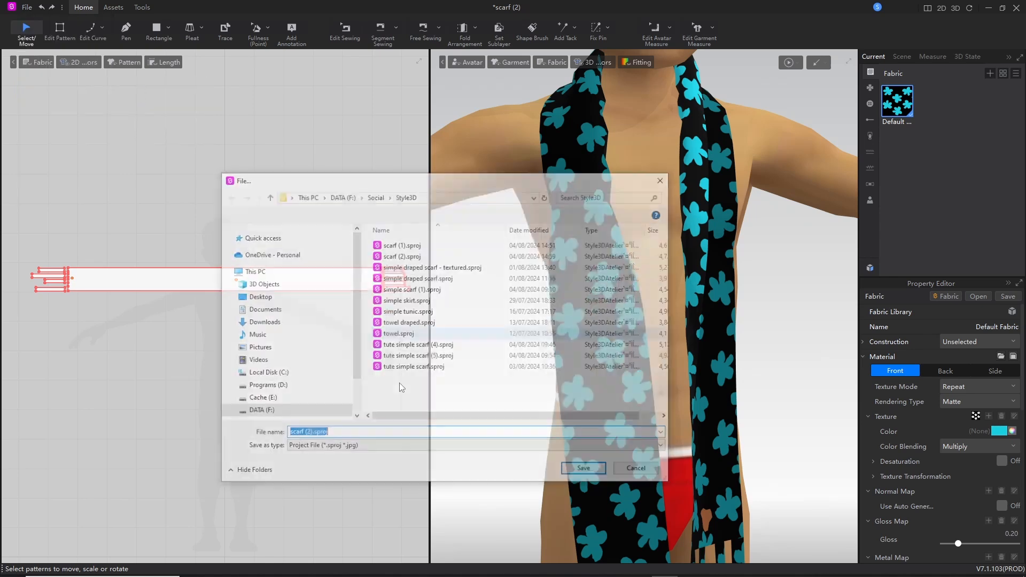
left_click(305, 433)
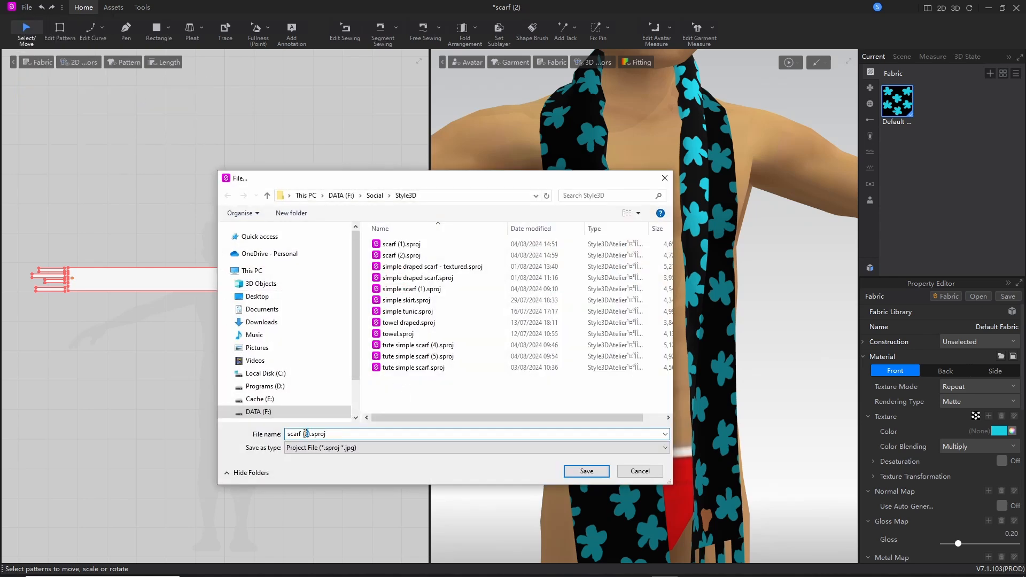
key("BackSpace")
type("3")
left_click(586, 471)
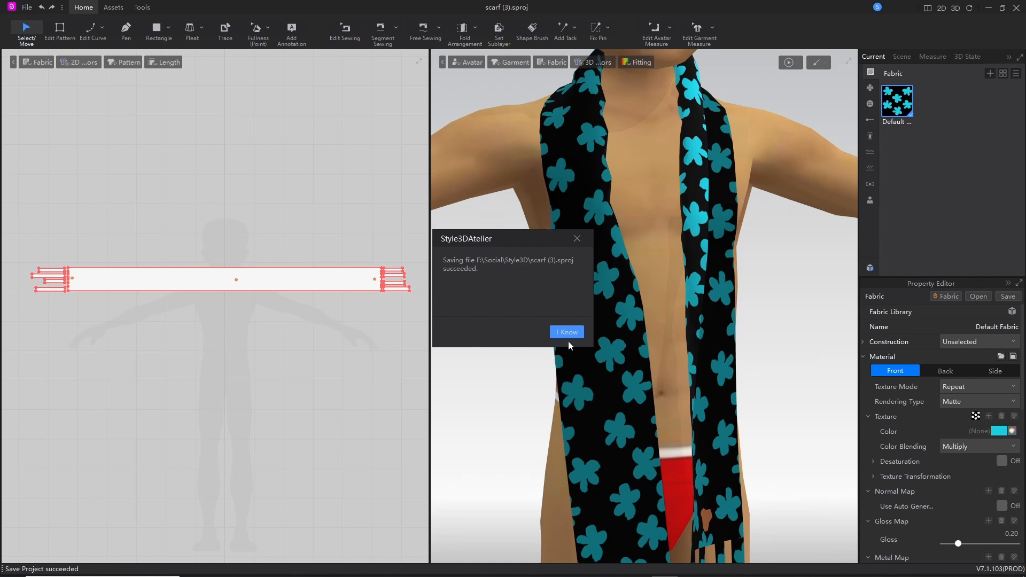
left_click(569, 333)
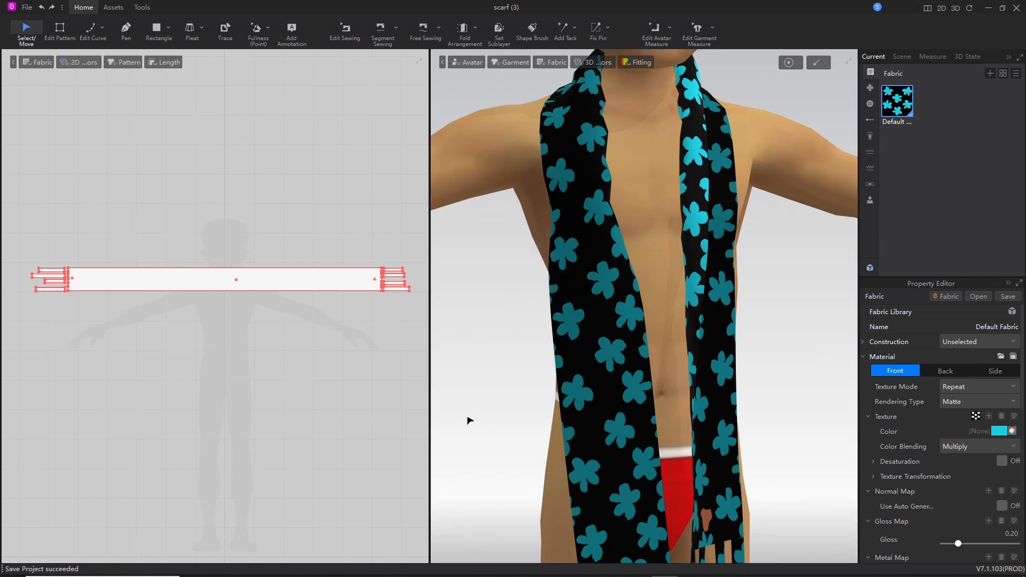
Step: Select the main scarf pattern and turn on the 3D Mesh display in addition to its textured surface
left_click(558, 310)
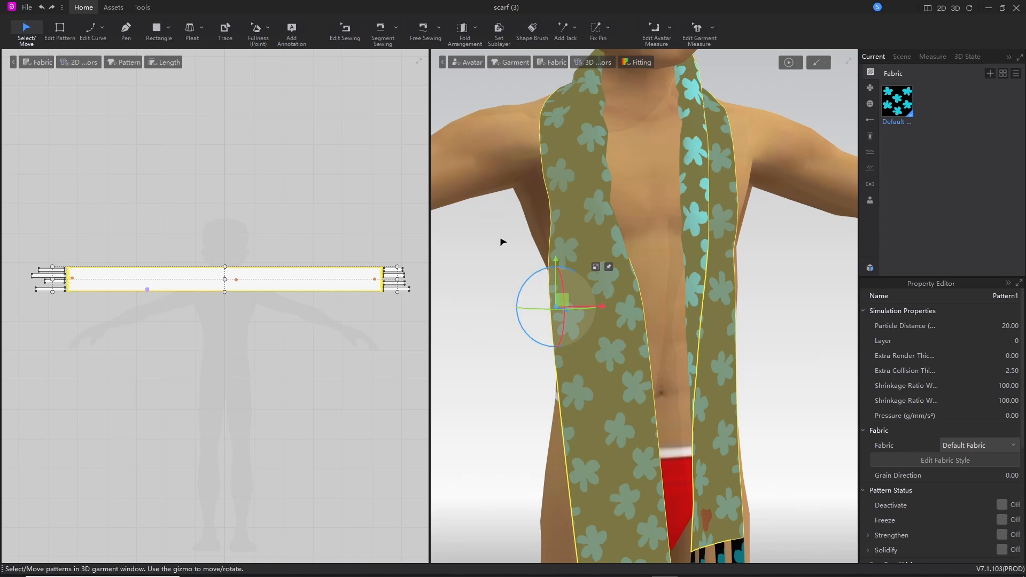
mouse_move(534, 49)
left_mouse_down()
mouse_move(519, 71)
mouse_move(526, 45)
left_mouse_up()
left_click(554, 62)
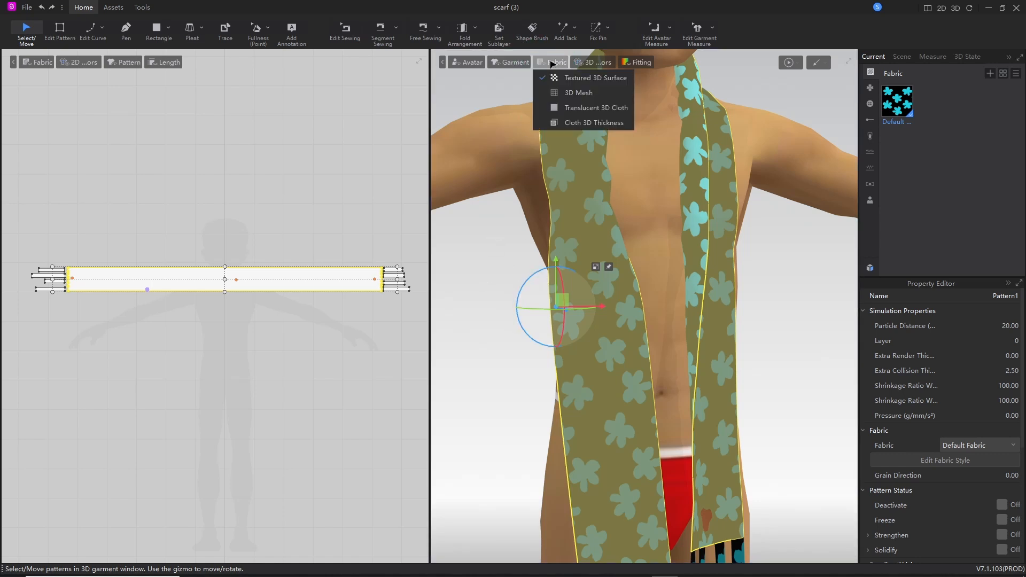
left_click_drag(559, 101, 609, 101)
left_click(576, 93)
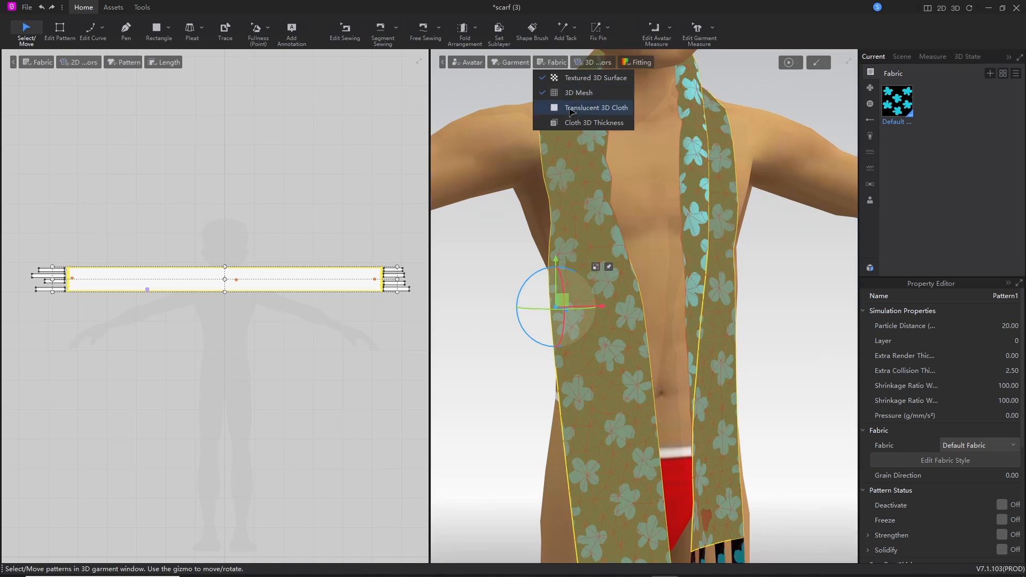
left_click(555, 62)
right_click_drag(615, 388, 642, 394)
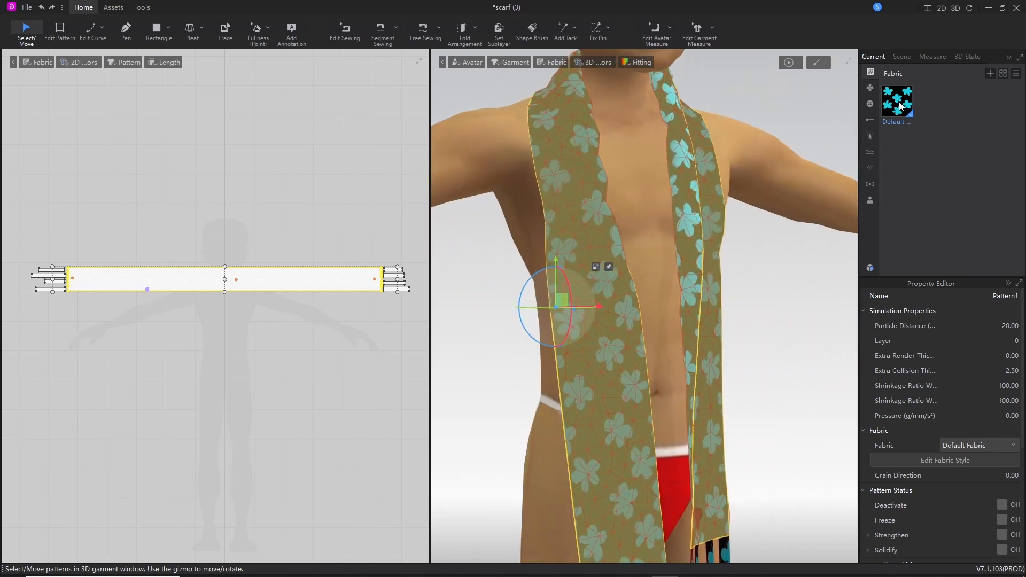
Step: Remove the default fabric's front texture and set its front colour to white, FFFFFF
left_click(900, 106)
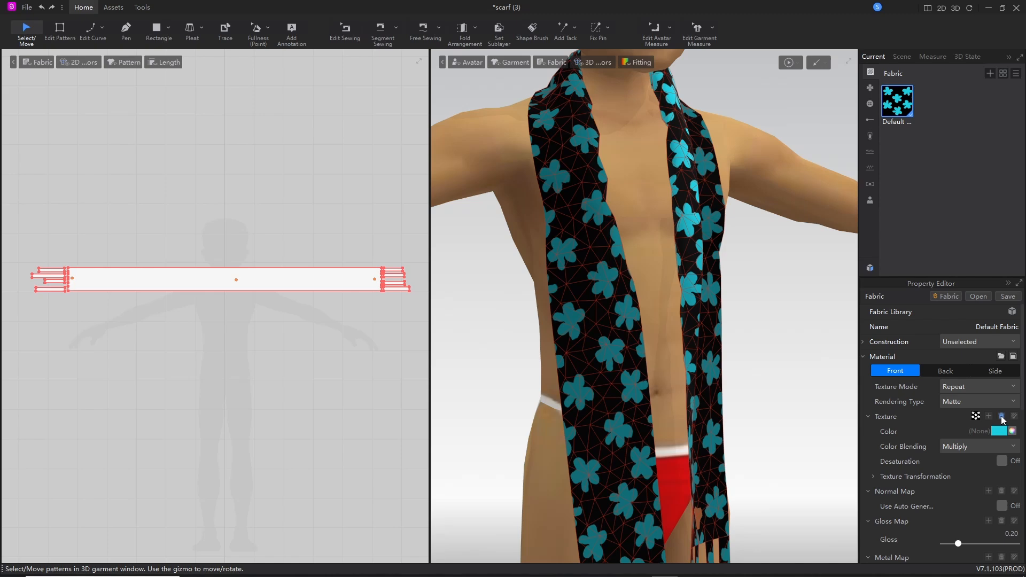
left_click(1001, 416)
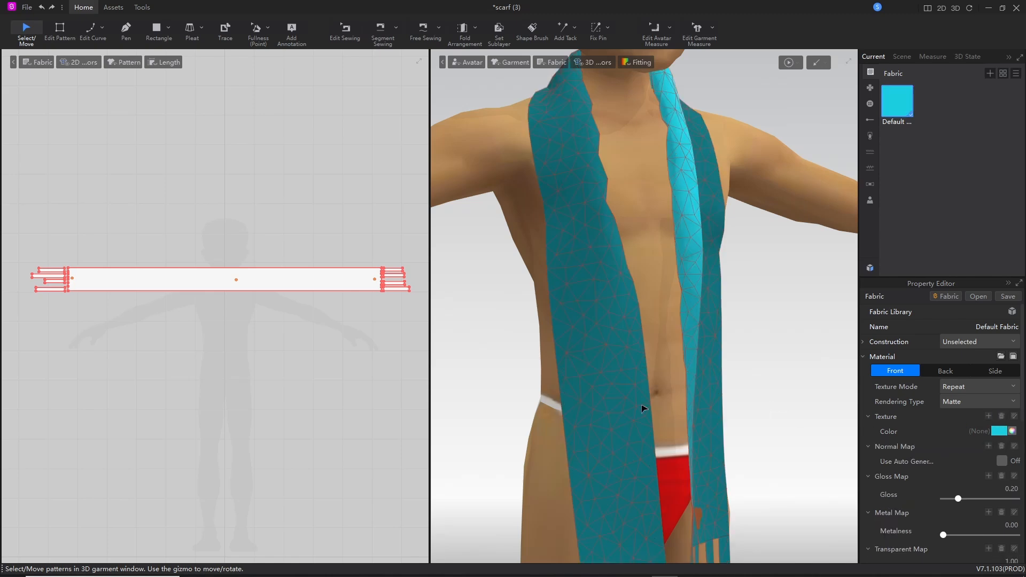
left_click(1011, 432)
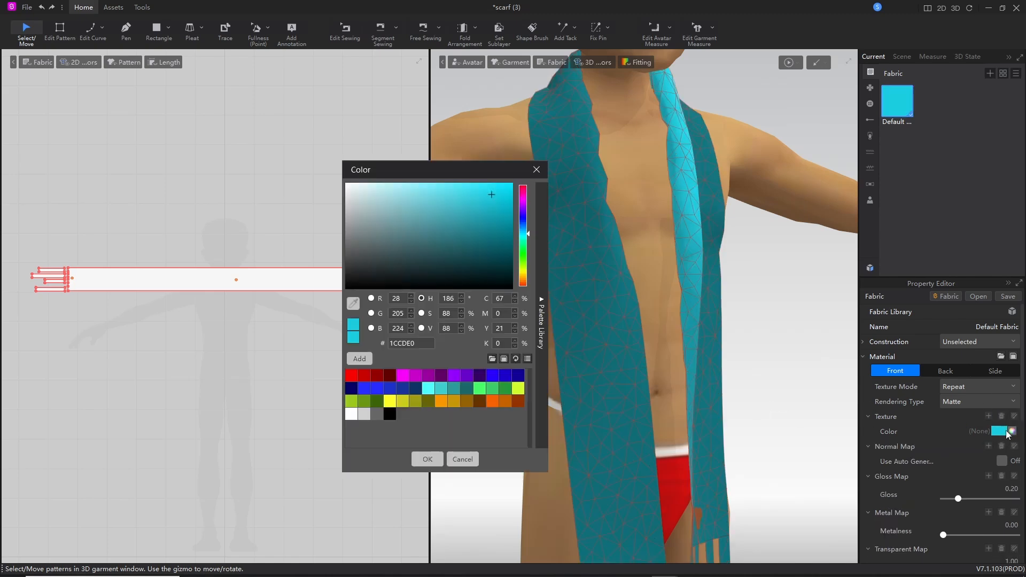
left_click_drag(359, 249, 298, 156)
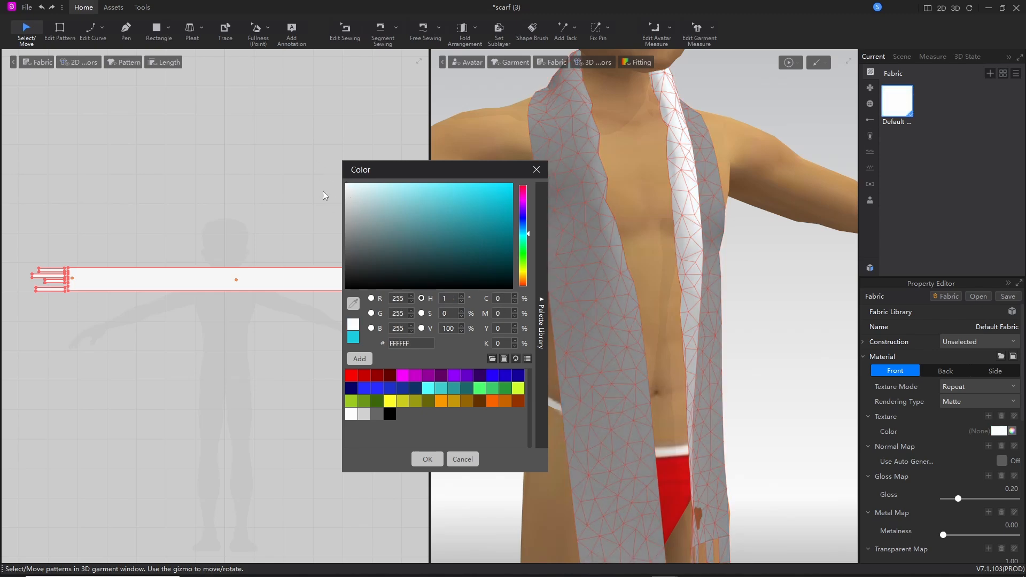
left_click(430, 458)
Step: Inspect the scarf's mesh from the front and set the main scarf pattern's particle distance to 10
middle_click_drag(707, 376, 682, 377)
right_click_drag(733, 393, 764, 398)
middle_click_drag(623, 263, 639, 424)
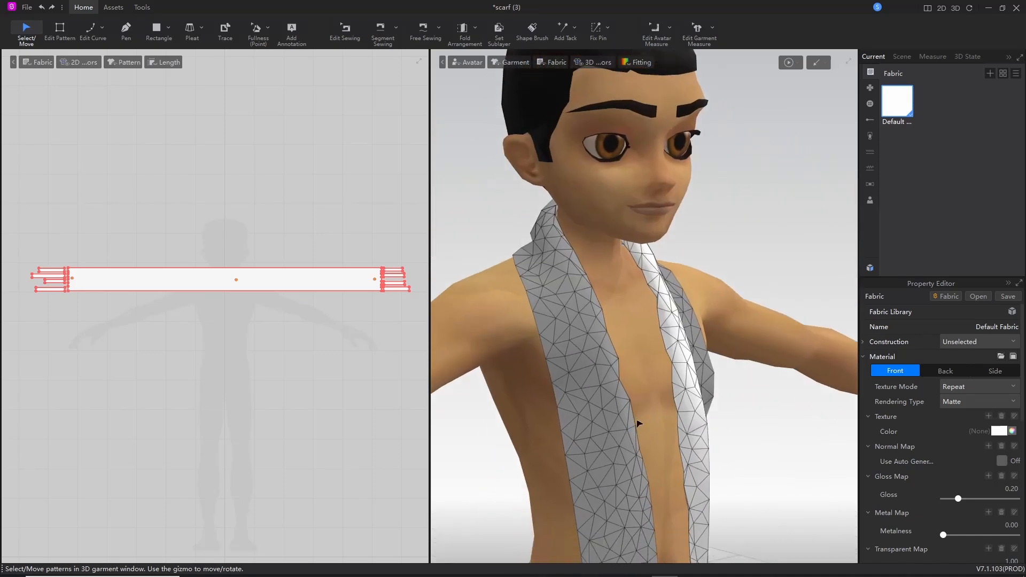
mouse_move(557, 427)
right_mouse_down()
mouse_move(678, 426)
mouse_move(566, 433)
right_mouse_up()
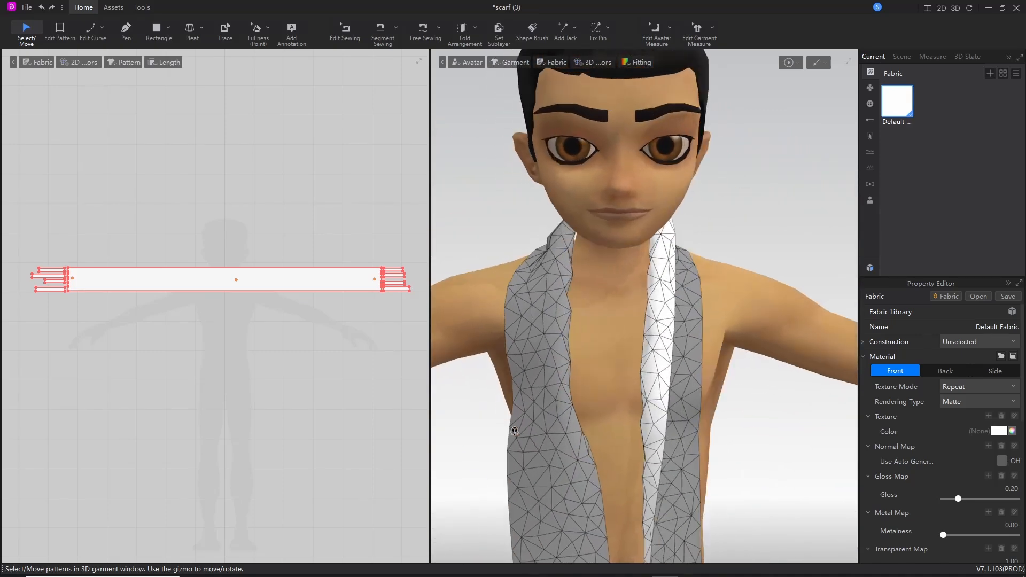
middle_click_drag(566, 433, 559, 361)
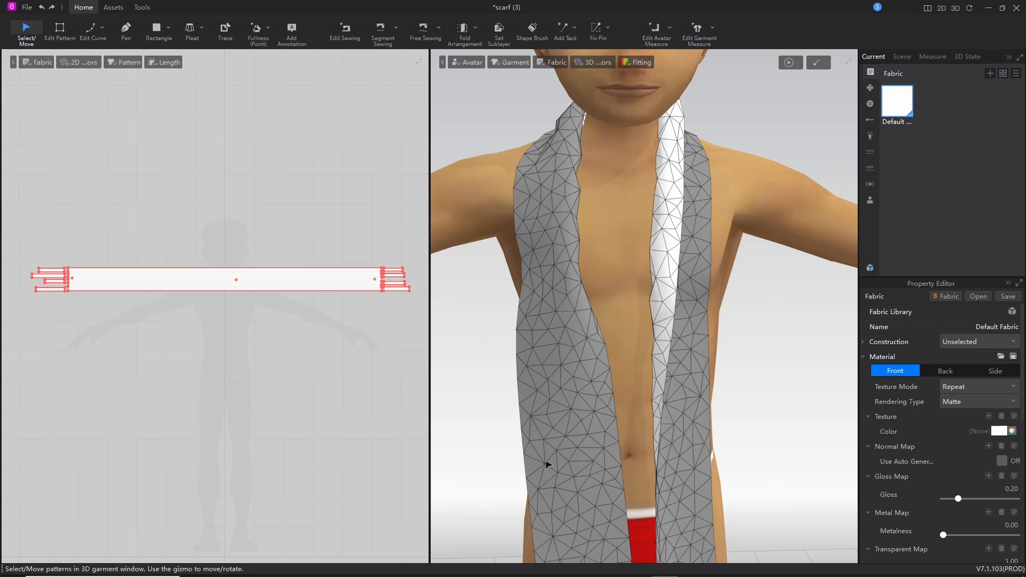
left_click(527, 335)
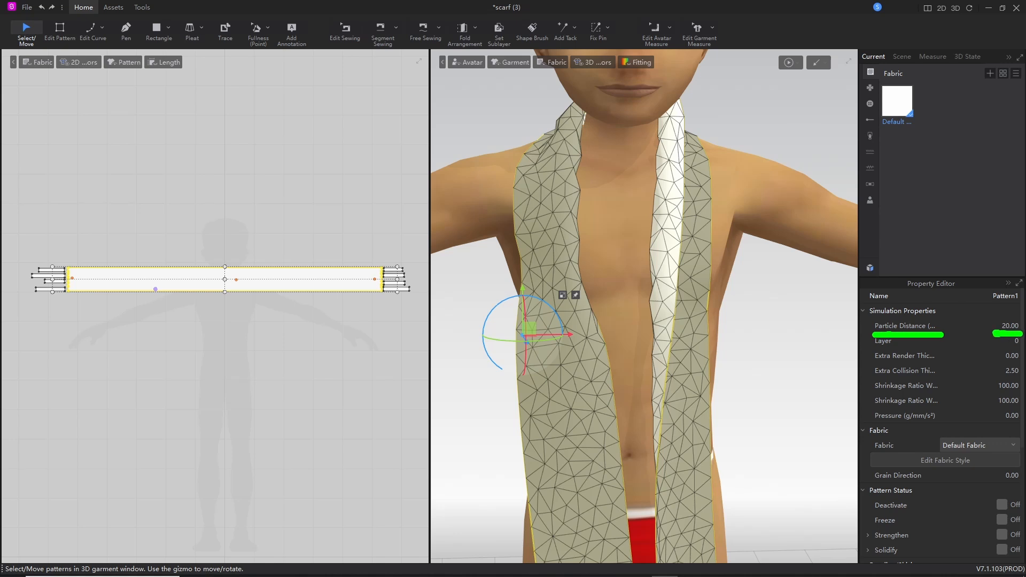
left_click(1012, 327)
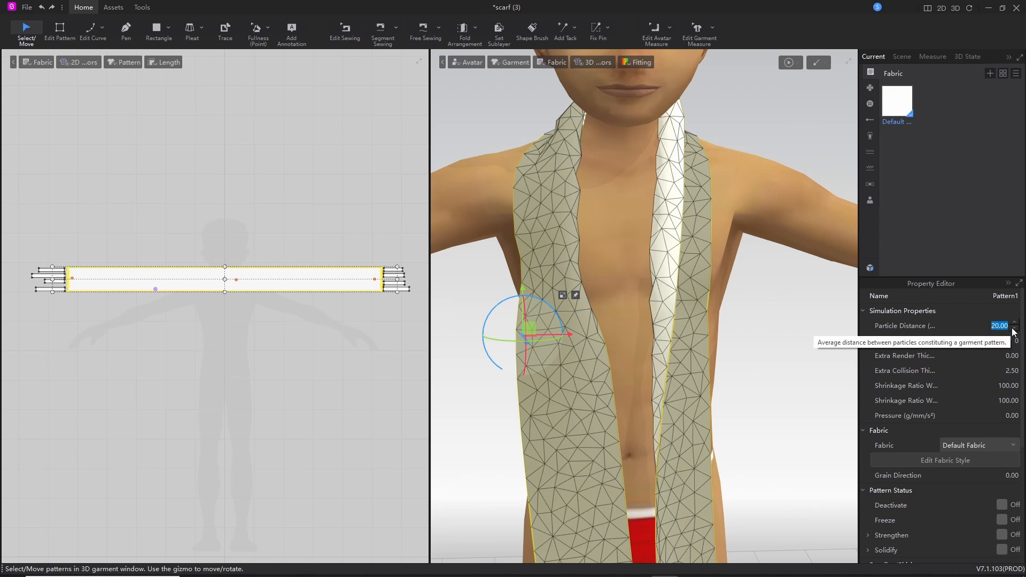
type("10")
key("Return")
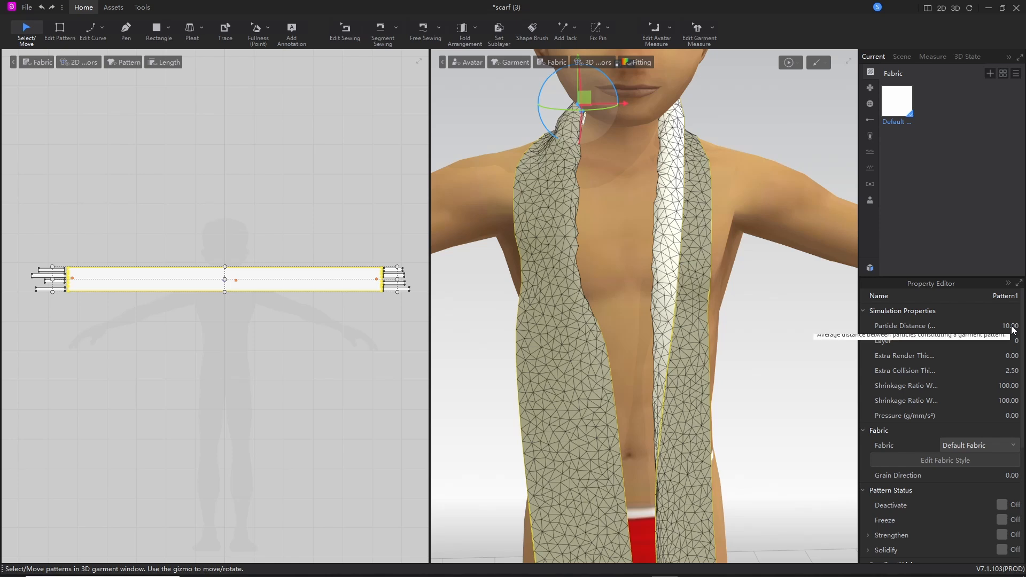
Step: Try a particle distance of 30 on the main scarf pattern and set it back to 10
left_click(1013, 329)
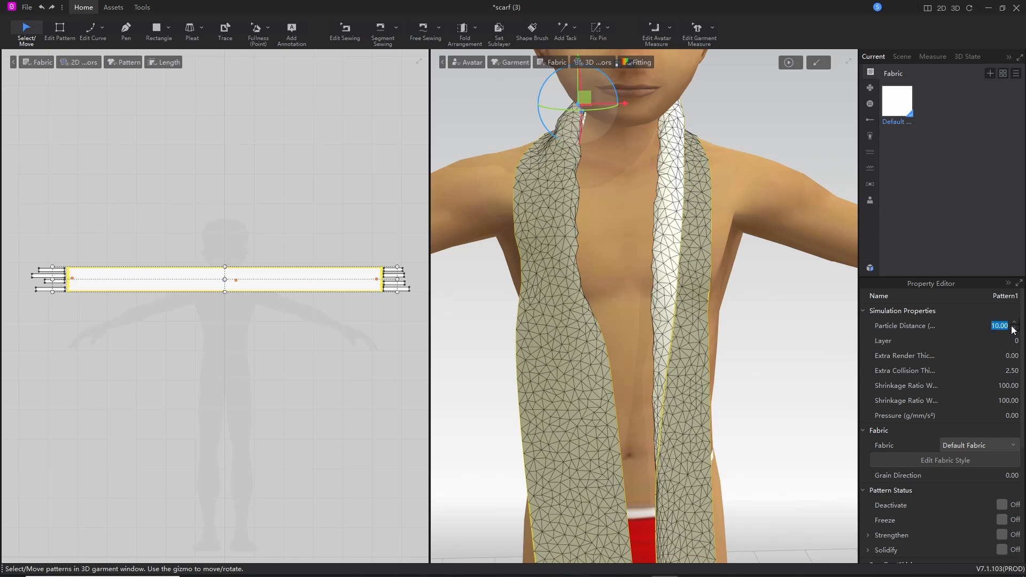
type("30")
key("Return")
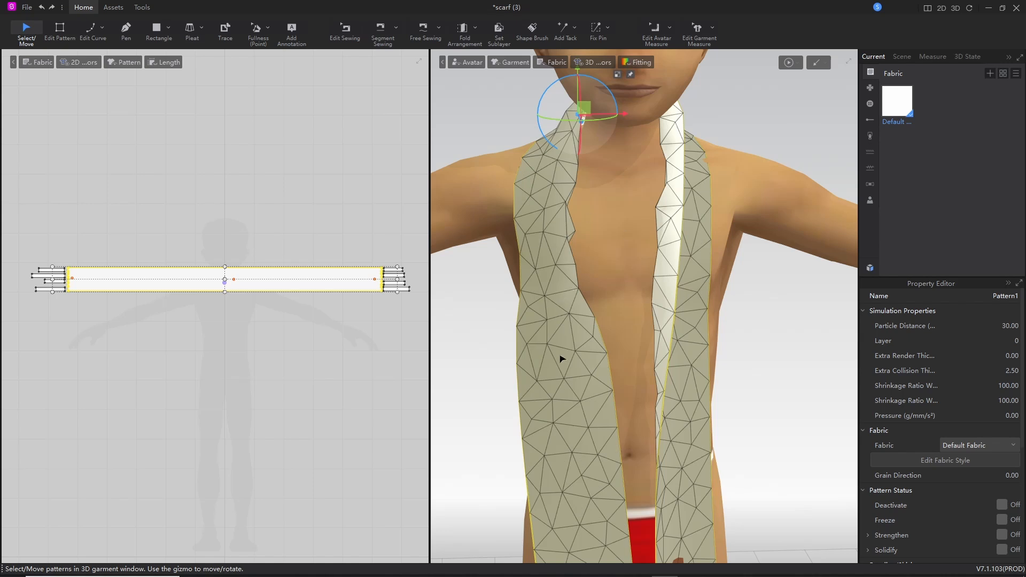
left_click(1015, 328)
type("10")
key("Return")
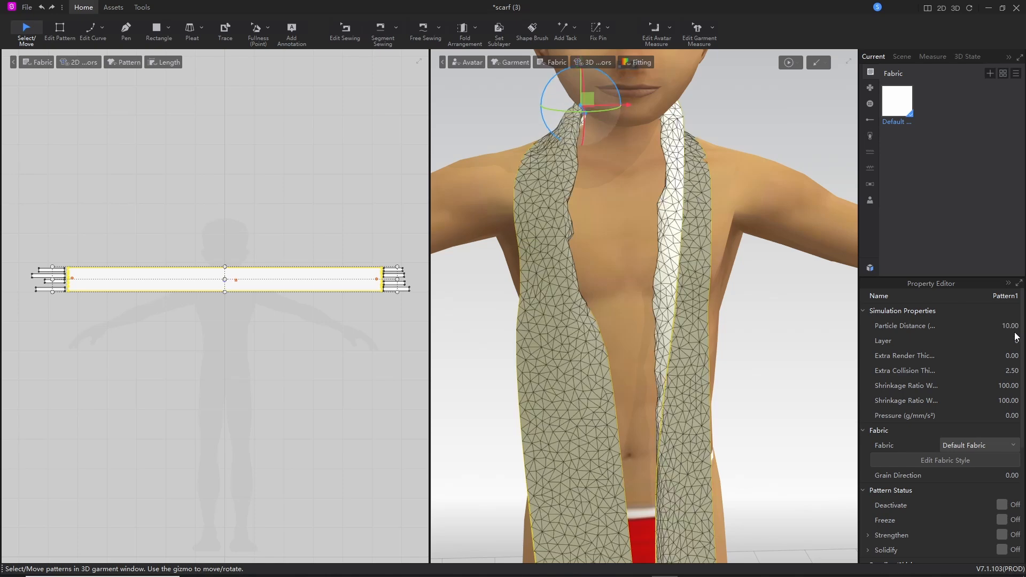
Step: Compare the mesh density of the fringe strips with that of the main scarf body, selecting the outer strip of the longer end
middle_click_drag(683, 407, 687, 291)
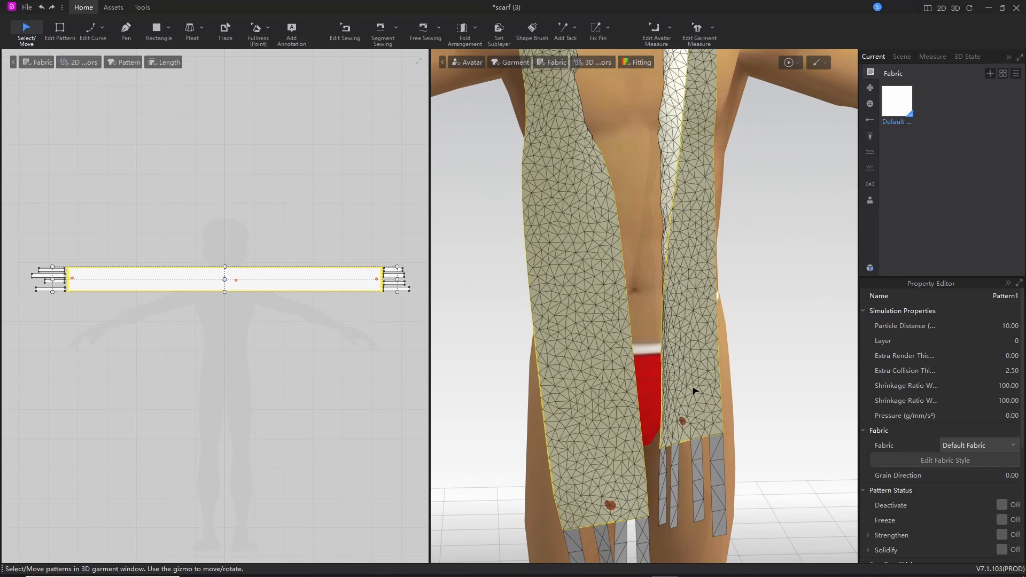
middle_click_drag(694, 392, 648, 362)
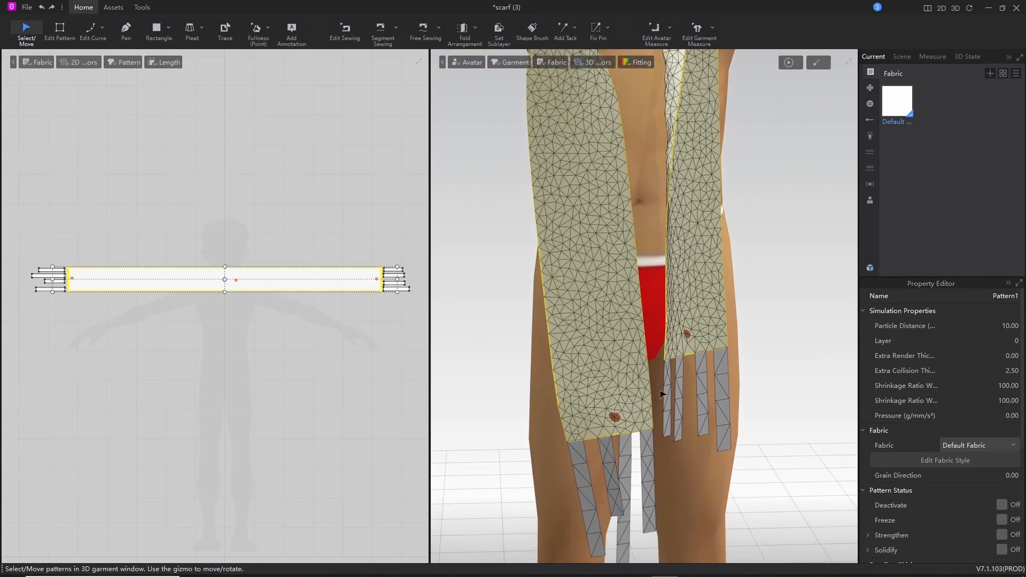
left_click(579, 477)
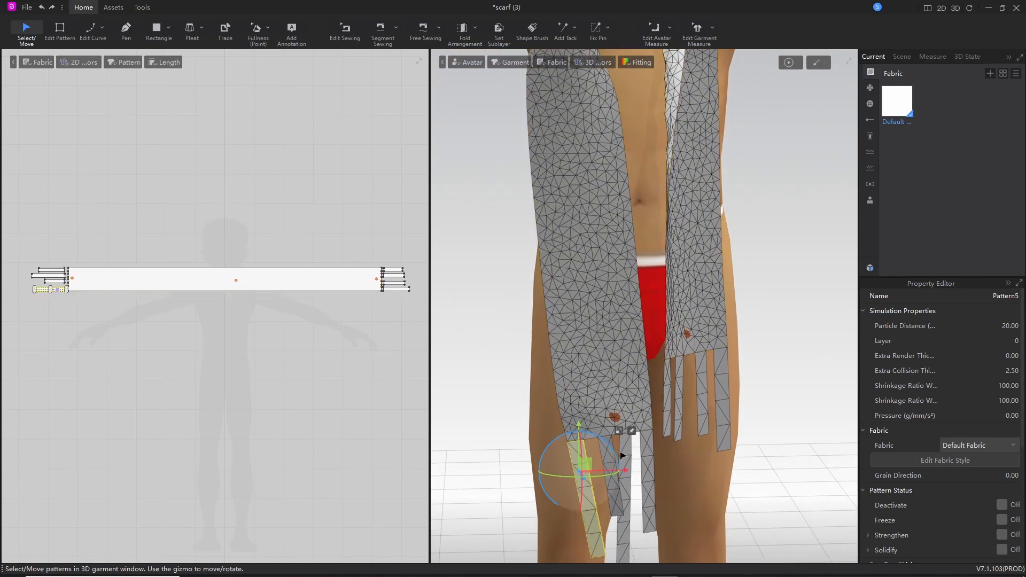
mouse_move(571, 337)
left_mouse_down()
mouse_move(665, 339)
mouse_move(573, 329)
left_mouse_up()
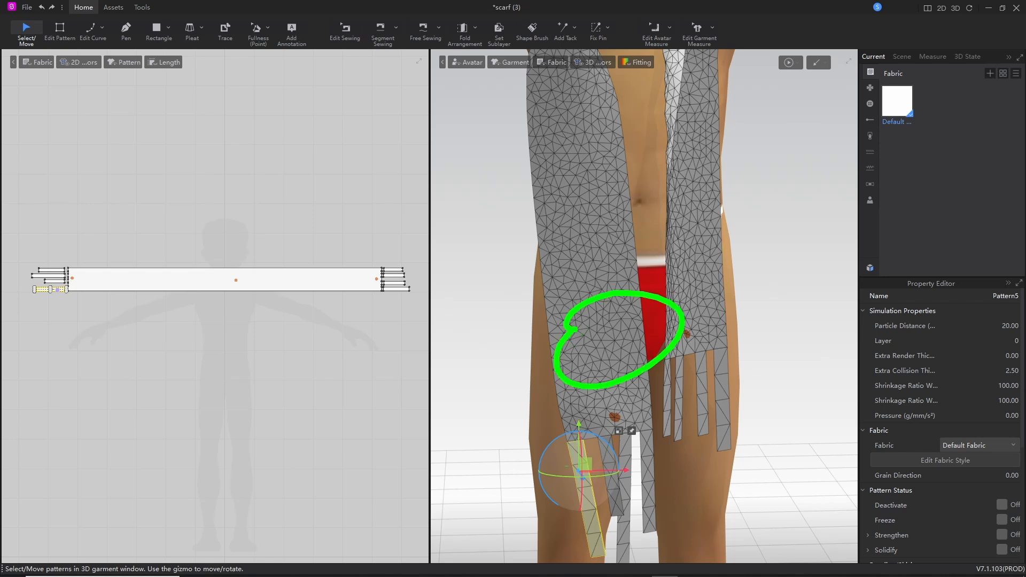
left_click_drag(576, 453, 582, 486)
mouse_move(613, 447)
left_mouse_down()
mouse_move(609, 469)
mouse_move(625, 460)
mouse_move(647, 470)
left_mouse_up()
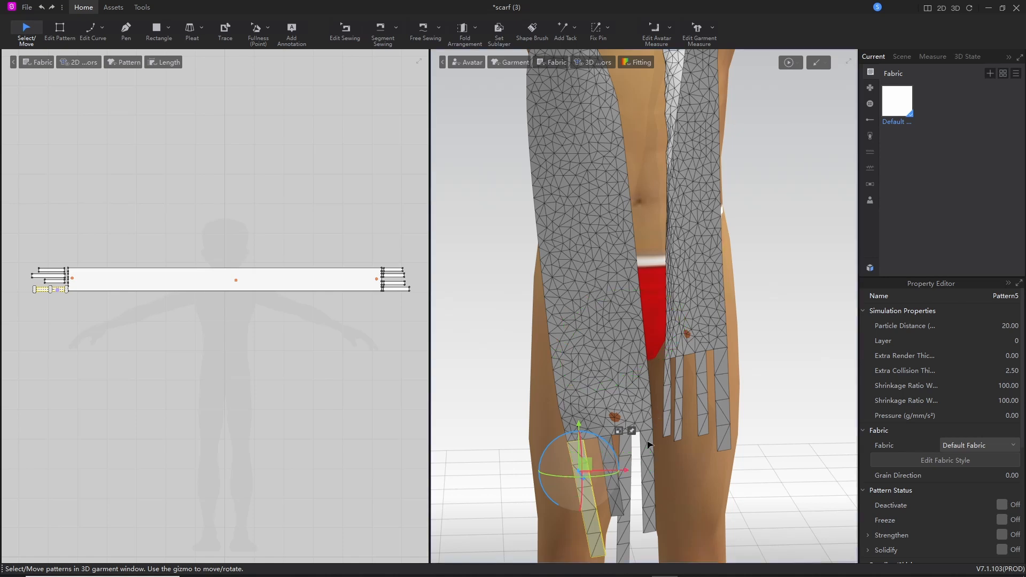
Step: Set the particle distance to 10 on each of the two inner fringe strips at the scarf's longer end
left_click(647, 460)
left_click(1011, 327)
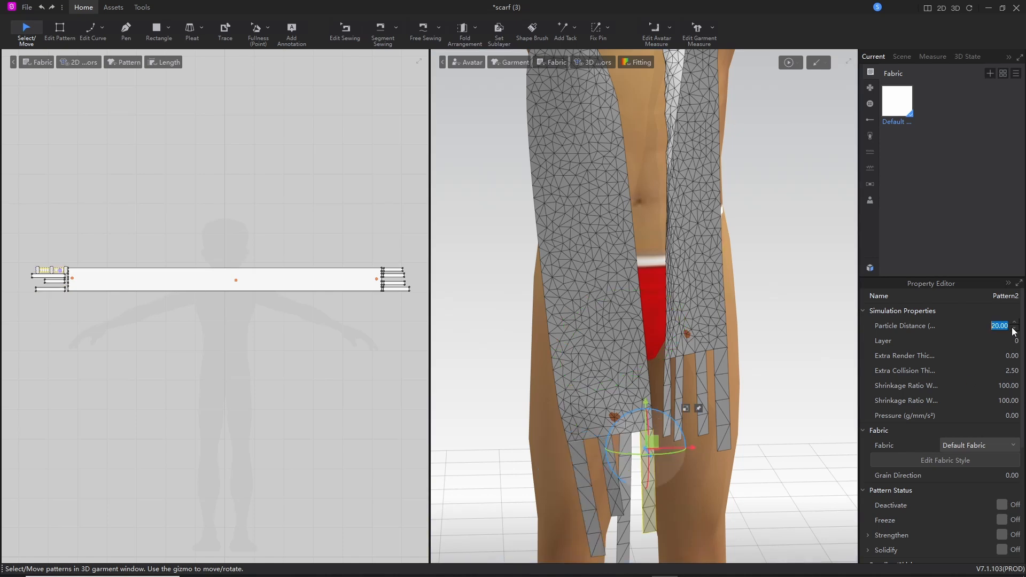
type("10")
key("Return")
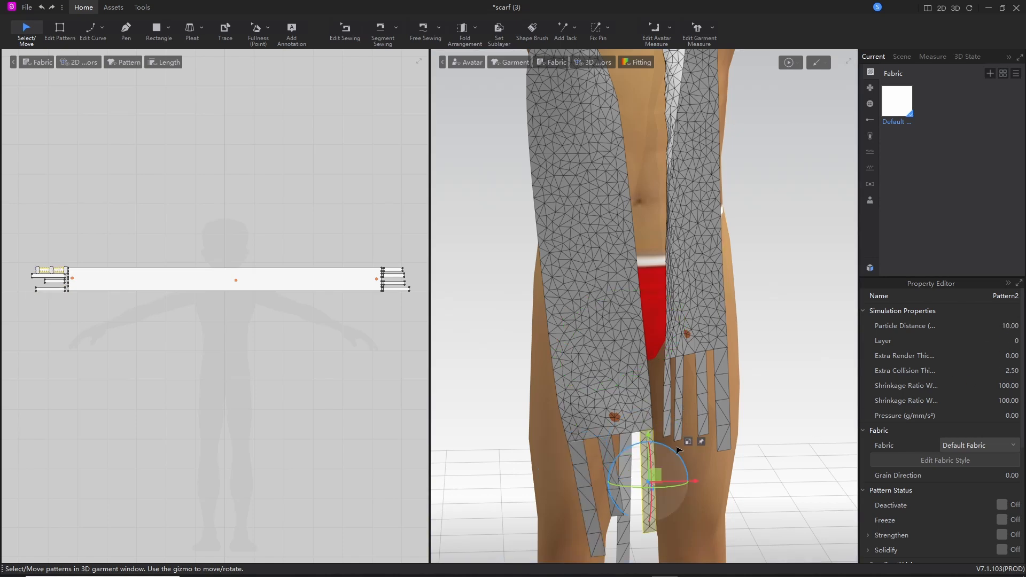
left_click(625, 448)
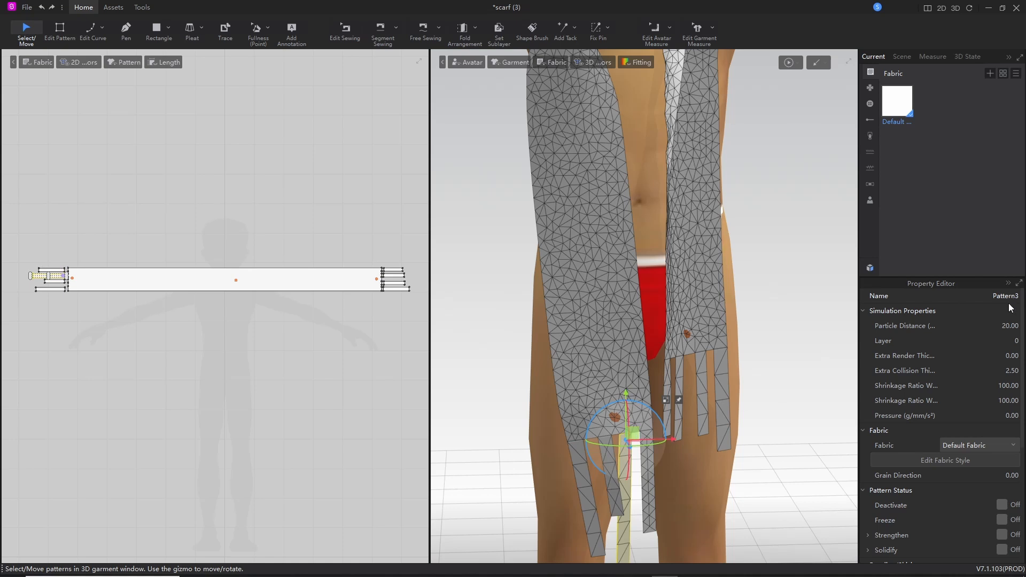
left_click(1014, 326)
left_click(836, 415)
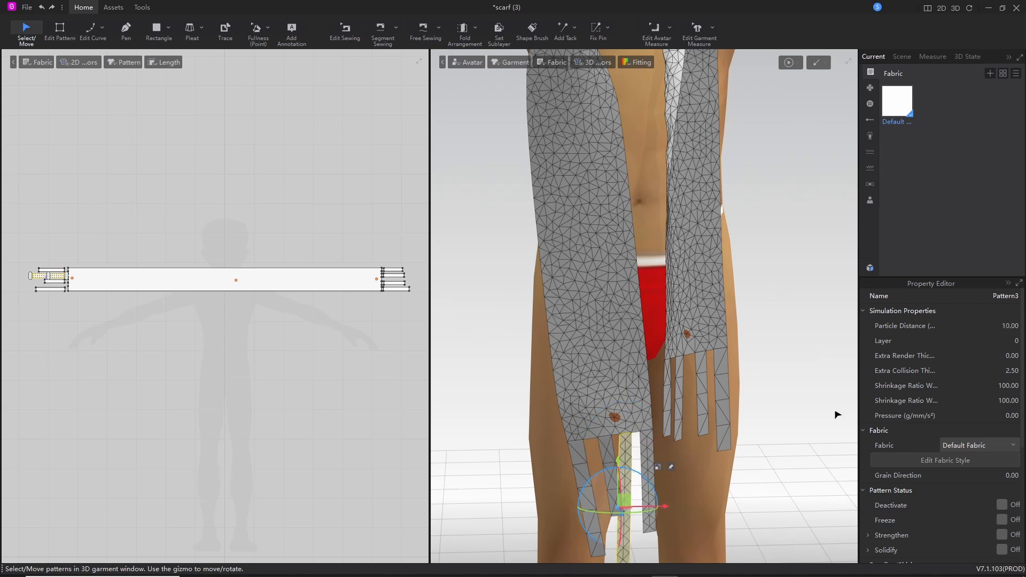
Step: Set the particle distance to 10 on each of the two outer fringe strips at the scarf's longer end
left_click(610, 444)
left_click(1014, 324)
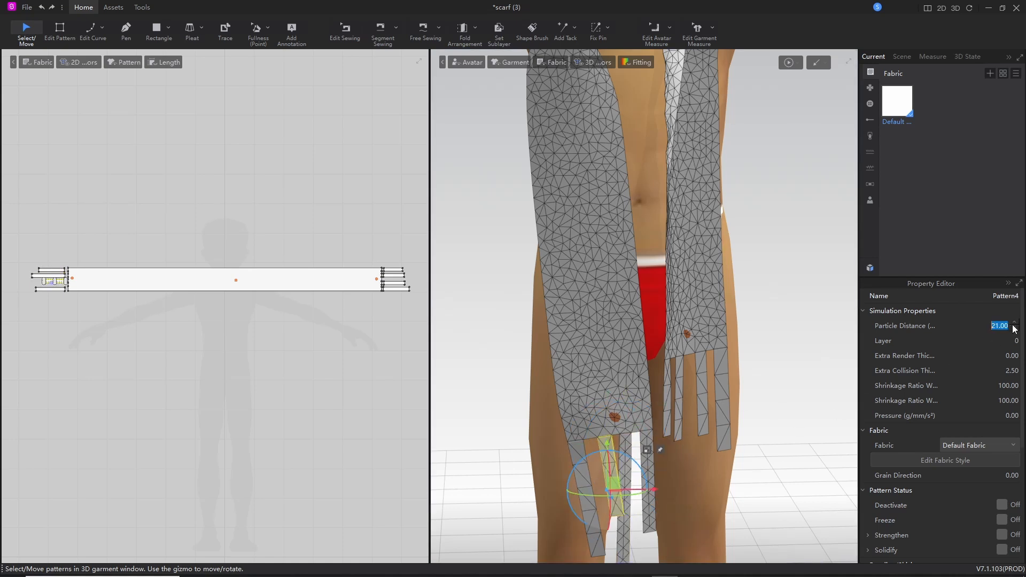
type("10")
key("Return")
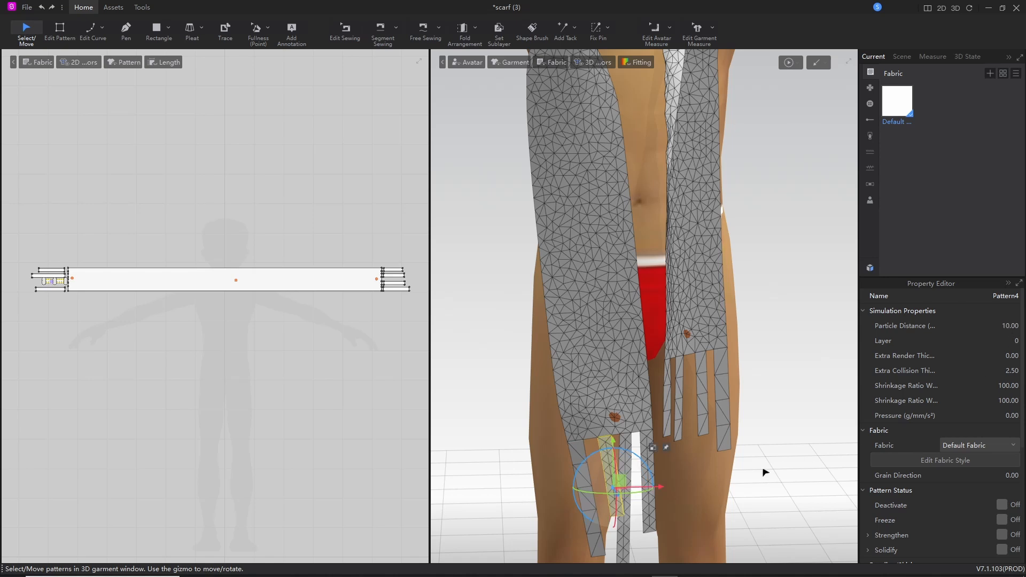
left_click(582, 470)
left_click(1012, 329)
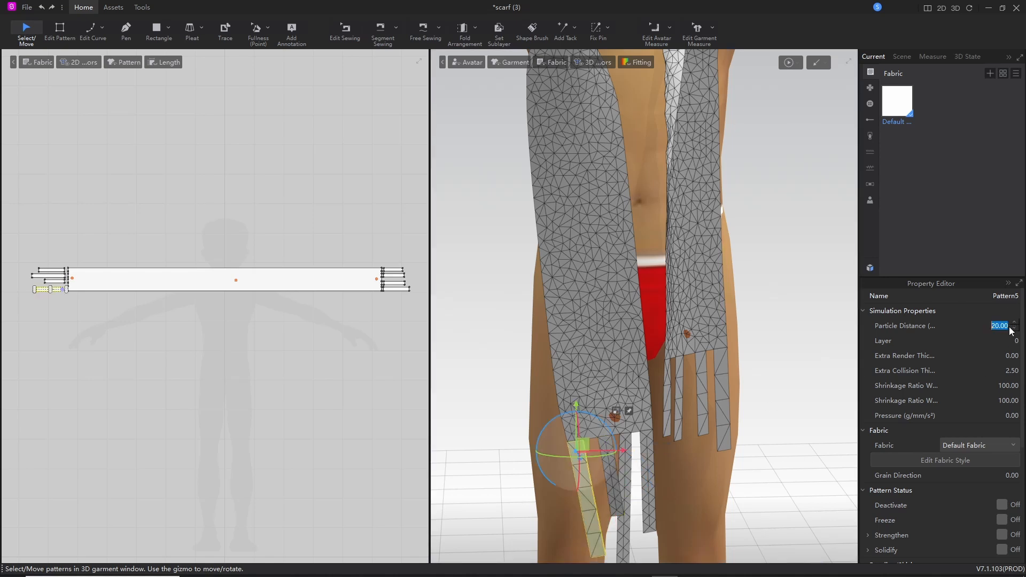
type("10")
key("Return")
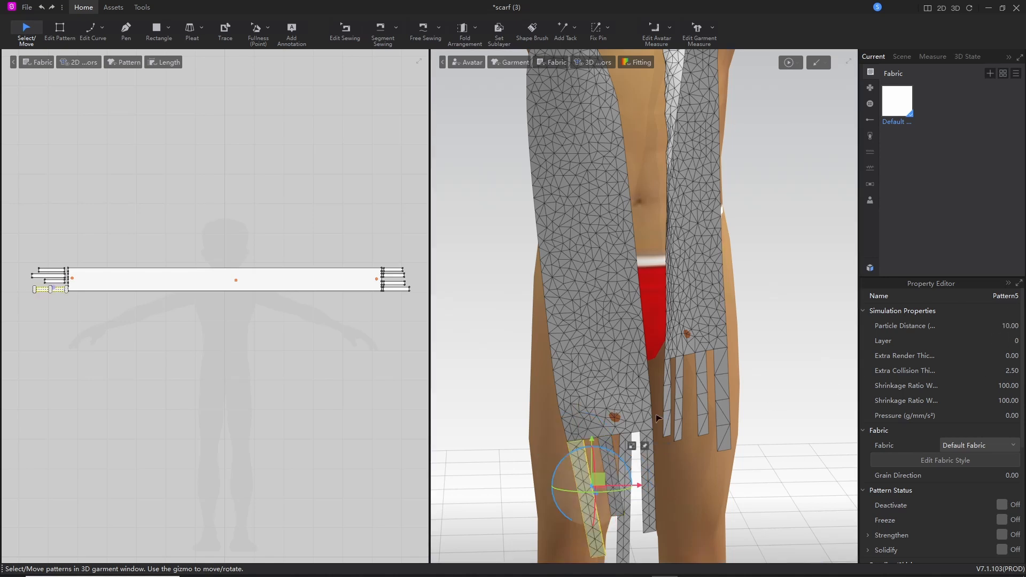
Step: Select all four fringe strips at the scarf's shorter end and set their particle distance to 10
left_click(668, 382)
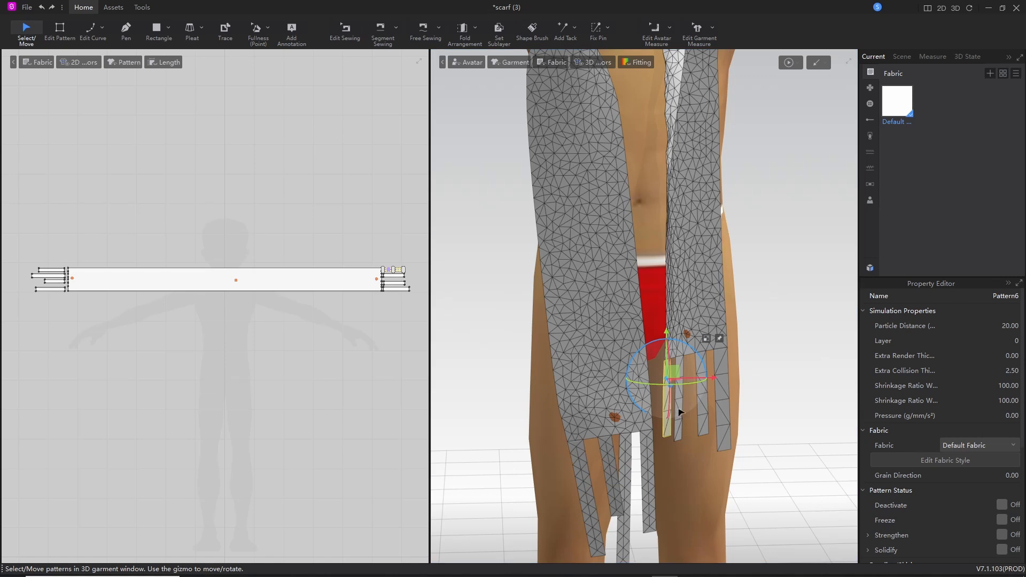
left_click(682, 435, "shift")
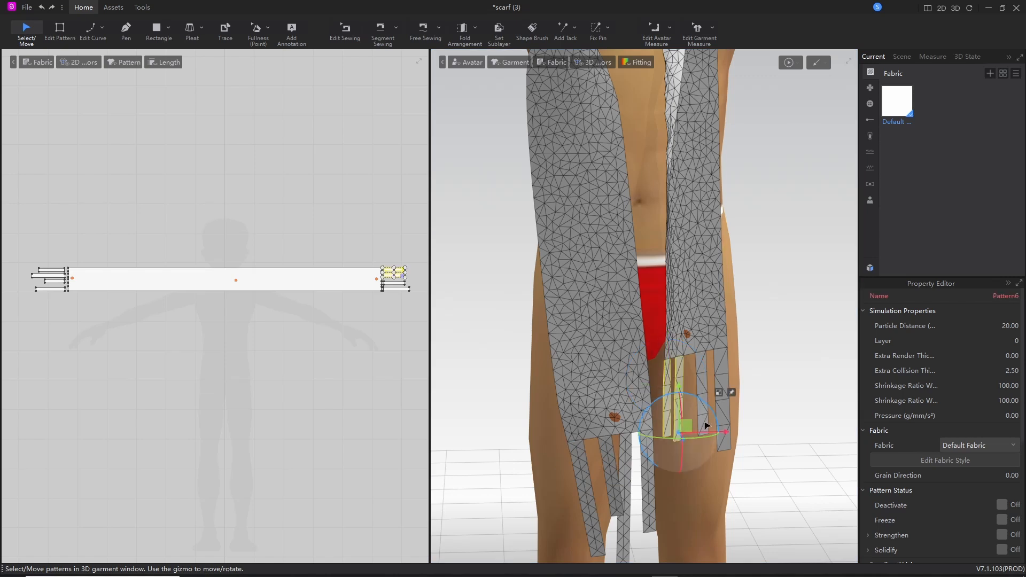
left_click(704, 376, "shift")
left_click(724, 359, "shift")
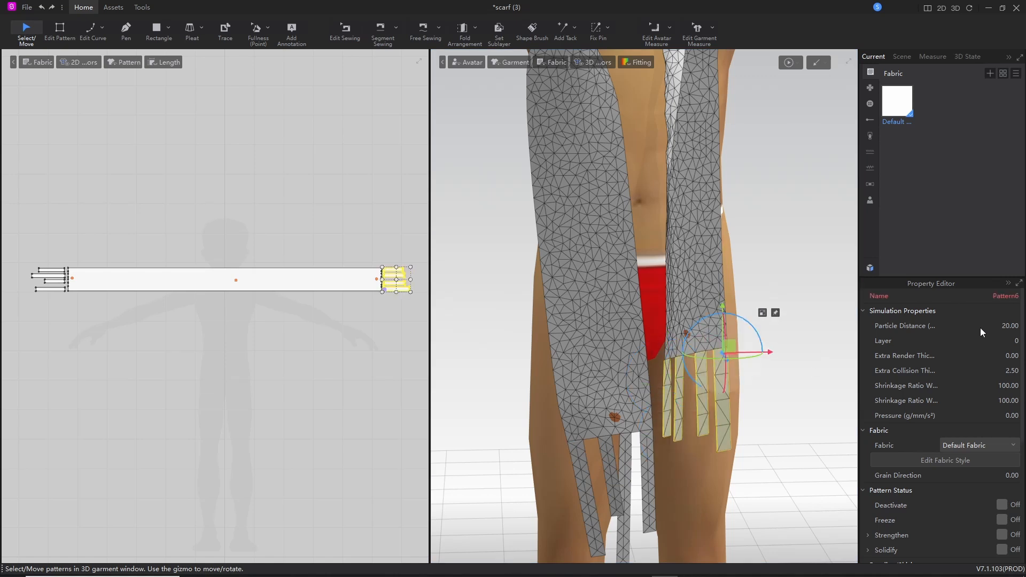
left_click(1017, 329)
type("10")
key("Return")
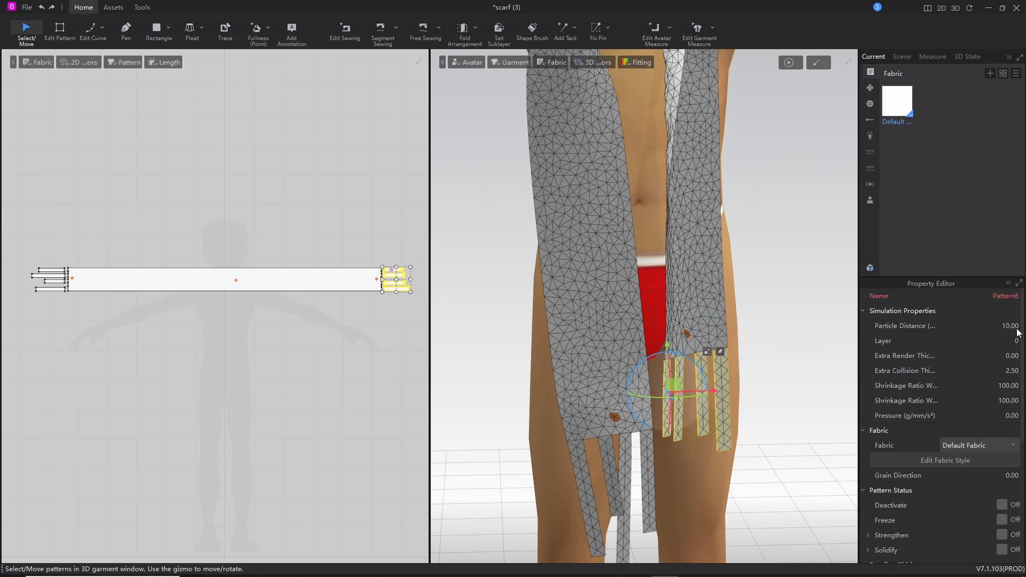
mouse_move(794, 465)
right_mouse_down()
mouse_move(743, 462)
mouse_move(808, 463)
mouse_move(799, 463)
right_mouse_up()
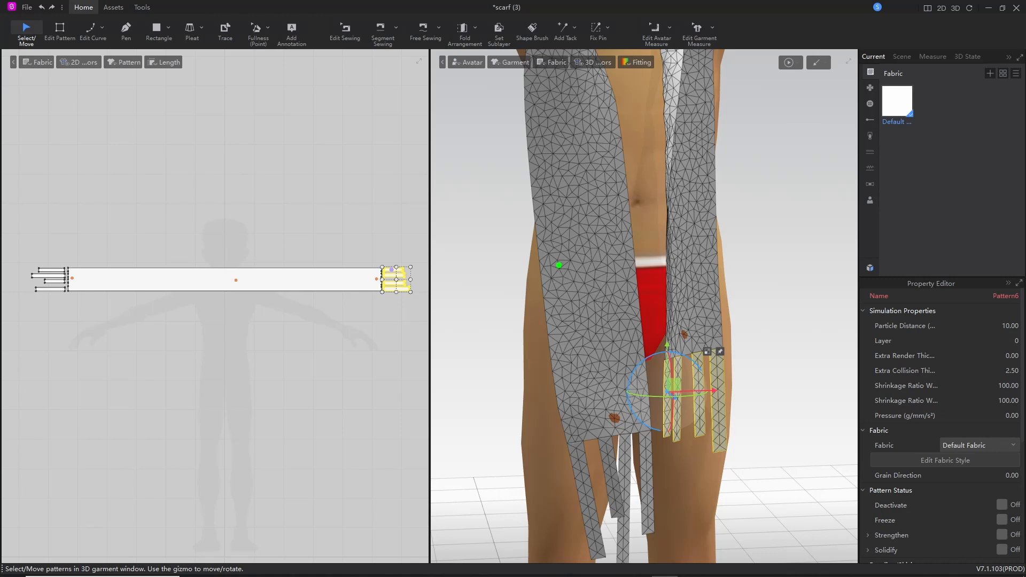
mouse_move(559, 262)
left_mouse_down()
mouse_move(619, 258)
mouse_move(618, 294)
mouse_move(575, 294)
mouse_move(570, 265)
left_mouse_up()
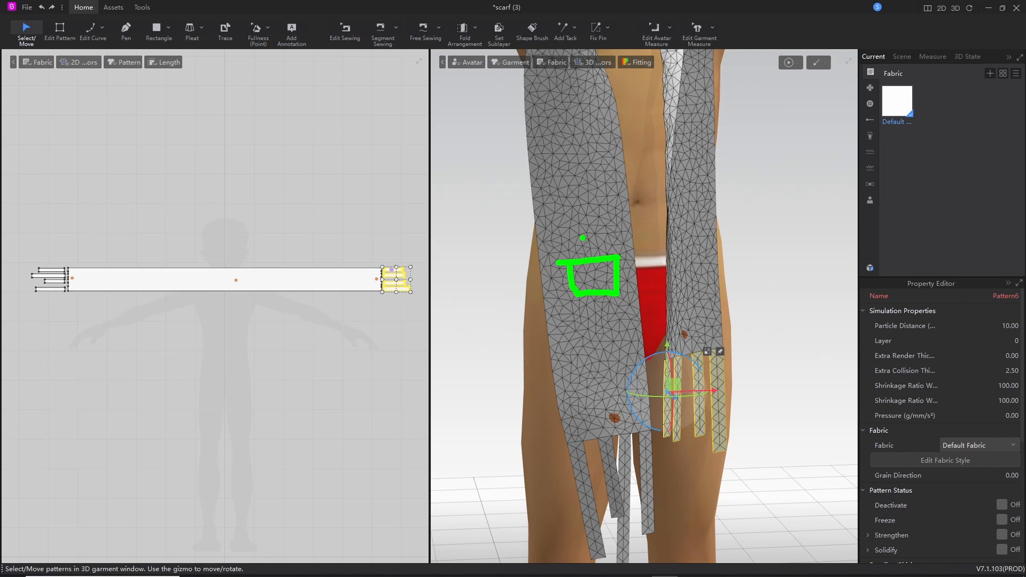
key("Escape")
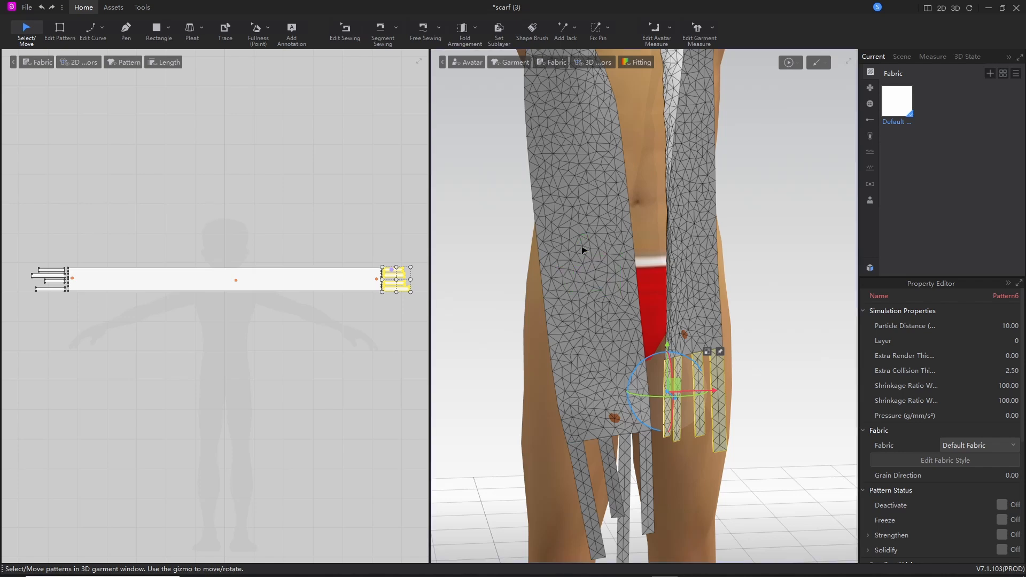
Step: Select the main scarf pattern and set its mesh type to Quad (Basic)
left_click(547, 203)
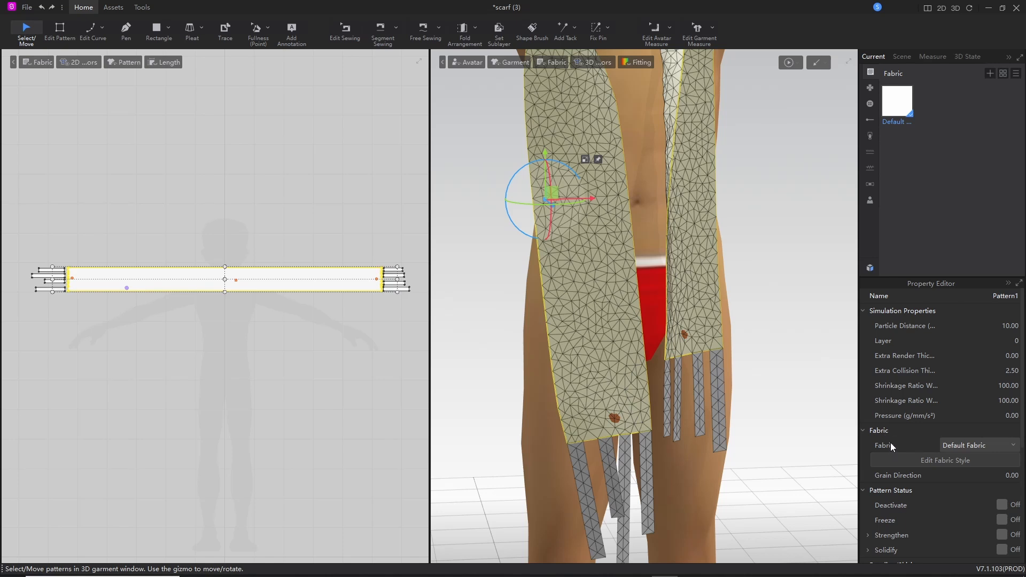
mouse_move(859, 370)
left_mouse_down()
mouse_move(858, 329)
mouse_move(850, 491)
left_mouse_up()
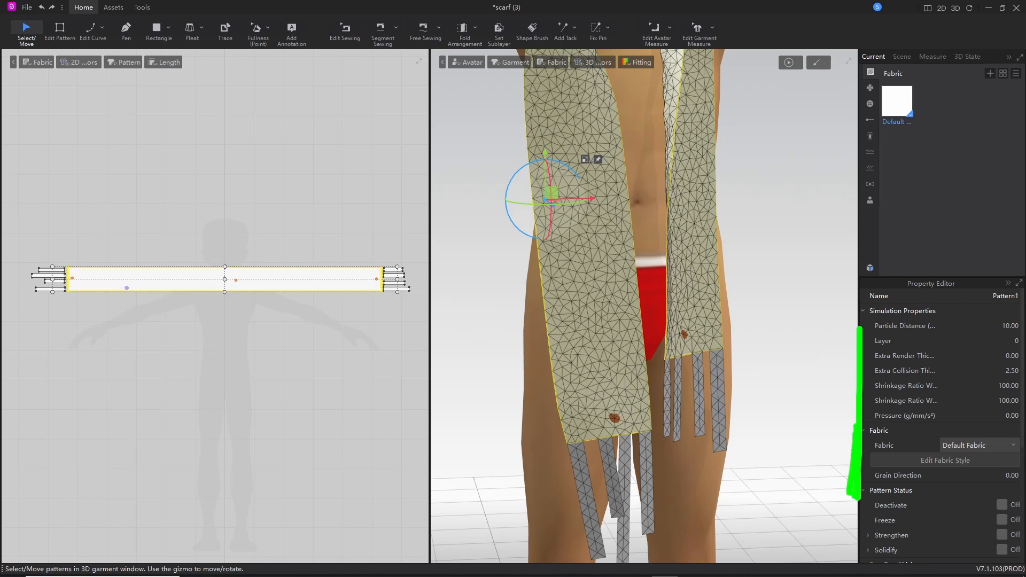
key("Escape")
scroll(934, 433, "down", 4)
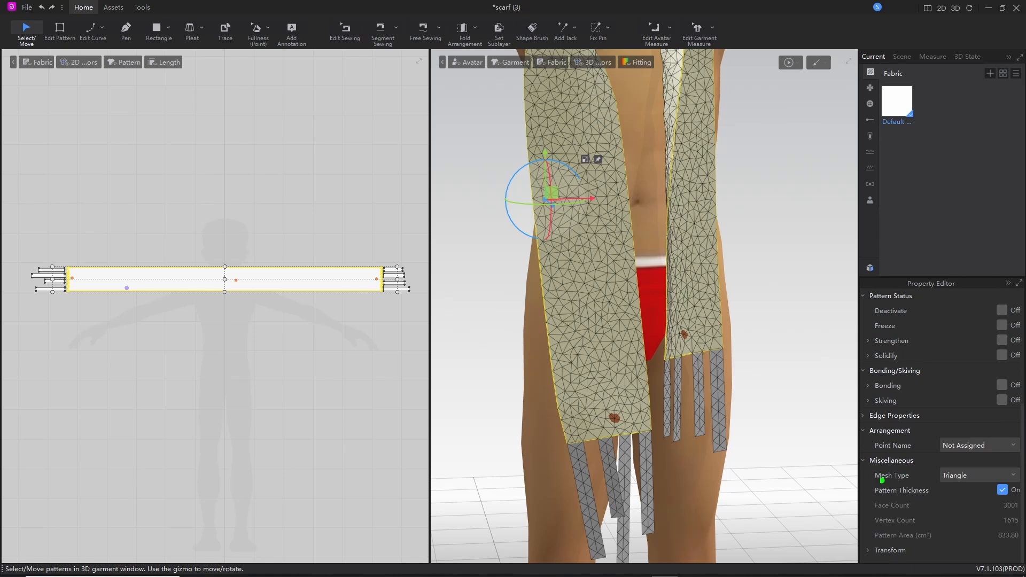
left_click_drag(847, 454, 836, 546)
mouse_move(870, 485)
left_mouse_down()
mouse_move(918, 483)
mouse_move(878, 482)
left_mouse_up()
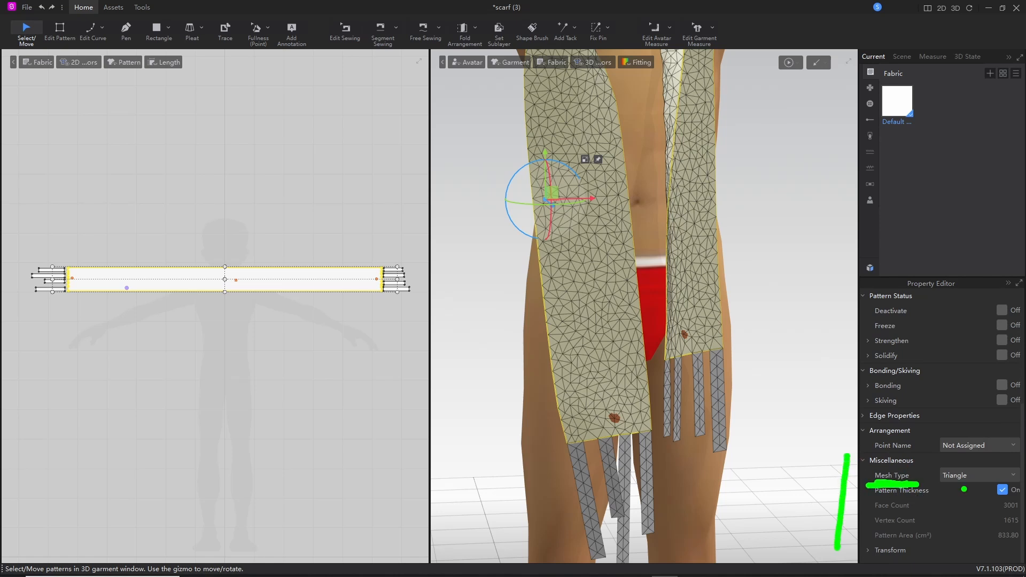
left_click_drag(944, 490, 979, 489)
left_click(967, 476)
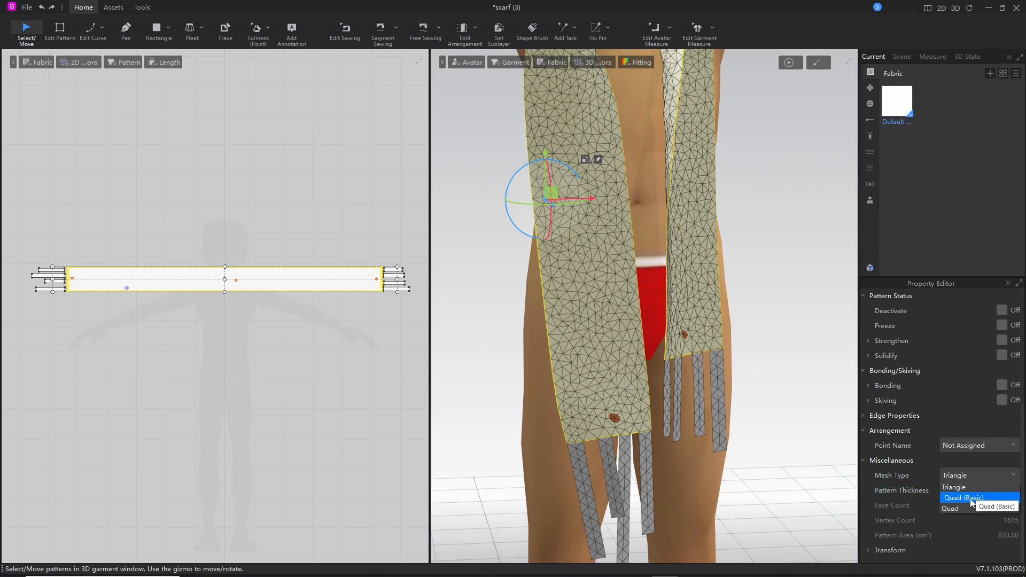
left_click(969, 498)
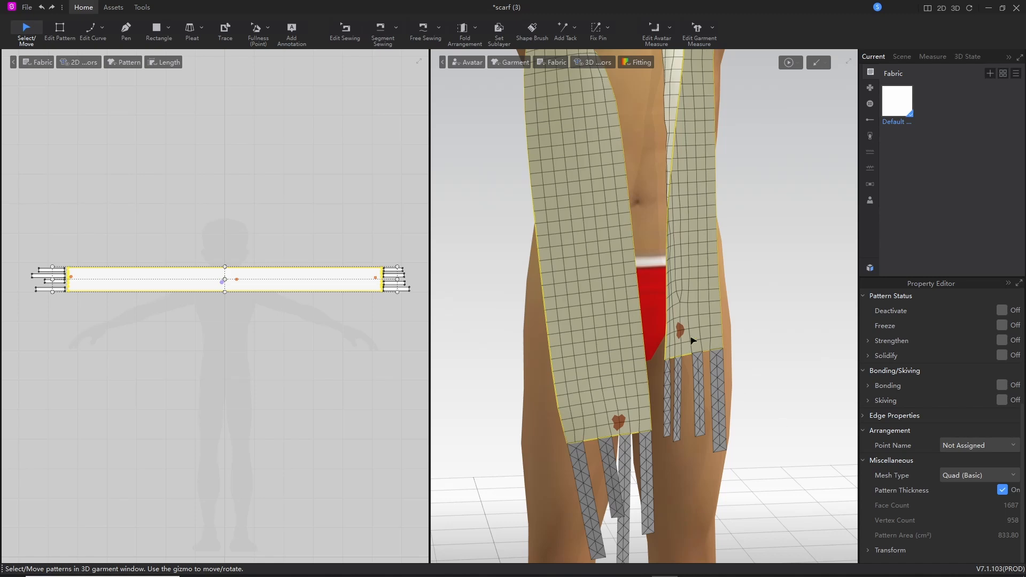
Step: Set the main scarf pattern's mesh type to Quad and inspect its mesh from the neck down to the fringe
middle_click_drag(565, 247, 577, 211)
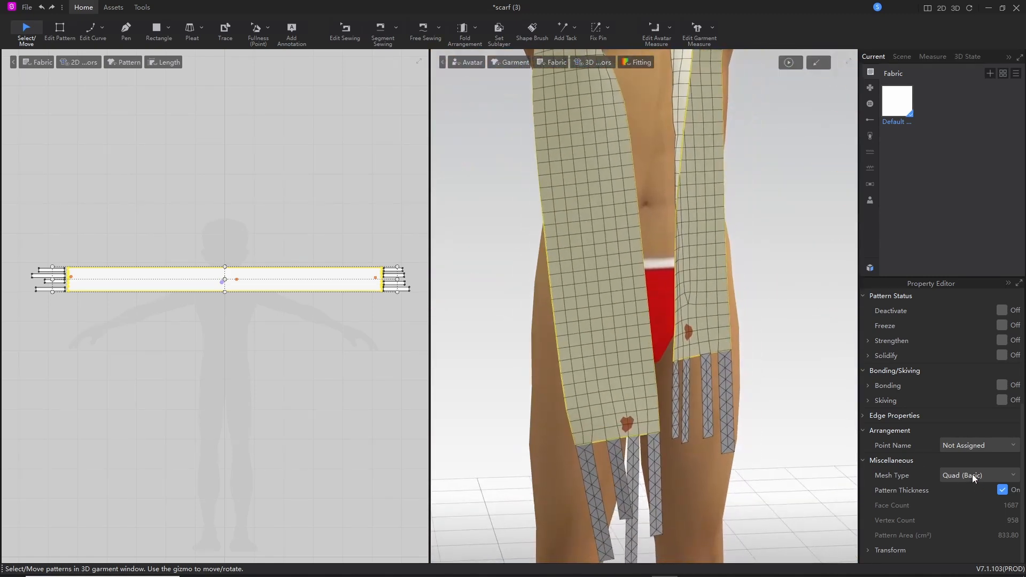
left_click(972, 473)
left_click(957, 509)
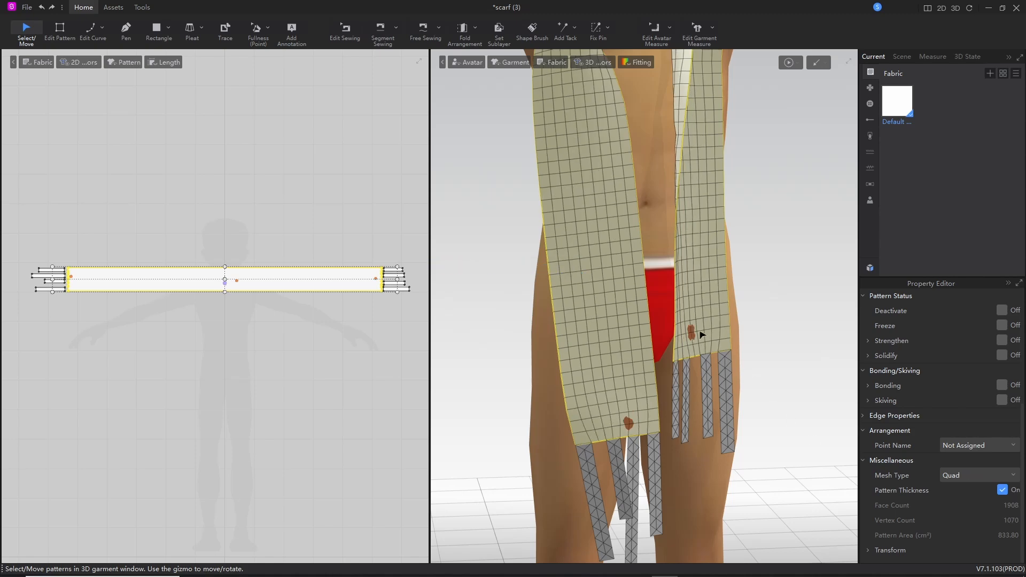
middle_click_drag(646, 238, 670, 429)
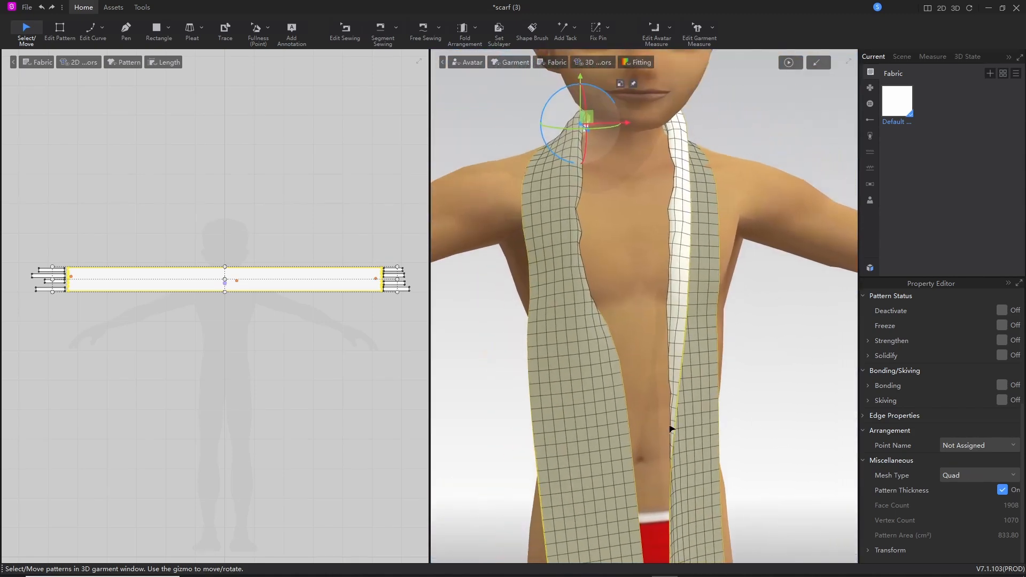
right_click_drag(671, 429, 759, 425)
middle_click_drag(653, 421, 640, 299)
middle_click_drag(656, 457, 683, 447)
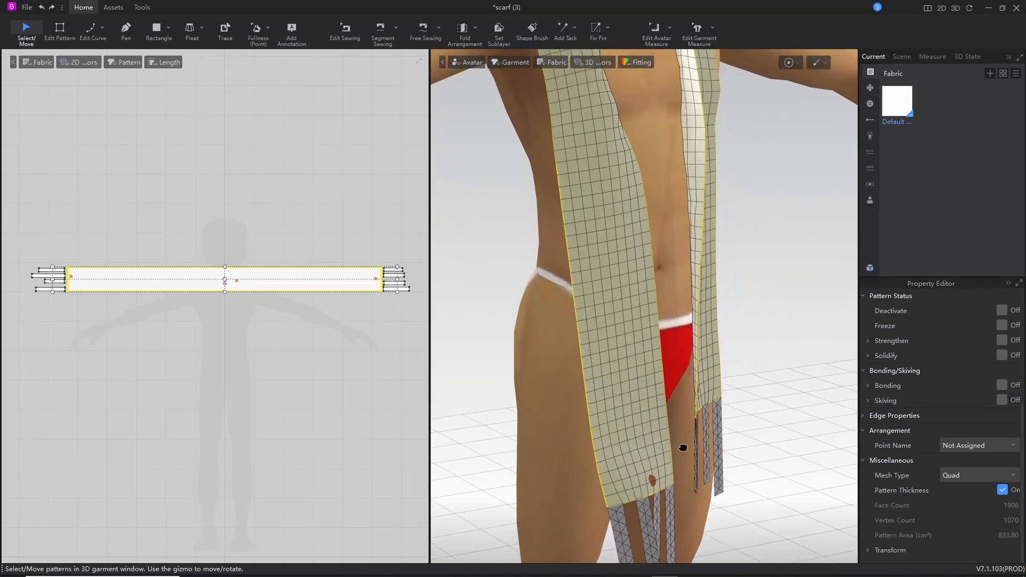
Step: Try the Quad (Basic) mesh type on the main scarf again and examine the mesh flow near the shorter end
left_click(968, 474)
left_click(968, 495)
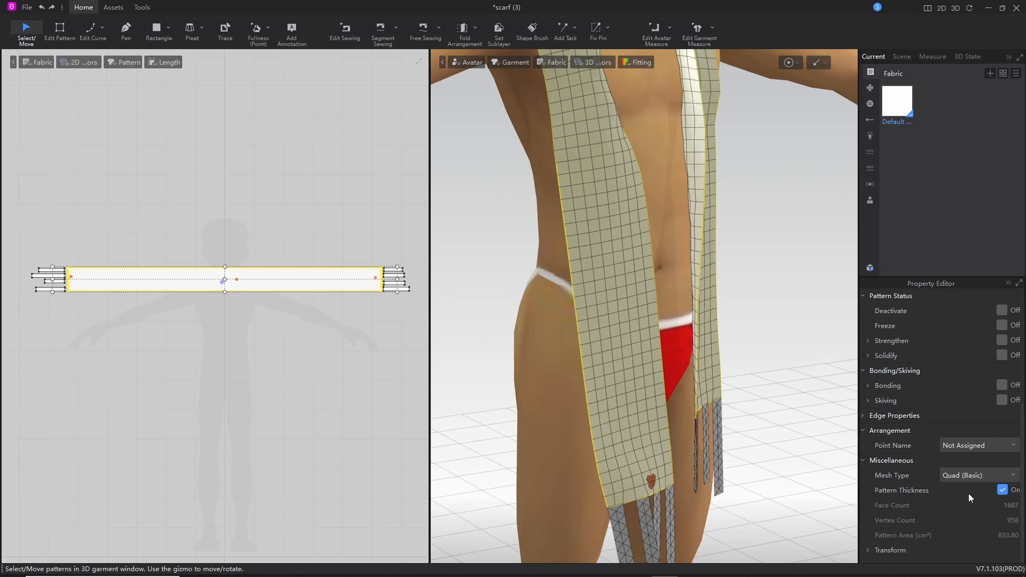
right_click_drag(767, 417, 588, 382)
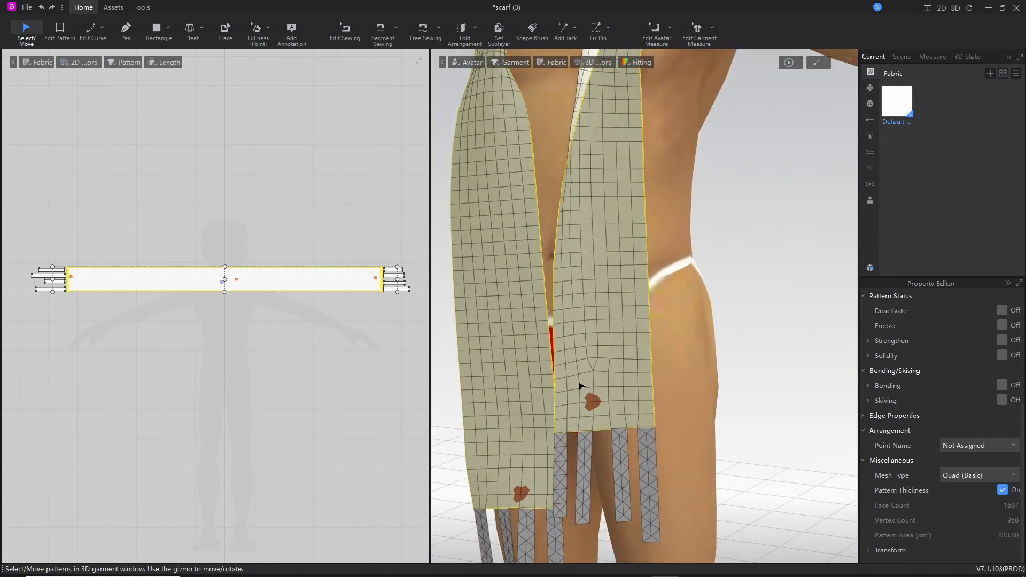
left_click_drag(595, 290, 596, 359)
mouse_move(586, 311)
left_mouse_down()
mouse_move(578, 389)
mouse_move(565, 339)
left_mouse_up()
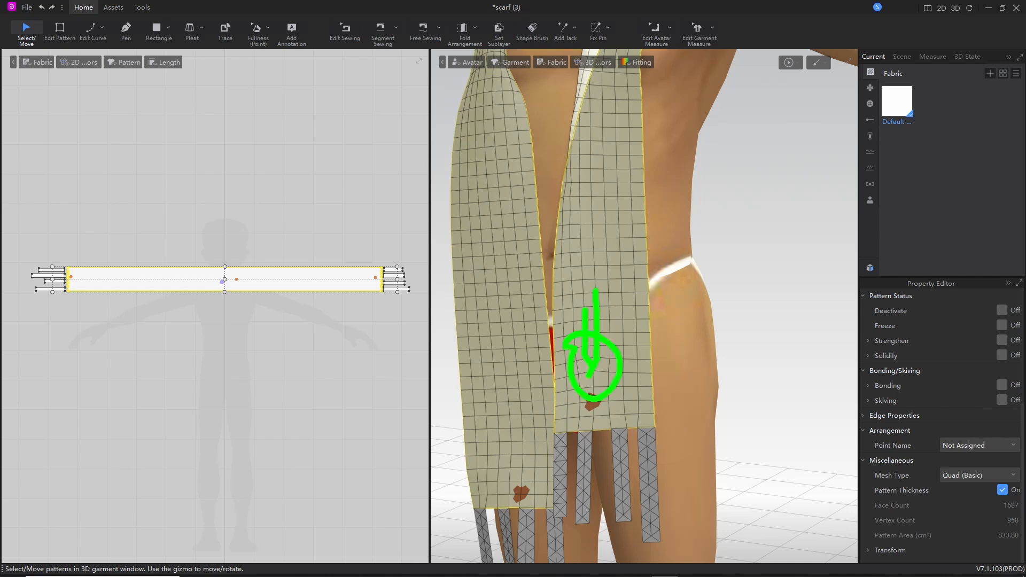
key("Escape")
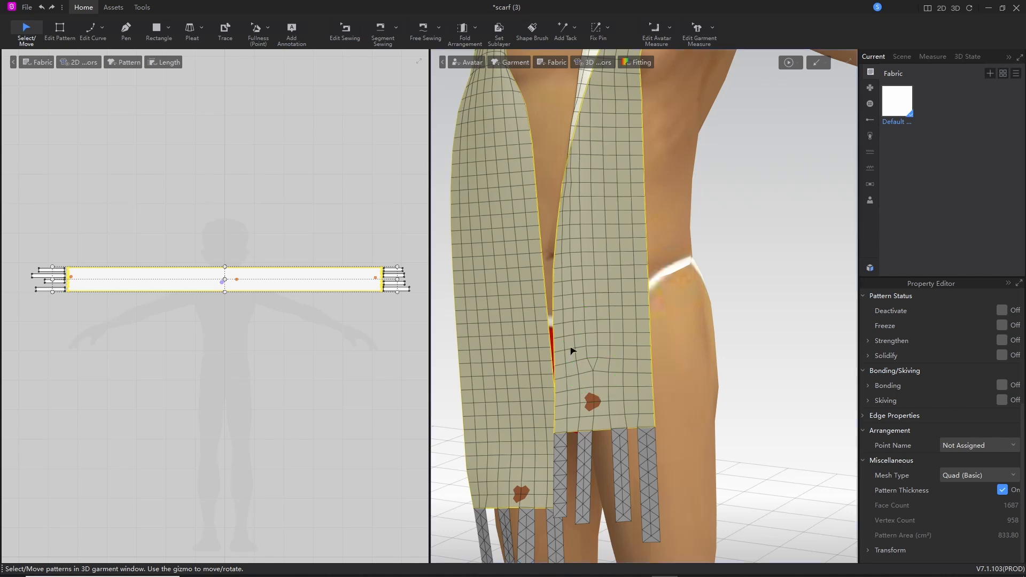
Step: Return the main scarf pattern's mesh type to Quad and check the mesh on both hanging ends
left_click(973, 477)
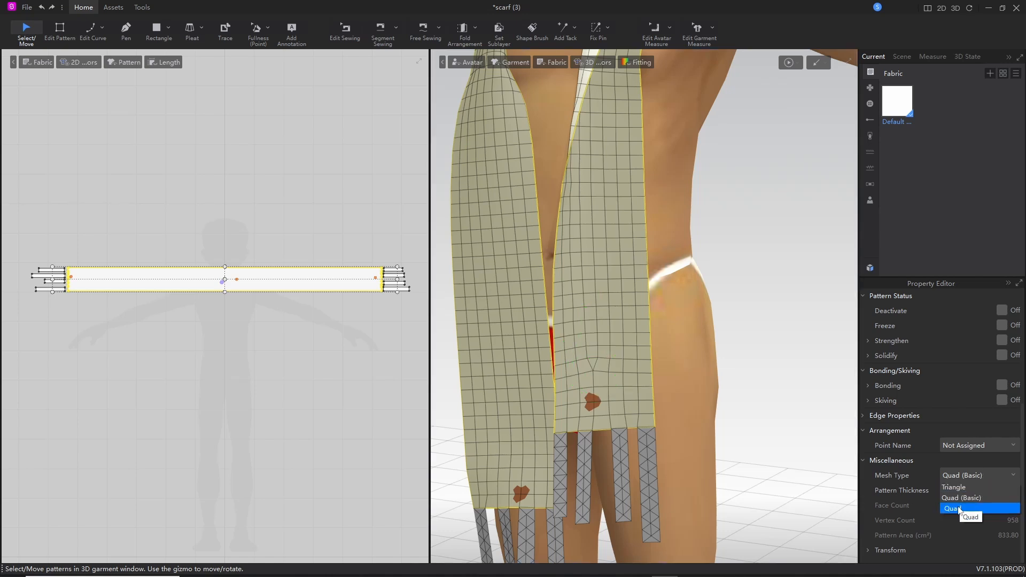
left_click(957, 508)
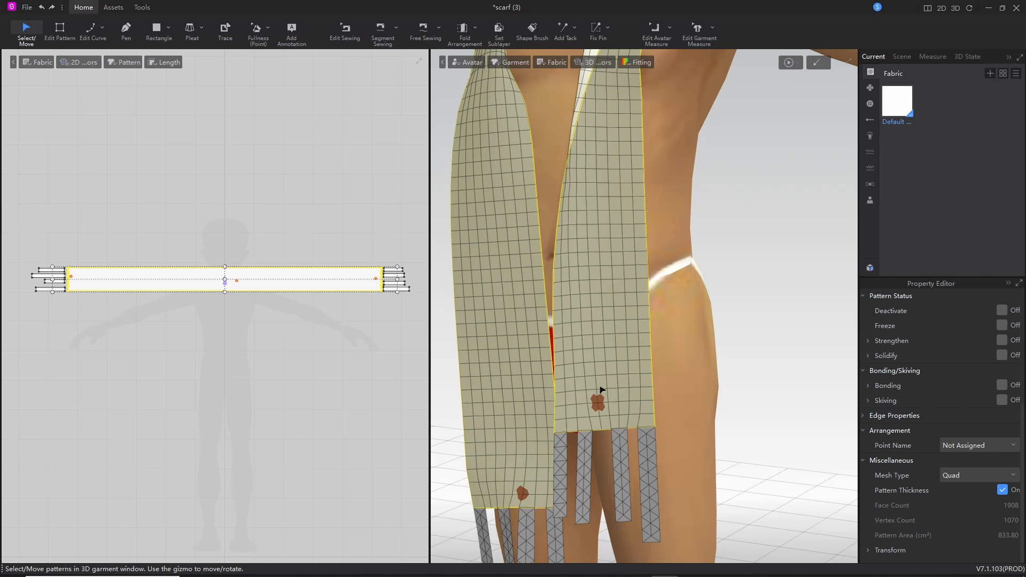
right_click_drag(532, 373, 584, 371)
scroll(613, 421, "up", 2)
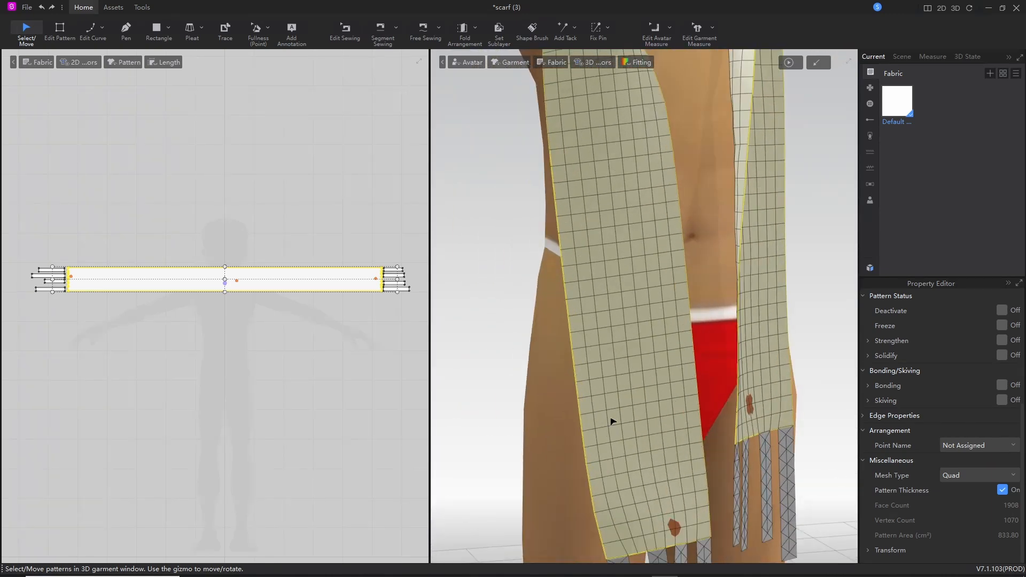
Step: Select all eight fringe strips across both scarf ends and set their mesh type to Quad
scroll(613, 421, "down", 3)
middle_click_drag(630, 437, 588, 267)
left_click(588, 335)
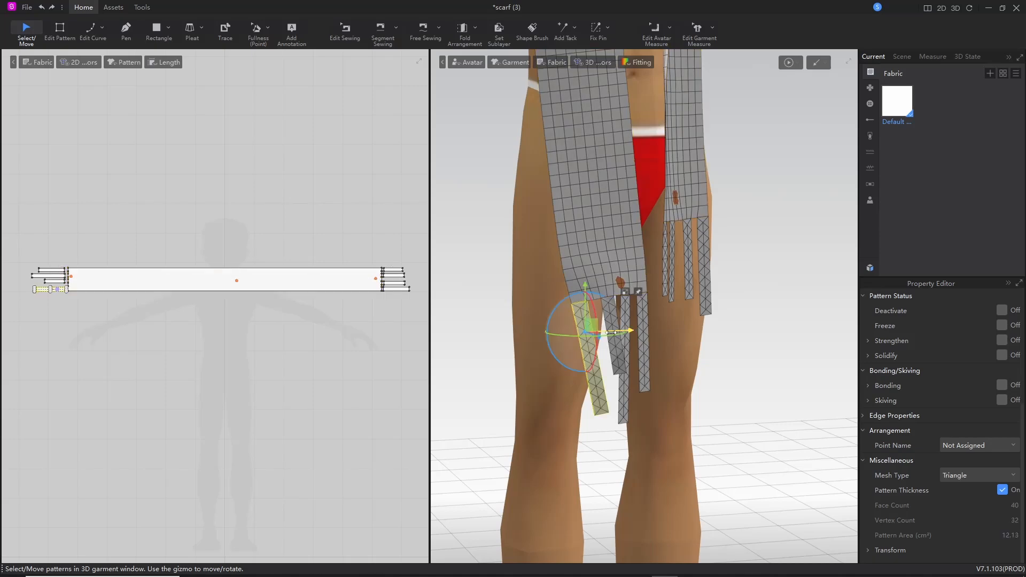
left_click(613, 337, "shift")
left_click(623, 415, "shift")
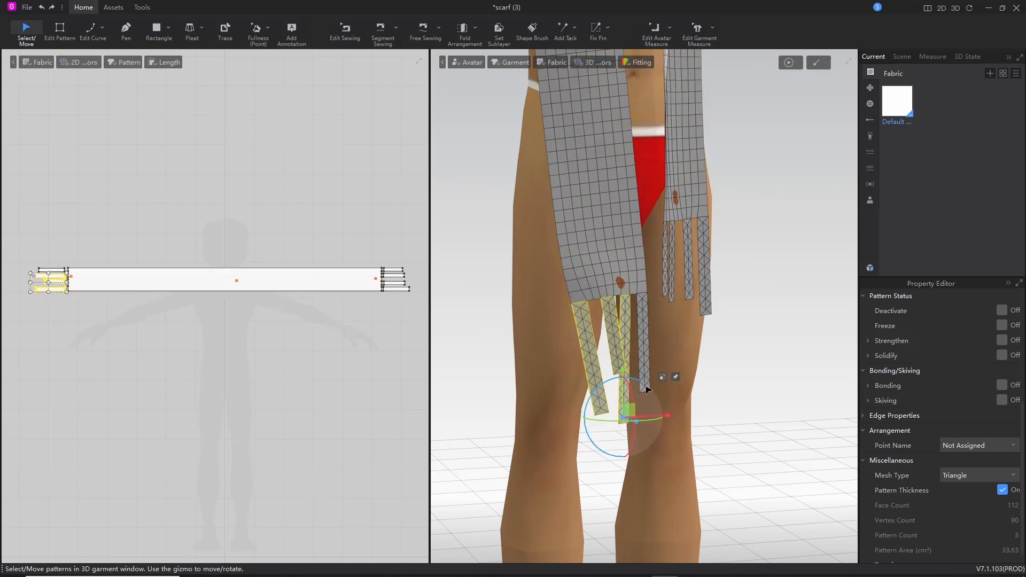
left_click(644, 363, "shift")
left_click(664, 279, "shift")
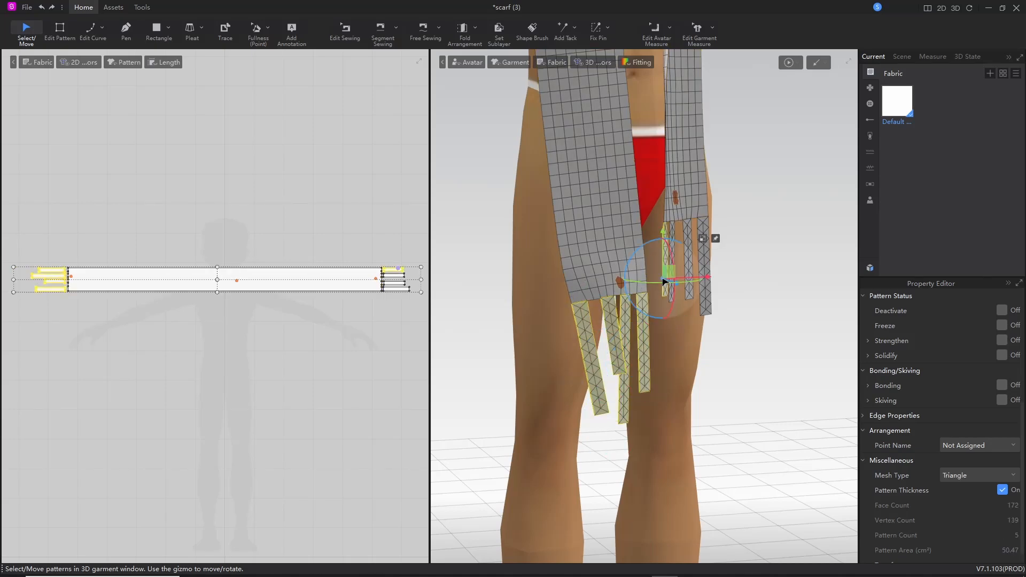
right_click_drag(740, 390, 684, 394)
scroll(694, 319, "down", 3)
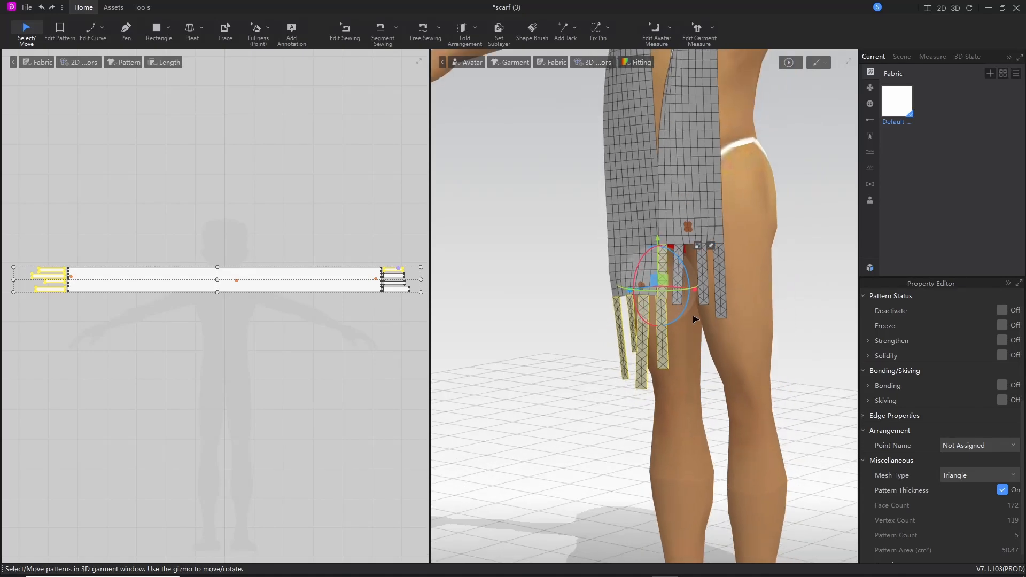
scroll(694, 319, "up", 4)
left_click(704, 214, "shift")
scroll(745, 252, "up", 1)
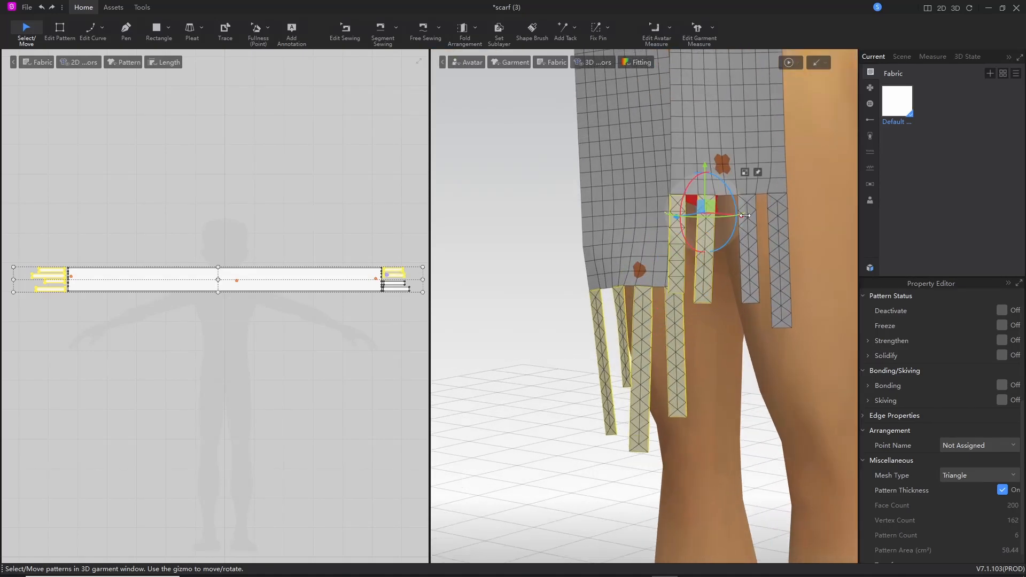
left_click(748, 252, "shift")
left_click(782, 303, "shift")
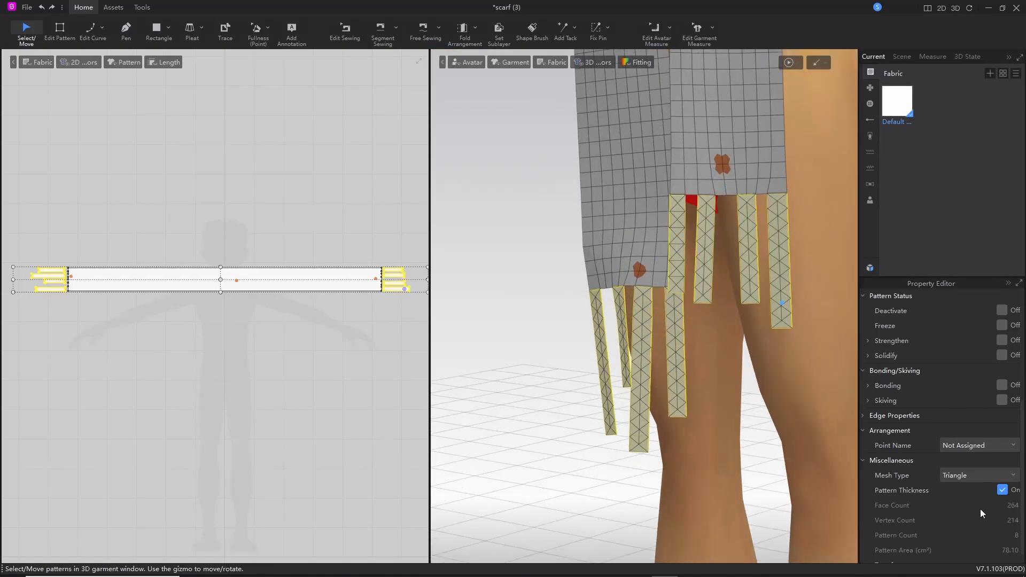
left_click(966, 476)
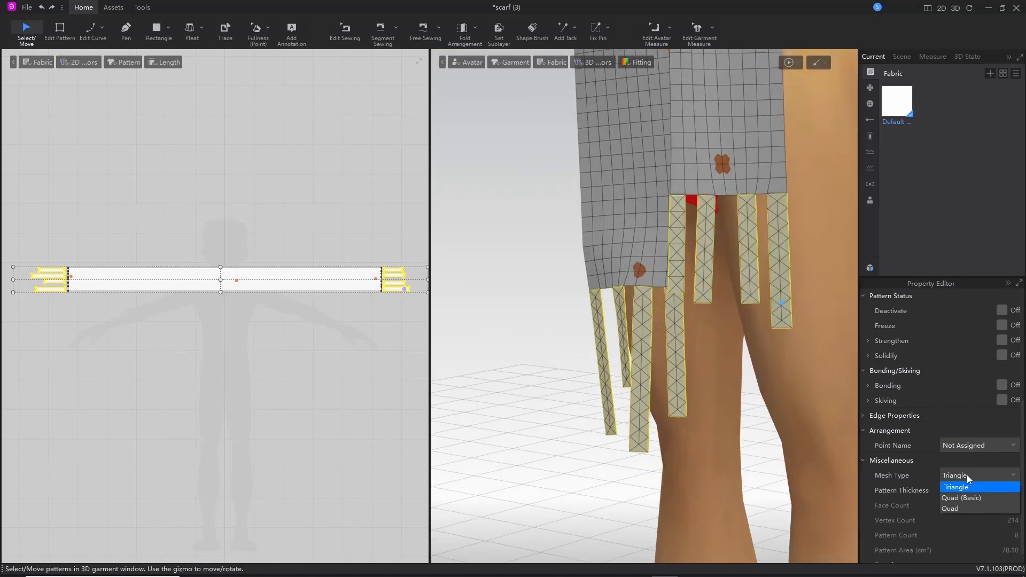
left_click(958, 508)
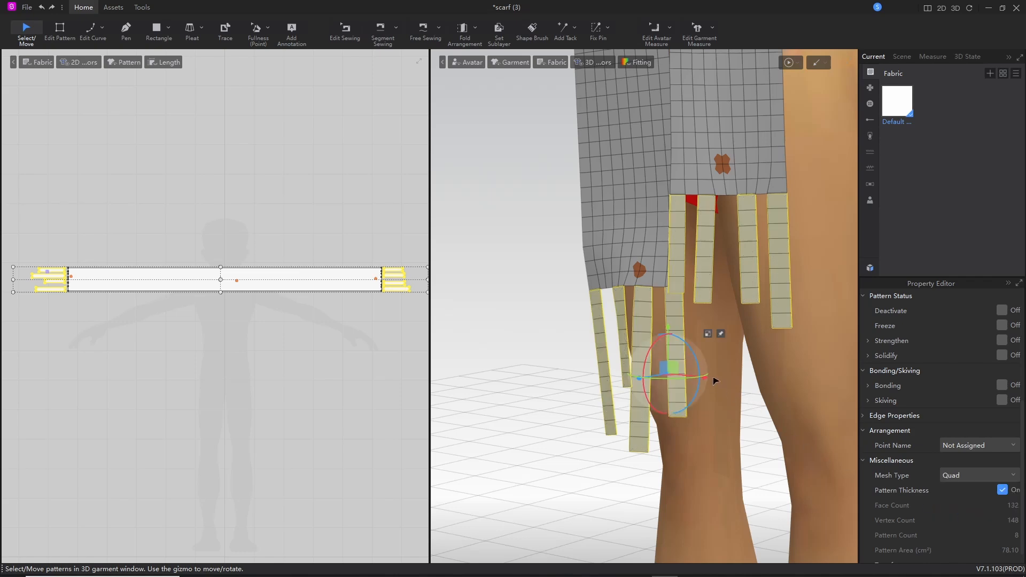
Step: Run the simulation on the quad-meshed scarf and check the drape around the neck from the back, side and front
right_click_drag(716, 380, 688, 395)
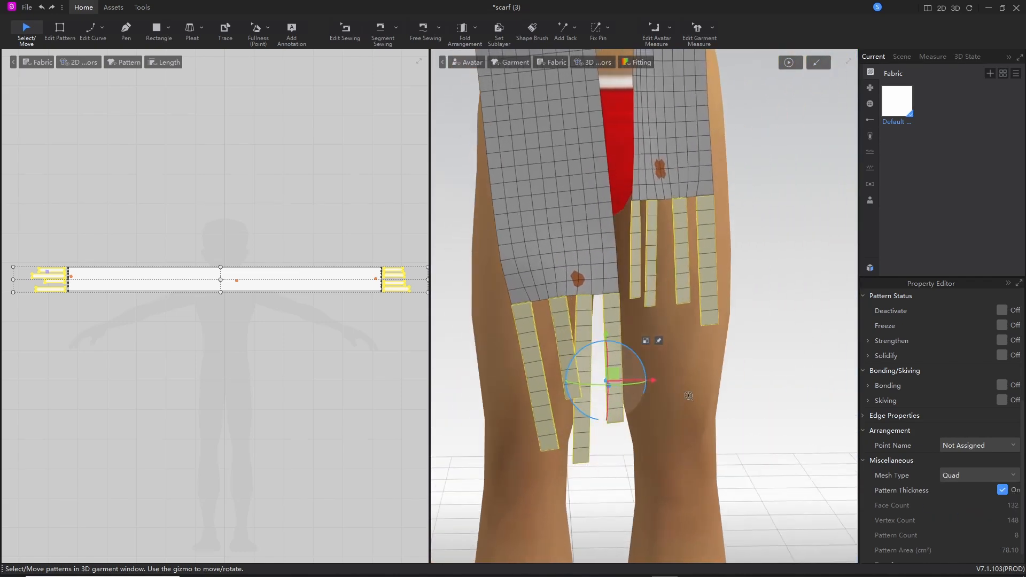
scroll(688, 395, "down", 5)
middle_click_drag(625, 207, 639, 463)
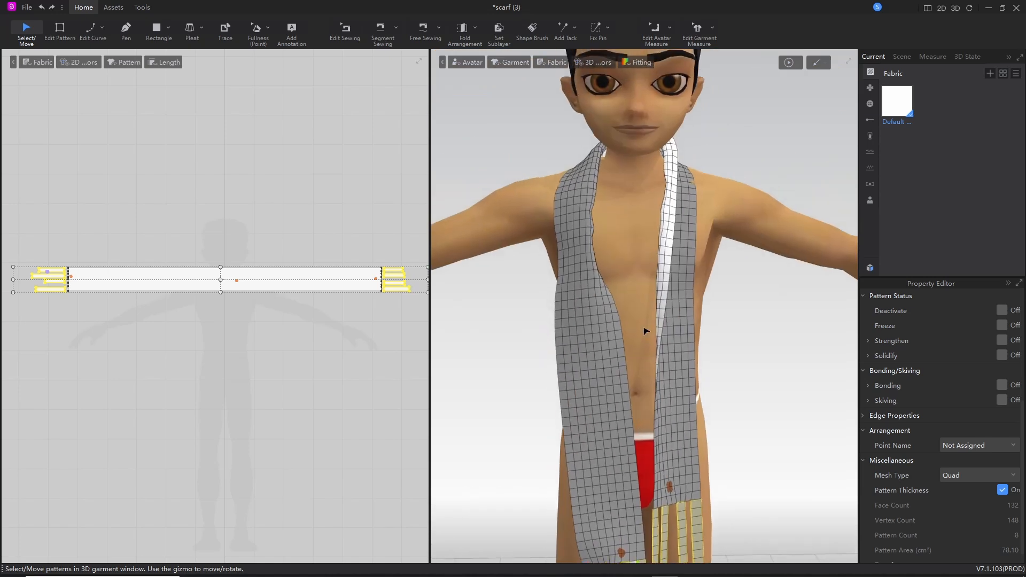
middle_click_drag(645, 331, 638, 352)
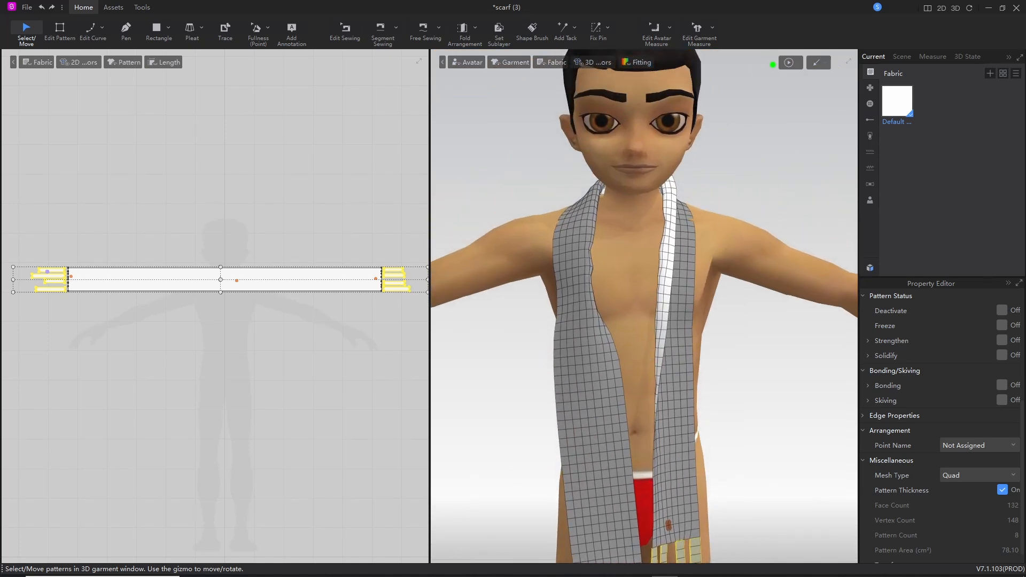
mouse_move(772, 65)
left_mouse_down()
mouse_move(768, 51)
mouse_move(779, 44)
left_mouse_up()
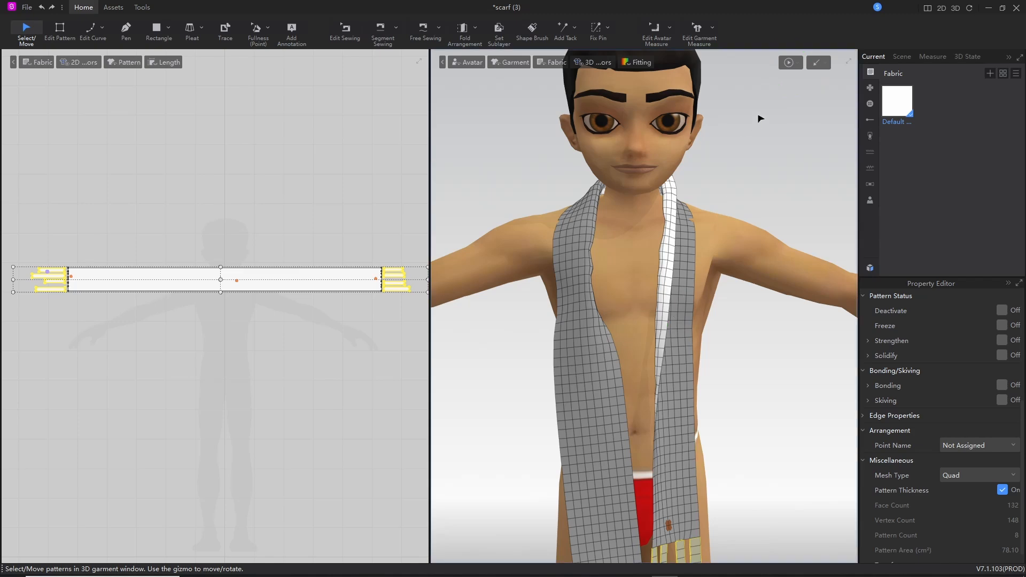
left_click(790, 63)
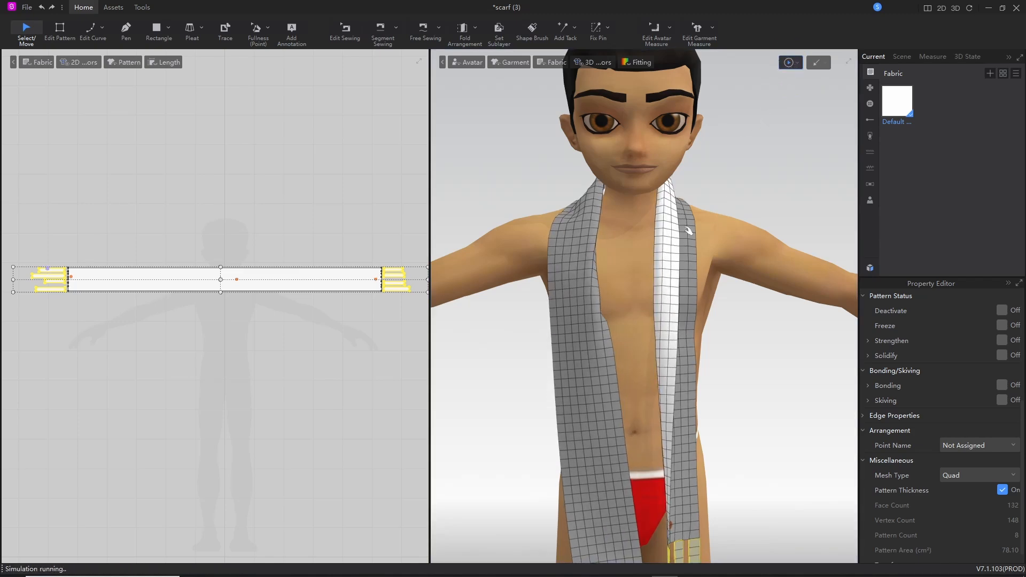
right_click_drag(555, 427, 768, 424)
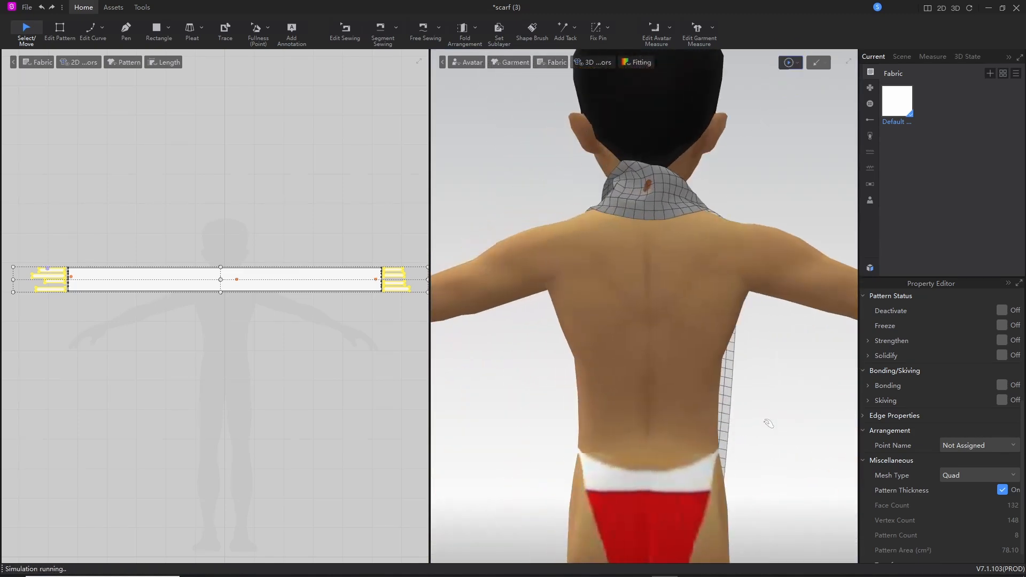
right_click_drag(650, 384, 691, 442)
scroll(683, 428, "down", 5)
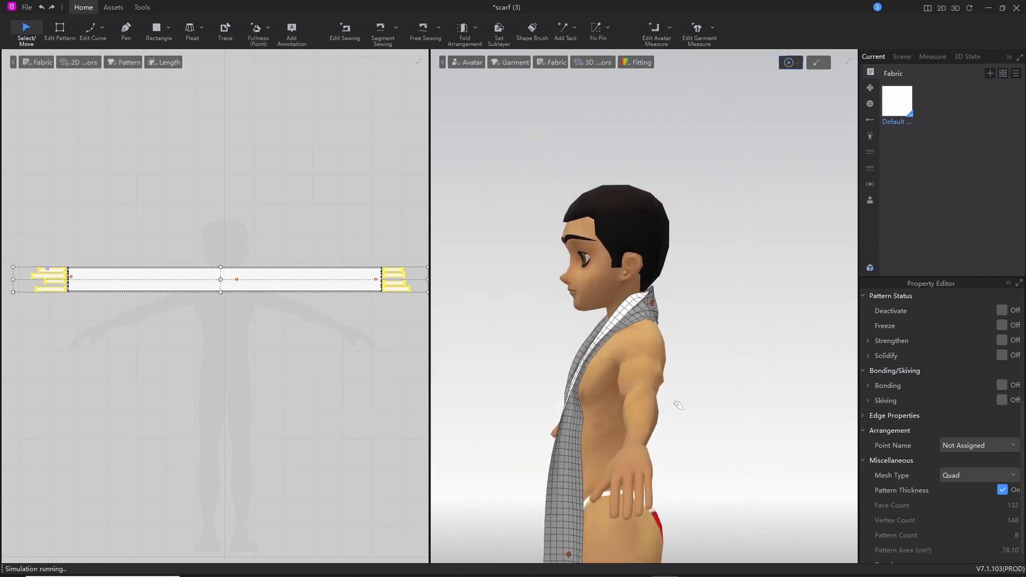
scroll(672, 403, "up", 3)
right_click_drag(669, 403, 553, 451)
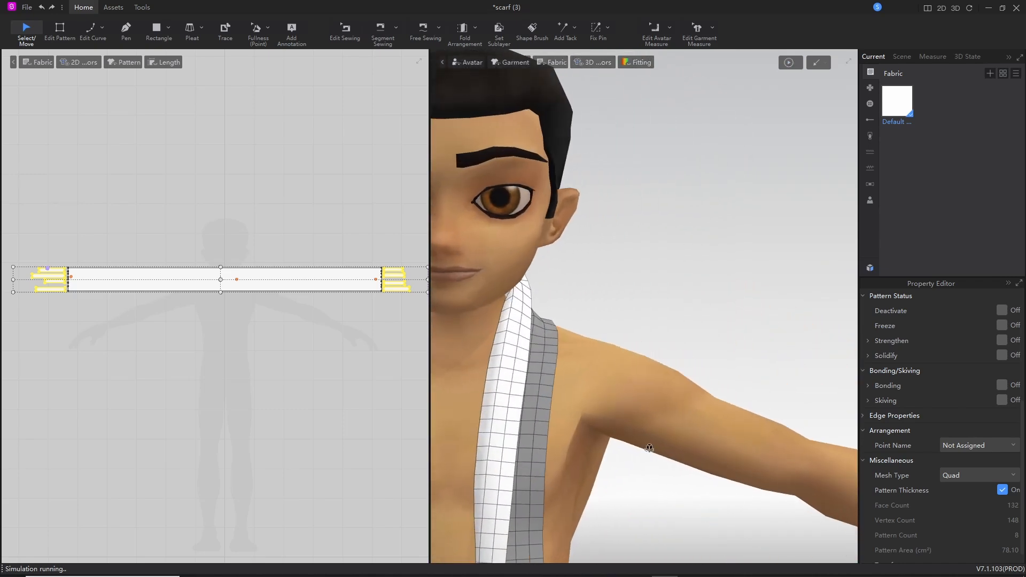
middle_click_drag(574, 452, 742, 347)
scroll(728, 383, "up", 2)
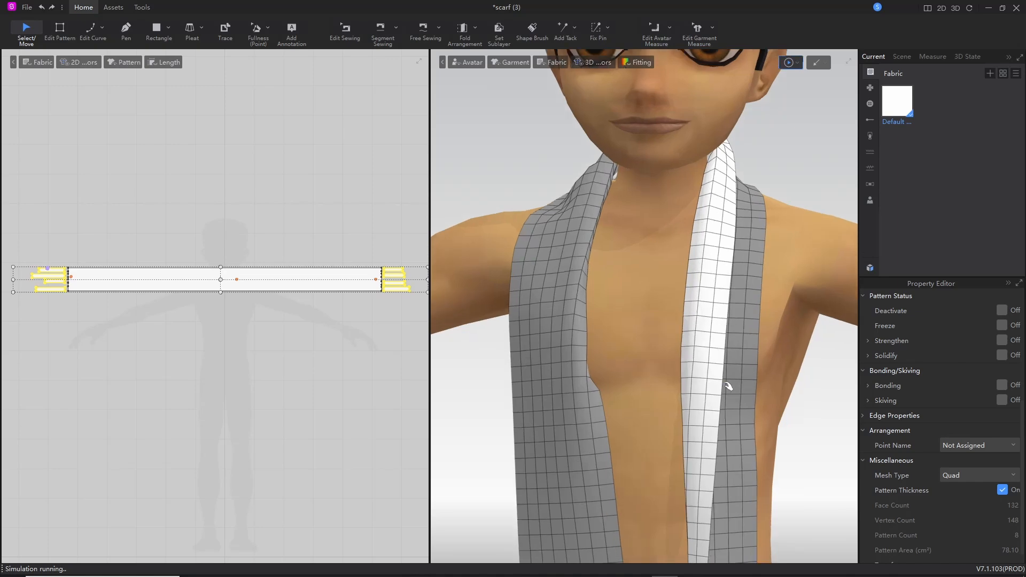
Step: Check the hanging scarf ends and fringe strips, and stop the simulation
scroll(663, 500, "down", 4)
middle_click_drag(650, 486, 643, 243)
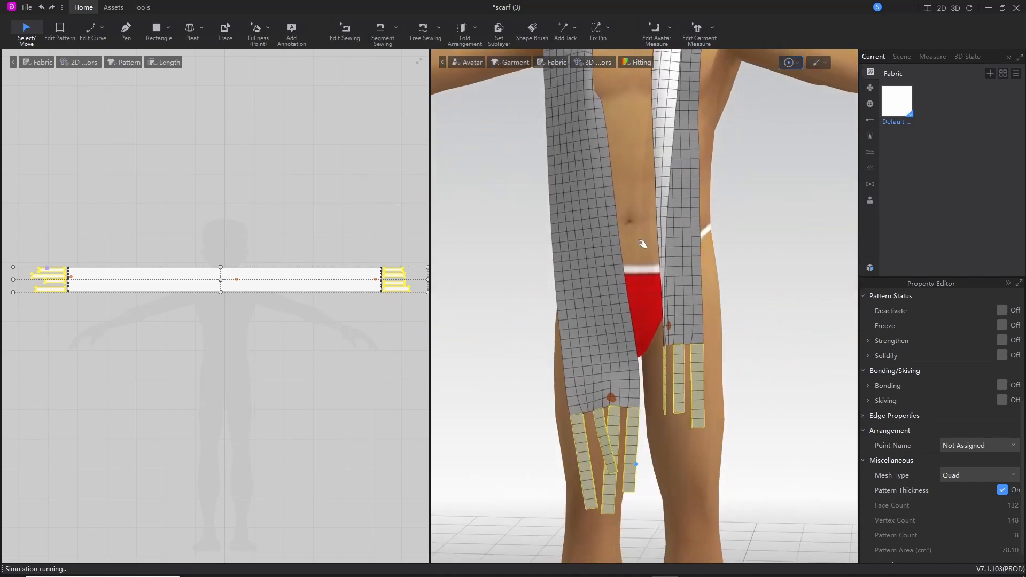
right_click_drag(634, 306, 620, 303)
middle_click_drag(620, 303, 618, 276)
key("space")
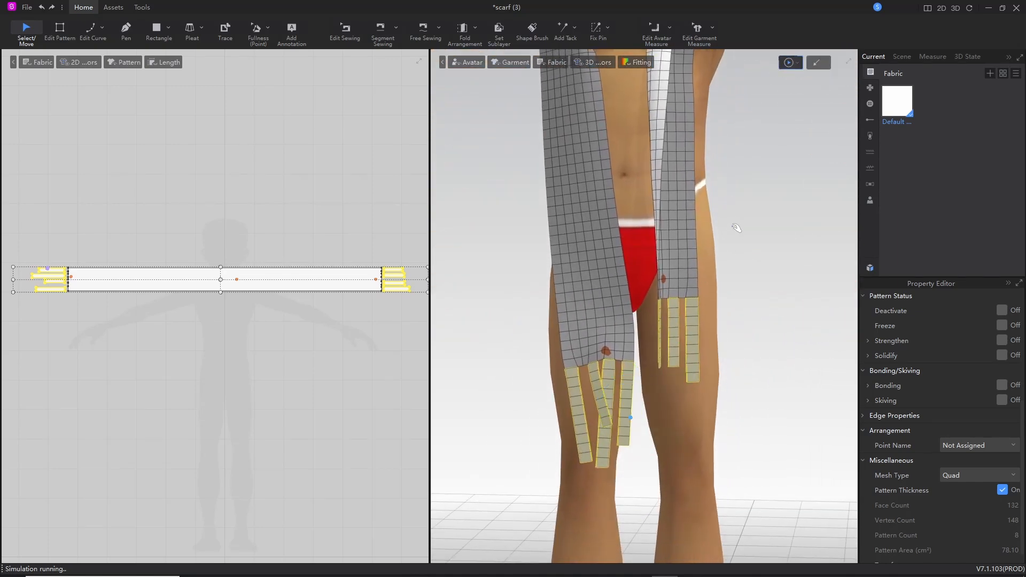
left_click(792, 63)
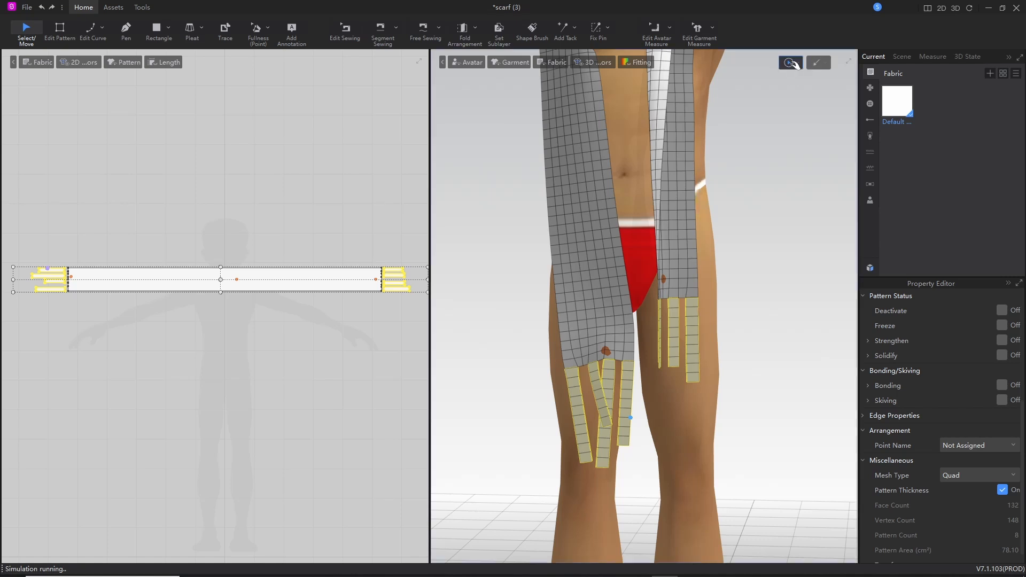
Step: Add the apple blossom petals mask image from Social > IMVU > accessories > Blender 2.8 as the default fabric's front texture
middle_click_drag(633, 130, 648, 264)
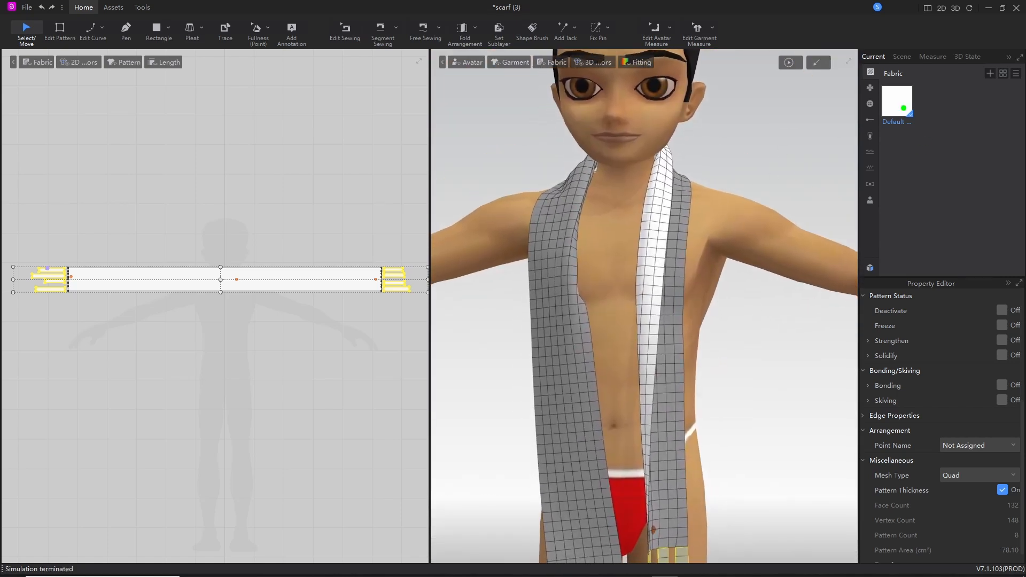
left_click(898, 99)
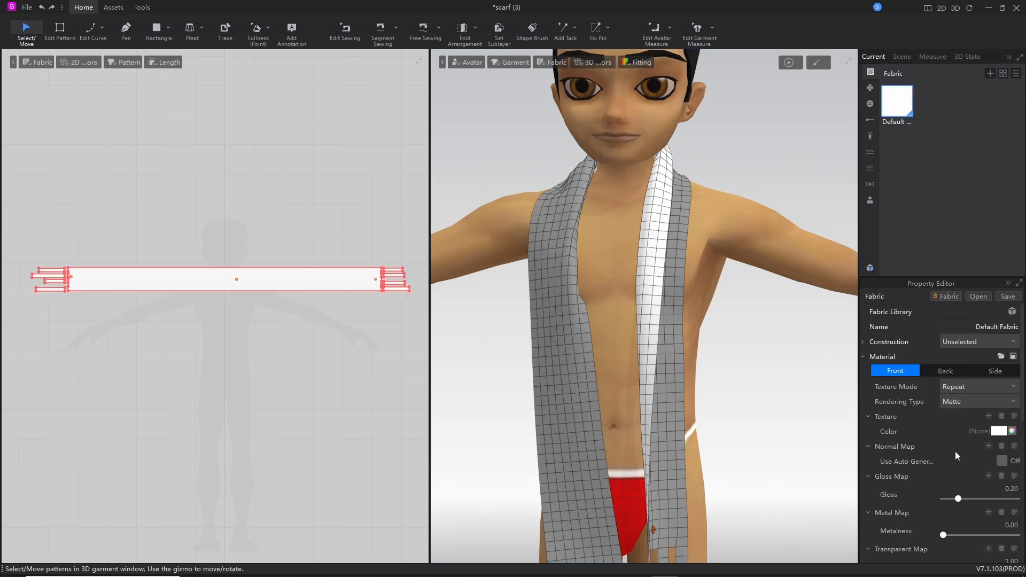
left_click(987, 416)
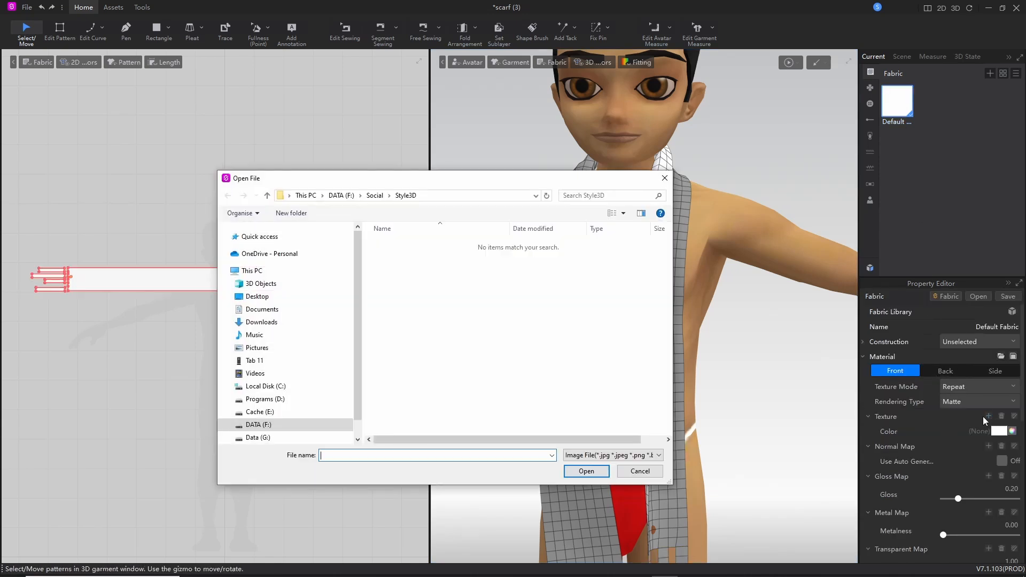
left_click(228, 424)
scroll(227, 422, "down", 1)
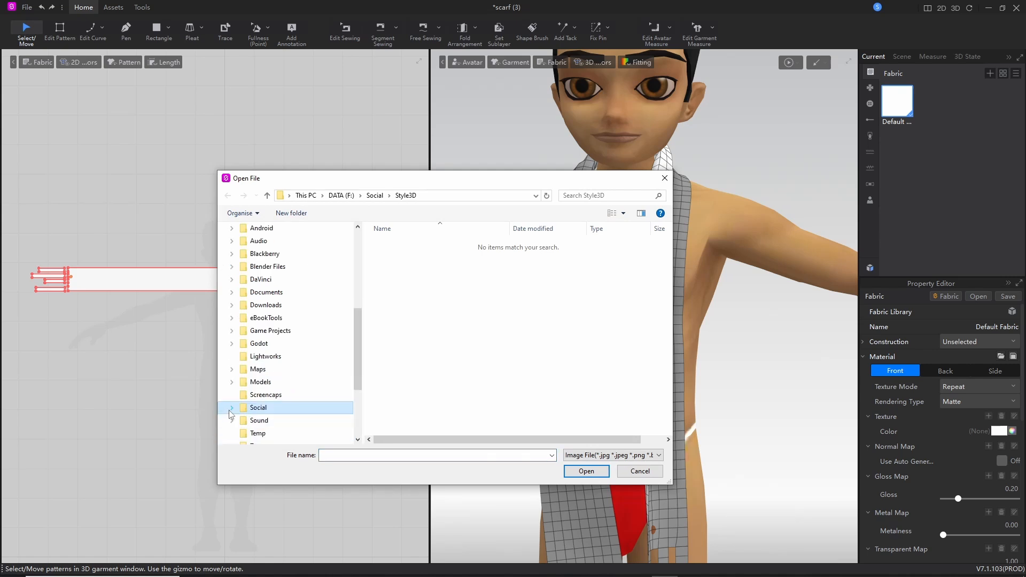
left_click(231, 408)
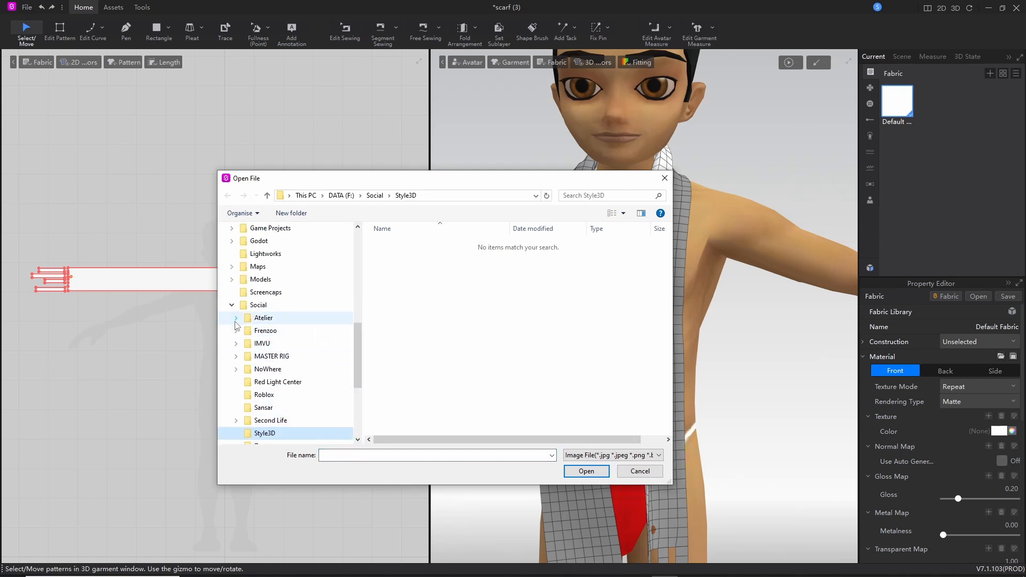
left_click(236, 343)
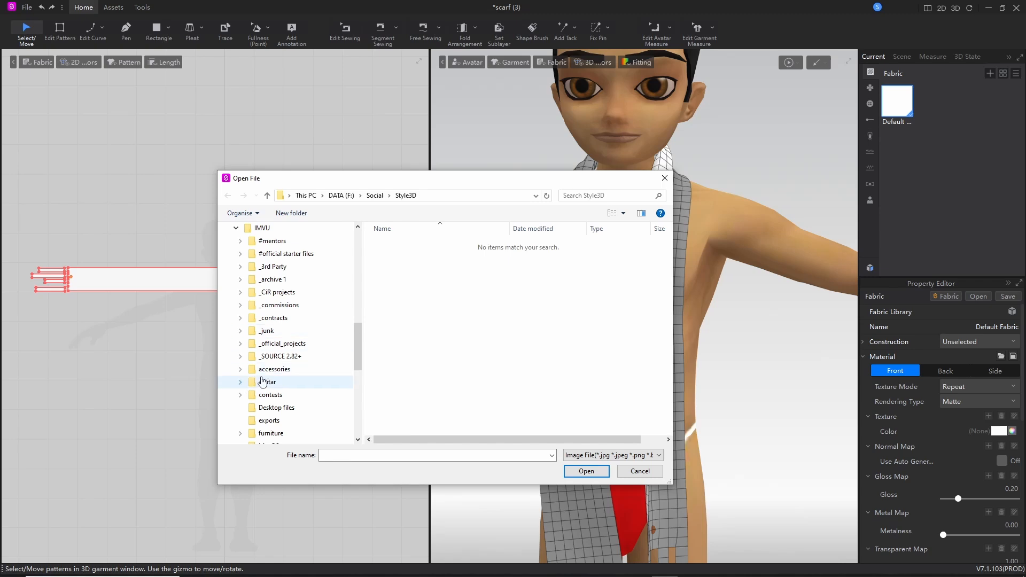
left_click(240, 369)
left_click(276, 382)
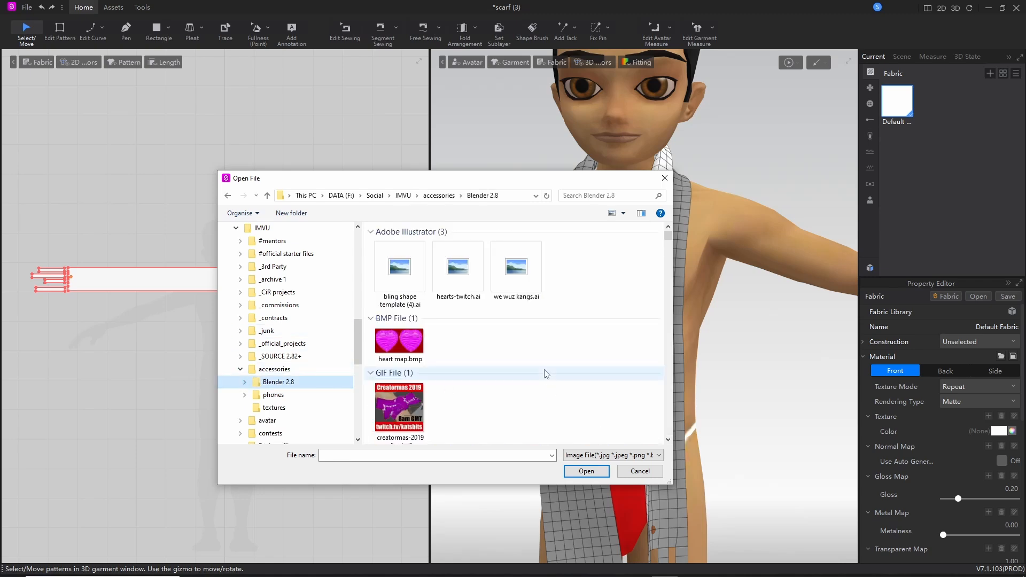
scroll(546, 373, "down", 5)
left_click(516, 331)
left_click(583, 469)
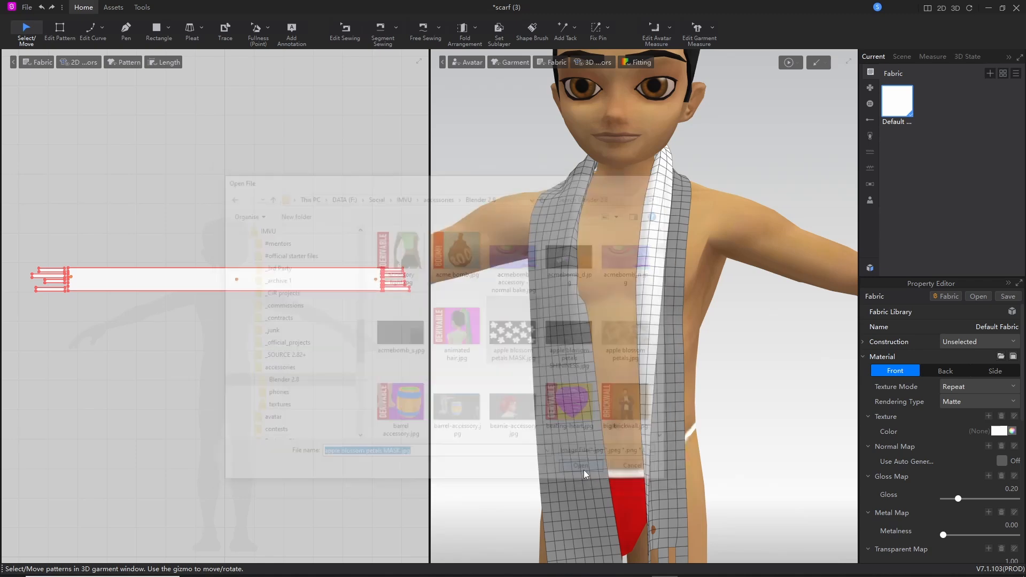
Step: Tint the default fabric's texture cyan with colour 06F2EE and view the result on the draped scarf
left_click(1011, 432)
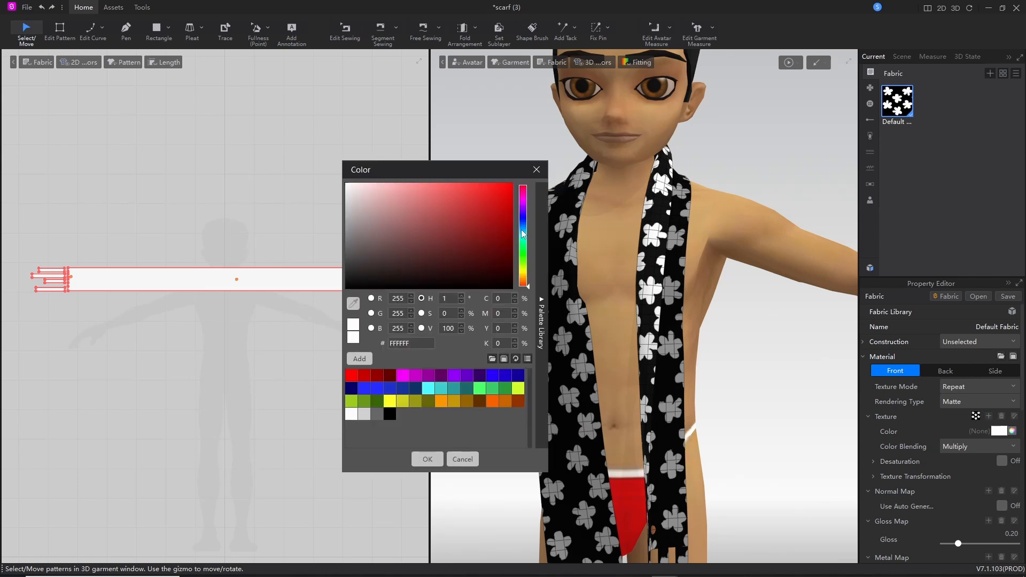
mouse_move(523, 238)
left_mouse_down()
mouse_move(499, 206)
mouse_move(509, 193)
left_mouse_up()
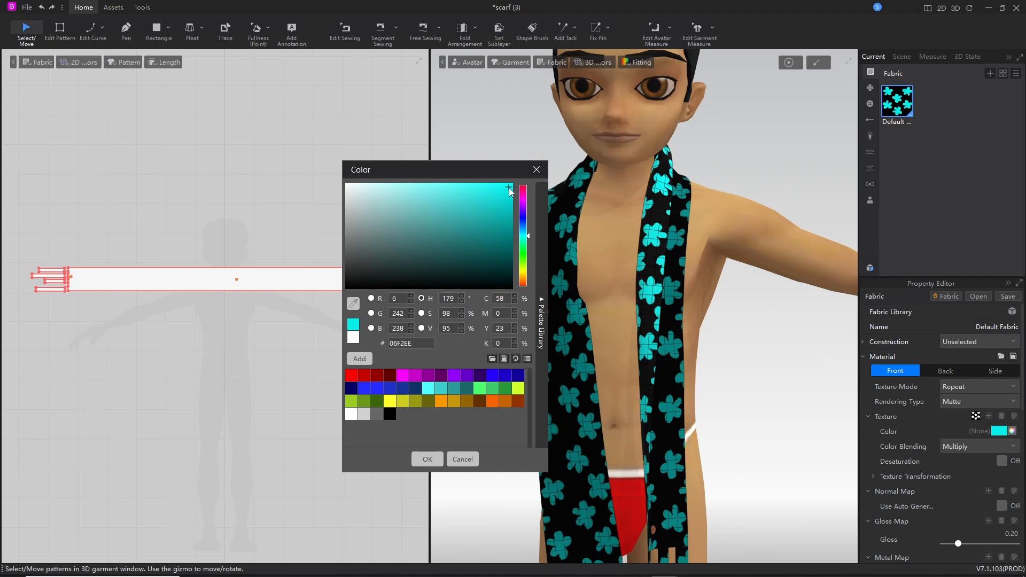
left_click(427, 459)
right_click_drag(689, 347, 637, 409)
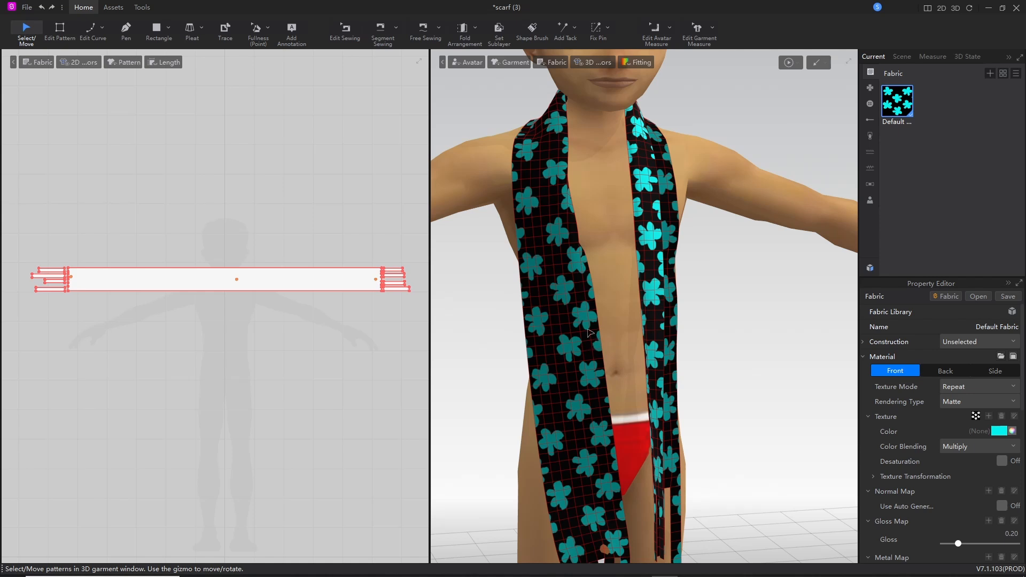
middle_click_drag(626, 432, 640, 415)
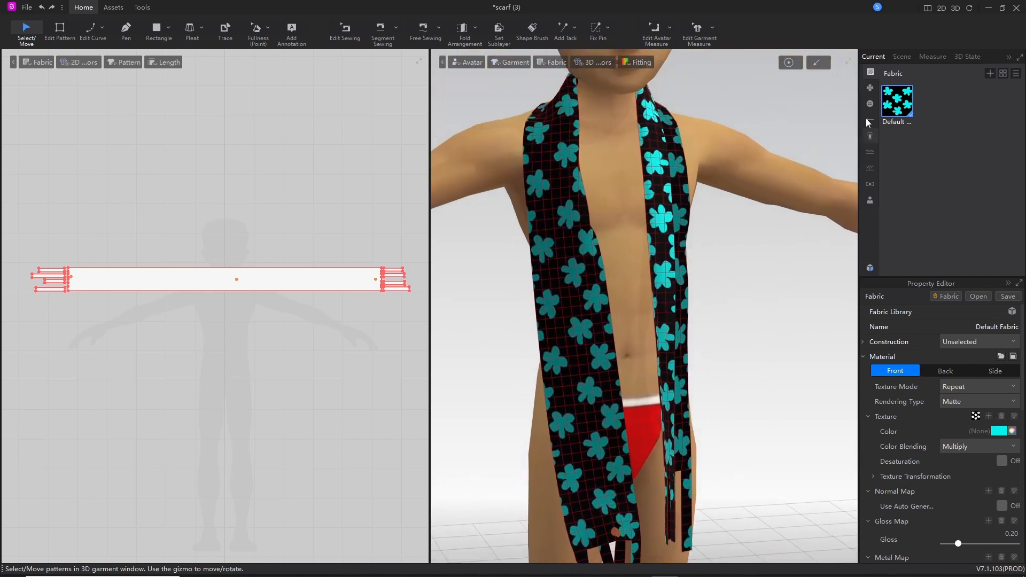
mouse_move(889, 80)
left_mouse_down()
mouse_move(880, 103)
mouse_move(728, 210)
mouse_move(738, 214)
left_mouse_up()
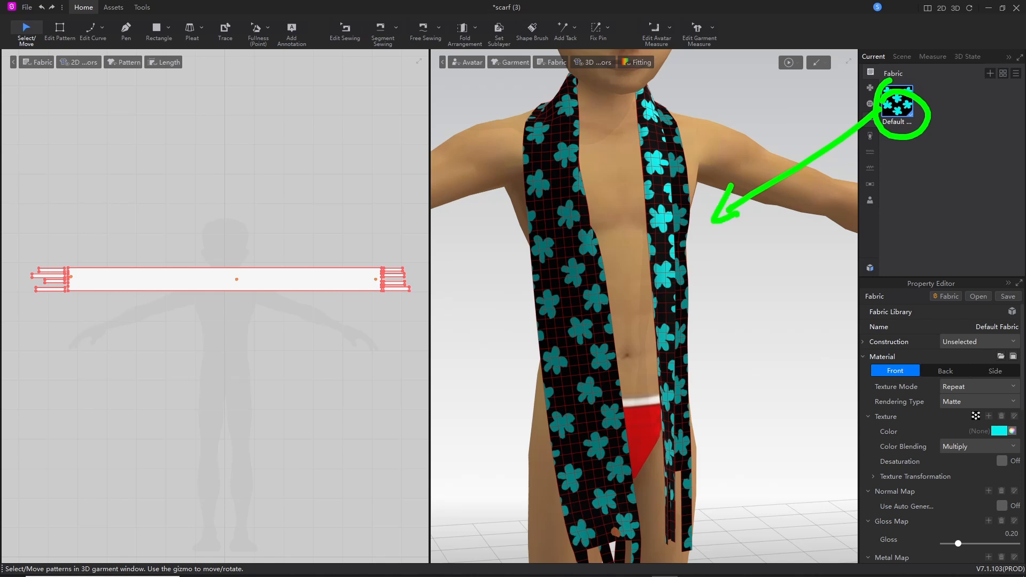
mouse_move(891, 126)
left_mouse_down()
mouse_move(725, 449)
mouse_move(762, 410)
left_mouse_up()
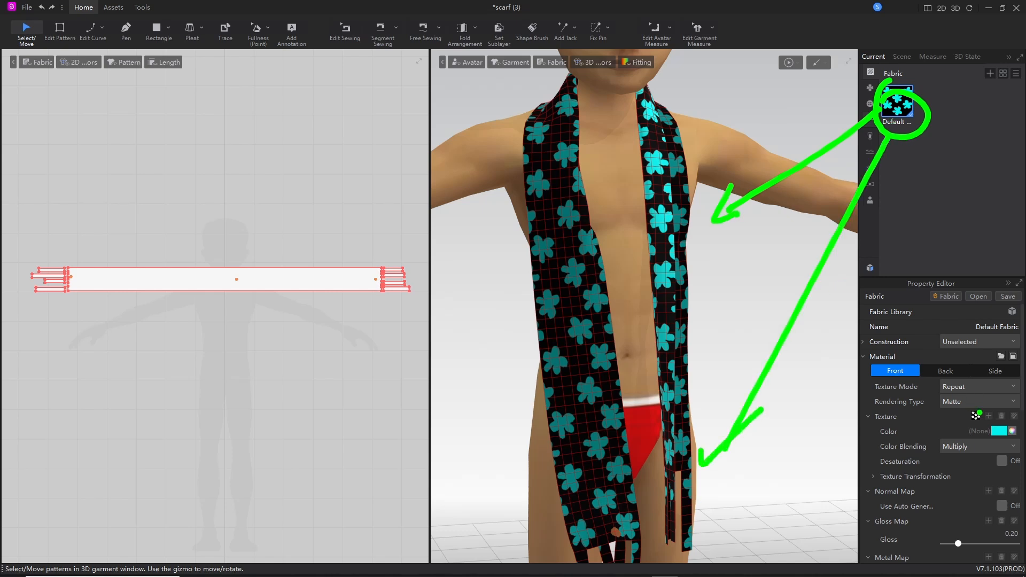
left_click_drag(854, 355, 842, 508)
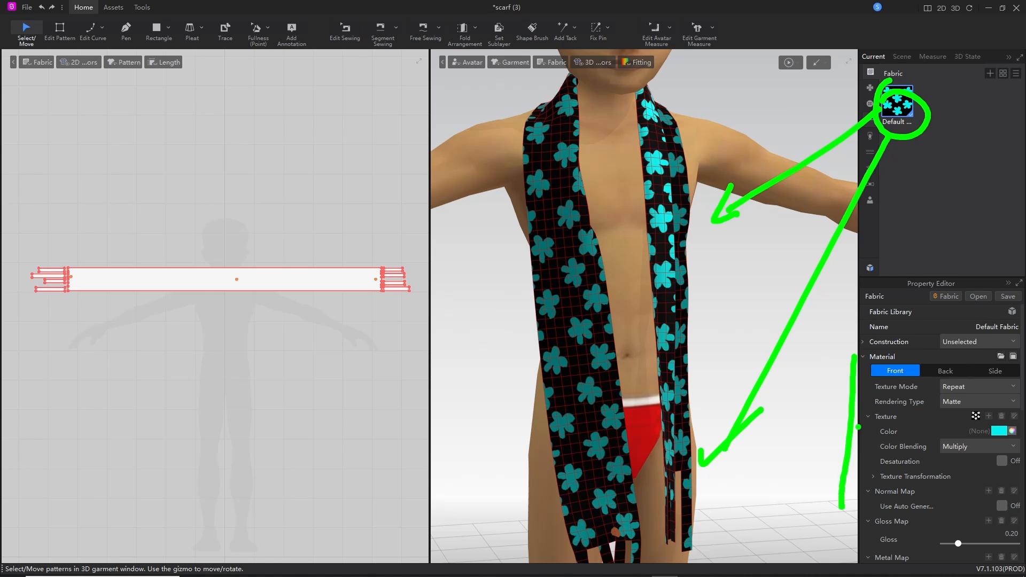
mouse_move(874, 428)
left_mouse_down()
mouse_move(897, 427)
mouse_move(896, 439)
left_mouse_up()
key("Escape")
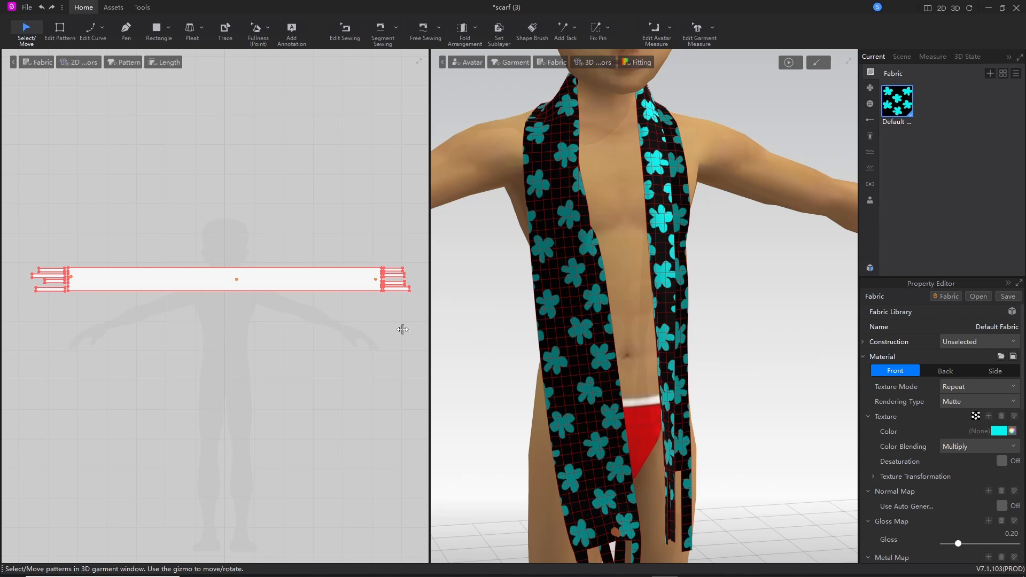
Step: Save the project as a new copy named scarf (4).sproj in the Social > Style3D folder
left_click(25, 8)
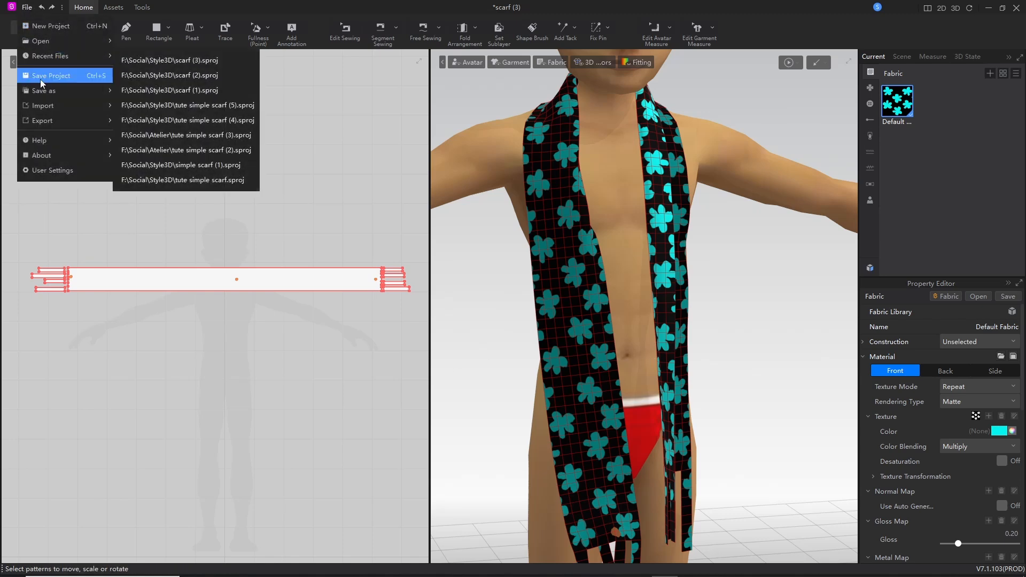
mouse_move(43, 90)
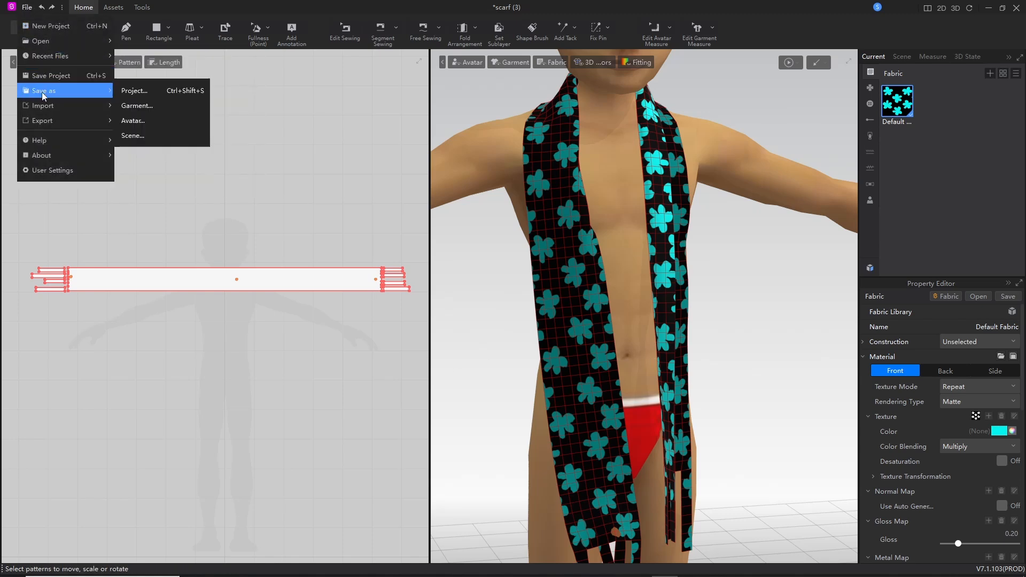
left_click(130, 100)
left_click(304, 433)
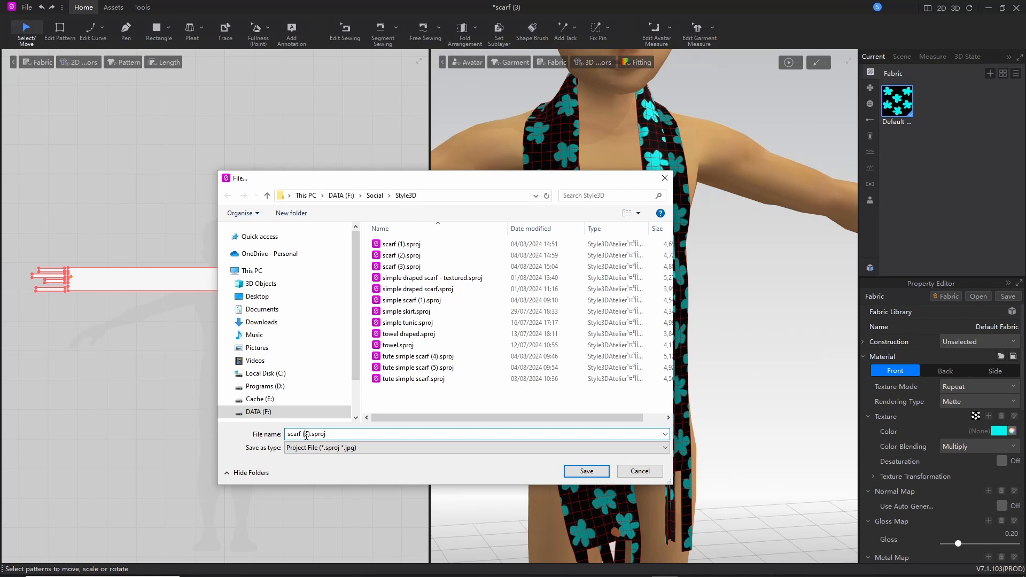
type("4")
key("Tab")
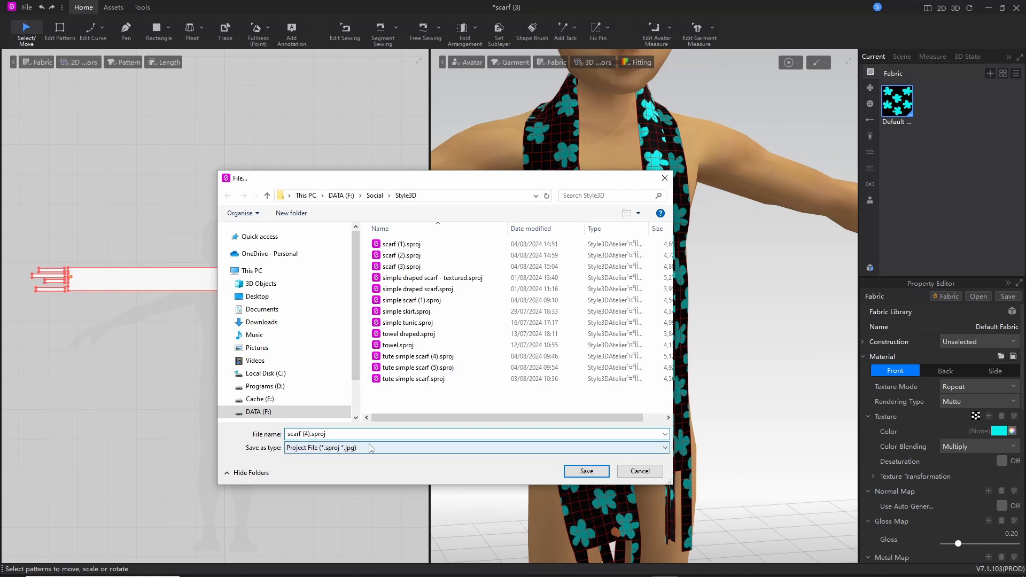
left_click(584, 472)
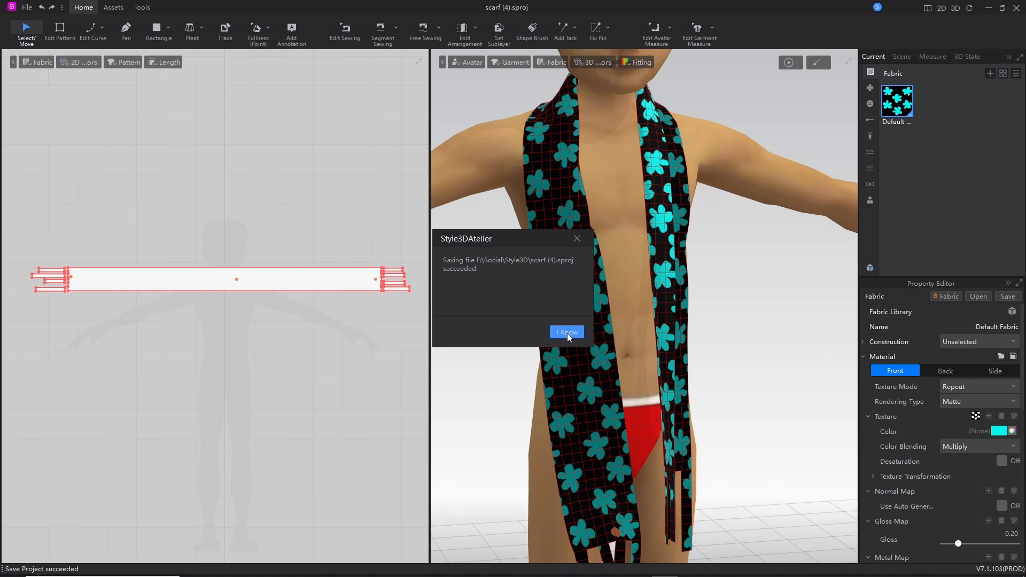
left_click(566, 332)
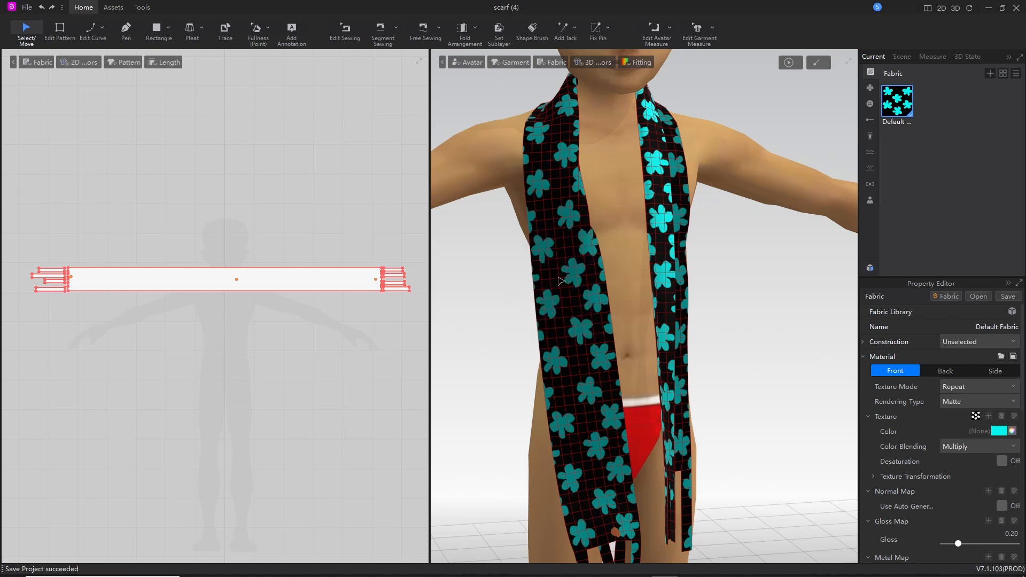
Step: Select the main scarf pattern together with the four fringe strips at its longer hanging end on the avatar
left_click(542, 288)
middle_click_drag(587, 383, 552, 211)
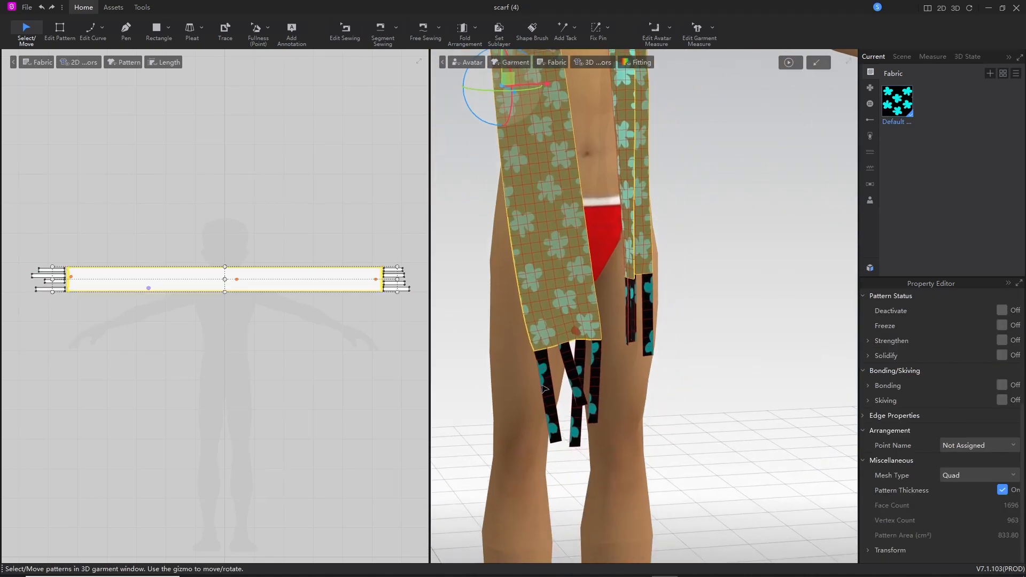
left_click(547, 394, "shift")
left_click(574, 436, "shift")
mouse_move(605, 436)
right_mouse_down()
mouse_move(579, 436)
mouse_move(600, 437)
right_mouse_up()
scroll(601, 437, "up", 2)
left_click(534, 367, "shift")
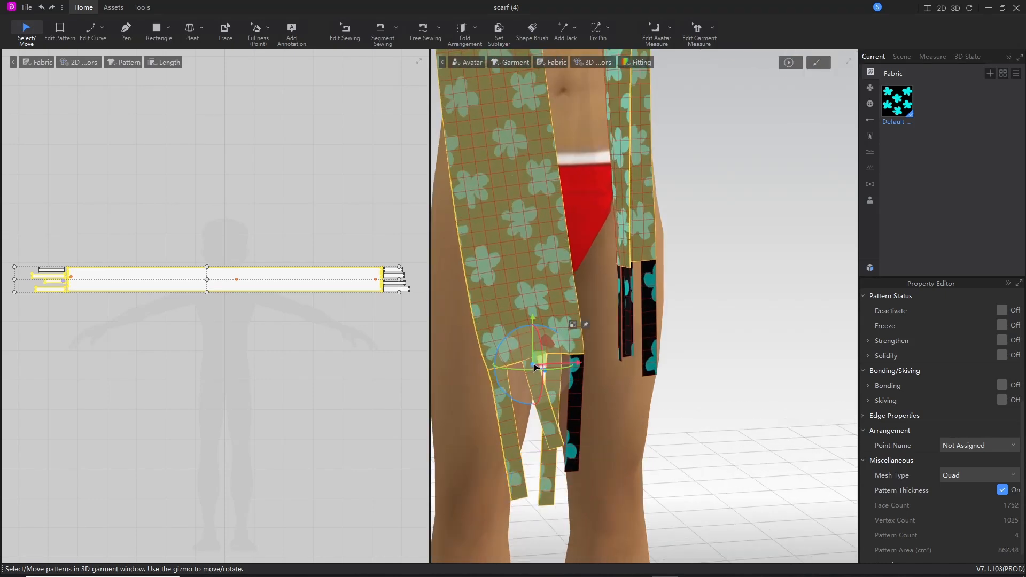
left_click(581, 381, "shift")
Step: Add the four fringe strips at the scarf's other end to the selection and freeze all the selected patterns
left_click(621, 334, "shift")
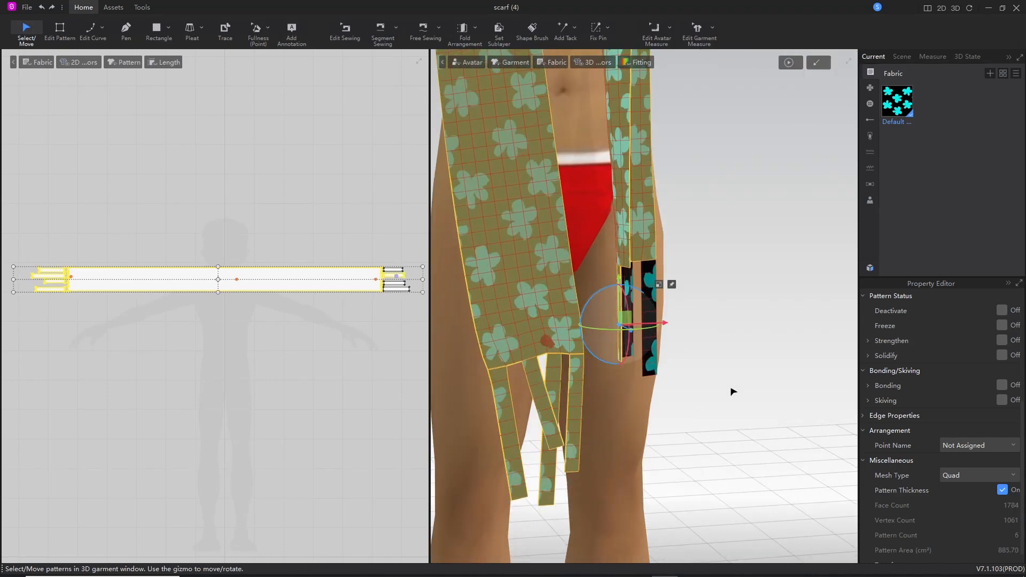
right_click_drag(733, 391, 668, 403)
left_click(599, 290, "shift")
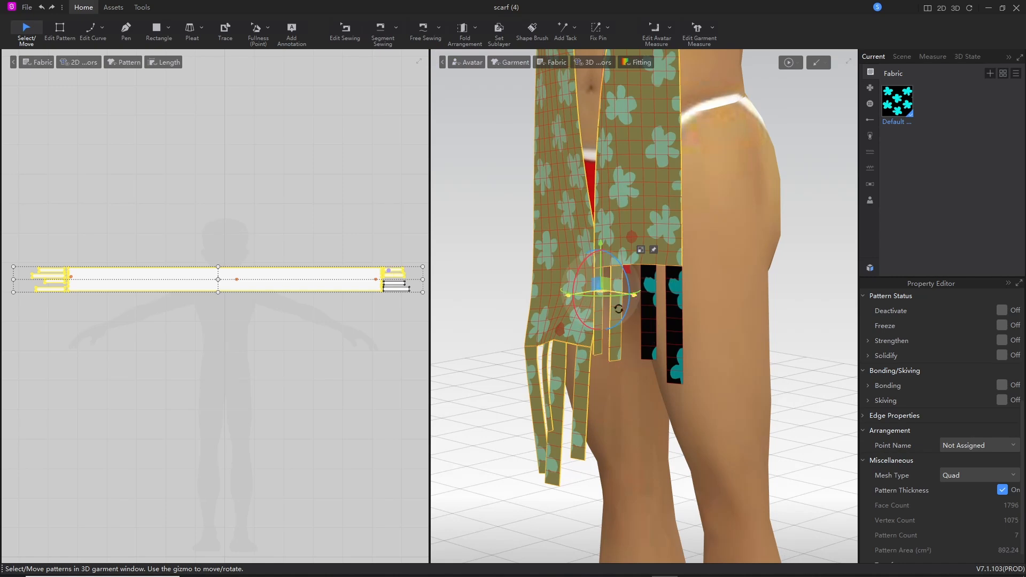
left_click(648, 318, "shift")
left_click(680, 359, "shift")
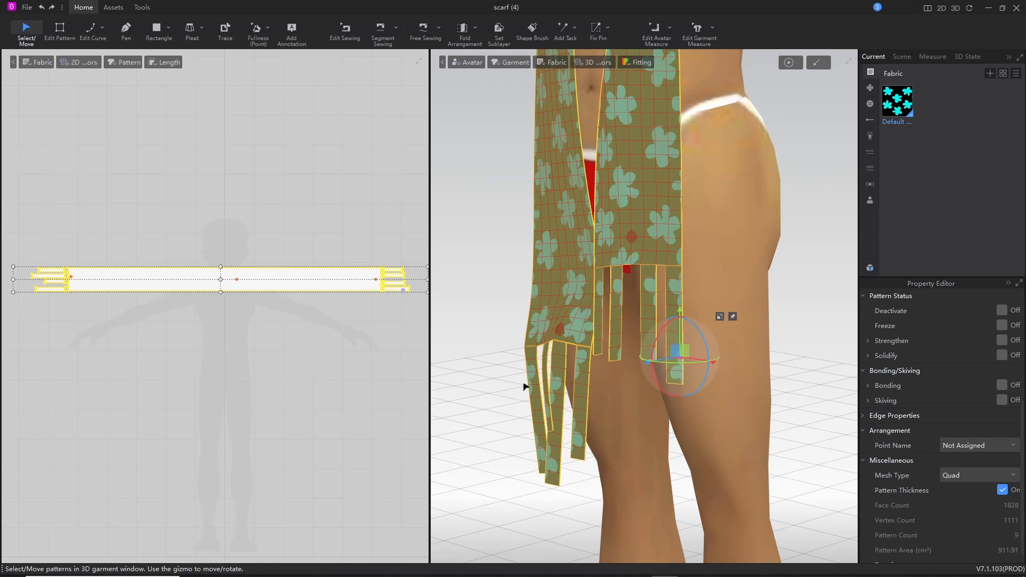
right_click_drag(525, 386, 570, 449)
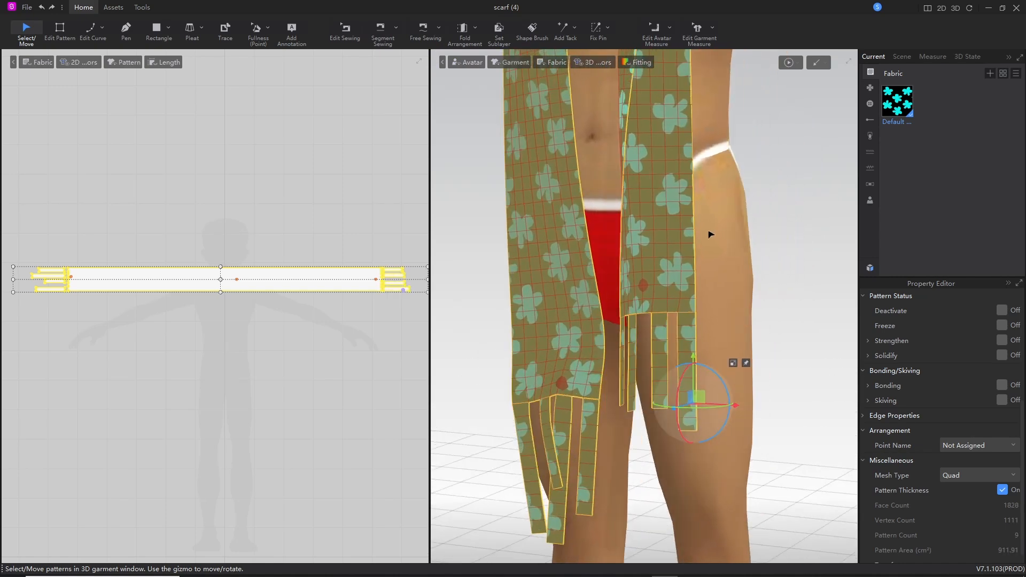
right_click(652, 233)
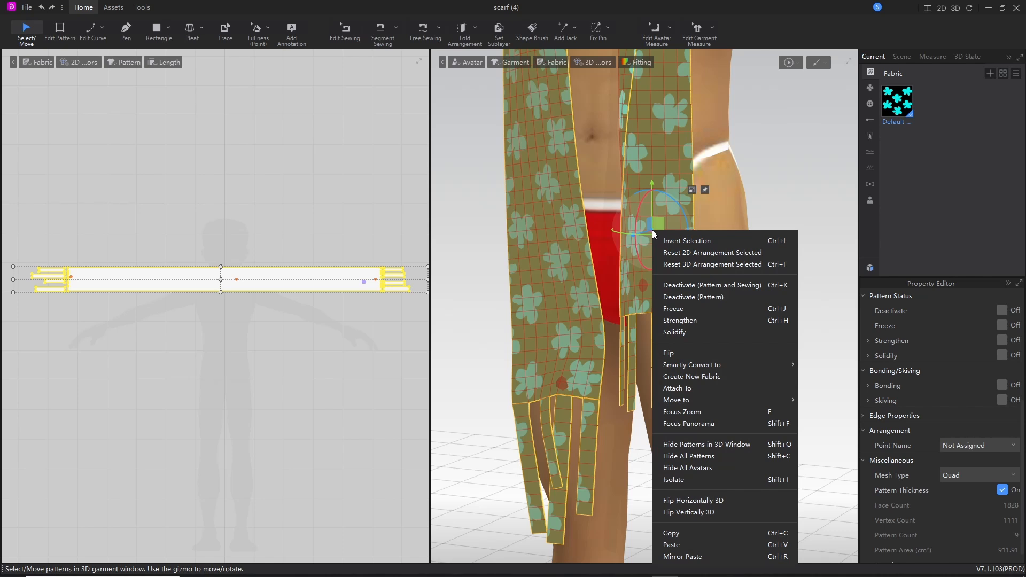
left_click_drag(663, 314, 698, 319)
key("Escape")
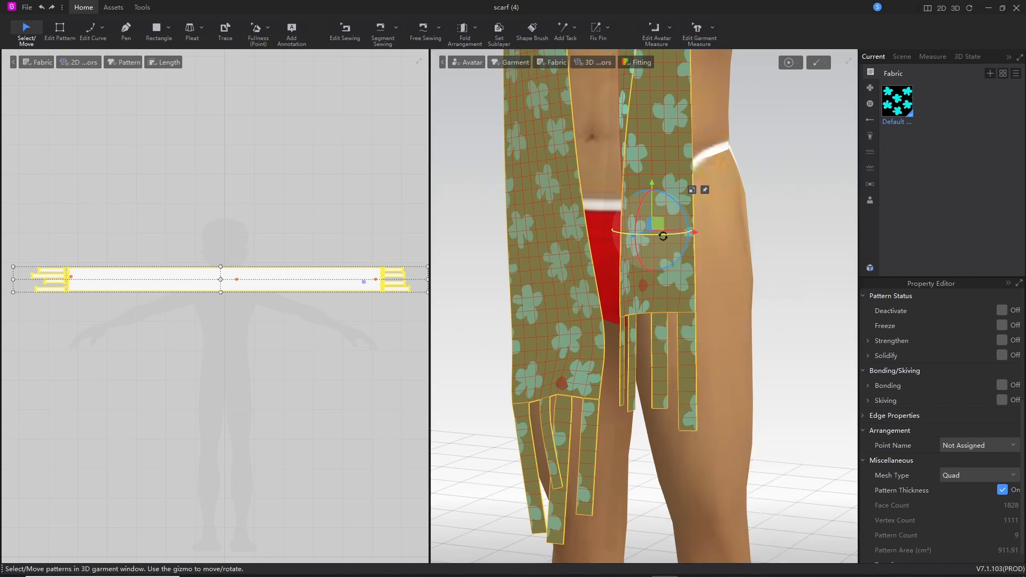
right_click(662, 178)
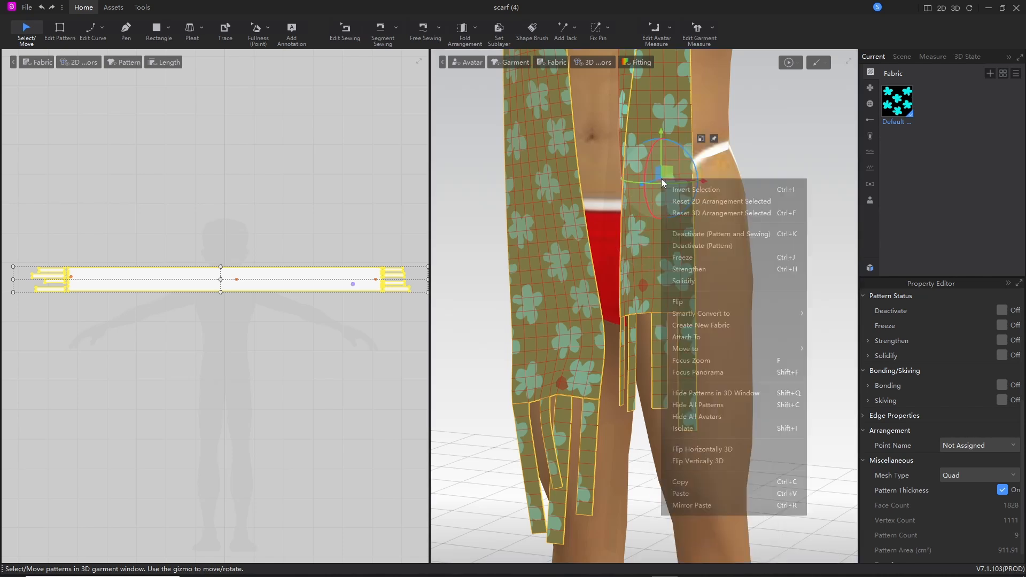
left_click(686, 258)
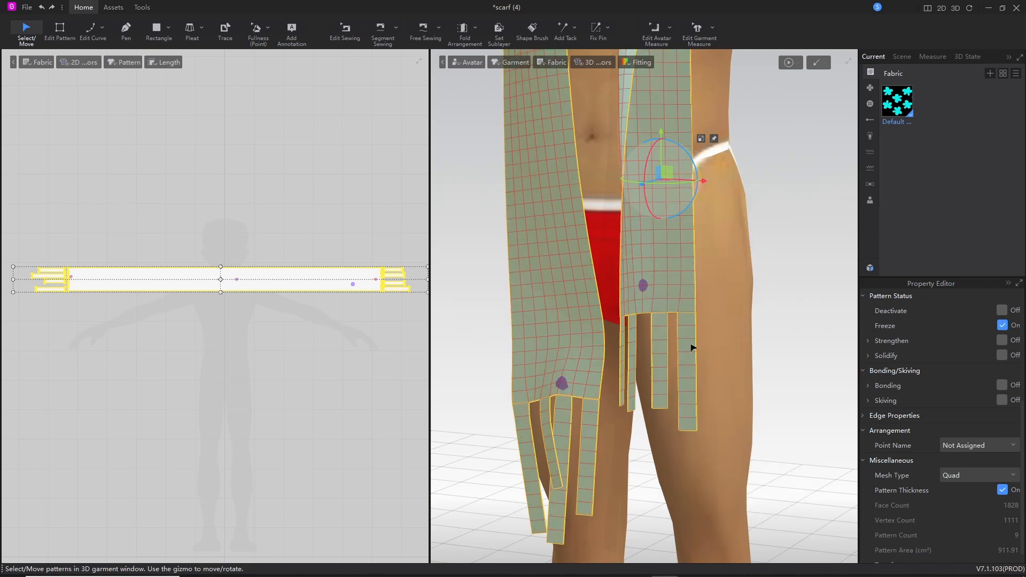
Step: Examine the frozen scarf's full drape and quad mesh on the avatar from both front sides
scroll(693, 348, "up", 2)
scroll(693, 348, "down", 7)
middle_click_drag(643, 199, 633, 324)
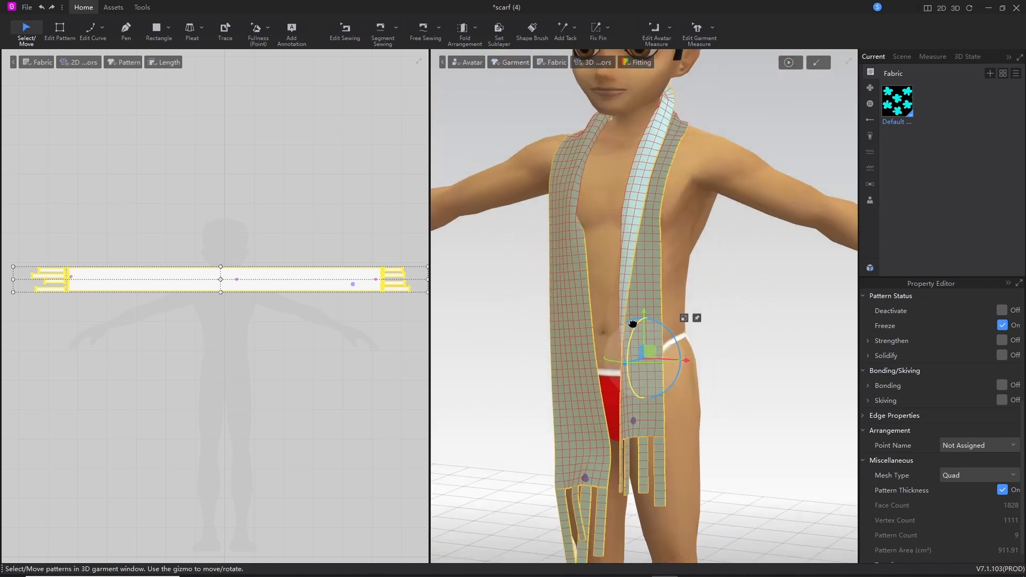
scroll(632, 323, "down", 1)
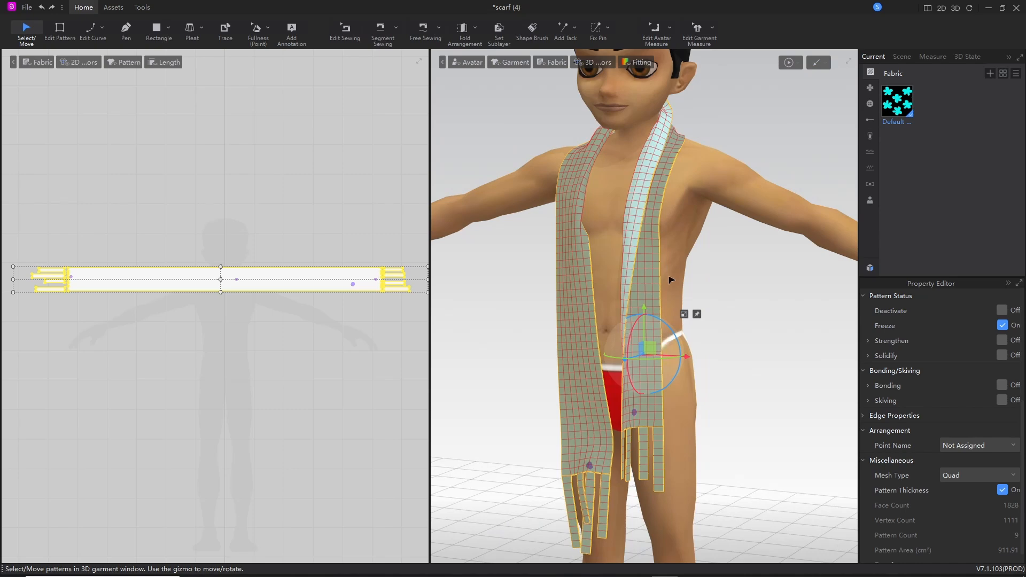
right_click_drag(671, 279, 632, 347)
right_click_drag(754, 367, 698, 365)
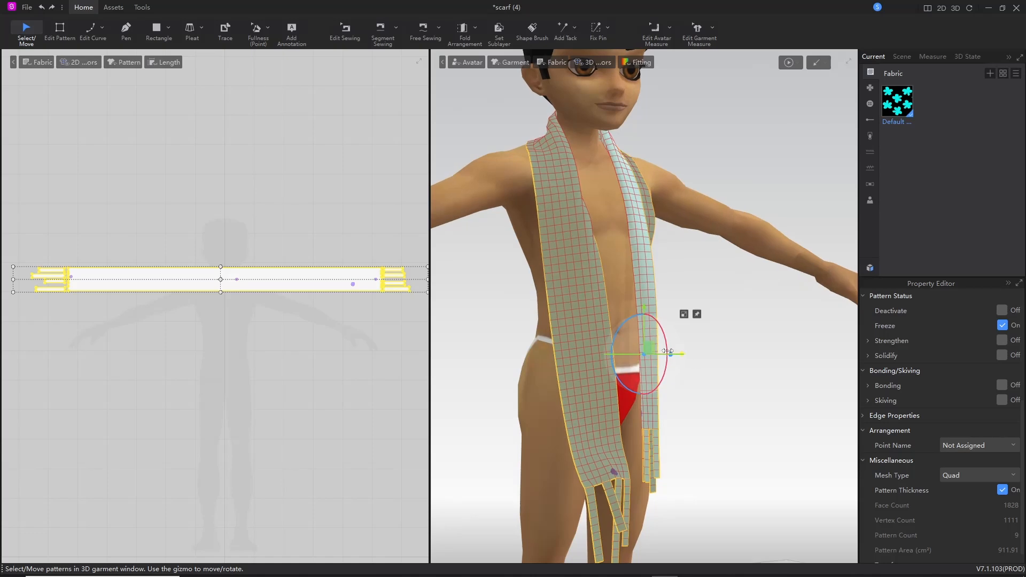
middle_click_drag(671, 352, 706, 354)
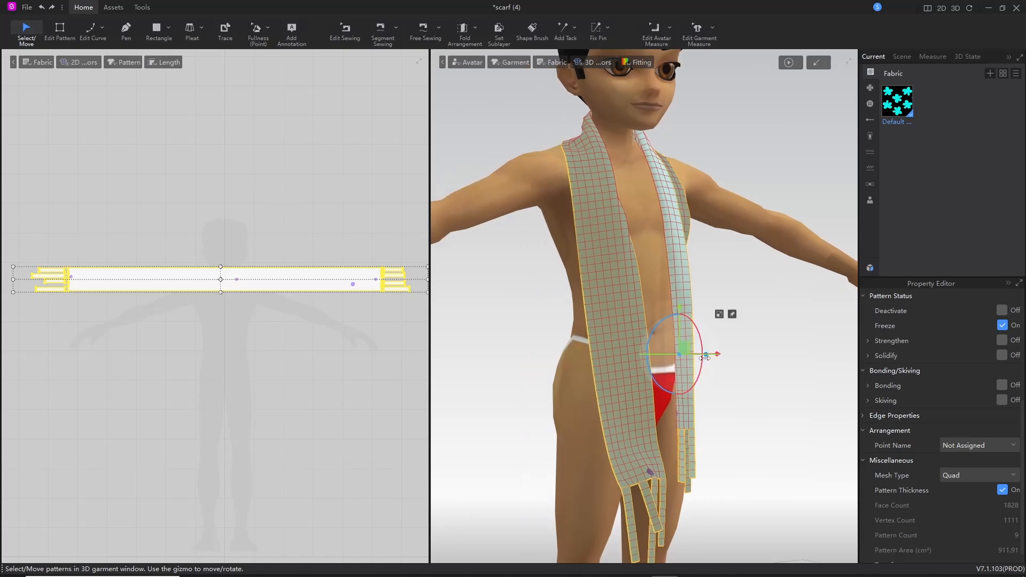
left_click(27, 7)
mouse_move(43, 121)
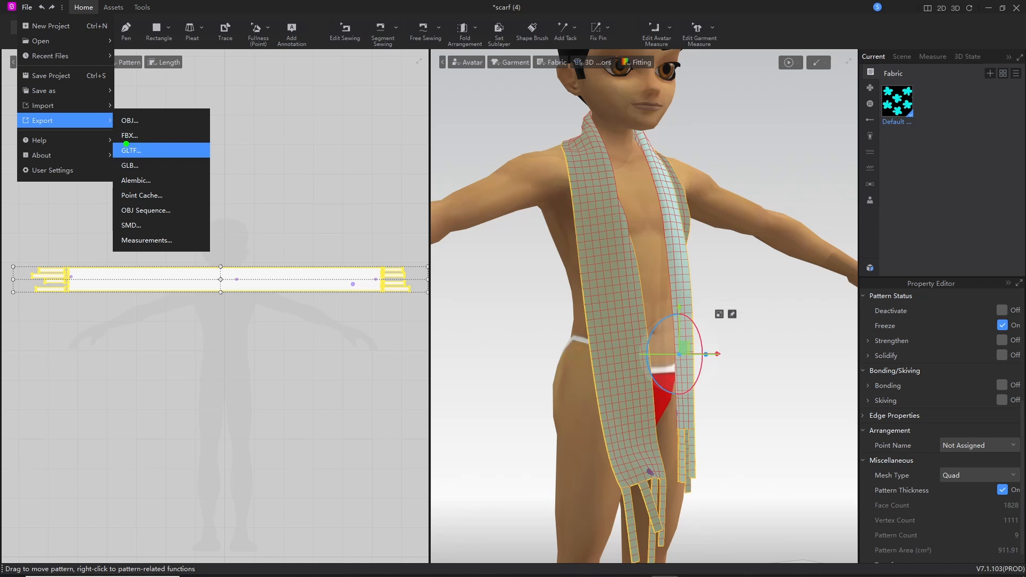
left_click(125, 145)
left_click_drag(32, 132, 55, 130)
left_click_drag(19, 20, 44, 19)
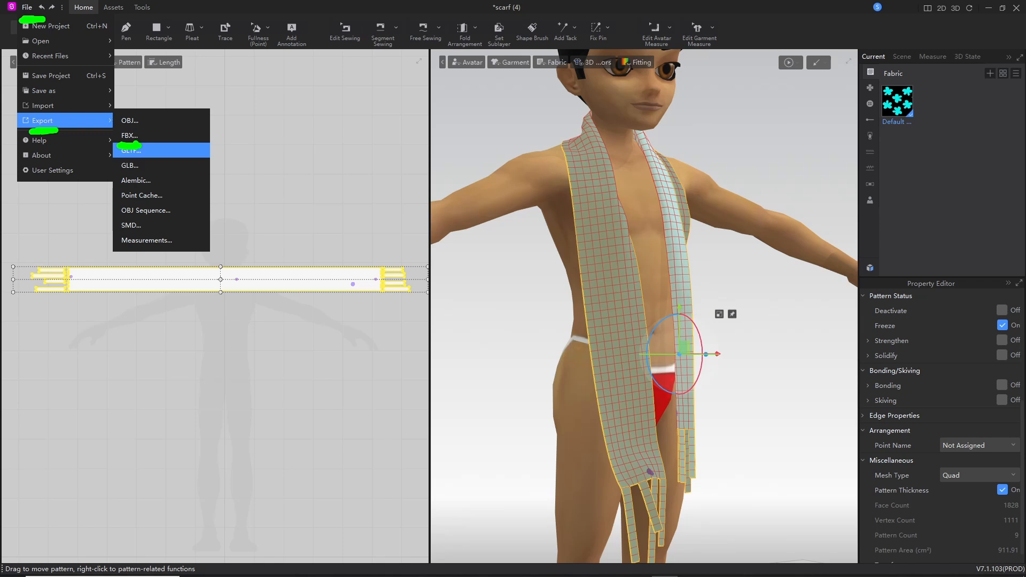
key("Escape")
Step: Export the scarf patterns as scarf (4).fbx to the Social > Atelier folder, leaving out all props and all avatars
left_click(26, 7)
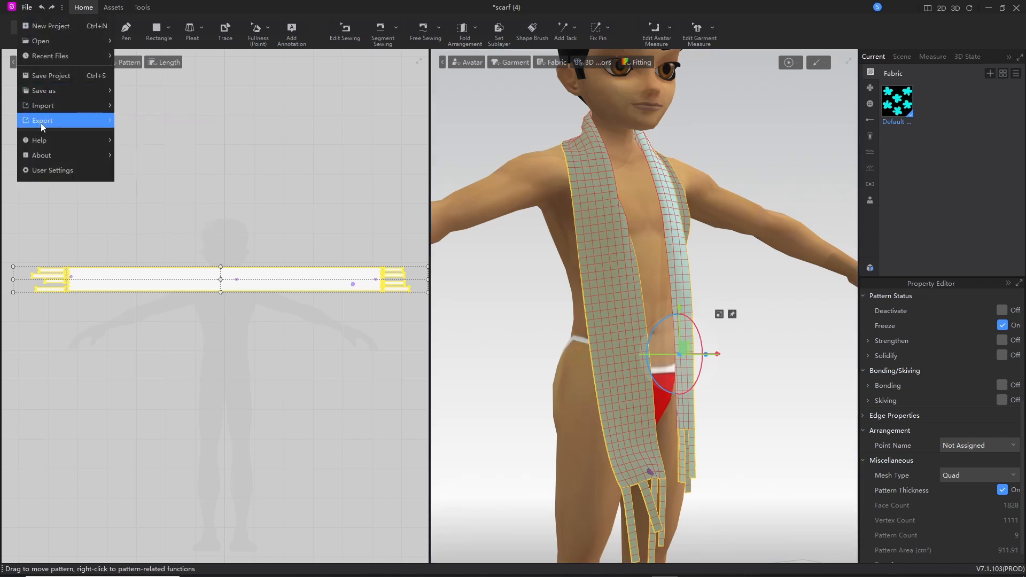
mouse_move(41, 123)
left_click(130, 133)
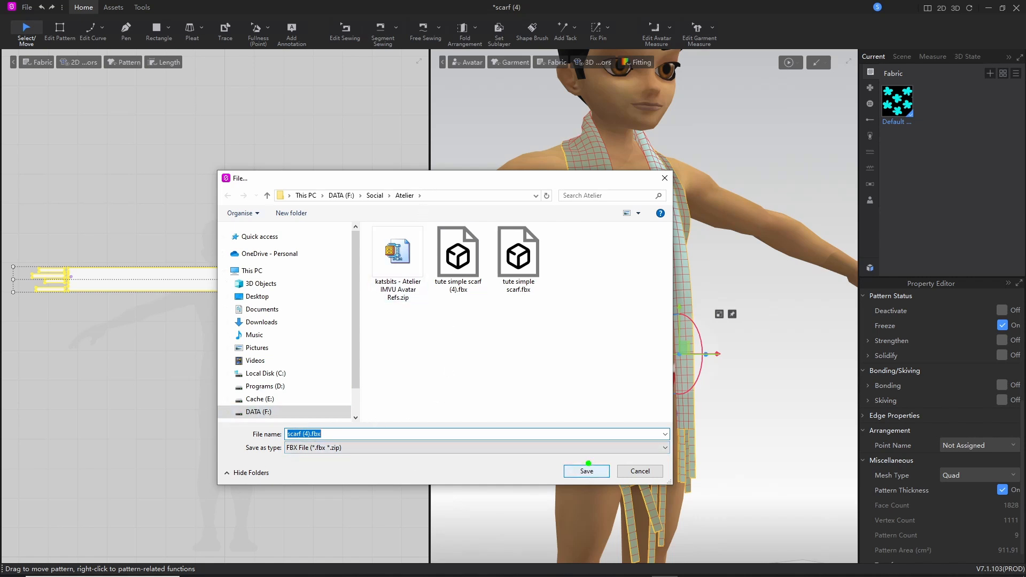
left_click(588, 472)
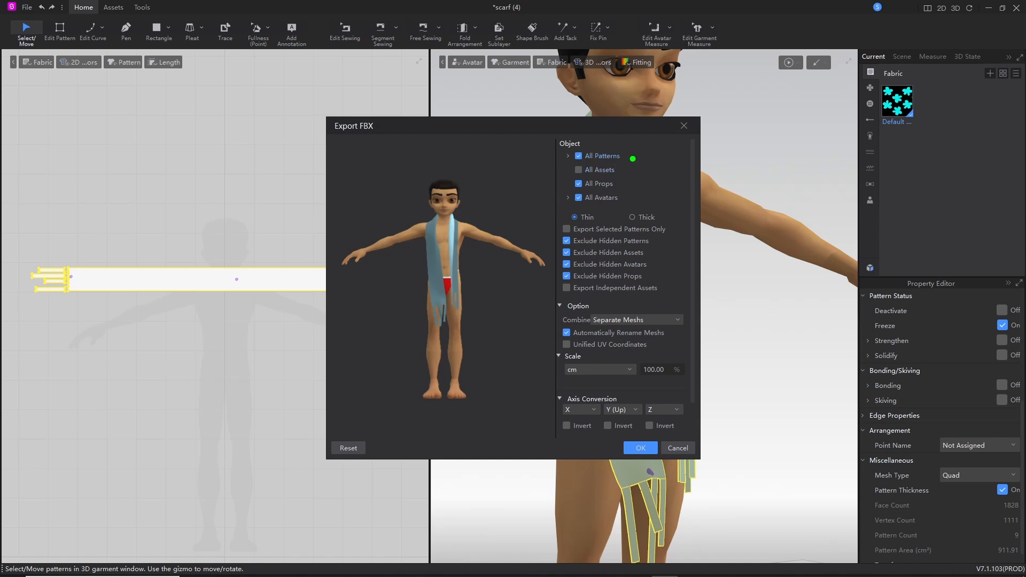
left_click(578, 184)
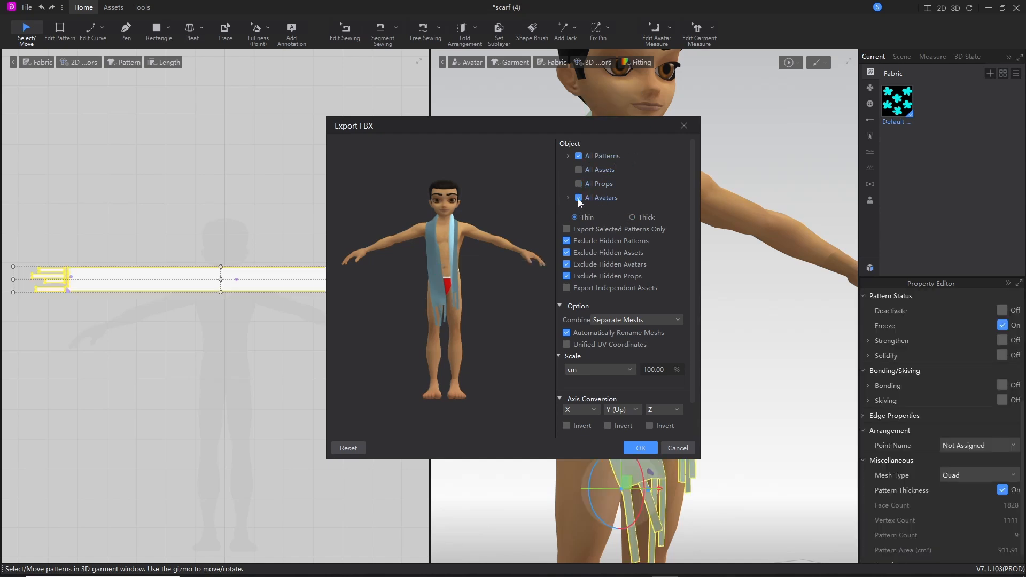
left_click(578, 197)
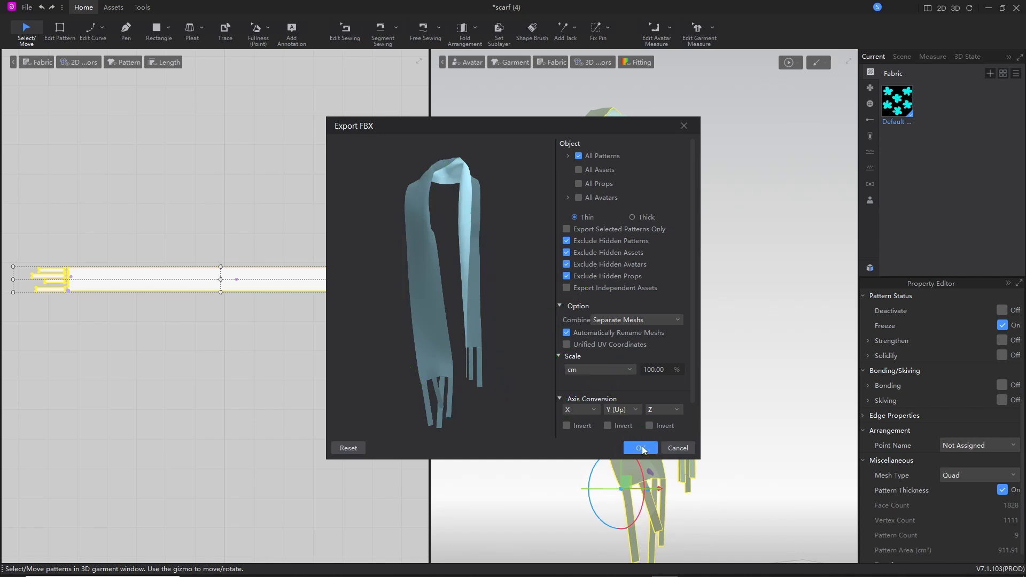
left_click(640, 448)
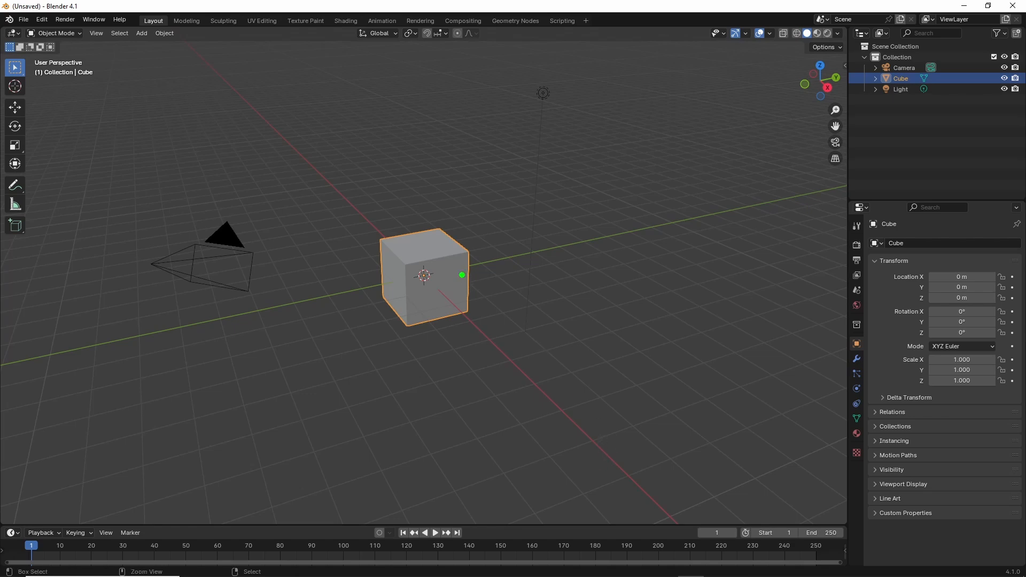
mouse_move(435, 177)
left_mouse_down()
mouse_move(333, 211)
mouse_move(323, 234)
left_mouse_up()
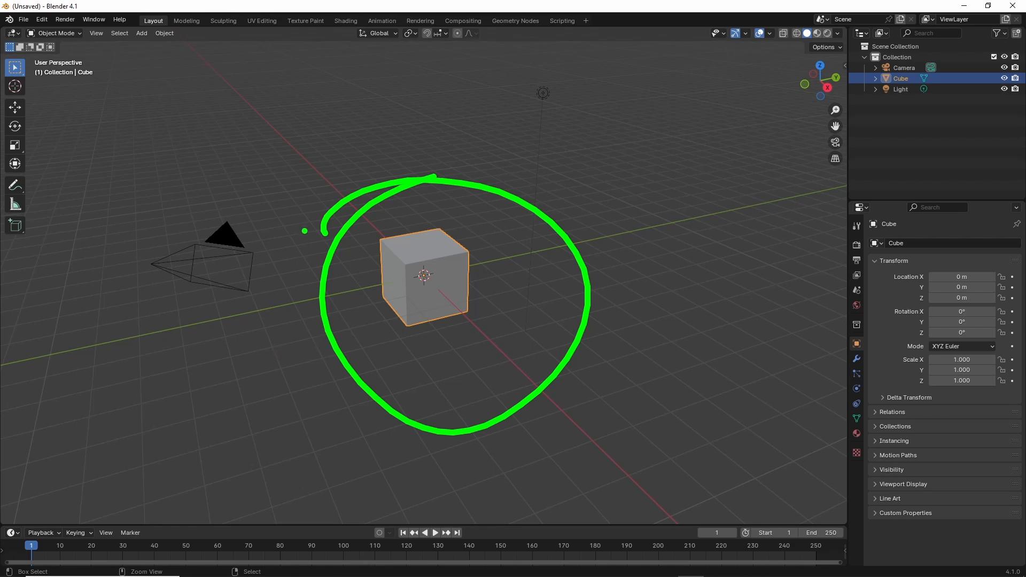
key("Escape")
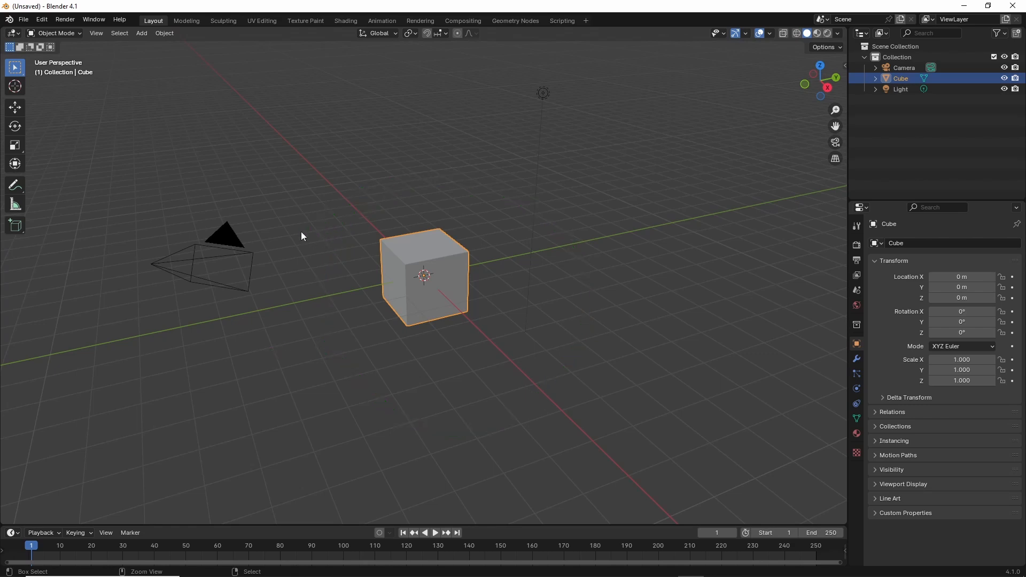
Step: Start an FBX import and choose scarf (4).fbx in the Social > Atelier folder
left_click(24, 20)
mouse_move(60, 171)
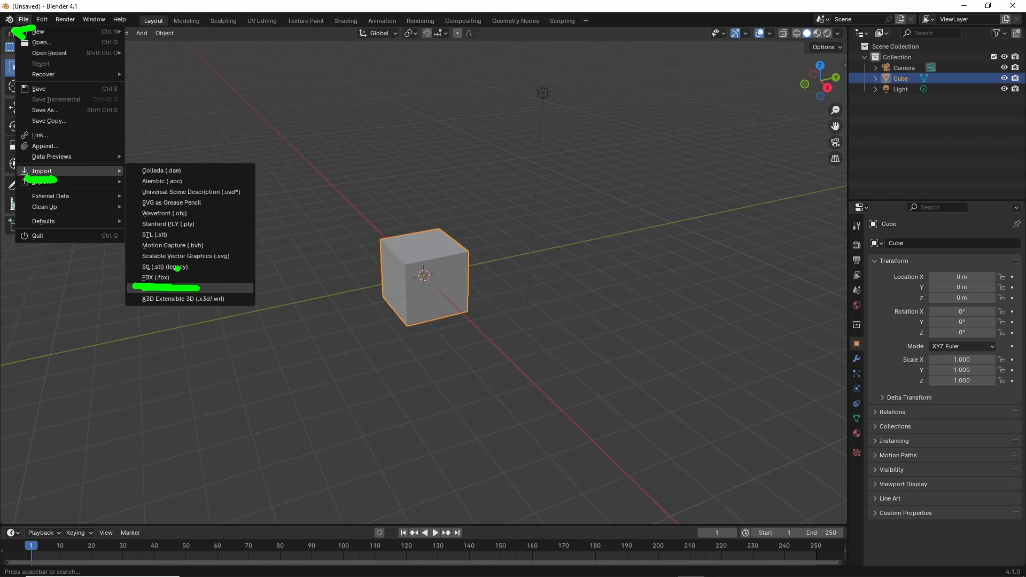
left_click(161, 277)
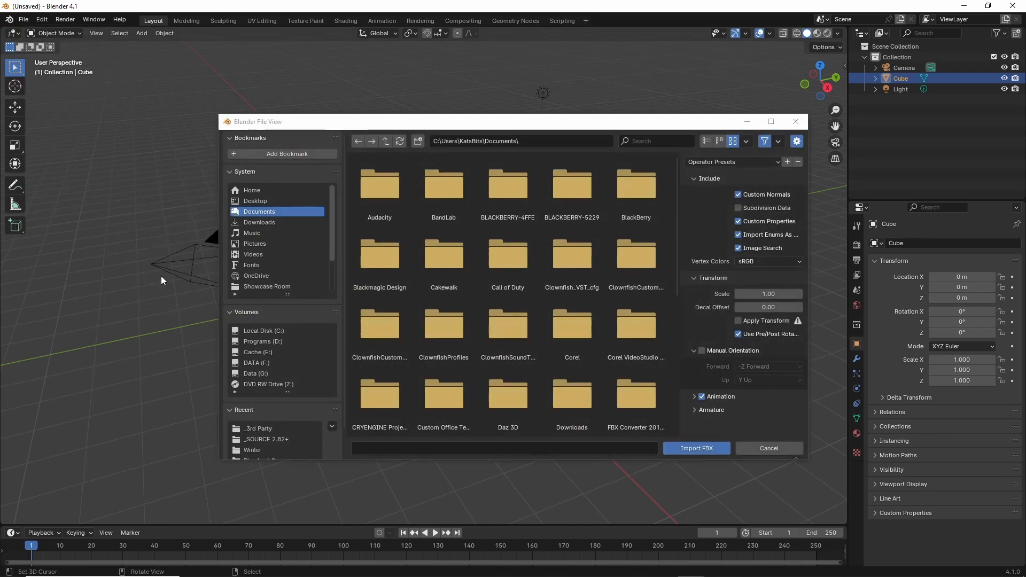
left_click(267, 428)
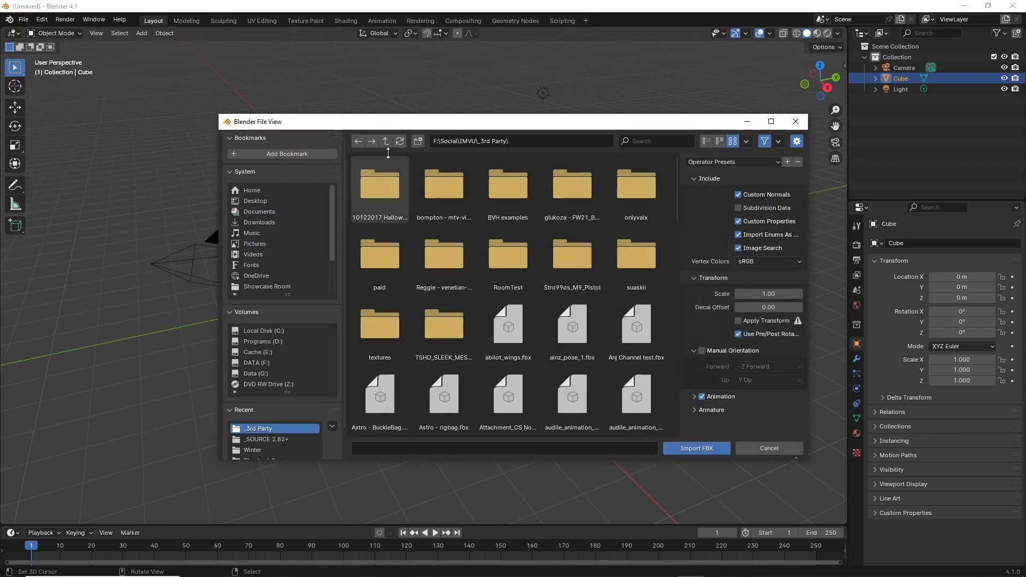
left_click(386, 141)
left_click(386, 141)
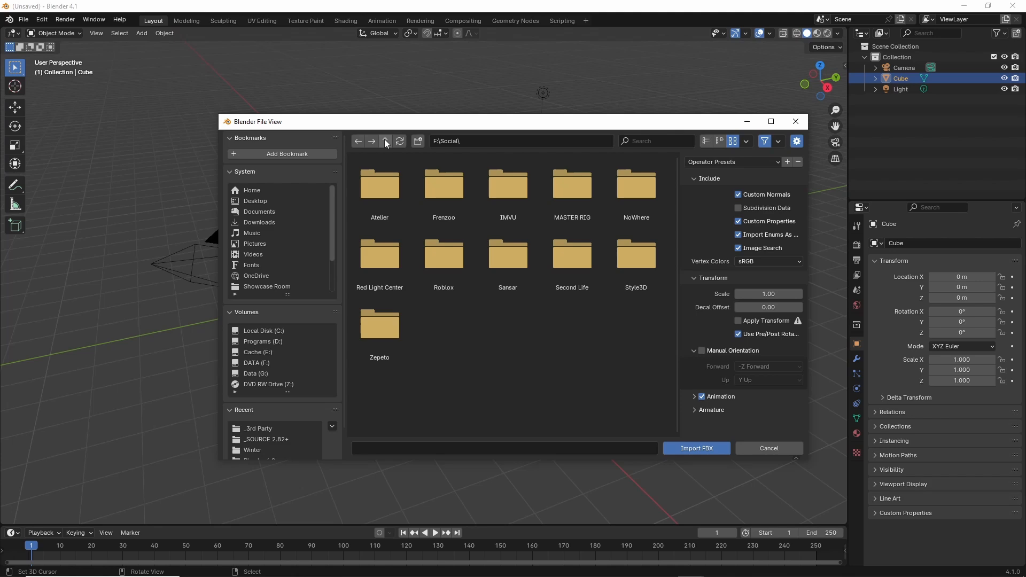
left_click(379, 181)
left_click(380, 193)
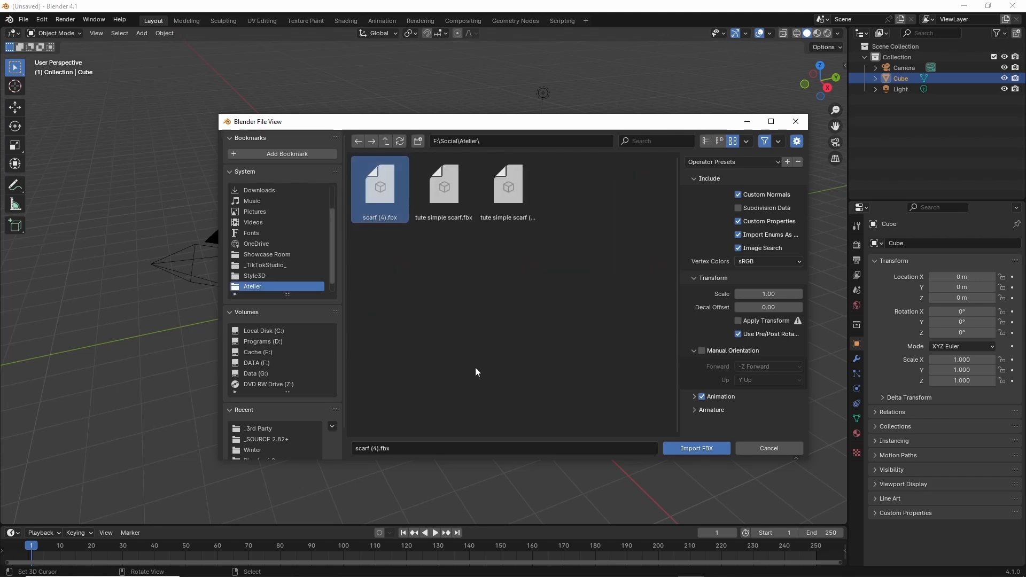
Step: Exclude Animation from the import options, check the Armature settings, and import the scarf file
left_click_drag(672, 358, 674, 380)
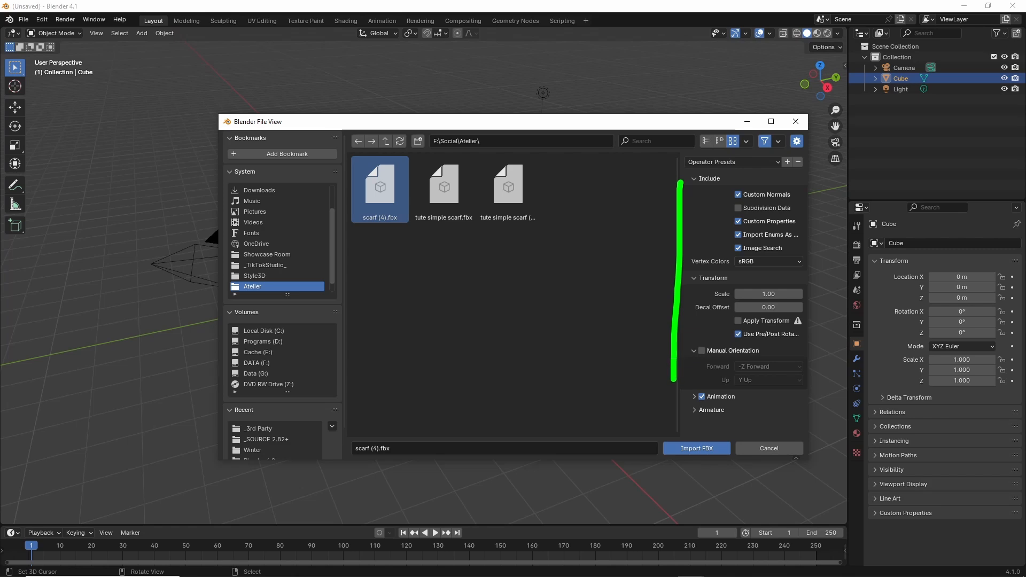
left_click_drag(779, 208, 804, 184)
mouse_move(762, 291)
left_mouse_down()
mouse_move(774, 308)
mouse_move(804, 263)
left_mouse_up()
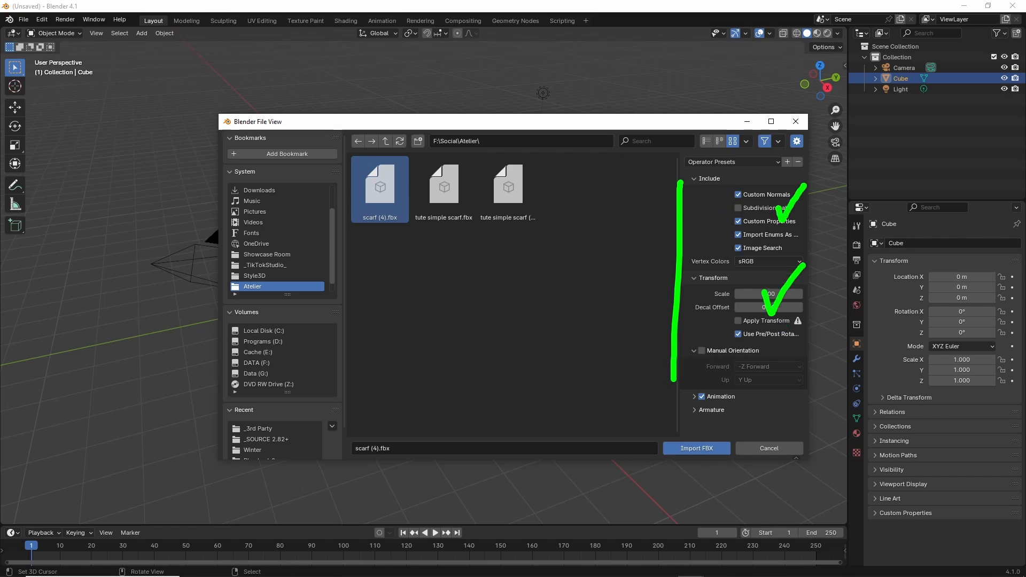
key("Escape")
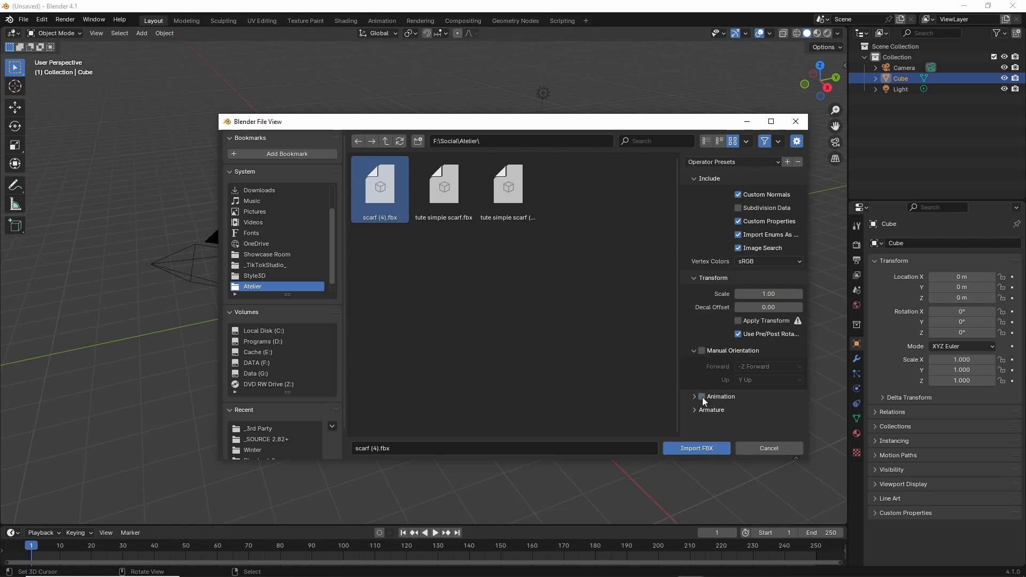
left_click(695, 410)
scroll(696, 405, "down", 2)
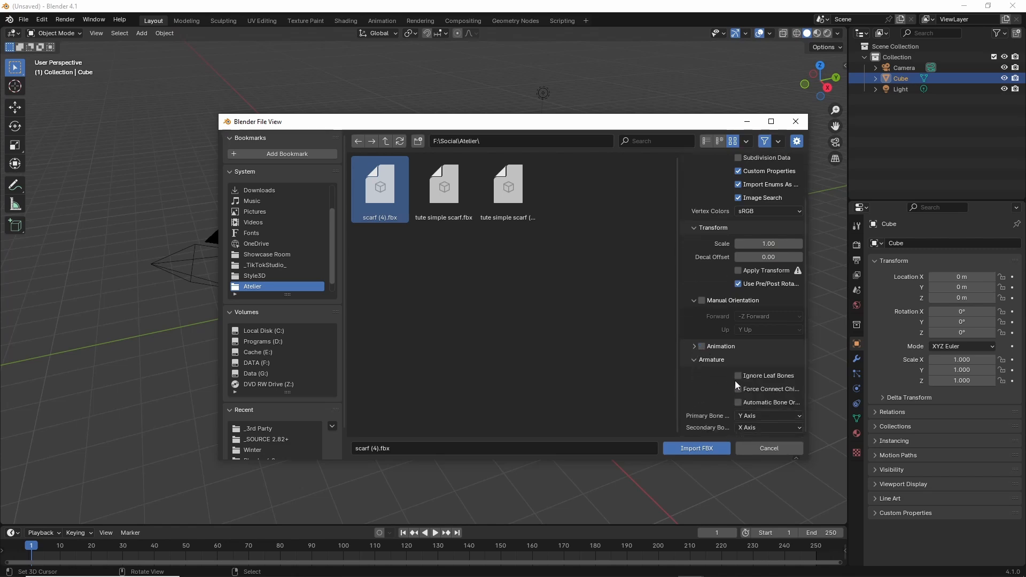
left_click(695, 360)
mouse_move(678, 425)
left_mouse_down()
mouse_move(664, 449)
mouse_move(734, 439)
left_mouse_up()
key("Escape")
left_click(701, 447)
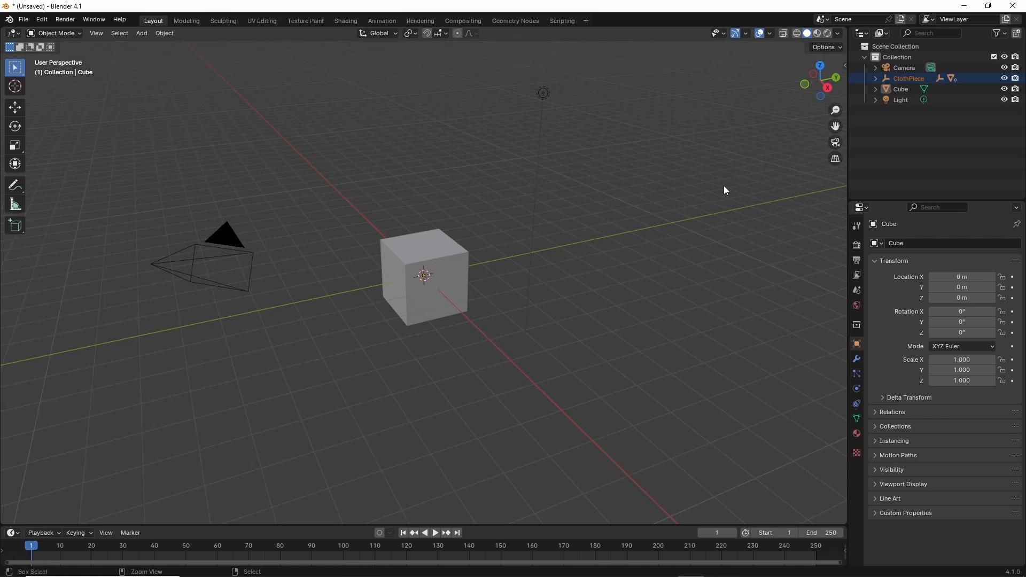
Step: Hide the default cube, select the imported ClothPiece parent object, and frame it in the viewport
mouse_move(853, 39)
left_mouse_down()
mouse_move(1007, 138)
mouse_move(1003, 21)
left_mouse_up()
left_click_drag(877, 88, 932, 90)
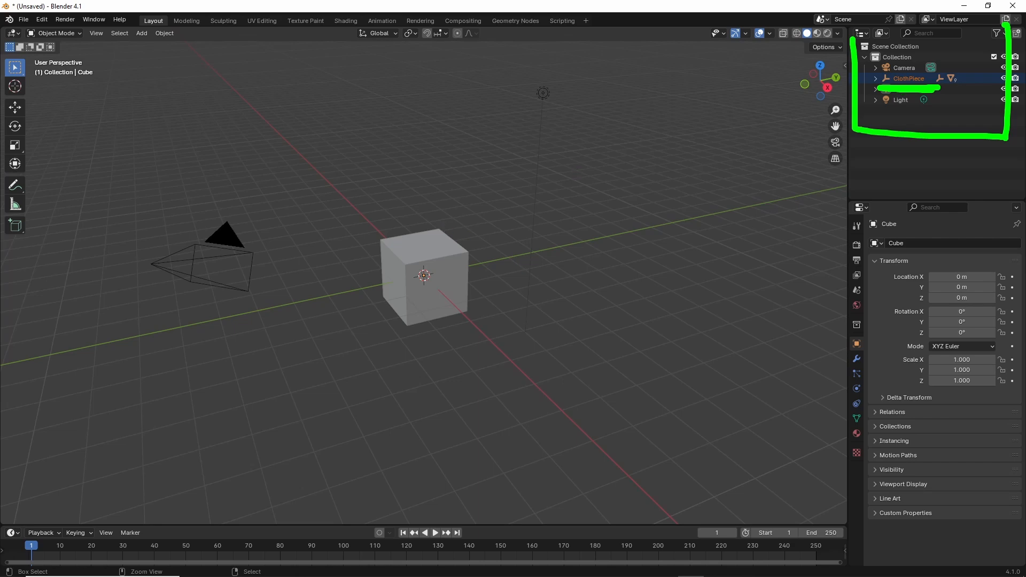
key("Escape")
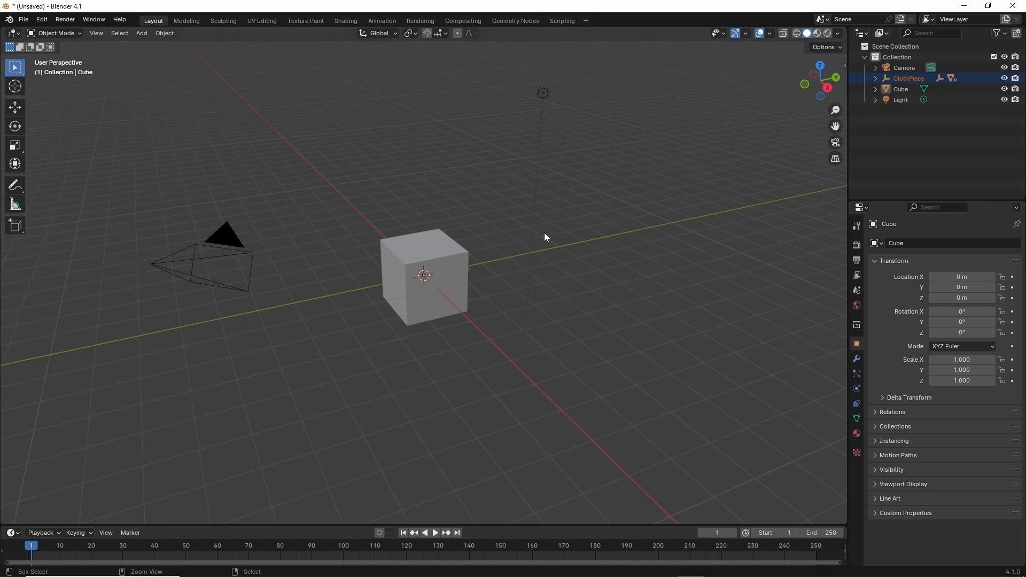
left_click(1004, 89)
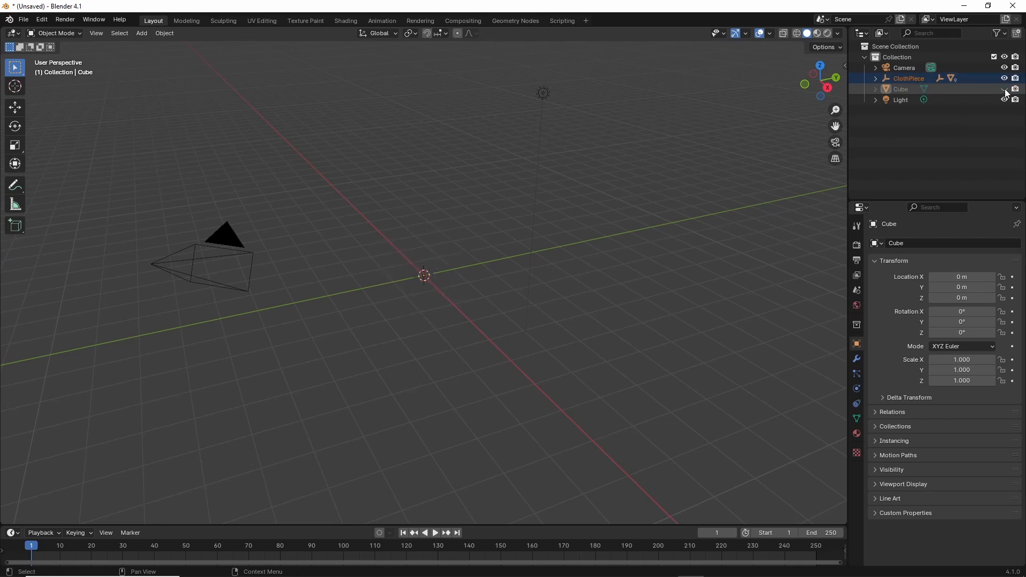
left_click(902, 78)
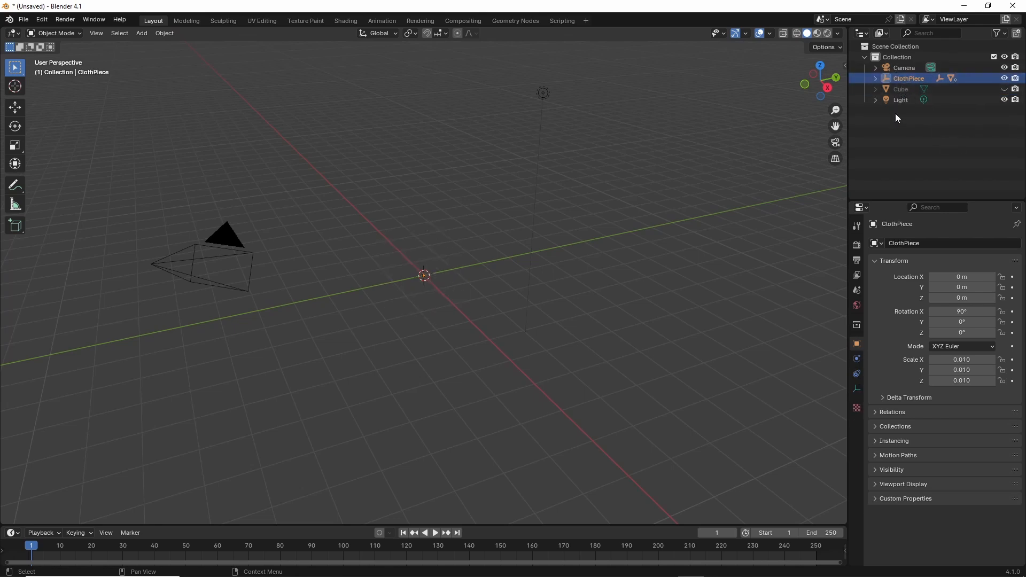
left_click(96, 34)
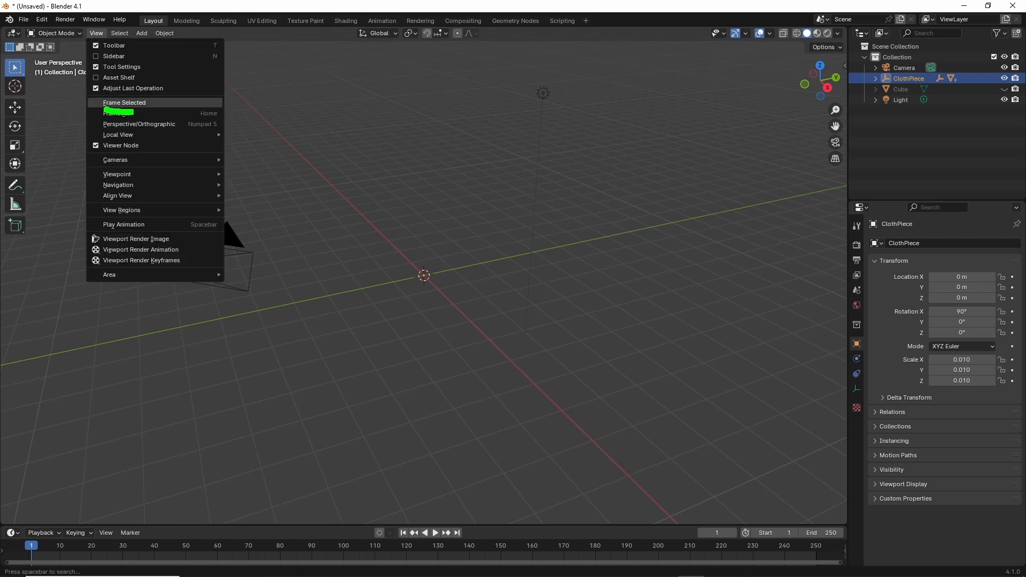
left_click(127, 103)
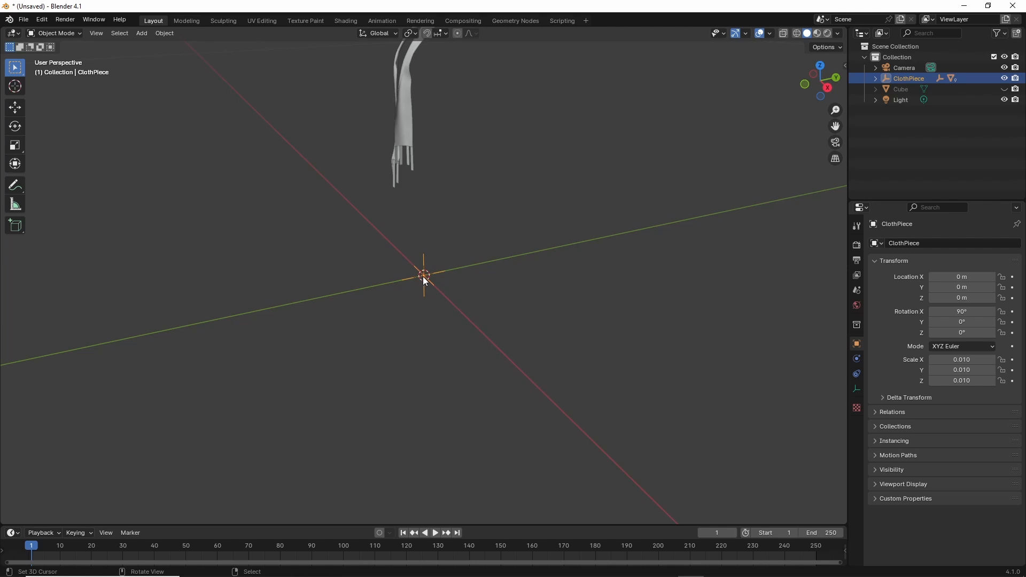
Step: Examine the imported scarf and its ClothPiece parent at the world origin from several angles
middle_click_drag(424, 278, 379, 316)
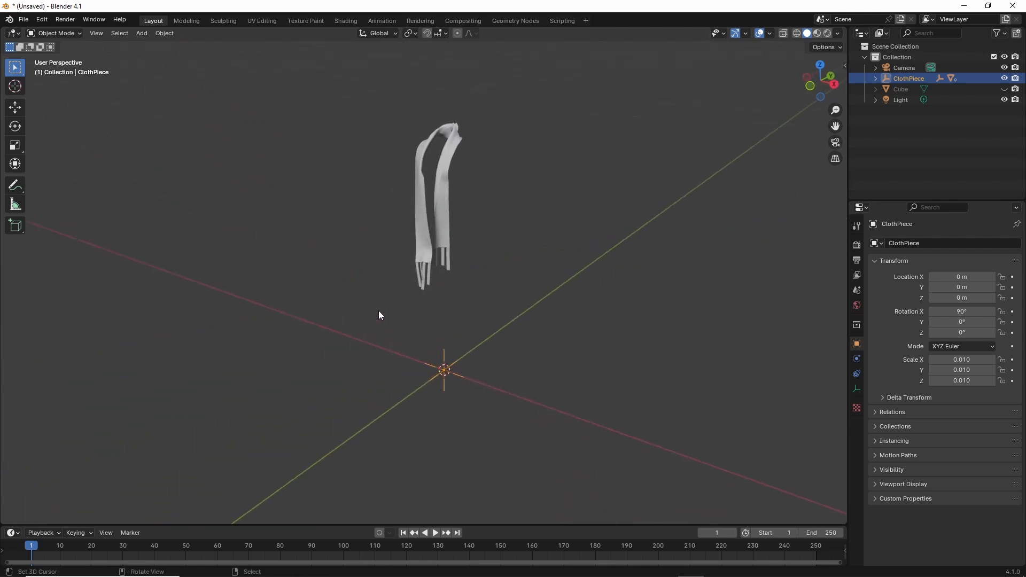
left_click(441, 172)
left_click(445, 368)
scroll(437, 396, "up", 4)
scroll(437, 395, "down", 1)
middle_click_drag(435, 400, 406, 251)
middle_click_drag(470, 234, 396, 319)
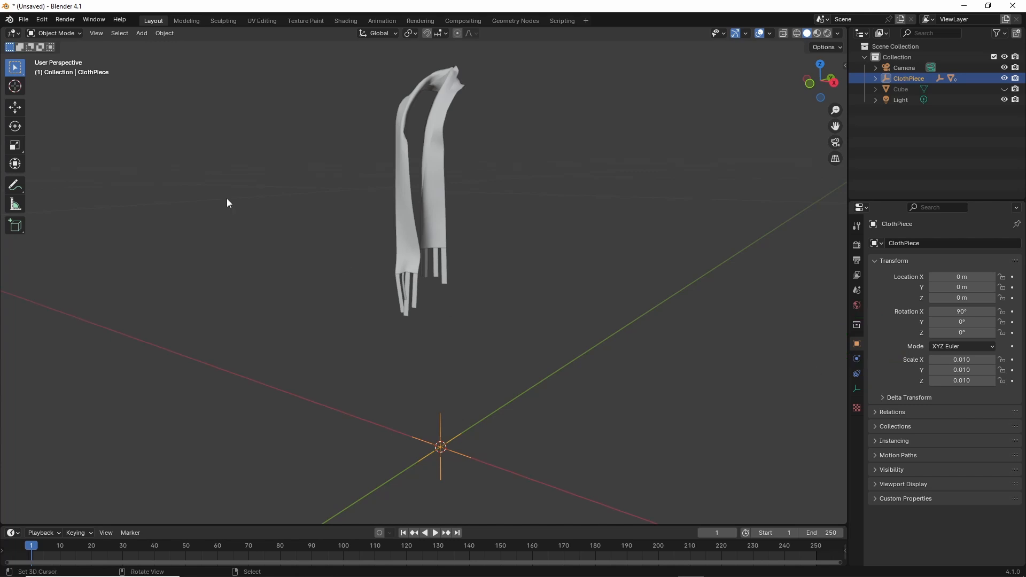
Step: Show the viewport sidebar and set the ClothPiece parent's scale to 1 on X, Y and Z
left_click(97, 33)
left_click(110, 56)
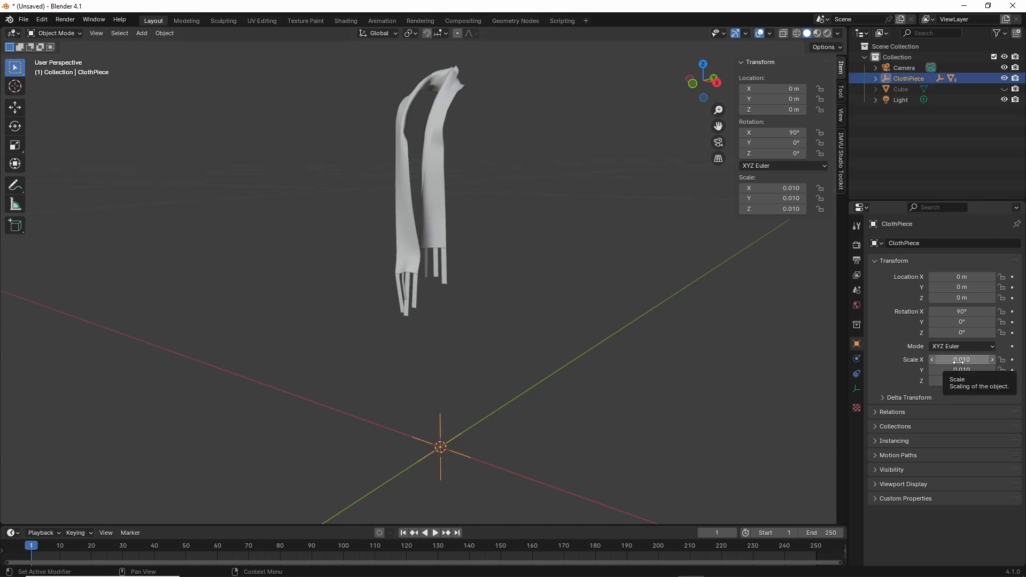
left_click(962, 359)
type("1")
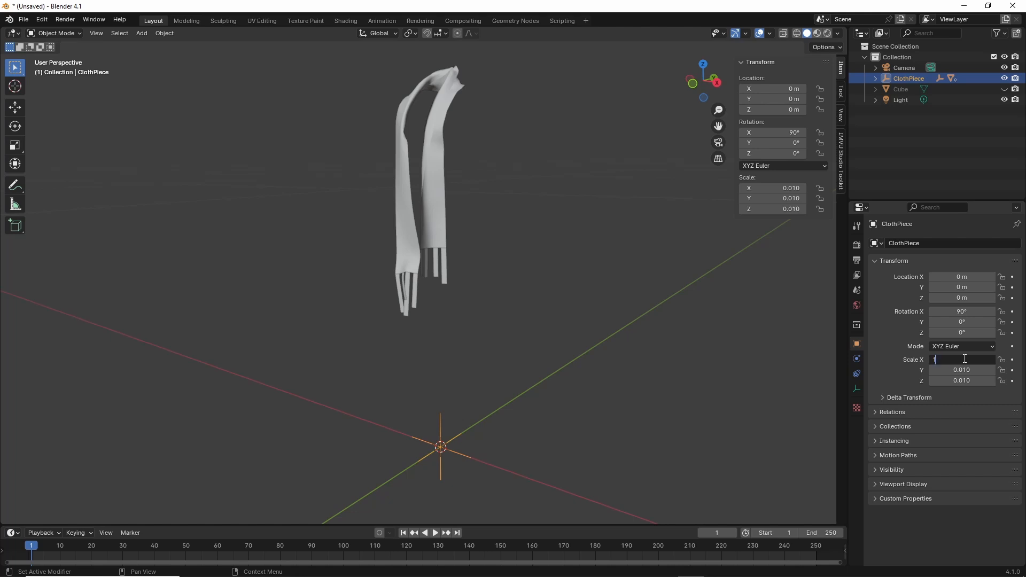
key("Return")
left_click(970, 370)
type("1")
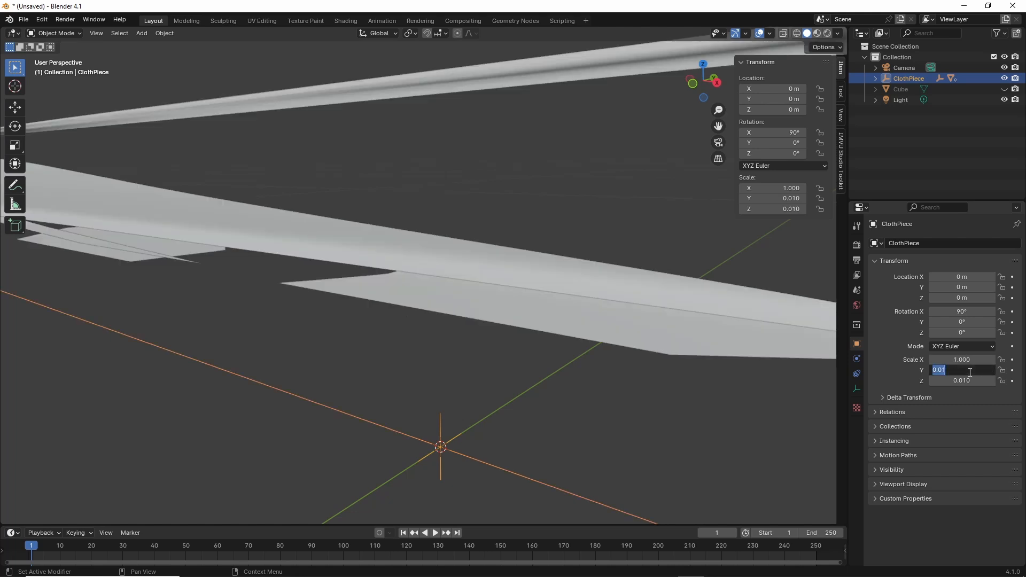
key("Return")
left_click(962, 380)
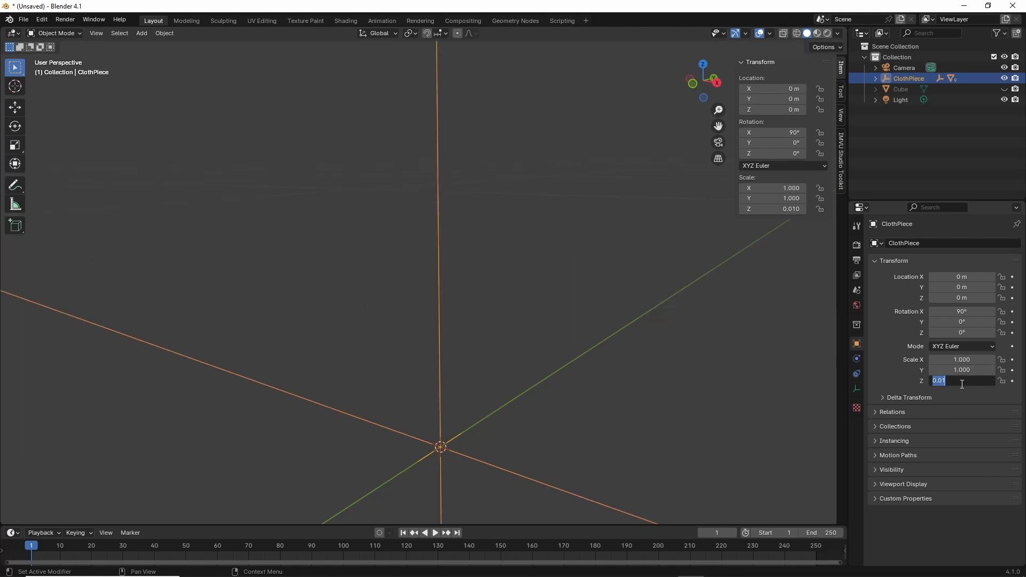
type("1")
key("Return")
Step: Bring the whole rescaled scarf into view and display it with Material Preview shading
scroll(488, 343, "down", 6)
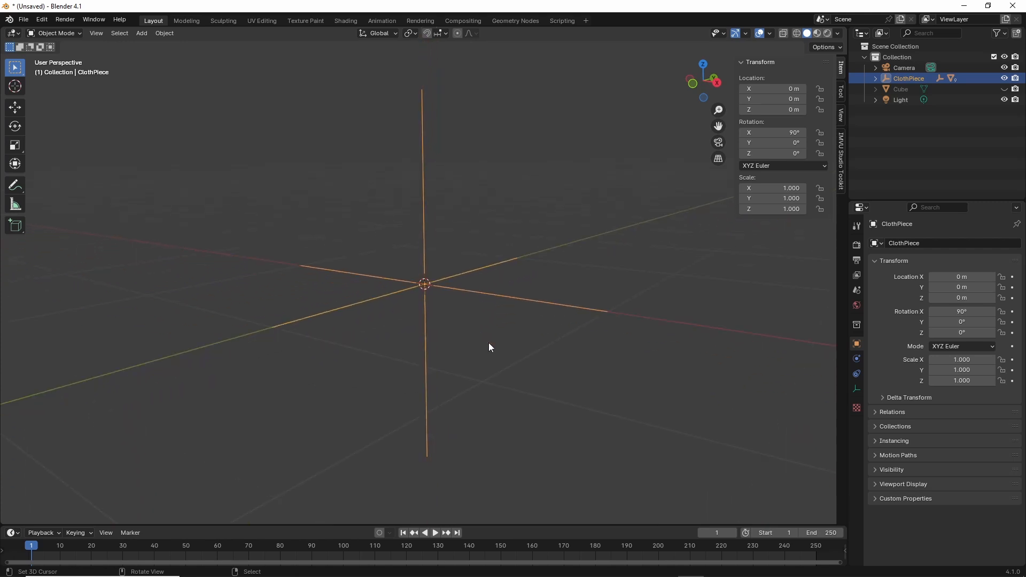
scroll(488, 346, "down", 4)
middle_click_drag(410, 193, 416, 325, "shift")
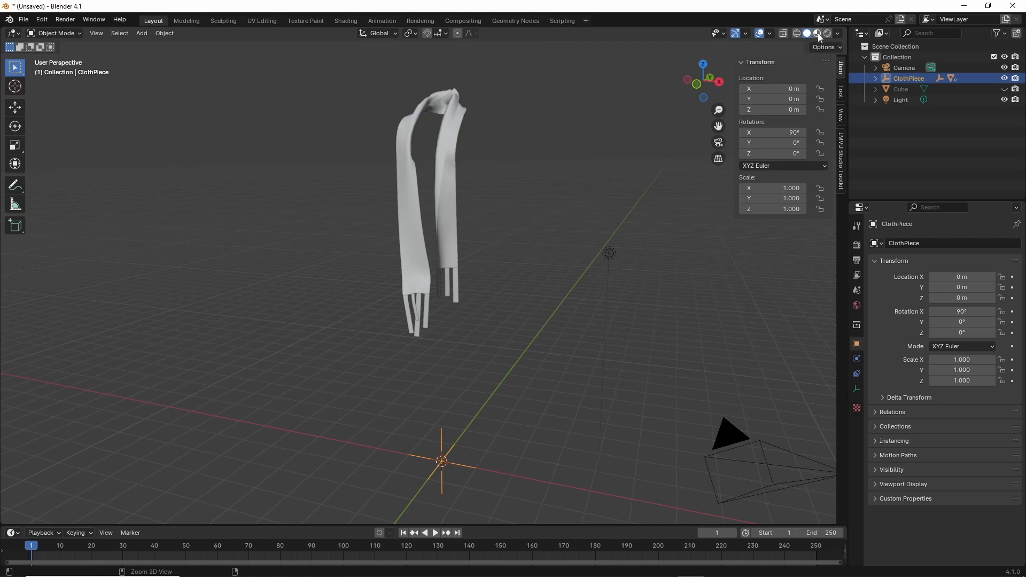
key("z")
mouse_move(328, 332)
middle_mouse_down()
mouse_move(716, 327)
mouse_move(467, 332)
mouse_move(614, 327)
mouse_move(504, 277)
middle_mouse_up()
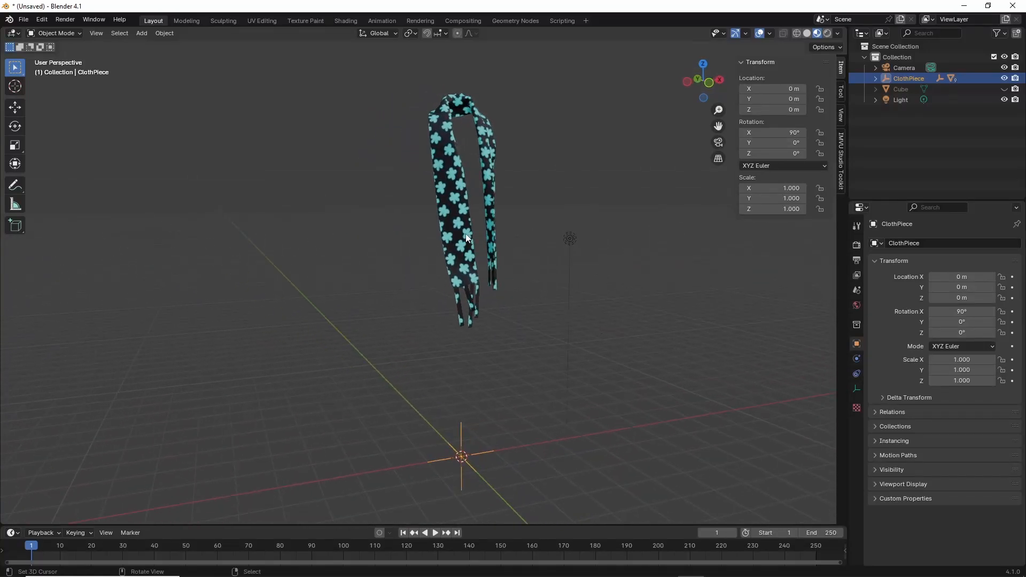
Step: Examine the flower texture up close along the scarf, around the neck section and on the fringes
scroll(459, 185, "up", 3)
scroll(460, 184, "up", 2)
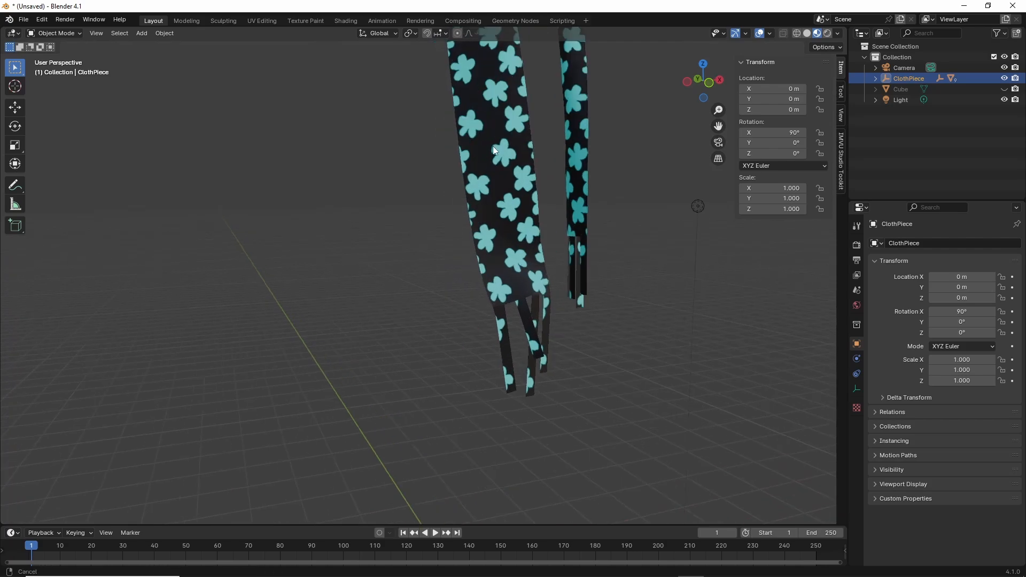
middle_click_drag(493, 146, 422, 310, "shift")
scroll(420, 229, "up", 4)
middle_click_drag(420, 228, 443, 216, "shift")
scroll(443, 216, "down", 4)
middle_click_drag(458, 396, 435, 148, "shift")
scroll(443, 194, "down", 4)
middle_click_drag(447, 212, 447, 235, "shift")
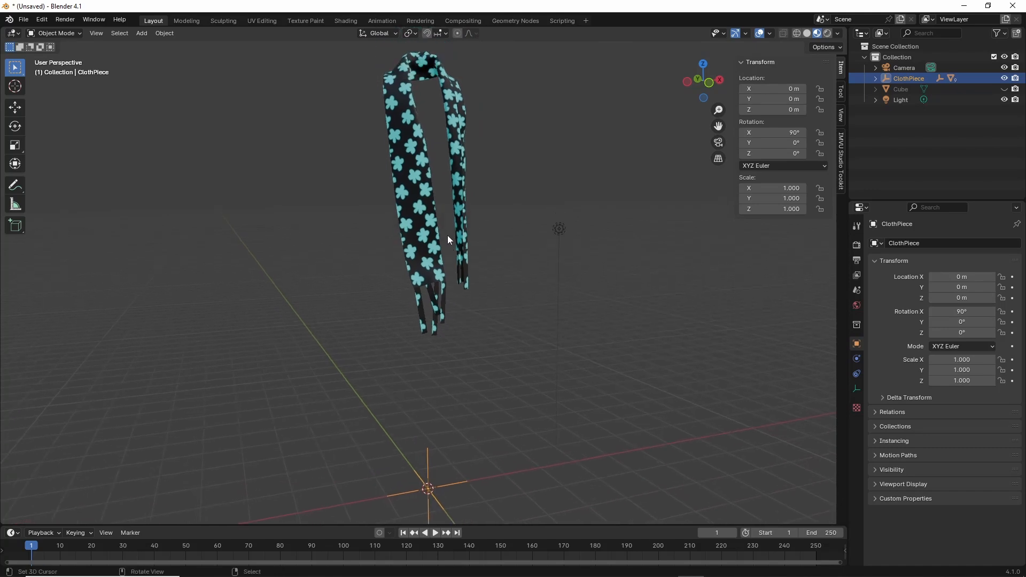
middle_click_drag(443, 297, 443, 299, "shift")
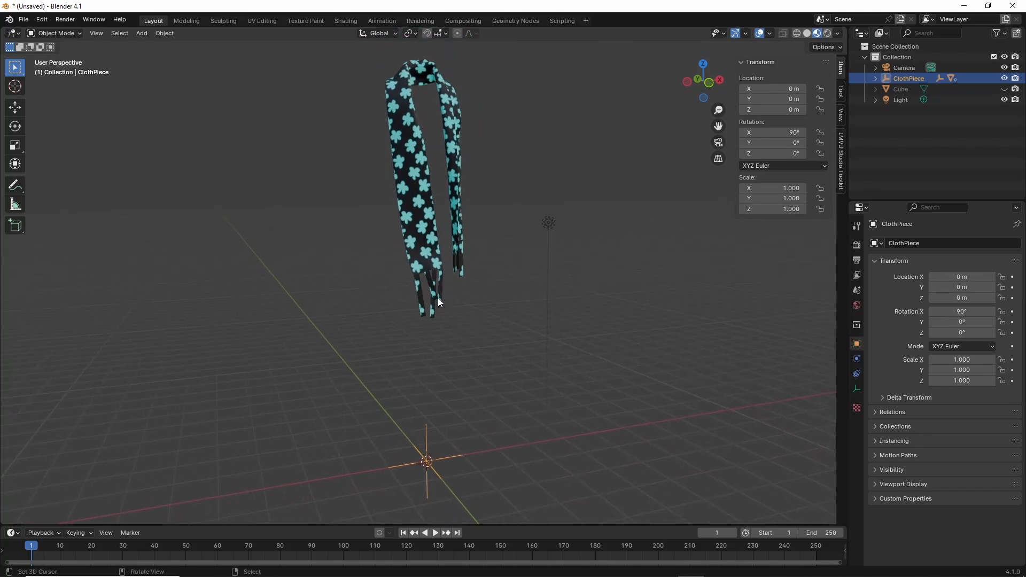
Step: Save the scene as scarf blender (1).blend in the Social > Atelier folder
left_click(23, 20)
left_click(42, 110)
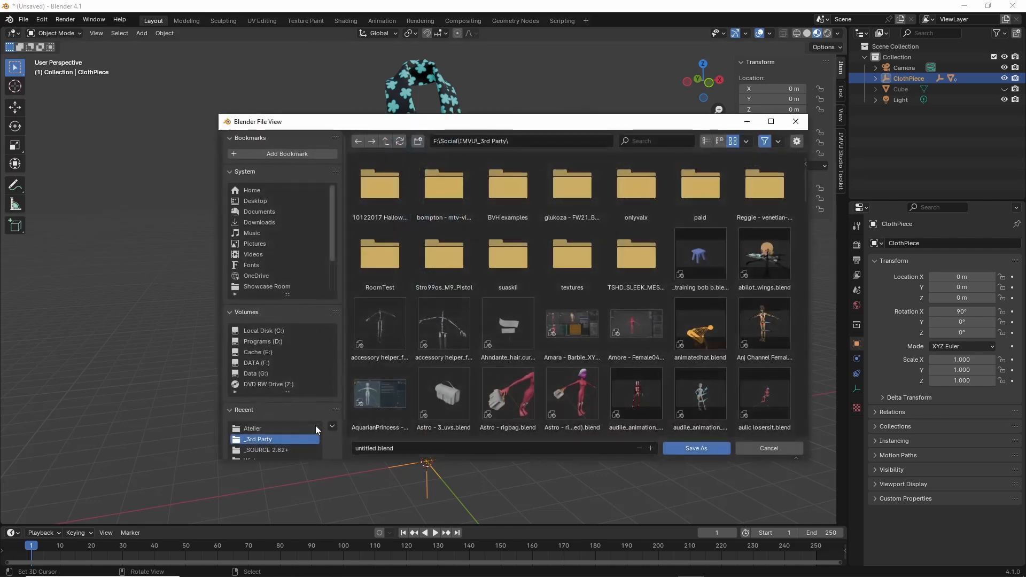
left_click(258, 428)
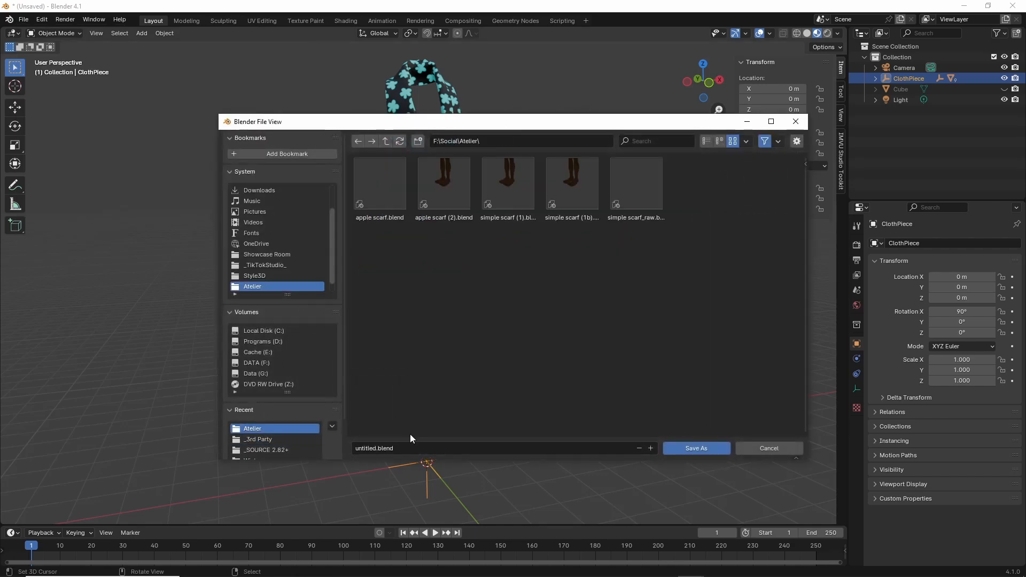
left_click(409, 448)
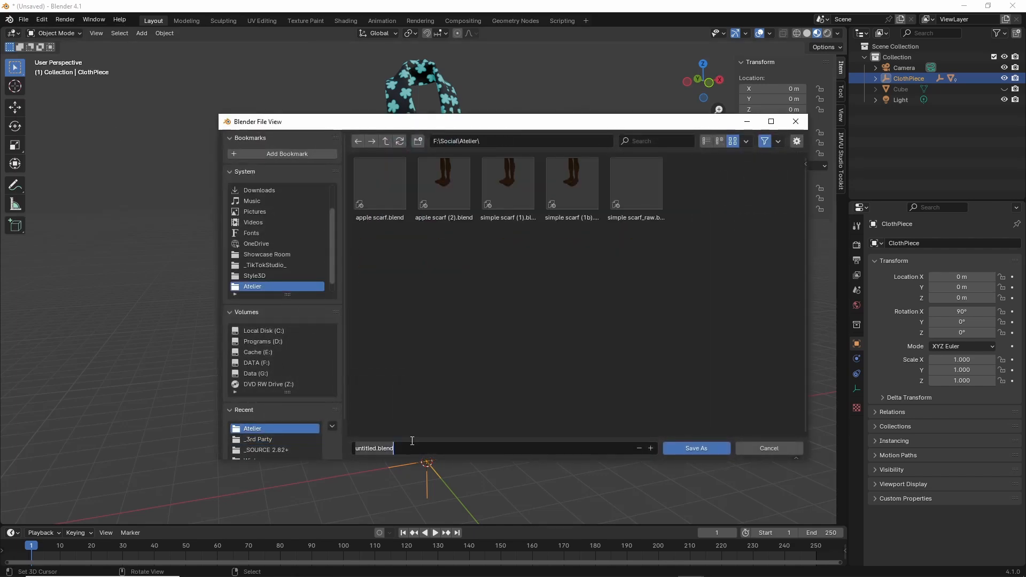
type("scarf blender (10")
key("BackSpace")
type(")")
left_click(698, 449)
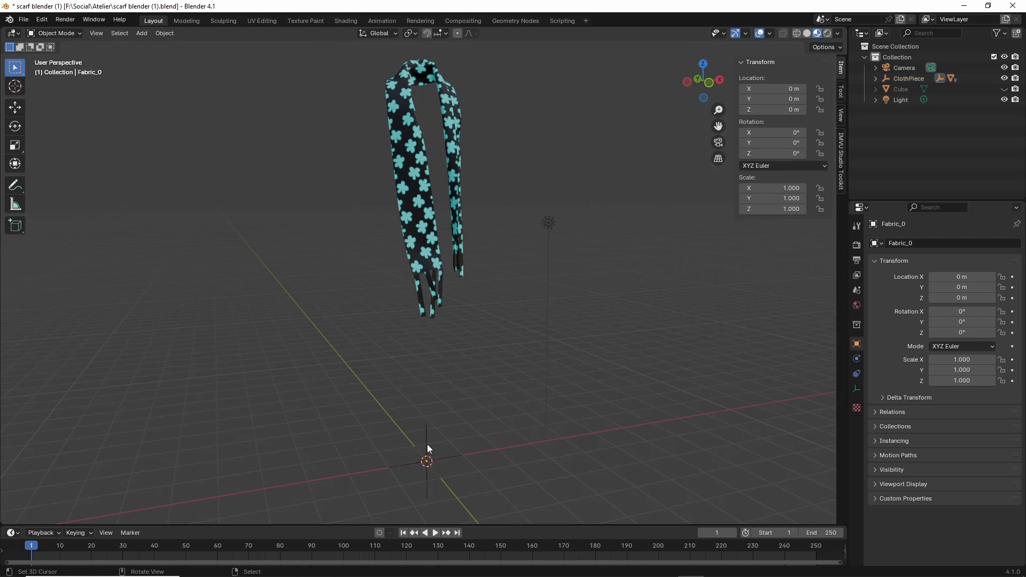
Step: Try moving the ClothPiece parent empty with the scarf attached, comparing its selection with that of the scarf mesh
key("g")
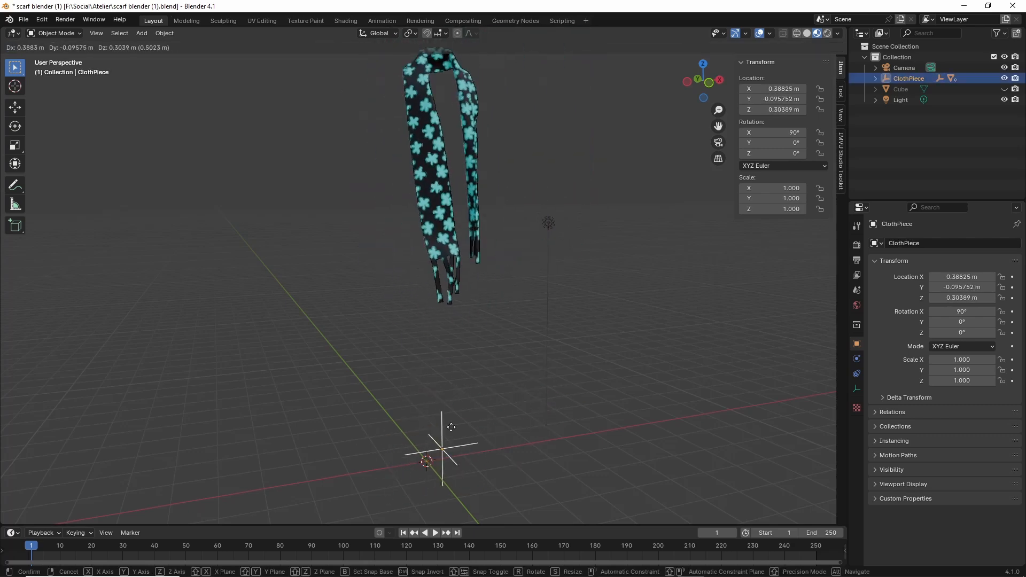
key("Escape")
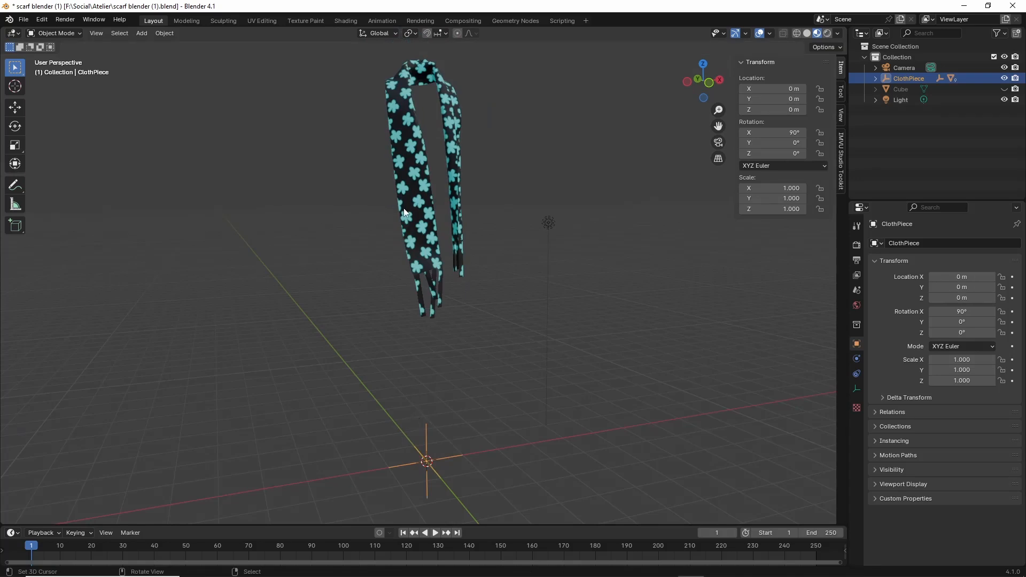
left_click(405, 130)
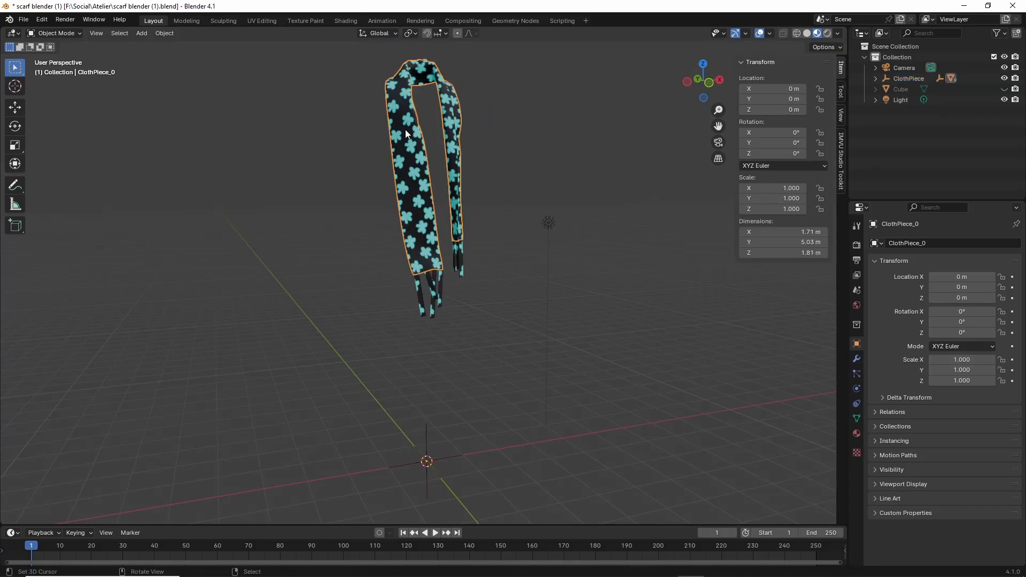
left_click(427, 435)
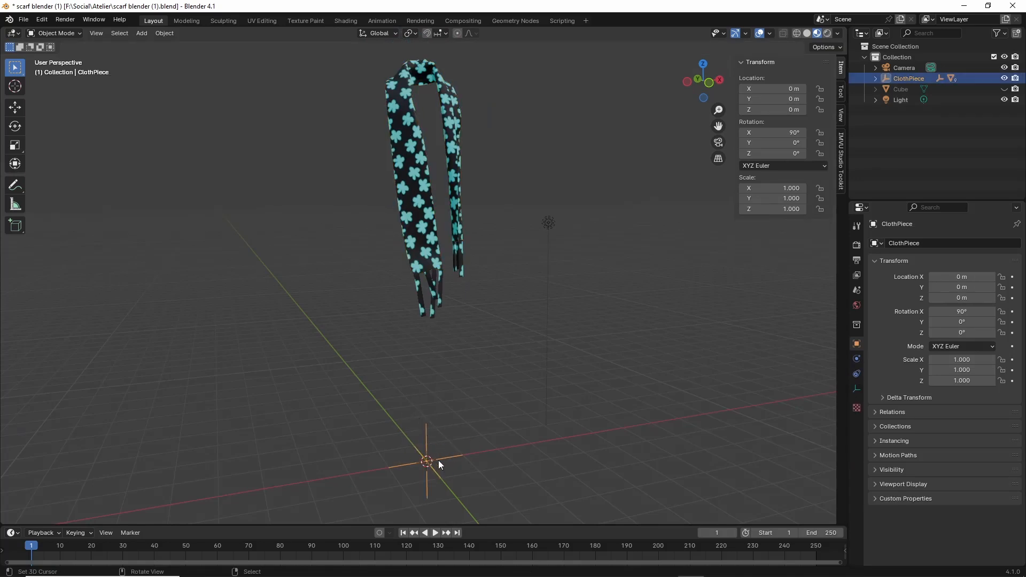
mouse_move(405, 451)
left_mouse_down()
mouse_move(469, 478)
mouse_move(406, 449)
left_mouse_up()
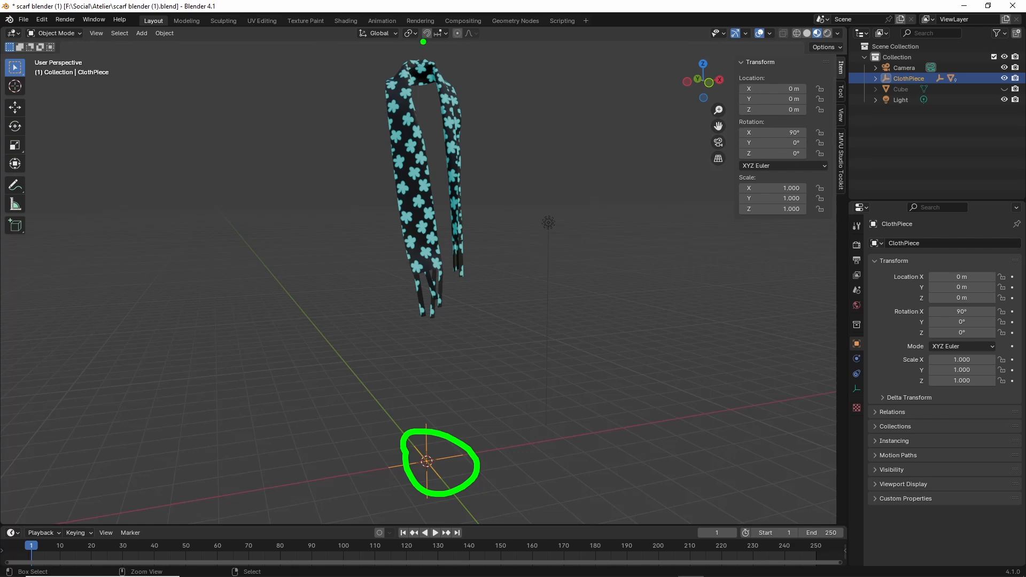
mouse_move(423, 53)
left_mouse_down()
mouse_move(377, 112)
mouse_move(443, 80)
mouse_move(419, 78)
left_mouse_up()
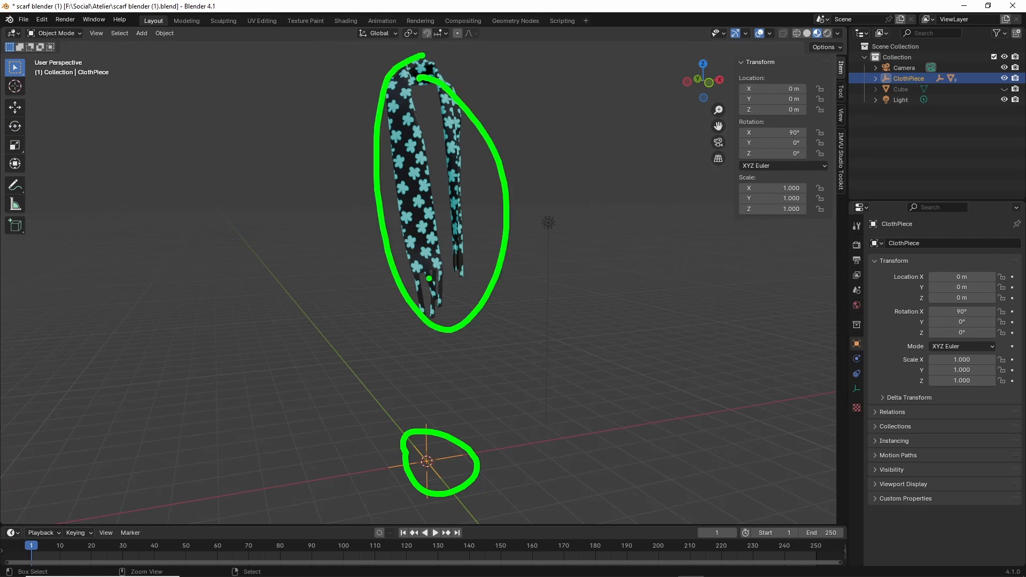
key("Escape")
Step: Select all scarf and fringe meshes with ClothPiece_0 active and clear their parent while keeping the transformation
middle_click_drag(380, 202, 375, 214, "shift")
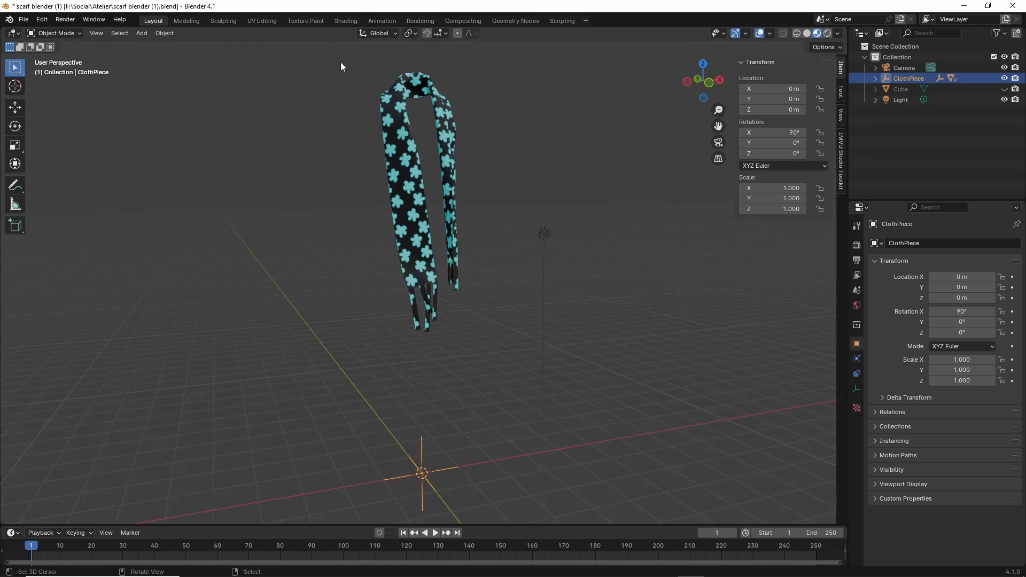
left_click_drag(339, 56, 502, 367)
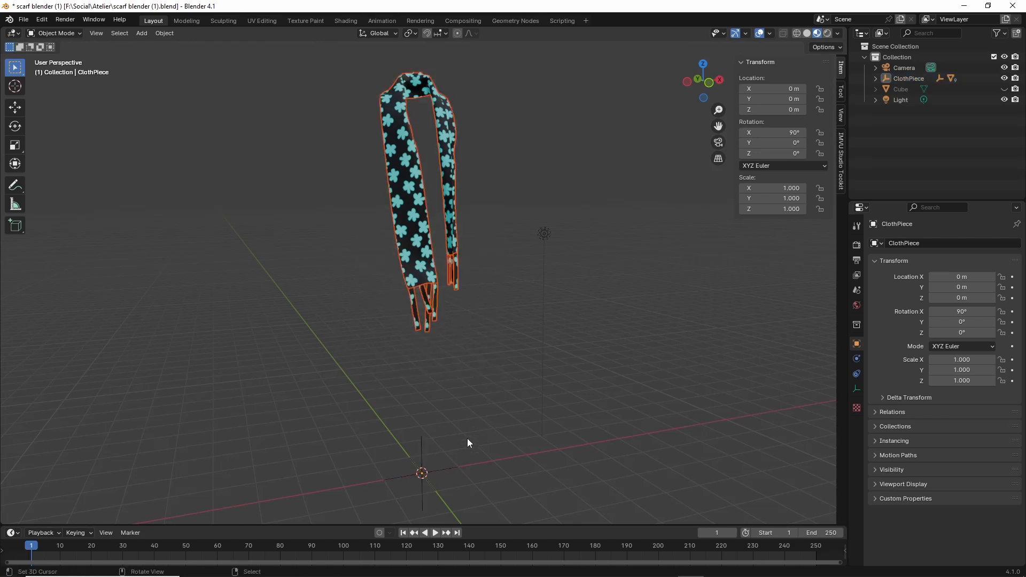
middle_click_drag(467, 438, 409, 435, "shift")
mouse_move(415, 424)
left_mouse_down()
mouse_move(470, 428)
mouse_move(398, 430)
left_mouse_up()
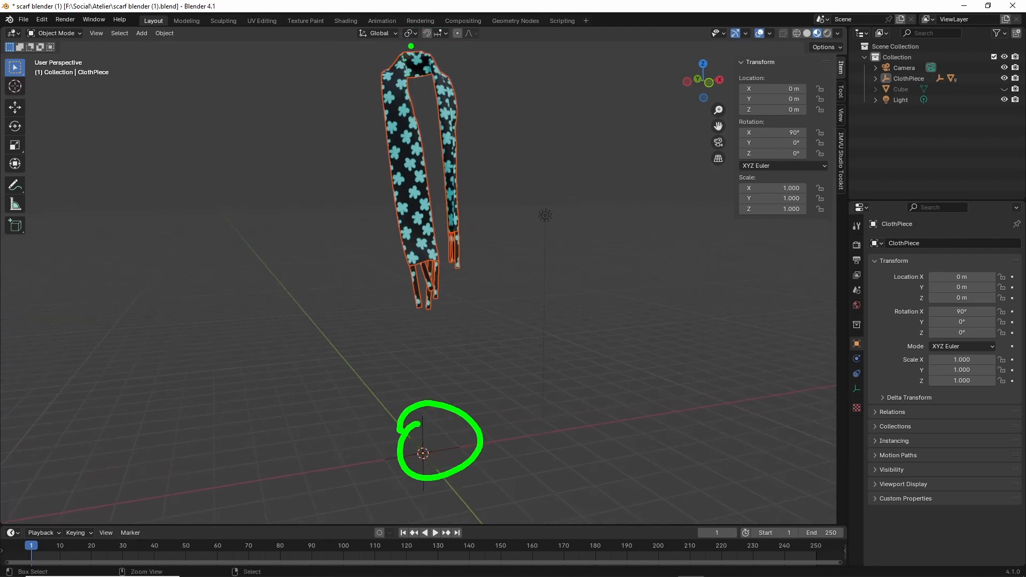
mouse_move(410, 45)
left_mouse_down()
mouse_move(410, 329)
mouse_move(430, 46)
mouse_move(386, 49)
left_mouse_up()
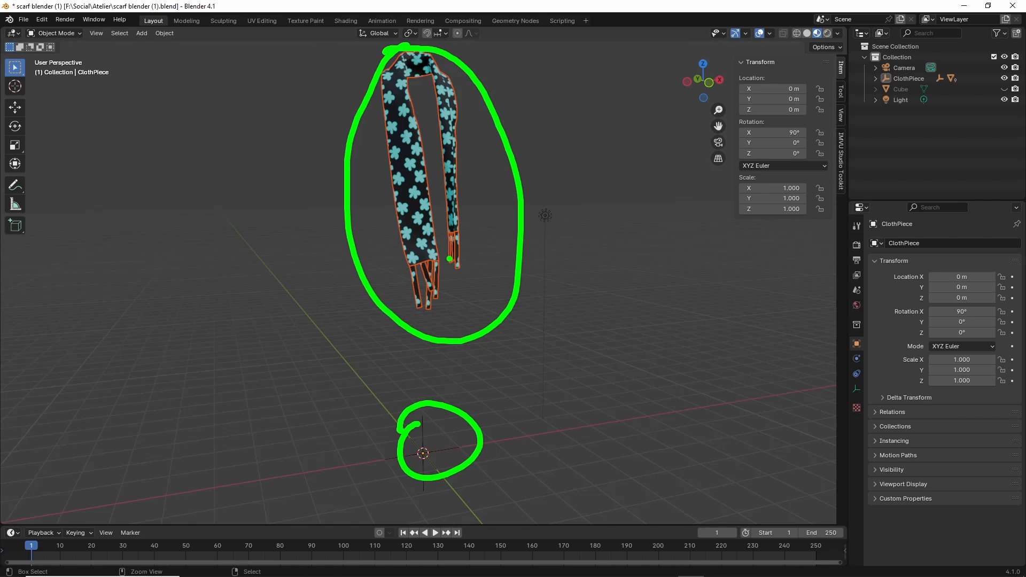
key("Escape")
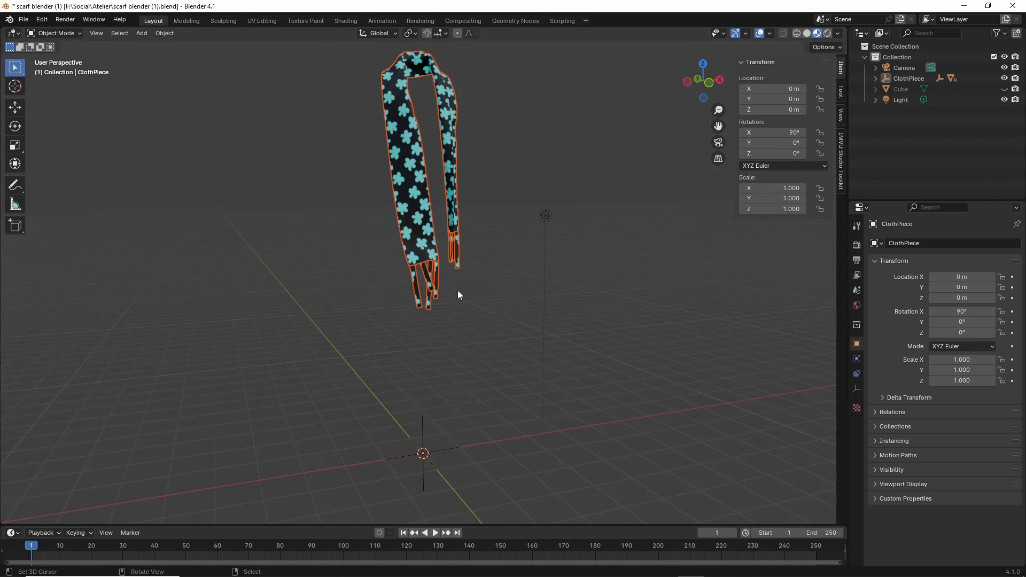
left_click(407, 212, "shift")
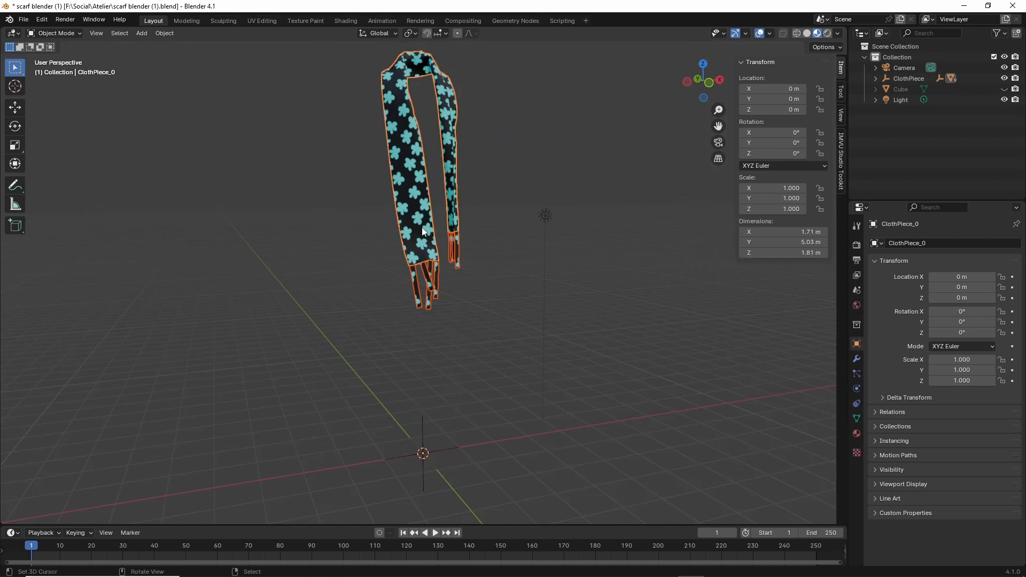
left_click(165, 34)
mouse_move(184, 225)
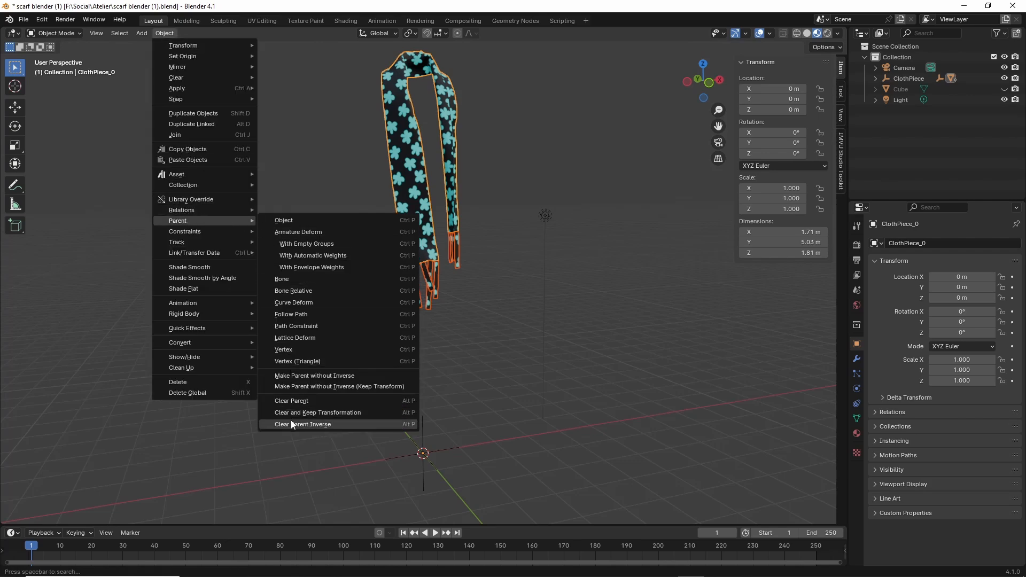
left_click_drag(274, 423, 367, 419)
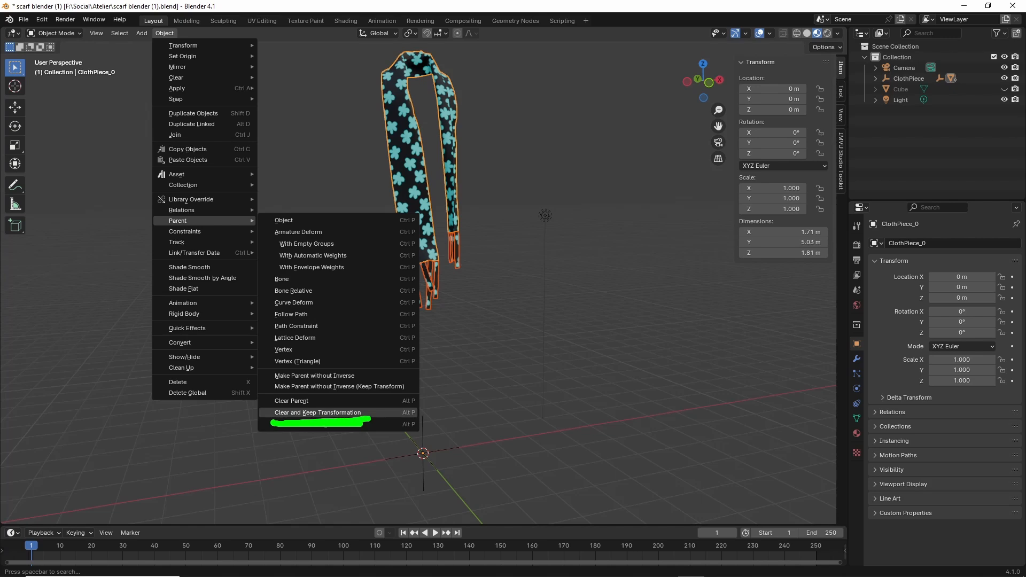
left_click_drag(163, 236, 177, 231)
mouse_move(146, 45)
left_mouse_down()
mouse_move(195, 45)
mouse_move(161, 50)
left_mouse_up()
key("Escape")
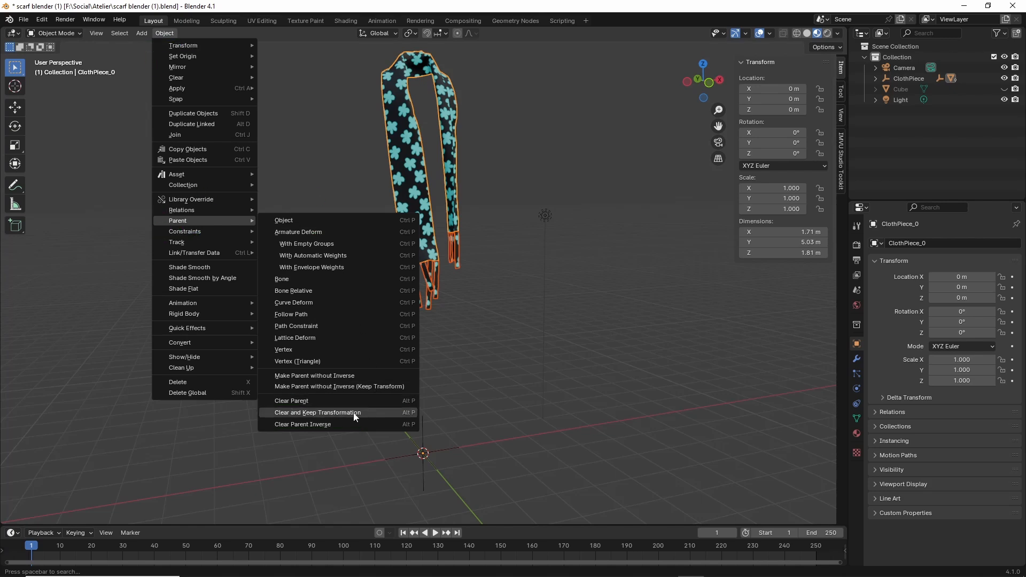
left_click(335, 415)
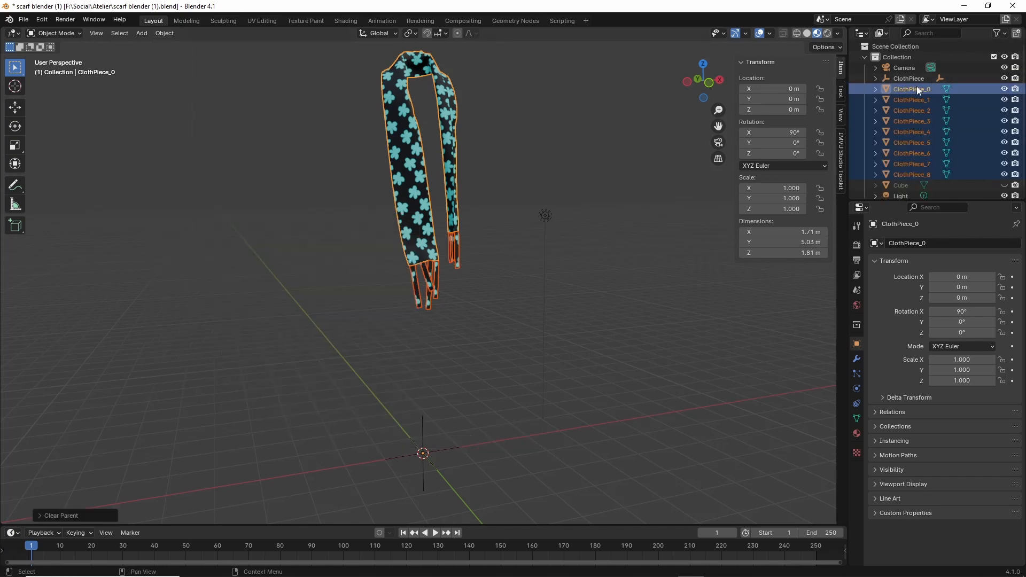
Step: Check the unparented pieces one at a time, from ClothPiece_1 through ClothPiece_8
left_click(906, 99)
left_click(906, 113)
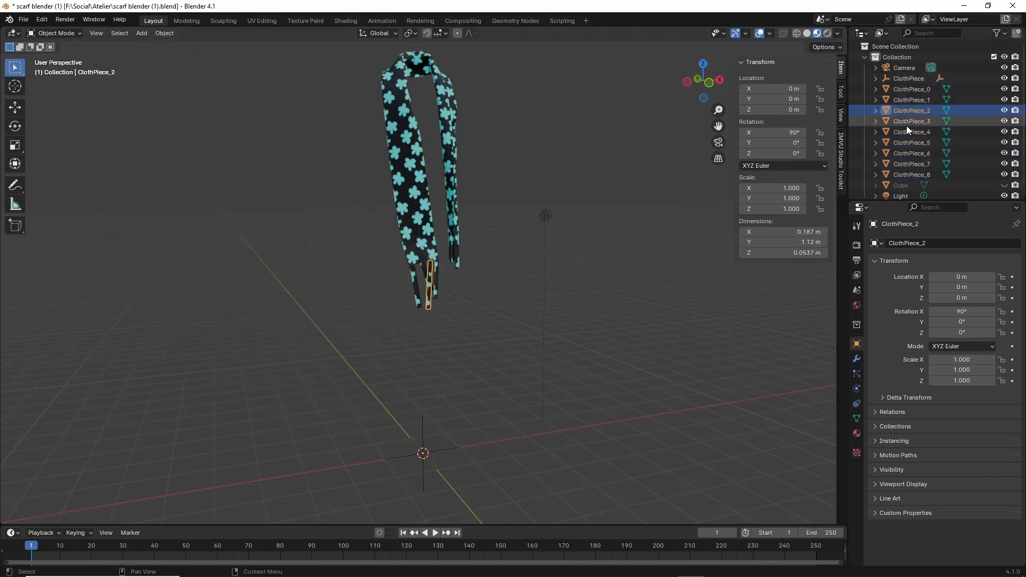
left_click(906, 125)
left_click(906, 135)
left_click(906, 141)
left_click(907, 154)
left_click(906, 164)
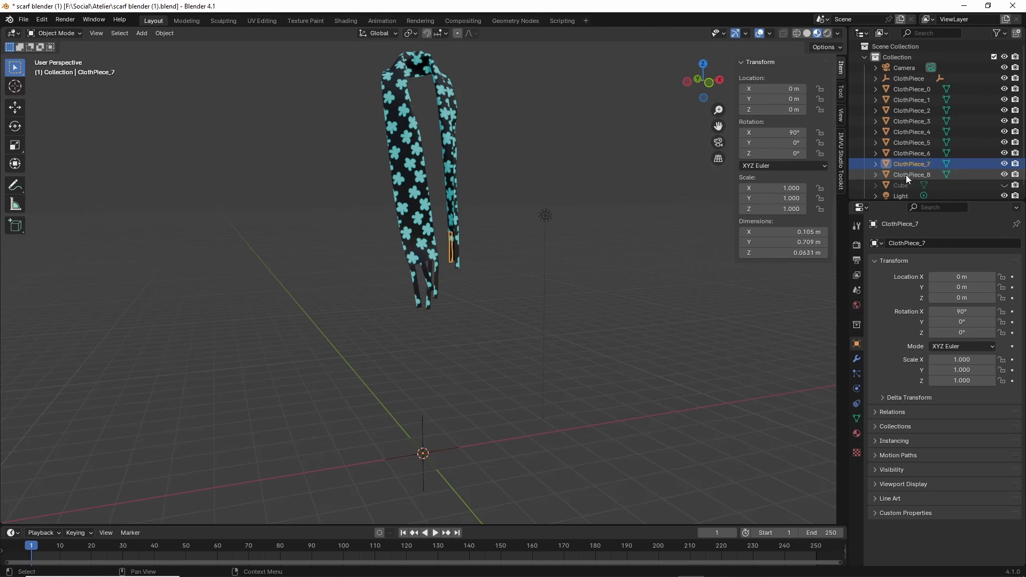
left_click(905, 174)
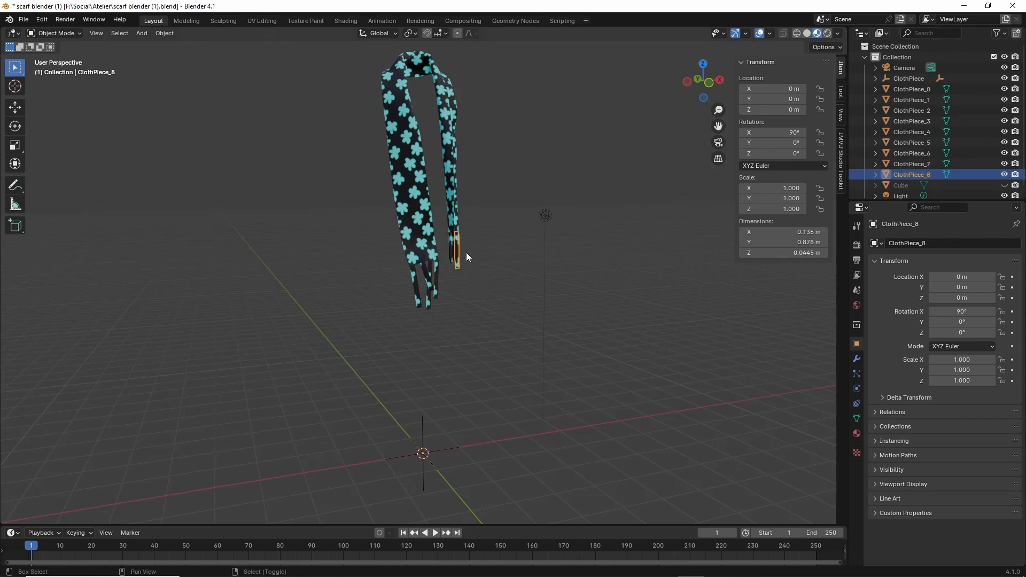
Step: Try moving the ClothPiece empty on its own, independently of the scarf meshes
left_click(424, 425)
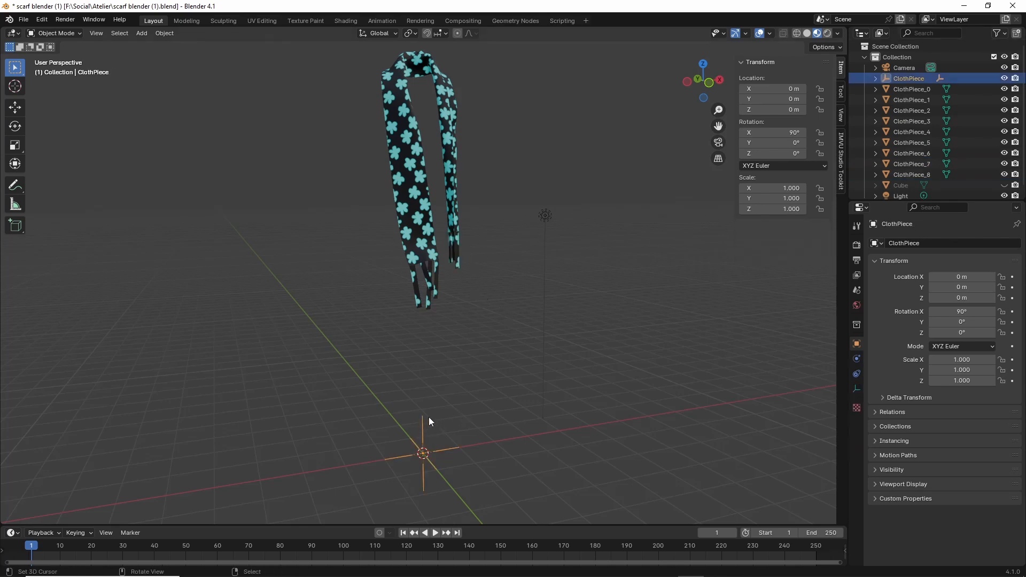
key("g")
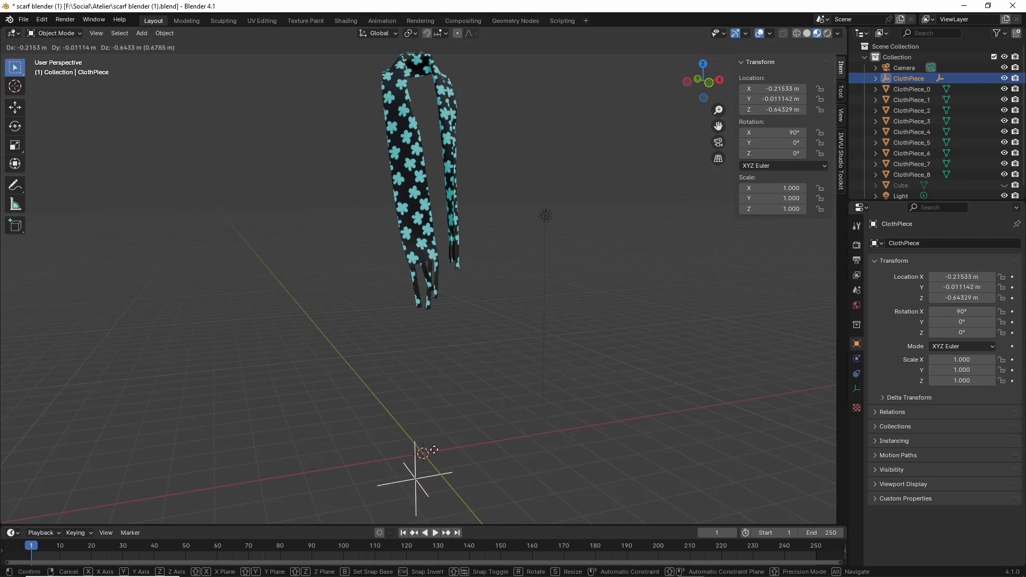
right_click(428, 384)
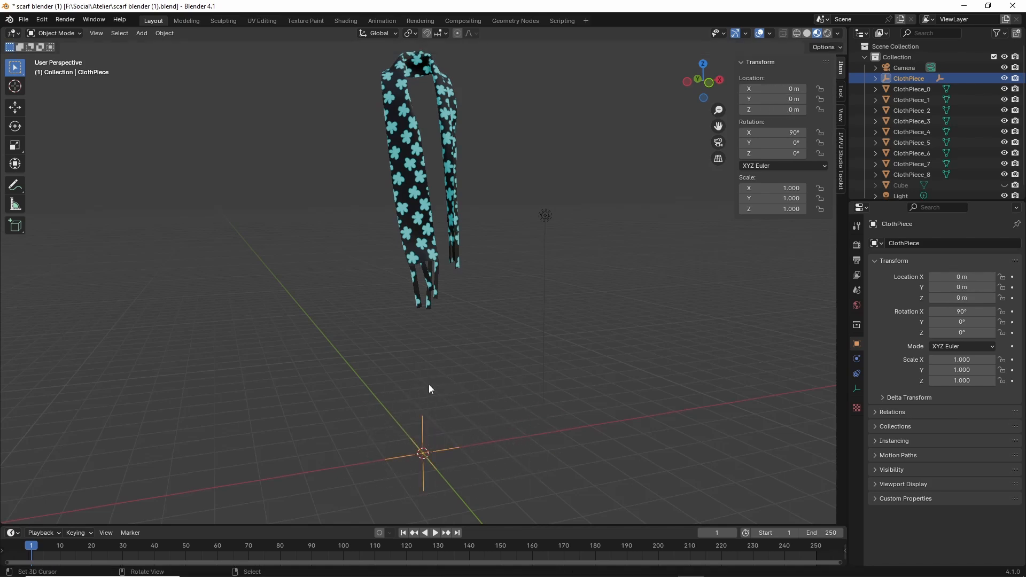
Step: Join the scarf body and all its fringe meshes into one object, with ClothPiece_0 as the active object
mouse_move(405, 251)
middle_mouse_down()
mouse_move(403, 284)
mouse_move(403, 256)
middle_mouse_up()
scroll(427, 277, "up", 4)
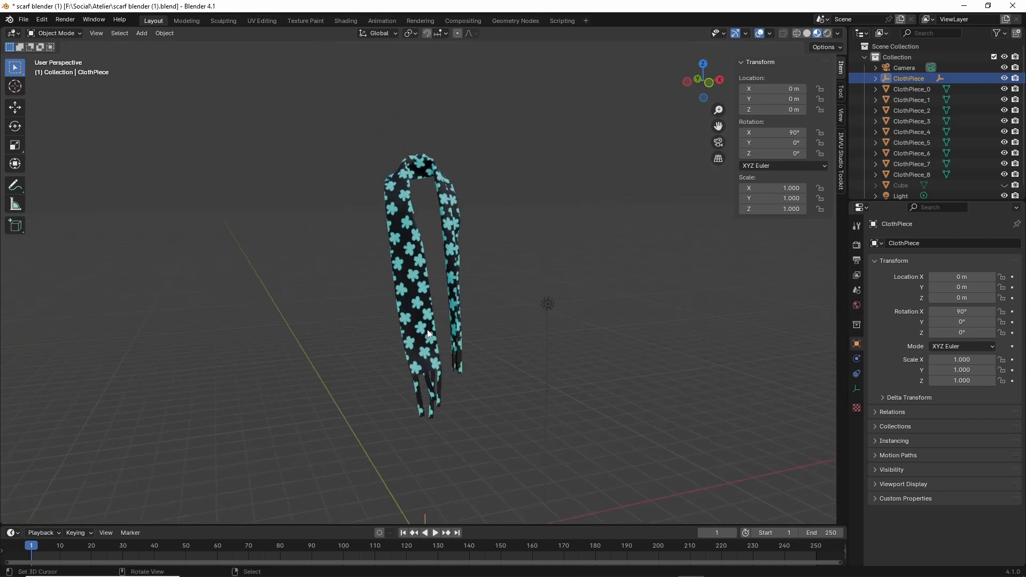
left_click_drag(314, 75, 514, 508)
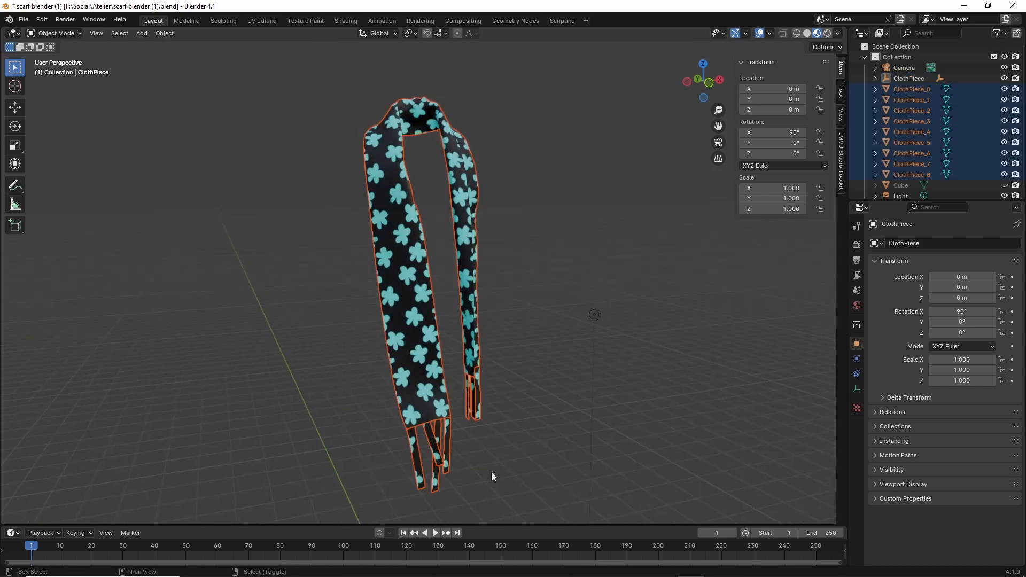
left_click(394, 243, "shift")
middle_click_drag(388, 423, 364, 342)
scroll(375, 361, "up", 5)
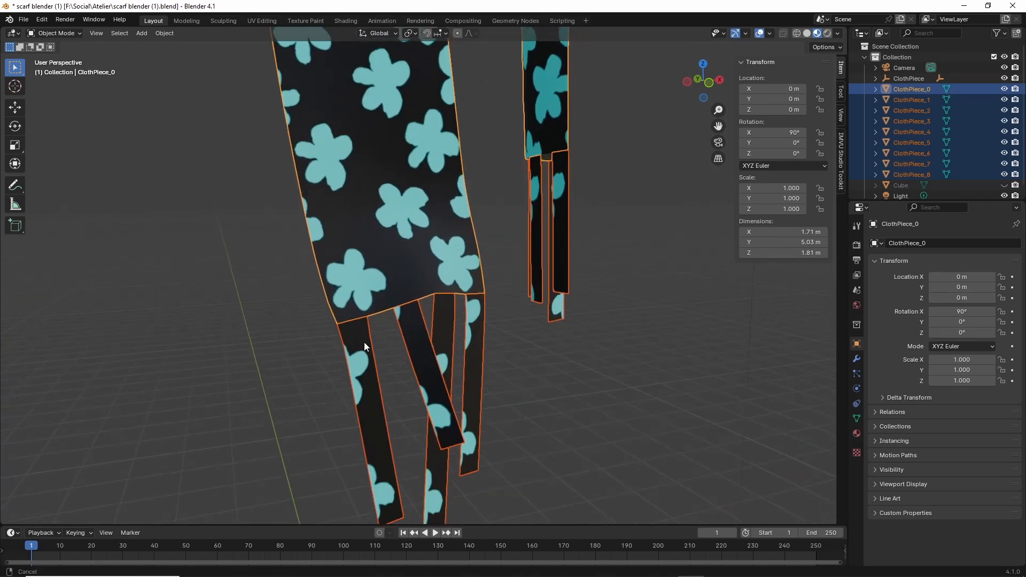
left_click(162, 34)
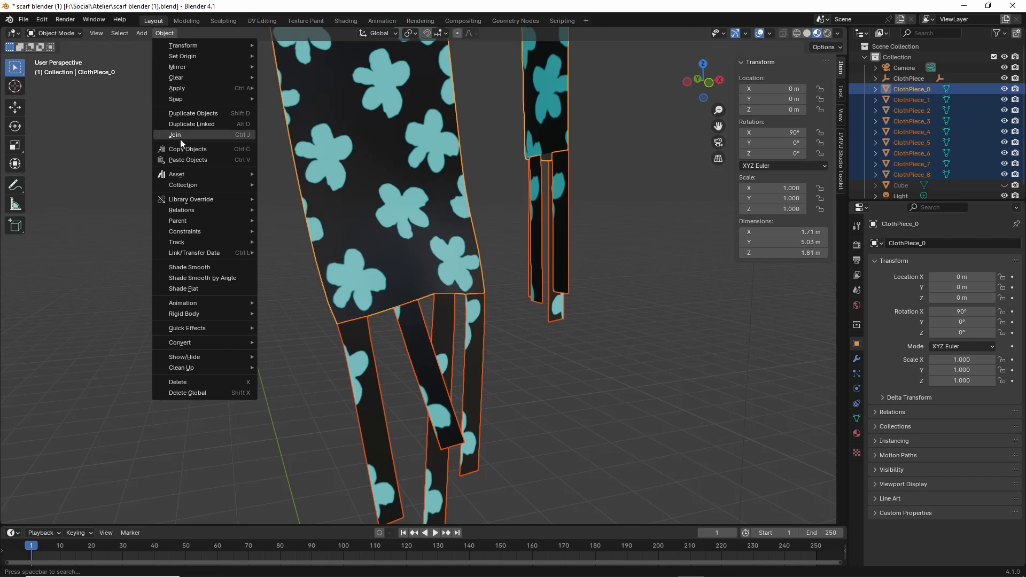
left_click_drag(158, 46, 168, 48)
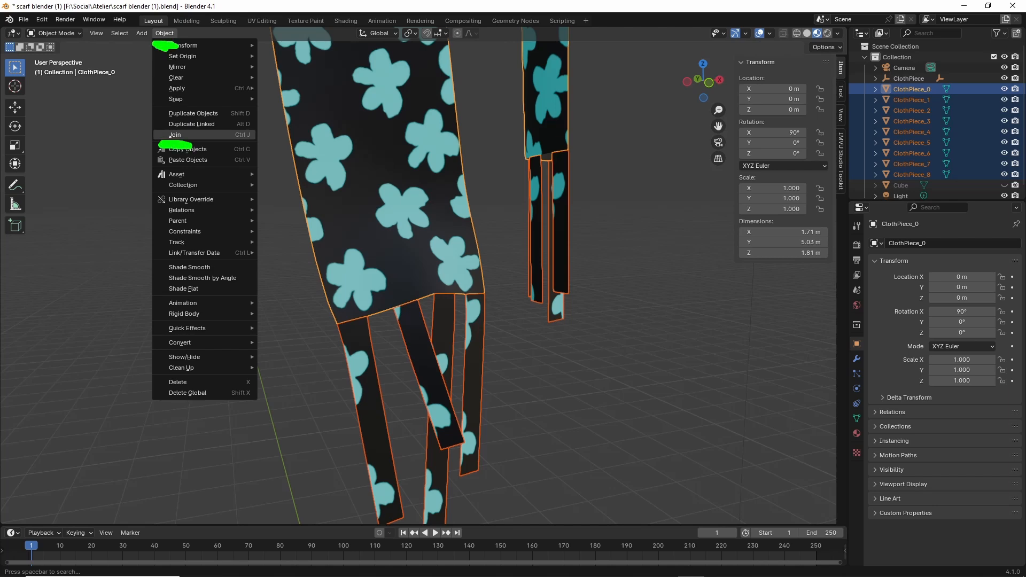
left_click(181, 135)
Step: Display the scarf with Solid shading and move the joined mesh by about 0.45 m on X, -0.11 m on Y and 0.04 m on Z
middle_click_drag(425, 275, 466, 288)
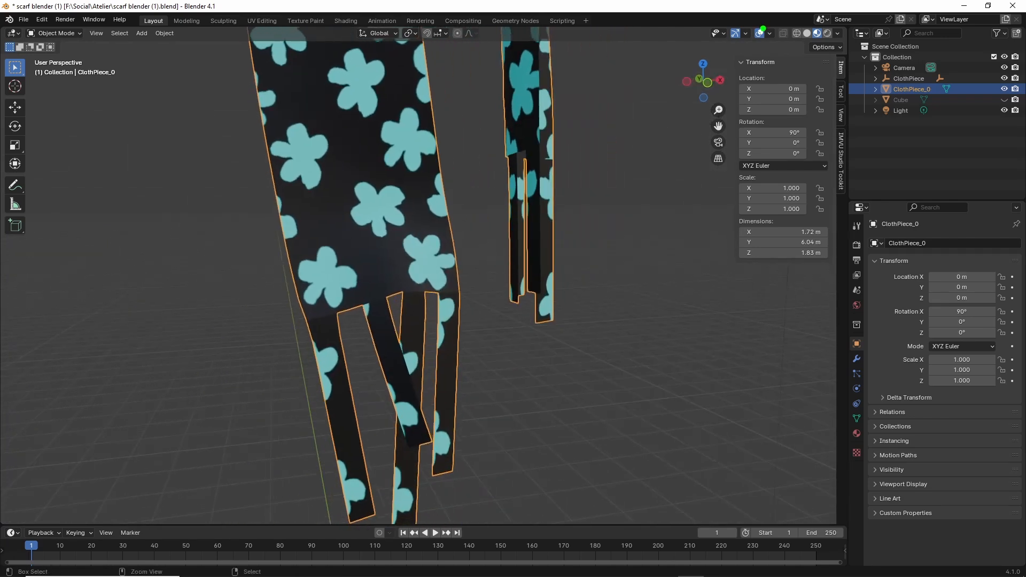
left_click(807, 33)
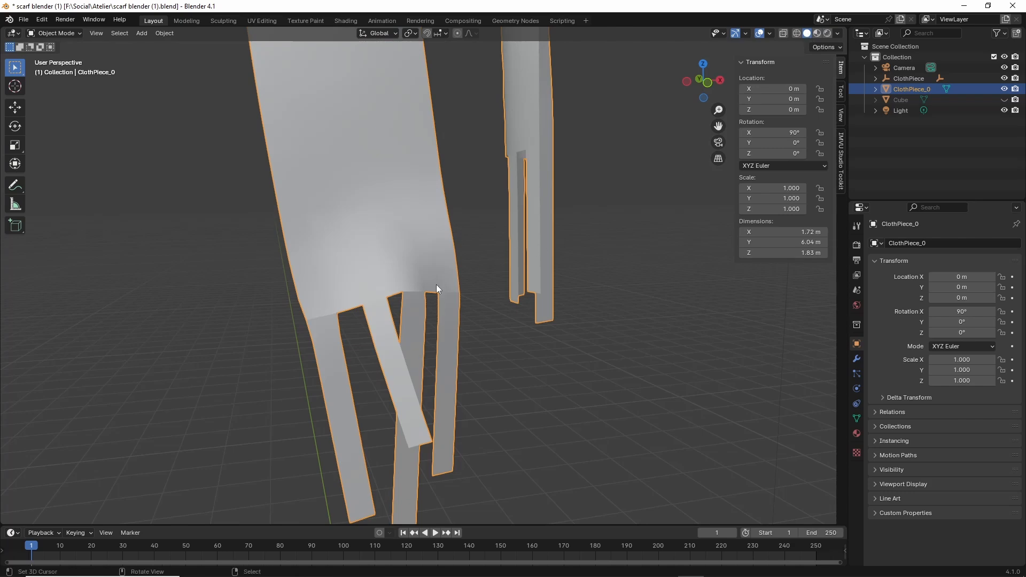
key("g")
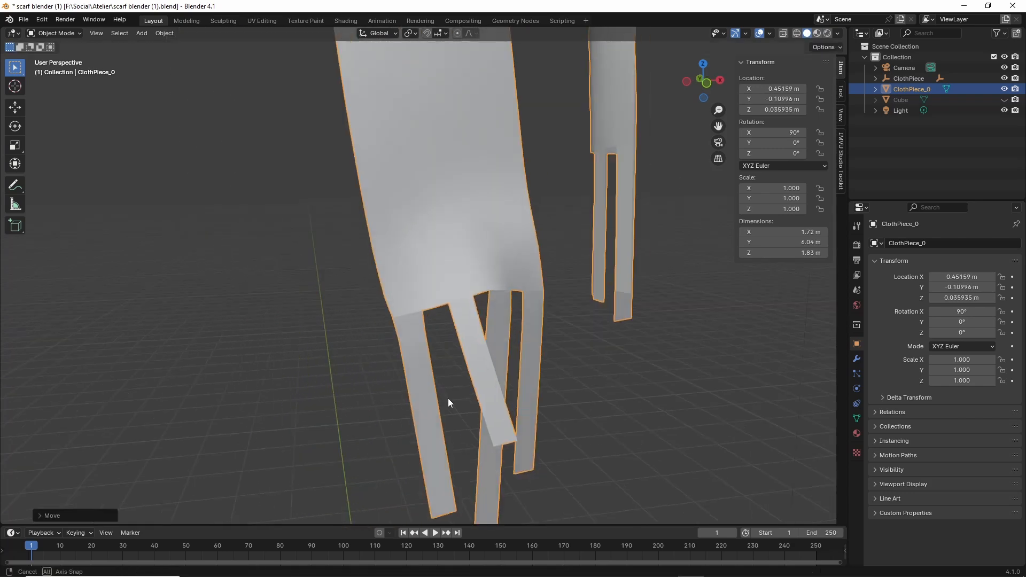
left_click(467, 398)
middle_click_drag(468, 398, 457, 359)
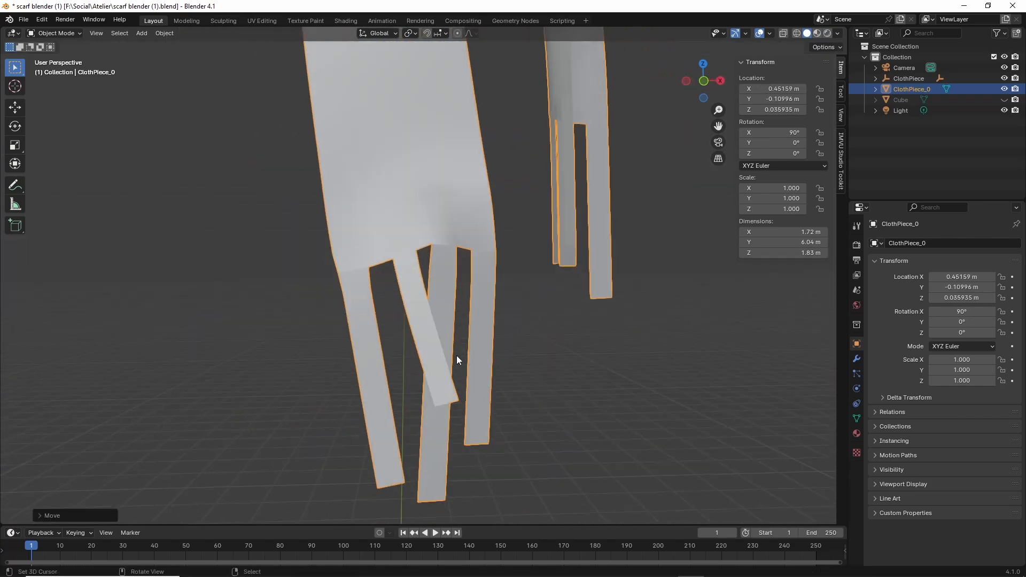
middle_click_drag(424, 250, 369, 252, "shift")
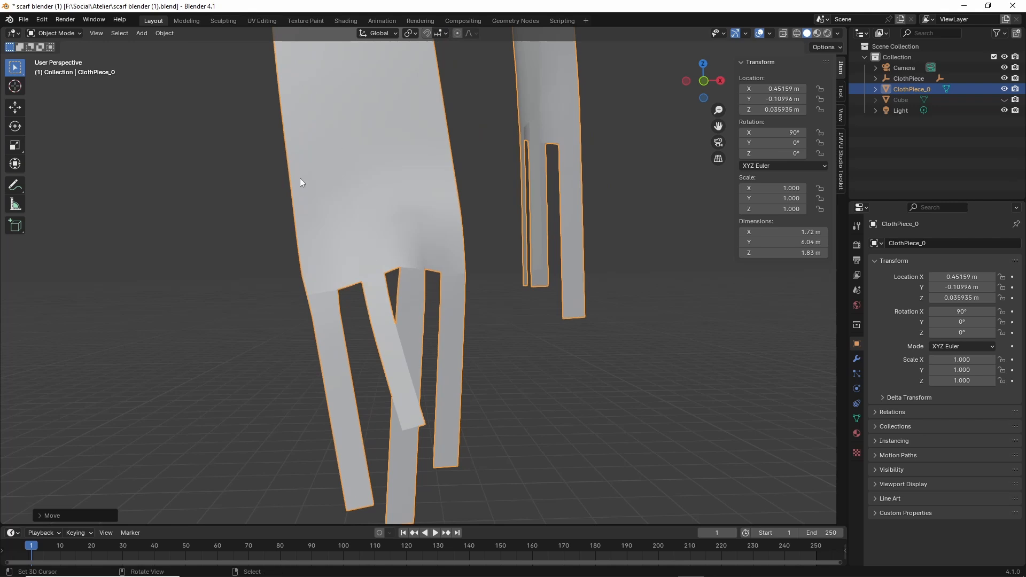
Step: Enter Edit Mode on the joined scarf ClothPiece_0 and switch to face selection
left_click(59, 33)
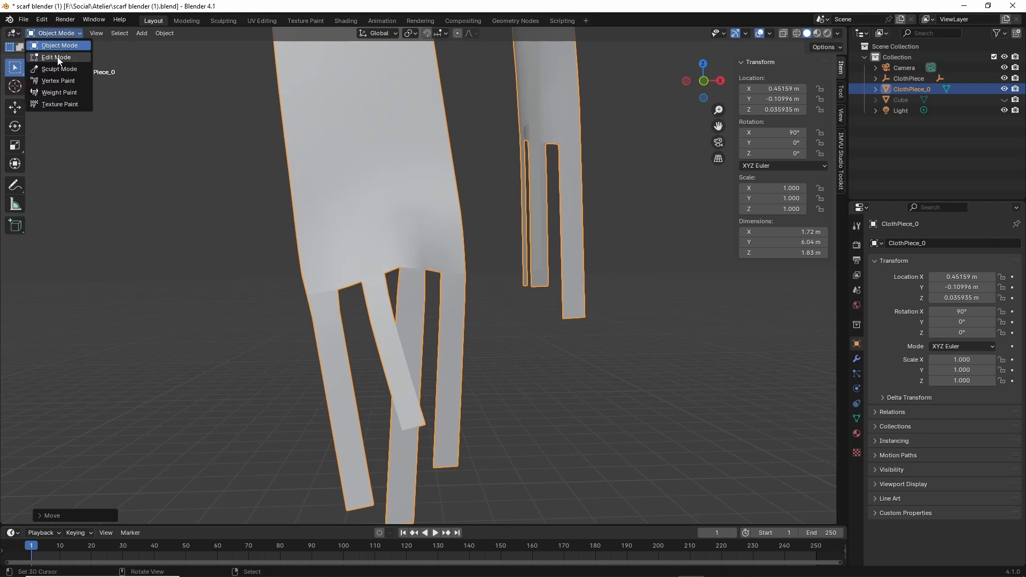
left_click(59, 58)
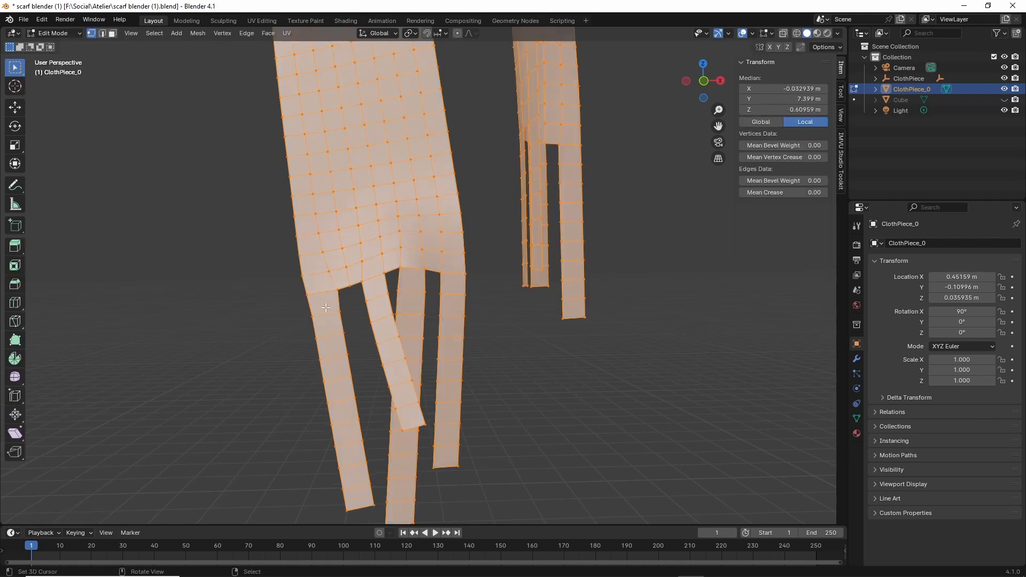
left_click(113, 33)
Step: Try moving the top face of each of the four fringes on the near end to test their attachment to the scarf body
left_click(327, 306)
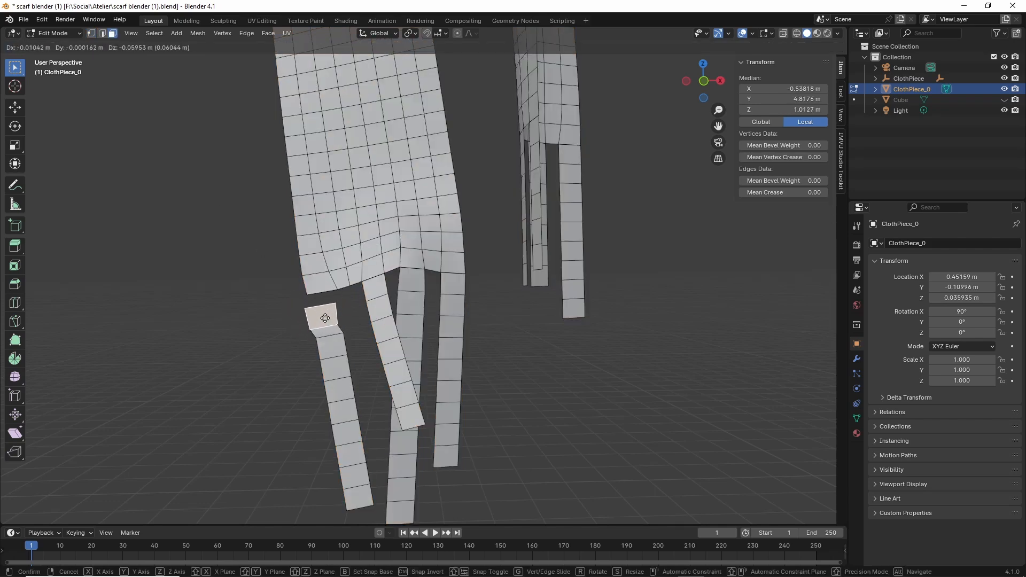
right_click(380, 283)
key("g")
right_click(378, 292)
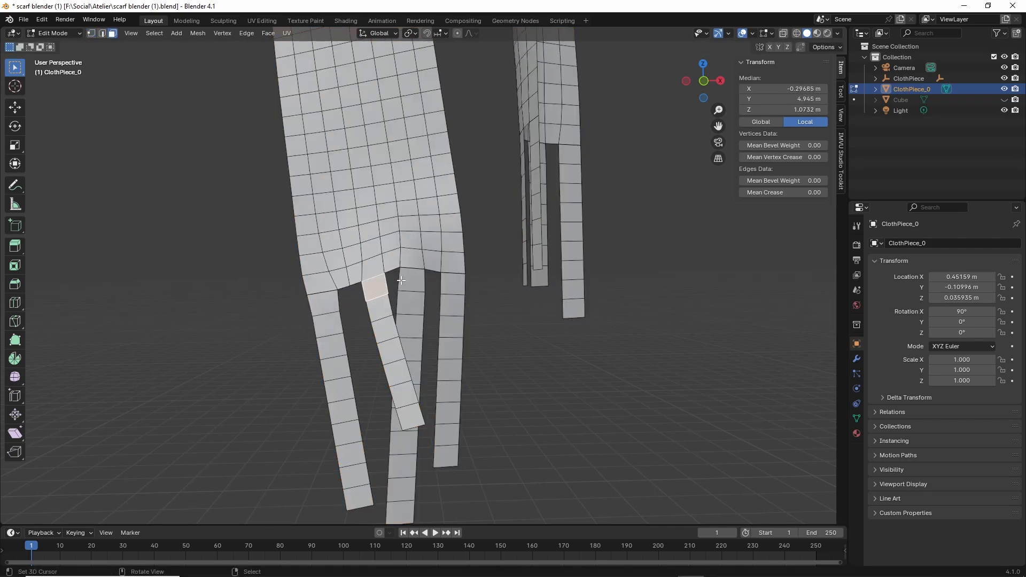
right_click(413, 283)
key("g")
right_click(425, 293)
key("g")
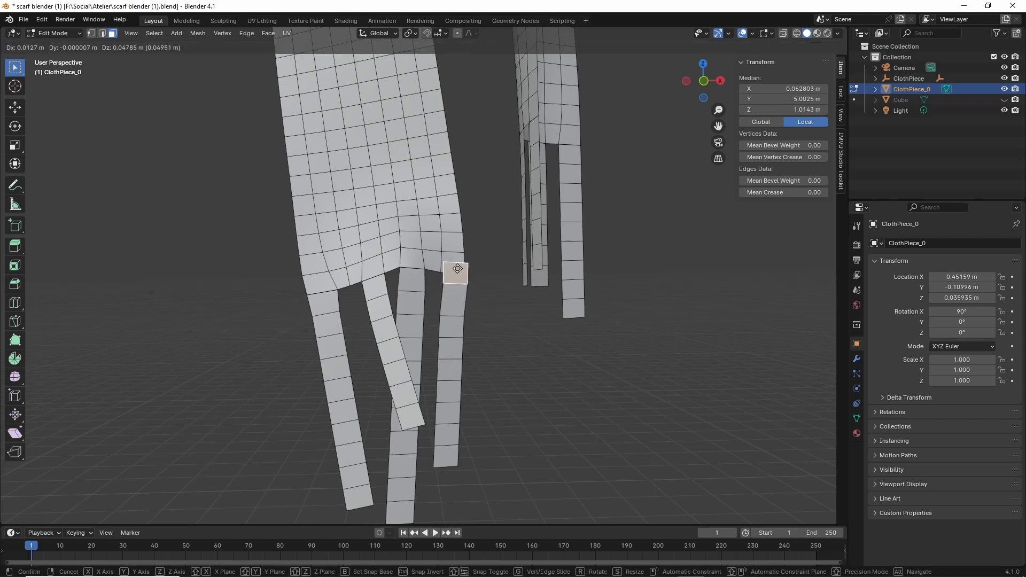
right_click(456, 273)
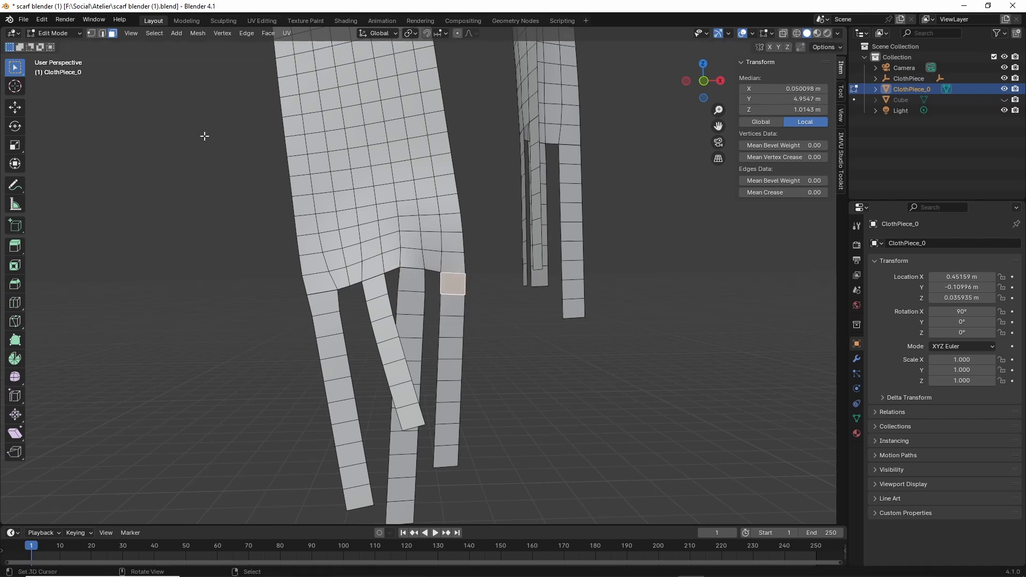
Step: Select all faces of the joined scarf mesh
left_click(155, 33)
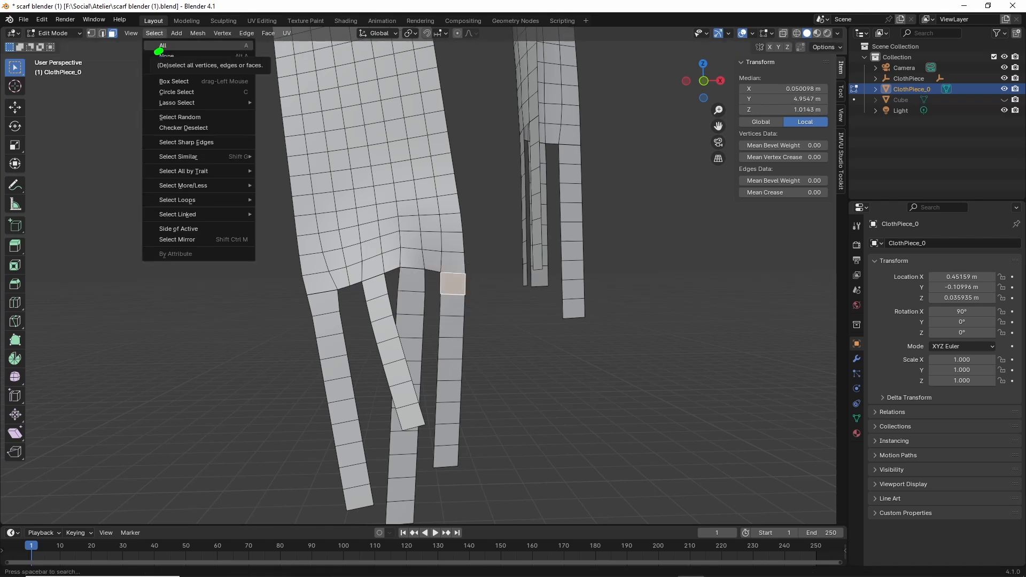
left_click(162, 46)
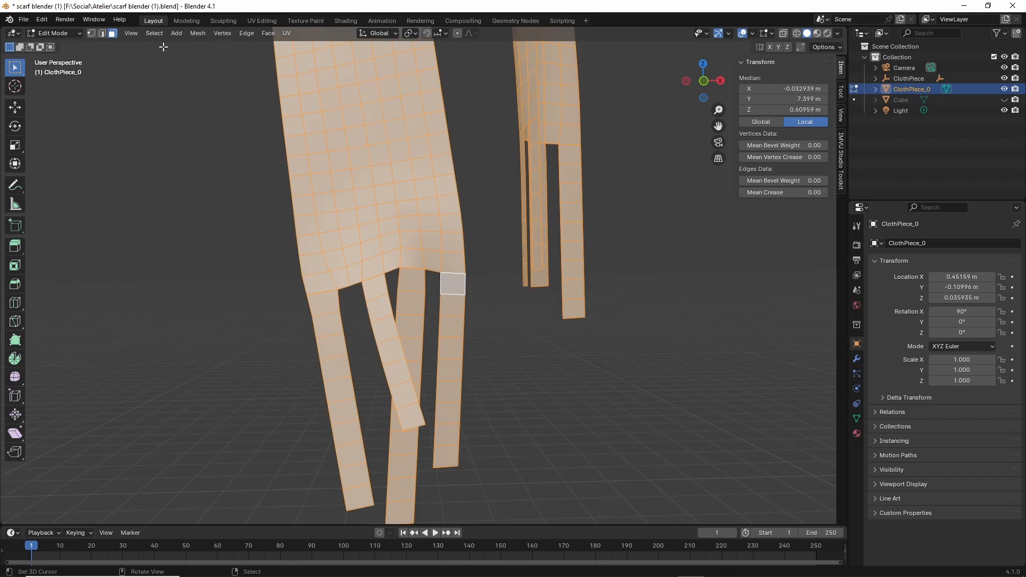
Step: Merge the scarf mesh's overlapping vertices by distance to join the fringe strips to the body
left_click(197, 33)
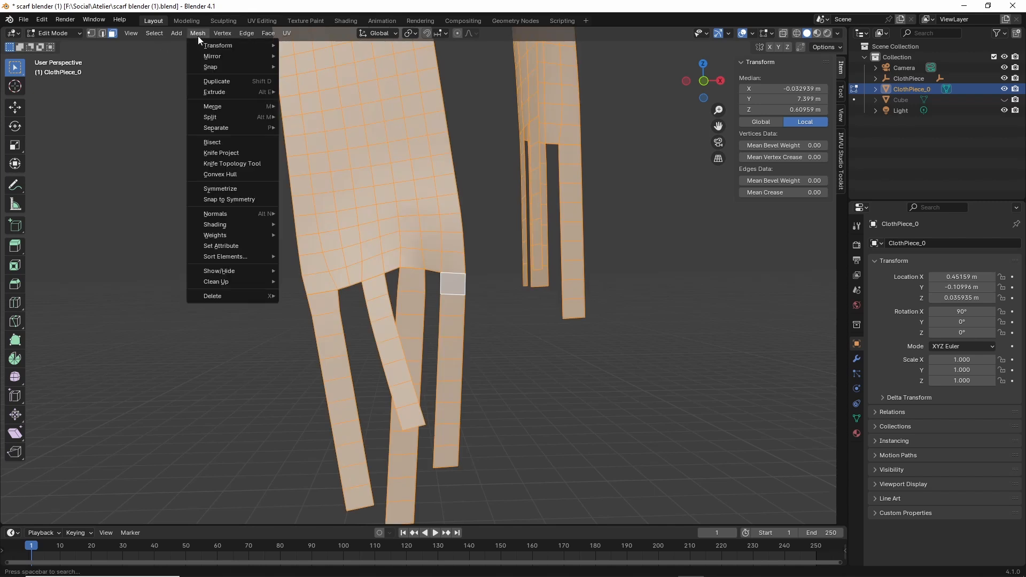
mouse_move(219, 281)
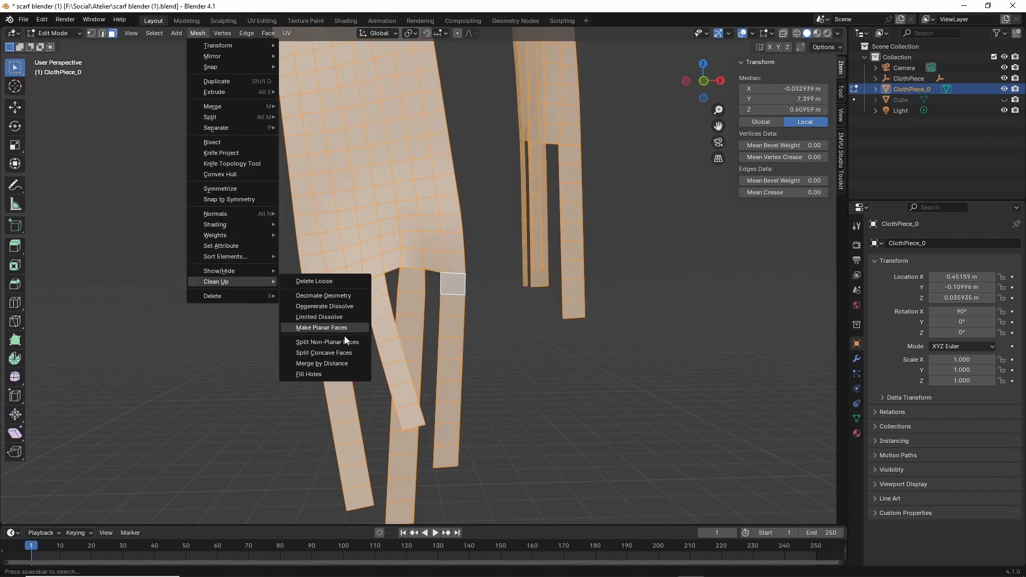
left_click_drag(298, 369, 336, 374)
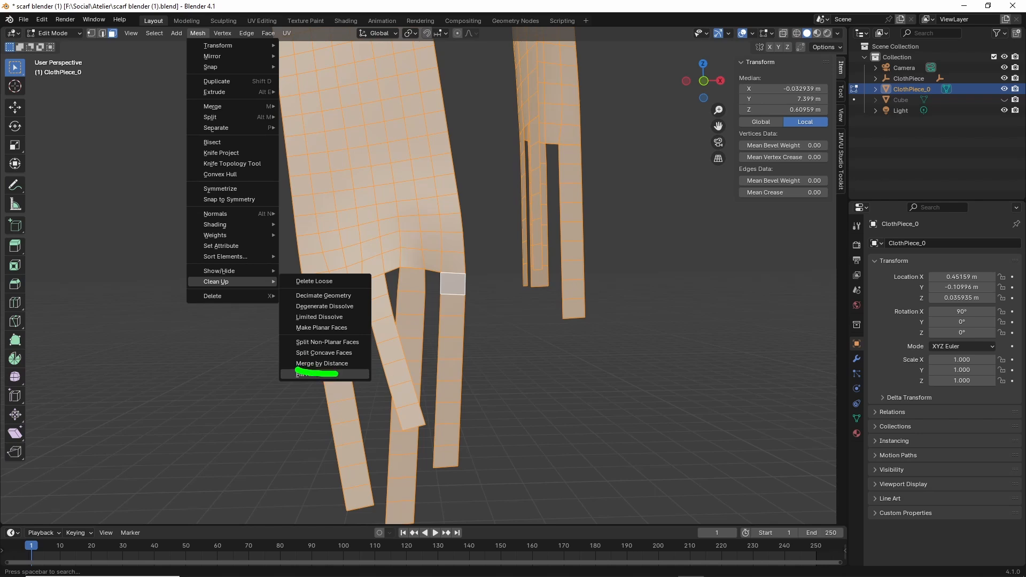
left_click_drag(201, 285, 229, 287)
left_click_drag(184, 43, 206, 44)
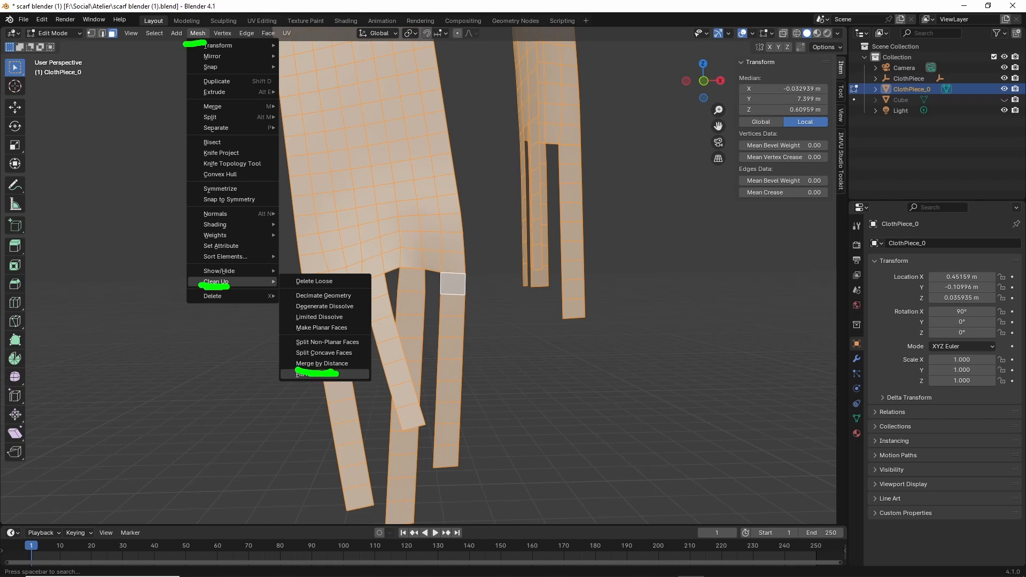
key("Escape")
left_click(323, 364)
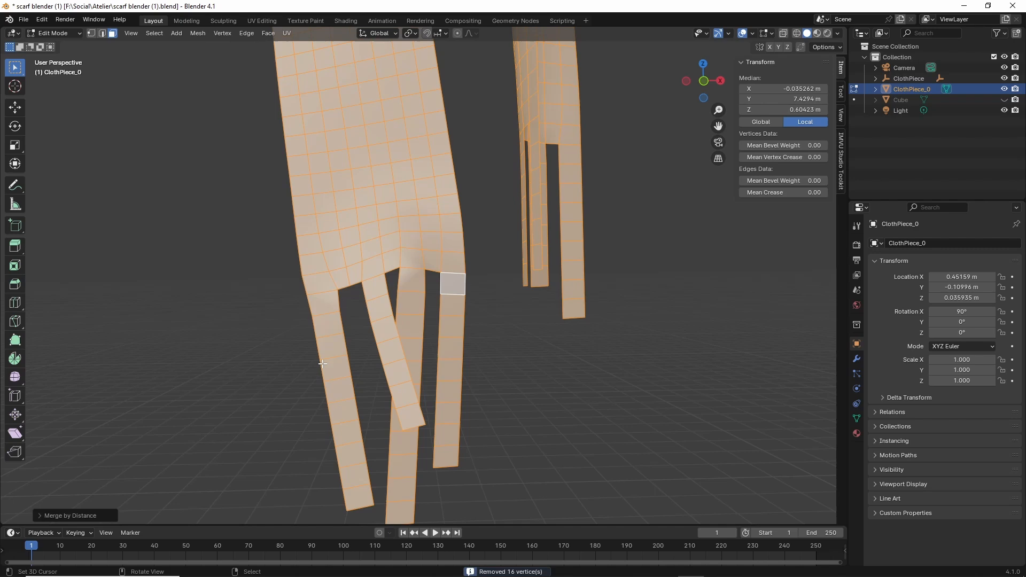
Step: Test-move the uppermost faces of several fringe strips to check that they are attached to the scarf body
left_click(325, 303)
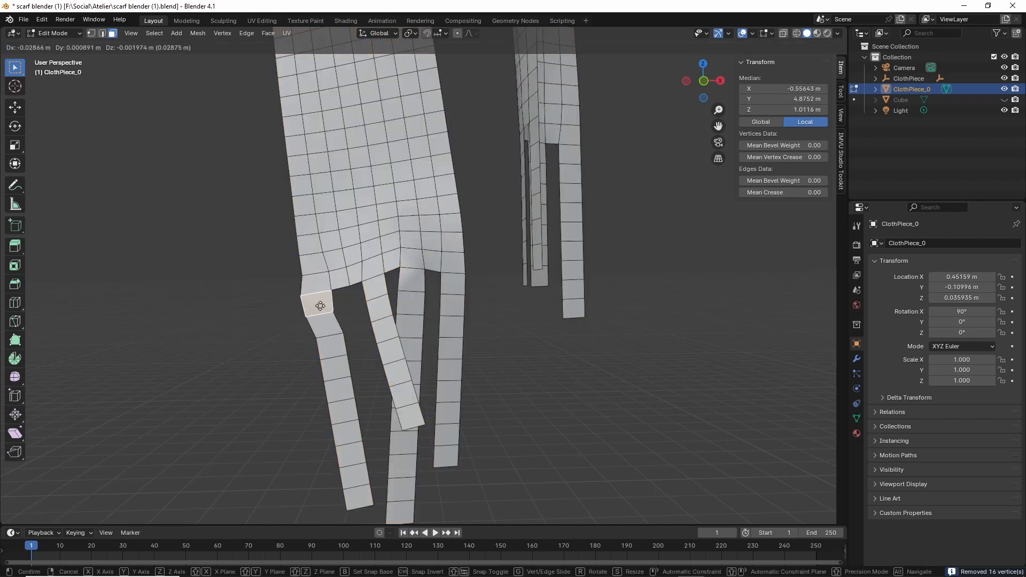
key("g")
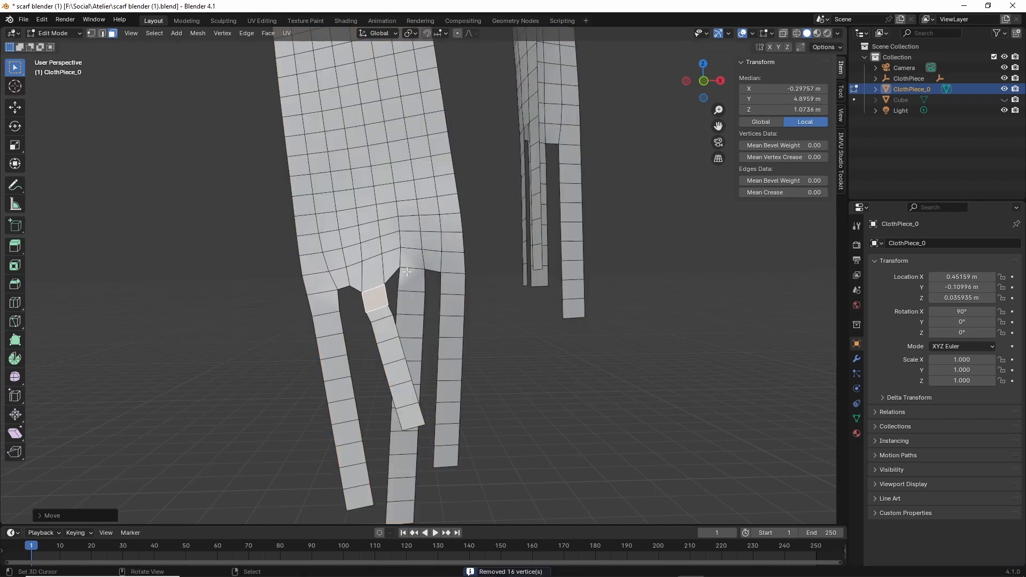
left_click(457, 278)
key("g")
left_click(568, 153)
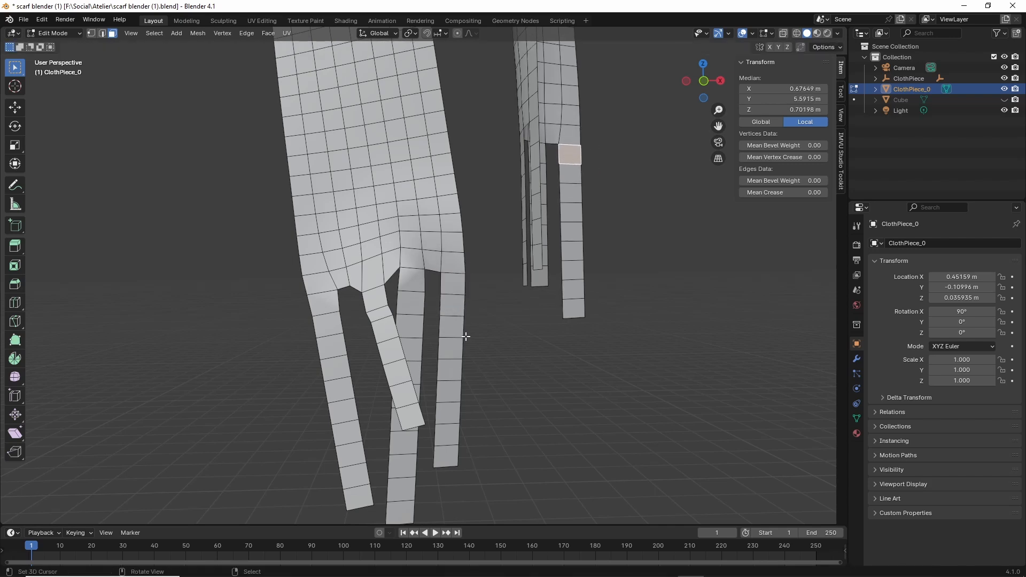
Step: Return to Object Mode and apply Shade Smooth to the scarf
scroll(404, 267, "down", 8)
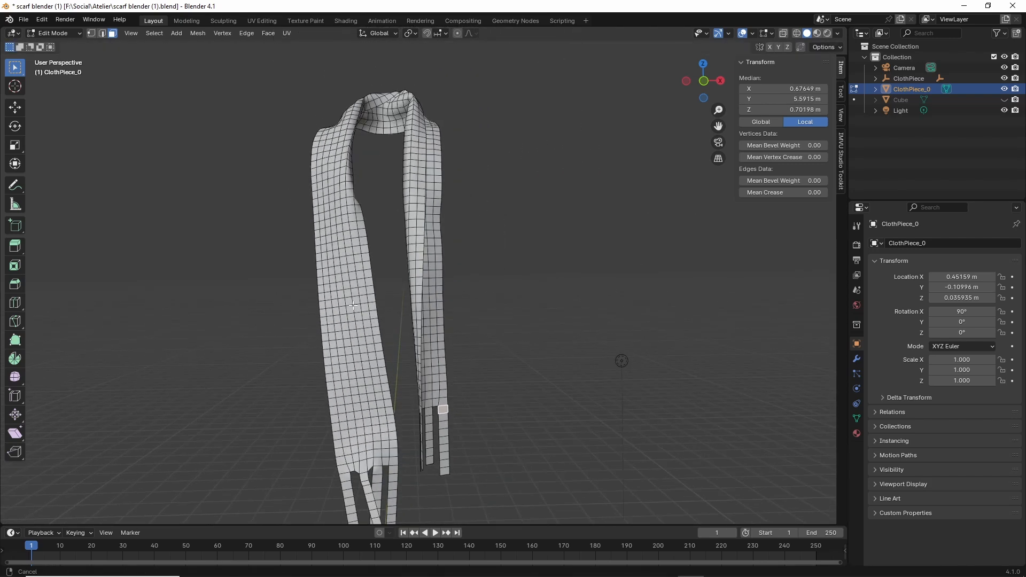
middle_click_drag(369, 299, 352, 323)
left_click(53, 33)
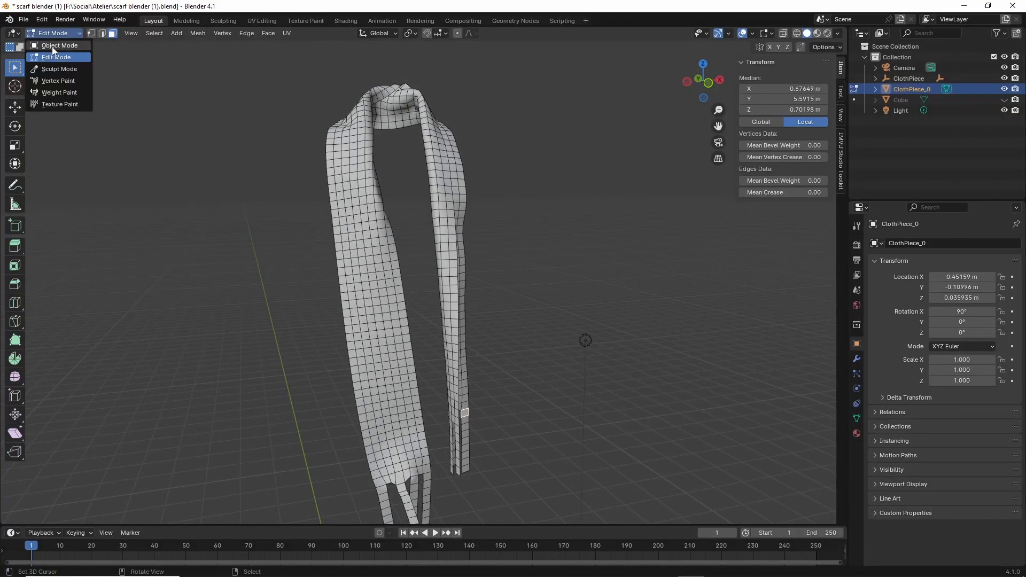
left_click(53, 43)
left_click(165, 33)
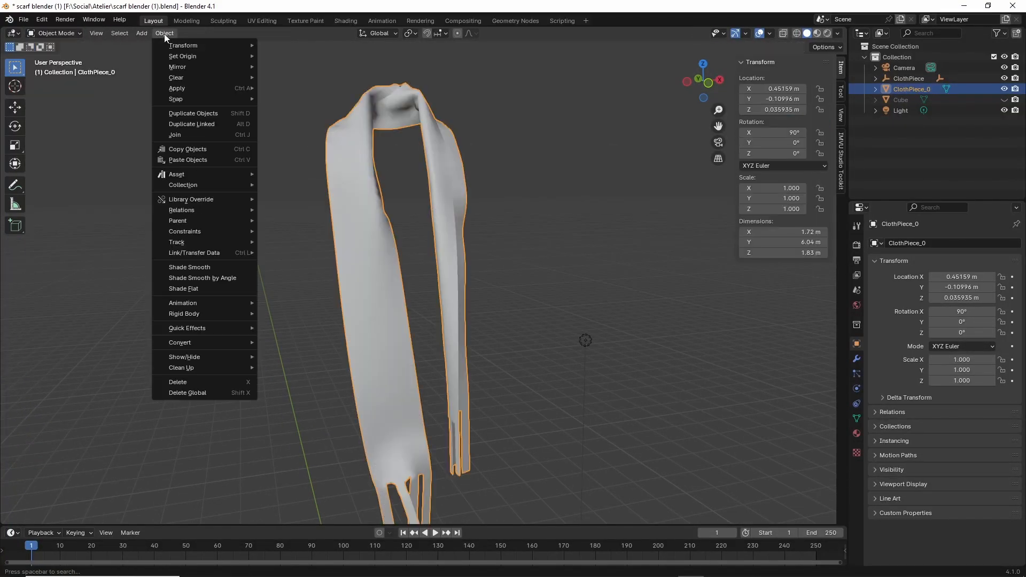
left_click(202, 268)
Step: Try moving the whole scarf freely in the viewport
key("g")
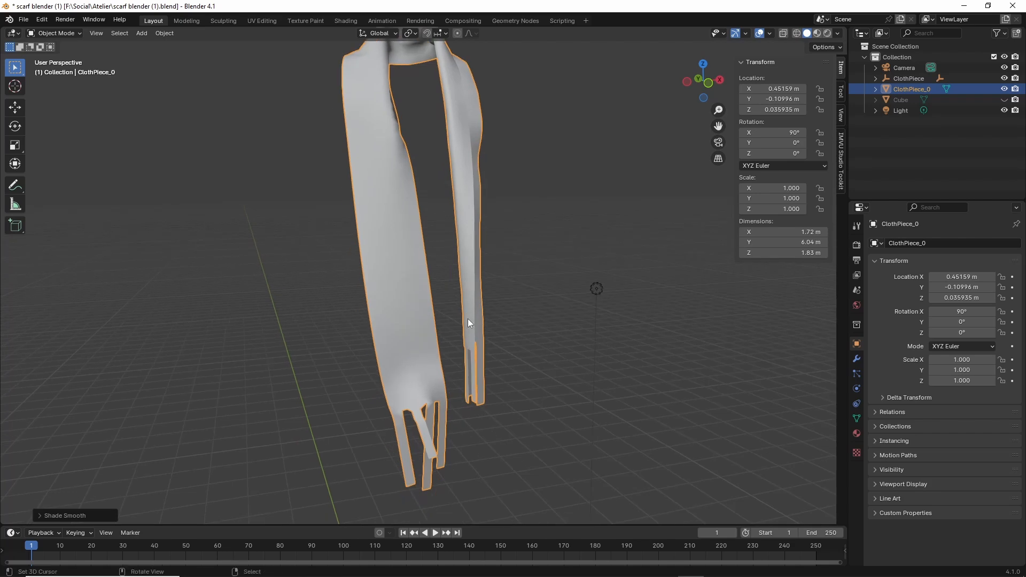
left_click(460, 326)
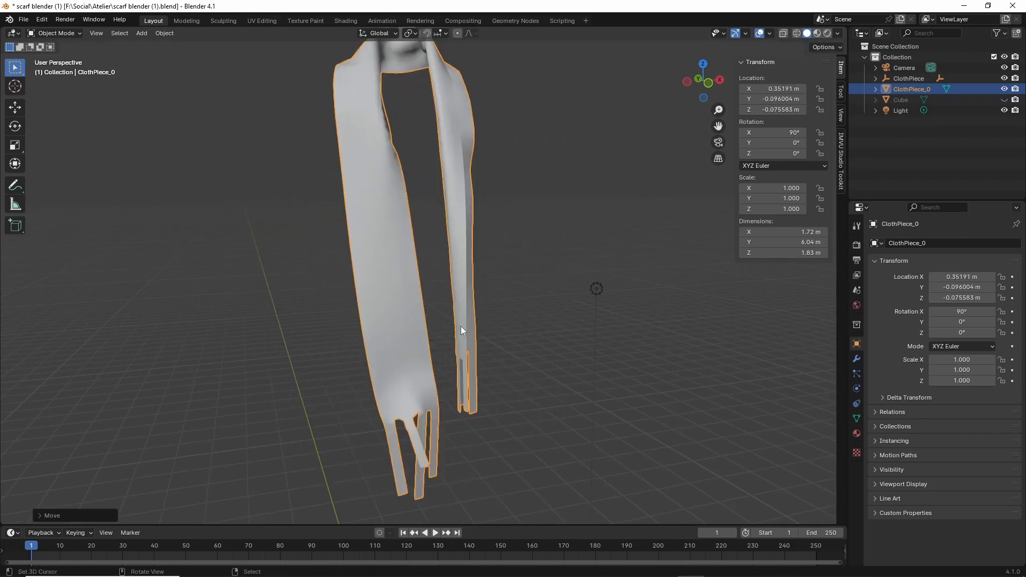
middle_click_drag(461, 326, 500, 342)
scroll(502, 341, "down", 5)
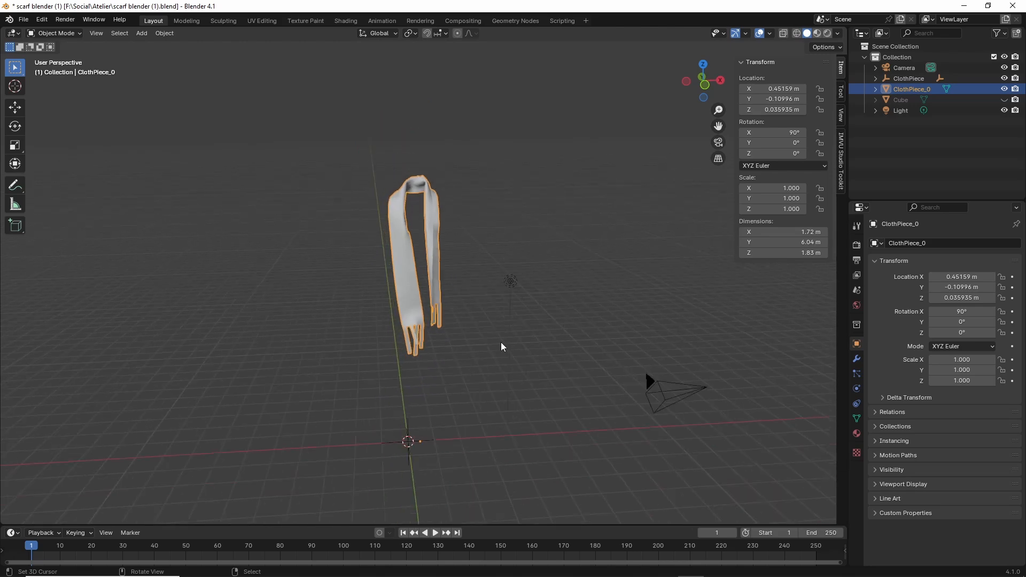
Step: Place the scarf object at the world origin by setting its X, Y and Z location to 0 m
middle_click_drag(423, 384, 428, 341, "shift")
scroll(429, 346, "up", 3)
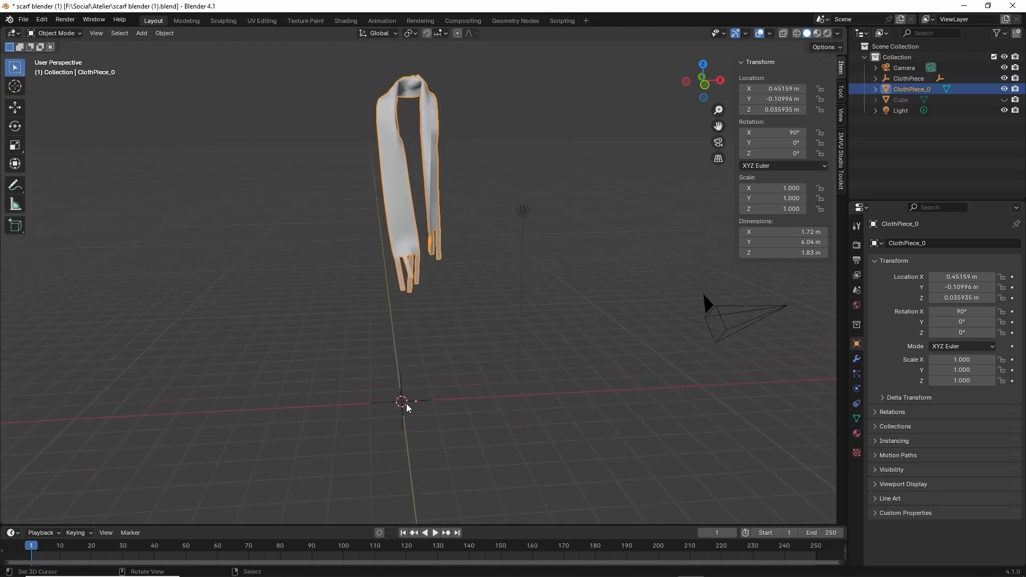
scroll(406, 402, "up", 2)
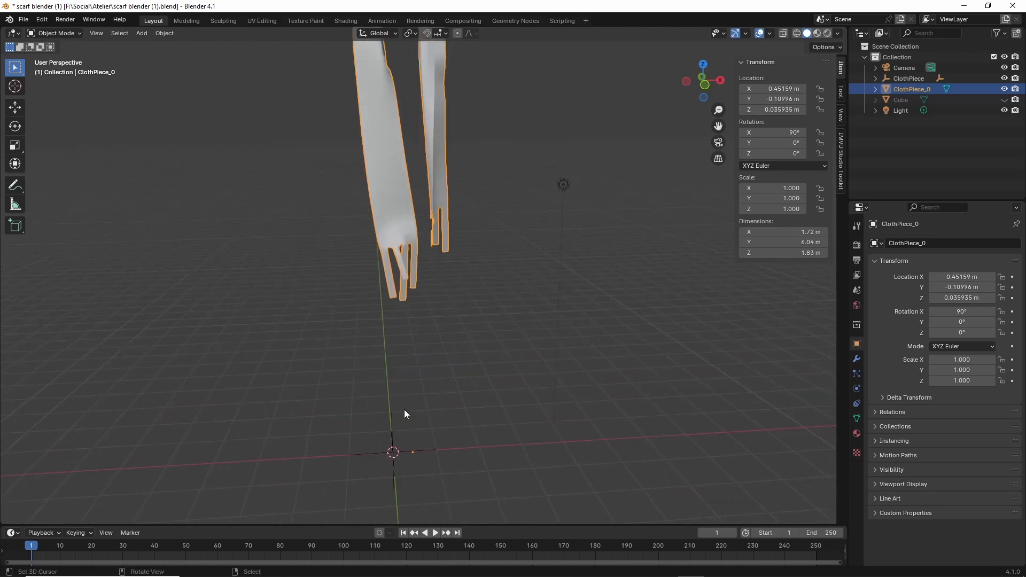
left_click(775, 89)
type("0")
key("Return")
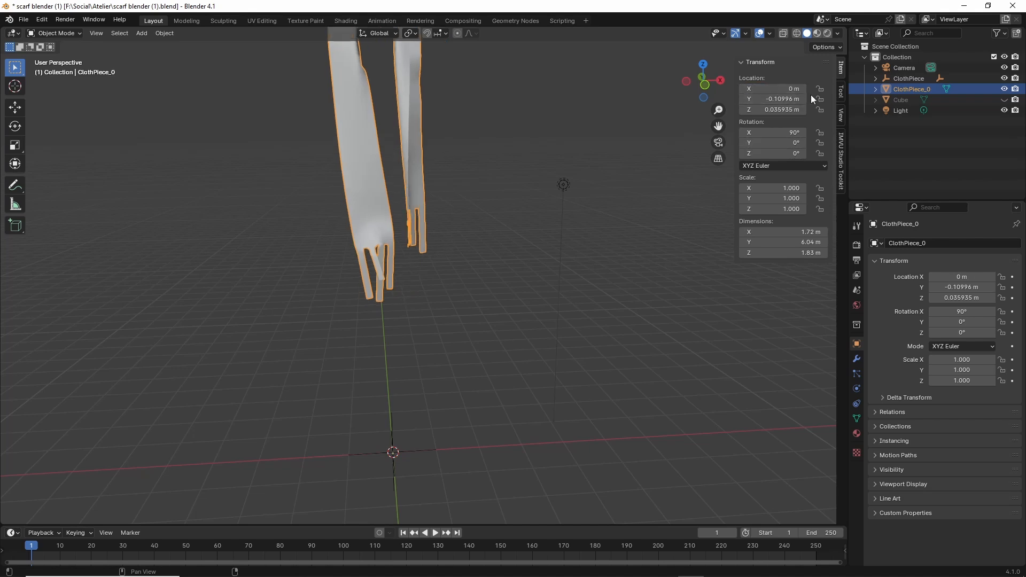
left_click(785, 99)
type("0")
key("Return")
left_click(788, 110)
type("0")
key("Return")
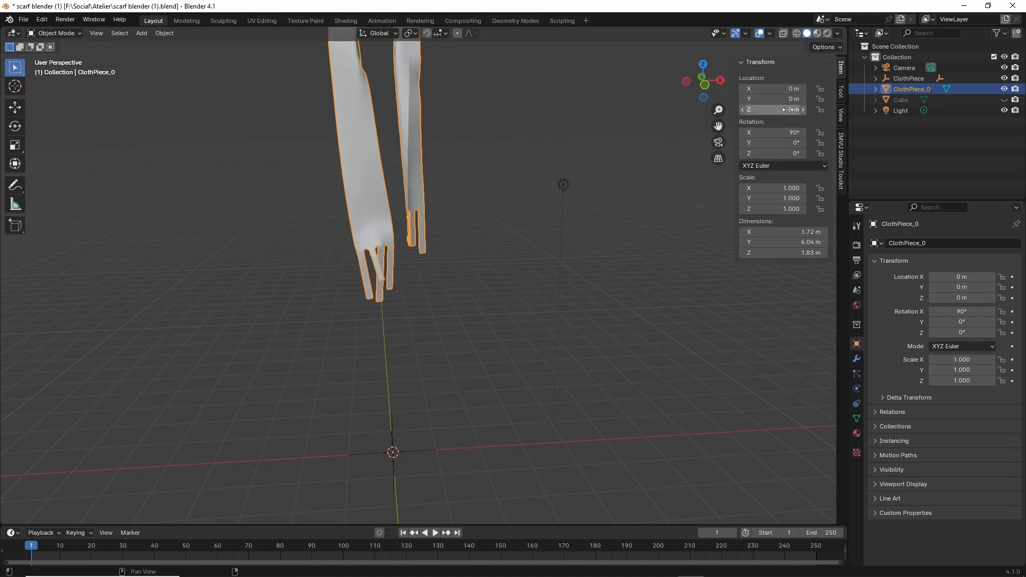
Step: Switch the viewport to Material Preview shading to show the scarf's flower texture
mouse_move(350, 187)
middle_mouse_down("shift")
mouse_move(351, 315)
mouse_move(355, 238)
mouse_move(418, 307)
mouse_move(522, 303)
mouse_move(373, 296)
middle_mouse_up("shift")
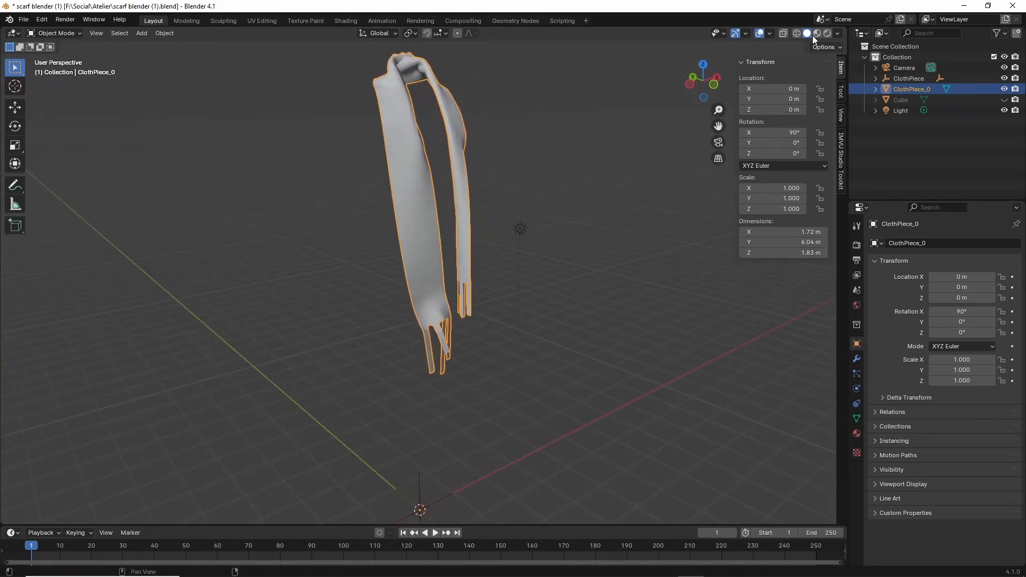
left_click(816, 33)
mouse_move(614, 241)
middle_mouse_down()
mouse_move(528, 330)
mouse_move(418, 329)
mouse_move(538, 317)
mouse_move(423, 322)
mouse_move(510, 326)
mouse_move(516, 313)
middle_mouse_up()
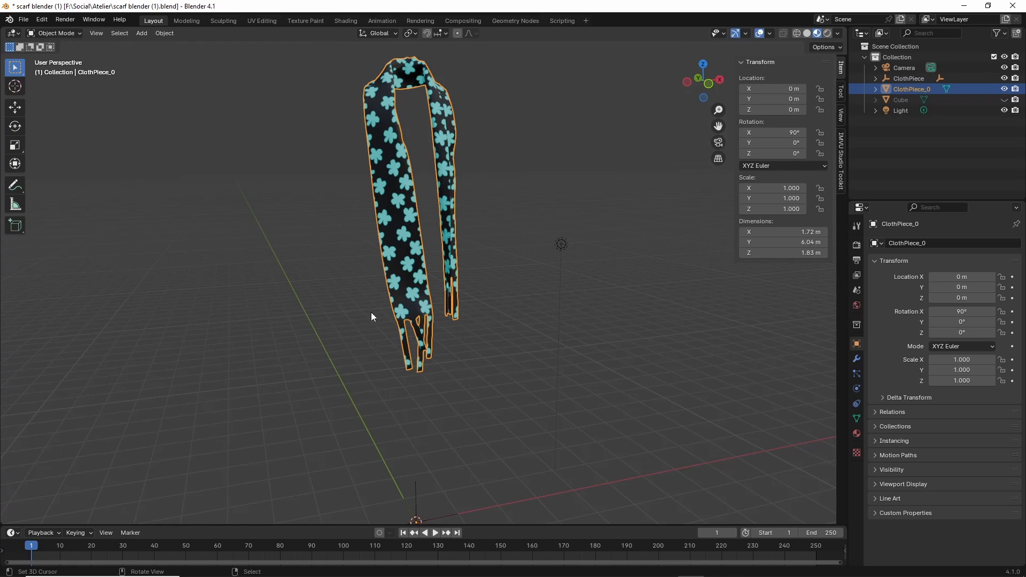
Step: Save the project as a new file named scarf blender (2).blend in the Atelier folder
left_click(24, 19)
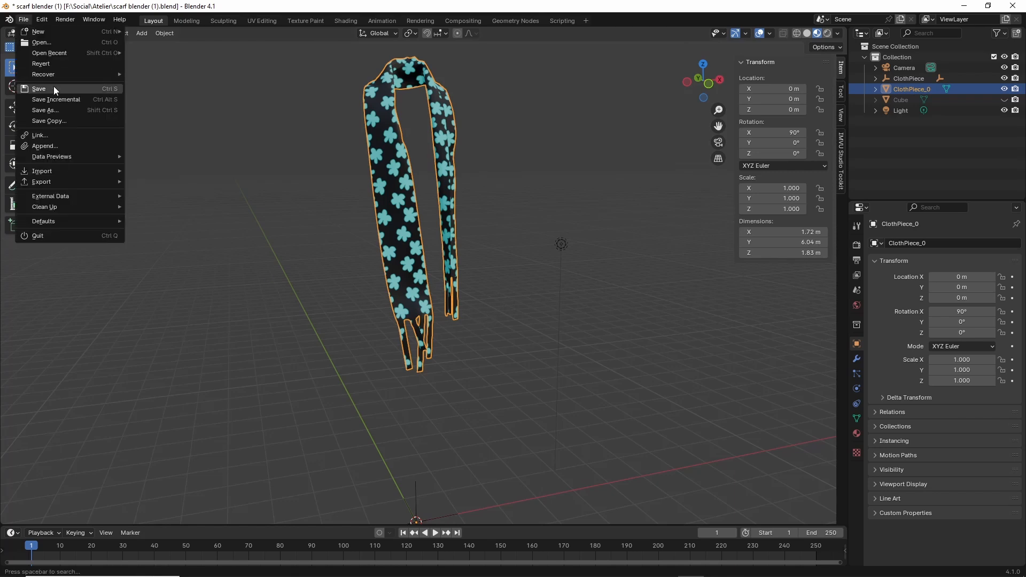
left_click(47, 110)
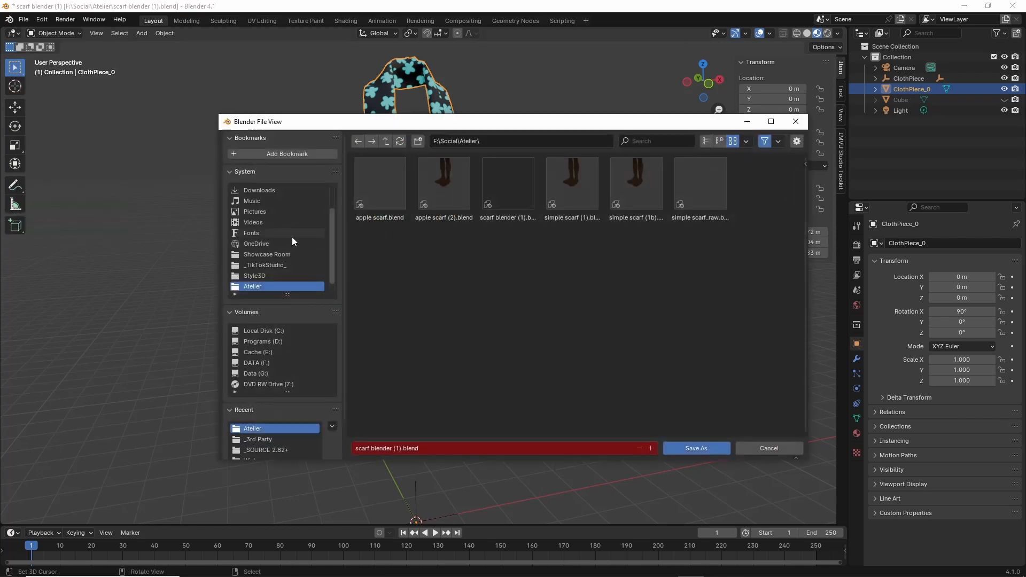
left_click(393, 447)
left_click_drag(395, 449, 399, 450)
type("2")
left_click(700, 446)
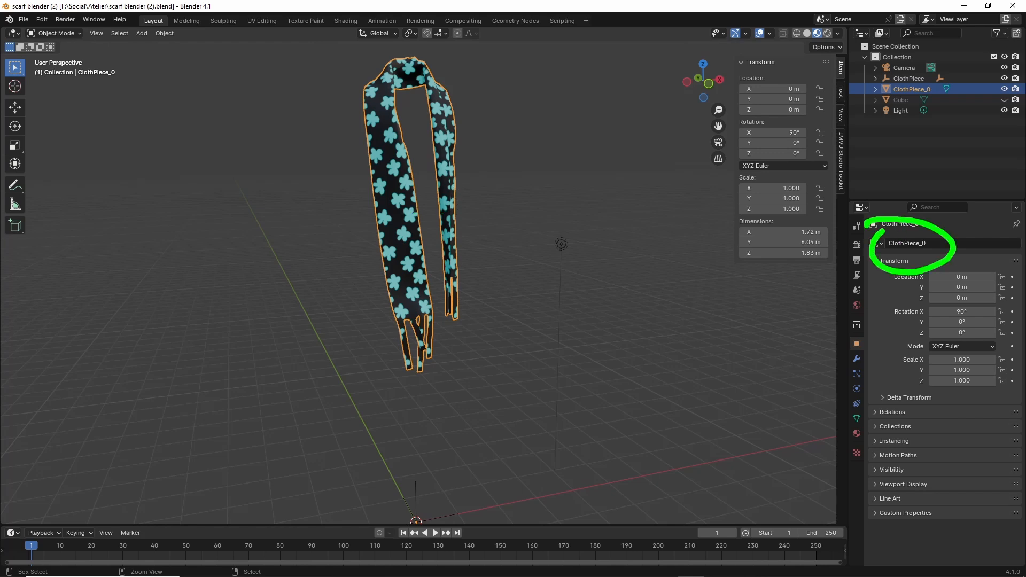
Step: Rename the scarf object to scarf.MESH
left_click(935, 245)
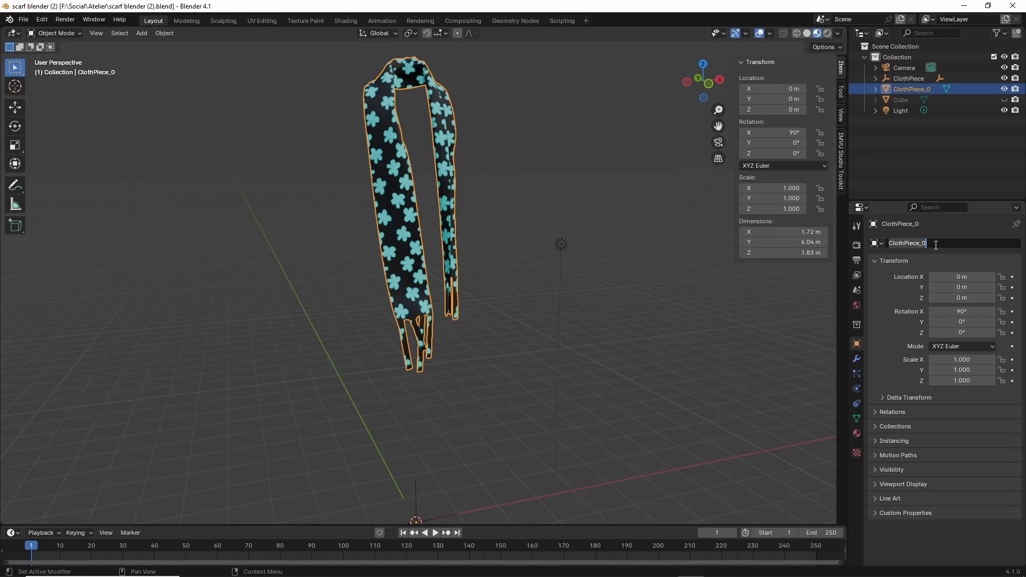
type("scarf.MESH")
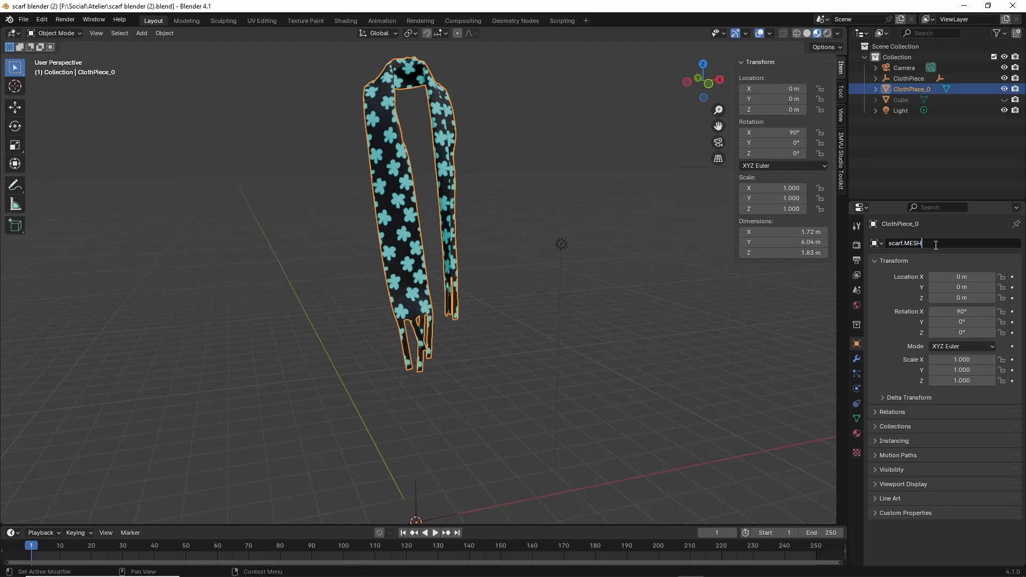
key("Return")
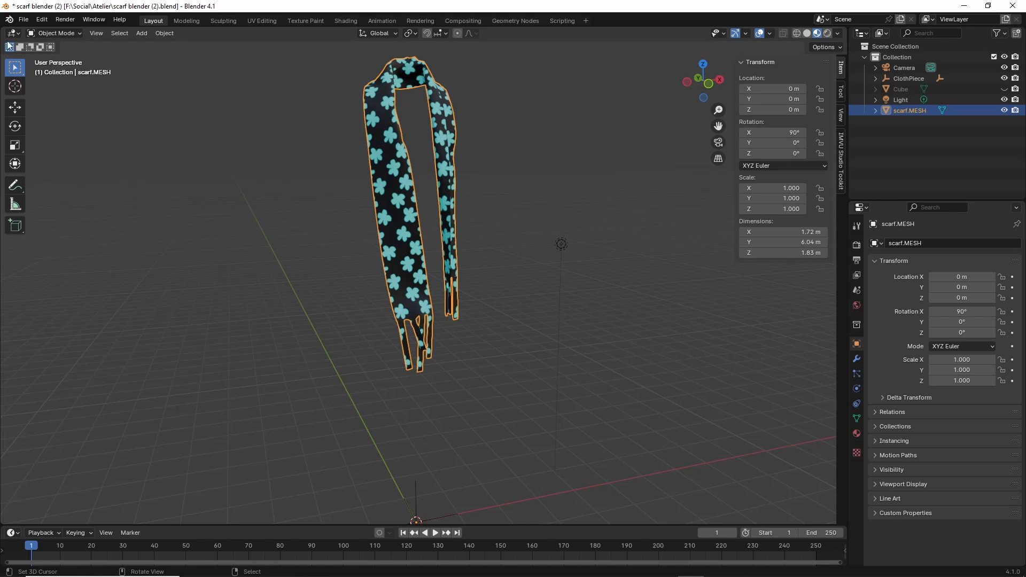
Step: Save the project as another version named scarf blender (3).blend in the Atelier folder
left_click(24, 21)
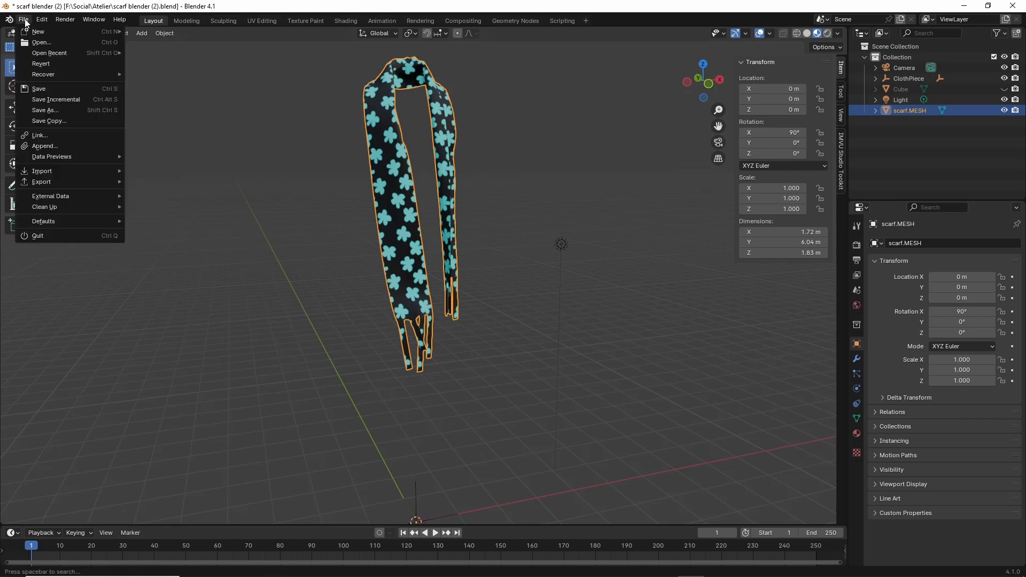
left_click(46, 111)
left_click(397, 448)
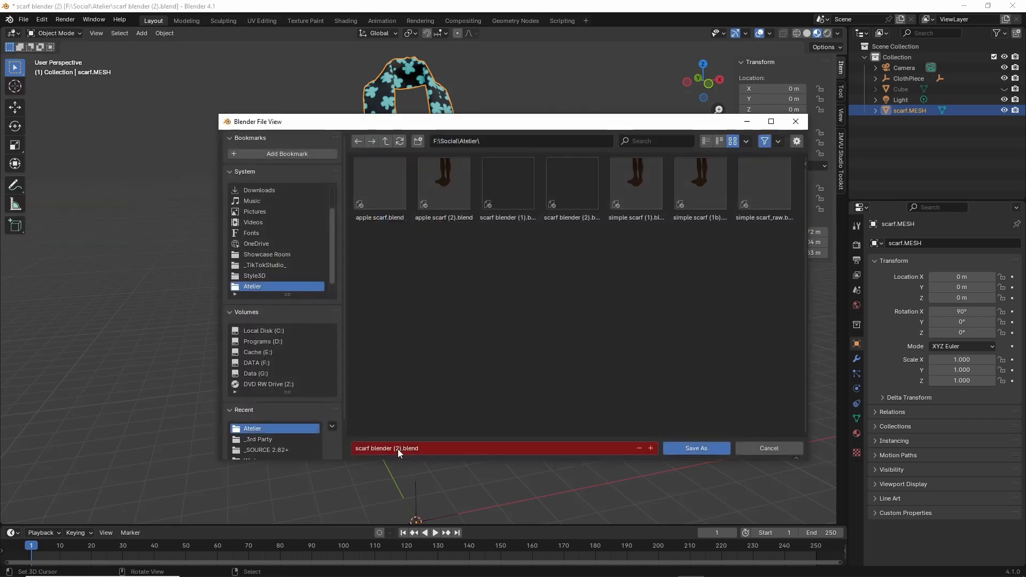
left_click_drag(396, 449, 399, 449)
type("3")
key("Return")
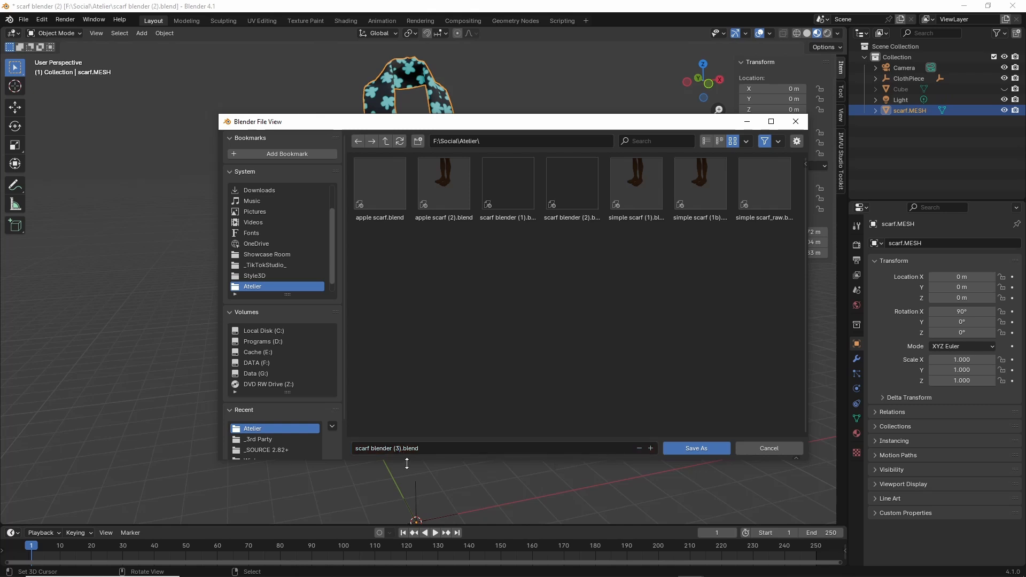
left_click(701, 448)
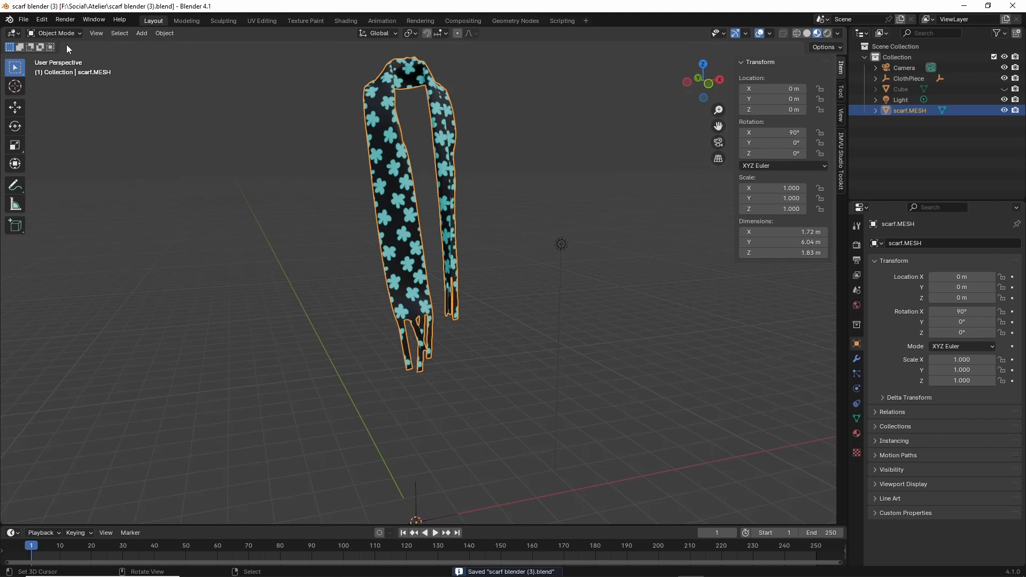
Step: Create a new project from the General template
left_click(24, 19)
mouse_move(42, 32)
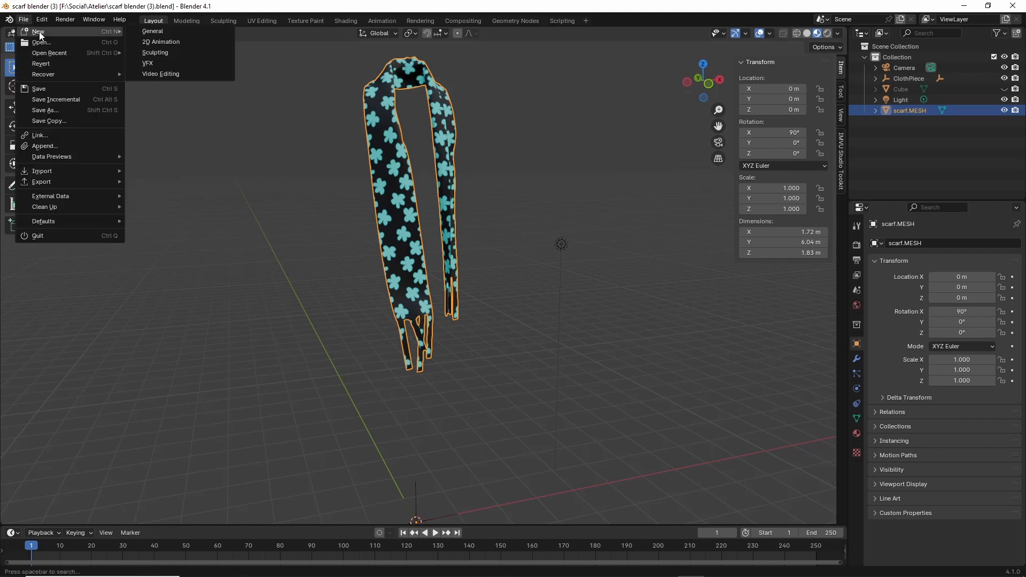
left_click(171, 31)
Step: Show the viewport sidebar and open the IMVU Studio Toolkit tools
left_click(95, 34)
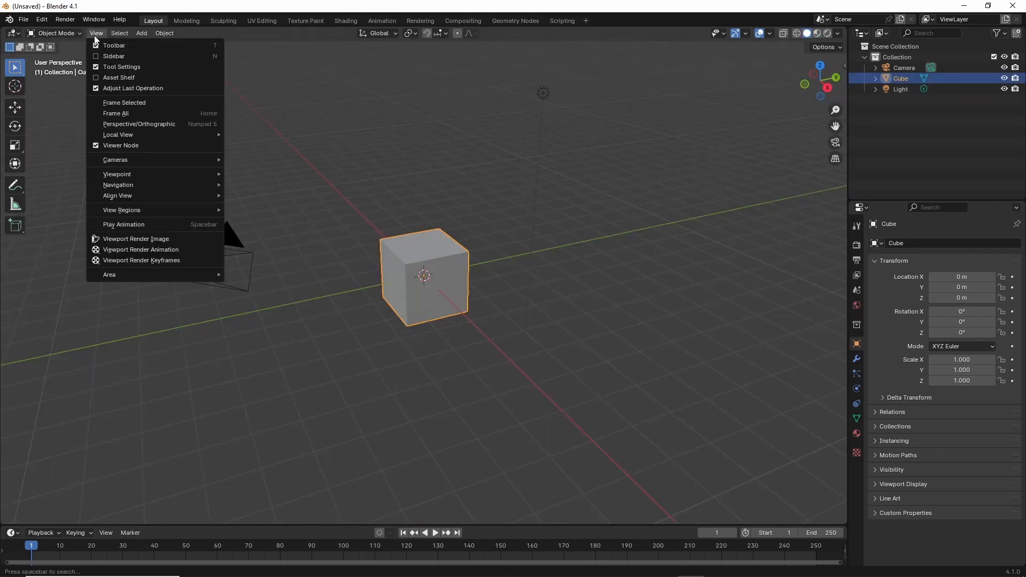
left_click(150, 56)
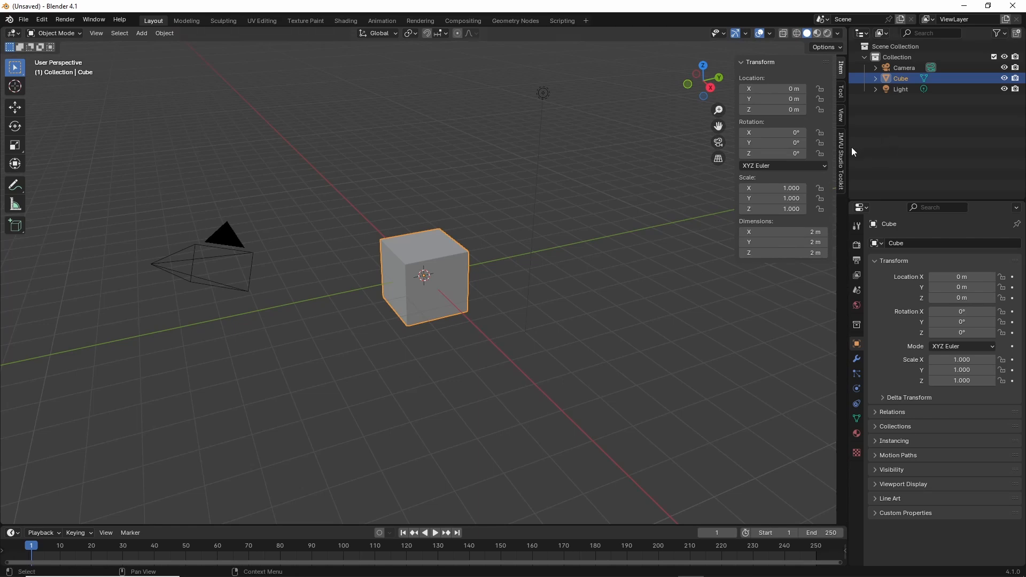
left_click(841, 163)
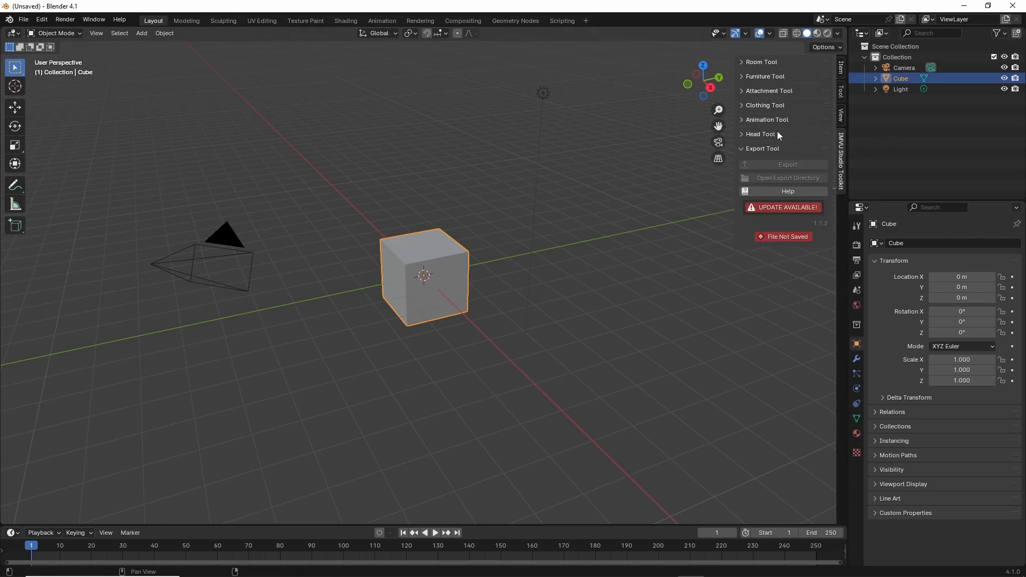
left_click_drag(742, 114, 806, 114)
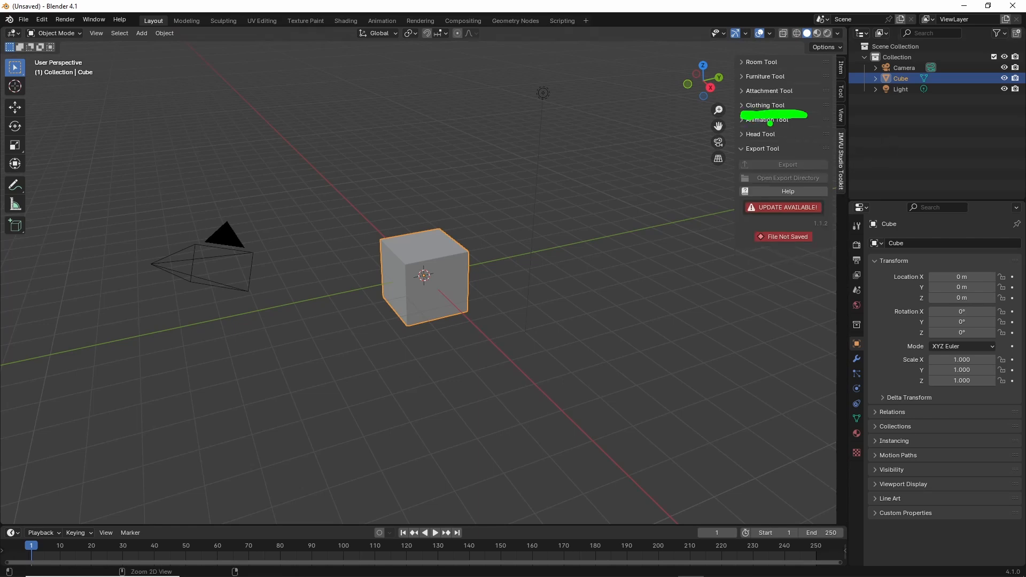
Step: Append the toolkit's clothing file to load the avatar and its armature into the scene
left_click(765, 106)
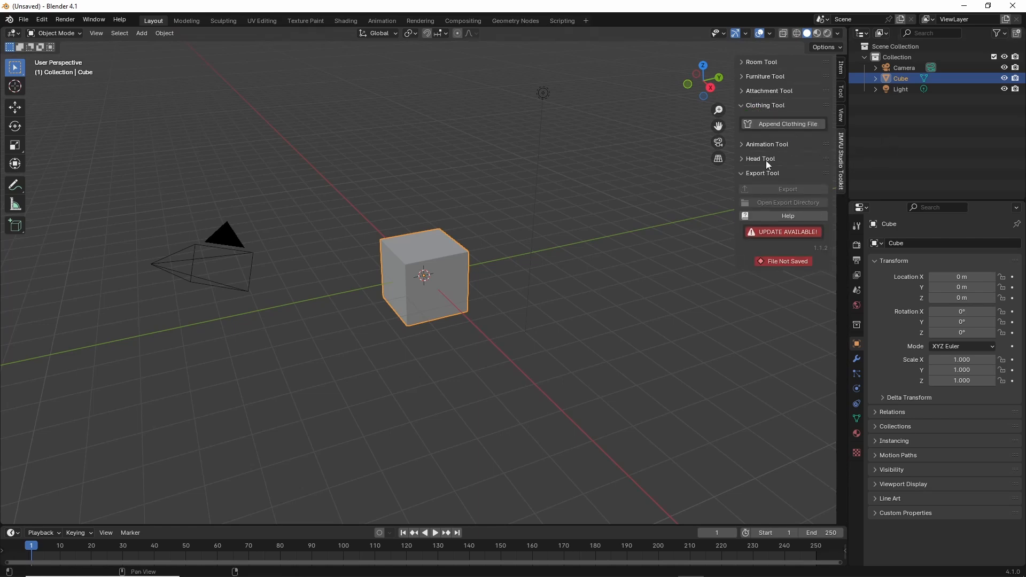
left_click(773, 125)
middle_click_drag(466, 270, 514, 261)
middle_click_drag(451, 160, 448, 313, "shift")
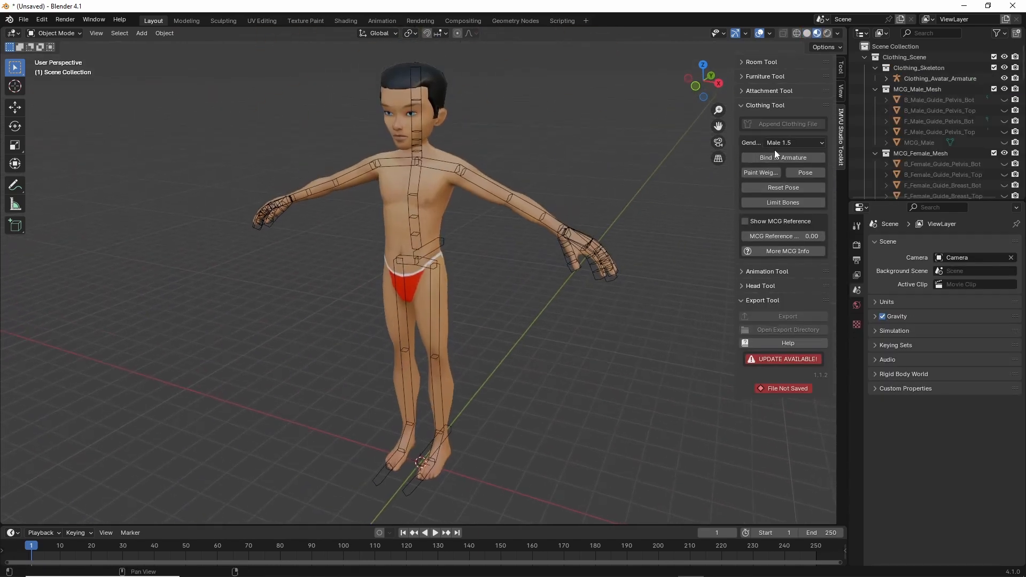
Step: Set the Clothing Tool's gender to Male
key("ctrl+2")
left_click_drag(768, 152, 798, 162)
key("Escape")
left_click(790, 143)
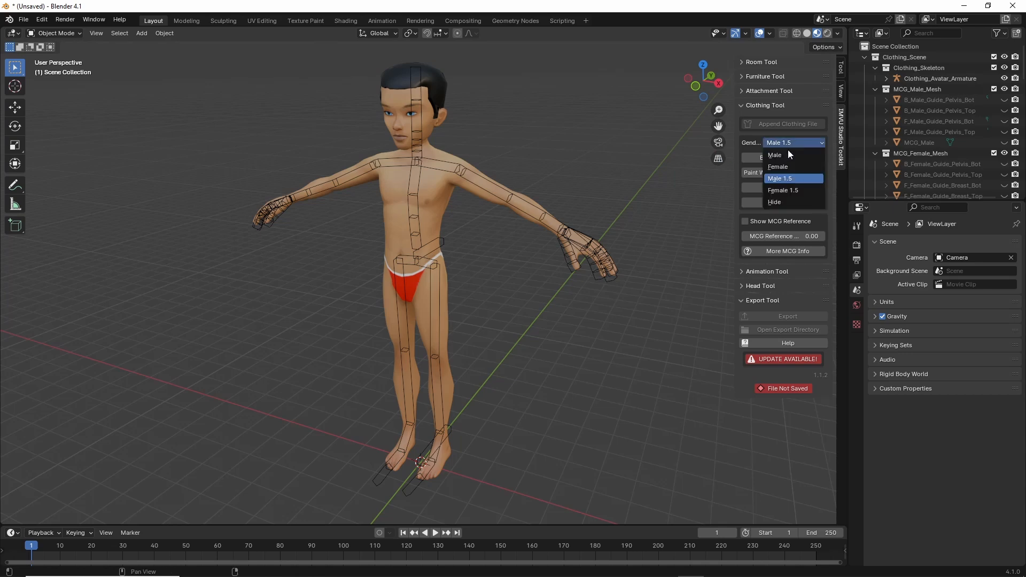
left_click(784, 155)
middle_click_drag(550, 279, 331, 270)
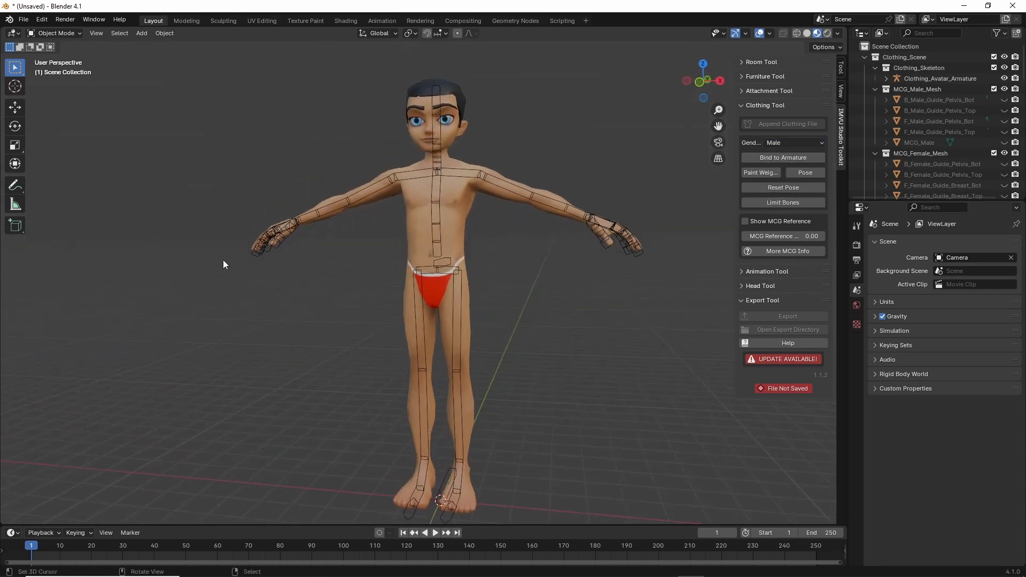
Step: Start appending from another project and browse into scarf blender (3).blend in the Atelier folder
left_click(24, 20)
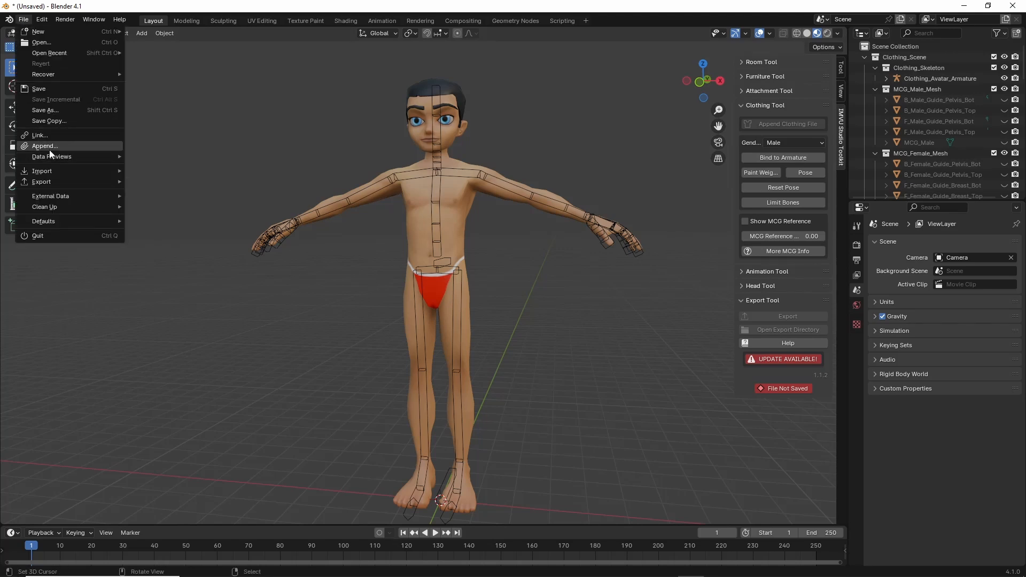
mouse_move(41, 157)
mouse_move(33, 155)
left_mouse_down()
mouse_move(58, 155)
mouse_move(38, 150)
left_mouse_up()
left_click_drag(28, 31, 16, 30)
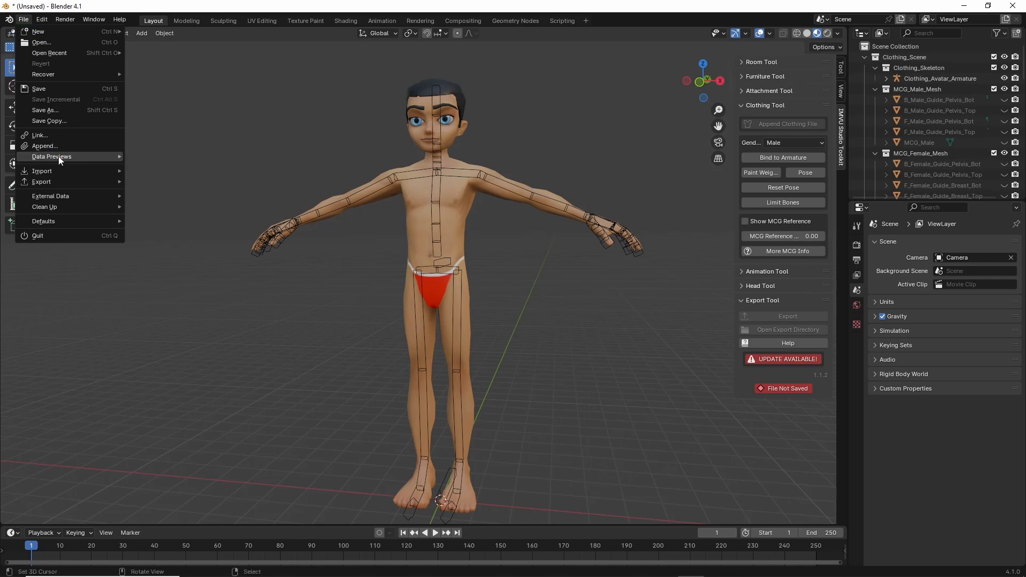
left_click(45, 146)
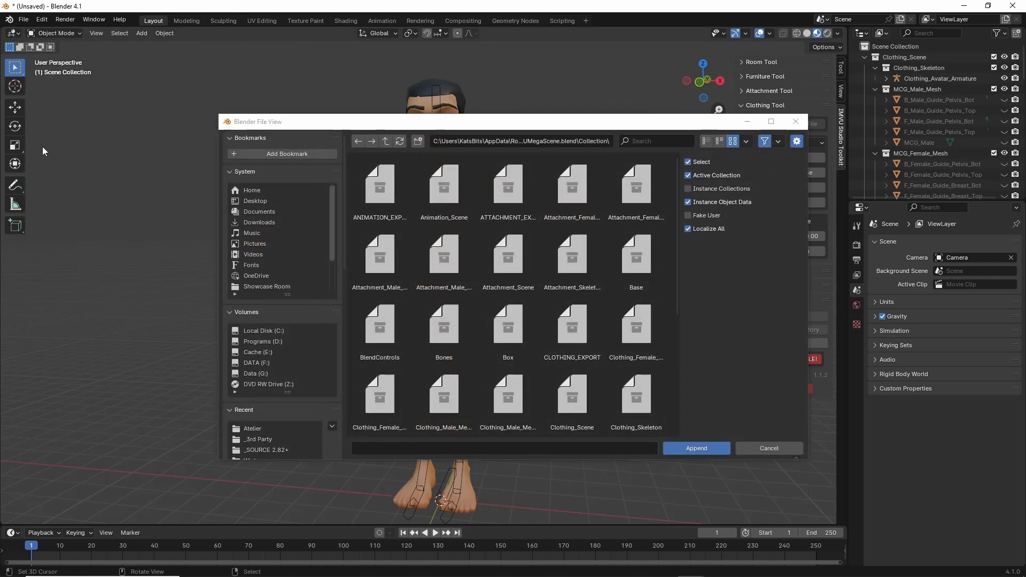
left_click(252, 428)
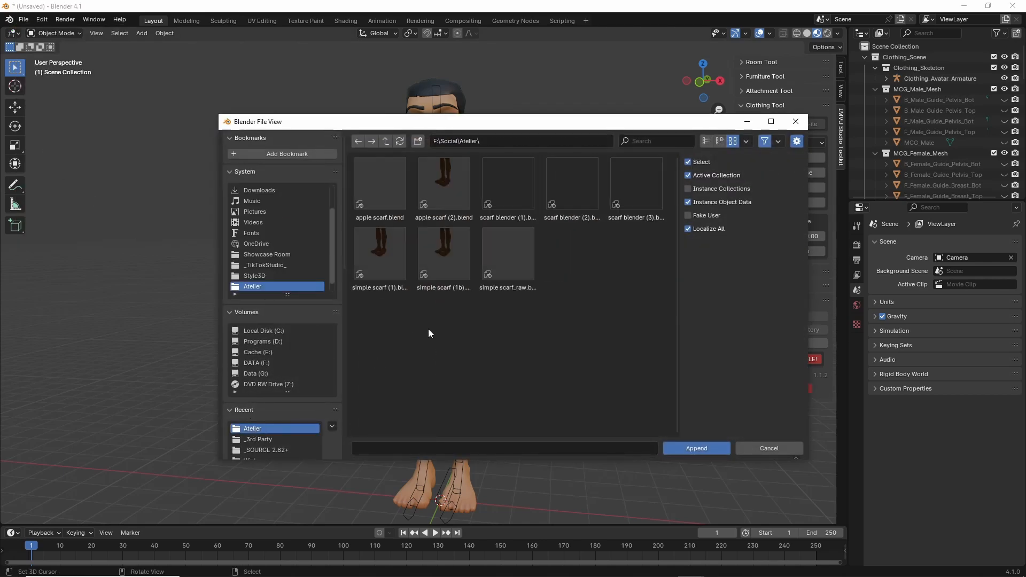
double_click(642, 181)
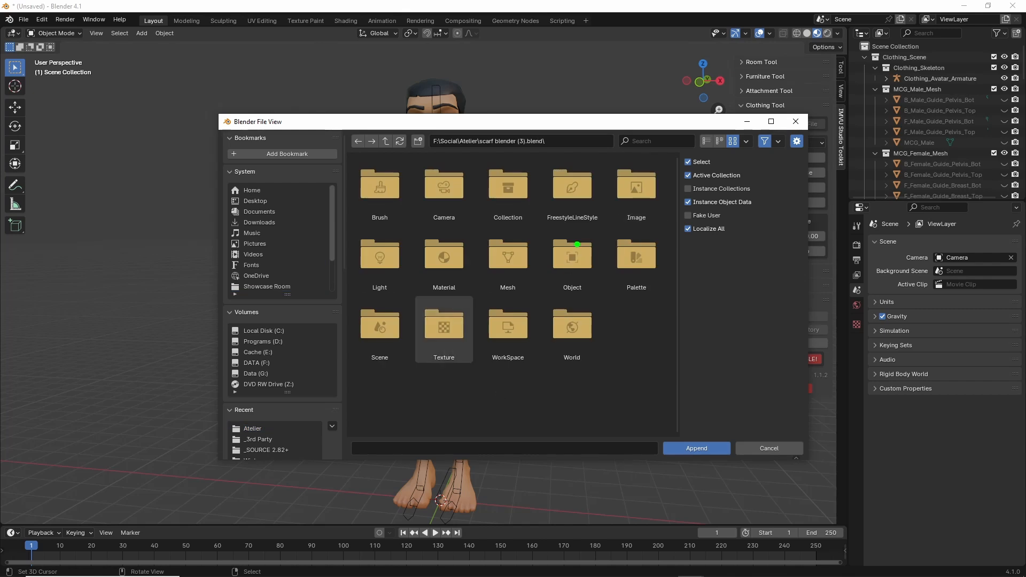
Step: Append the scarf.MESH object from the blend file's Object data into the clothing scene
left_click_drag(577, 243, 559, 241)
double_click(574, 255)
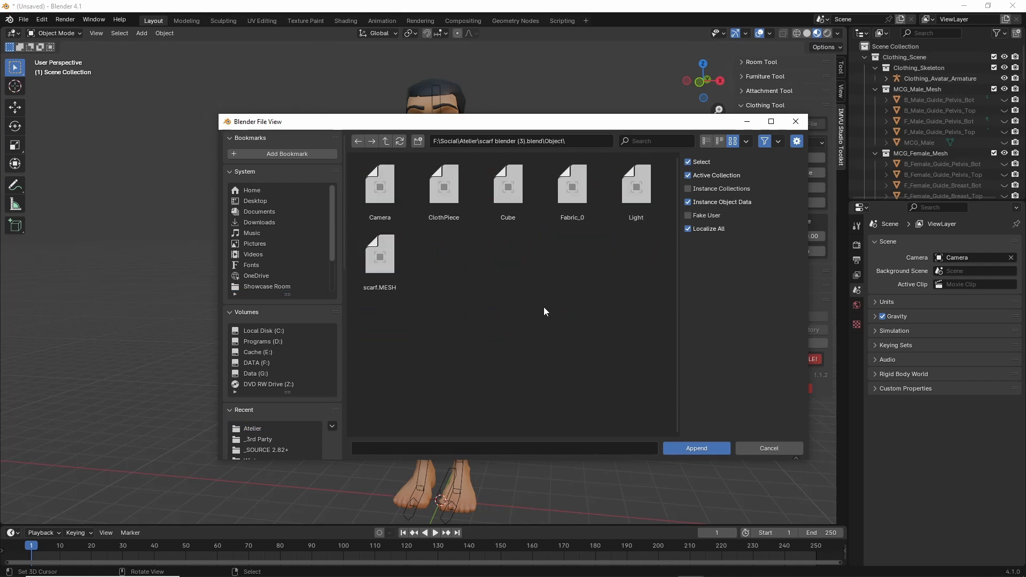
mouse_move(374, 245)
left_mouse_down()
mouse_move(389, 348)
mouse_move(348, 225)
left_mouse_up()
left_click(380, 254)
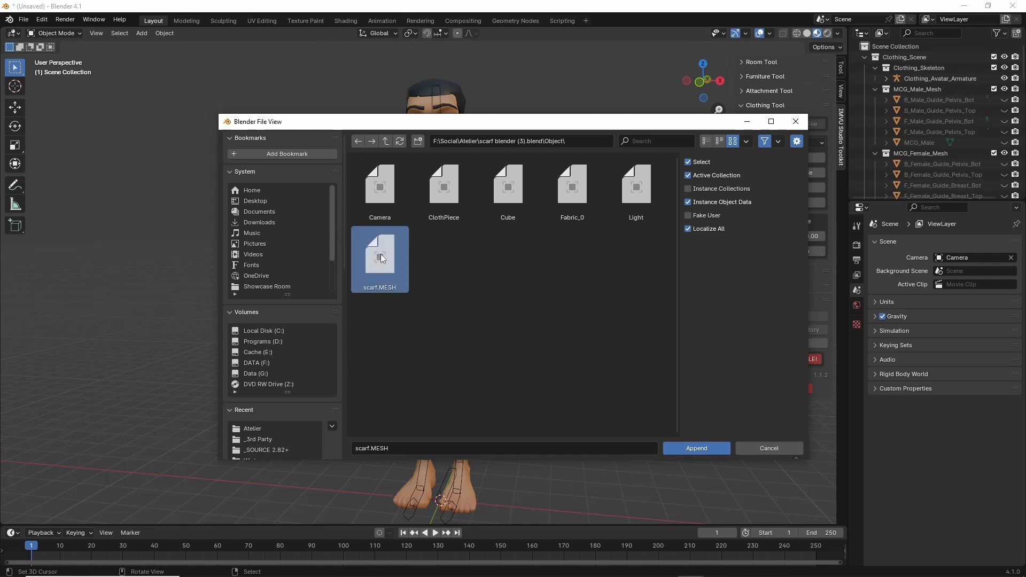
left_click_drag(750, 202, 784, 176)
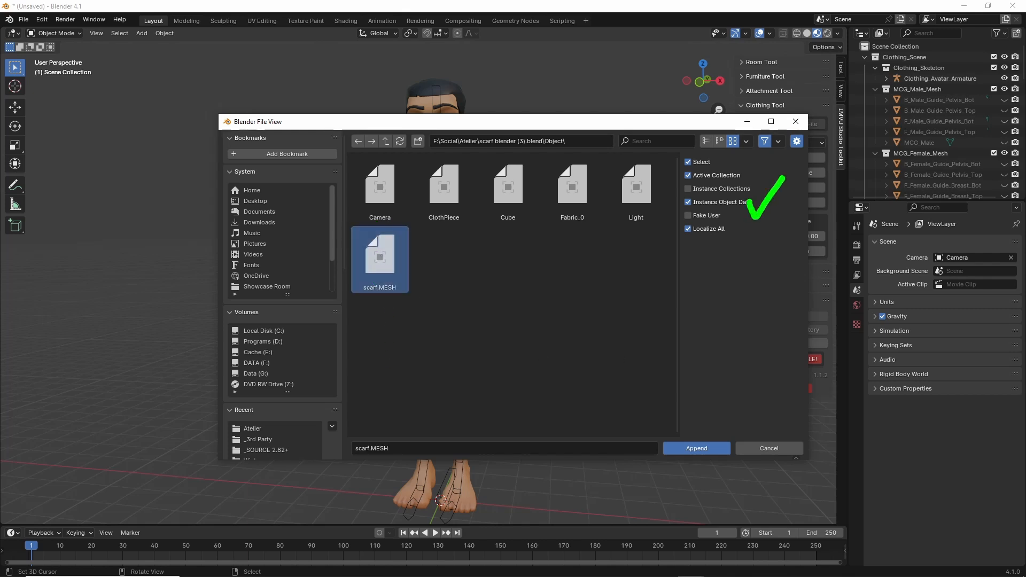
left_click_drag(705, 421, 718, 423)
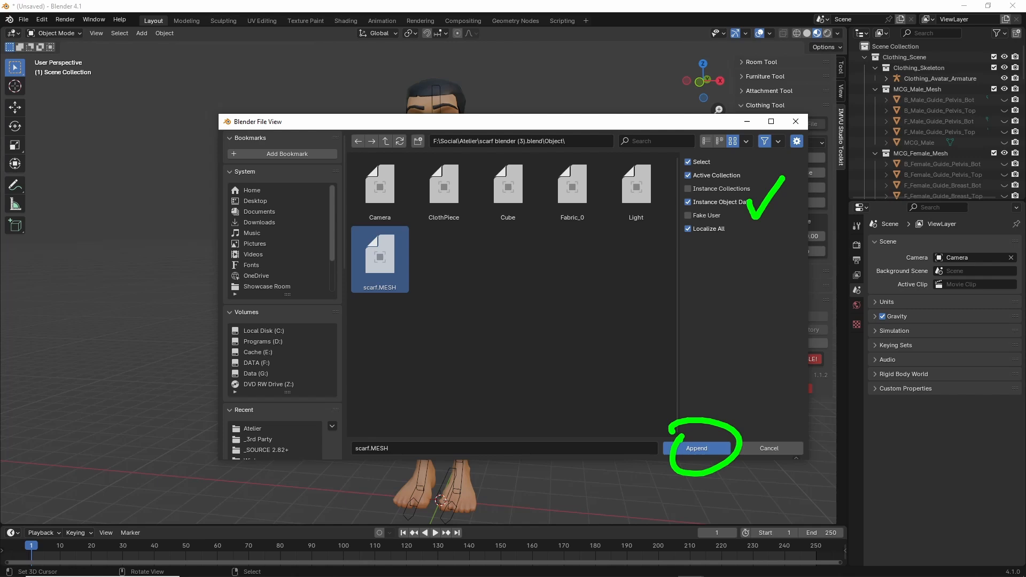
left_click(700, 450)
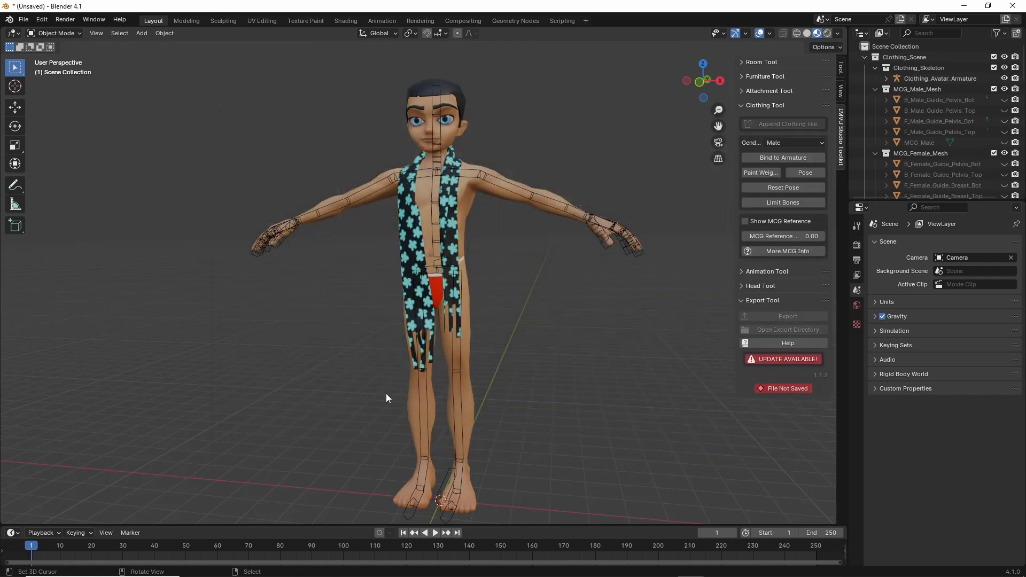
middle_click_drag(365, 394, 643, 413)
scroll(414, 396, "up", 10)
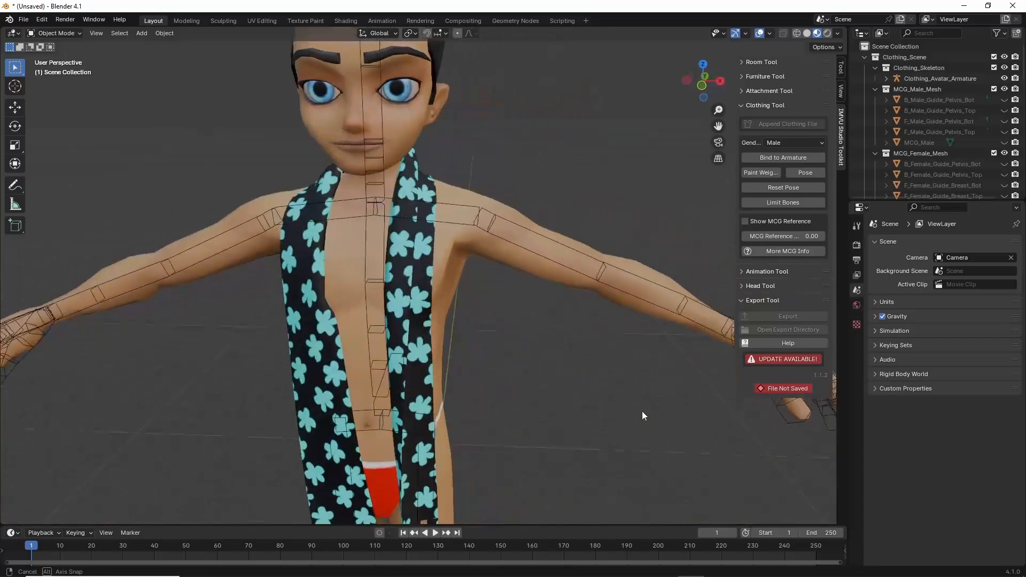
middle_click_drag(457, 412, 495, 412)
scroll(374, 377, "down", 1)
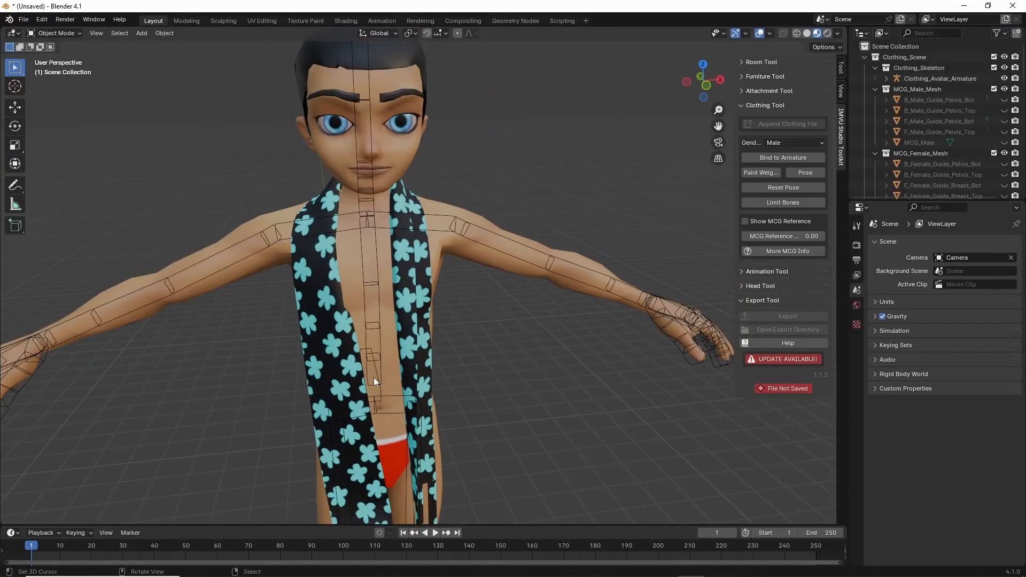
middle_click_drag(373, 377, 387, 367, "shift")
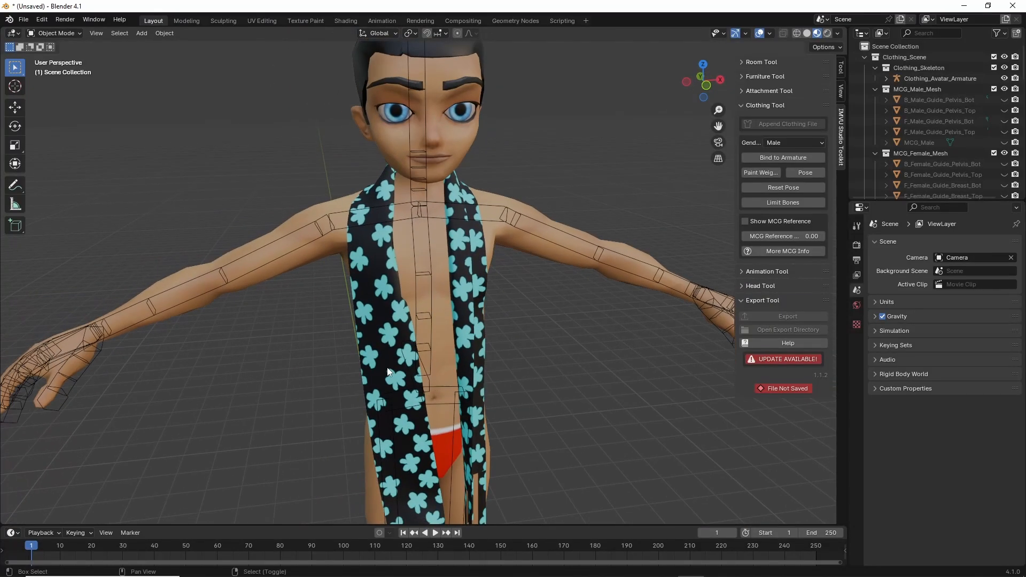
Step: Save the clothing project as scarf blender (4).blend in the Atelier folder
left_click(24, 20)
left_click(44, 106)
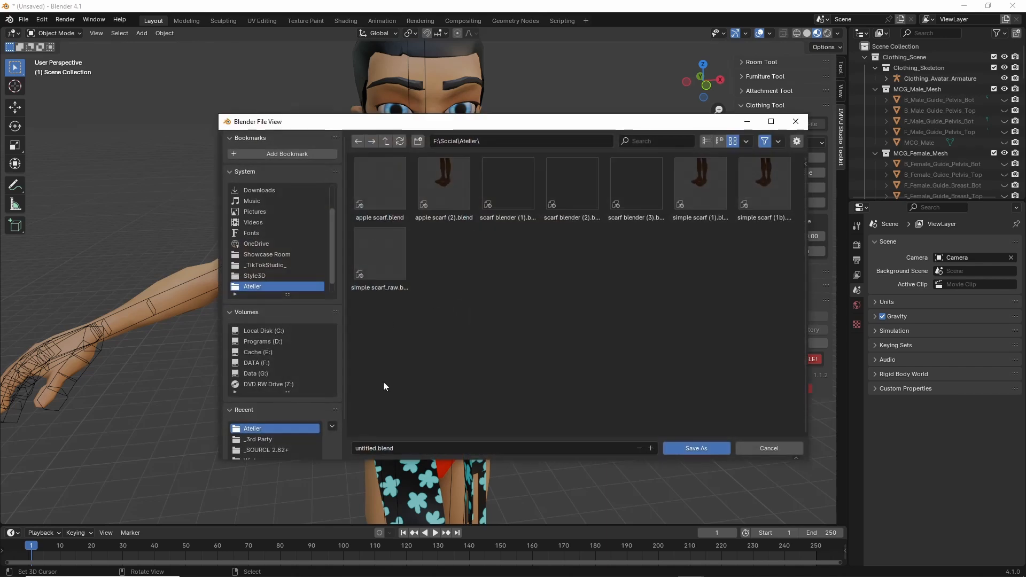
left_click(640, 181)
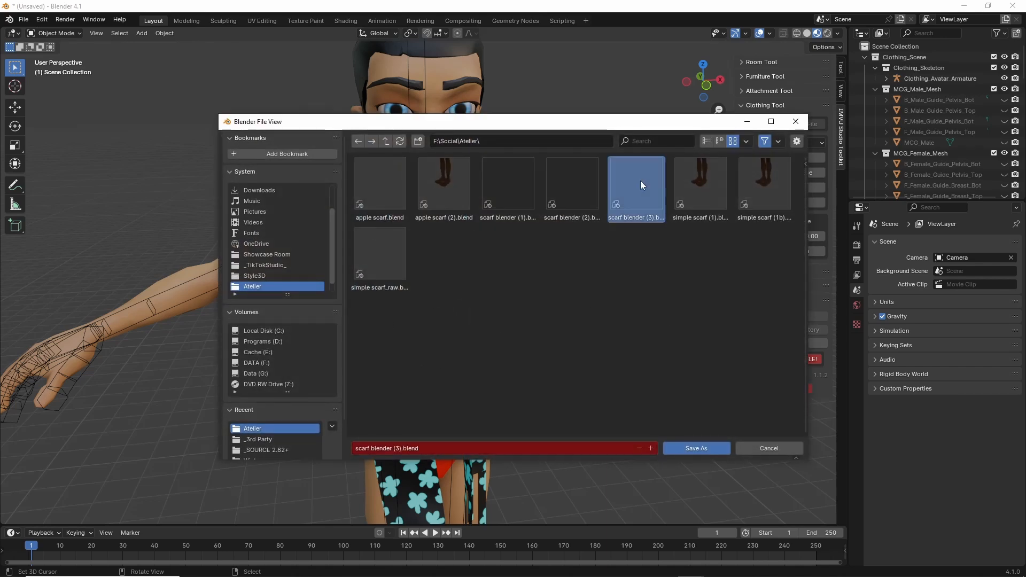
left_click(397, 448)
left_click(397, 448)
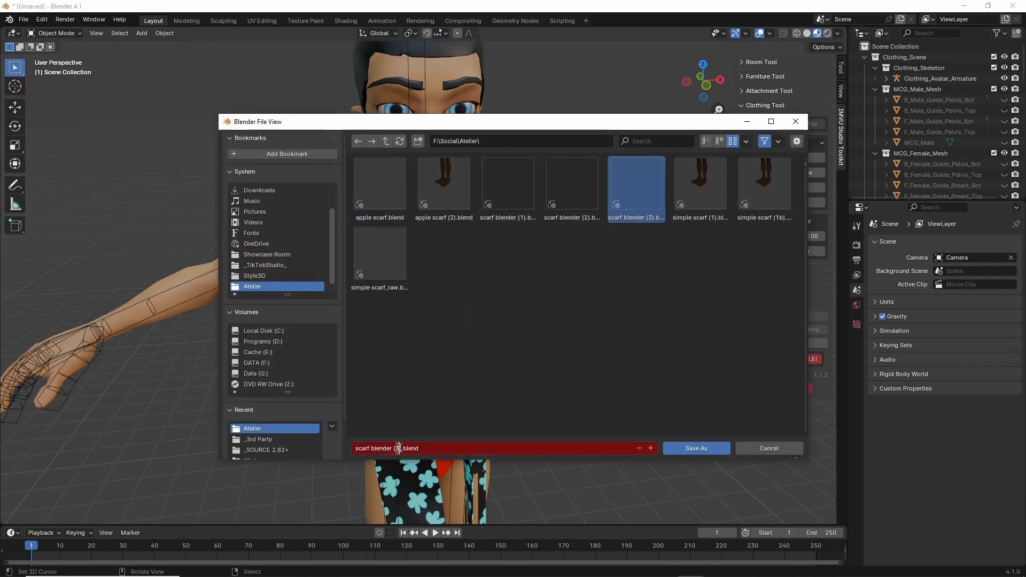
key("BackSpace")
type("4")
key("Return")
left_click(672, 452)
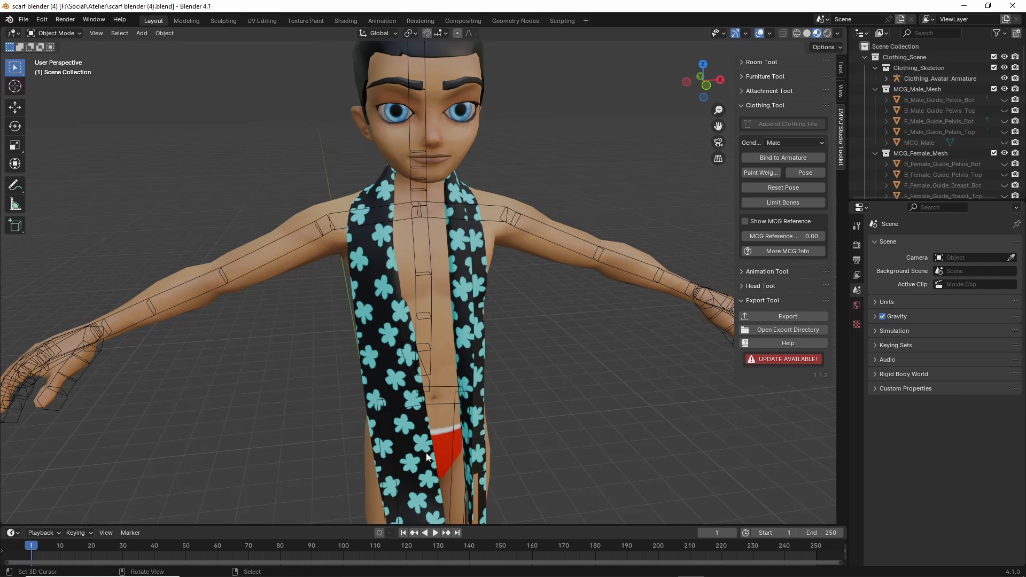
Step: Test-move the avatar's left elbow and Spine04 bones in Pose Mode to check whether the scarf follows, cancelling both moves
middle_click_drag(402, 461, 511, 213, "shift")
left_click(405, 414)
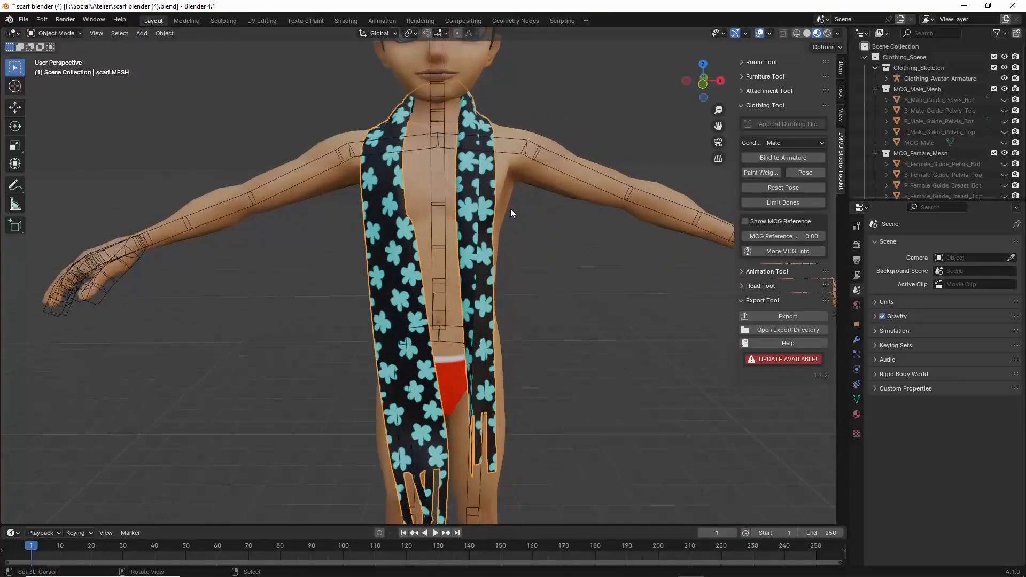
left_click(568, 156)
left_click(572, 164)
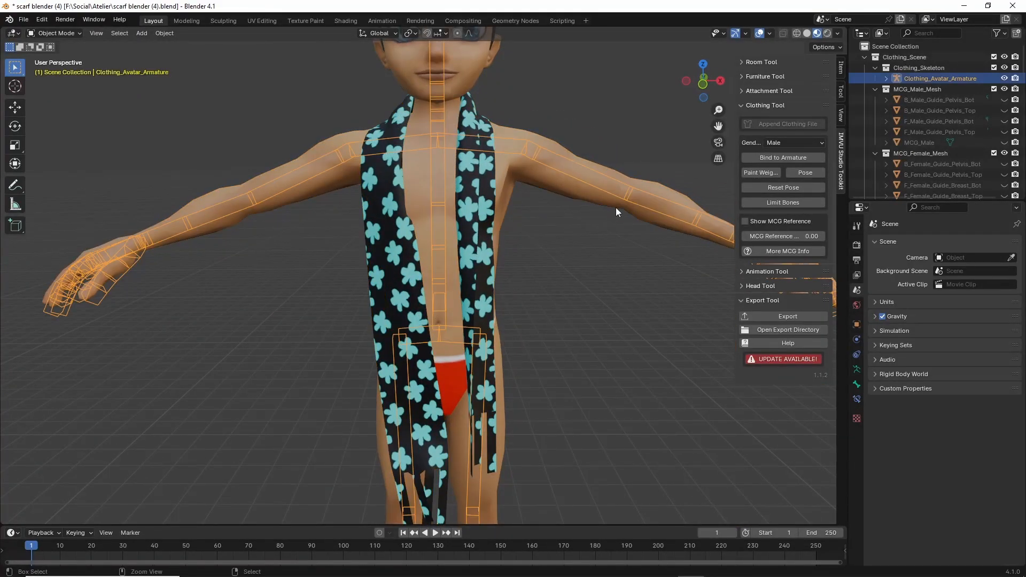
key("ctrl+Tab")
left_click(661, 203)
key("r")
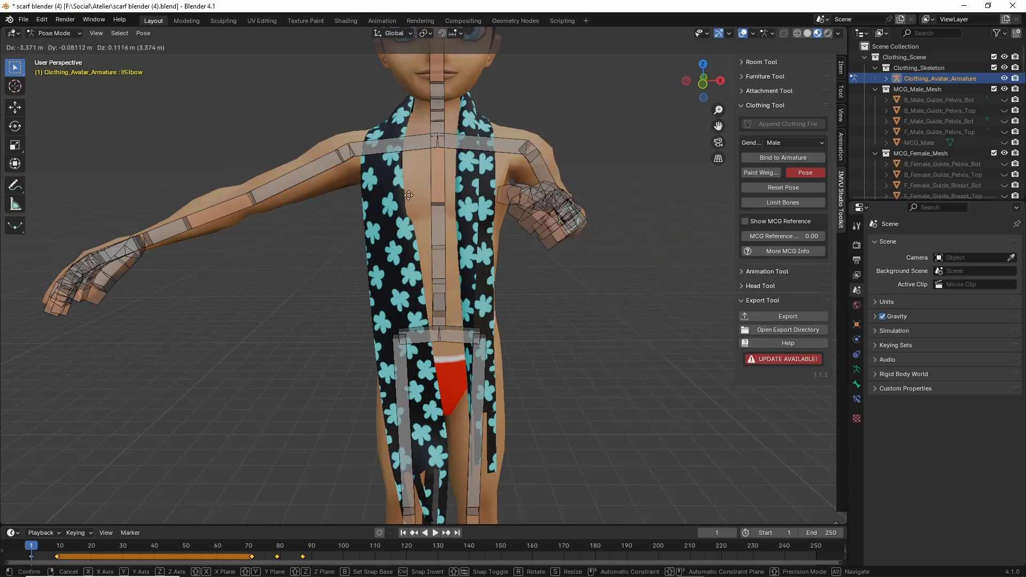
right_click(412, 184)
left_click(439, 166)
key("g")
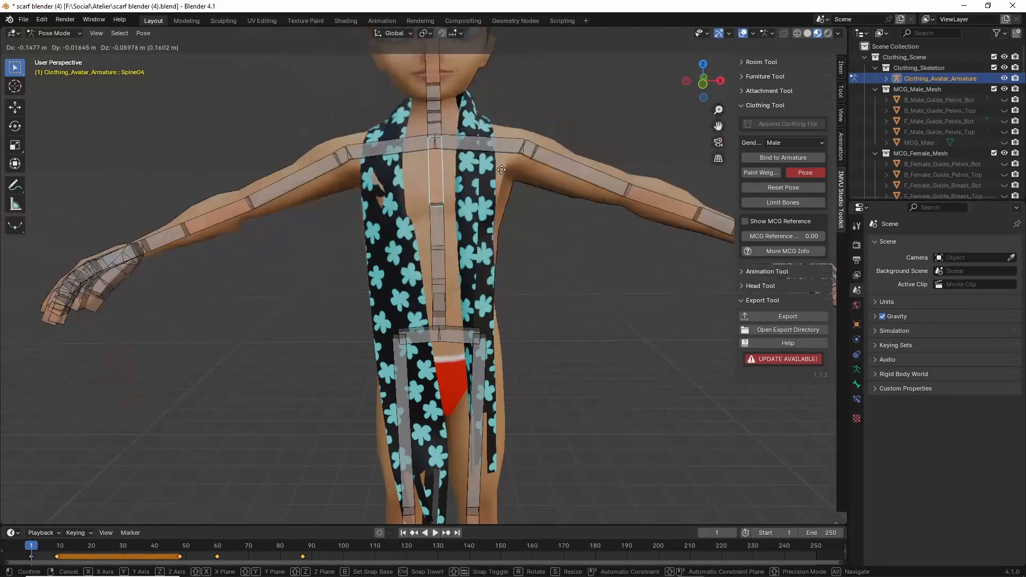
right_click(347, 123)
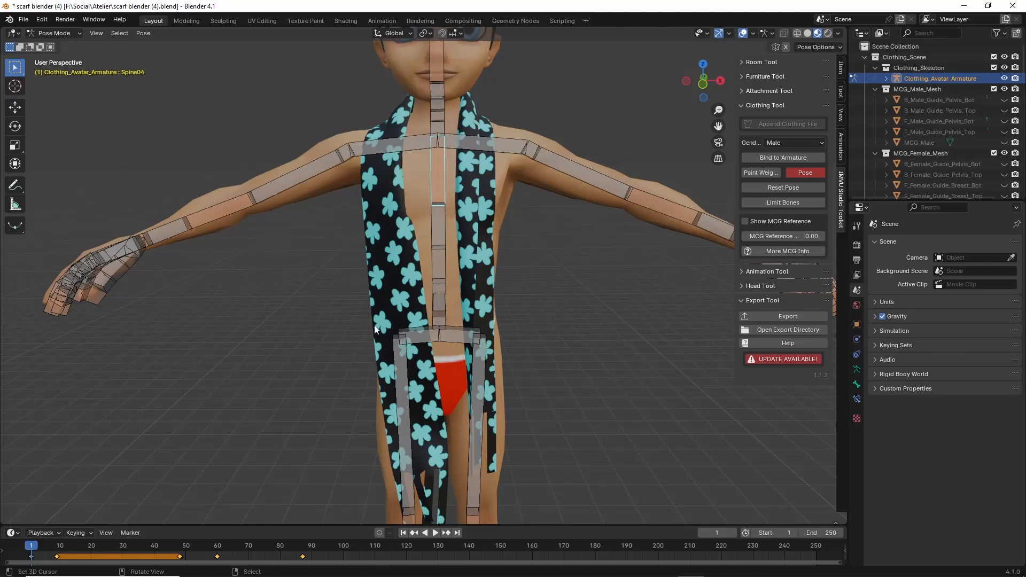
Step: Return to Object Mode, select scarf.MESH and bind it to the avatar armature
middle_click_drag(376, 330, 377, 351)
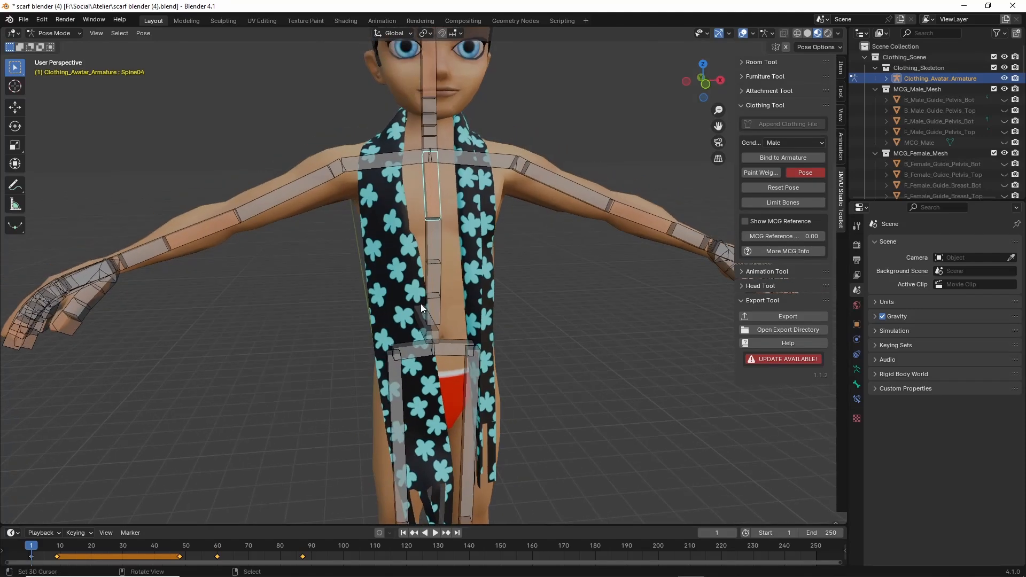
left_click(367, 275)
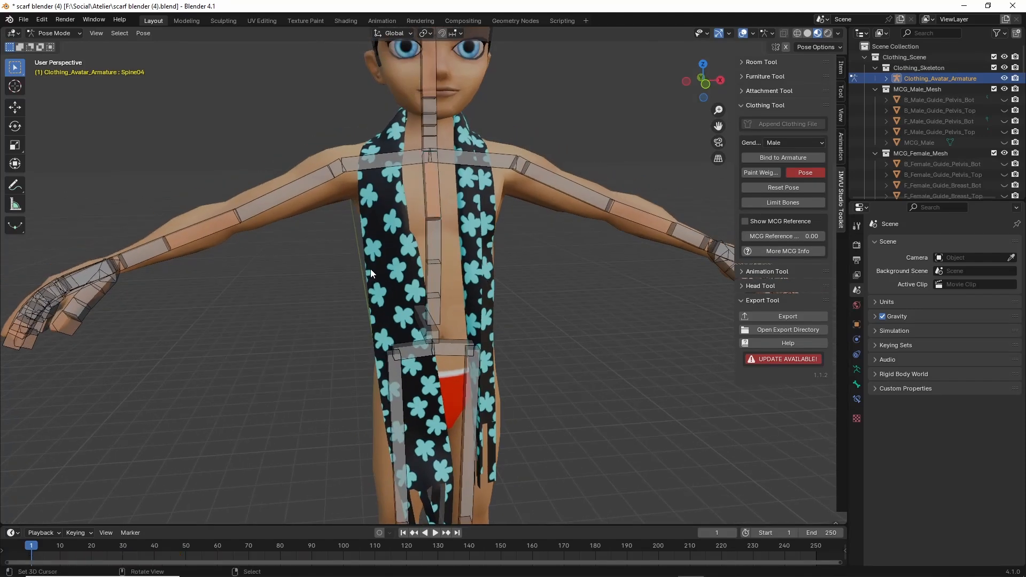
key("ctrl+Tab")
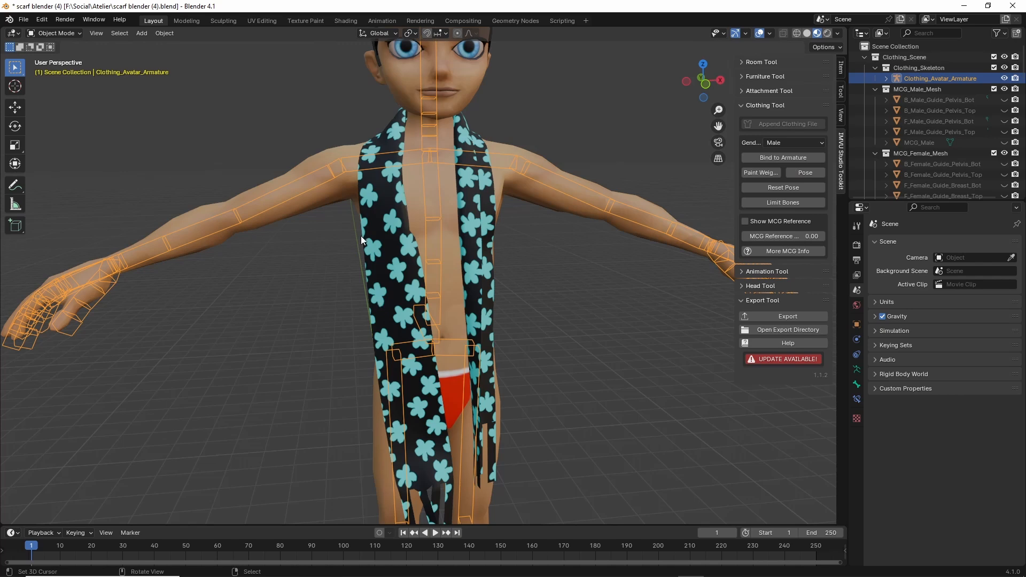
left_click(369, 251)
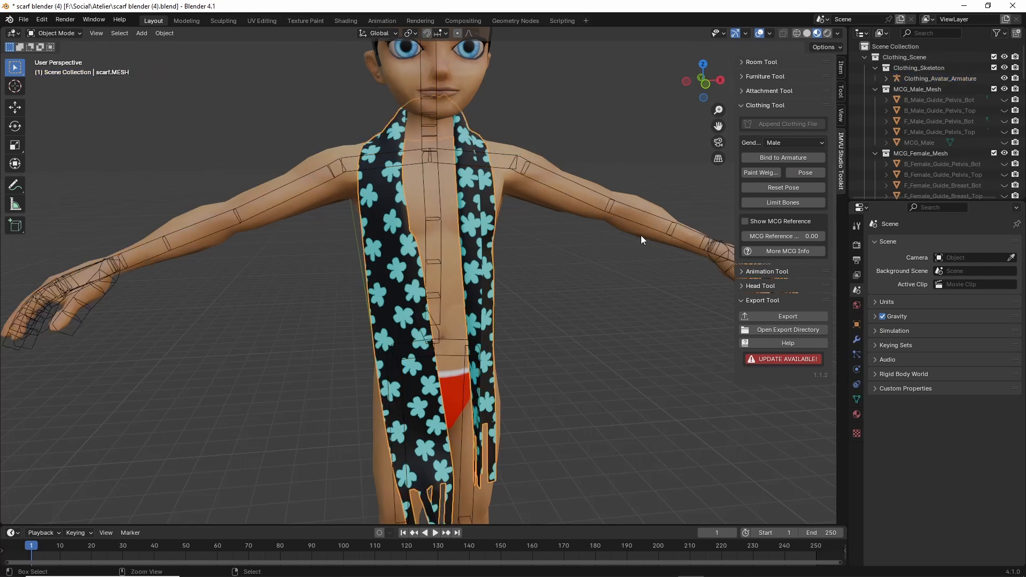
mouse_move(757, 143)
left_mouse_down()
mouse_move(810, 166)
mouse_move(769, 141)
left_mouse_up()
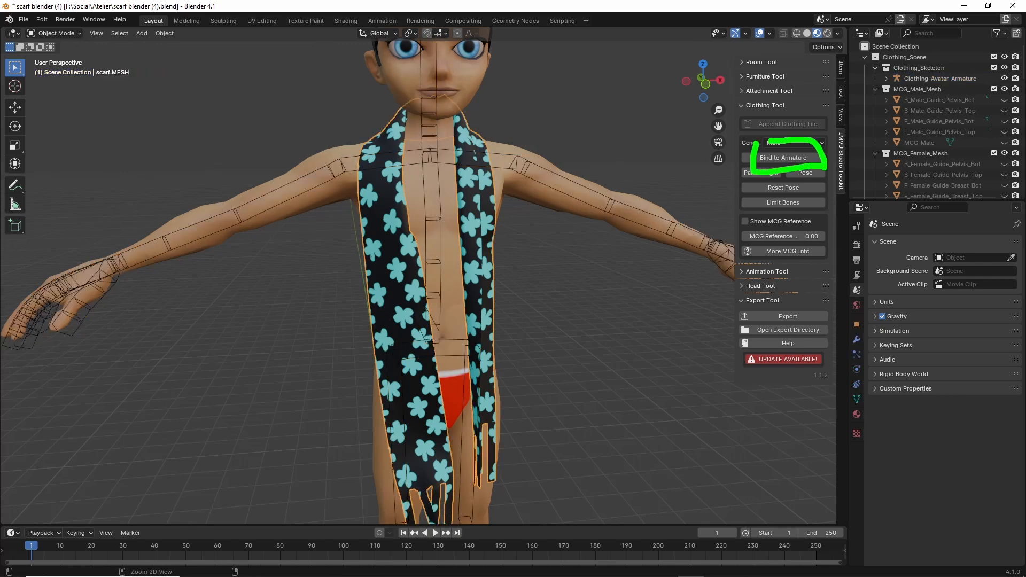
left_click(791, 157)
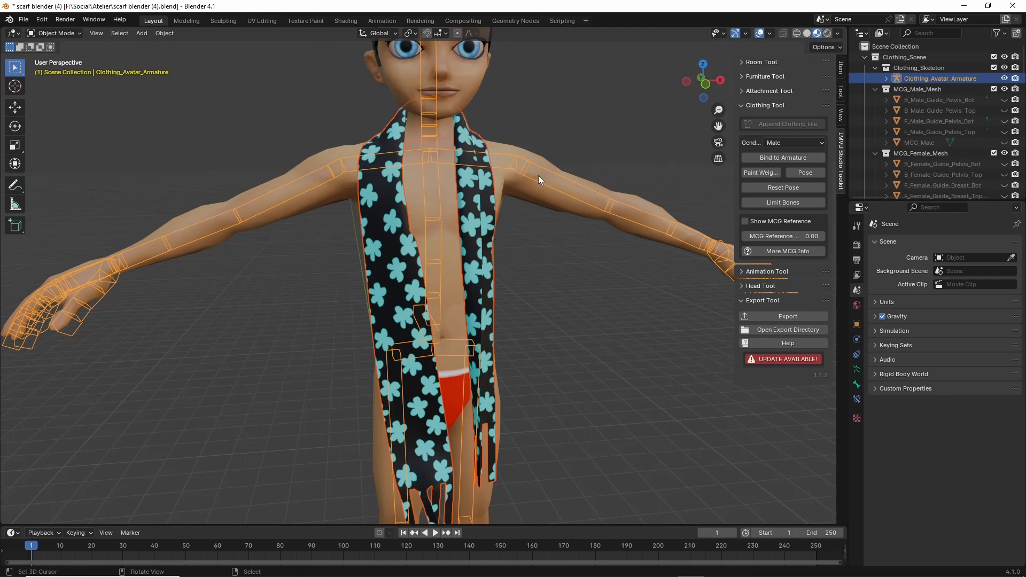
Step: Recheck in Pose Mode how the scarf follows the avatar's lfElbow and Spine04 bones, cancelling each test move
key("ctrl+Tab")
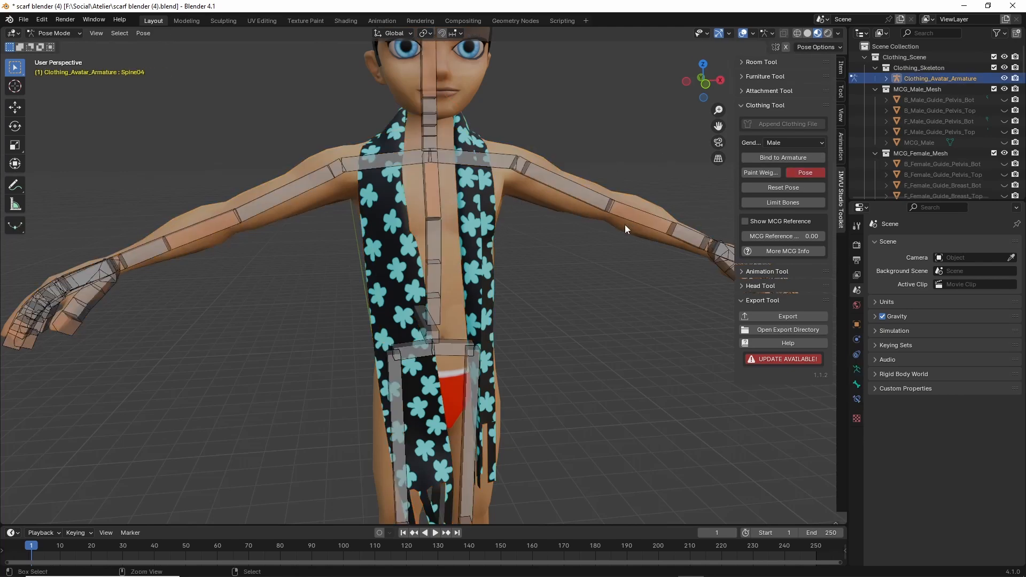
left_click(635, 213)
key("g")
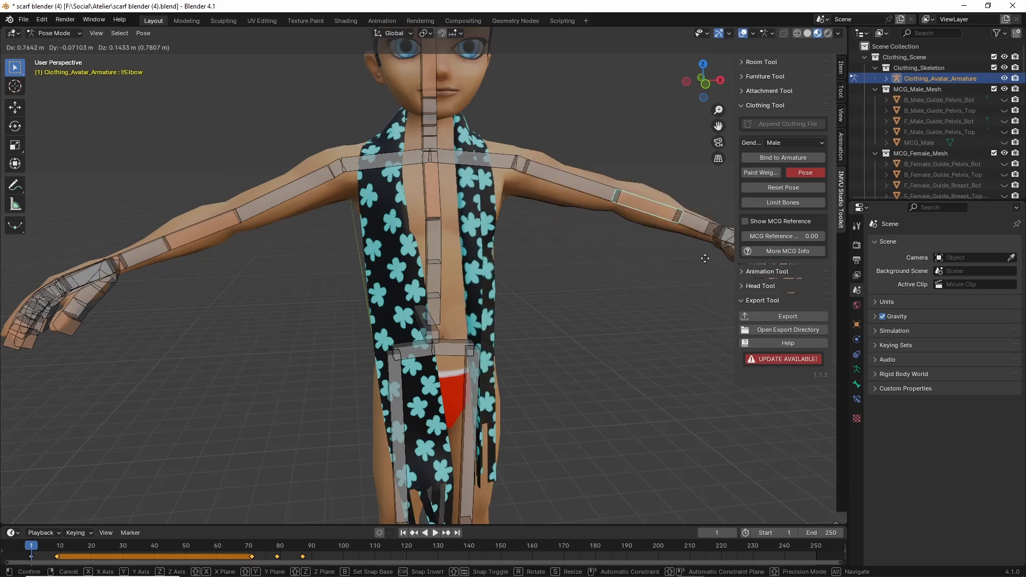
right_click(502, 196)
left_click(434, 178)
key("g")
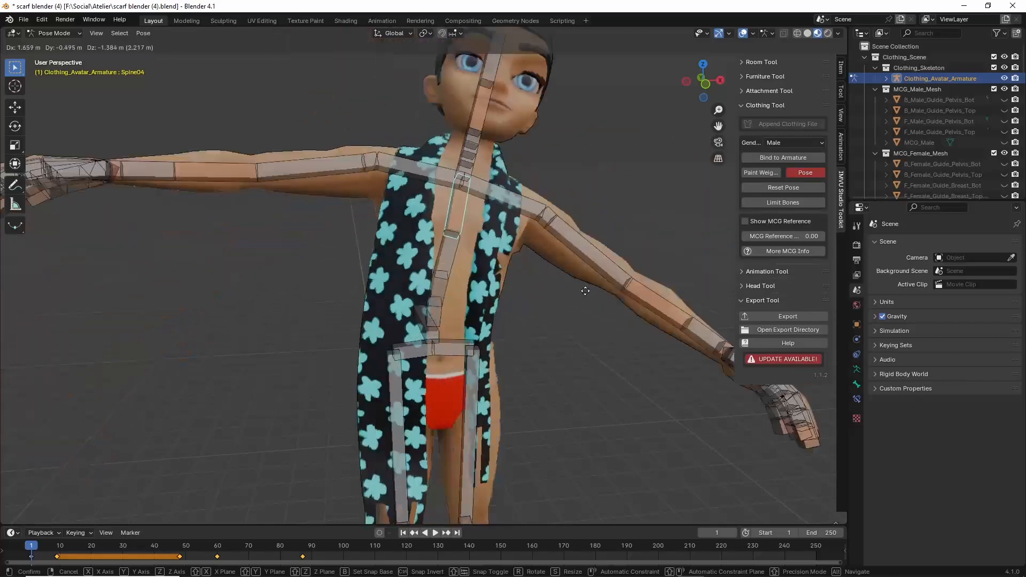
right_click(452, 290)
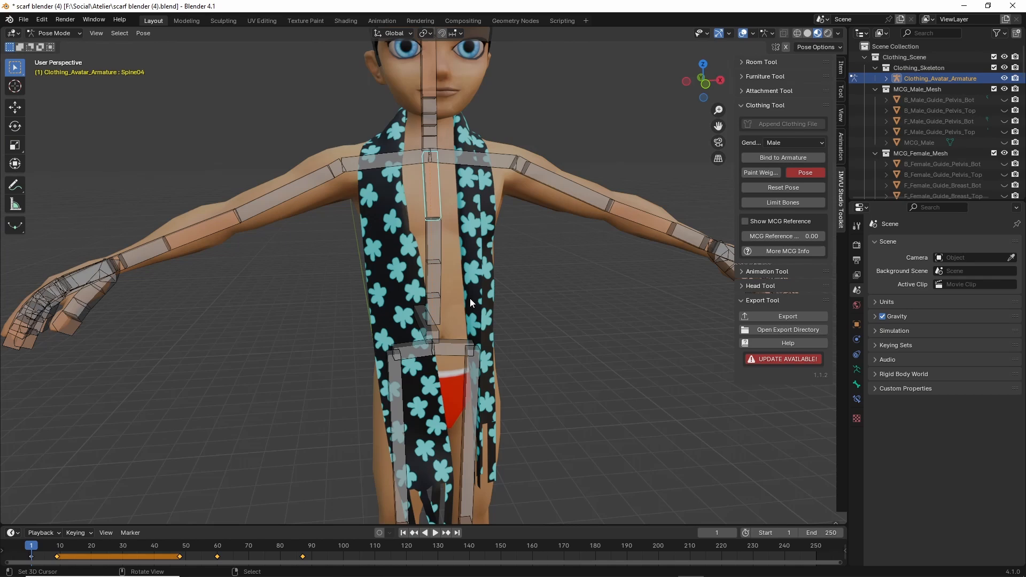
Step: Return to Object Mode, select scarf.MESH and start painting its weights
left_click(51, 31)
left_click(58, 43)
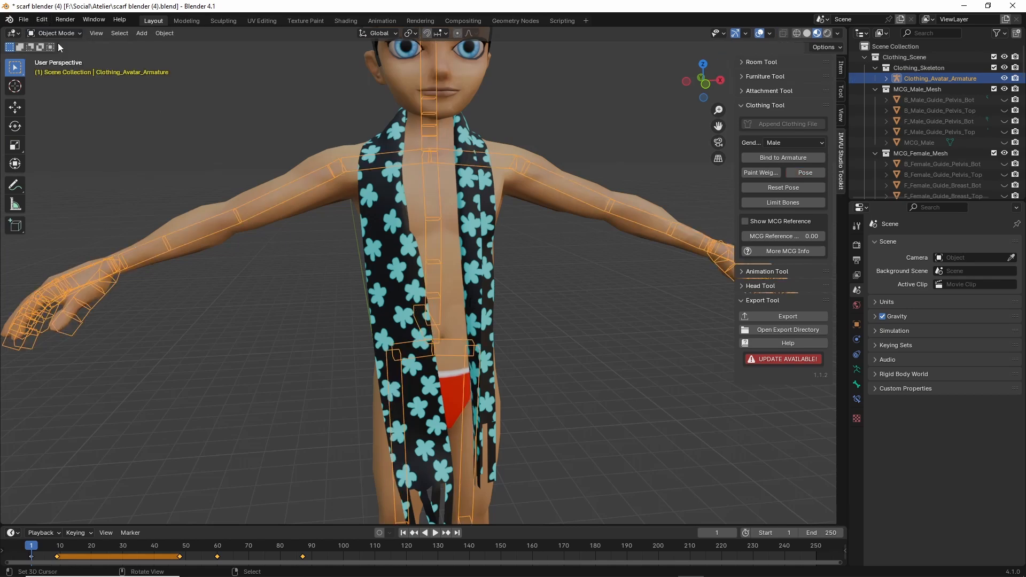
left_click(372, 236)
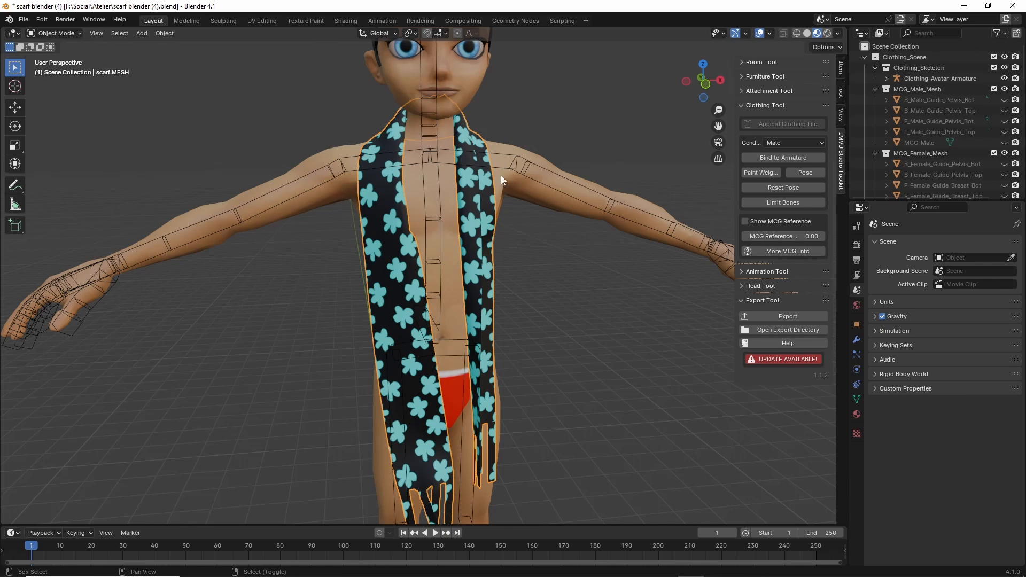
key("ctrl+2")
mouse_move(745, 158)
left_mouse_down()
mouse_move(794, 156)
mouse_move(728, 158)
left_mouse_up()
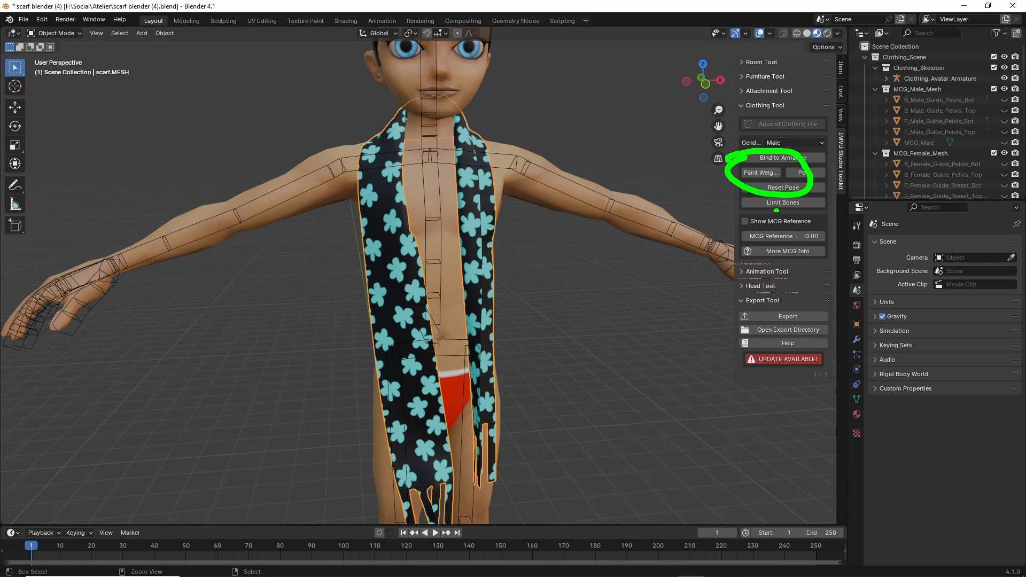
key("Escape")
left_click(763, 173)
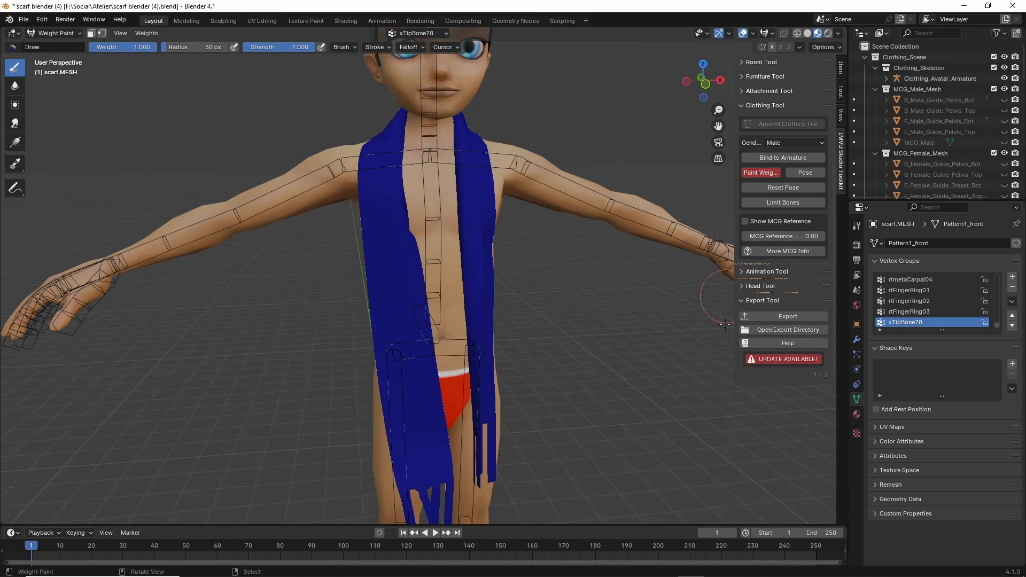
Step: Enlarge the scarf's Vertex Groups list to show more bone groups at once
left_click_drag(936, 329, 915, 418)
key("ctrl+2")
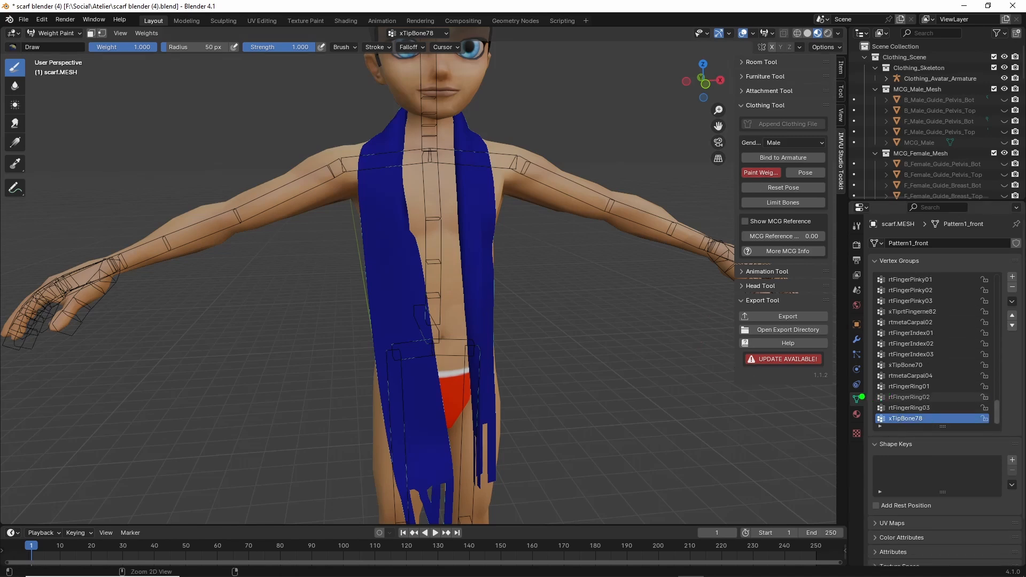
left_click_drag(846, 388, 836, 389)
key("Escape")
Step: Examine the scarf's weights in the right-arm vertex groups, from rtClavicle through rtShoulder and rtBicep to rtElbow
scroll(927, 377, "up", 5)
scroll(917, 368, "up", 3)
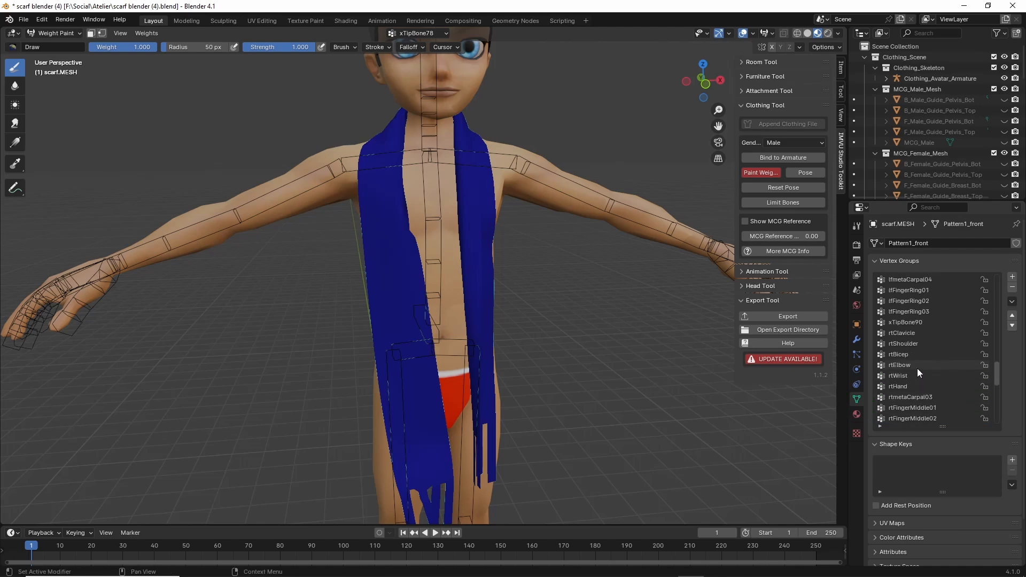
left_click(903, 356)
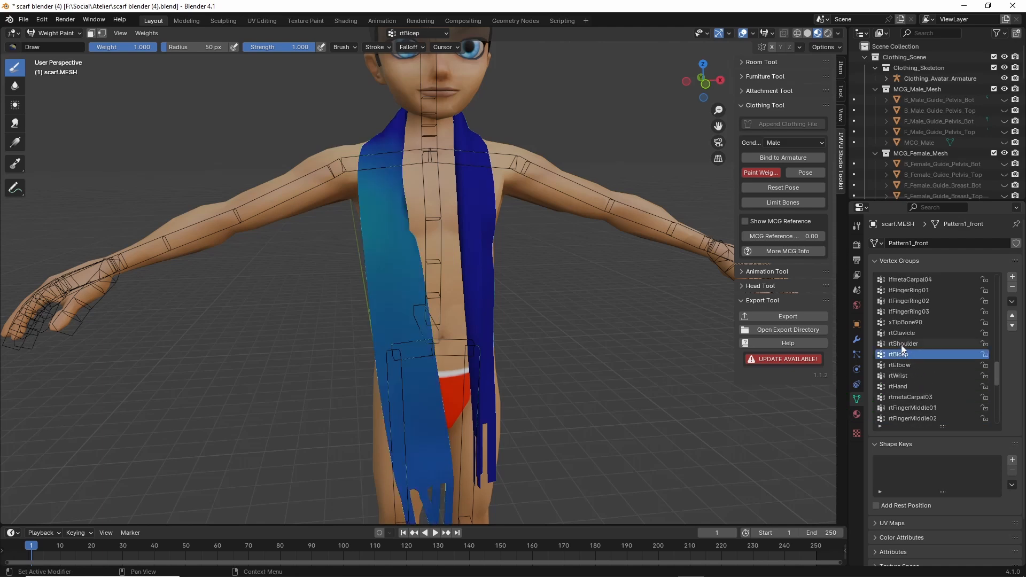
left_click(901, 345)
left_click(899, 357)
left_click(900, 366)
left_click(900, 353)
left_click(900, 342)
left_click(900, 334)
left_click(900, 320)
left_click(902, 331)
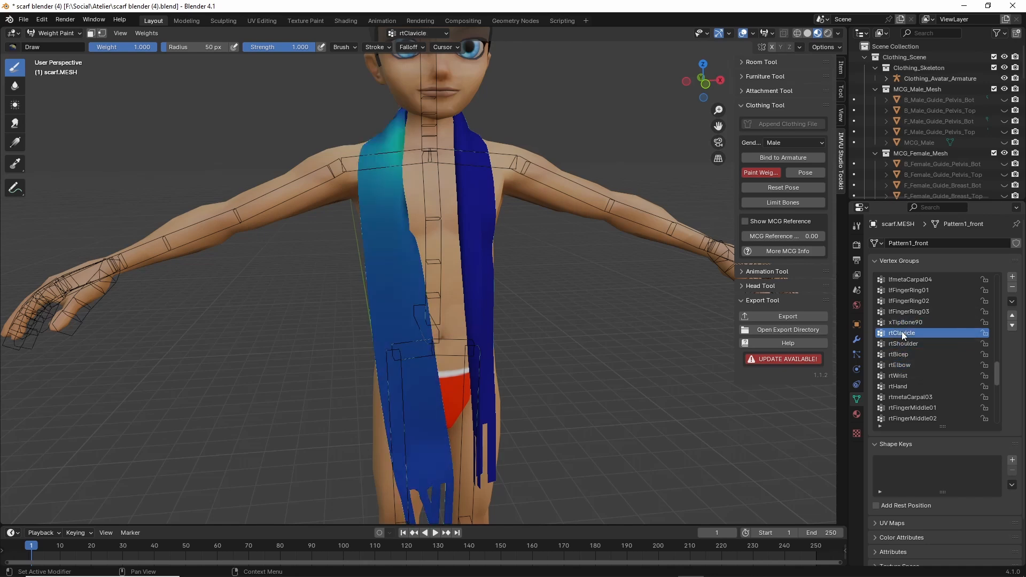
left_click(902, 344)
left_click(901, 354)
Step: Examine the scarf's weights in the left-arm vertex groups, from lfWrist up to lfClavicle, and in the Head group
scroll(908, 374, "up", 4)
scroll(908, 374, "up", 15)
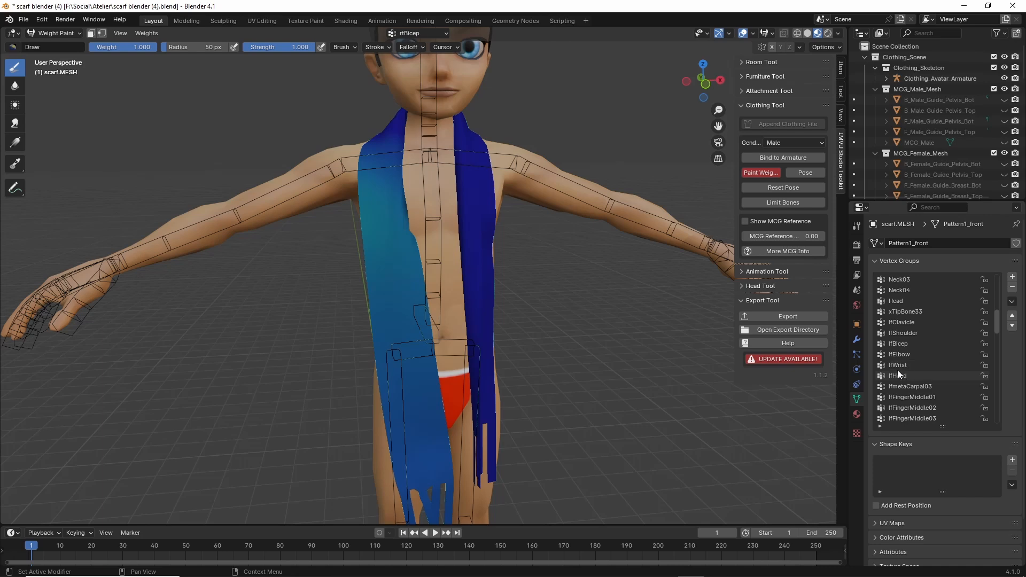
left_click(897, 365)
left_click(895, 354)
left_click(900, 343)
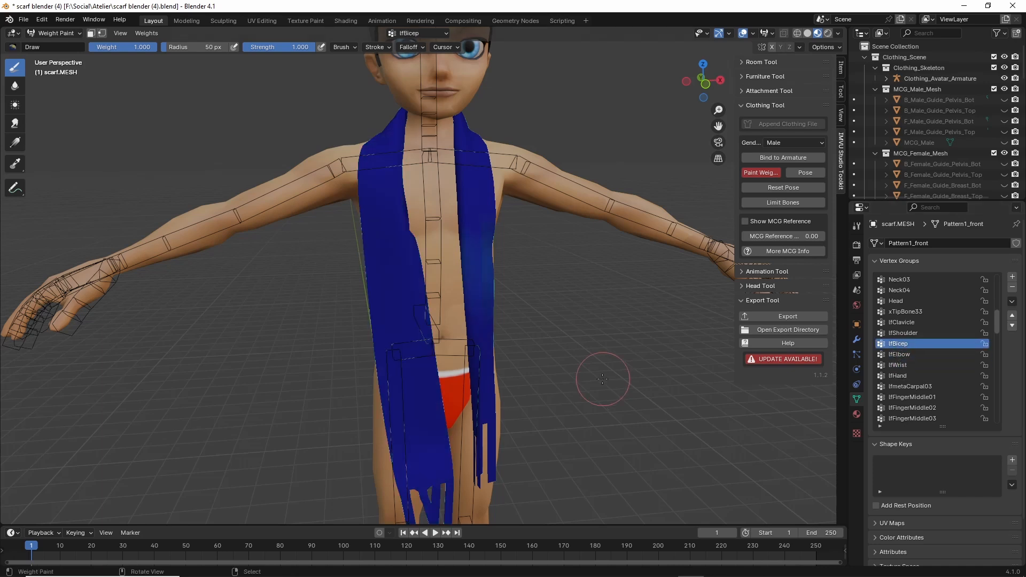
middle_click_drag(601, 378, 748, 353)
left_click(902, 333)
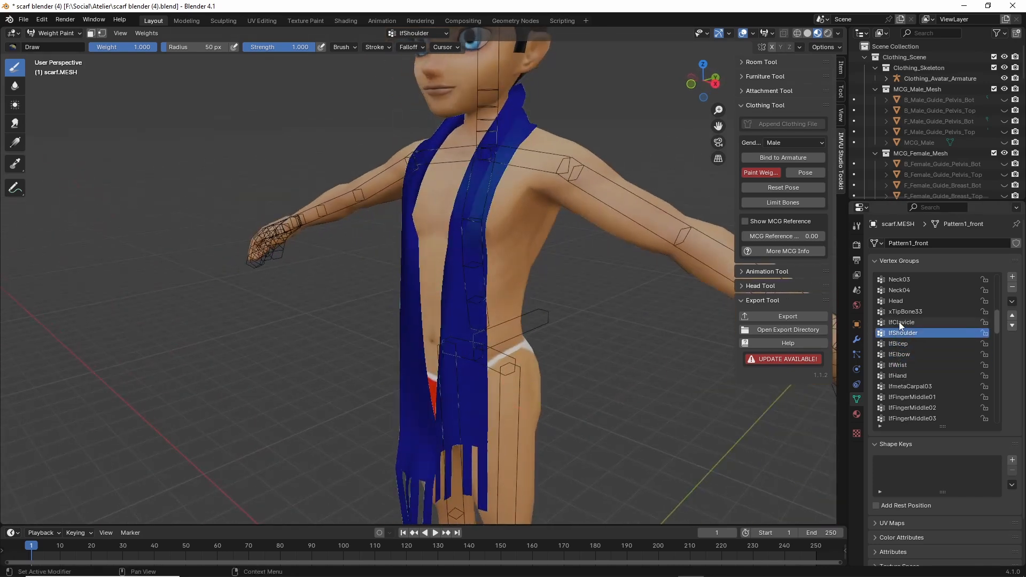
left_click(899, 323)
left_click(898, 301)
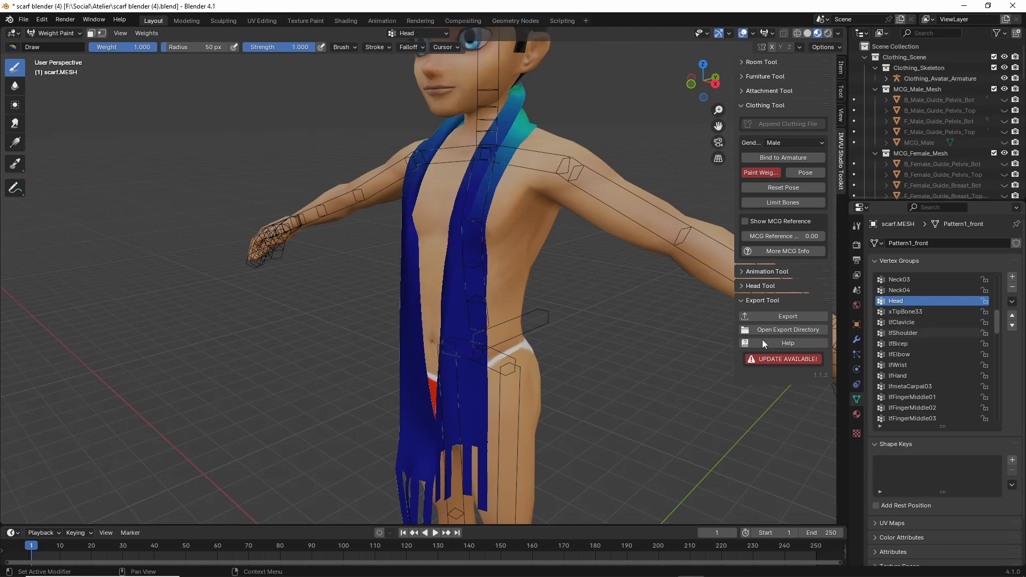
middle_click_drag(695, 347, 454, 359)
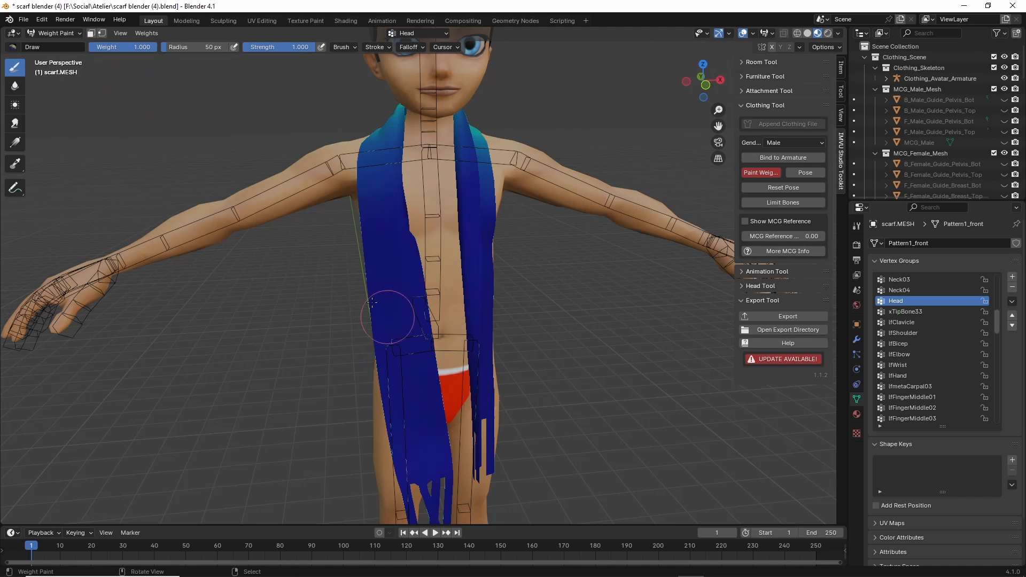
Step: Return to Object Mode and select Clothing_Male_UpperBody first, adding scarf.MESH as the active object
left_click(56, 34)
left_click(55, 46)
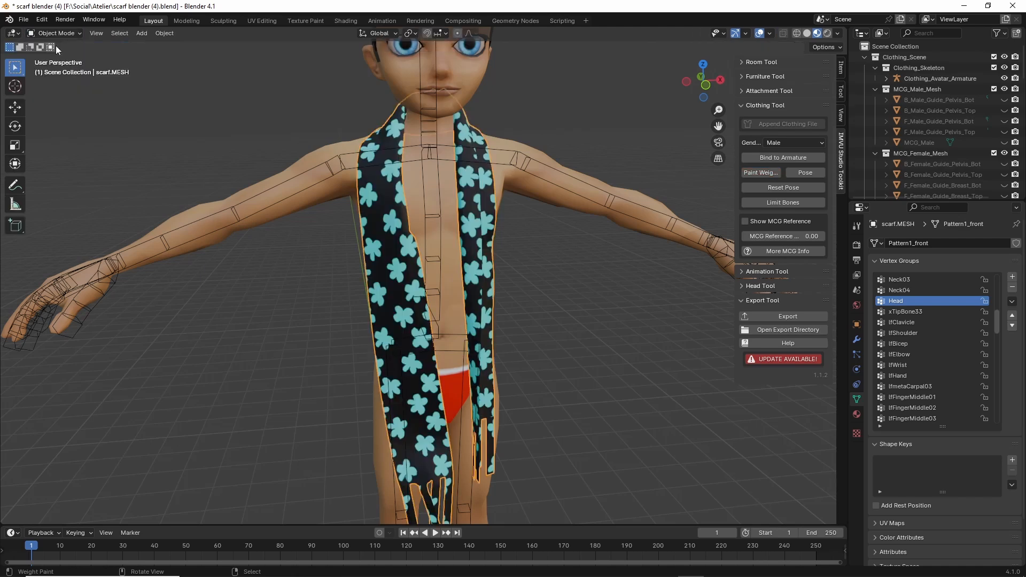
middle_click_drag(365, 242, 392, 278)
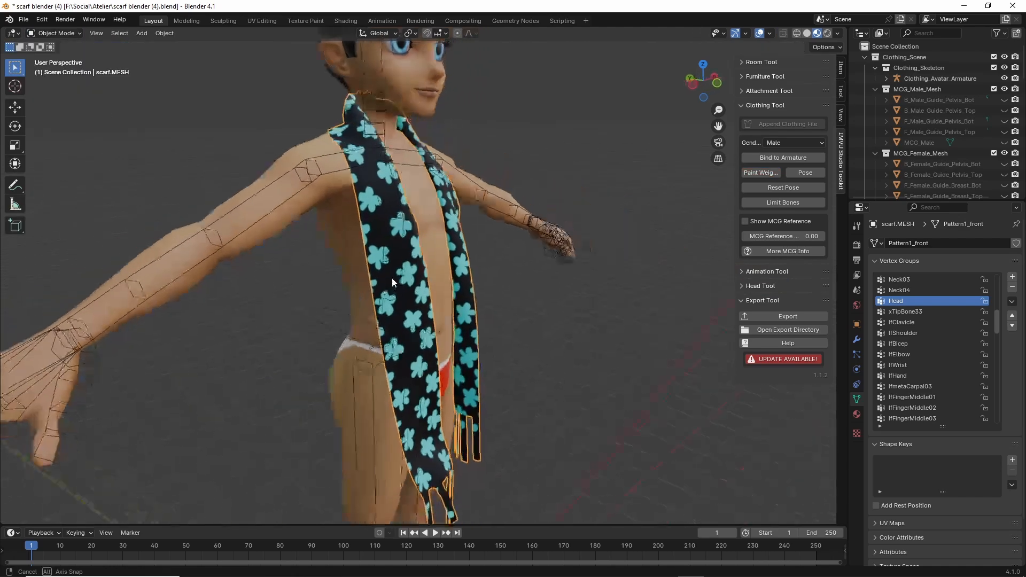
left_click(323, 228)
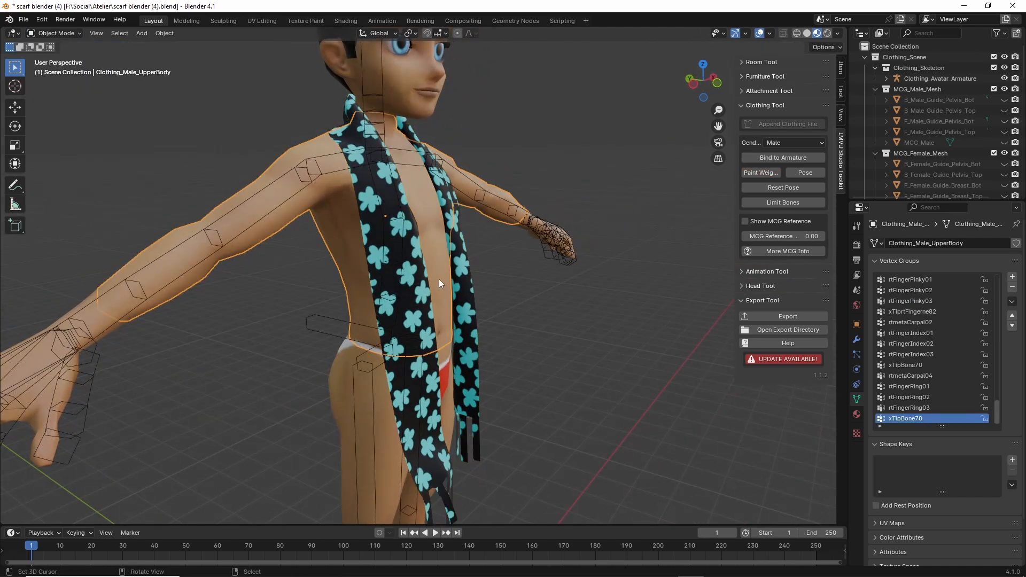
left_click(477, 349, "shift")
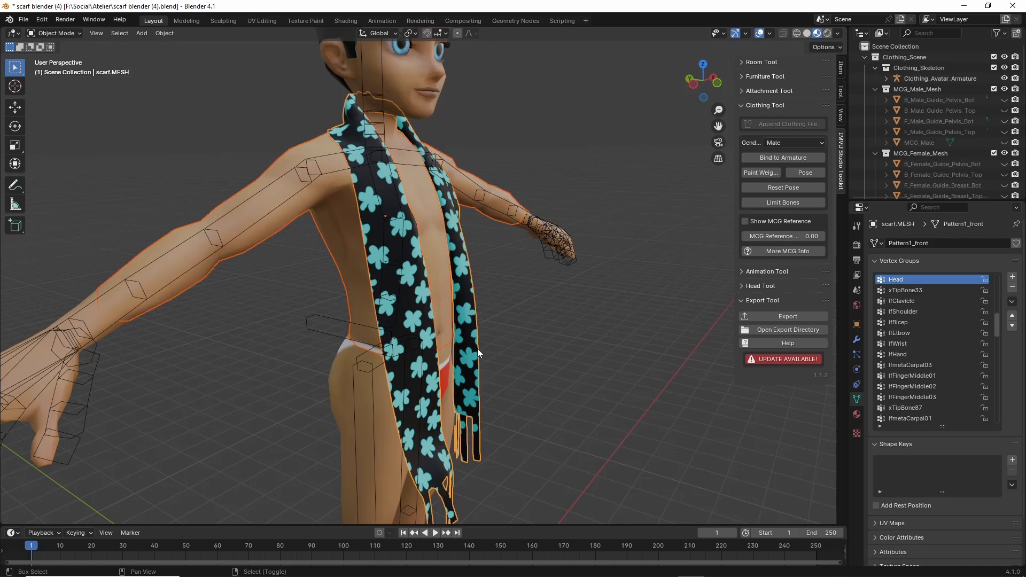
middle_click_drag(477, 348, 499, 351)
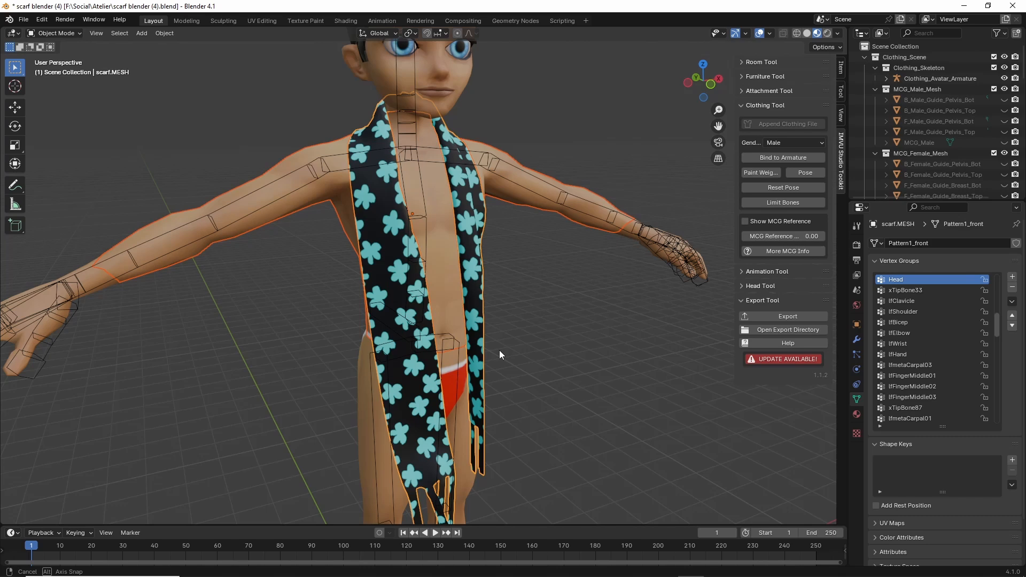
middle_click_drag(499, 350, 499, 351)
Step: Switch the scarf to Weight Paint mode and run Transfer Weights from the male upper body
left_click(66, 32)
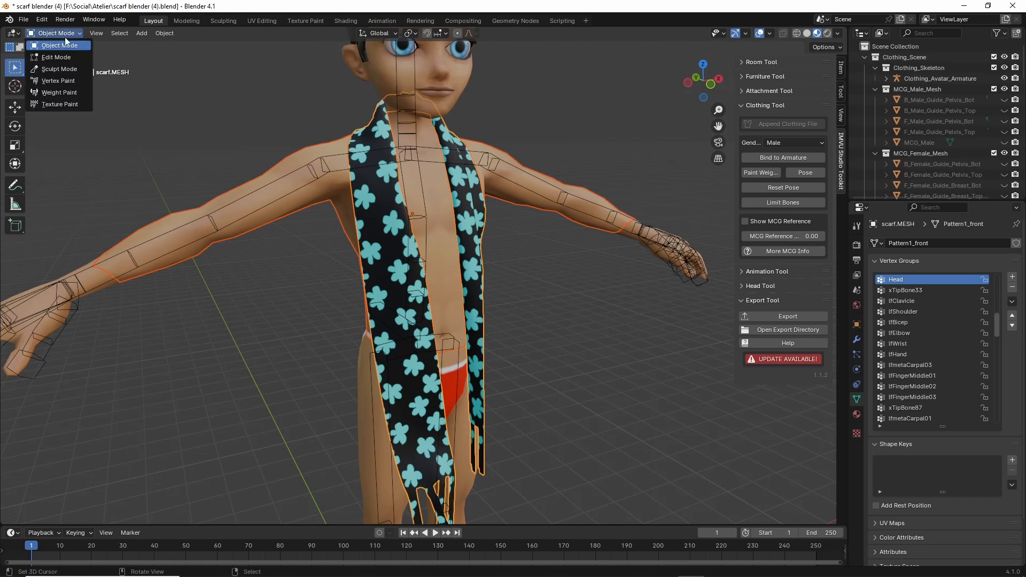
left_click(58, 91)
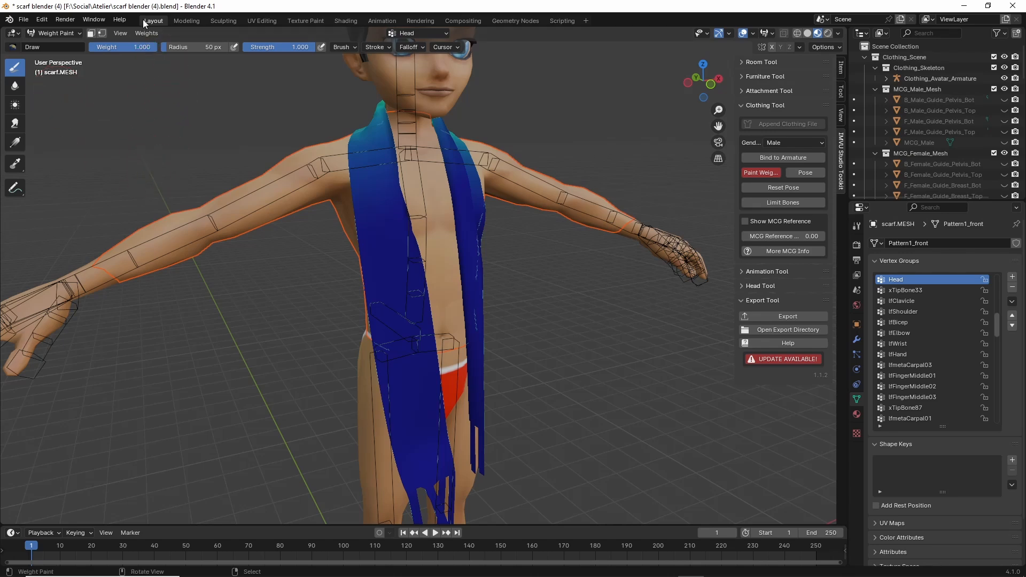
left_click(145, 34)
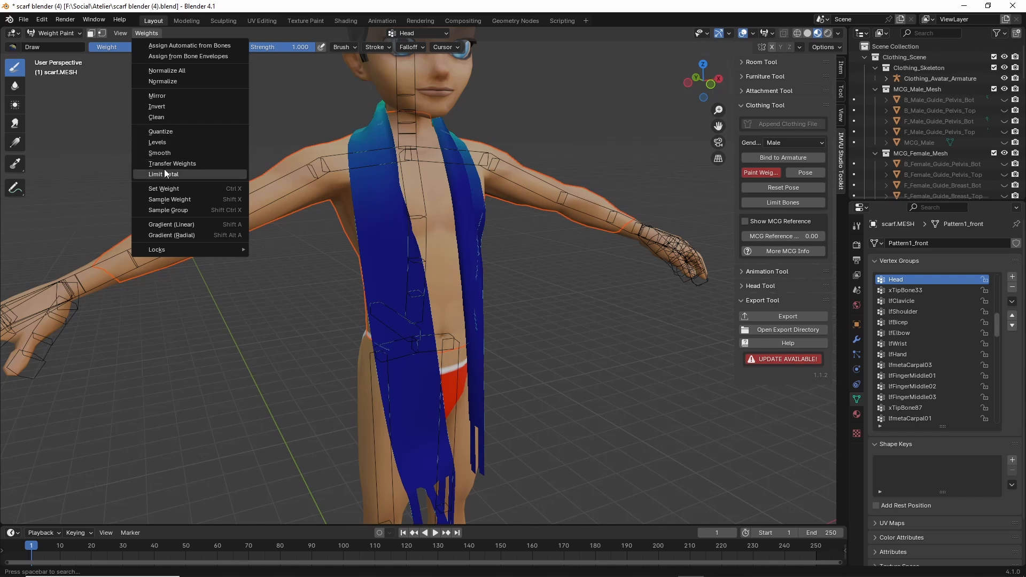
mouse_move(144, 173)
left_mouse_down()
mouse_move(208, 172)
mouse_move(153, 170)
left_mouse_up()
left_click(172, 163)
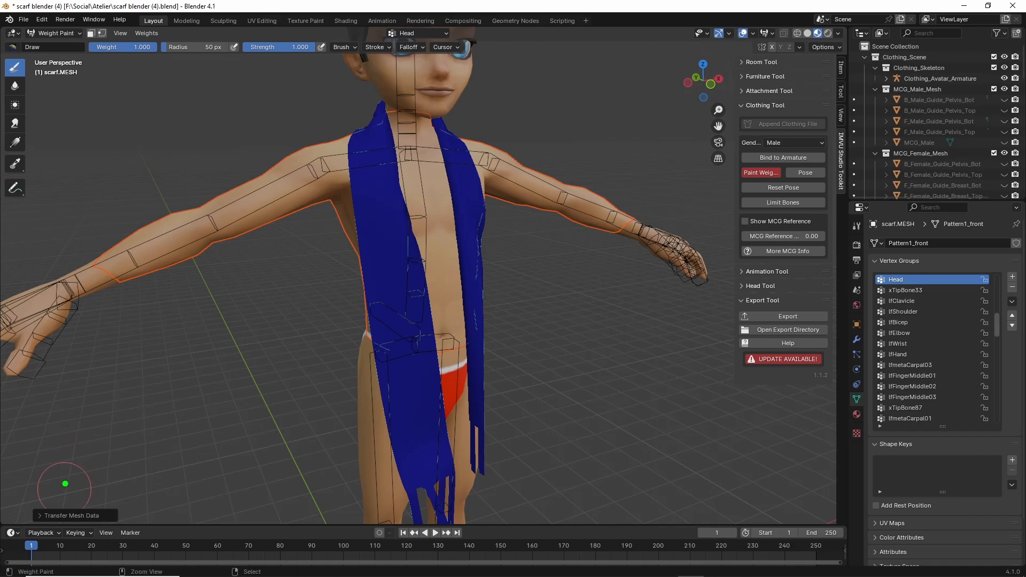
mouse_move(27, 485)
left_mouse_down()
mouse_move(157, 526)
mouse_move(1, 473)
left_mouse_up()
Step: Expand the Transfer Mesh Data options and choose Vertex Group(s) as data type with Nearest Vertex mapping
mouse_move(284, 300)
middle_mouse_down()
mouse_move(488, 314)
mouse_move(299, 308)
middle_mouse_up()
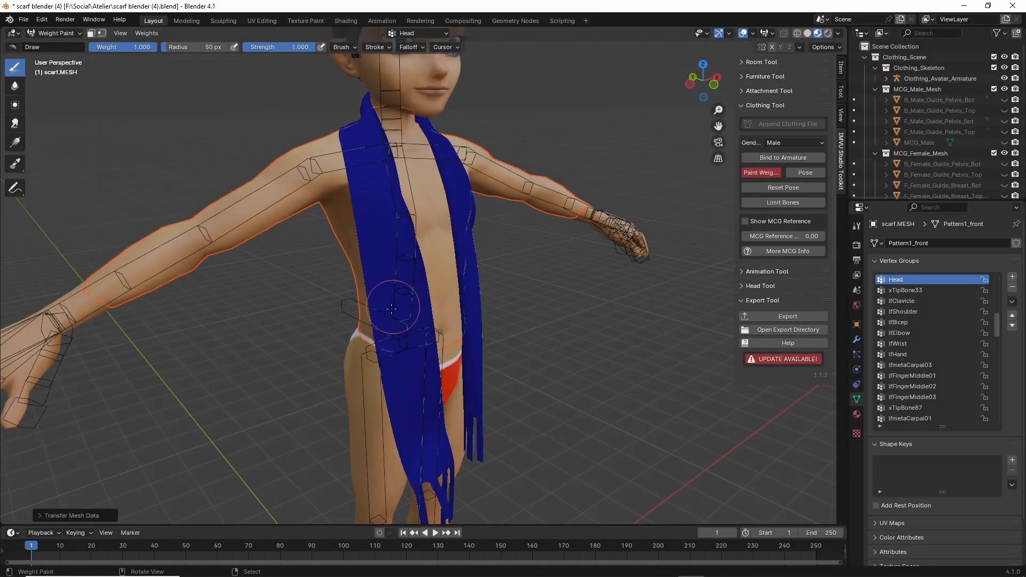
left_click(40, 515)
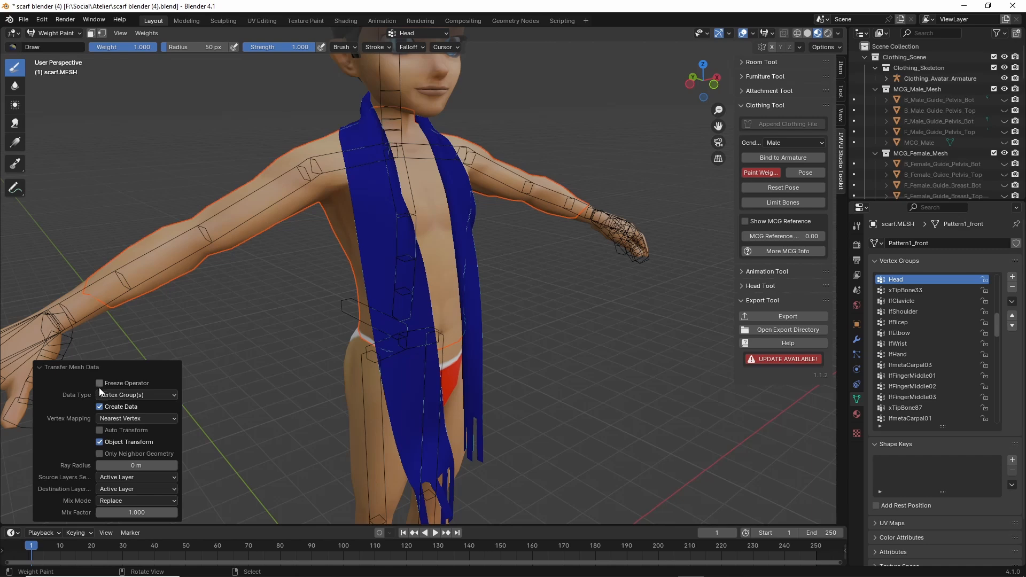
left_click(112, 396)
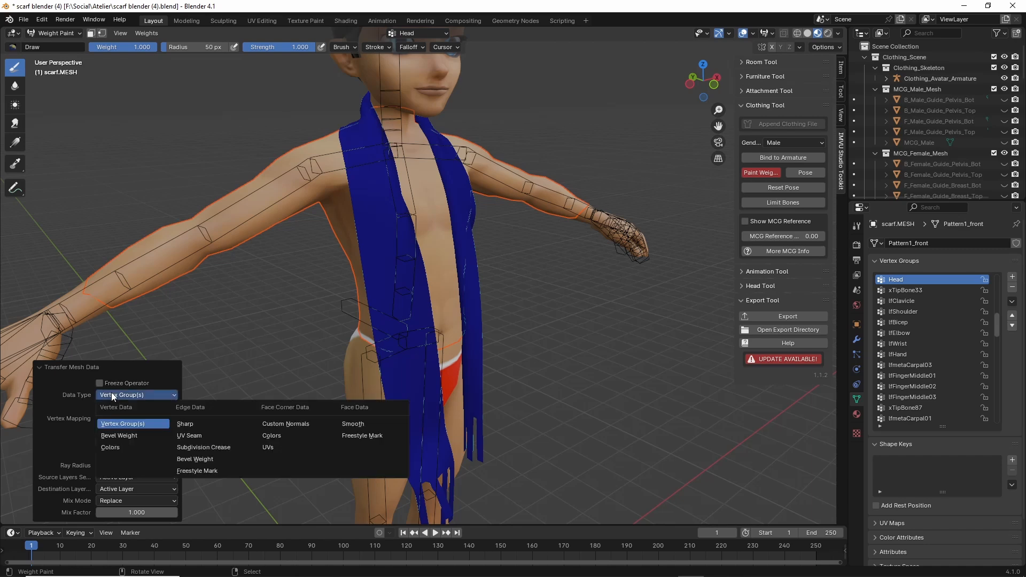
left_click(114, 423)
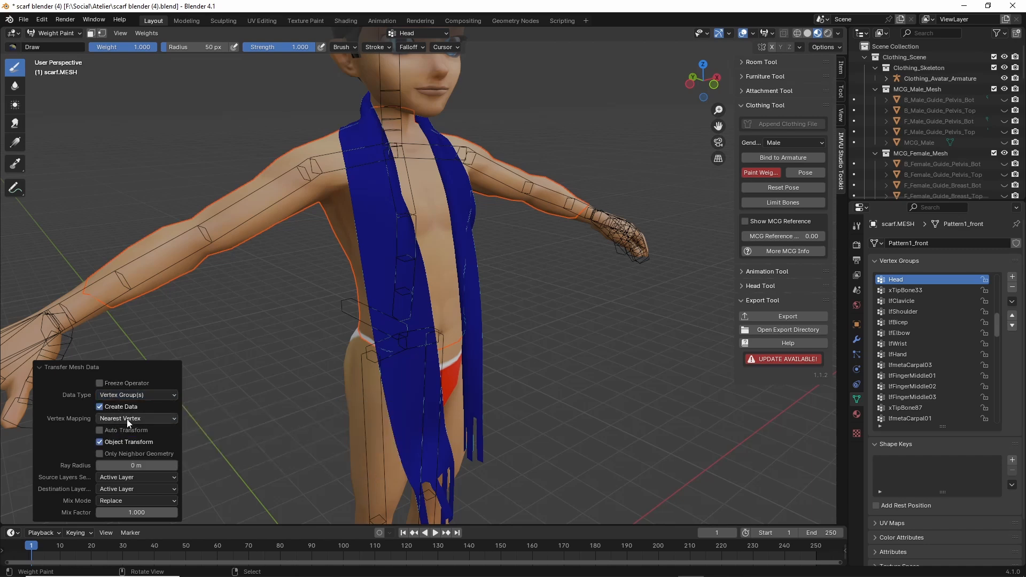
left_click(126, 418)
left_click(120, 440)
Step: Examine the scarf's transferred weights in the left-arm vertex groups, from lfClavicle down to lfHand
middle_click_drag(344, 328, 324, 328)
left_click(903, 301)
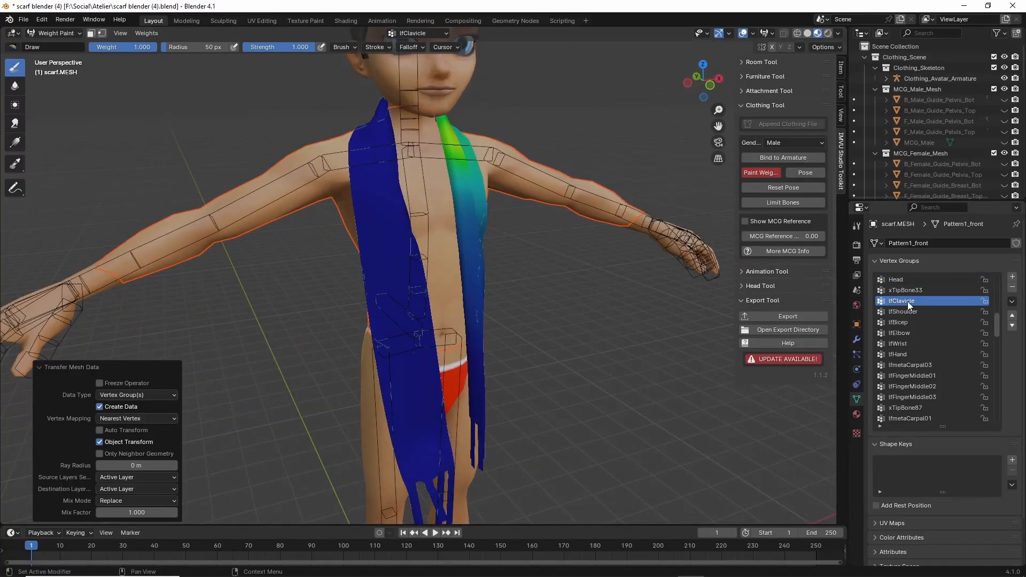
left_click(903, 312)
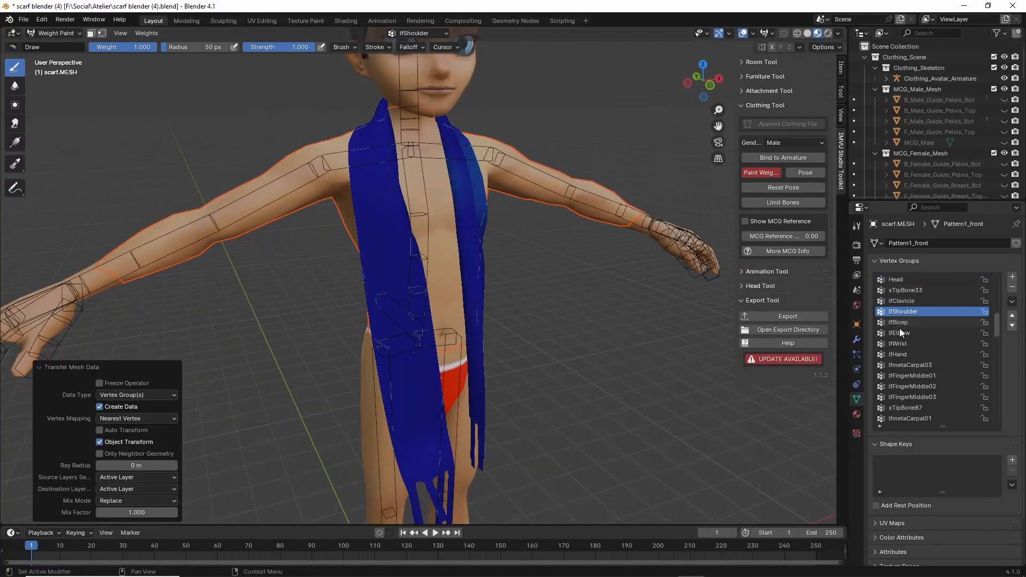
left_click(900, 323)
left_click(899, 333)
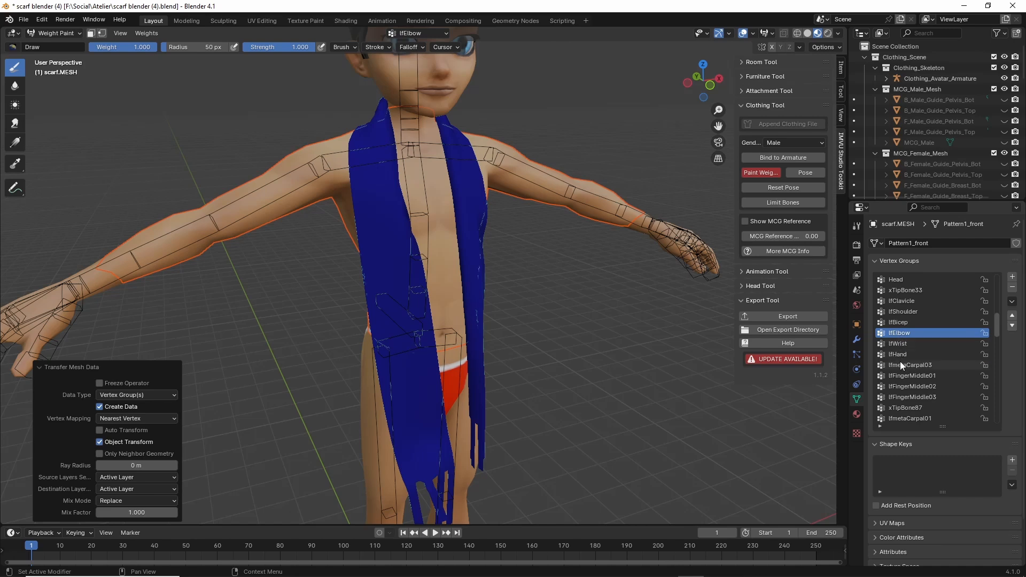
left_click(898, 343)
left_click(902, 354)
middle_click_drag(534, 344, 547, 246)
left_click_drag(556, 211, 527, 323)
left_click_drag(523, 281, 473, 286)
mouse_move(500, 273)
left_mouse_down()
mouse_move(471, 290)
mouse_move(499, 301)
left_mouse_up()
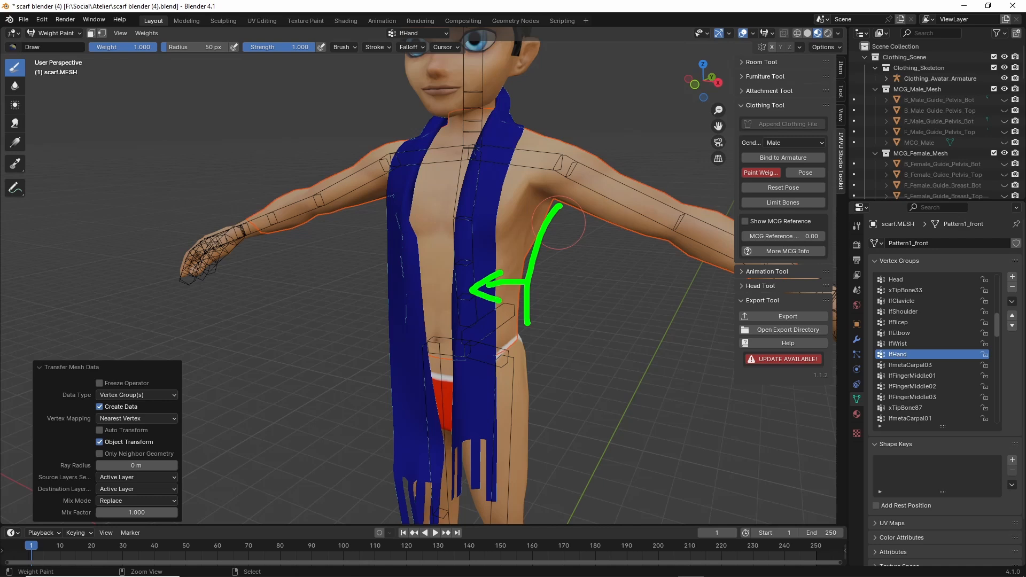
key("Escape")
Step: Examine the scarf's transferred weights in the right-arm vertex groups, from rtShoulder down to rtWrist
scroll(945, 407, "down", 8)
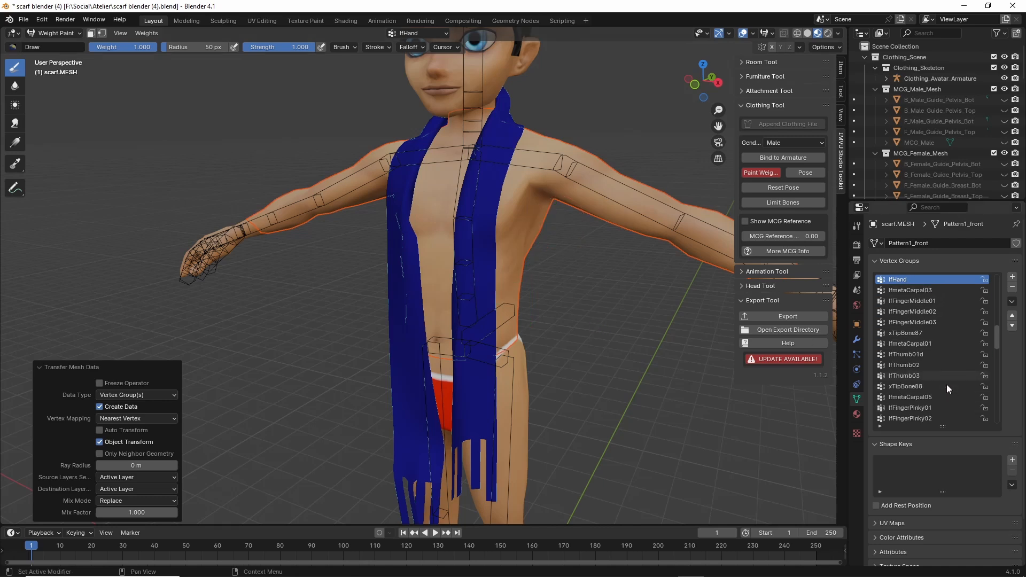
scroll(942, 390, "down", 5)
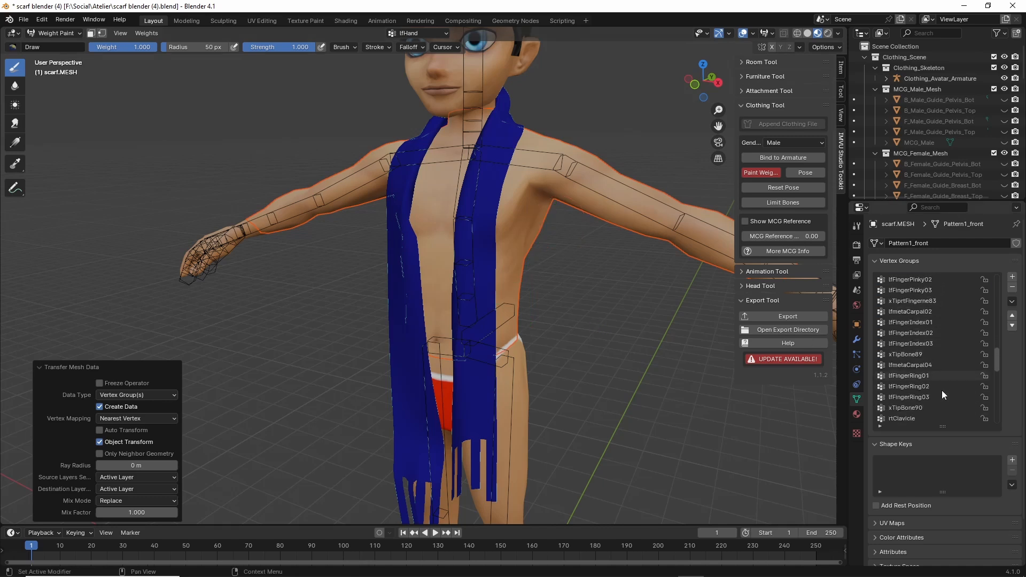
left_click(907, 376)
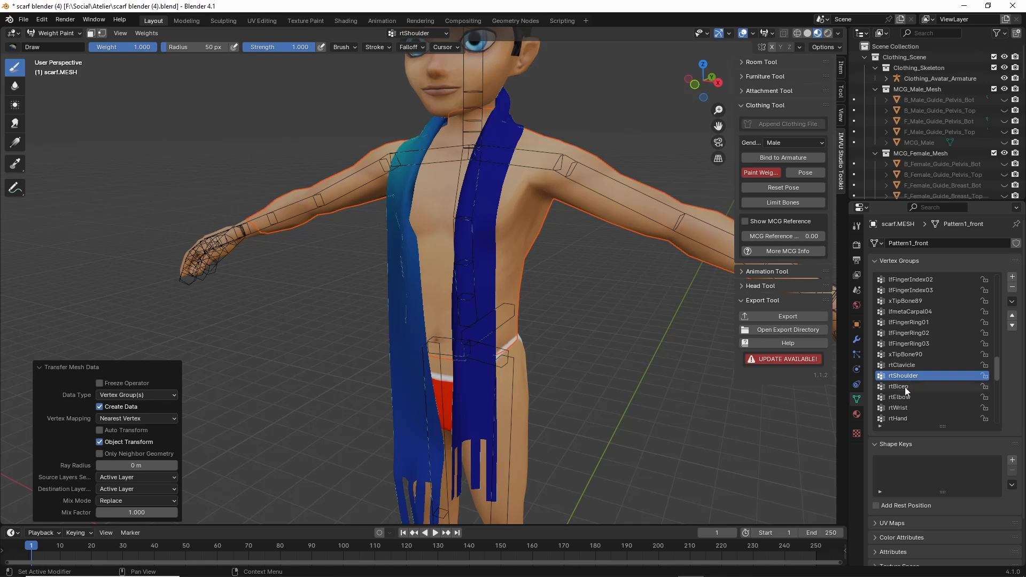
left_click(904, 389)
middle_click_drag(475, 387, 542, 391)
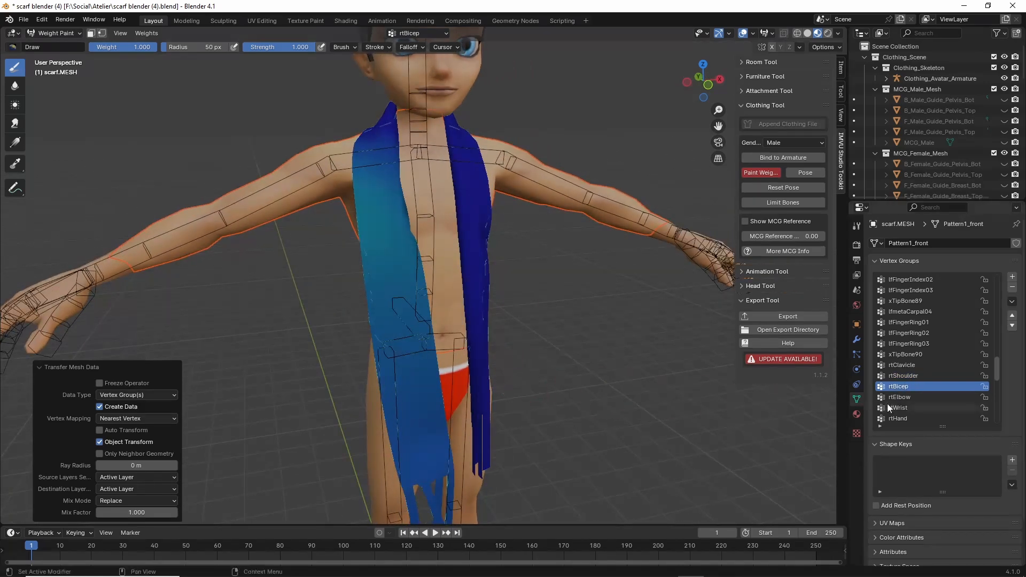
left_click(903, 398)
left_click(900, 408)
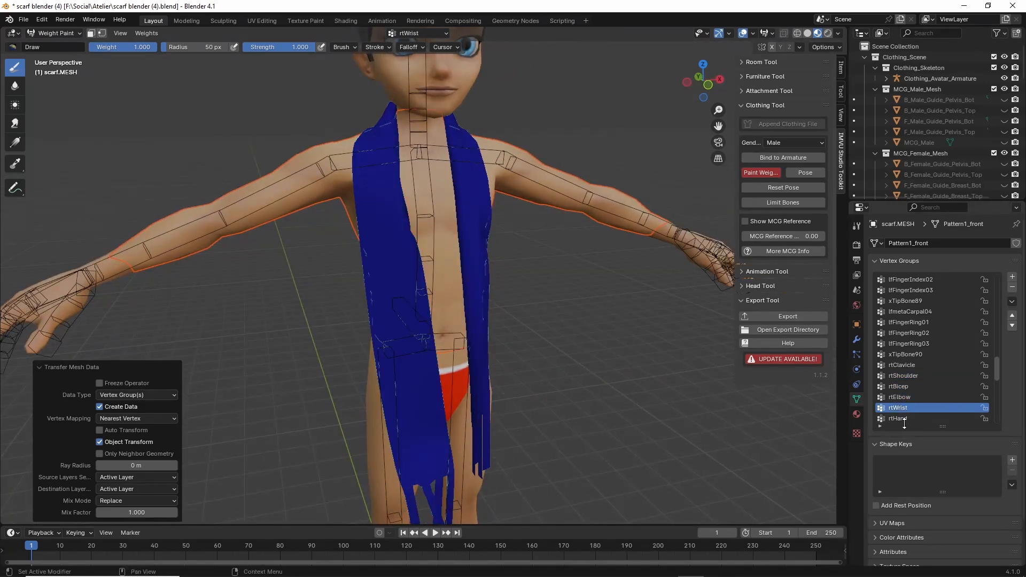
Step: Examine the scarf's weights in the vertex groups Spine01 through Spine04 and Neck01 through Neck04
scroll(908, 371, "up", 10)
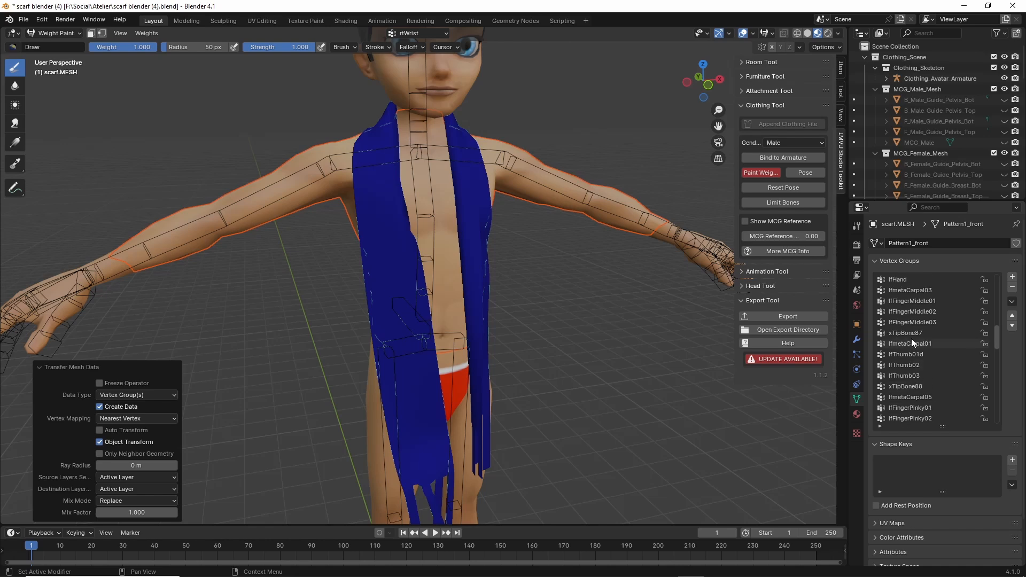
scroll(911, 336, "up", 10)
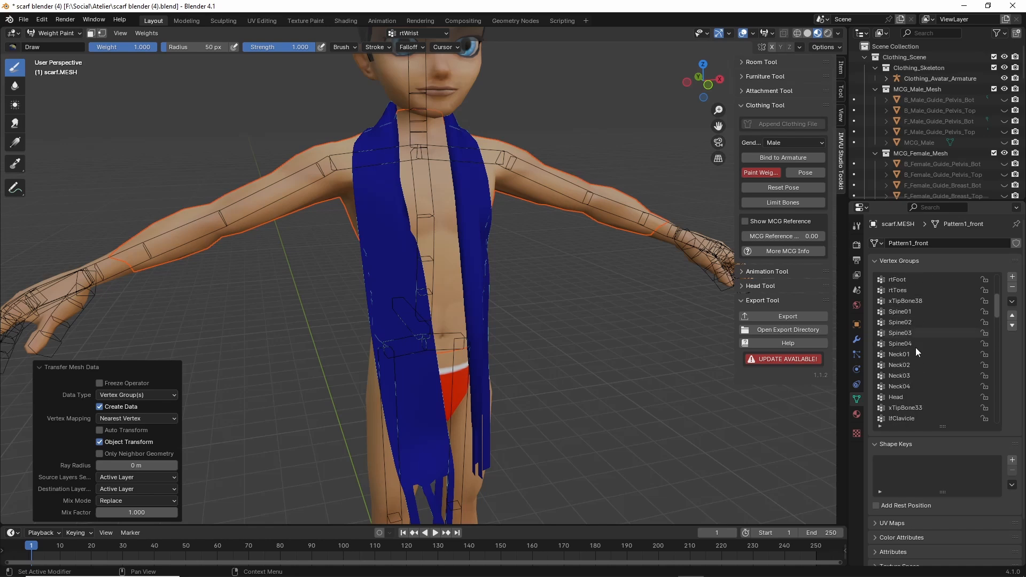
left_click(900, 312)
left_click(901, 323)
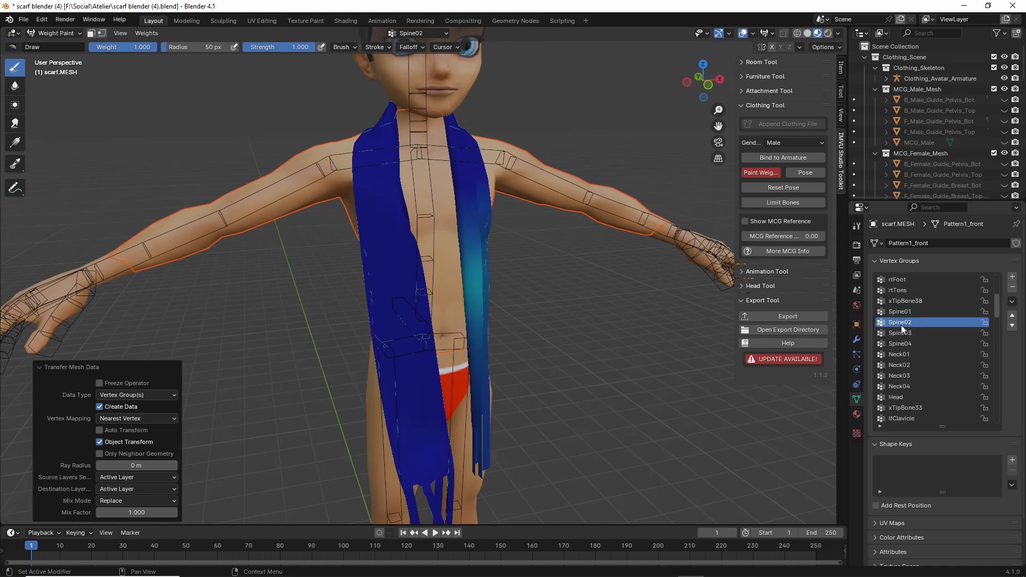
left_click(899, 333)
left_click(897, 344)
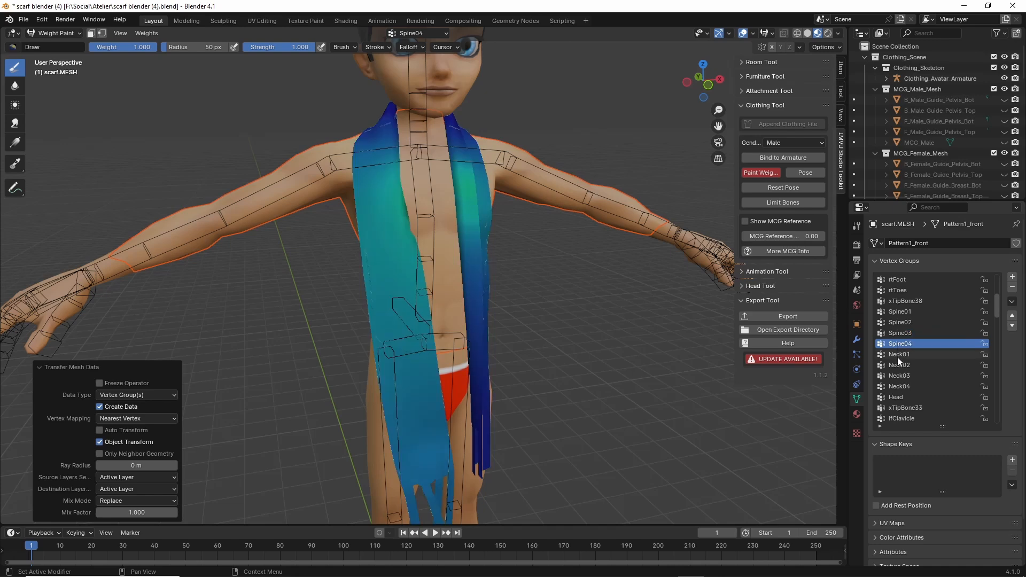
left_click(897, 355)
left_click(897, 367)
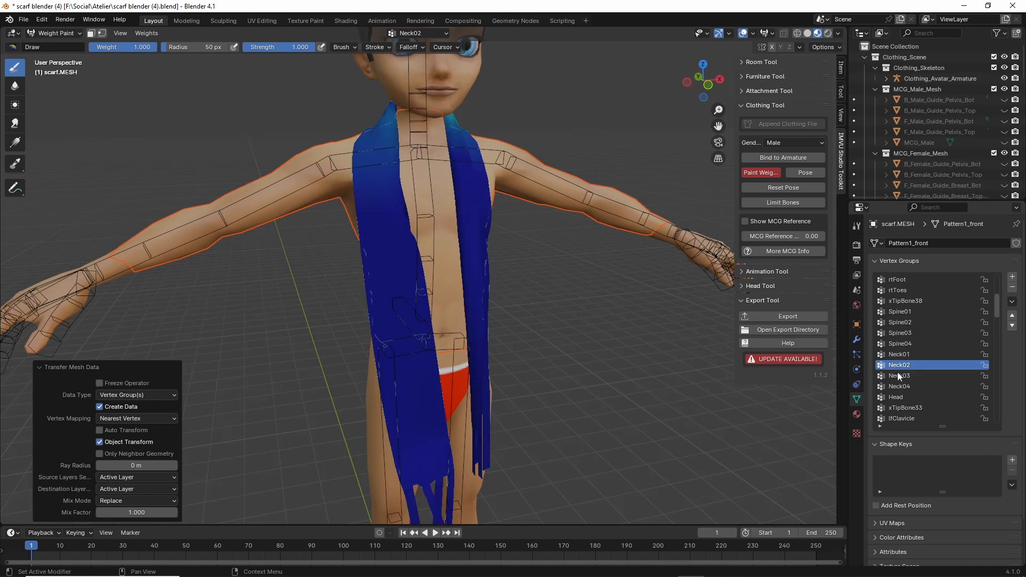
left_click(896, 376)
left_click(897, 386)
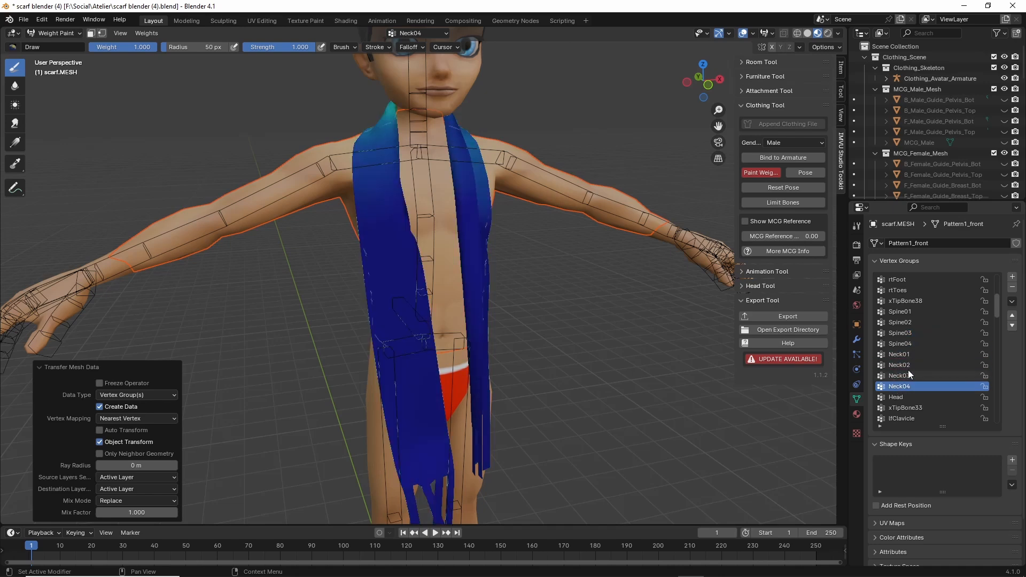
Step: Return the scarf to Object Mode and switch the viewport to solid shading
scroll(903, 369, "up", 5)
scroll(897, 346, "up", 3)
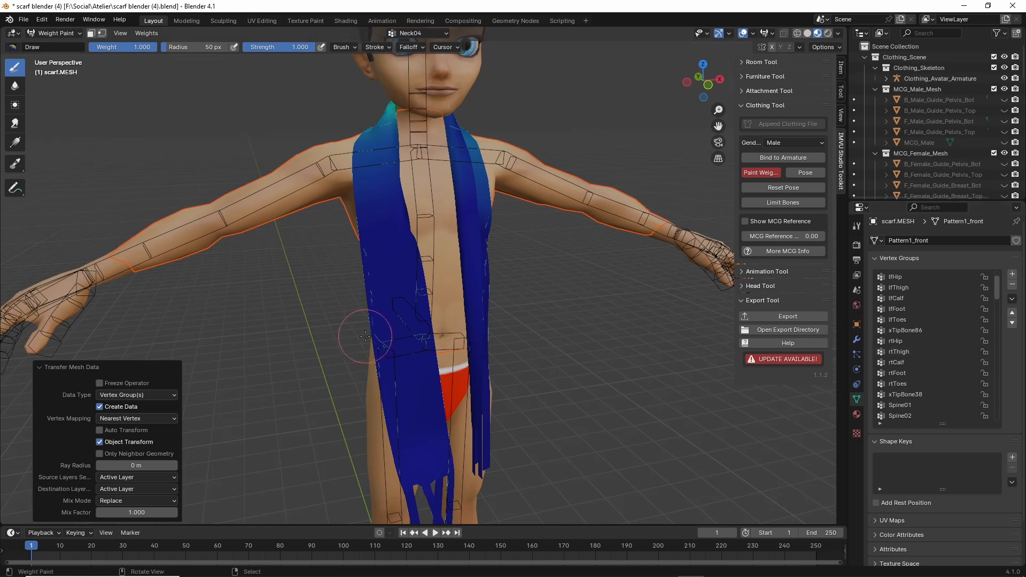
middle_click_drag(417, 328, 509, 330)
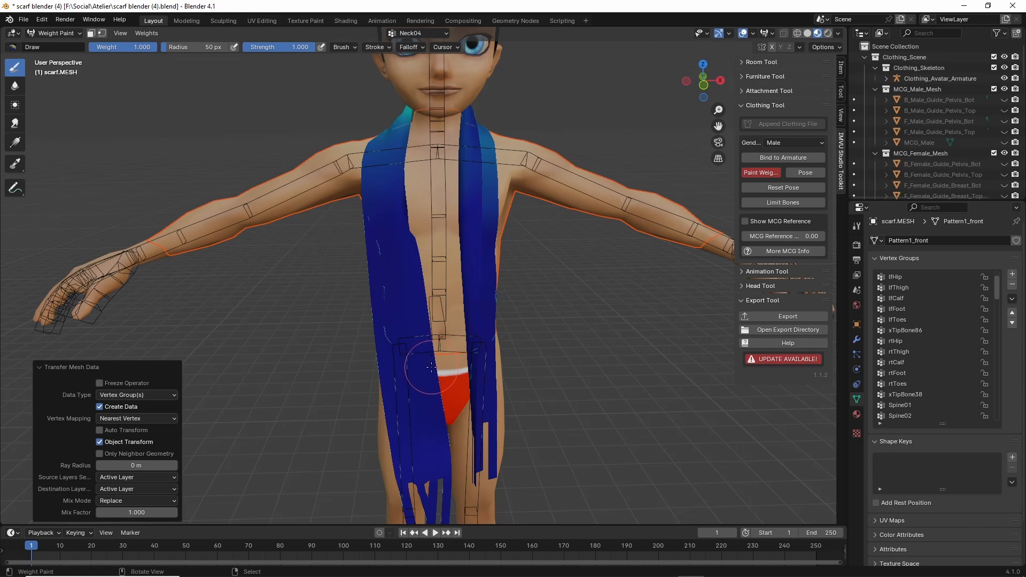
left_click(53, 33)
left_click(54, 47)
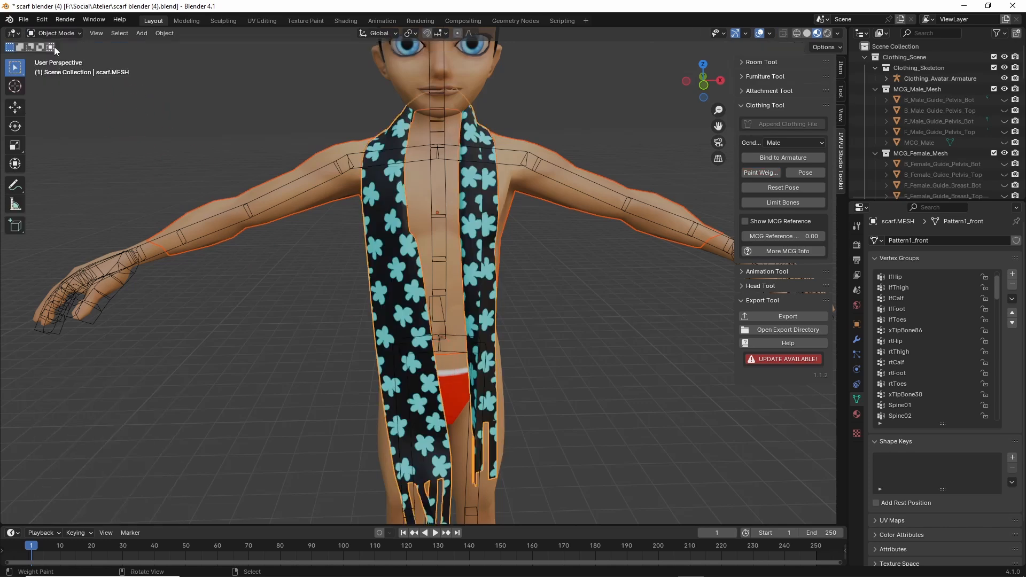
scroll(297, 265, "up", 1)
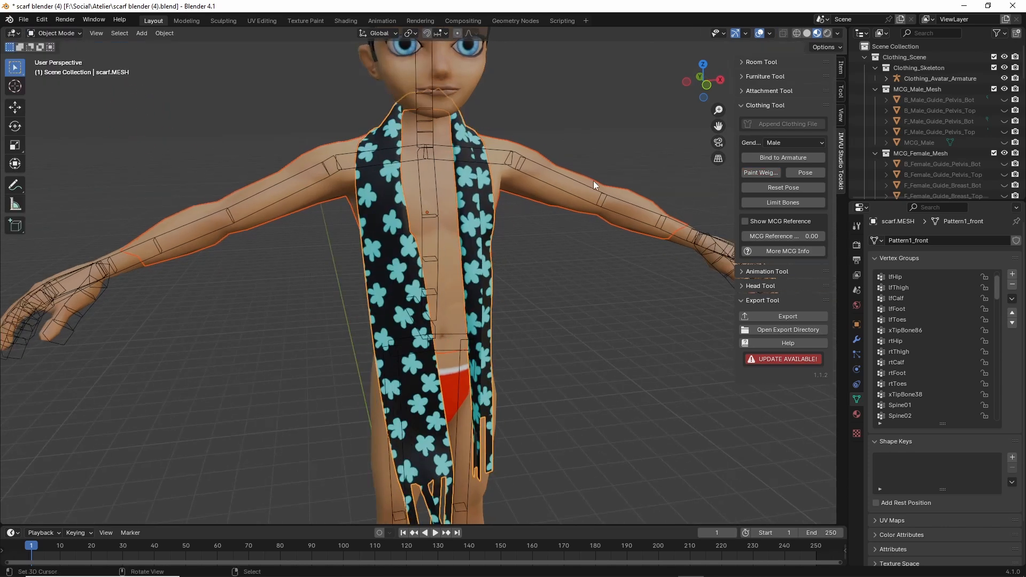
left_click(807, 34)
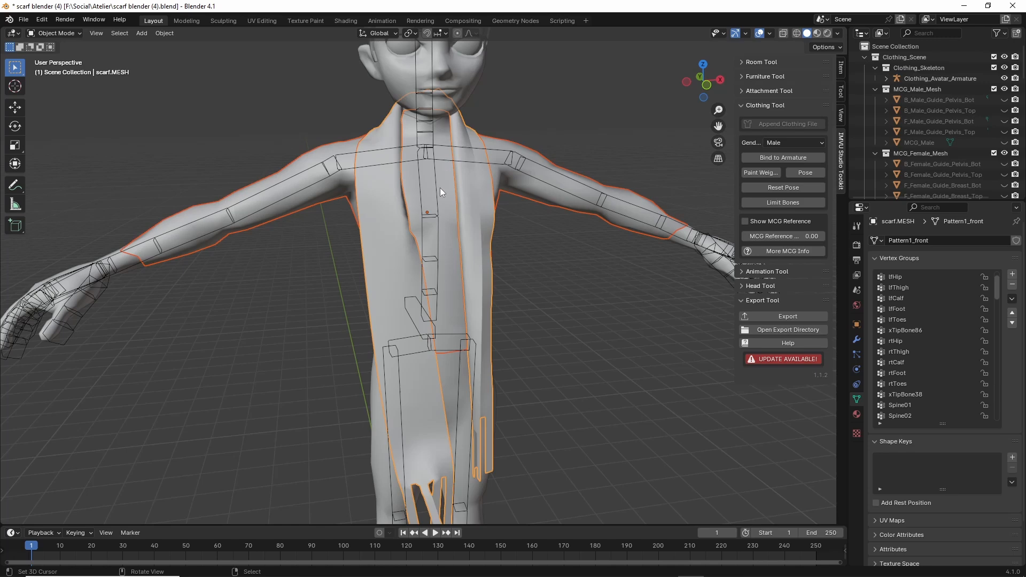
Step: Select Clothing_Male_UpperBody and enable Wireframe in its object viewport display settings
left_click(322, 146)
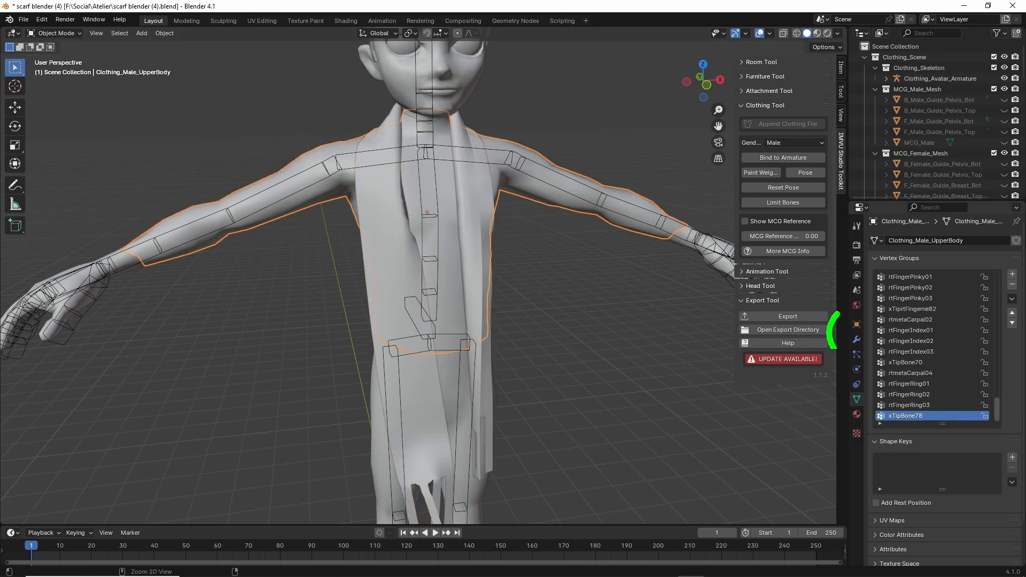
left_click(856, 324)
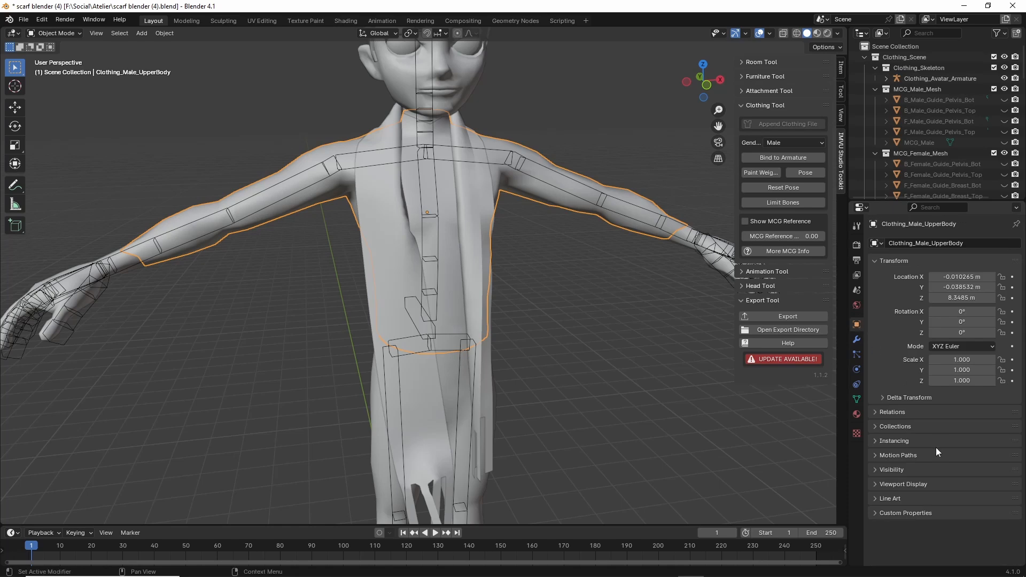
left_click(874, 484)
scroll(919, 491, "down", 3)
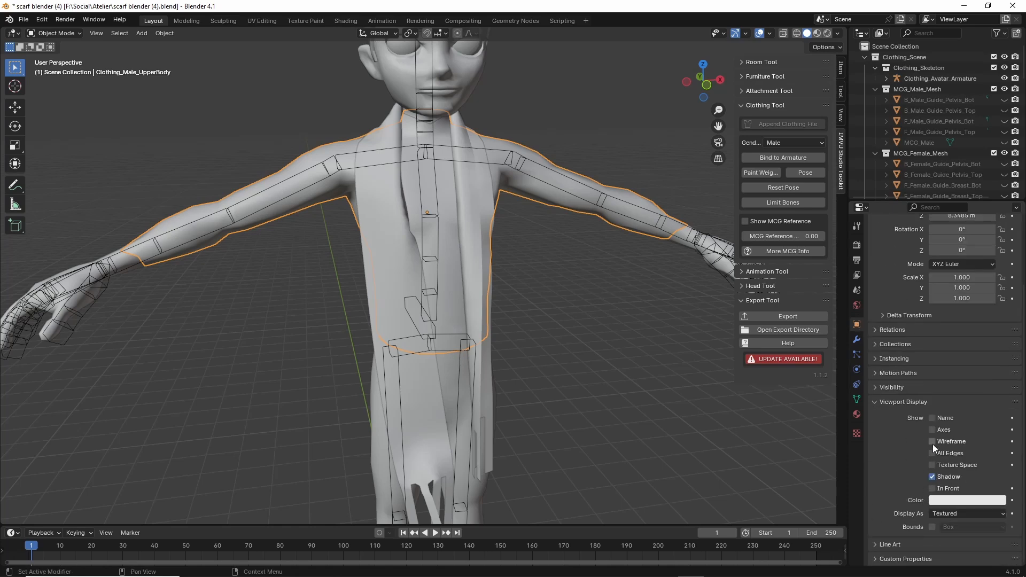
left_click(932, 442)
scroll(538, 321, "up", 5)
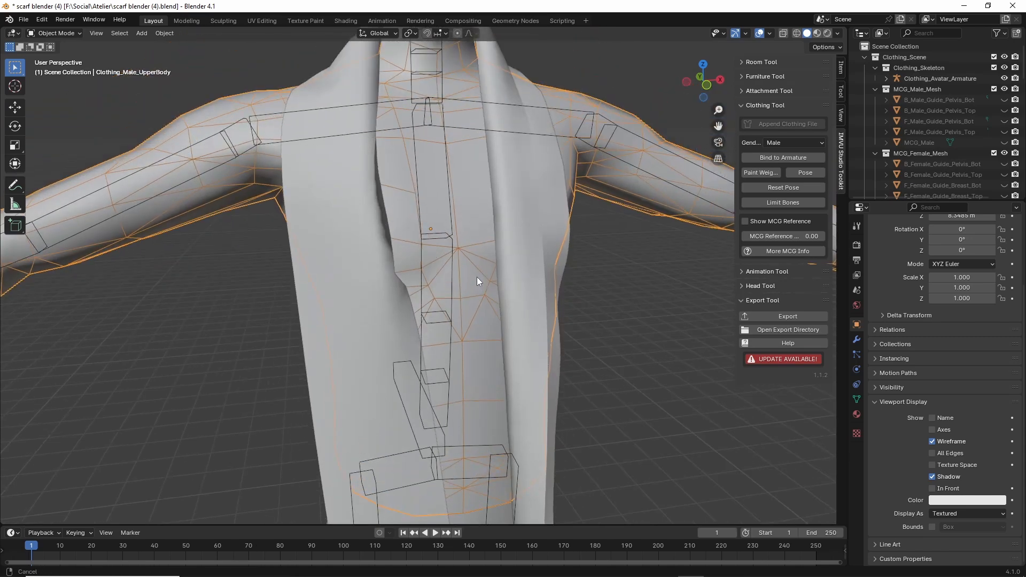
Step: Select scarf.MESH and enable Wireframe in its viewport display settings as well
left_click(307, 277)
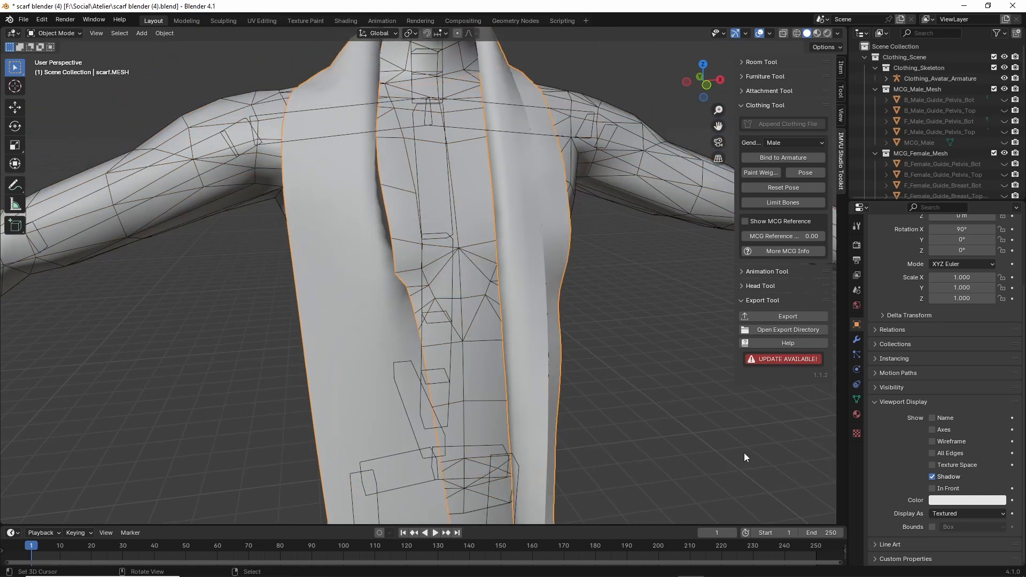
left_click(932, 441)
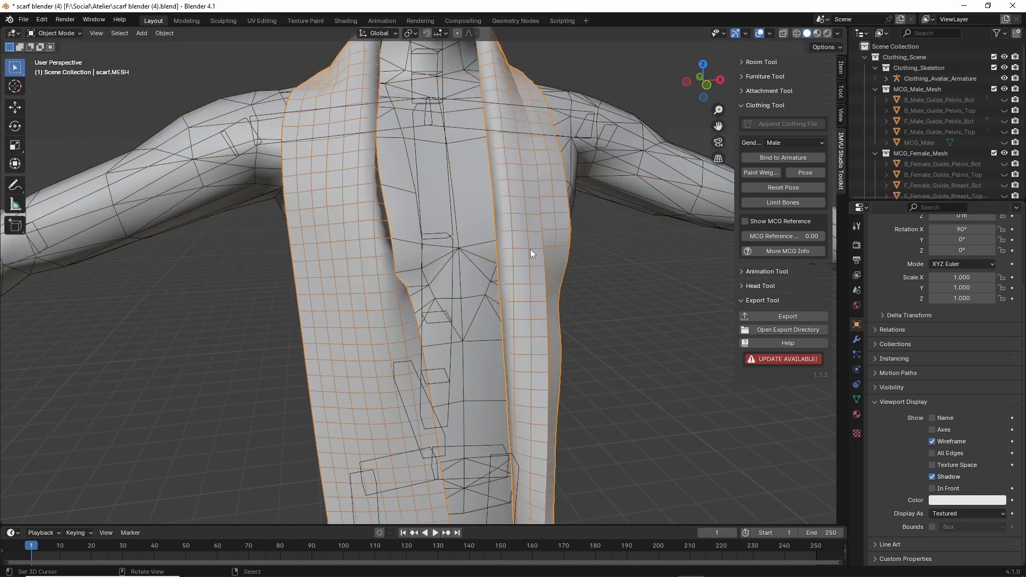
scroll(492, 249, "down", 2)
scroll(492, 249, "down", 2)
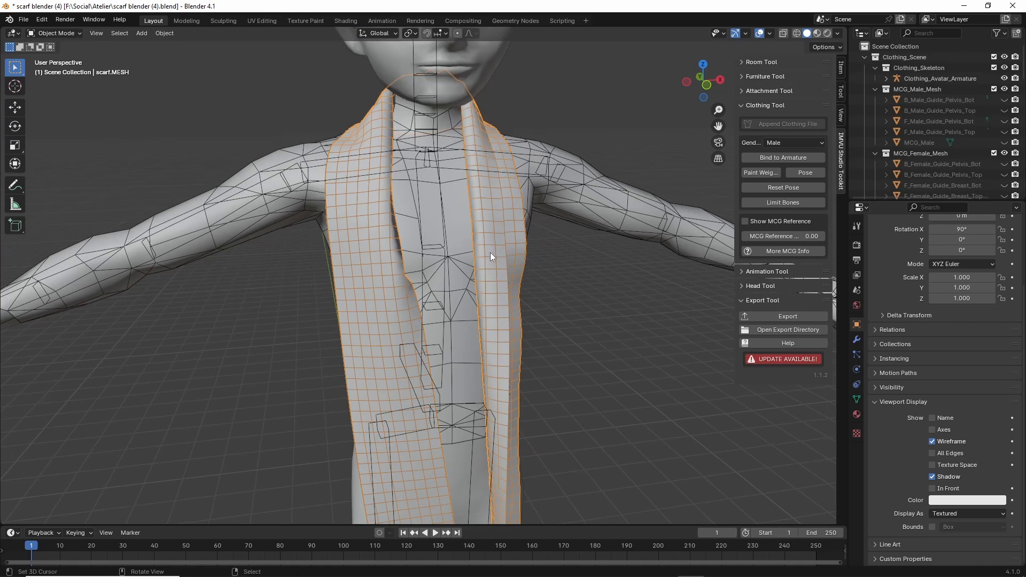
mouse_move(411, 232)
middle_mouse_down()
mouse_move(444, 247)
mouse_move(424, 240)
middle_mouse_up()
mouse_move(390, 218)
left_mouse_down()
mouse_move(417, 213)
mouse_move(424, 253)
mouse_move(386, 251)
left_mouse_up()
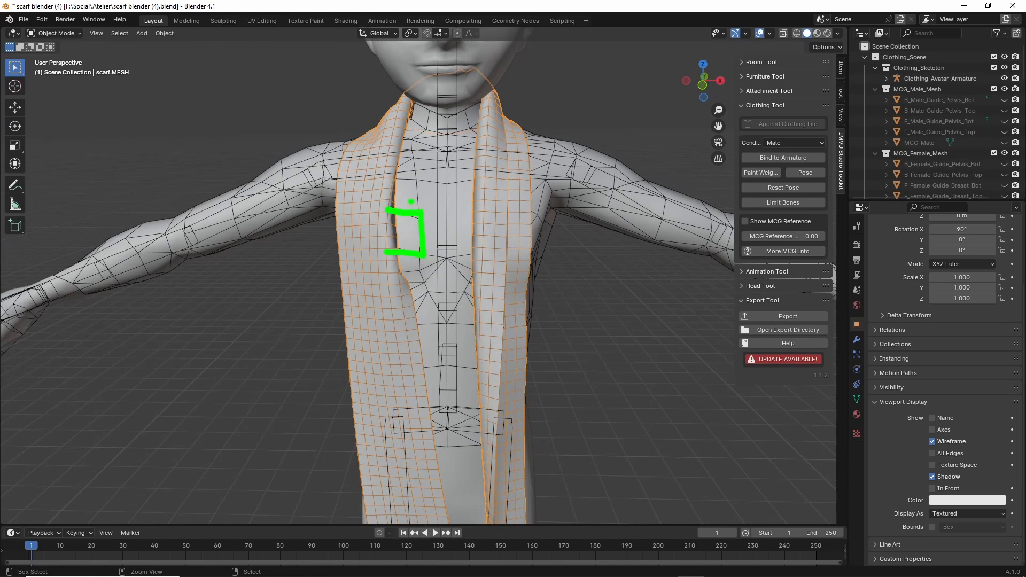
mouse_move(385, 212)
left_mouse_down()
mouse_move(326, 213)
mouse_move(386, 252)
left_mouse_up()
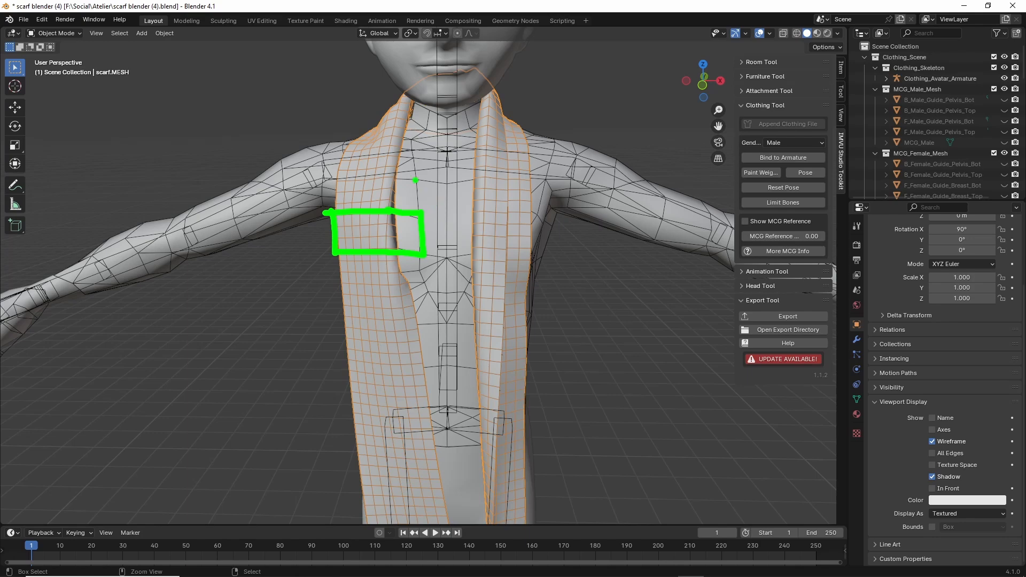
mouse_move(404, 185)
left_mouse_down()
mouse_move(410, 171)
mouse_move(402, 182)
left_mouse_up()
key("Escape")
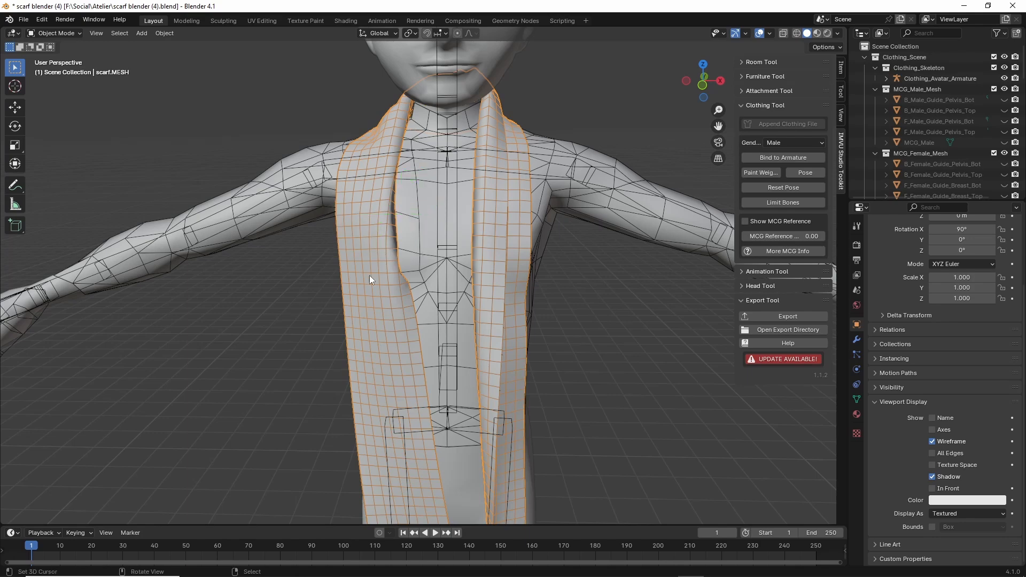
scroll(366, 279, "up", 3)
mouse_move(400, 281)
middle_mouse_down("shift")
mouse_move(394, 319)
mouse_move(419, 326)
mouse_move(390, 327)
middle_mouse_up("shift")
scroll(370, 296, "up", 1)
mouse_move(368, 283)
middle_mouse_down("shift")
mouse_move(364, 264)
mouse_move(374, 270)
middle_mouse_up("shift")
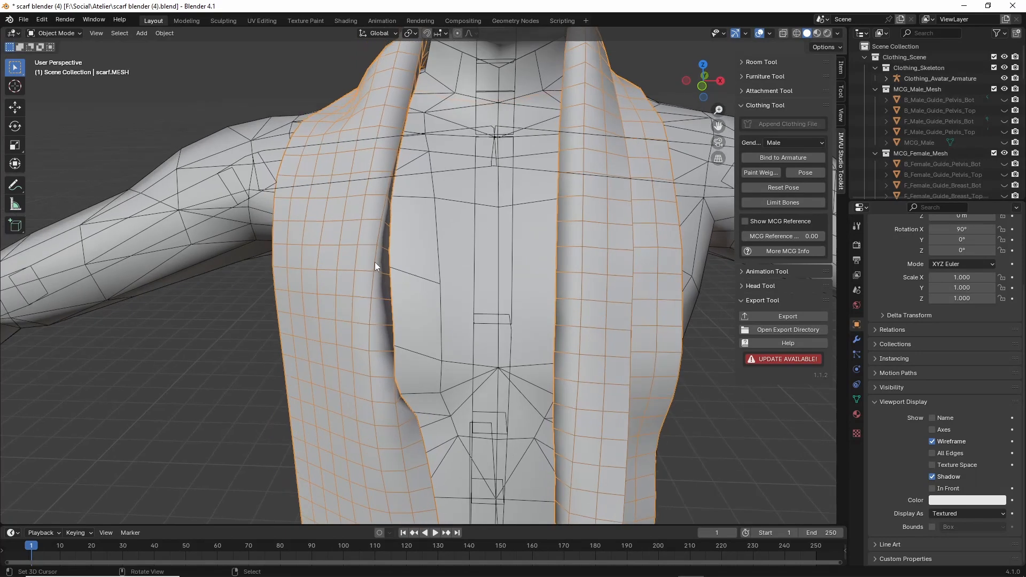
mouse_move(369, 261)
left_mouse_down()
mouse_move(381, 354)
mouse_move(430, 361)
mouse_move(445, 280)
left_mouse_up()
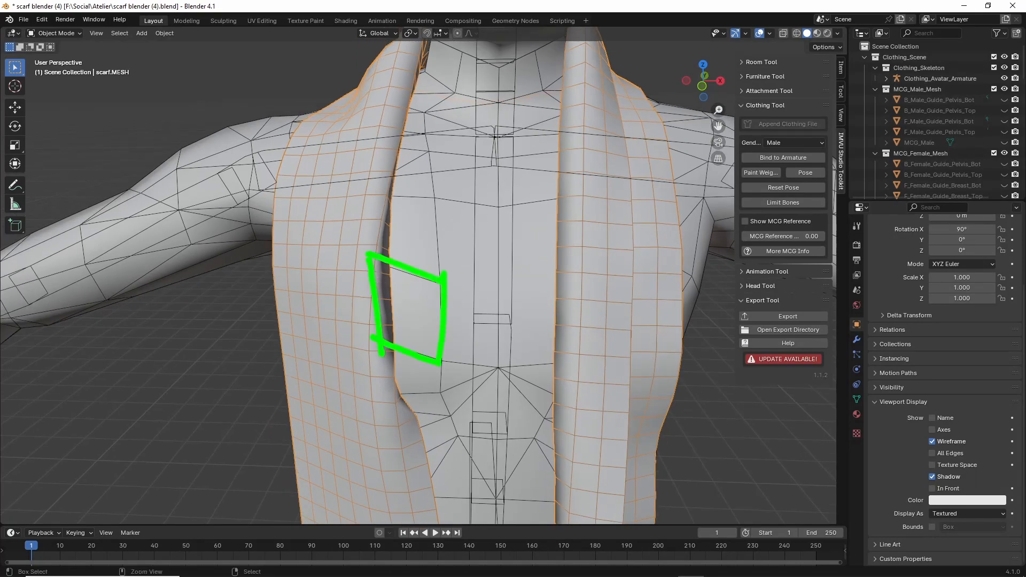
left_click_drag(367, 247, 369, 256)
mouse_move(382, 226)
left_mouse_down()
mouse_move(373, 217)
mouse_move(323, 238)
mouse_move(368, 294)
mouse_move(403, 237)
left_mouse_up()
mouse_move(345, 210)
left_mouse_down()
mouse_move(324, 218)
mouse_move(319, 253)
mouse_move(333, 286)
mouse_move(366, 301)
mouse_move(400, 255)
mouse_move(389, 219)
mouse_move(348, 211)
left_mouse_up()
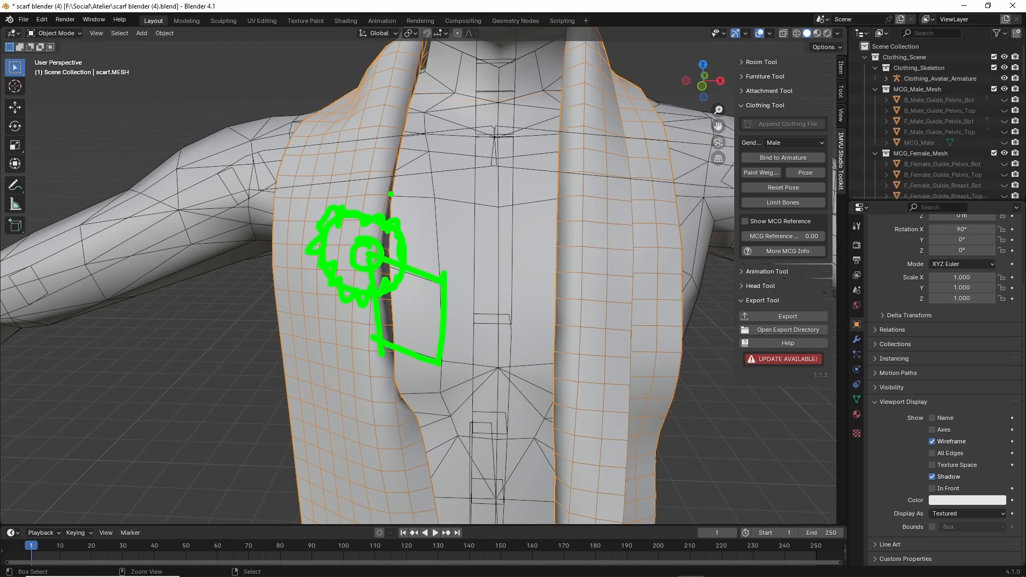
mouse_move(390, 194)
left_mouse_down()
mouse_move(348, 194)
mouse_move(430, 152)
mouse_move(435, 196)
mouse_move(345, 200)
left_mouse_up()
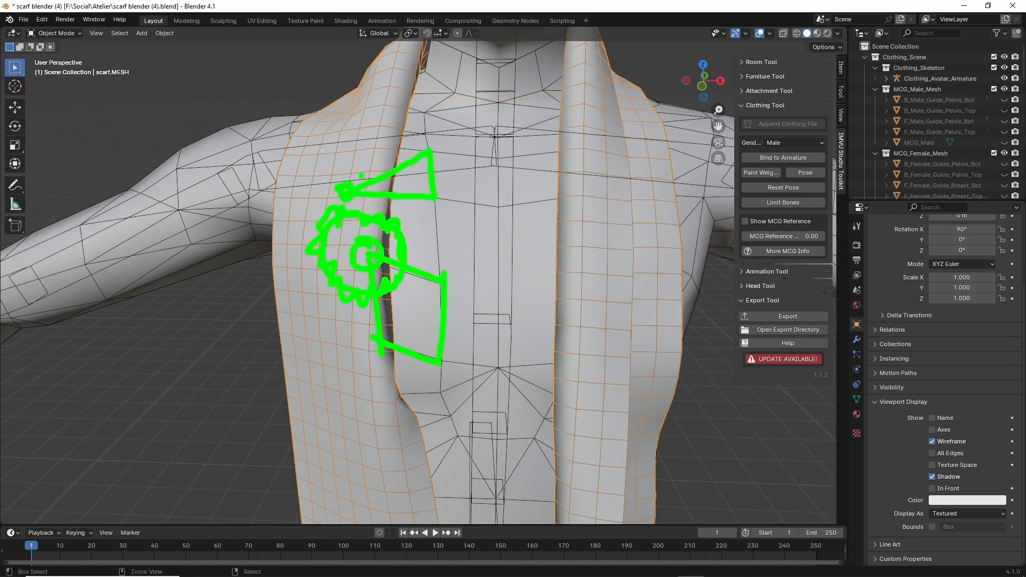
mouse_move(350, 157)
left_mouse_down()
mouse_move(315, 217)
mouse_move(337, 153)
left_mouse_up()
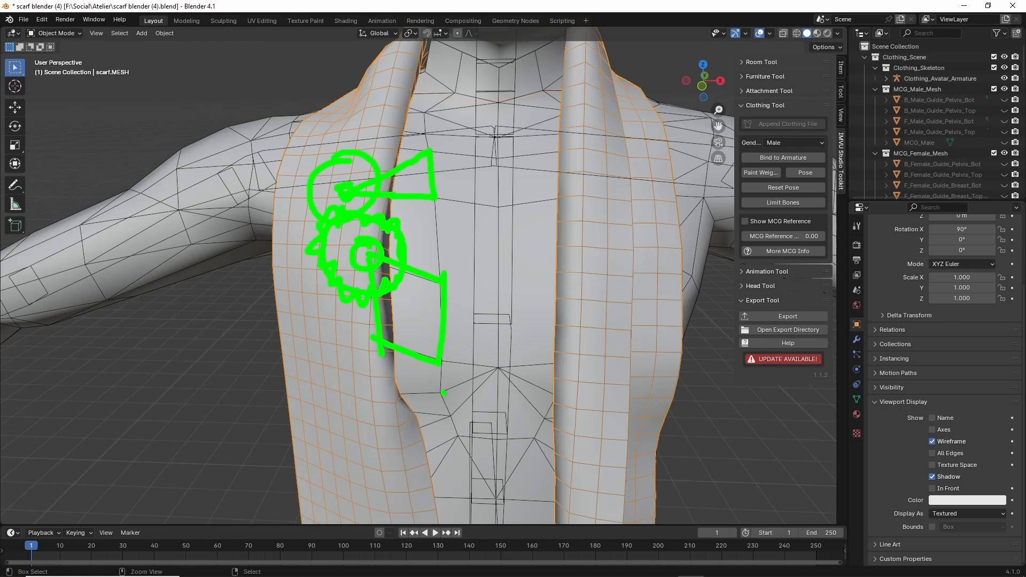
mouse_move(443, 393)
left_mouse_down()
mouse_move(371, 391)
mouse_move(362, 349)
mouse_move(438, 356)
mouse_move(444, 391)
left_mouse_up()
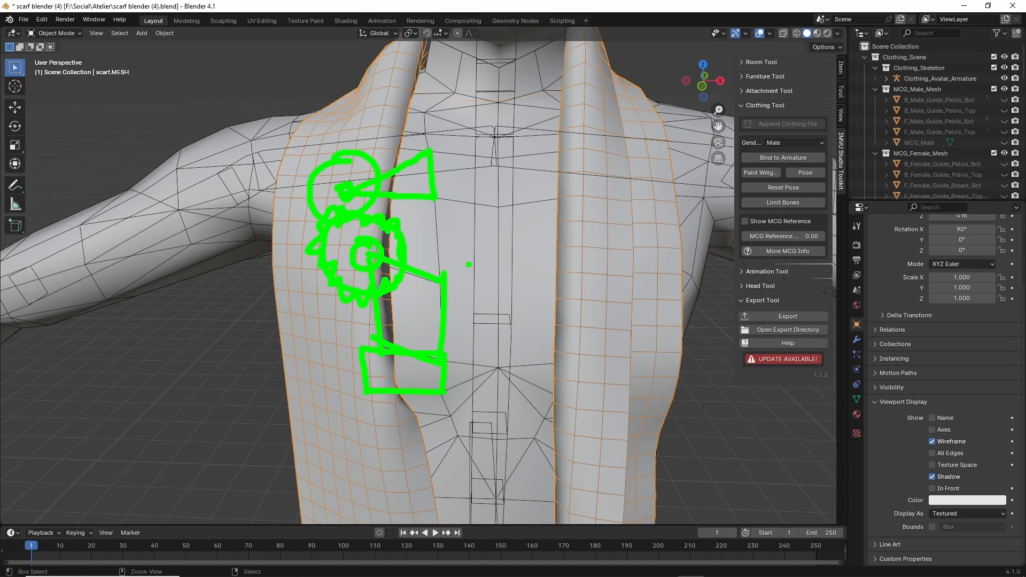
key("Escape")
scroll(387, 353, "down", 4)
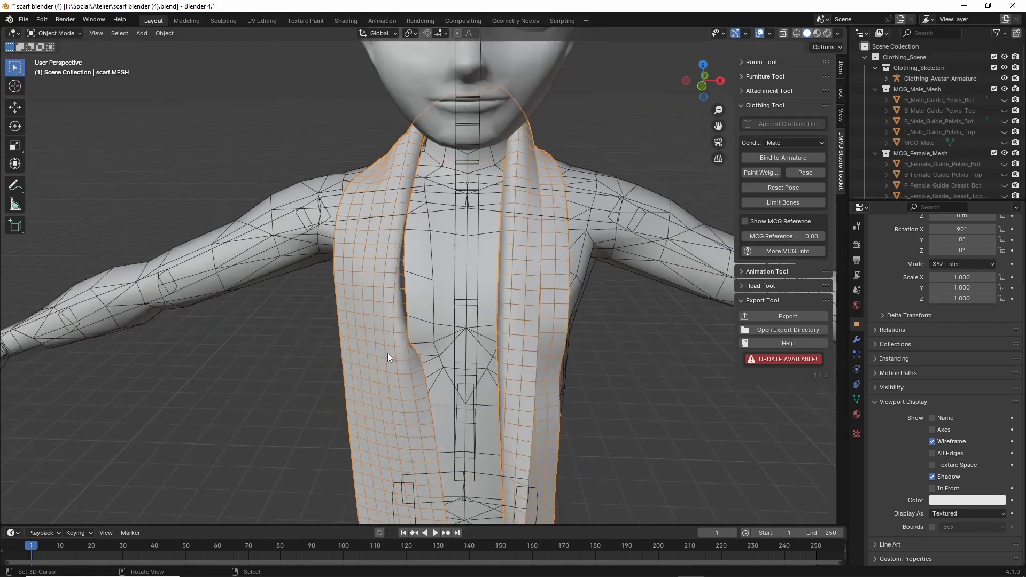
mouse_move(449, 394)
middle_mouse_down("shift")
mouse_move(431, 374)
mouse_move(364, 344)
mouse_move(403, 338)
mouse_move(357, 329)
mouse_move(421, 309)
mouse_move(494, 347)
mouse_move(379, 335)
middle_mouse_up("shift")
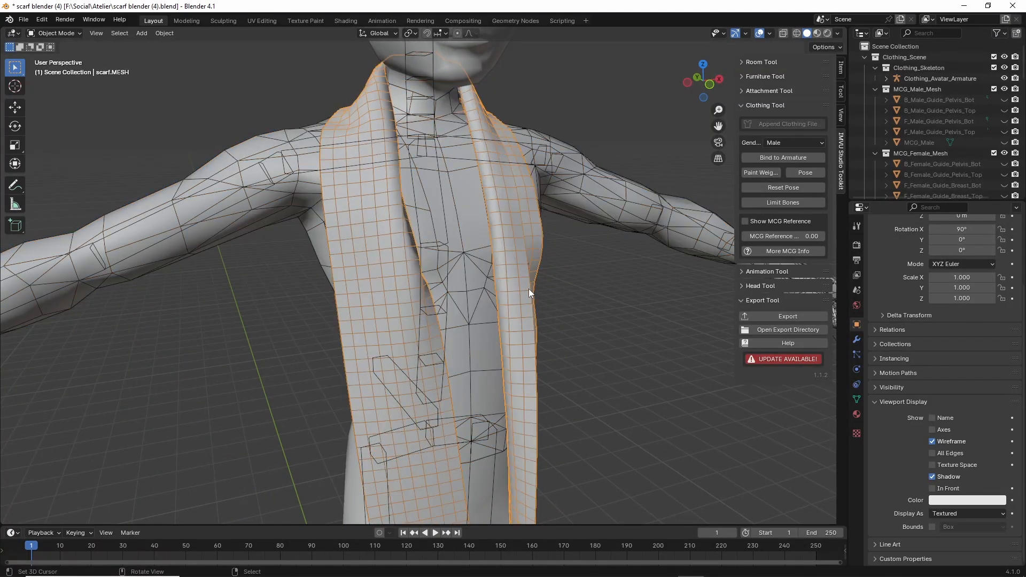
key("ctrl+2")
mouse_move(755, 159)
left_mouse_down()
mouse_move(797, 174)
mouse_move(746, 159)
left_mouse_up()
key("Escape")
Step: Switch scarf.MESH to weight painting and go through its weights on the front in the groups Neck04 down to Neck01
left_click(762, 172)
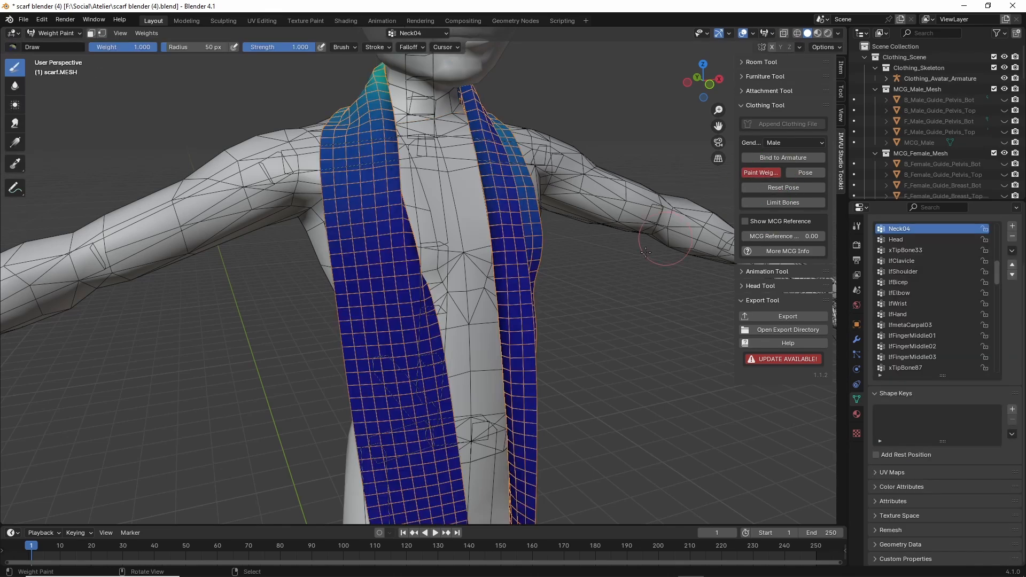
middle_click_drag(570, 291, 577, 289)
scroll(928, 271, "up", 3)
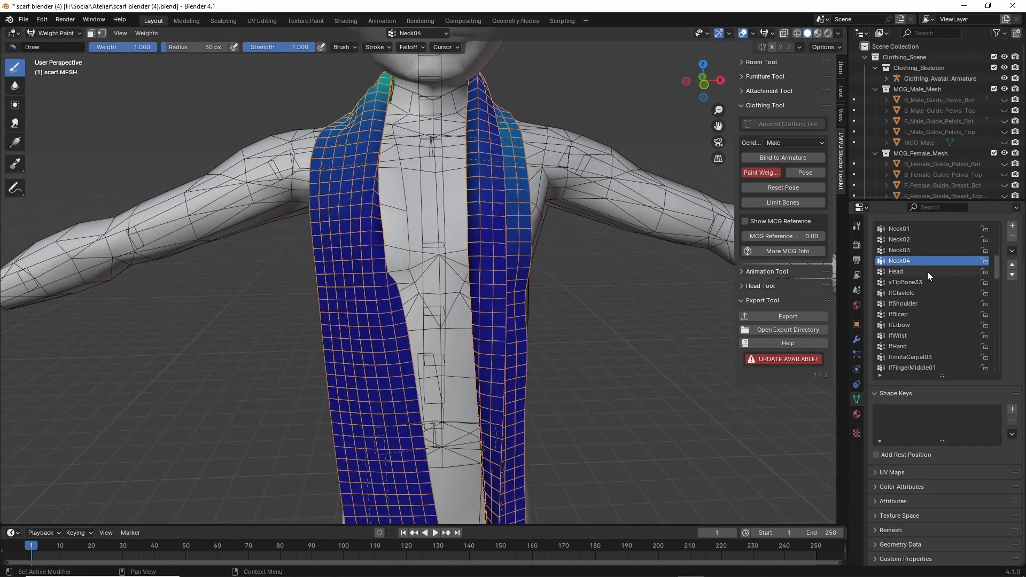
left_click(906, 250)
left_click(902, 239)
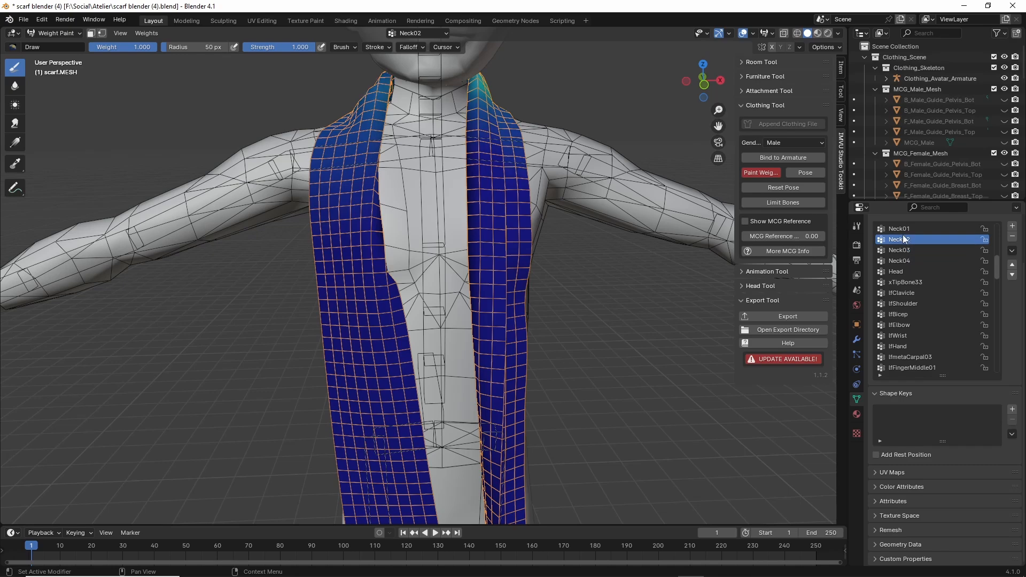
left_click(900, 229)
Step: Examine the weights on the back of the scarf's collar in the vertex groups Neck01 through Neck04 and Head
middle_click_drag(568, 339, 374, 251)
left_click(897, 239)
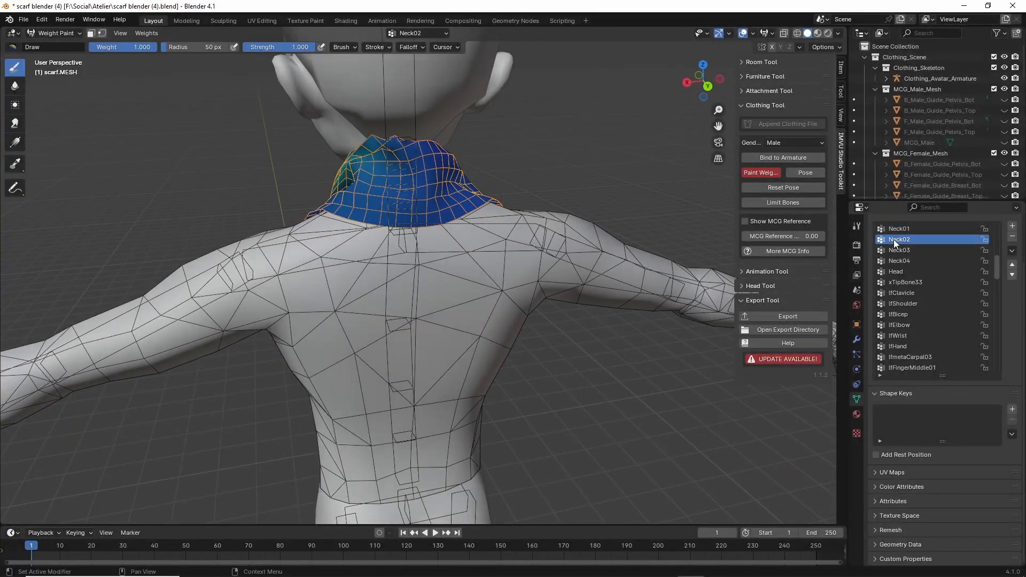
left_click(901, 250)
left_click(902, 261)
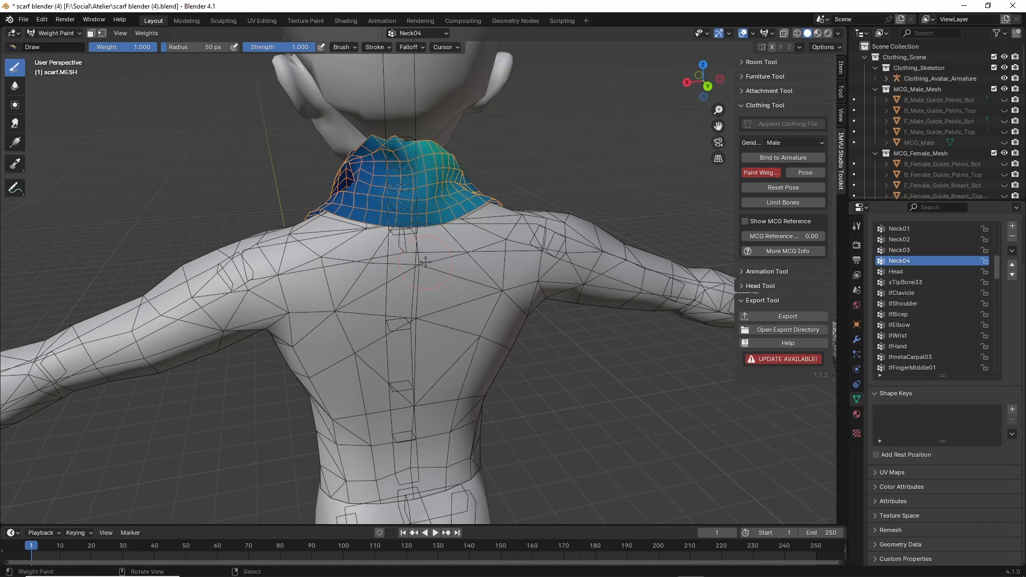
scroll(426, 260, "up", 4)
scroll(430, 218, "down", 4)
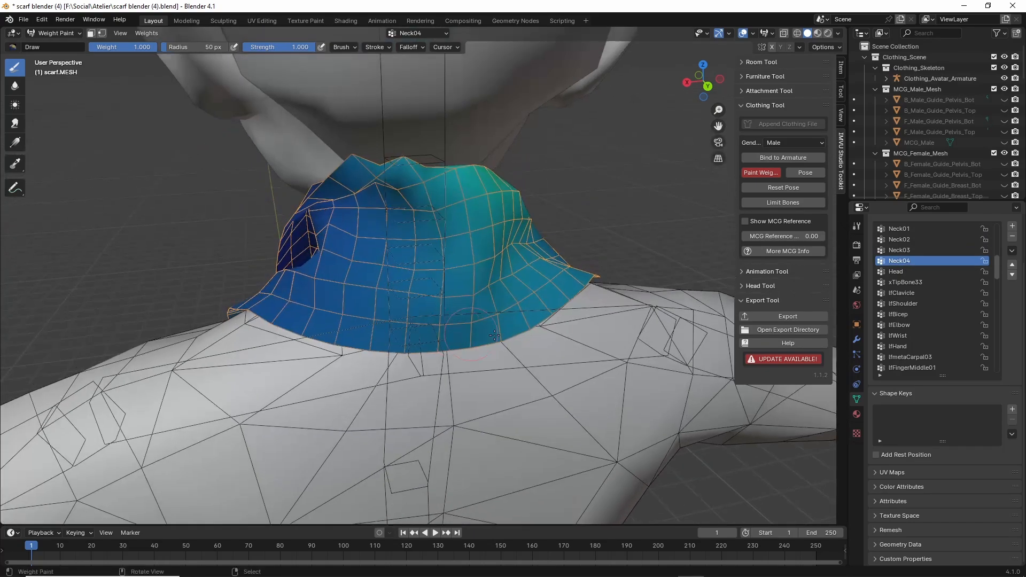
left_click(896, 272)
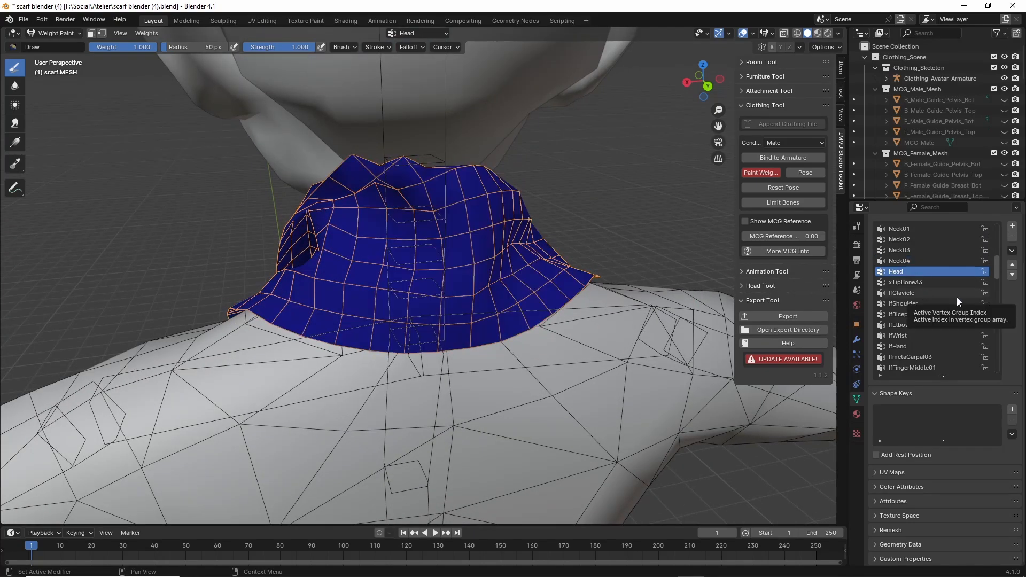
Step: Set the brush weight to 0 and paint out the lfBicep weights on the scarf strip hanging on the avatar's left side
left_click(905, 314)
mouse_move(445, 333)
middle_mouse_down()
mouse_move(469, 231)
mouse_move(540, 236)
middle_mouse_up()
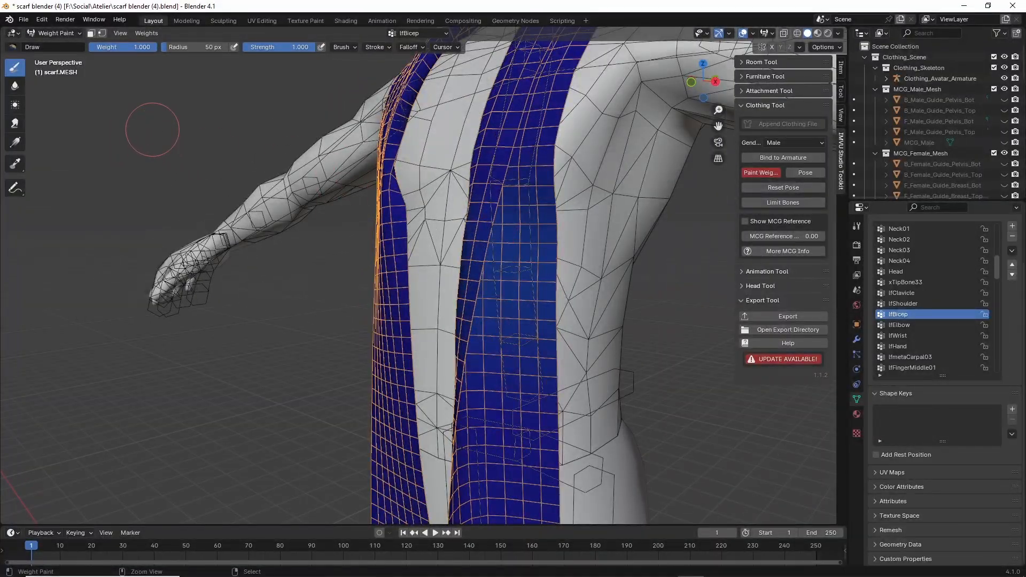
mouse_move(94, 57)
left_mouse_down()
mouse_move(162, 64)
mouse_move(89, 48)
left_mouse_up()
key("Escape")
mouse_move(511, 212)
left_mouse_down()
mouse_move(529, 211)
mouse_move(495, 195)
left_mouse_up()
middle_click_drag(453, 397, 393, 424)
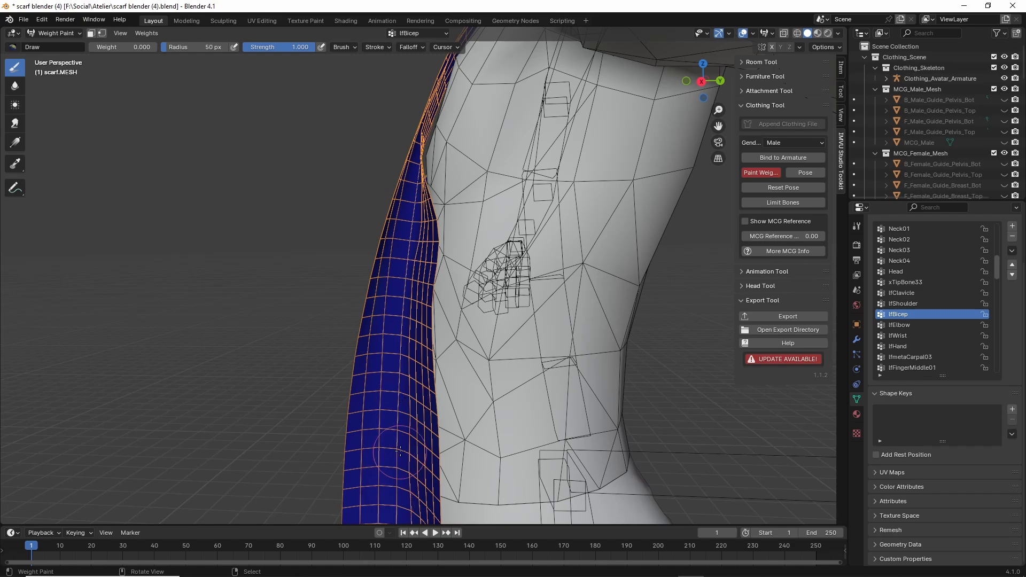
middle_click_drag(400, 449, 418, 224, "shift")
middle_click_drag(429, 435, 424, 294)
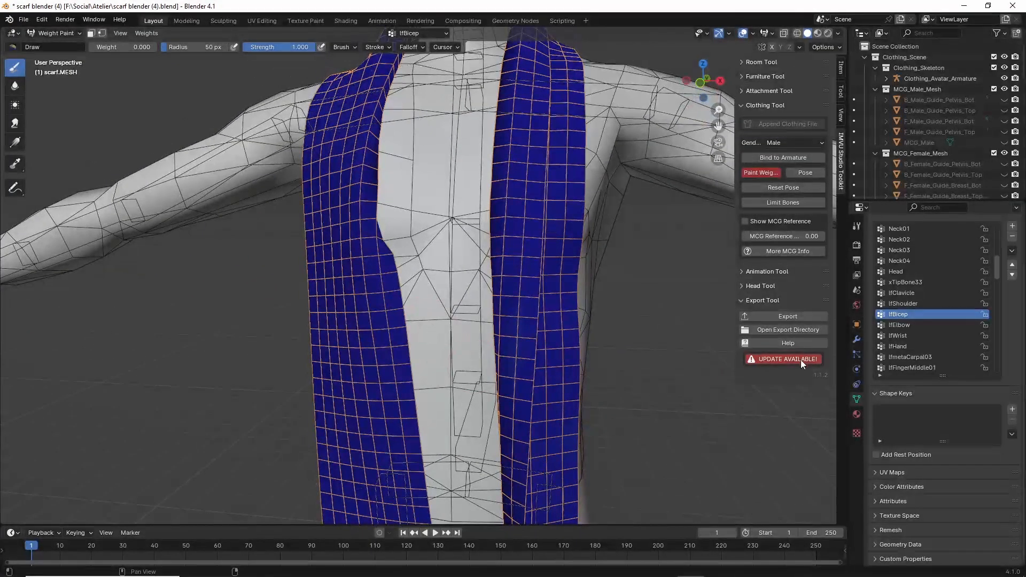
Step: Remove the lfElbow weights from the scarf's left strip at hip level by painting with weight 0
left_click(899, 326)
middle_click_drag(481, 374, 481, 336, "ctrl")
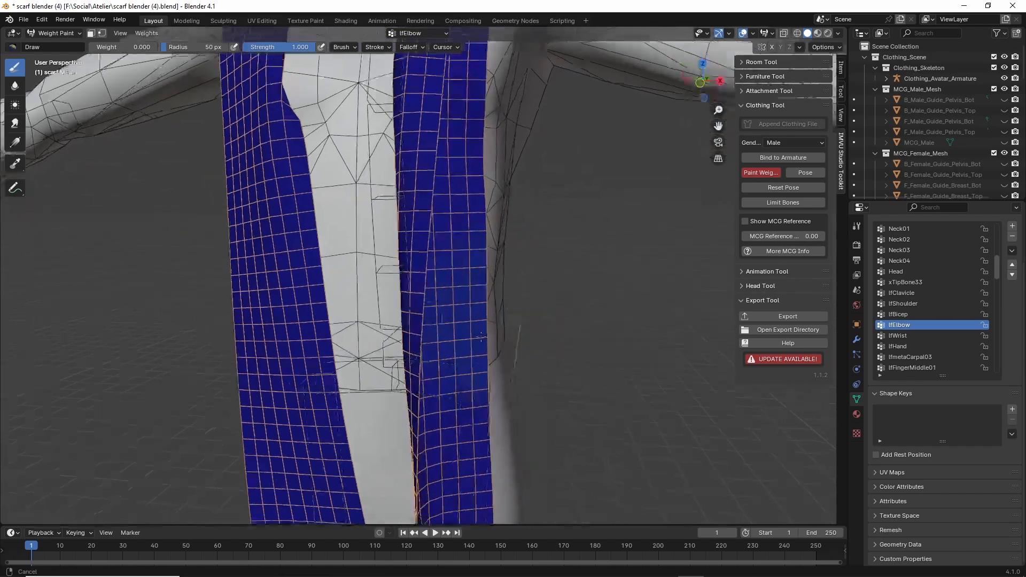
middle_click_drag(465, 393, 458, 427, "ctrl")
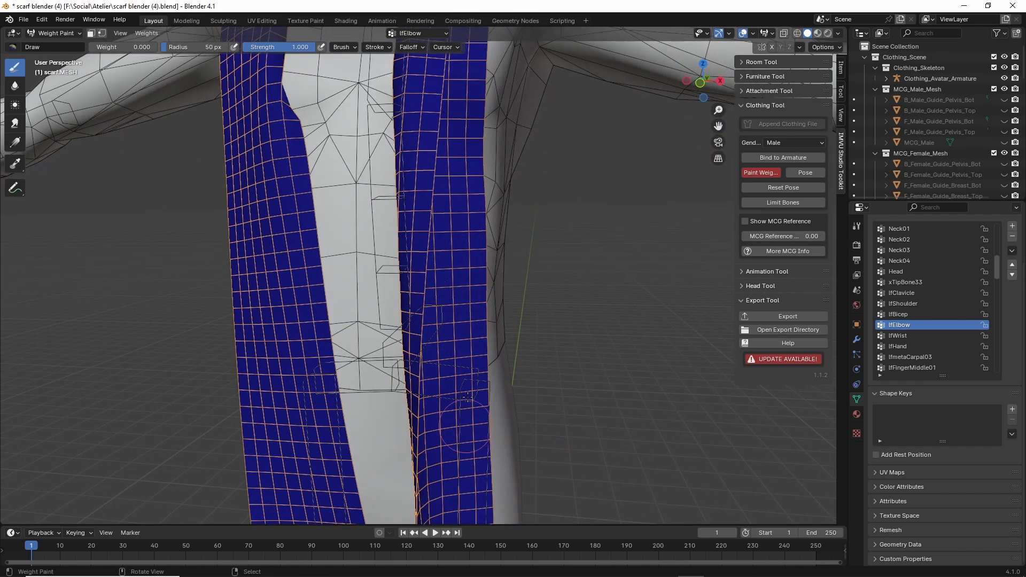
middle_click_drag(485, 283, 404, 287)
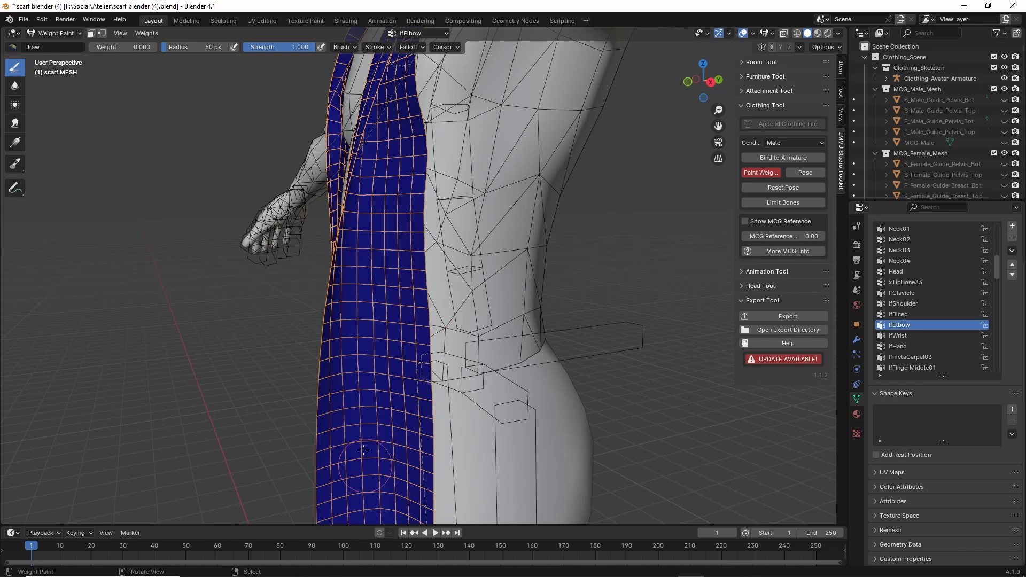
middle_click_drag(354, 387, 444, 344)
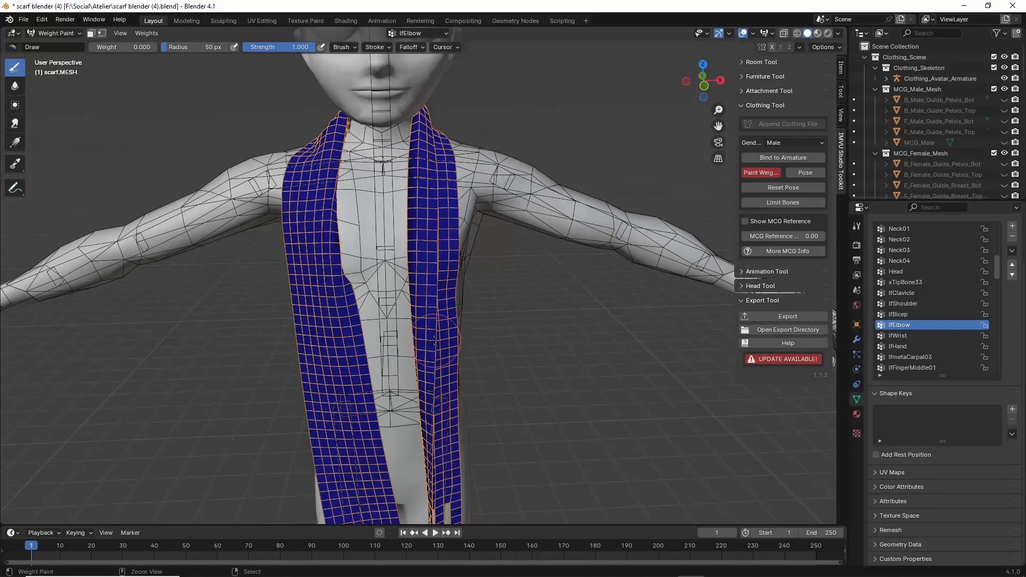
mouse_move(365, 131)
left_mouse_down()
mouse_move(499, 171)
mouse_move(288, 140)
left_mouse_up()
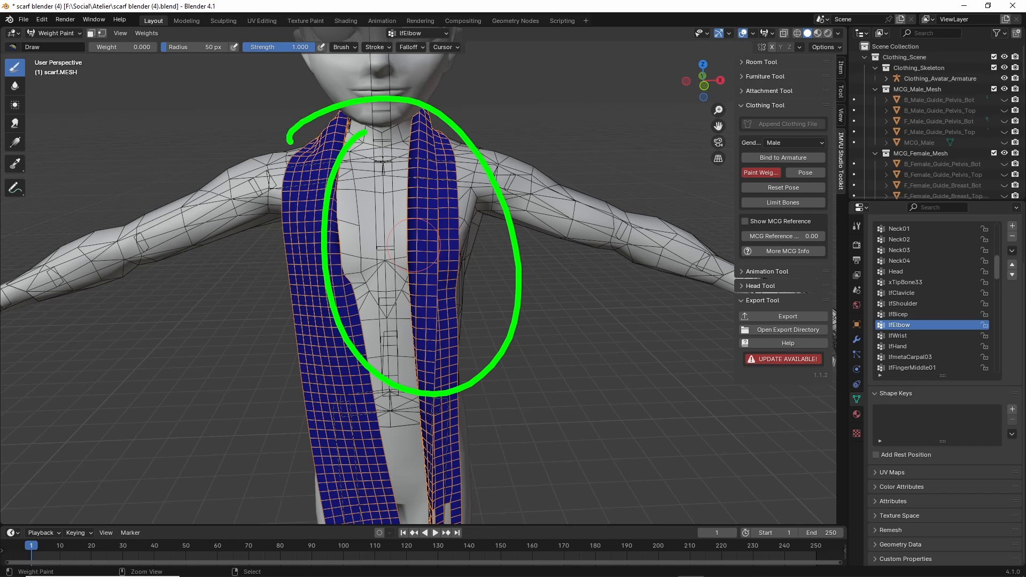
mouse_move(418, 184)
left_mouse_down()
mouse_move(444, 346)
mouse_move(443, 485)
left_mouse_up()
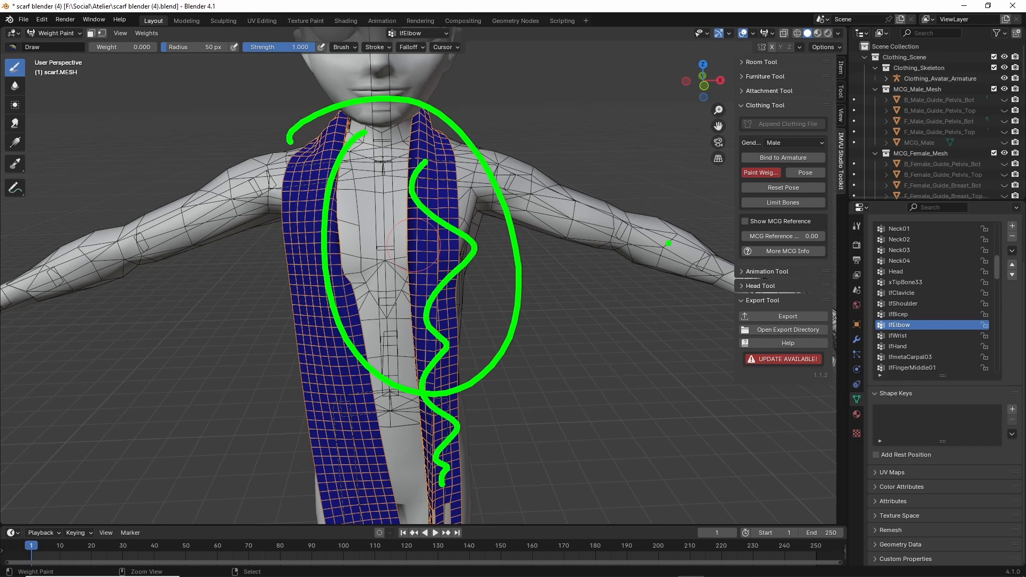
left_click_drag(625, 230, 651, 211)
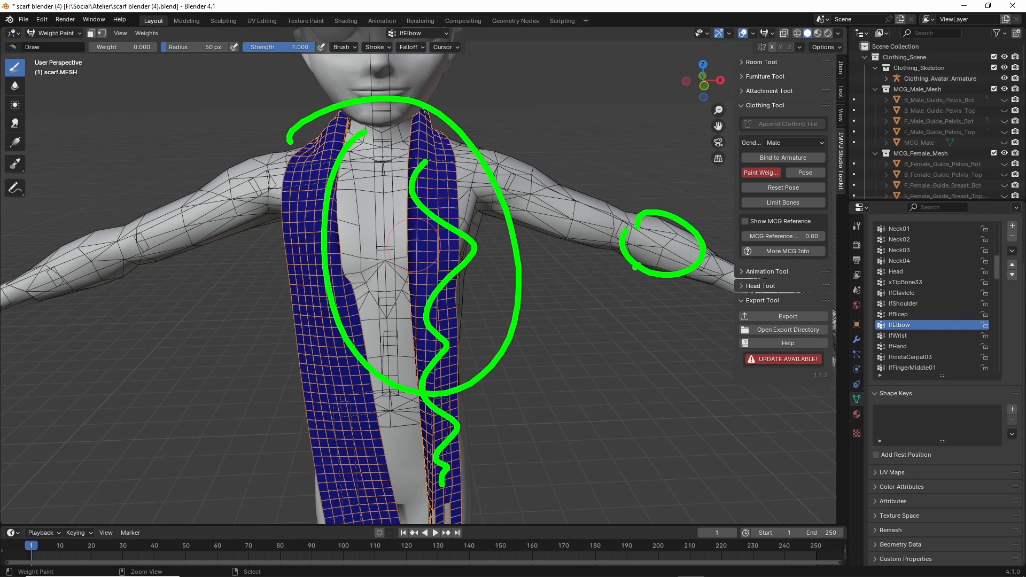
mouse_move(637, 265)
left_mouse_down()
mouse_move(448, 328)
mouse_move(601, 340)
left_mouse_up()
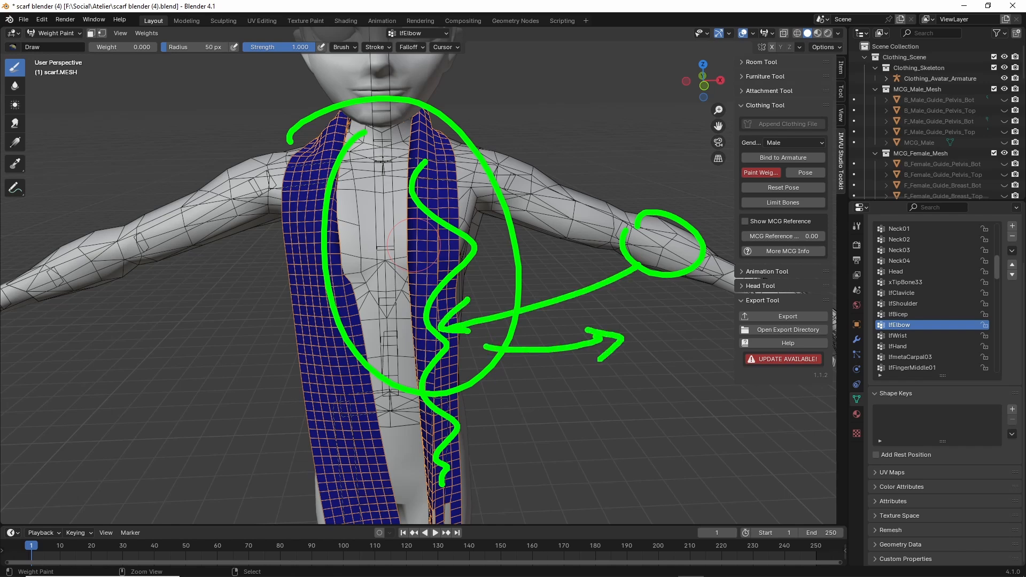
key("Escape")
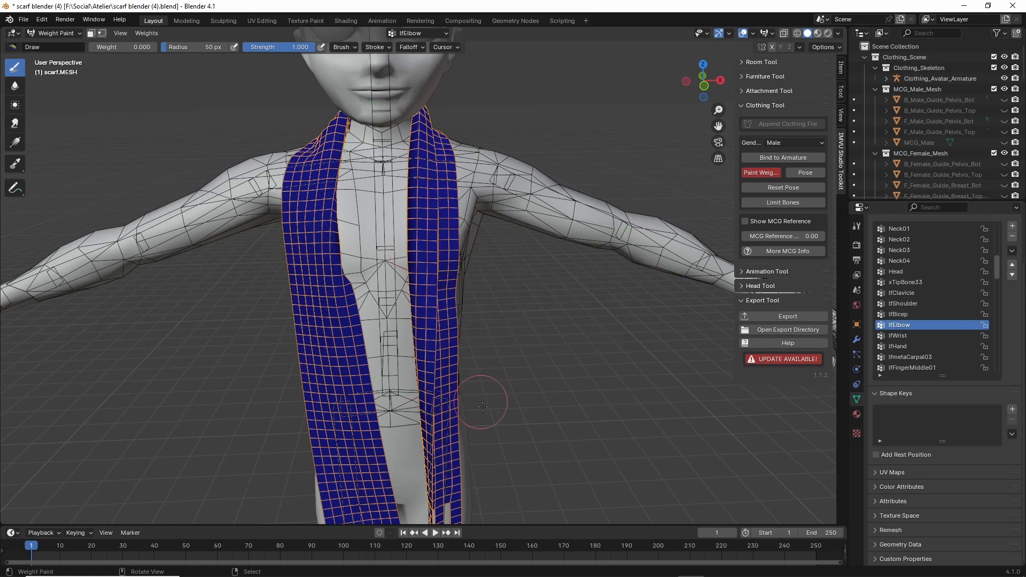
Step: Check the scarf's weights in the vertex groups lfWrist and lfHand down to the fringe
middle_click_drag(483, 442, 515, 313, "shift")
left_click(899, 337)
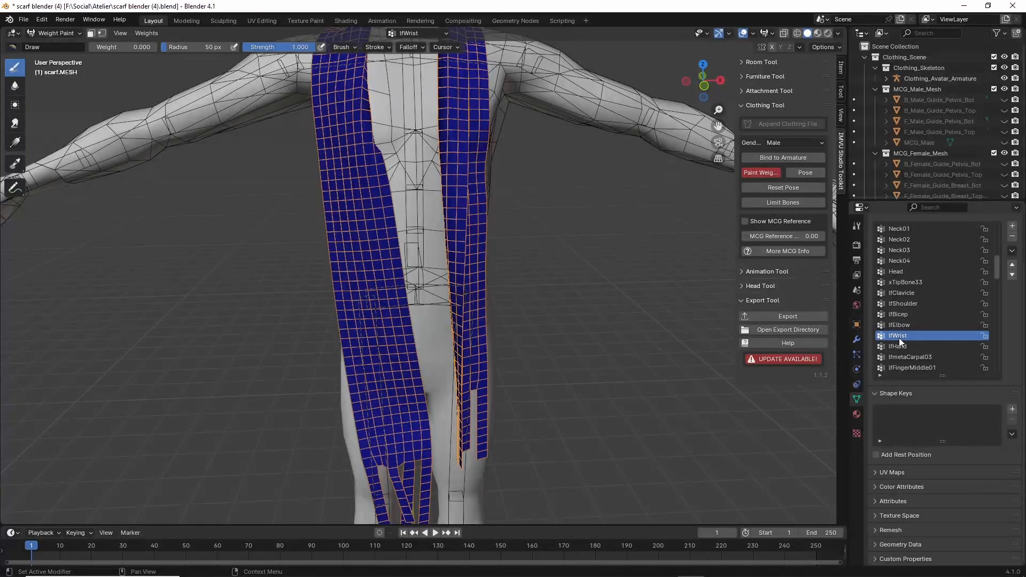
left_click(901, 345)
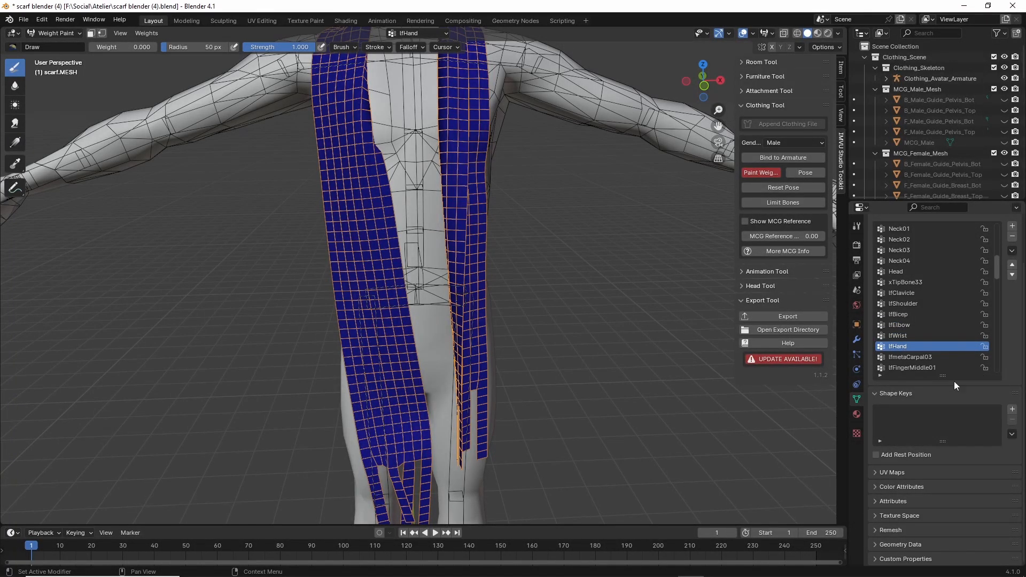
Step: Select the rtBicep group and paint weight 0 over the scarf strip on the avatar's right side, from the chest to the fringe
scroll(951, 322, "down", 10)
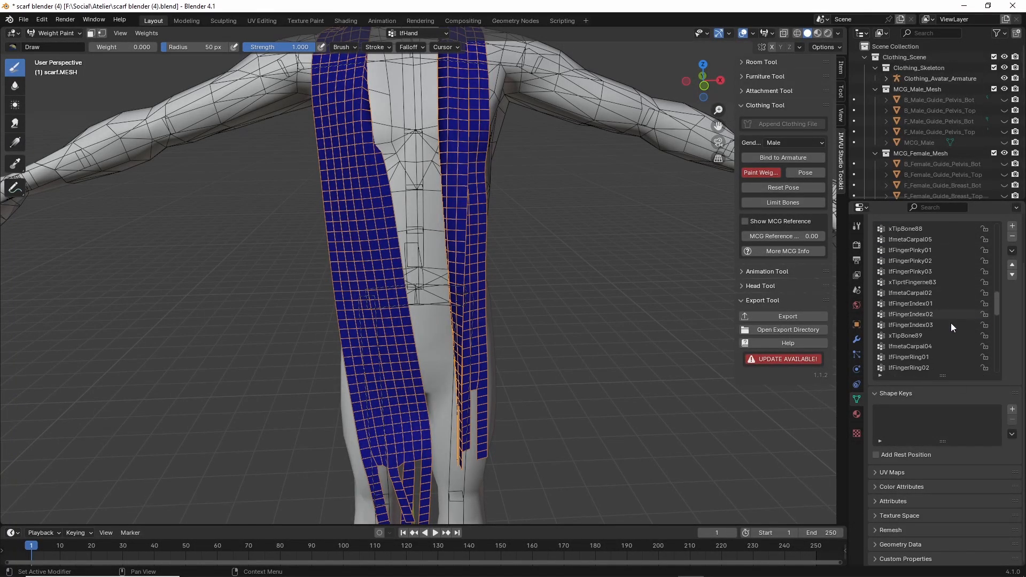
left_click(902, 305)
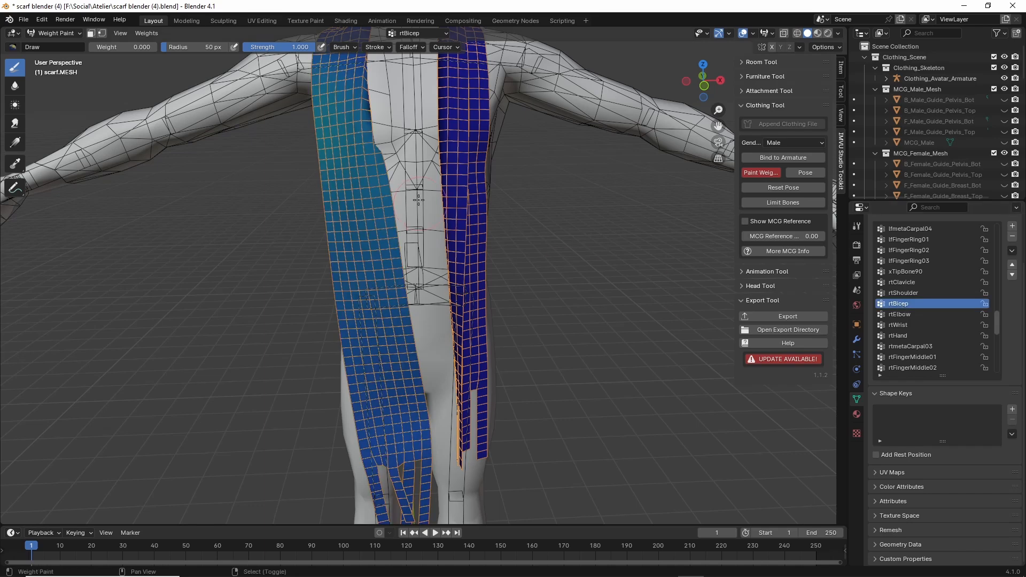
middle_click_drag(413, 215, 468, 365, "shift")
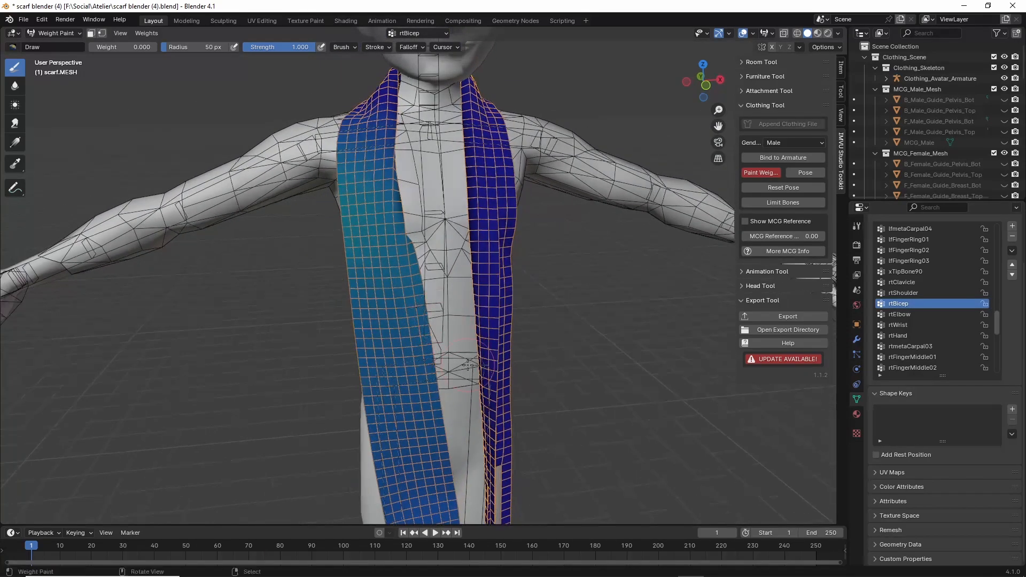
mouse_move(357, 205)
left_mouse_down()
mouse_move(374, 385)
mouse_move(427, 460)
mouse_move(396, 188)
left_mouse_up()
middle_click_drag(378, 214, 389, 236)
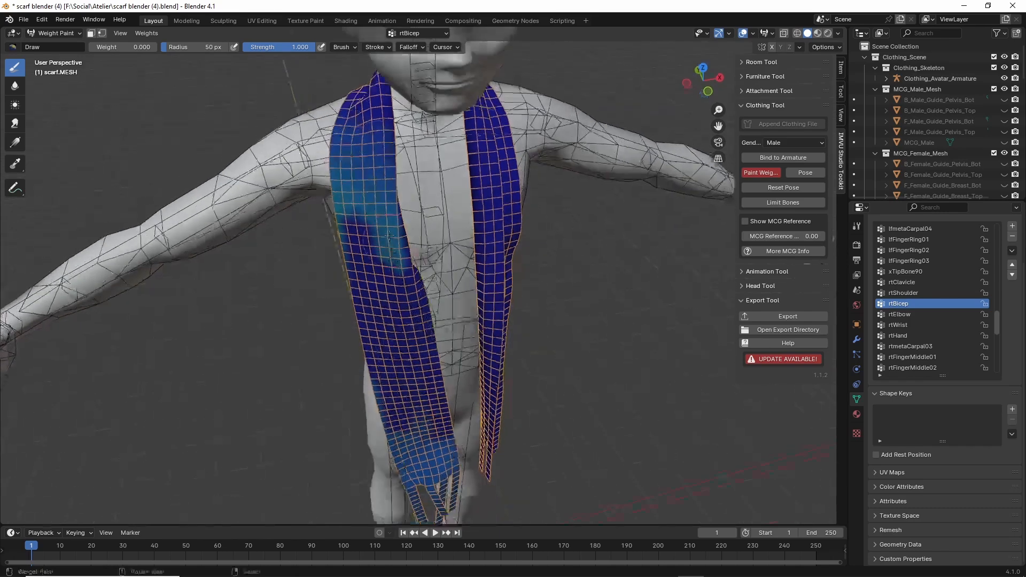
left_click_drag(372, 150, 329, 140)
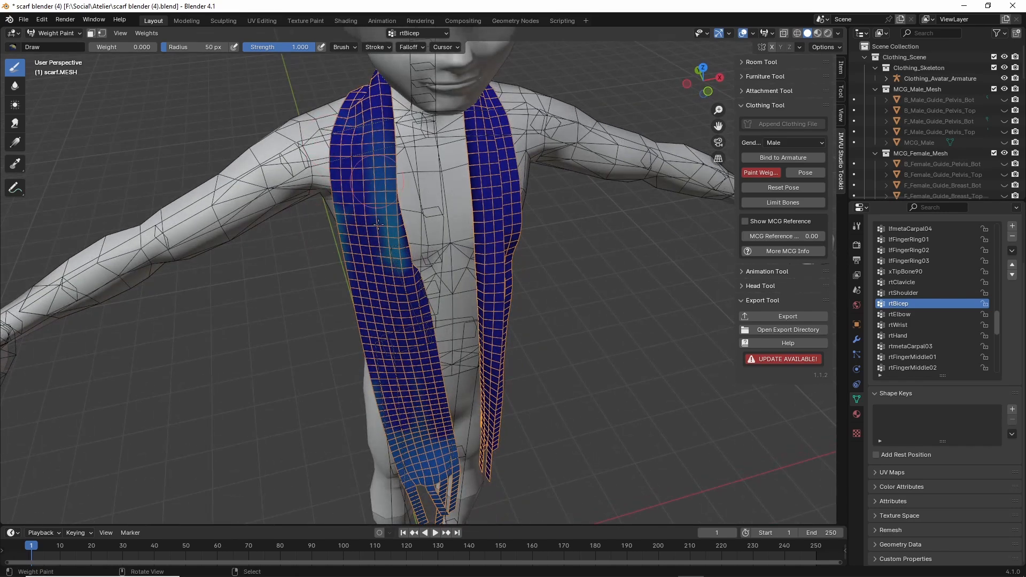
left_click_drag(341, 182, 345, 257)
middle_click_drag(380, 368, 372, 101)
mouse_move(381, 214)
left_mouse_down()
mouse_move(428, 363)
mouse_move(406, 374)
mouse_move(369, 278)
mouse_move(362, 396)
left_mouse_up()
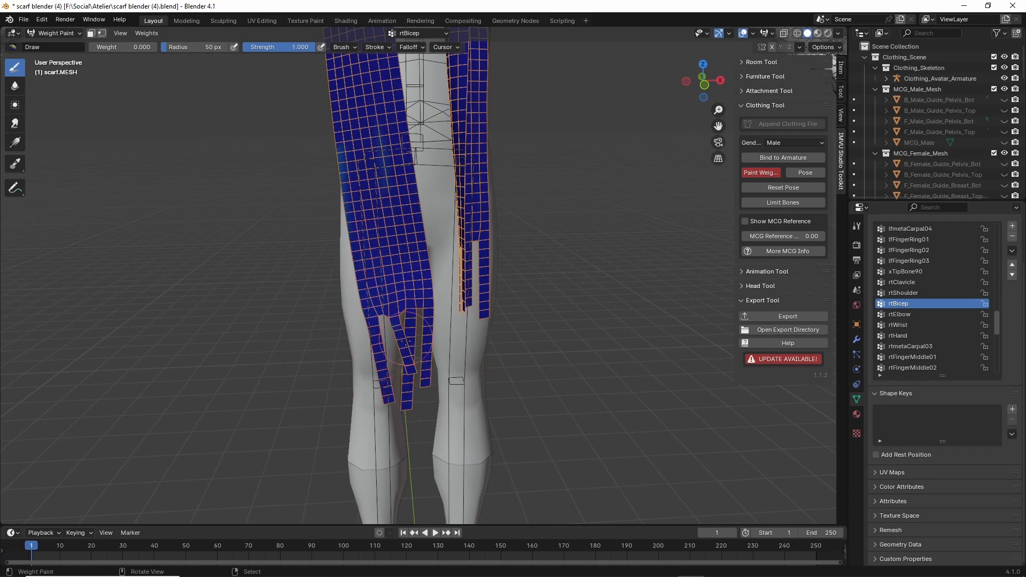
Step: Paint out the remaining rtBicep weights along the inner edge, chest and shoulder area of the scarf's right strip
middle_click_drag(378, 164, 324, 361, "shift")
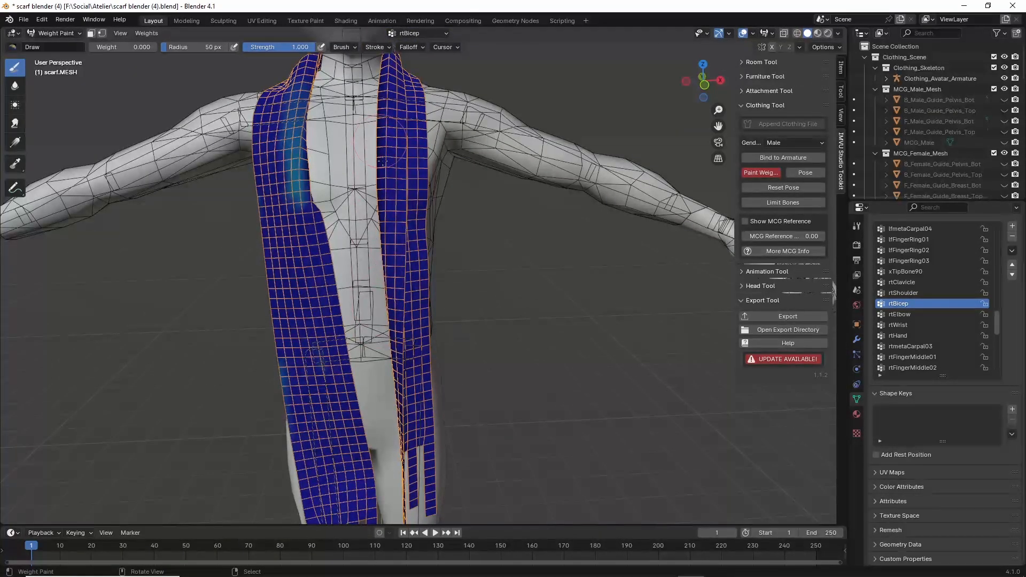
middle_click_drag(414, 167, 494, 259, "shift")
scroll(408, 305, "up", 2)
middle_click_drag(407, 304, 382, 323)
scroll(335, 335, "up", 4)
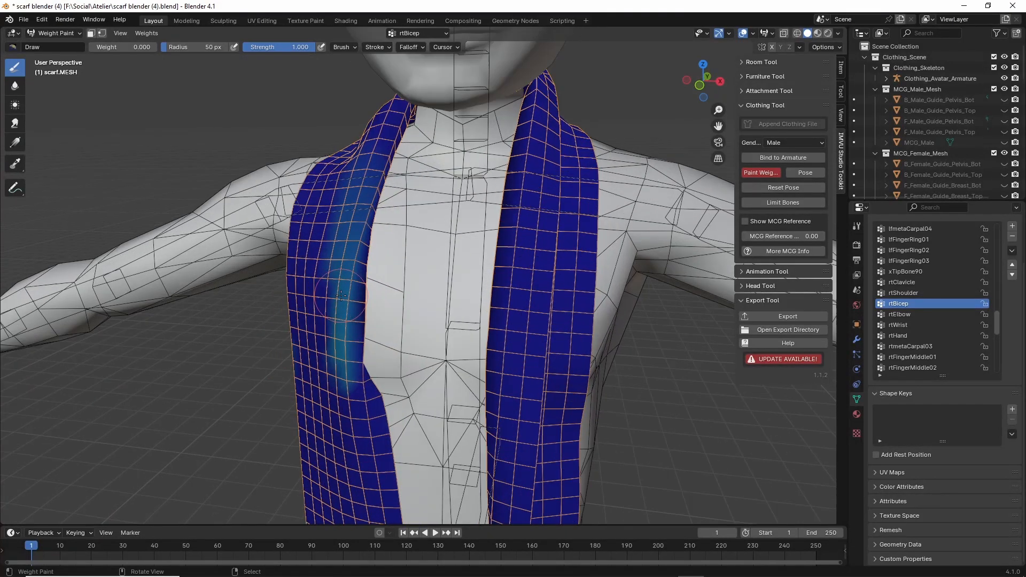
mouse_move(285, 276)
left_mouse_down()
mouse_move(304, 123)
mouse_move(321, 96)
mouse_move(257, 299)
mouse_move(257, 353)
mouse_move(268, 201)
mouse_move(271, 282)
mouse_move(253, 469)
mouse_move(282, 497)
left_mouse_up()
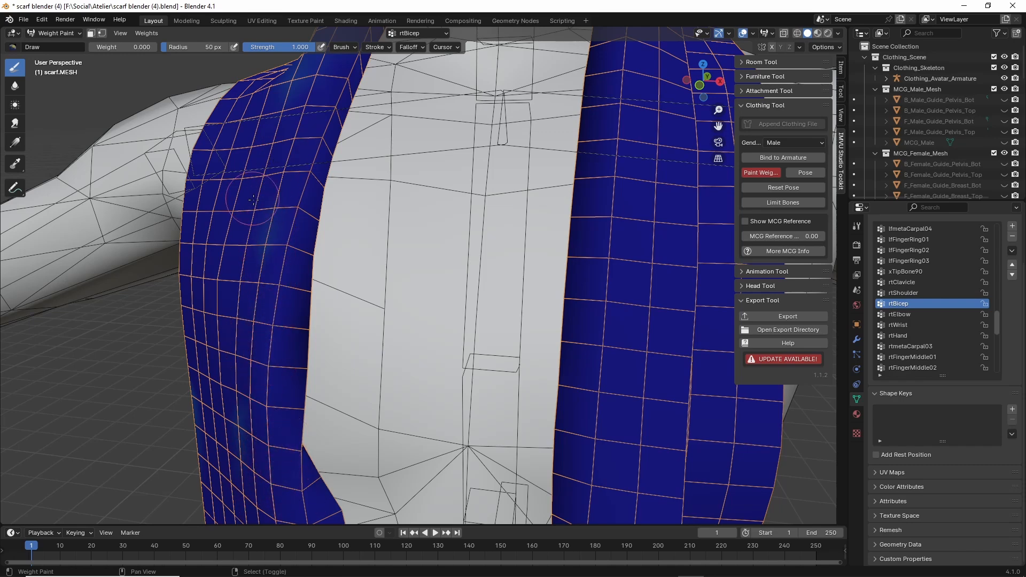
middle_click_drag(253, 198, 313, 327)
mouse_move(312, 328)
left_mouse_down()
mouse_move(369, 213)
mouse_move(372, 120)
mouse_move(400, 347)
mouse_move(349, 269)
left_mouse_up()
middle_click_drag(350, 270, 291, 232)
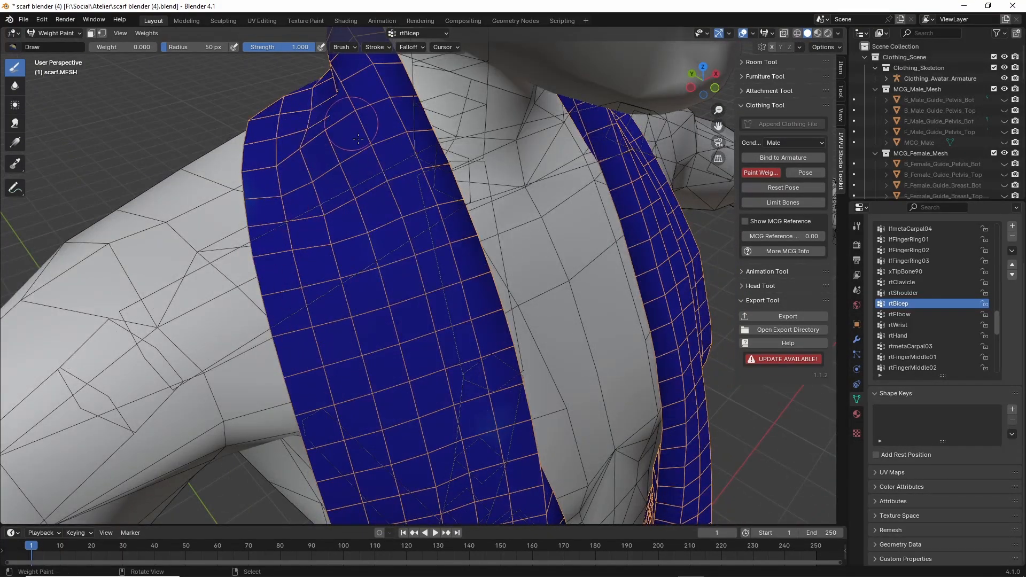
middle_click_drag(437, 410, 383, 330)
scroll(403, 389, "up", 4)
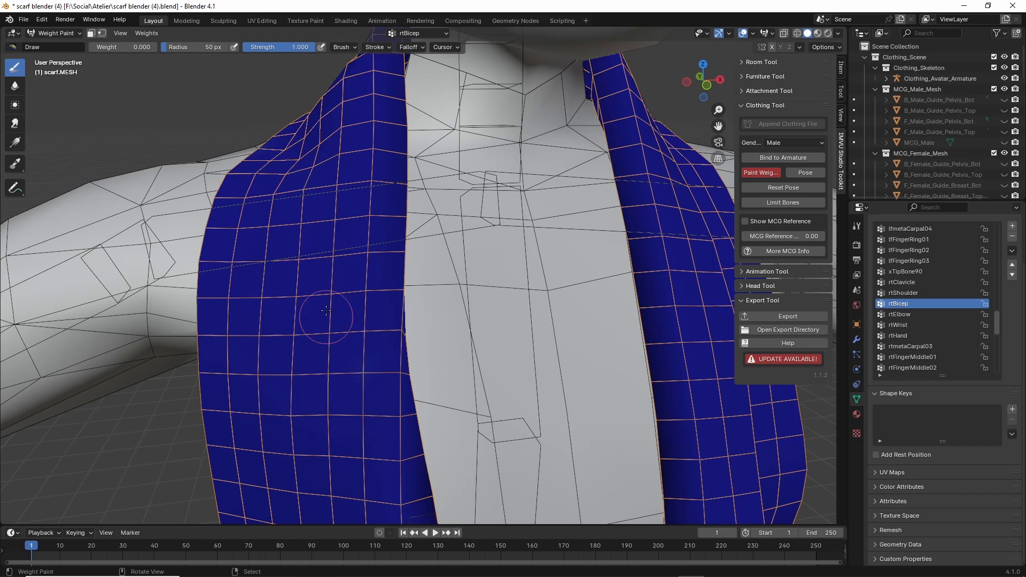
Step: Leave weight painting on the scarf, select the avatar armature and switch it to Pose Mode
scroll(326, 310, "down", 4)
scroll(311, 326, "up", 2)
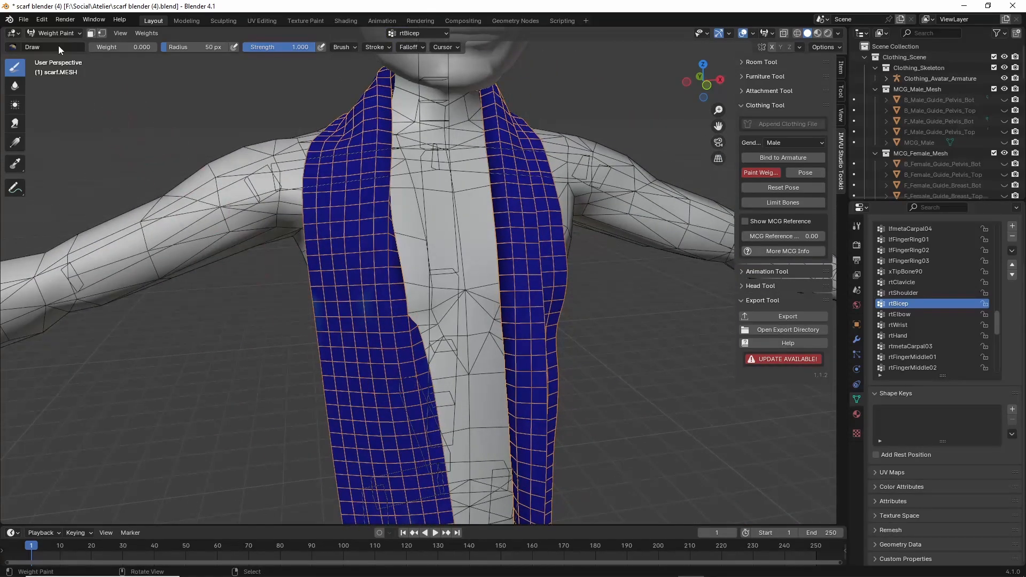
left_click(52, 33)
left_click(53, 45)
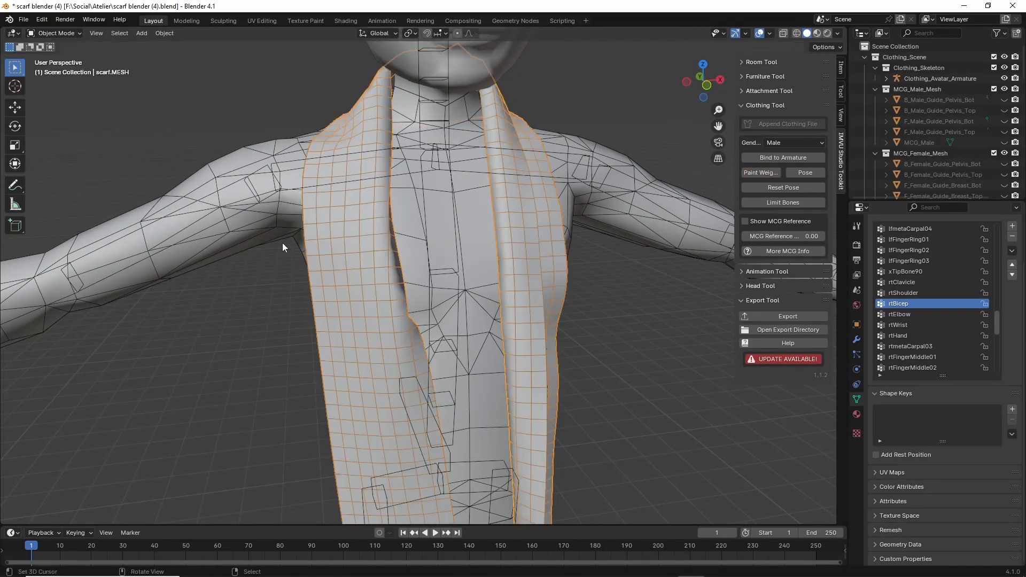
left_click(271, 162)
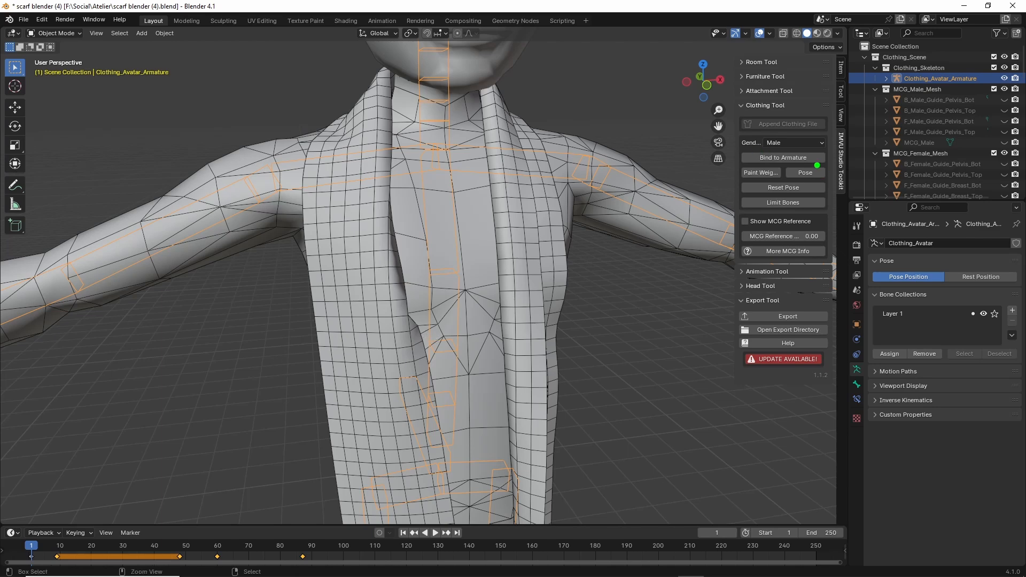
left_click_drag(817, 165, 822, 169)
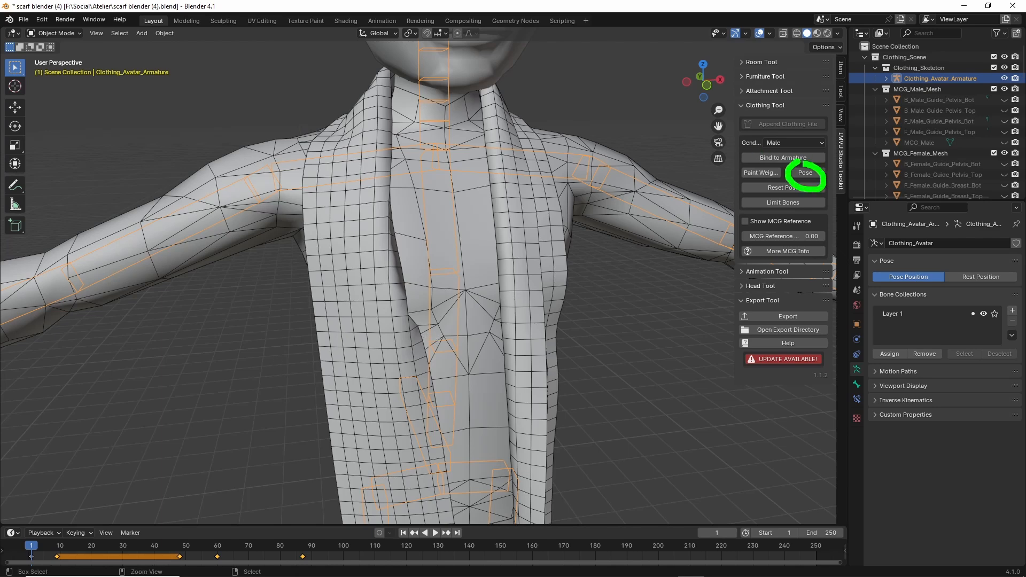
left_click(50, 33)
left_click_drag(63, 85, 30, 75)
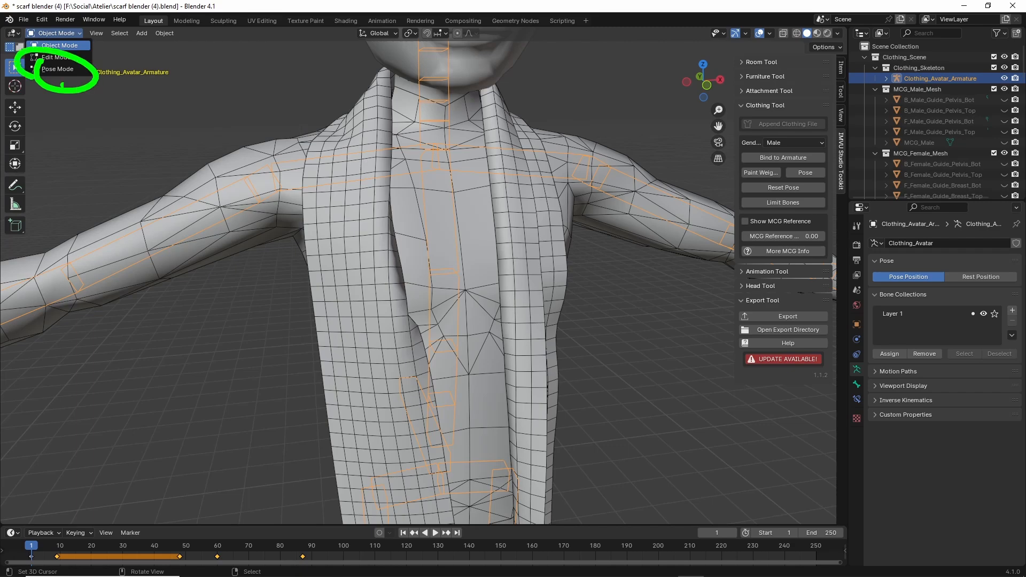
left_click(54, 68)
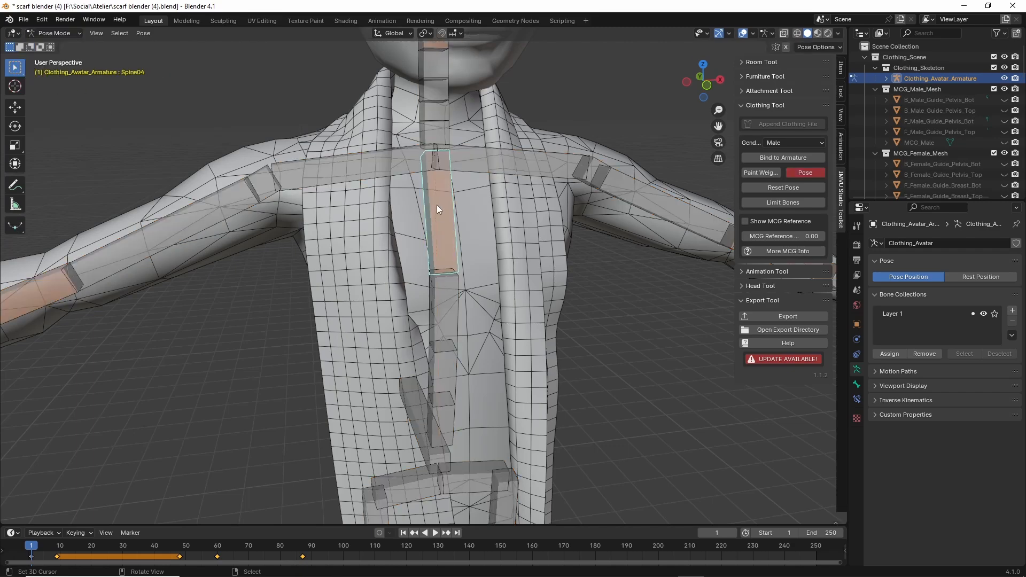
Step: Test how the scarf follows the torso by moving the Spine04 bone in several directions, cancelling each move
scroll(438, 209, "down", 2)
middle_click_drag(376, 329, 365, 310, "shift")
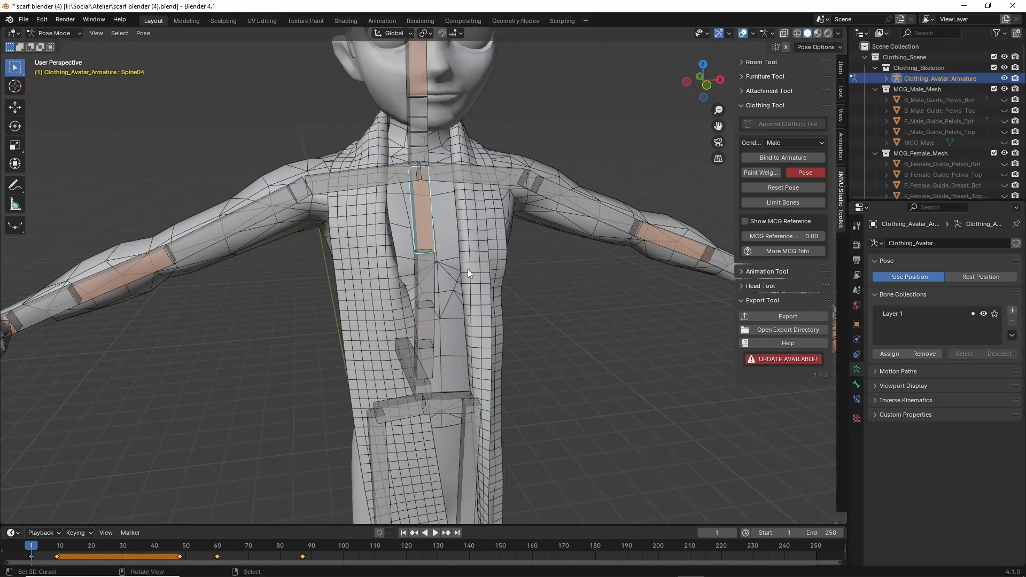
key("g")
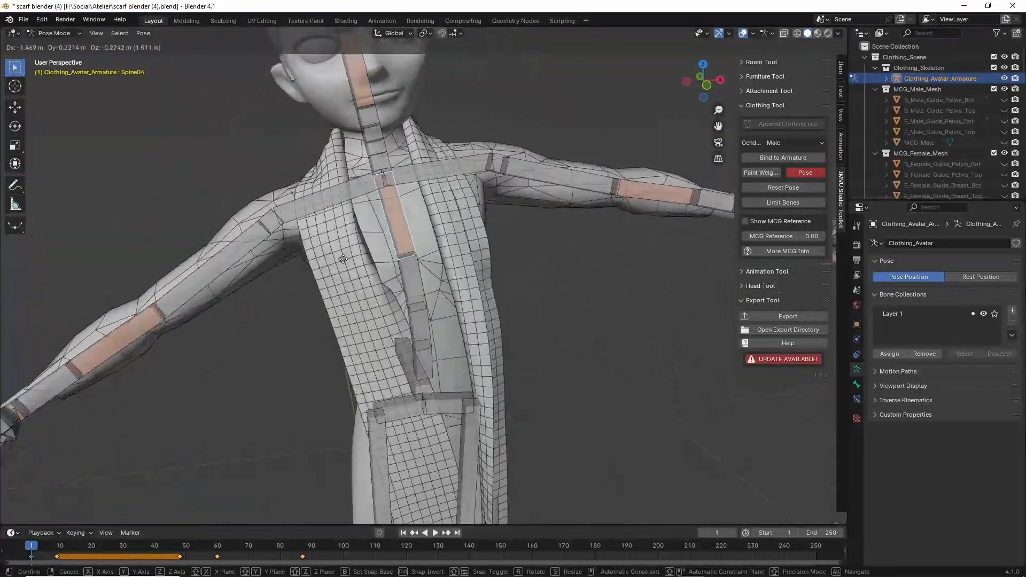
right_click(395, 281)
scroll(406, 348, "down", 1)
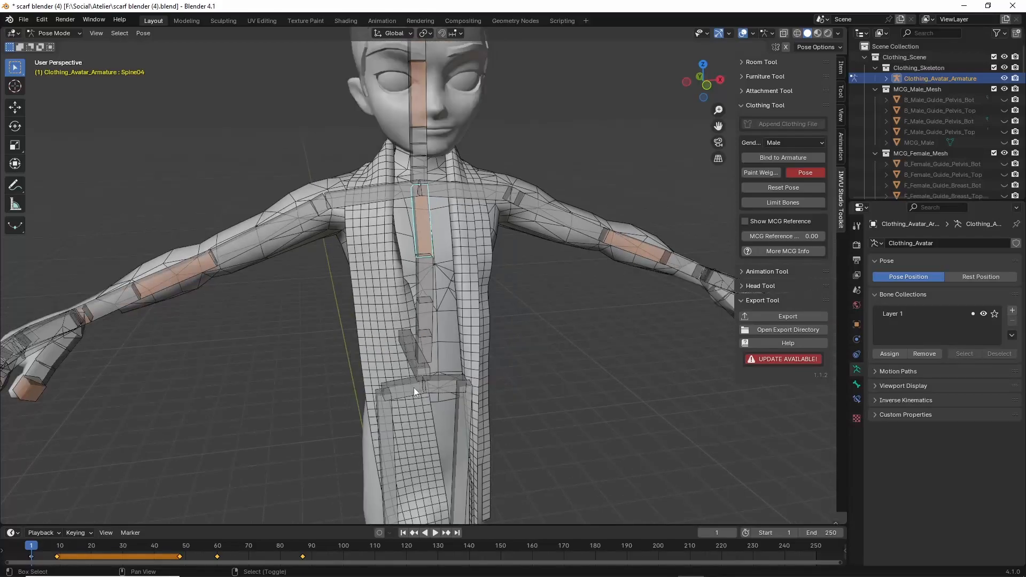
key("g")
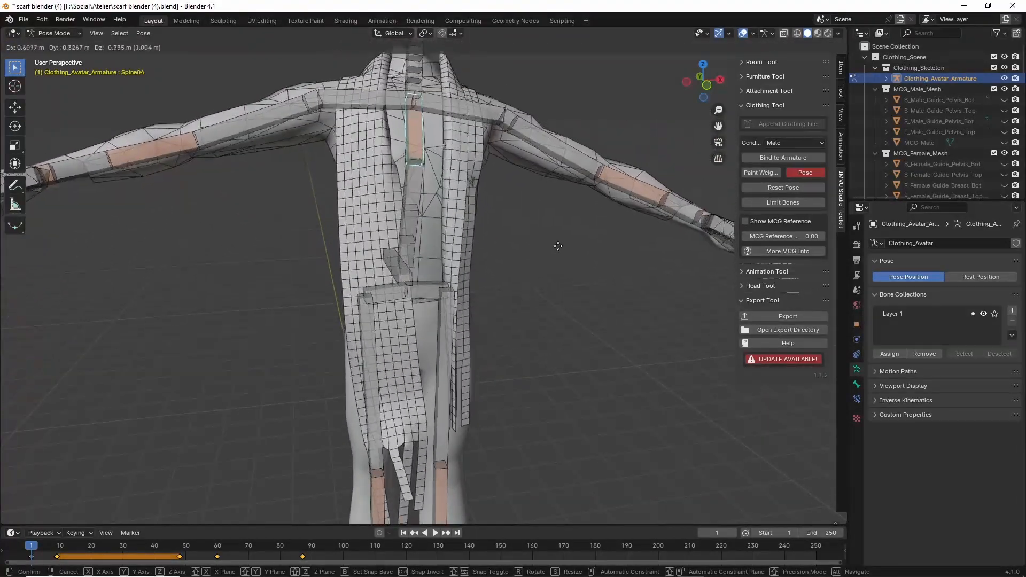
right_click(495, 229)
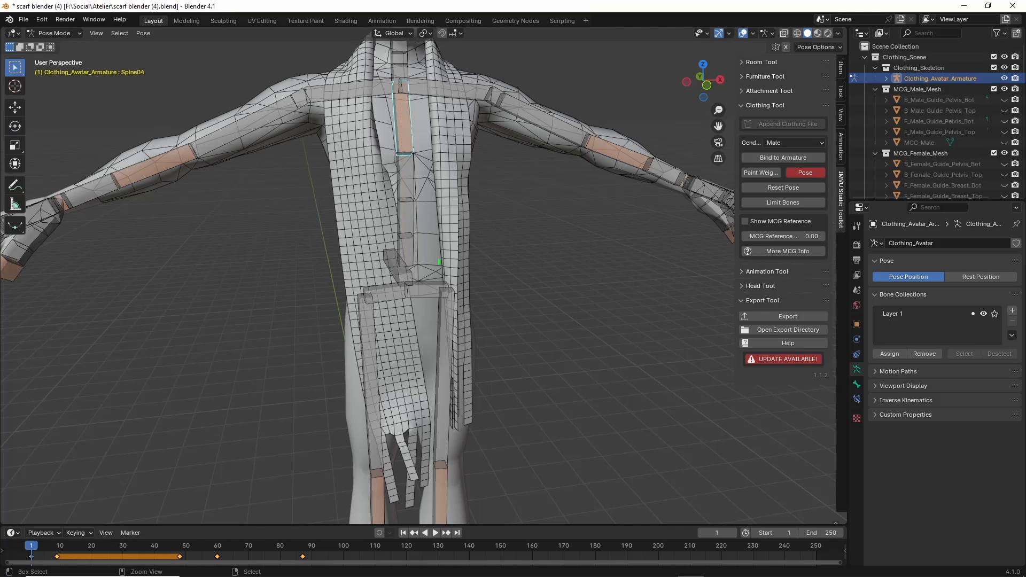
left_click_drag(373, 278, 434, 309)
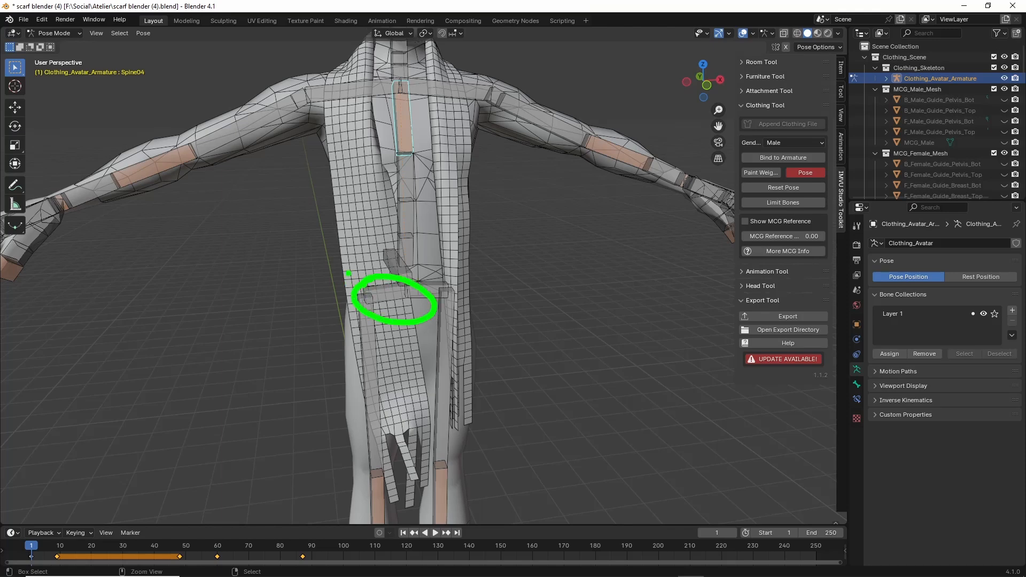
left_click_drag(348, 273, 386, 441)
left_click_drag(447, 460, 419, 306)
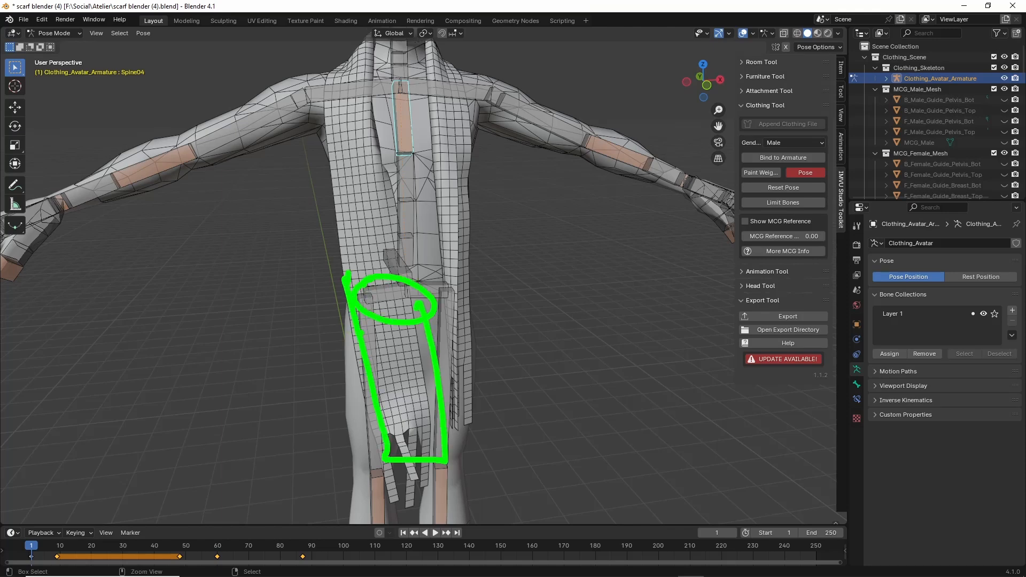
left_click_drag(354, 331, 334, 340)
key("g")
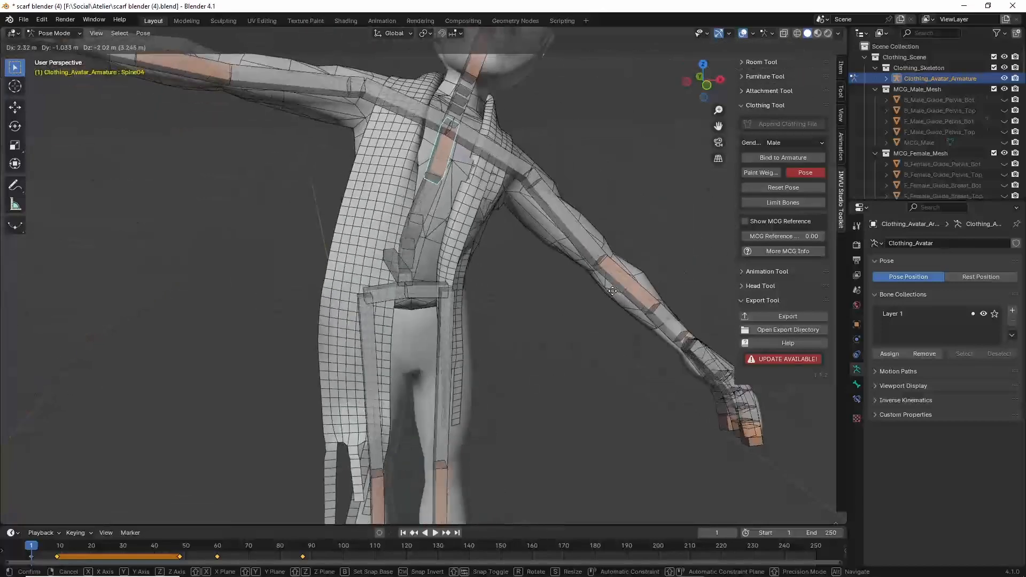
key("Escape")
Step: Move the rtElbow bone about 1.5 m along X to test the scarf's response to the arm, and reset the pose
left_click(175, 164)
key("g")
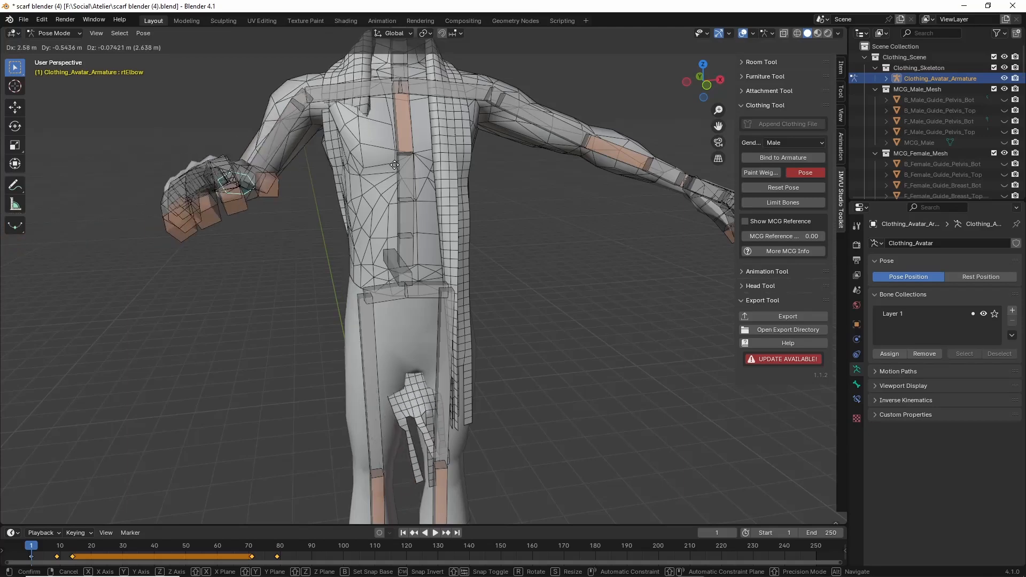
left_click(303, 158)
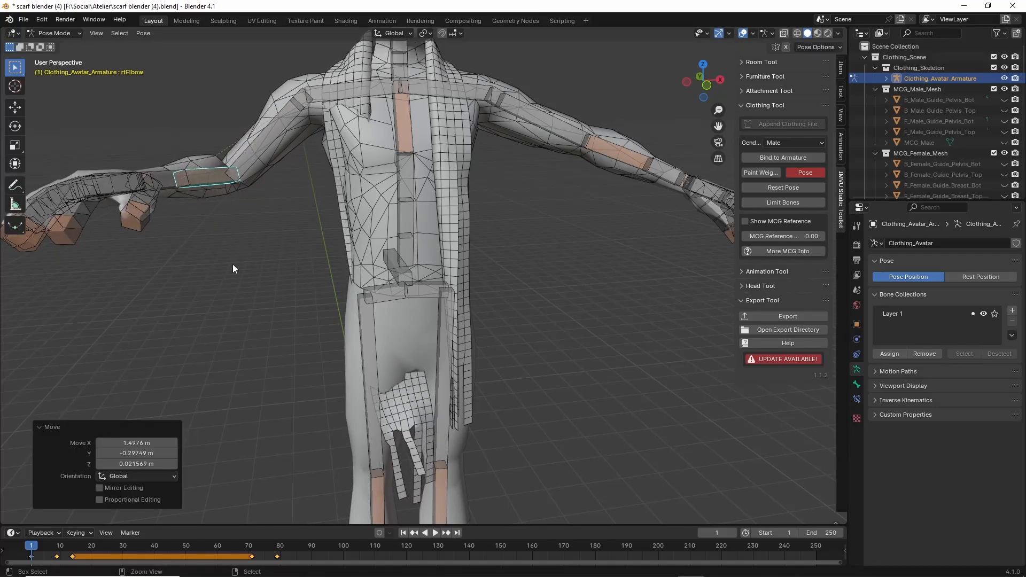
left_click_drag(193, 168, 216, 170)
left_click_drag(334, 172, 339, 296)
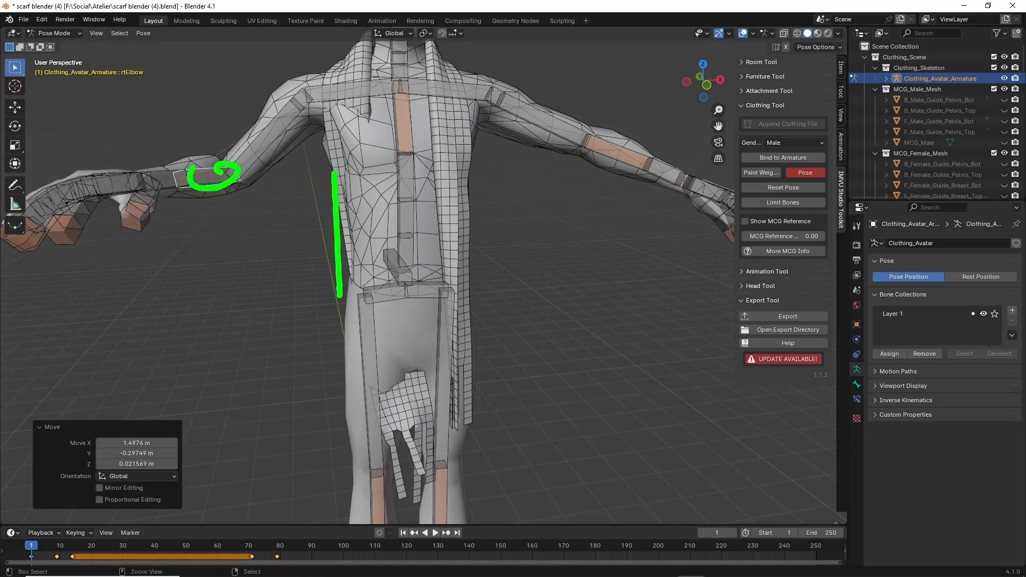
key("Escape")
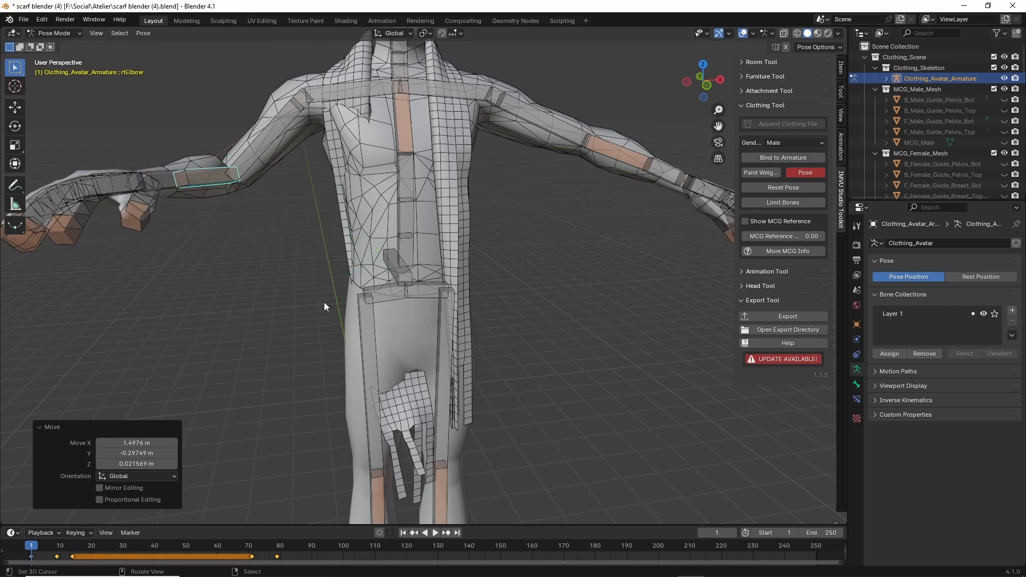
left_click(787, 188)
Step: Show the scene with Material Preview shading and save the project as scarf blender (5).blend
middle_click_drag(581, 323, 508, 324)
middle_click_drag(455, 205, 489, 261, "shift")
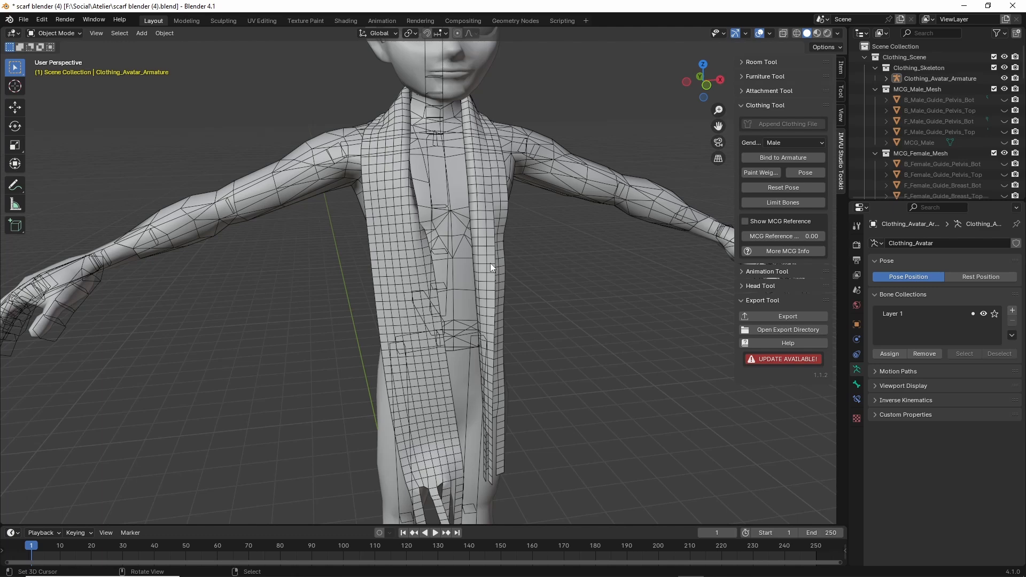
left_click(817, 33)
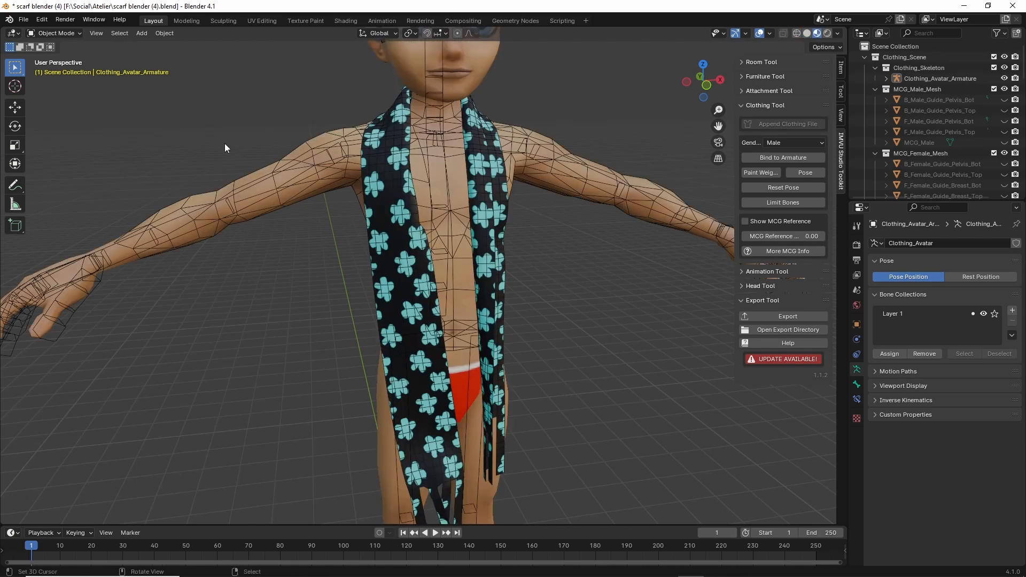
left_click(24, 21)
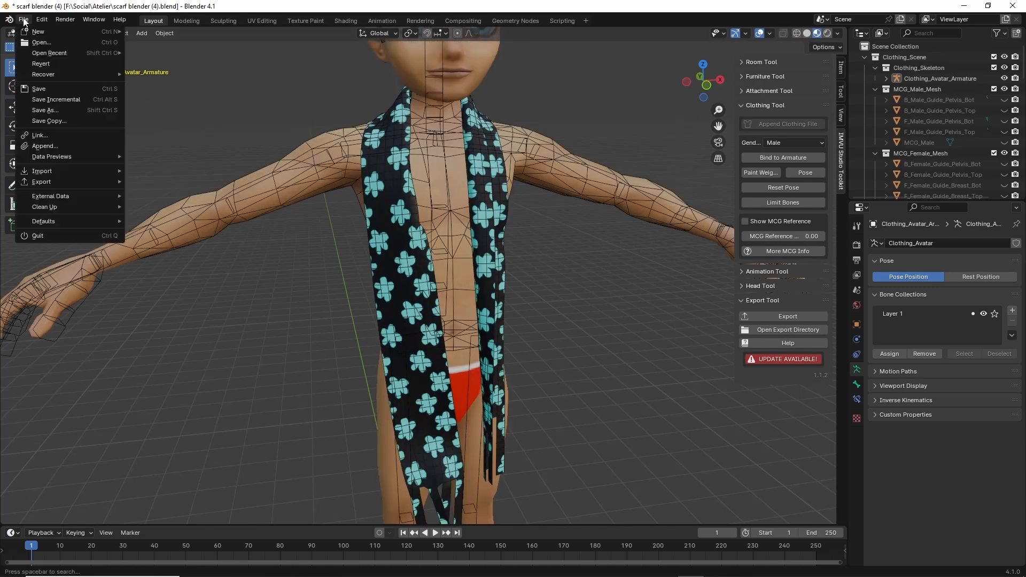
left_click(48, 111)
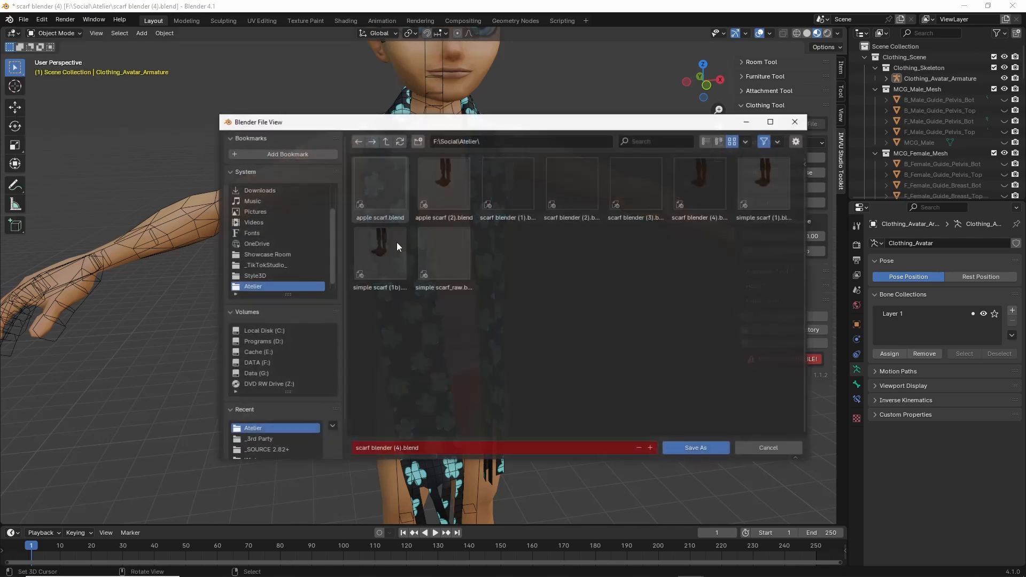
left_click(397, 448)
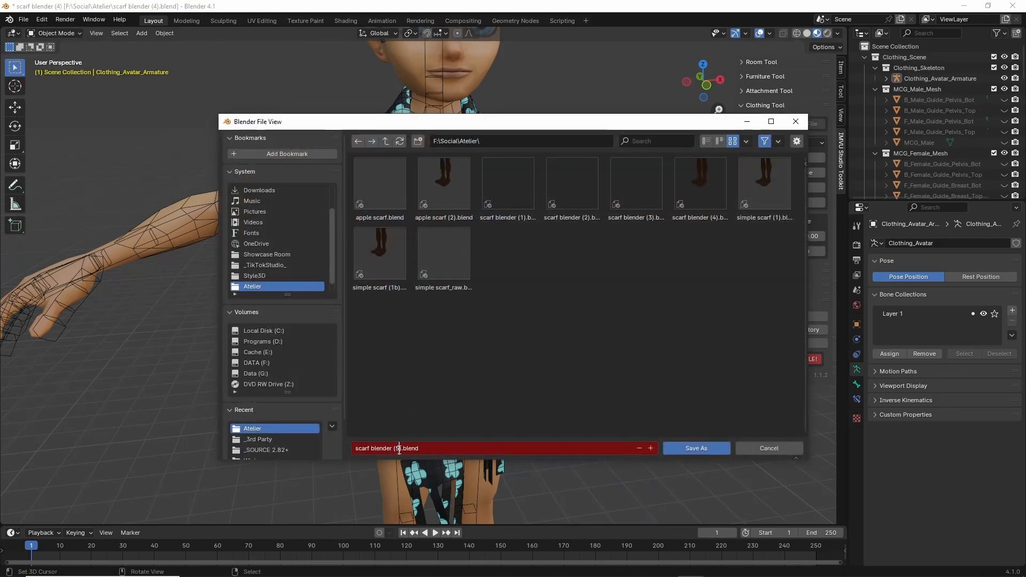
left_click(696, 447)
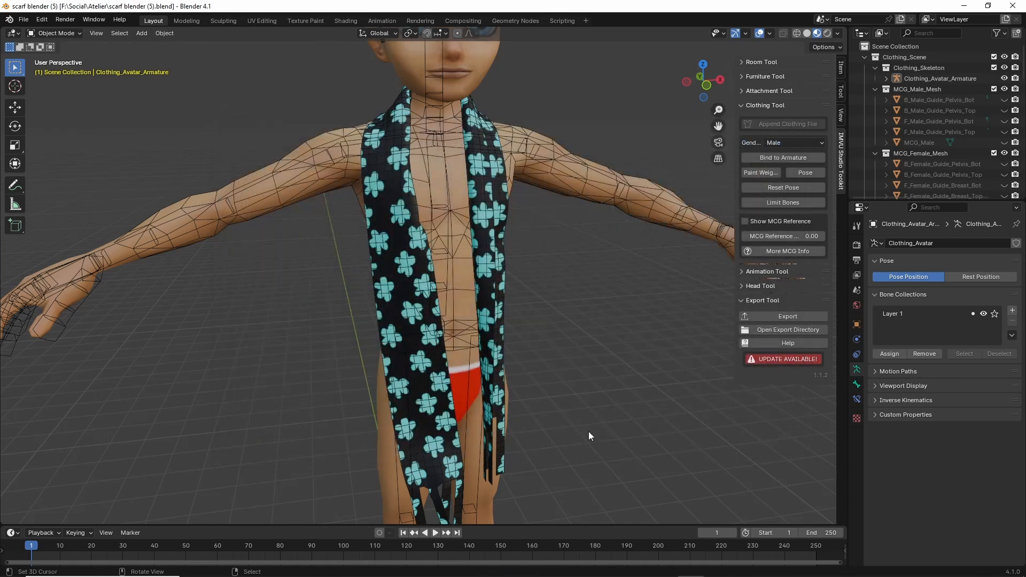
Step: Select the scarf and check its rtBicep weights in Weight Paint mode
left_click(383, 342)
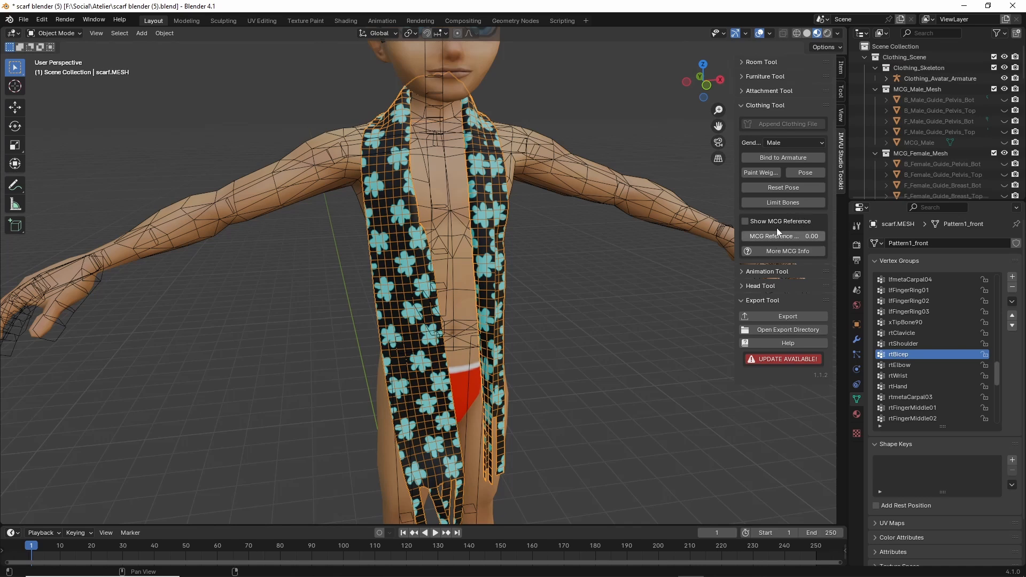
left_click(763, 171)
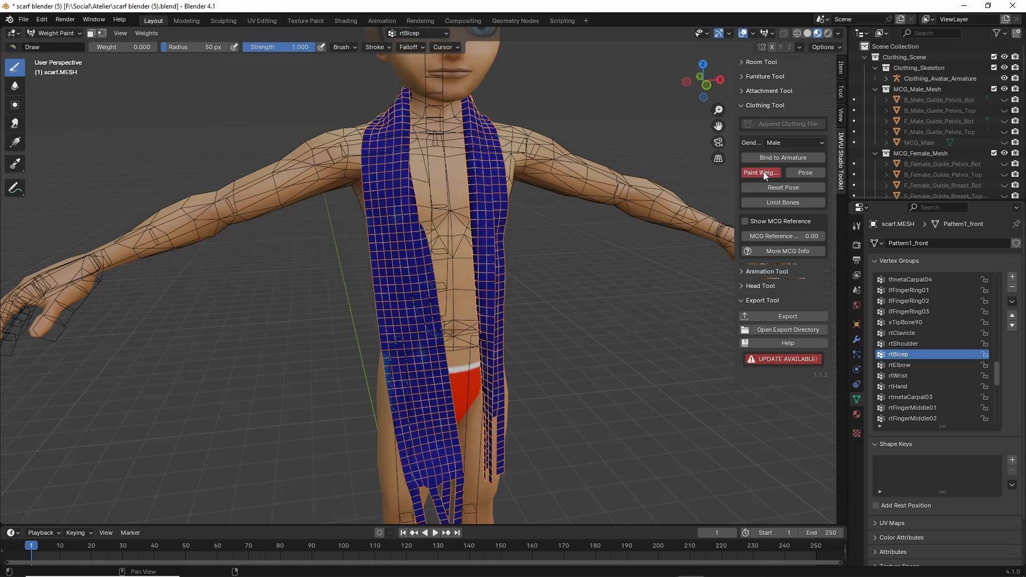
middle_click_drag(432, 369, 470, 352)
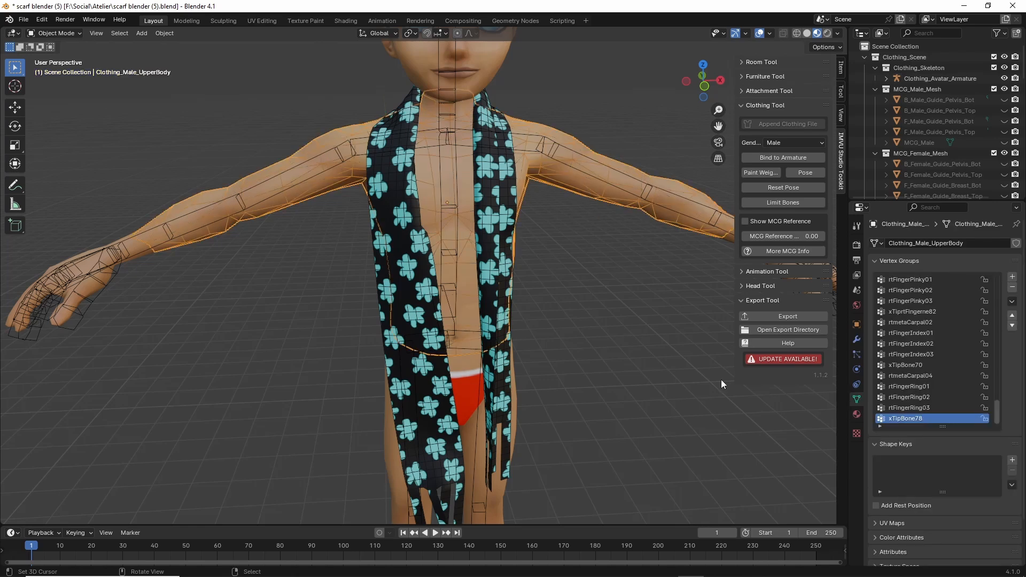
Step: Turn off the wireframe display on the Clothing_Male_UpperBody mesh and put the avatar armature into pose mode
left_click(856, 324)
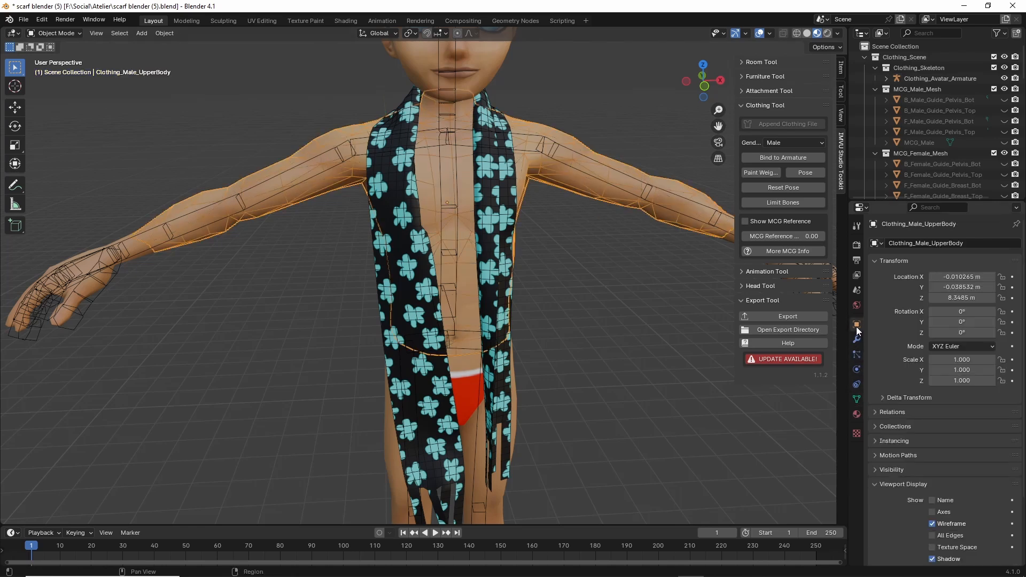
left_click(933, 524)
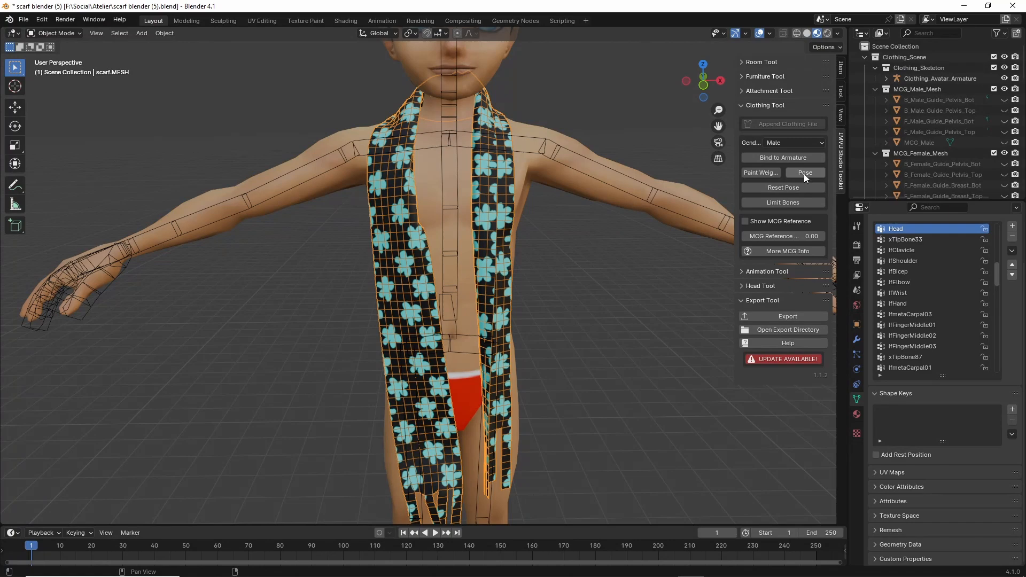
left_click(803, 173)
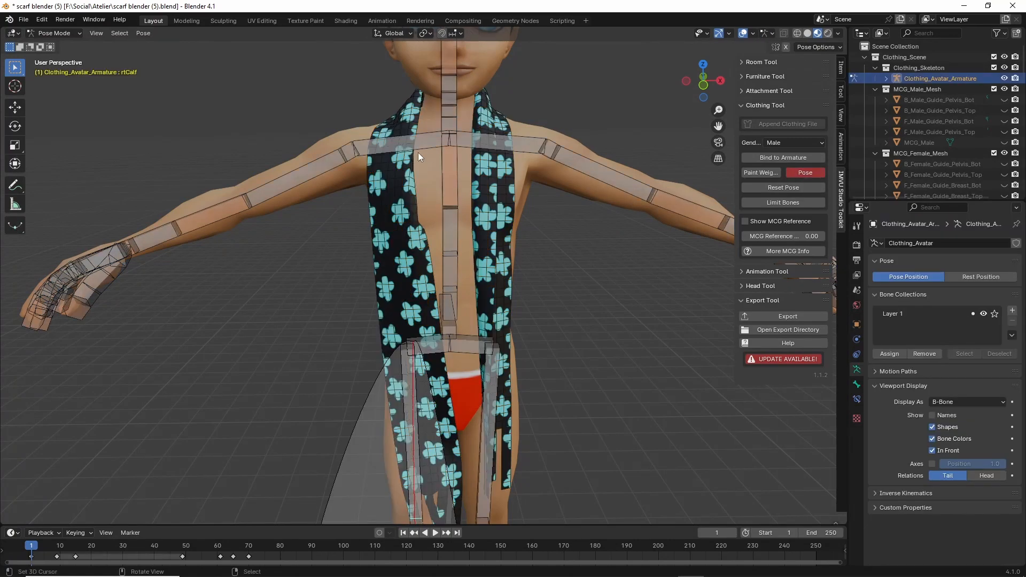
Step: Move the Spine04, lfElbow and Head bones in turn to check how the textured scarf deforms, cancelling each move
left_click(449, 176)
key("g")
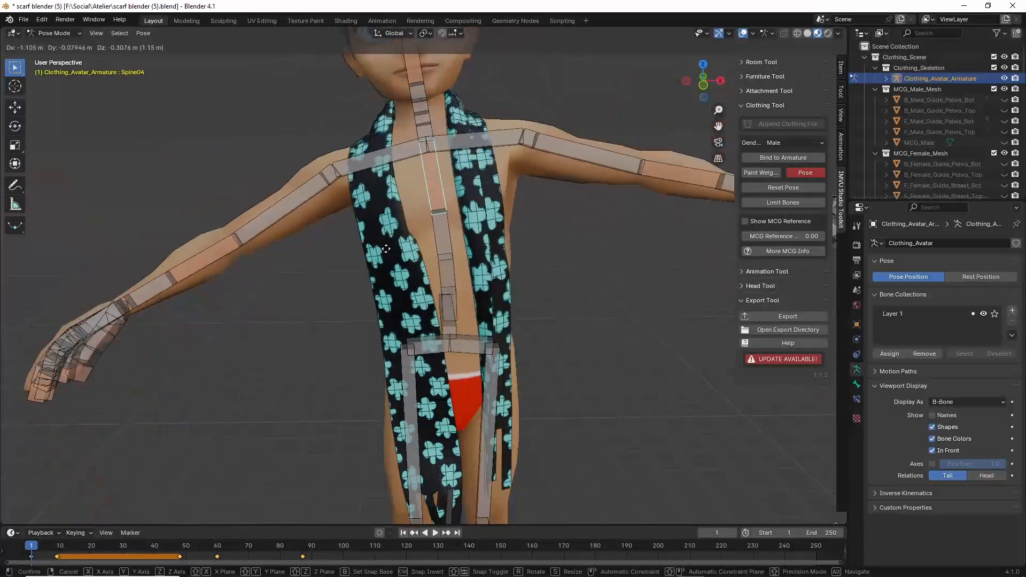
right_click(546, 269)
middle_click_drag(546, 268, 387, 279, "shift")
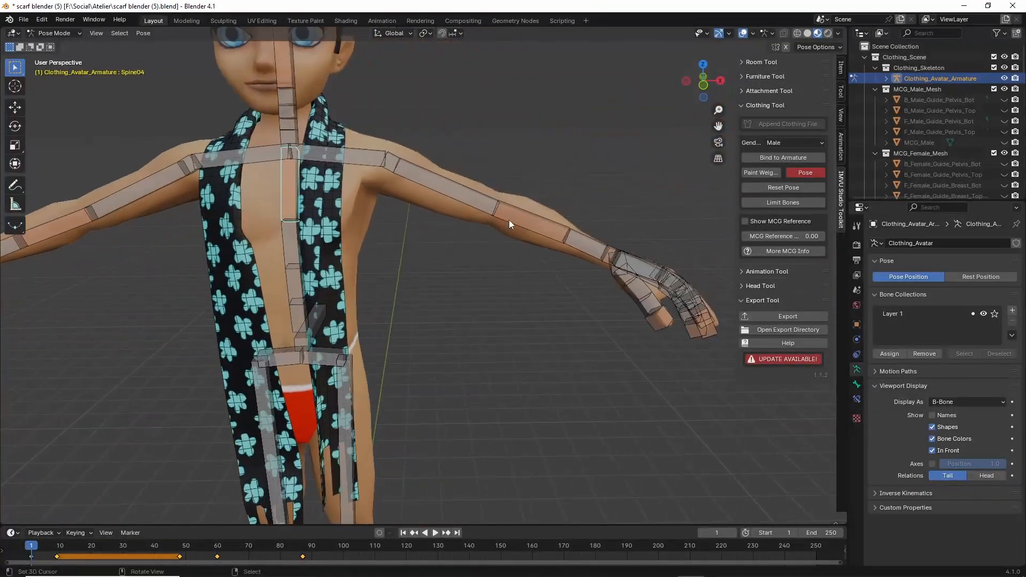
right_click(508, 219)
key("g")
right_click(447, 255)
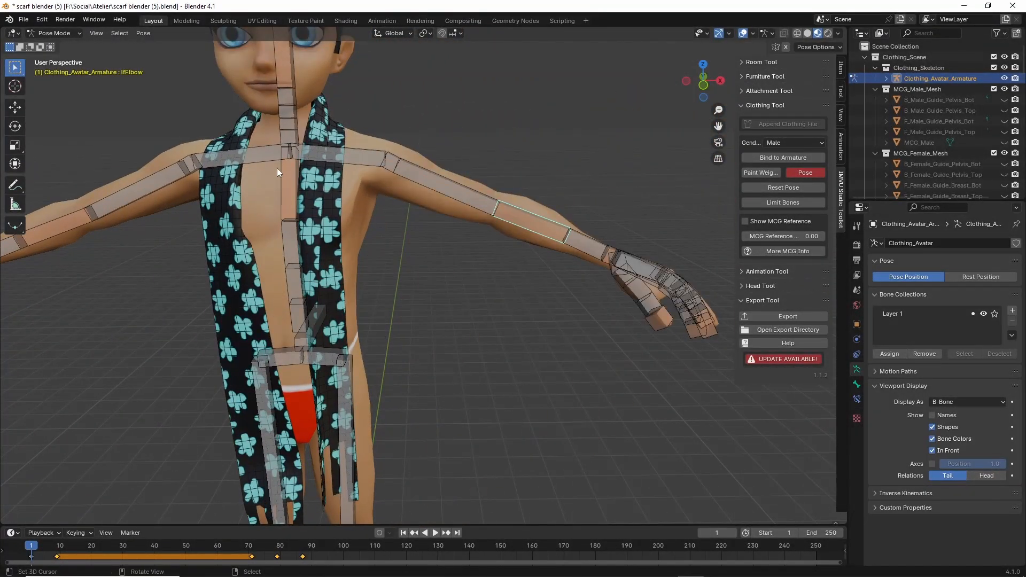
right_click(286, 67)
key("g")
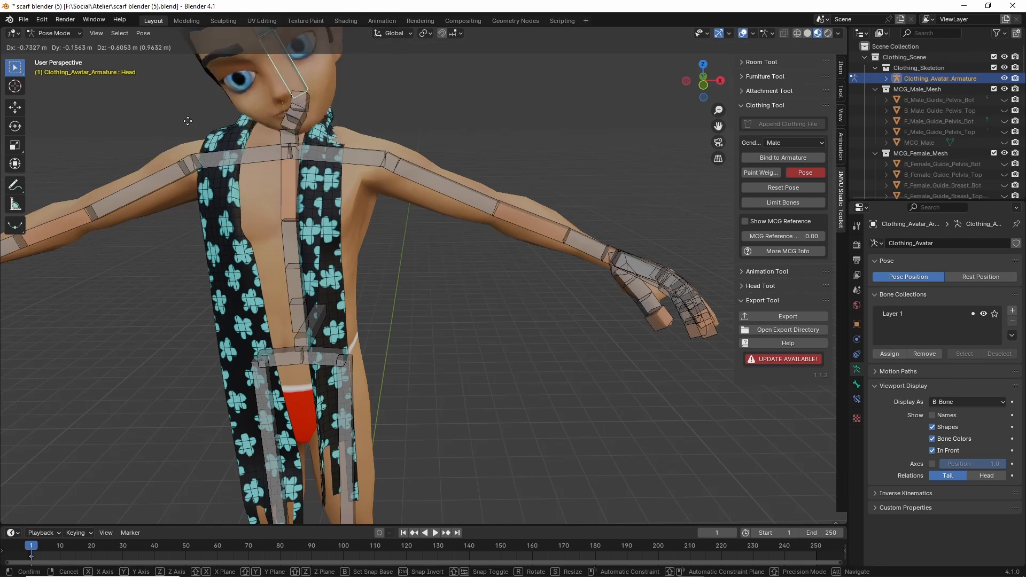
right_click(288, 134)
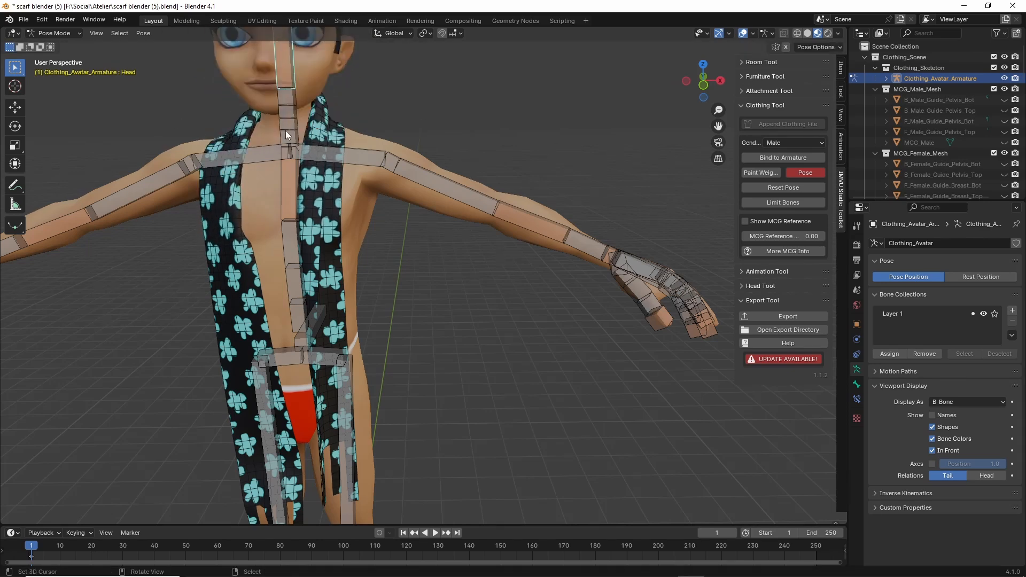
Step: Move the Head bone while viewing the avatar from the side to check the scarf's deformation, and cancel the move
middle_click_drag(286, 131, 293, 334)
key("g")
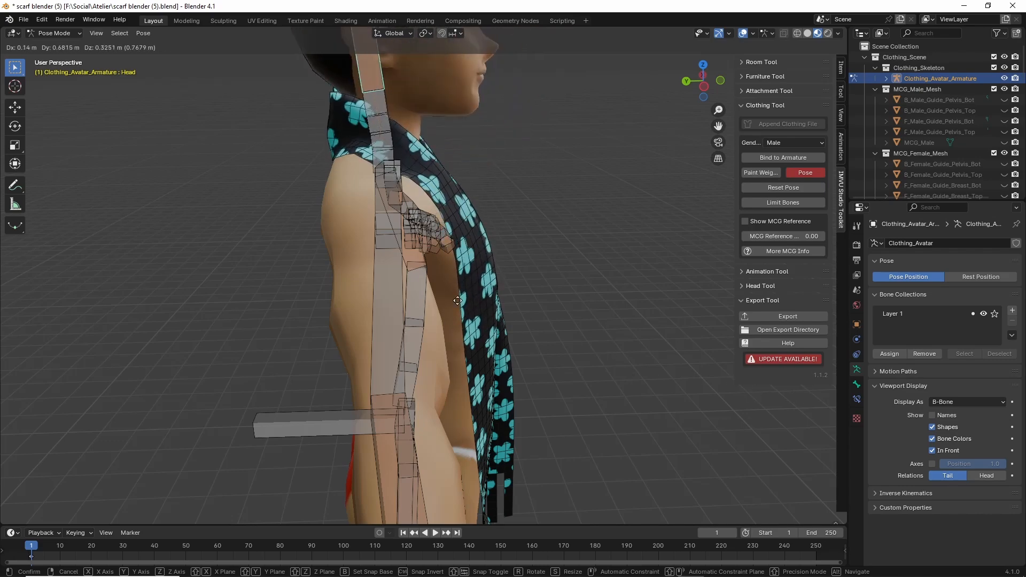
right_click(526, 361)
middle_click_drag(525, 361, 495, 342)
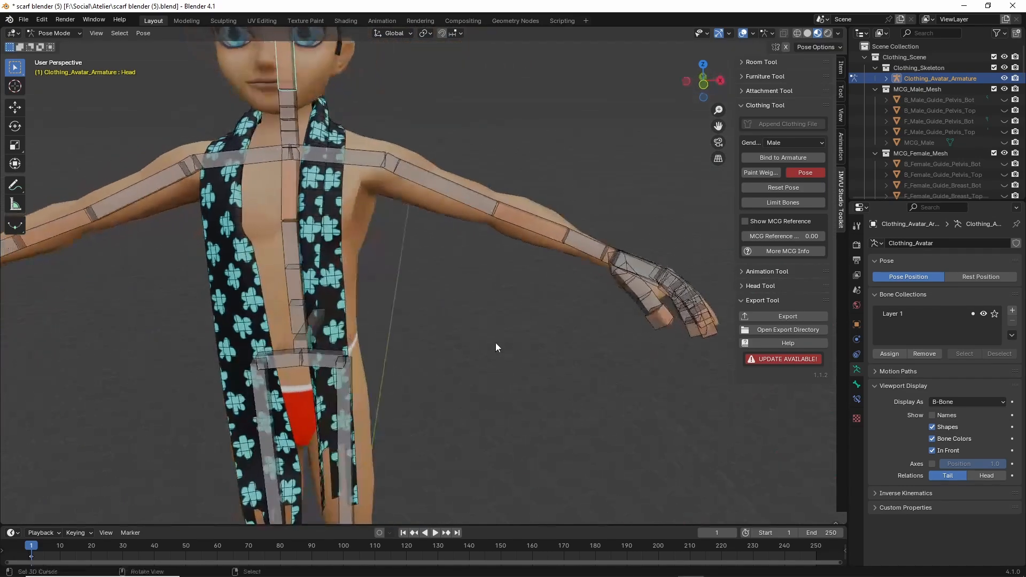
middle_click_drag(397, 335, 468, 325)
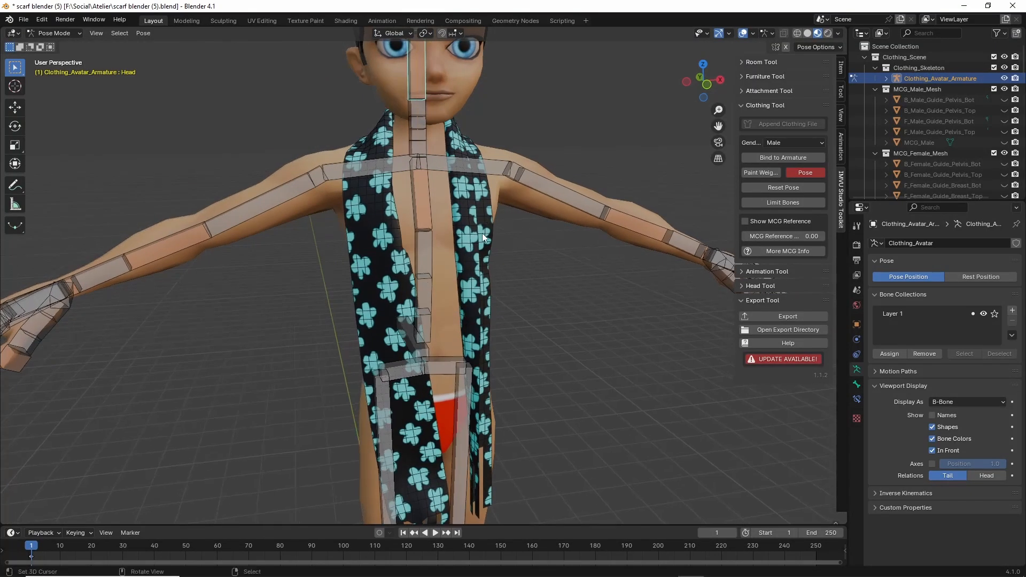
Step: Take the avatar armature out of pose mode and select the scarf mesh in Object Mode
left_click(824, 172)
left_click(490, 281)
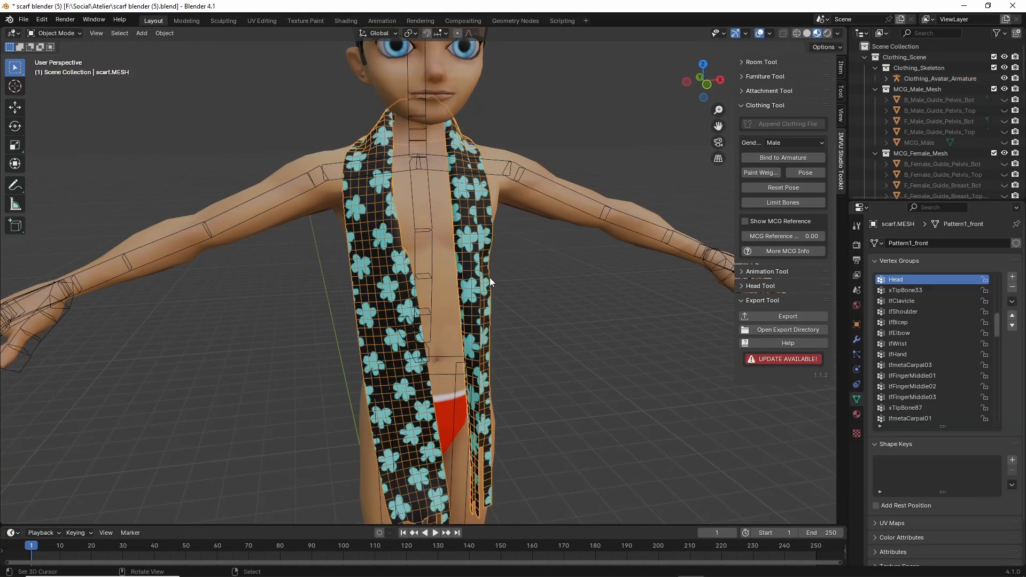
middle_click_drag(514, 354, 504, 354)
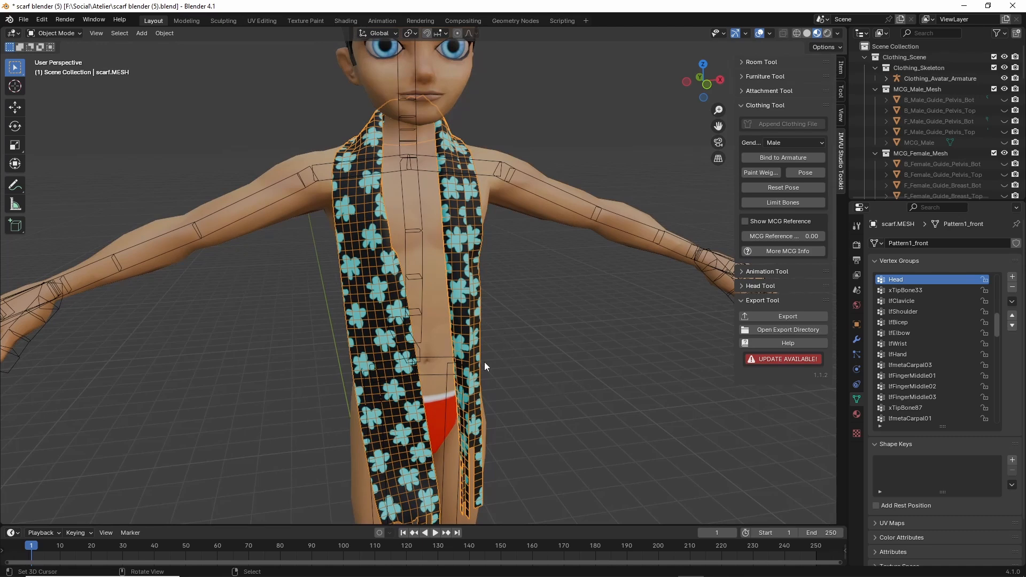
Step: Save the project as a new incremented version named scarf blender (6).blend in the Atelier folder
left_click(24, 19)
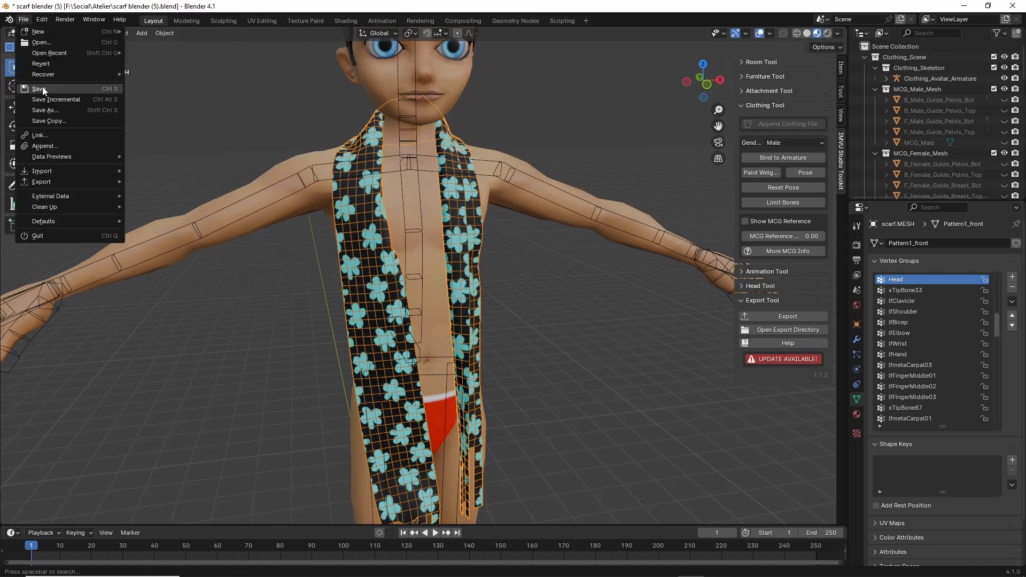
left_click(44, 110)
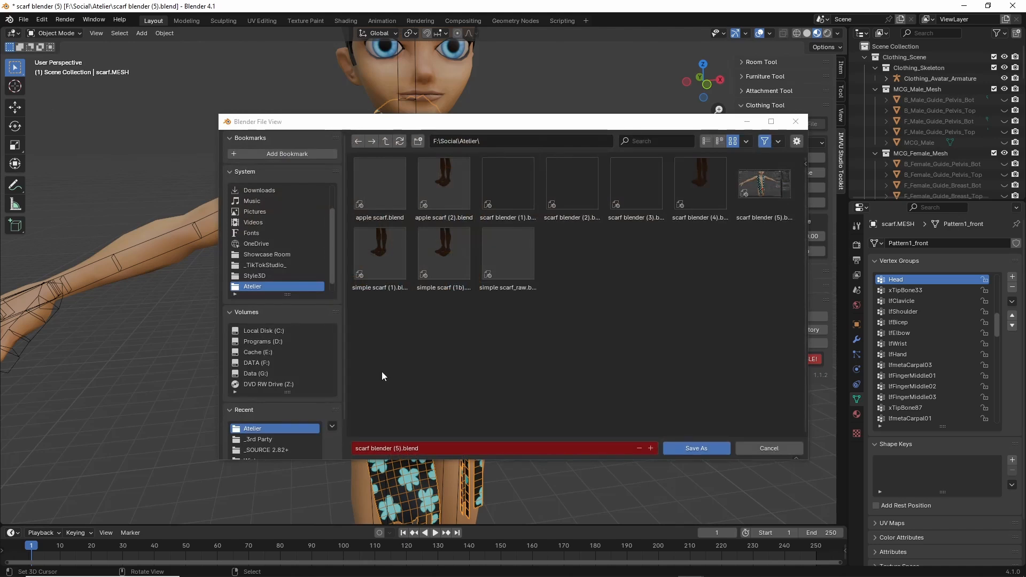
left_click(397, 448)
left_click(396, 450)
left_click_drag(396, 449, 399, 448)
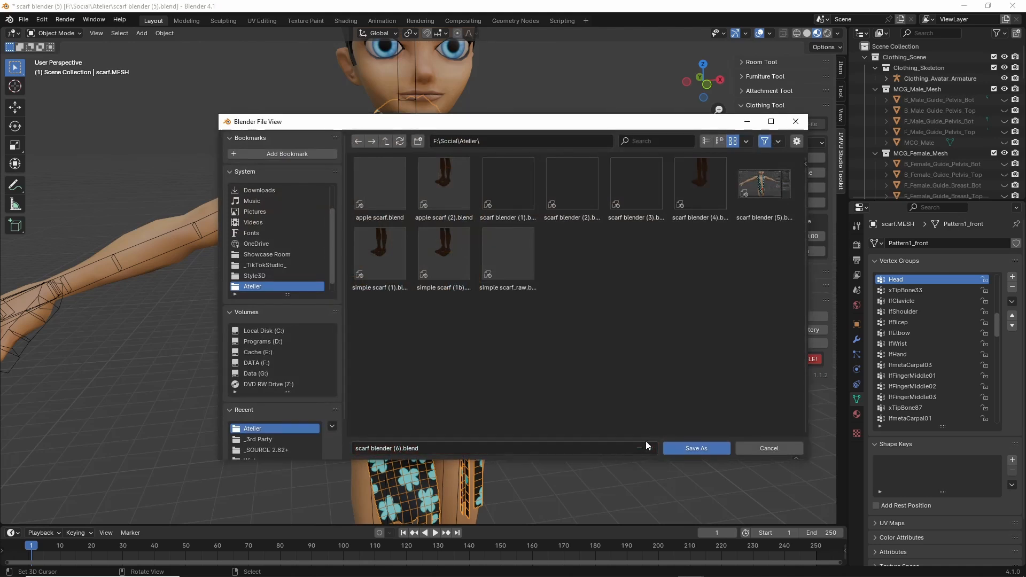
left_click(697, 447)
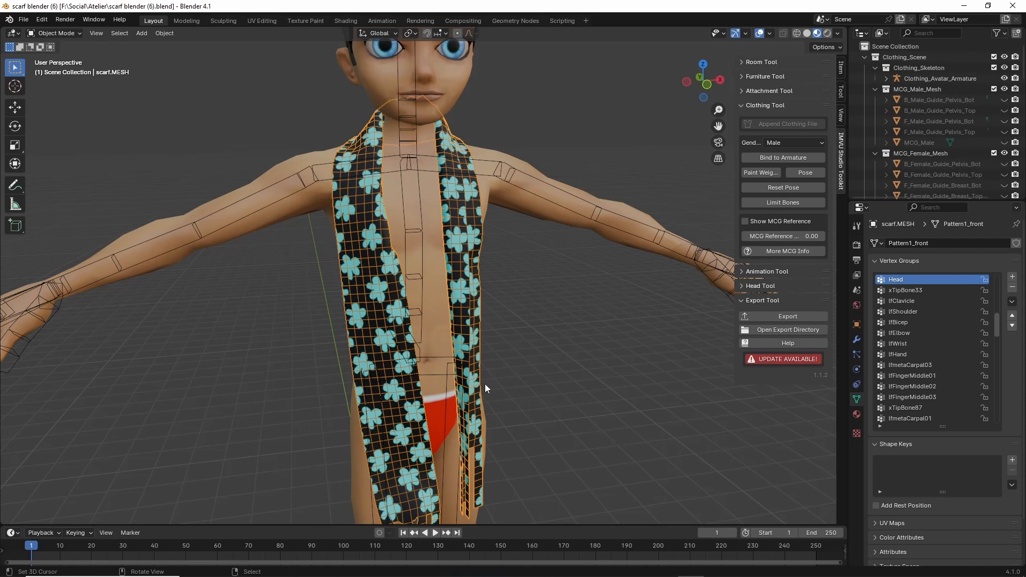
Step: Export the scarf clothing as an FBX file with the IMVU Studio Toolkit
middle_click_drag(470, 366, 563, 373)
scroll(561, 375, "down", 2)
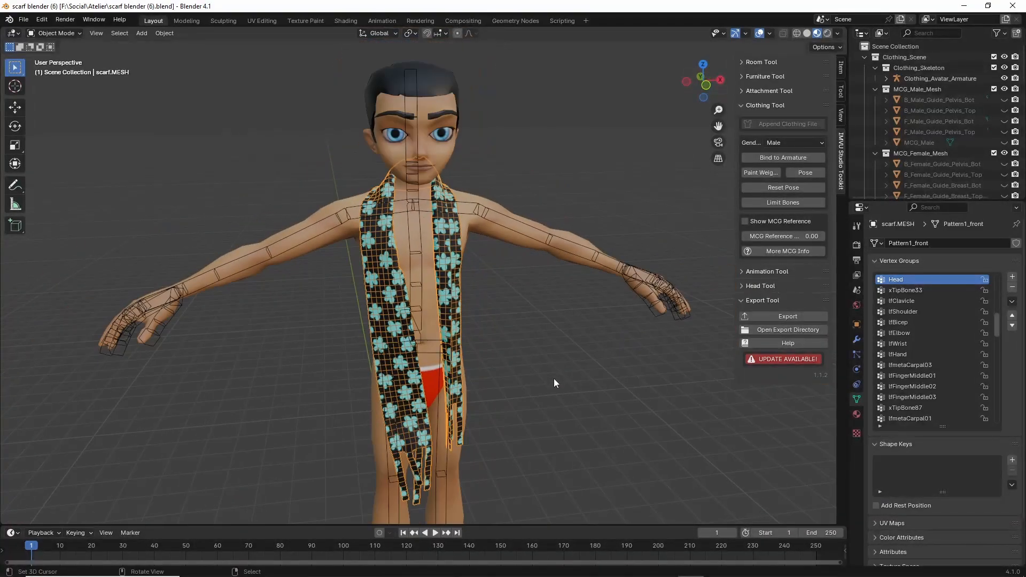
middle_click_drag(475, 415, 476, 410, "shift")
scroll(475, 409, "up", 1)
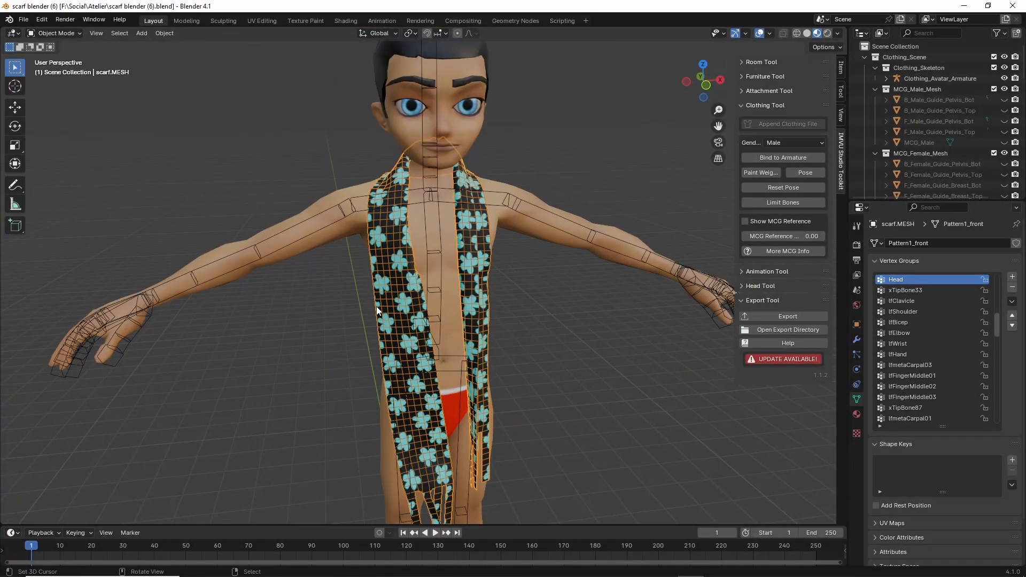
key("ctrl+2")
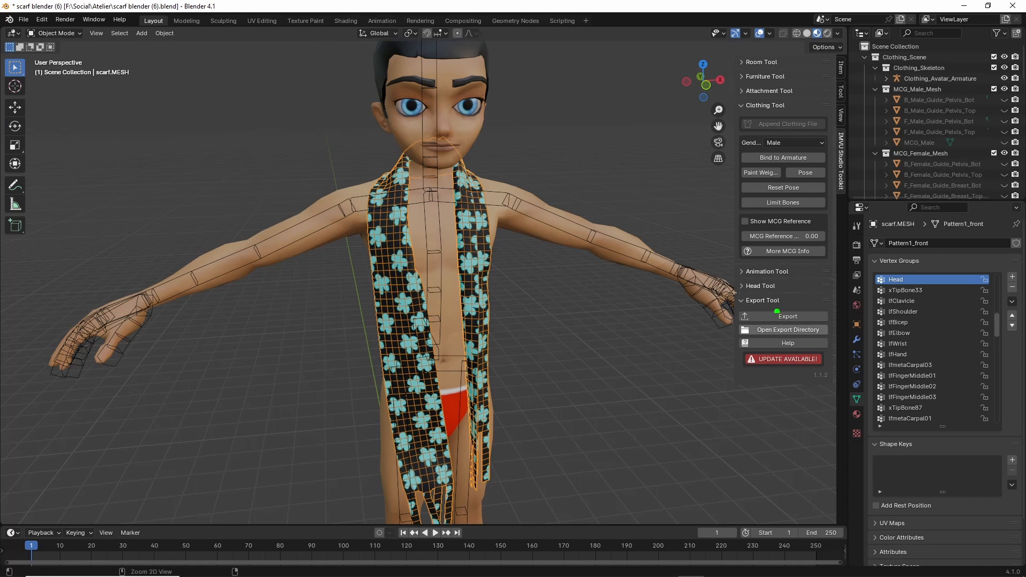
left_click_drag(767, 300, 747, 285)
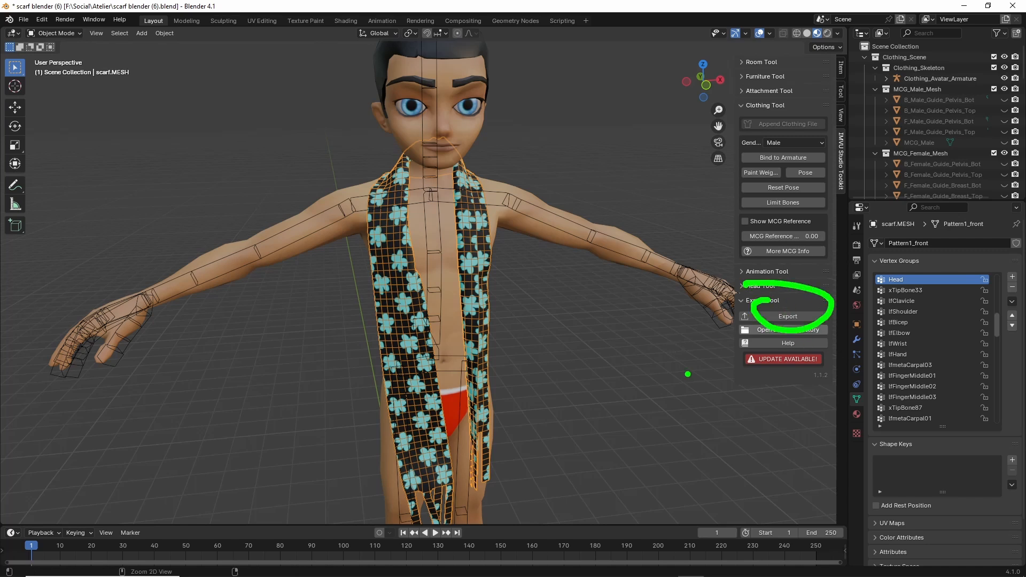
key("Escape")
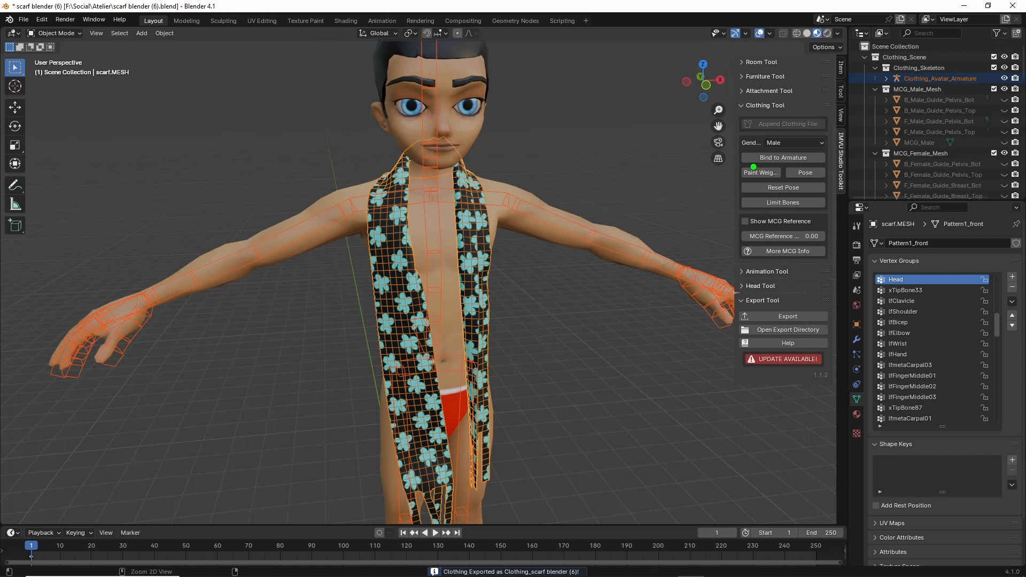
mouse_move(753, 167)
left_mouse_down()
mouse_move(826, 168)
mouse_move(741, 143)
mouse_move(745, 165)
mouse_move(777, 165)
left_mouse_up()
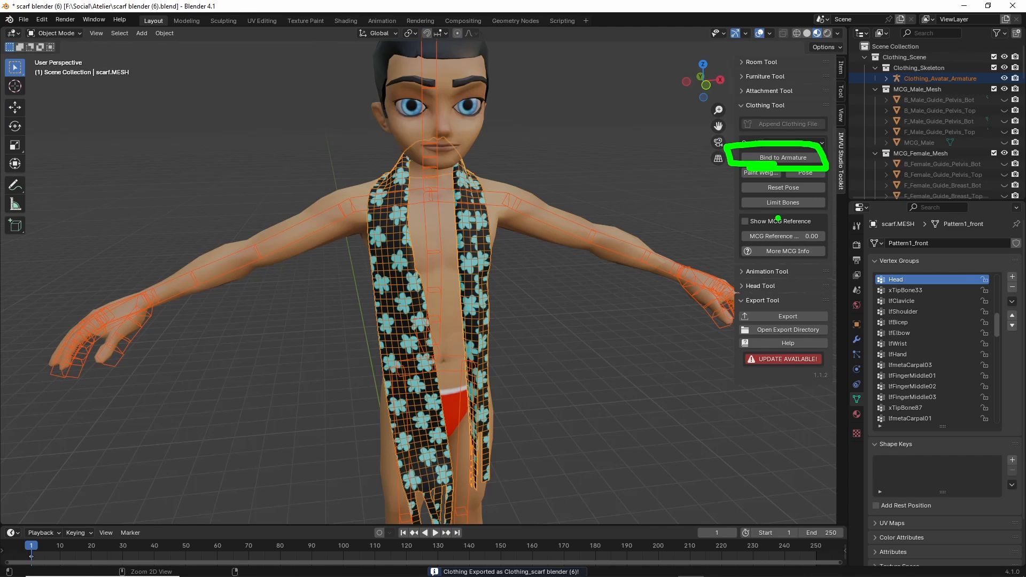
mouse_move(462, 195)
left_mouse_down()
mouse_move(484, 217)
mouse_move(457, 358)
mouse_move(463, 398)
left_mouse_up()
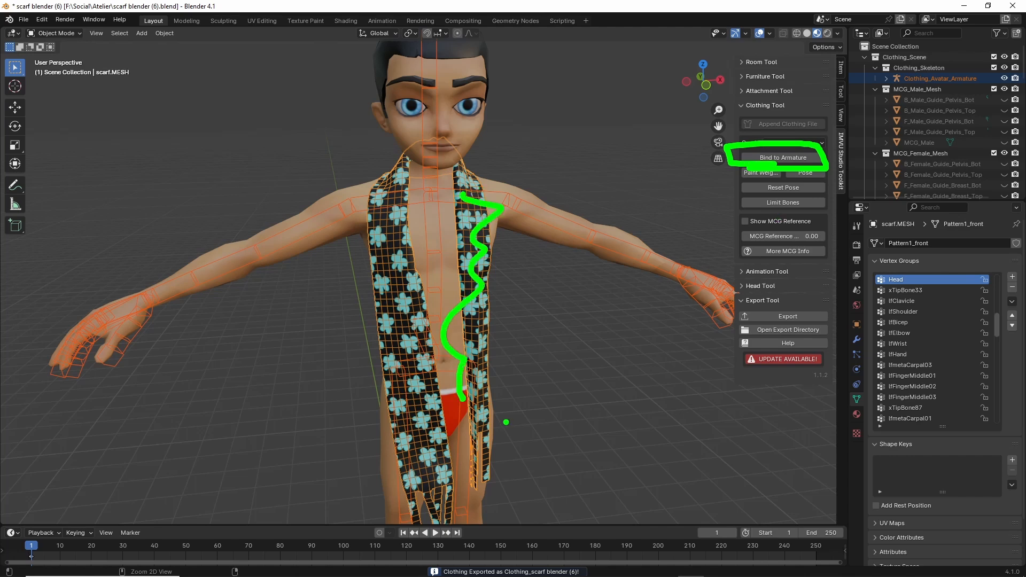
key("Escape")
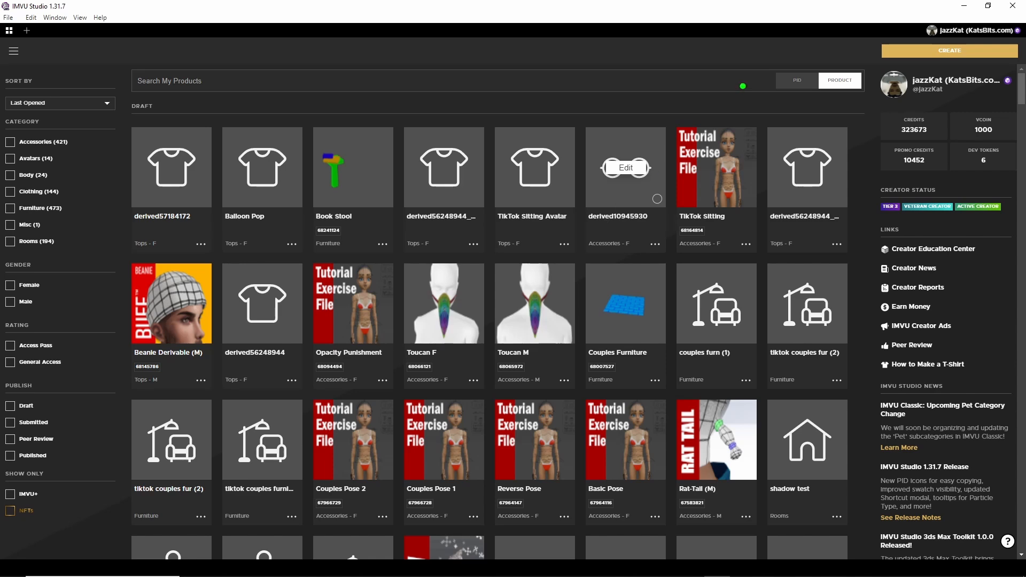
Step: Switch to IMVU Studio, start creating a product and narrow the base products to men's clothing tops
left_click(952, 51)
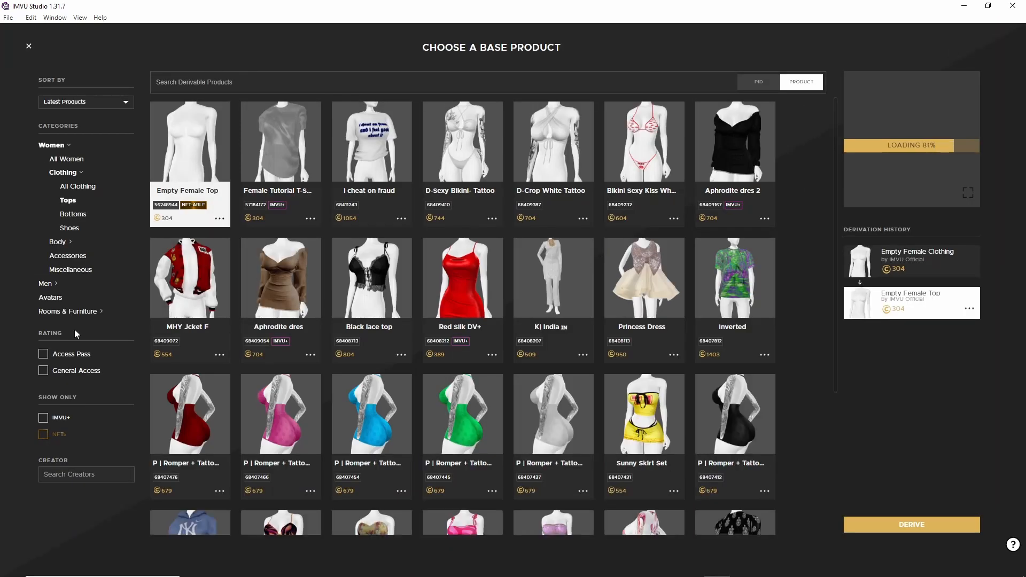
left_click(53, 283)
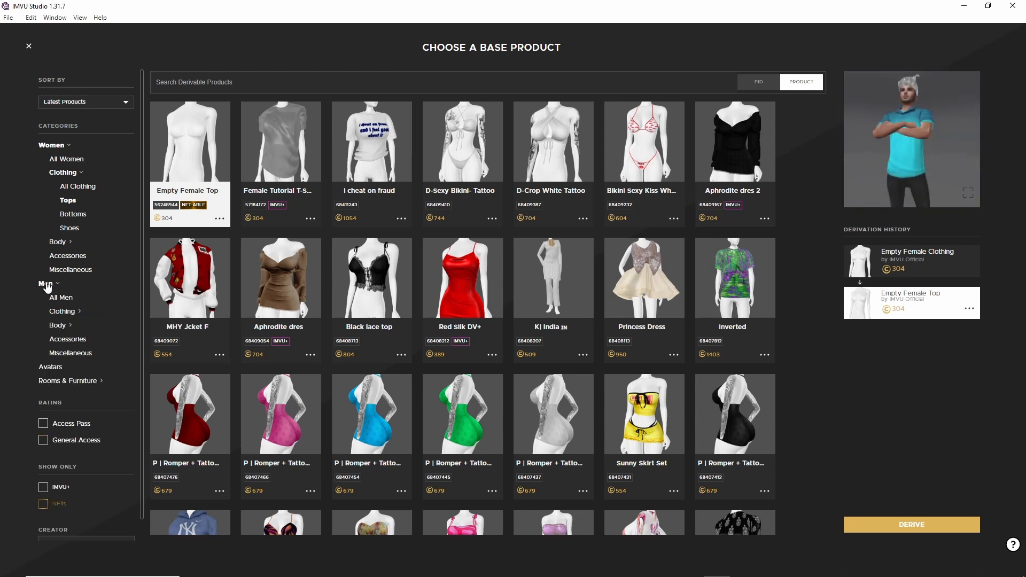
left_click(63, 312)
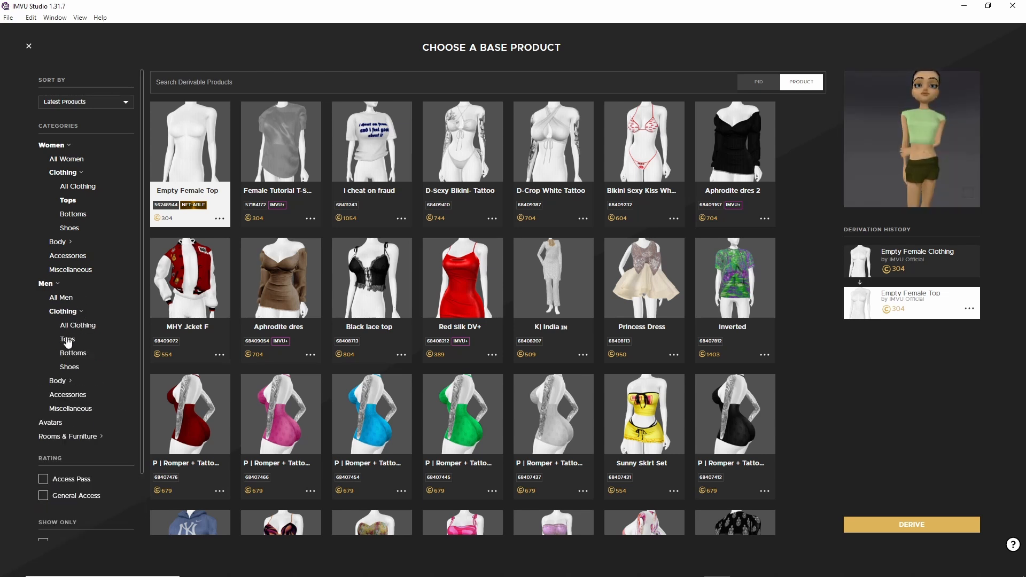
left_click(67, 340)
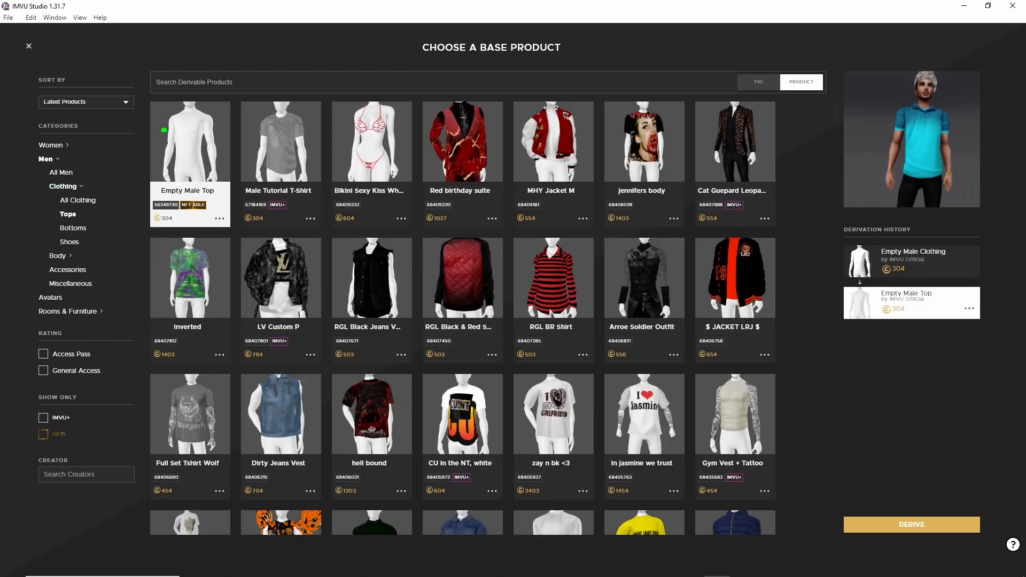
Step: Derive a new product from the Empty Male Top base product
mouse_move(190, 128)
left_mouse_down()
mouse_move(239, 140)
mouse_move(138, 137)
left_mouse_up()
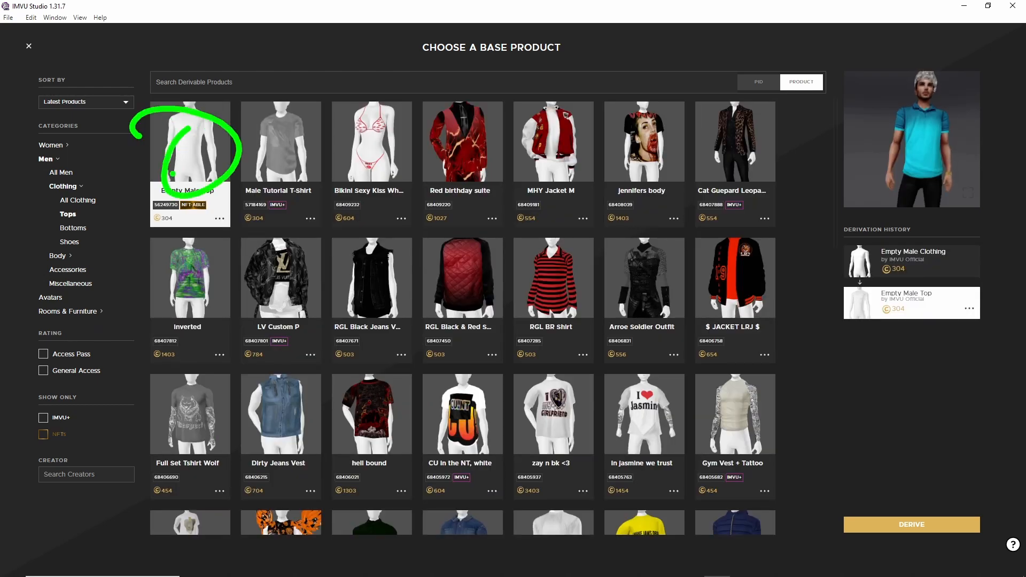
key("Escape")
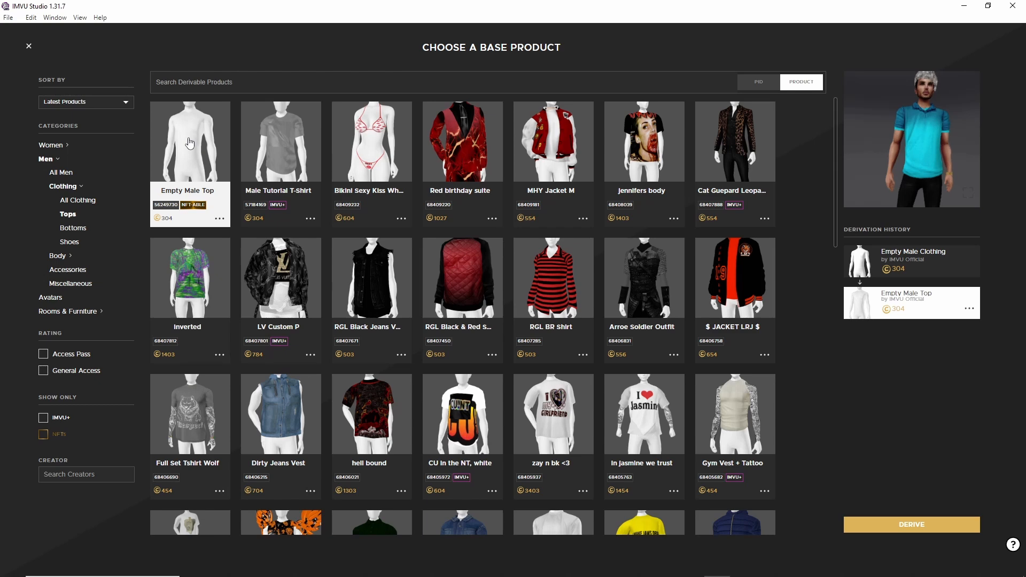
mouse_move(879, 502)
left_mouse_down()
mouse_move(932, 496)
mouse_move(854, 507)
left_mouse_up()
key("Escape")
left_click(912, 524)
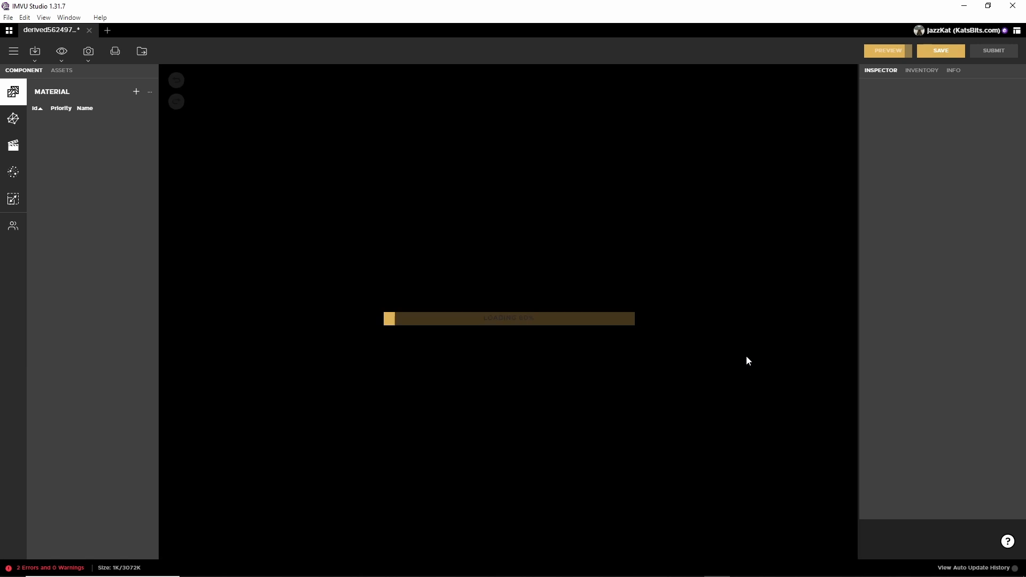
Step: Choose Clothing_scarf blender (6).fbx from the Social\Atelier folder on drive F: for an FBX import
scroll(547, 376, "up", 8)
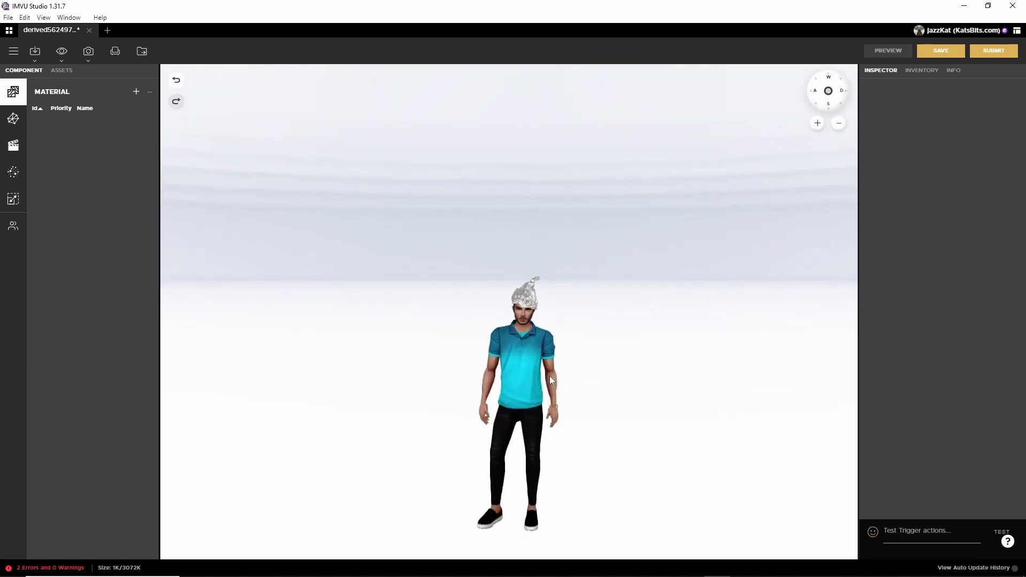
right_click_drag(561, 432, 493, 306)
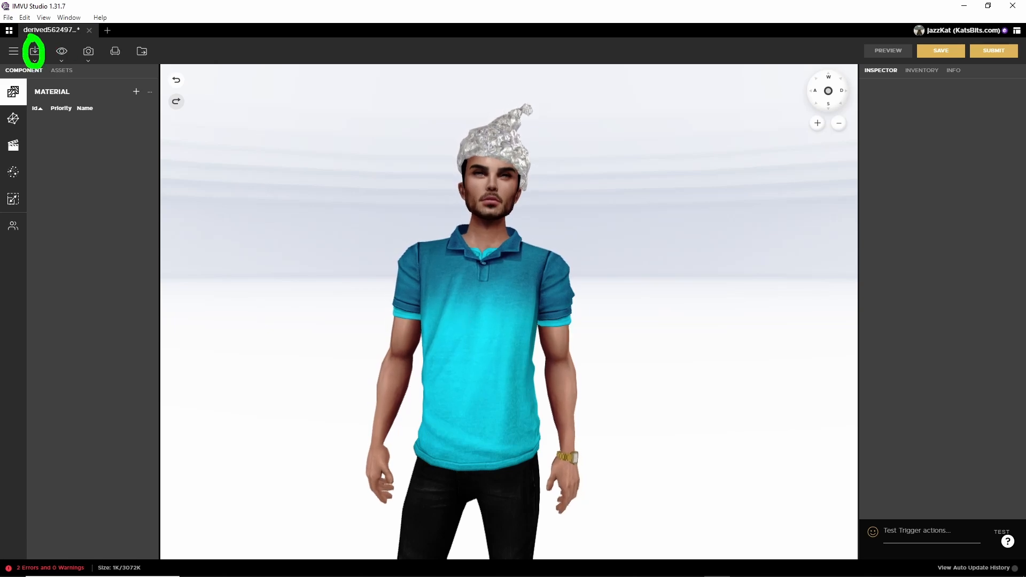
left_click(35, 52)
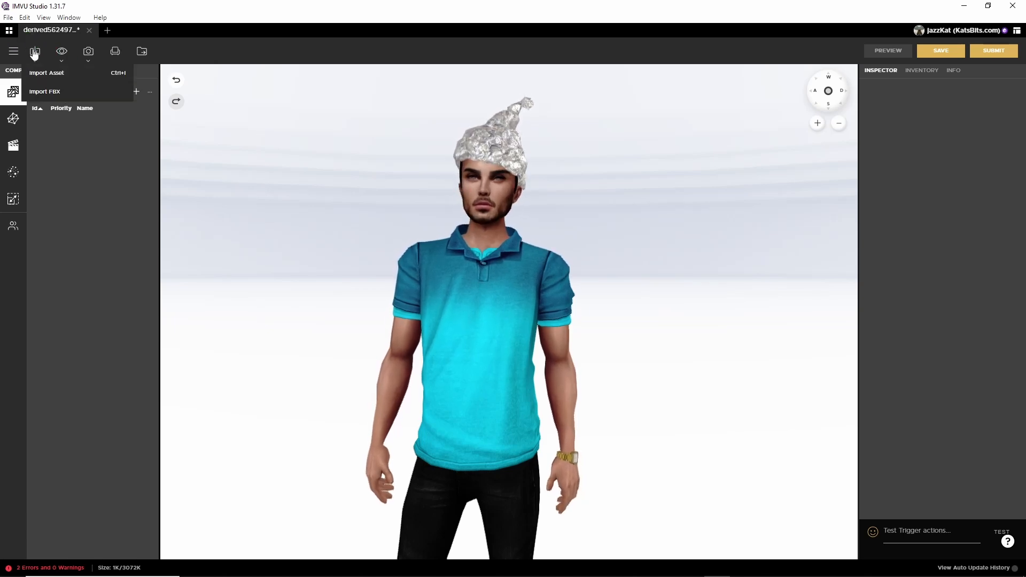
left_click(47, 93)
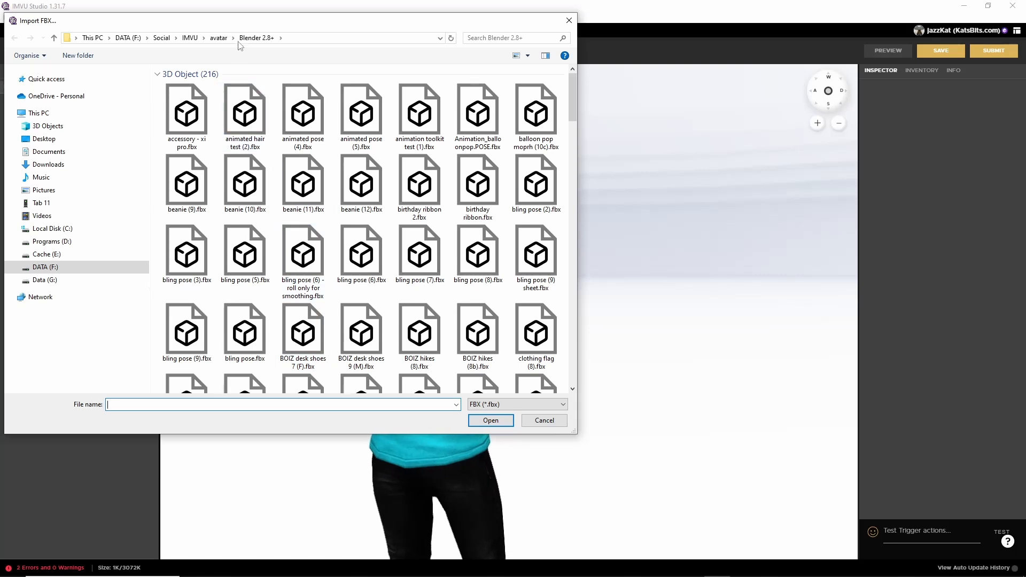
left_click_drag(243, 26, 354, 87)
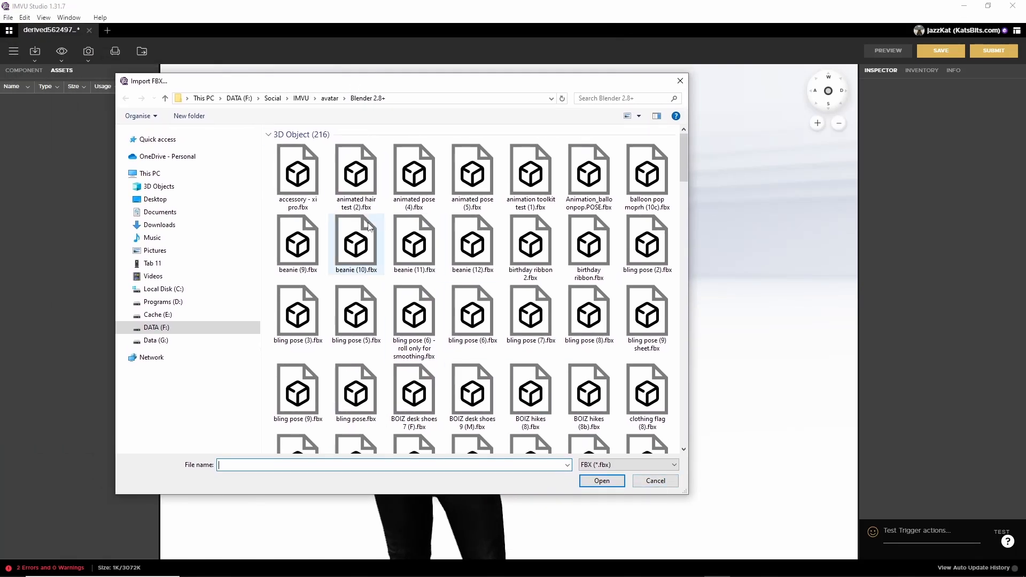
left_click(287, 98)
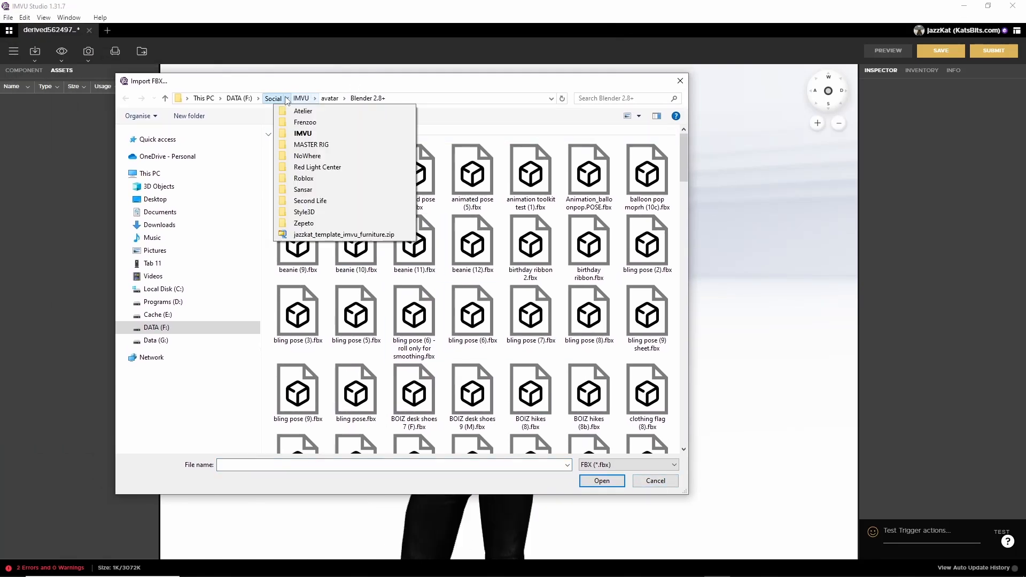
left_click(303, 111)
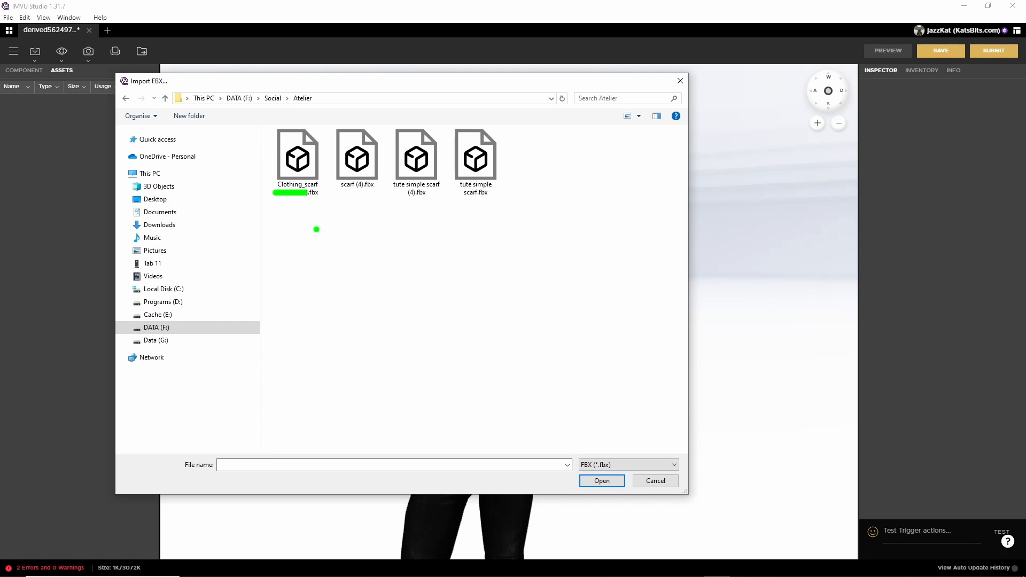
left_click(297, 160)
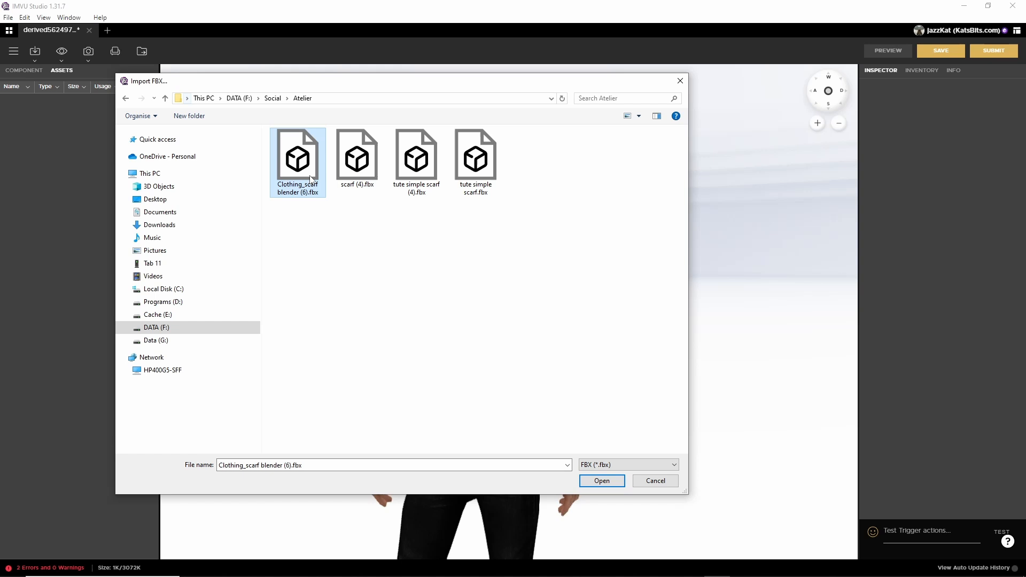
left_click(601, 481)
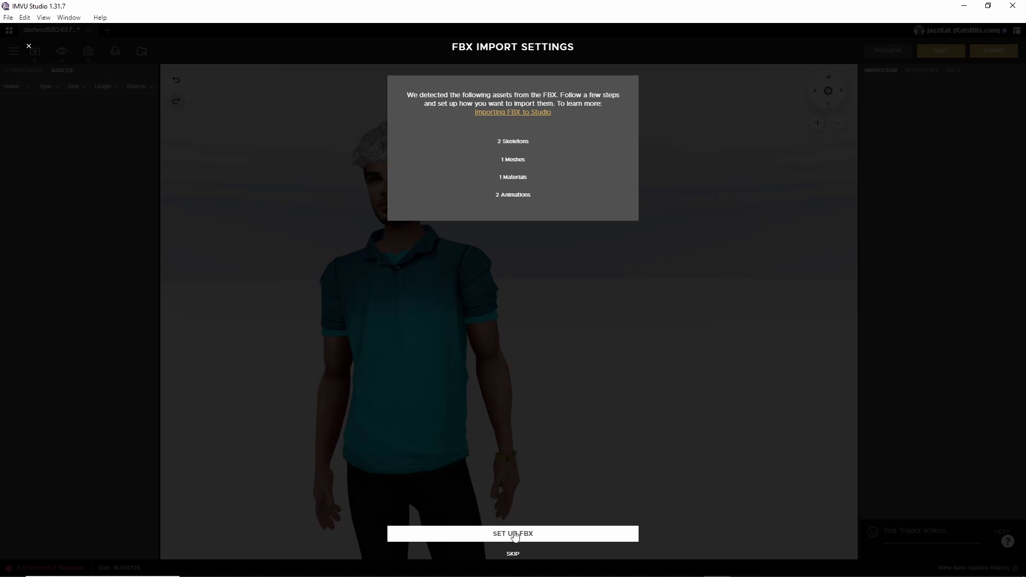
Step: Proceed to the FBX setup and bring up the skeleton and mesh import settings
left_click_drag(495, 516, 497, 511)
left_click_drag(481, 147, 484, 198)
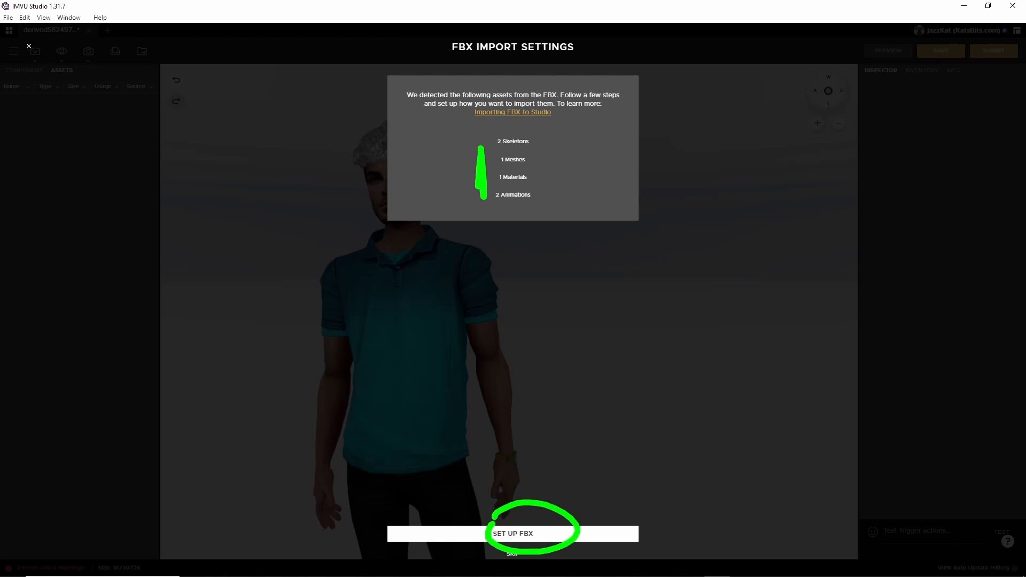
key("Escape")
left_click(526, 533)
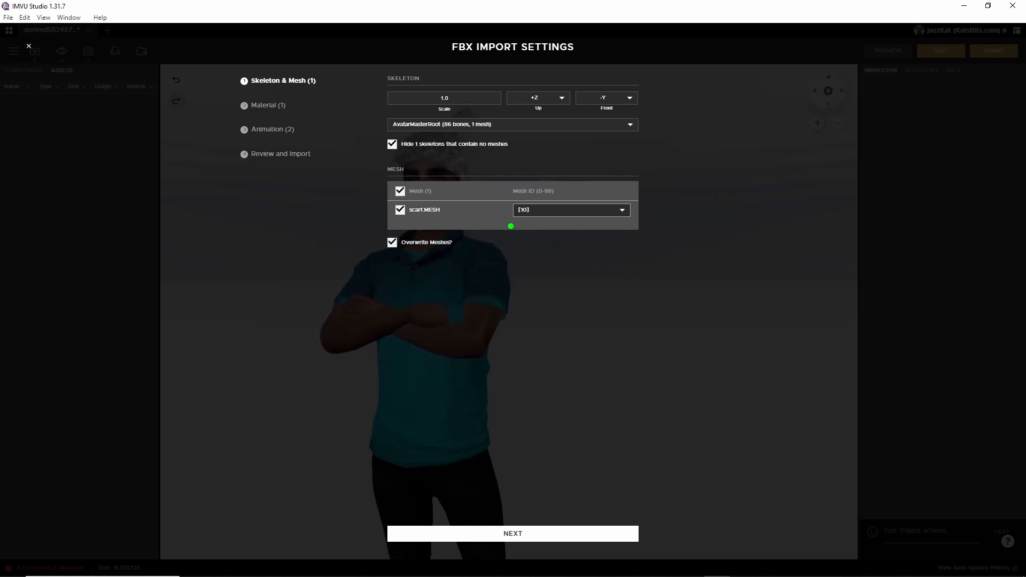
Step: Assign mesh ID 43 to scarf.MESH and continue to the material import settings
left_click_drag(508, 227, 583, 229)
left_click(544, 212)
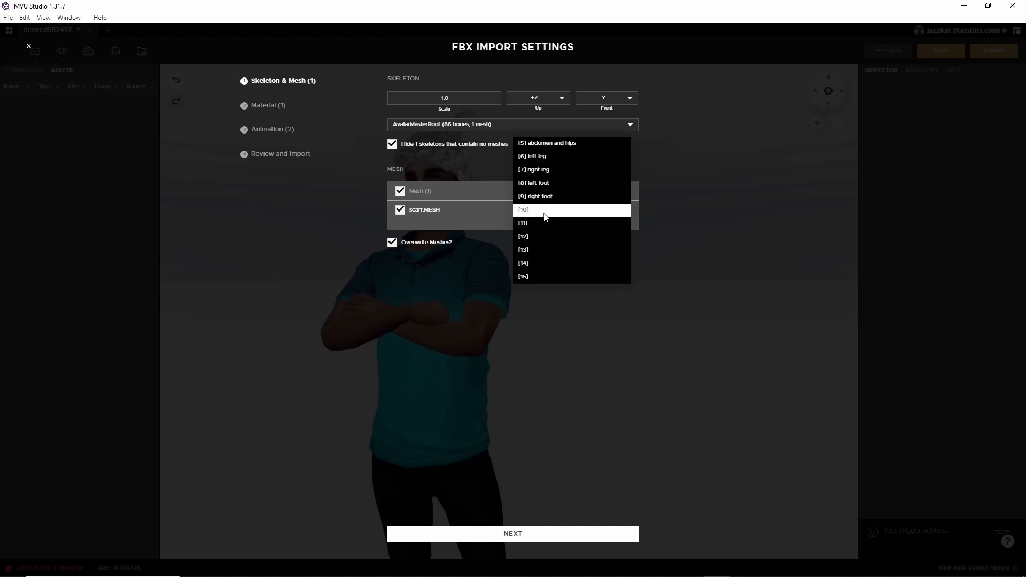
scroll(545, 224, "down", 10)
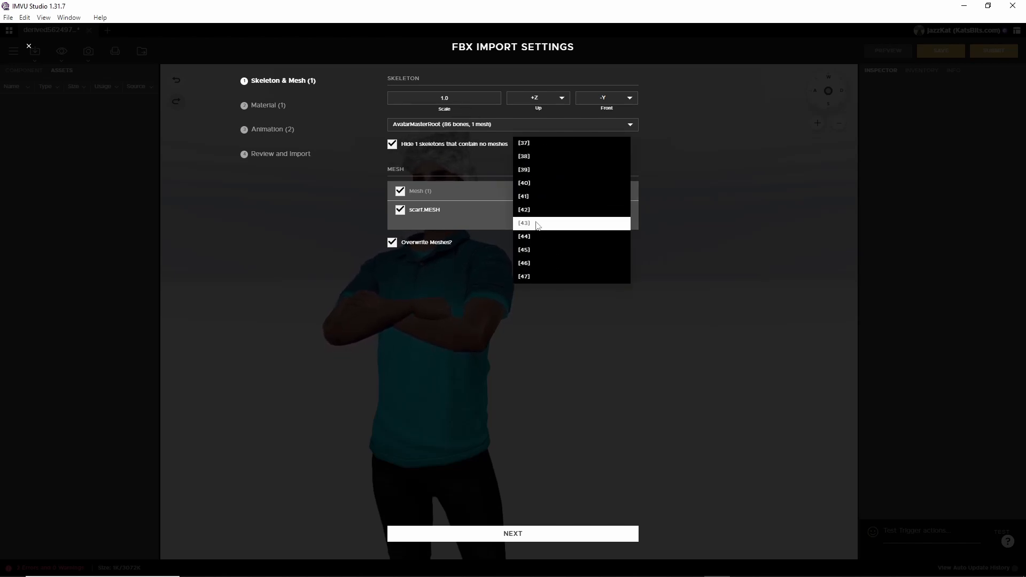
left_click(542, 223)
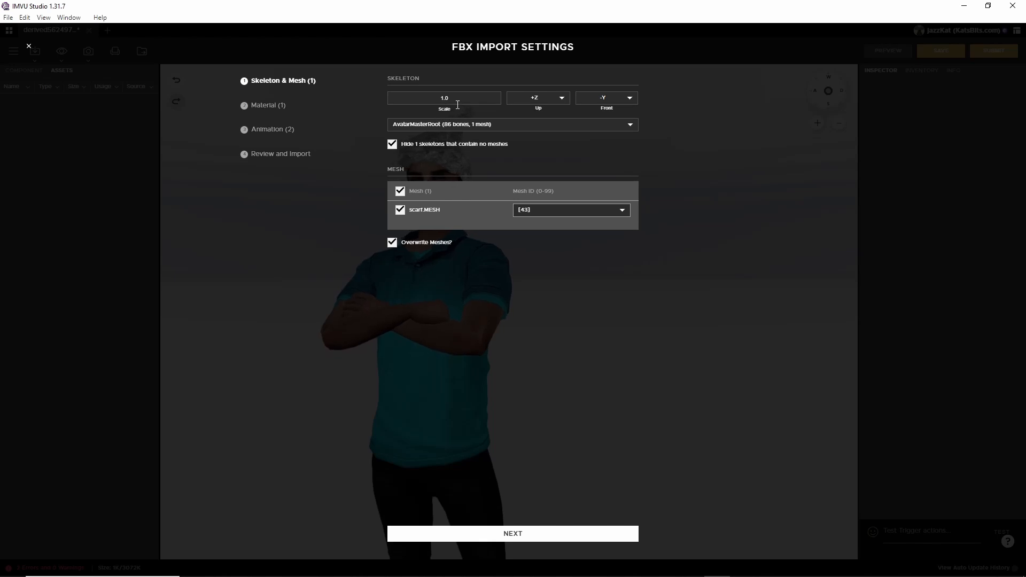
left_click_drag(462, 103, 576, 107)
key("Escape")
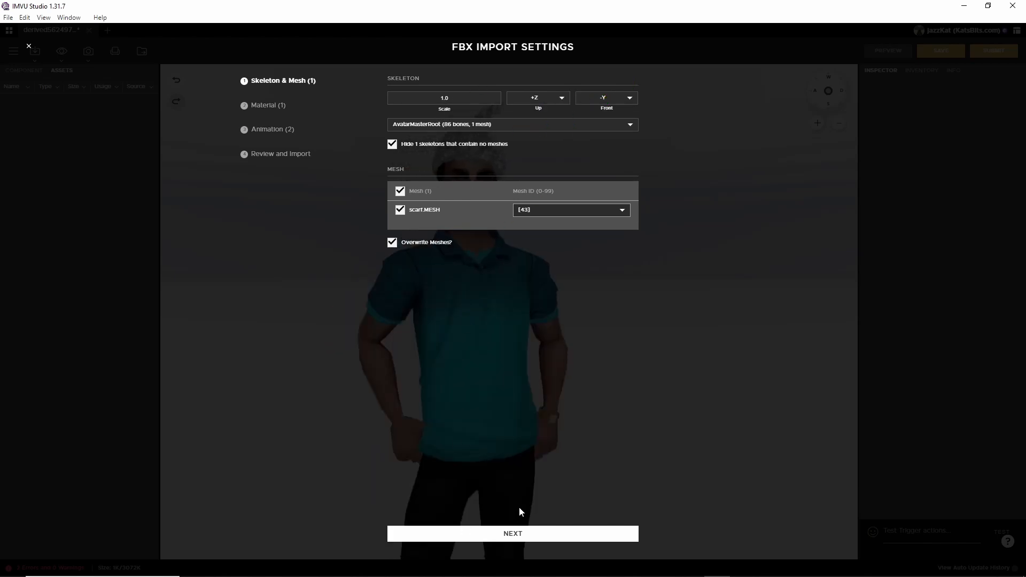
mouse_move(521, 512)
left_mouse_down()
mouse_move(494, 539)
mouse_move(524, 510)
left_mouse_up()
key("Escape")
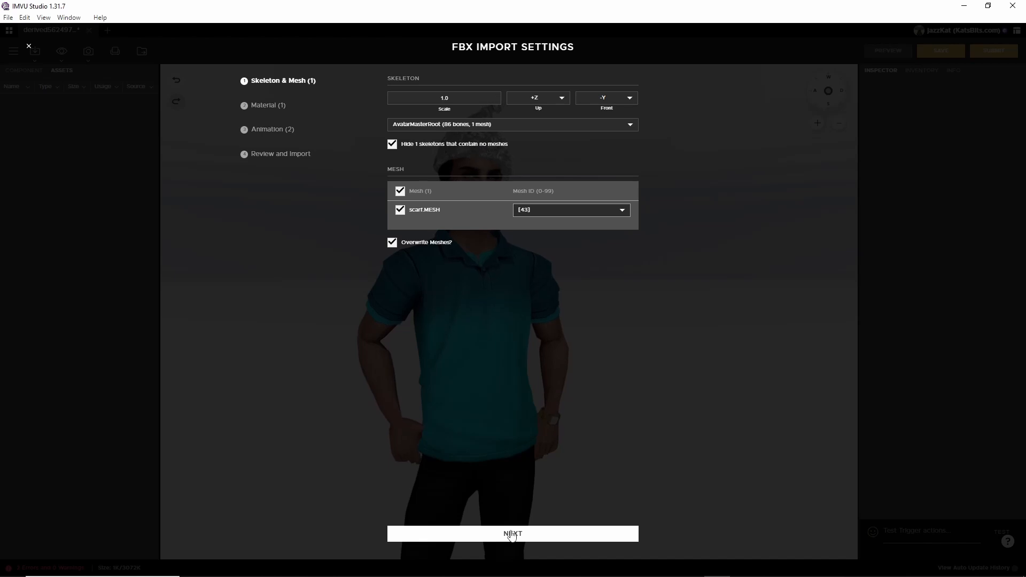
left_click(511, 534)
Step: Keep the Default_Fabric_front material, exclude both Scene animations and import the reviewed FBX assets
mouse_move(595, 107)
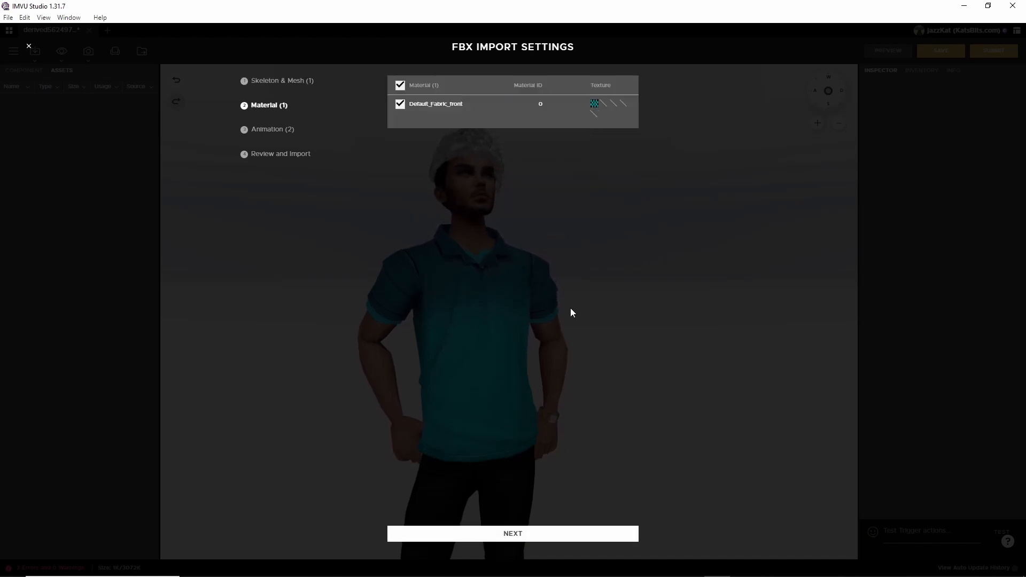
left_click(511, 533)
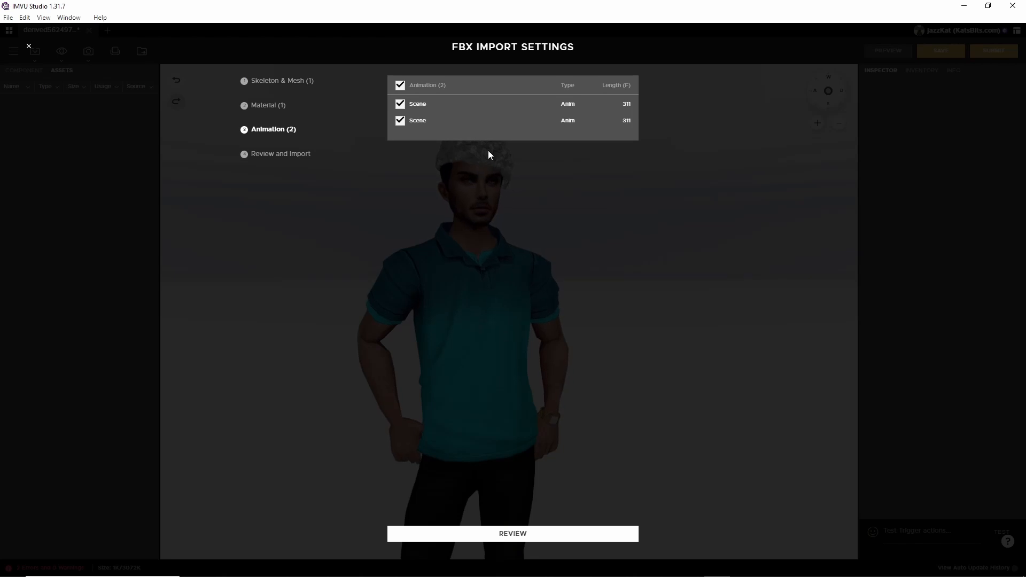
left_click(401, 86)
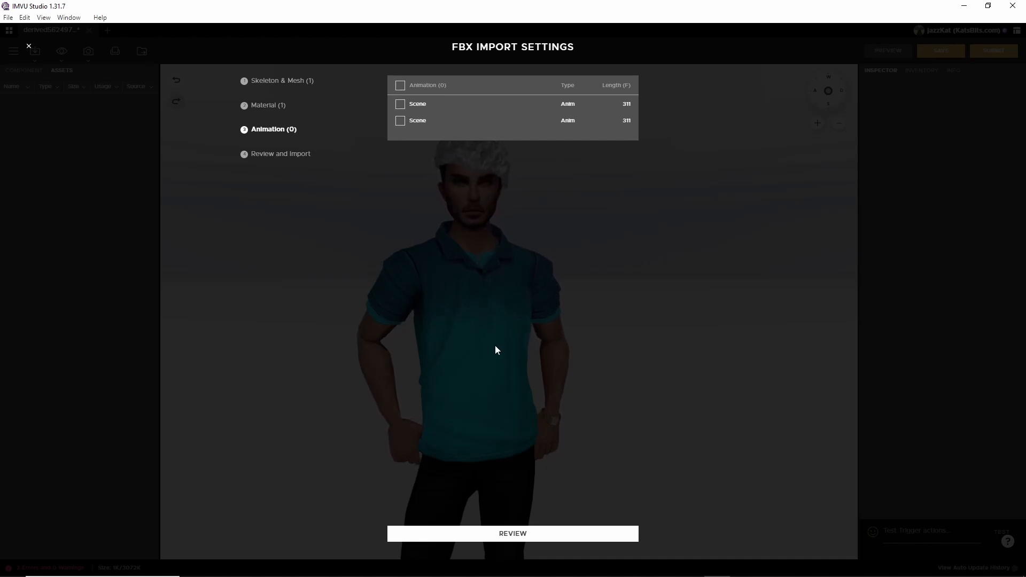
left_click(514, 531)
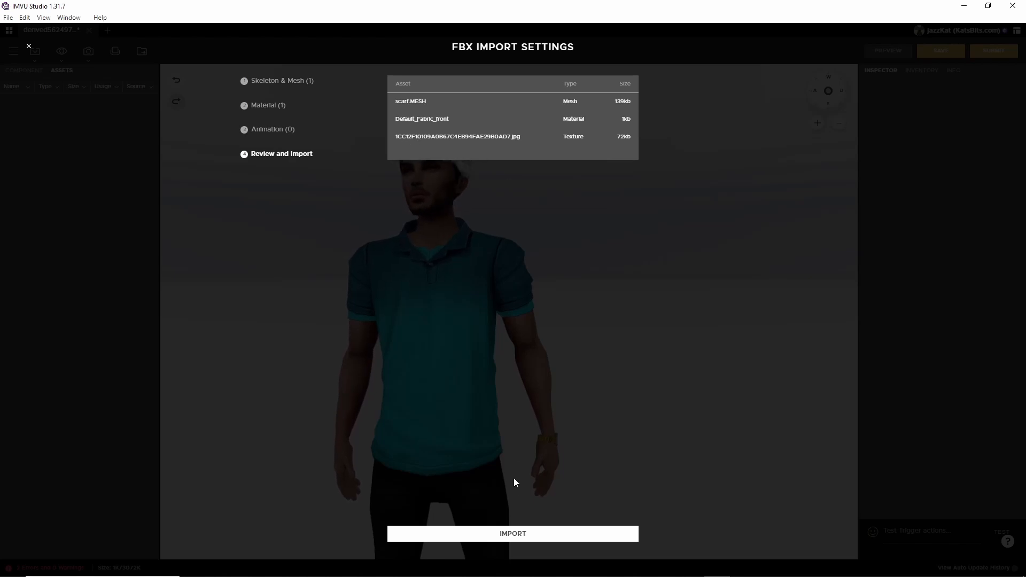
left_click(511, 535)
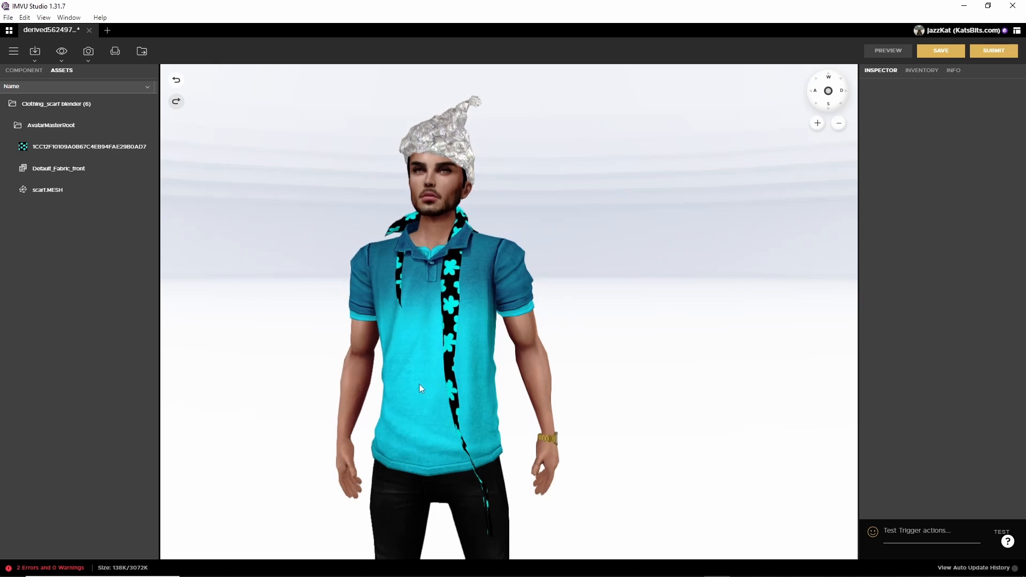
Step: Make the scarf's Default_Fabric_front material double sided in its component properties
left_click_drag(503, 399, 443, 393)
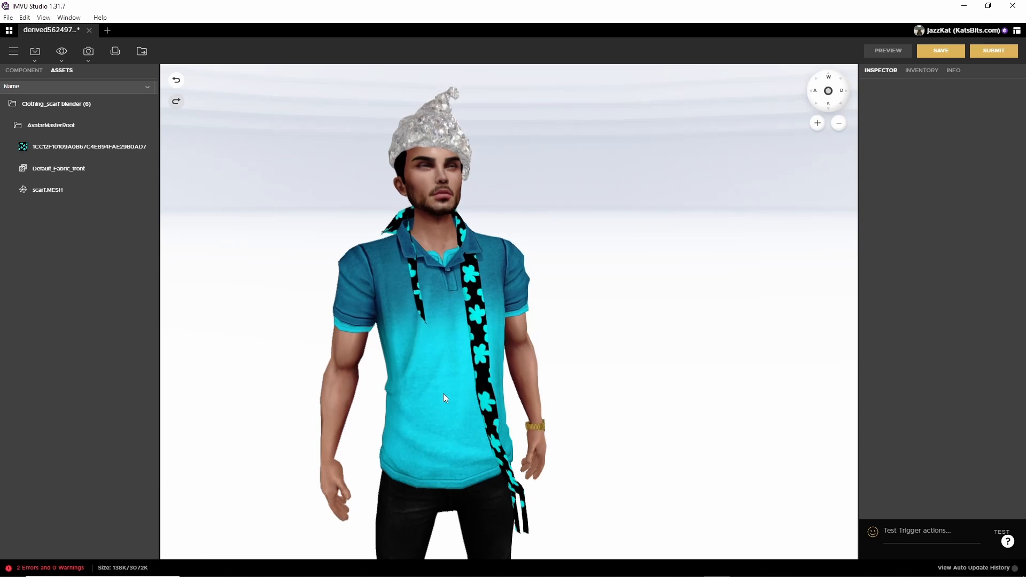
mouse_move(443, 393)
left_mouse_down()
mouse_move(556, 397)
mouse_move(553, 373)
mouse_move(622, 382)
mouse_move(440, 377)
mouse_move(534, 390)
mouse_move(706, 389)
mouse_move(566, 380)
mouse_move(422, 307)
left_mouse_up()
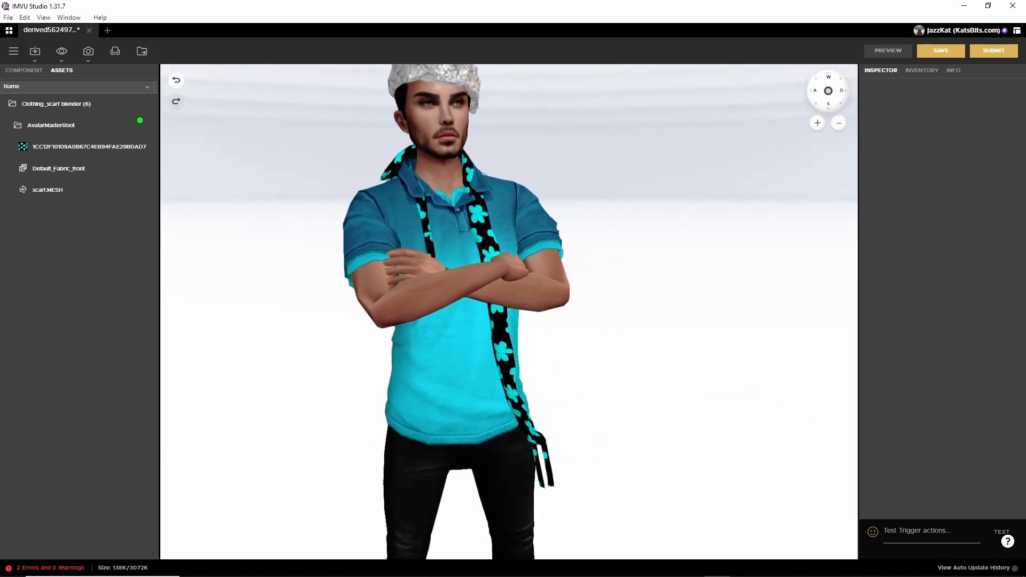
left_click_drag(140, 120, 154, 214)
left_click_drag(4, 79, 48, 79)
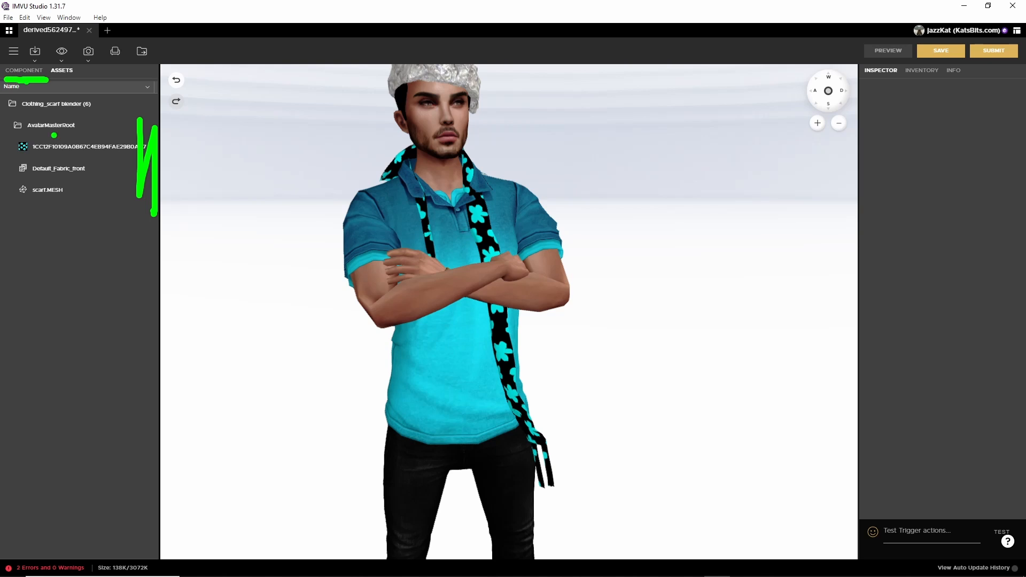
left_click(24, 71)
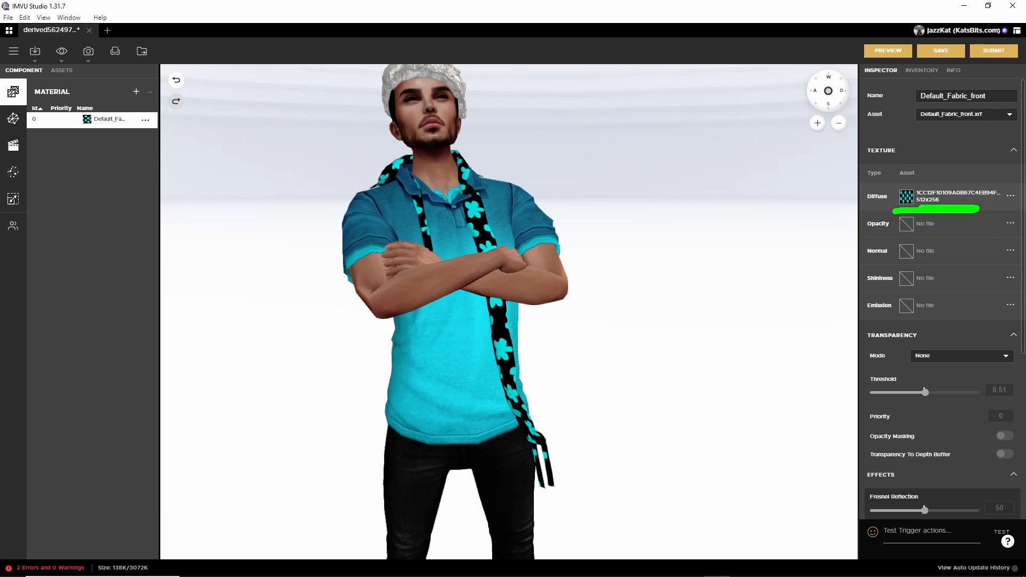
scroll(938, 312, "down", 5)
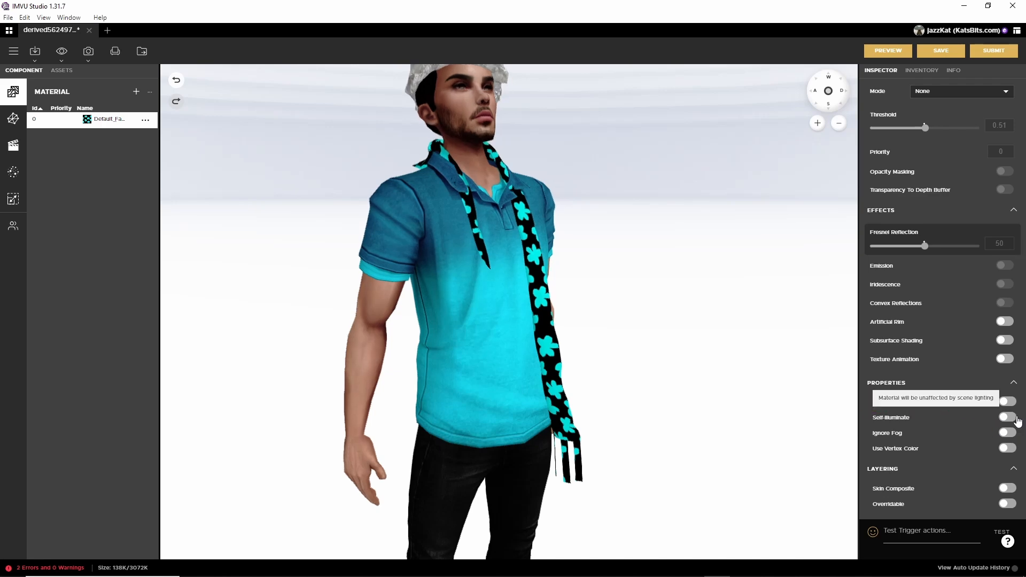
left_click(1007, 401)
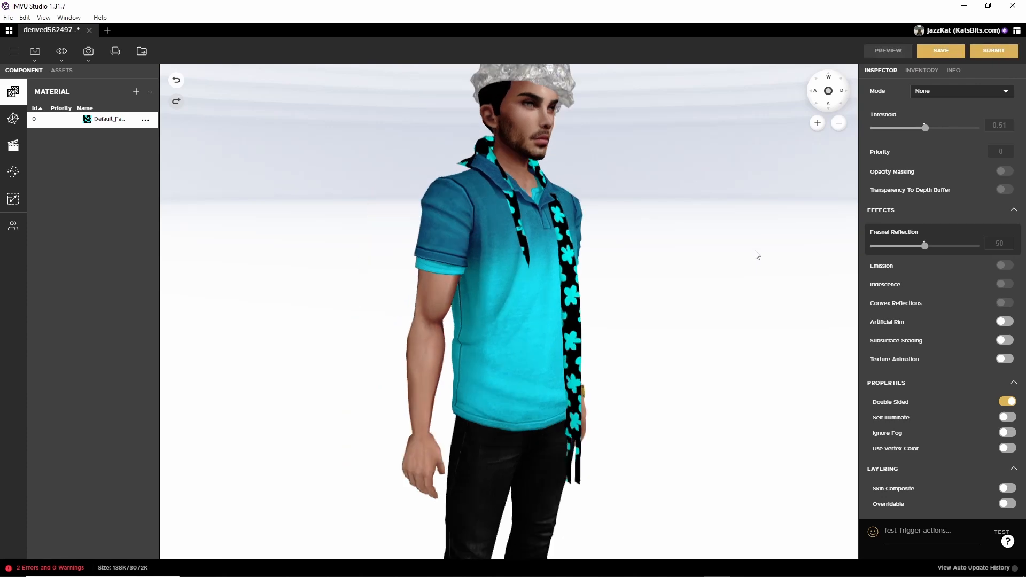
Step: Examine the double-sided scarf on the avatar from several angles, checking where it intersects the shirt and trousers
left_click_drag(757, 277, 687, 290)
left_click_drag(458, 264, 516, 252)
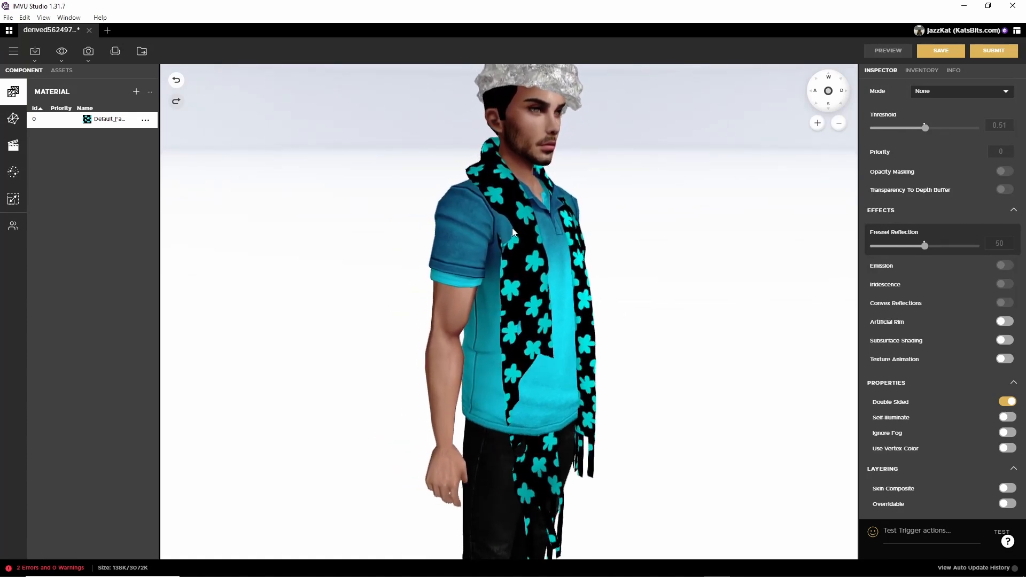
left_click_drag(563, 318, 531, 324)
scroll(531, 324, "up", 3)
mouse_move(628, 350)
left_mouse_down()
mouse_move(504, 344)
mouse_move(620, 342)
left_mouse_up()
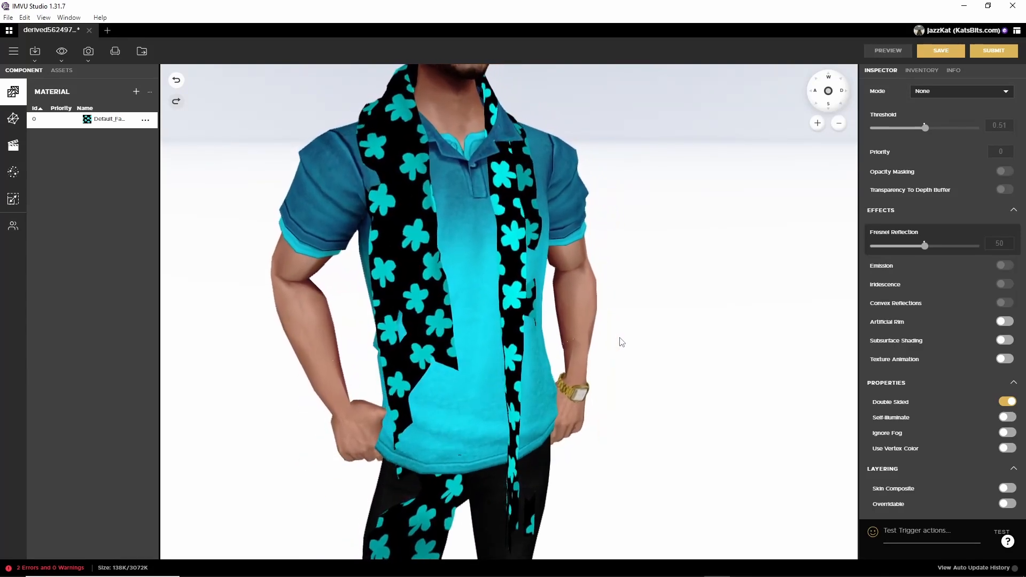
left_click_drag(621, 341, 502, 333)
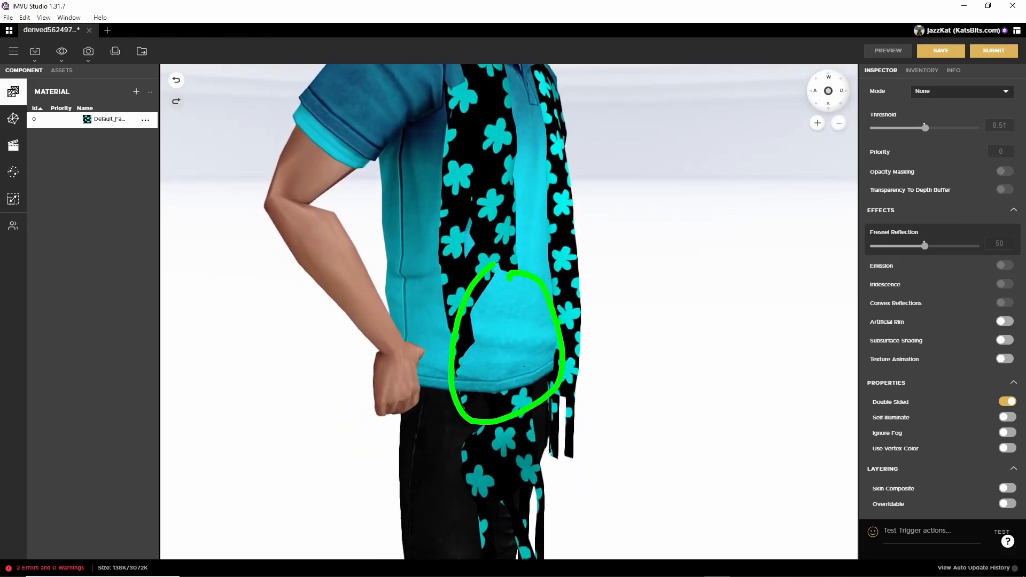
left_click_drag(514, 302, 499, 382)
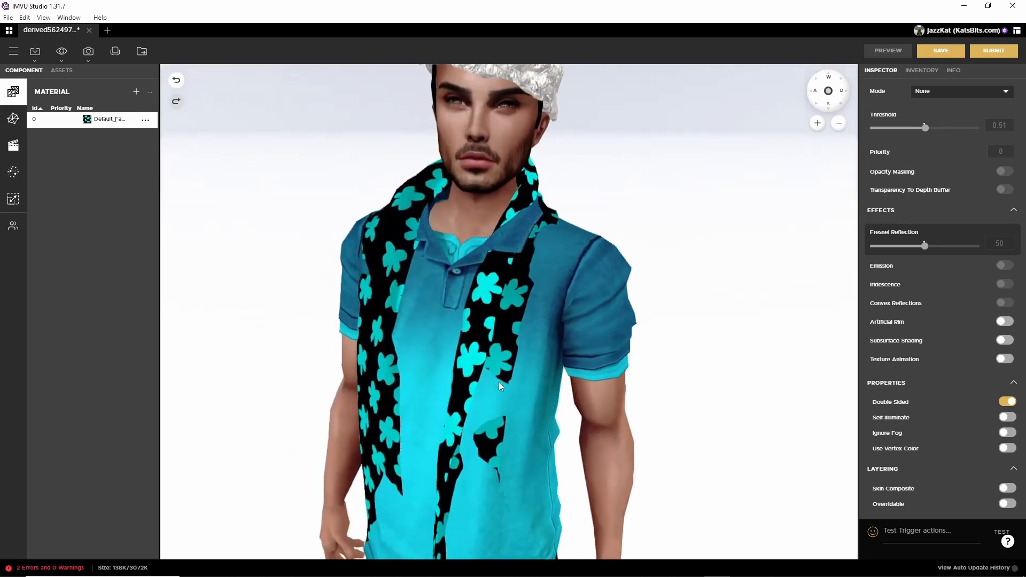
scroll(498, 382, "up", 5)
left_click_drag(511, 188, 529, 142)
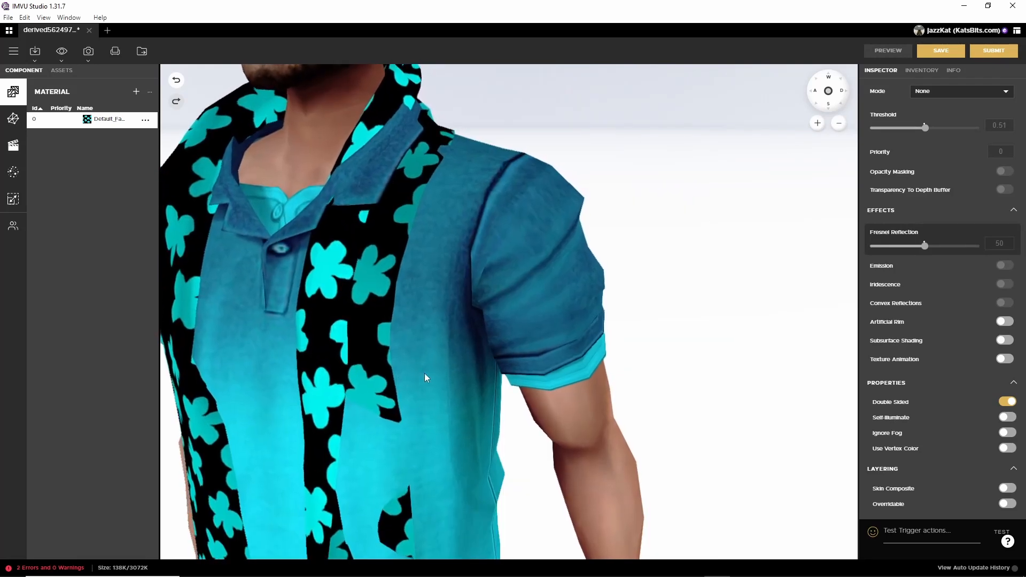
left_click_drag(424, 373, 469, 368)
scroll(469, 369, "down", 3)
scroll(469, 368, "down", 2)
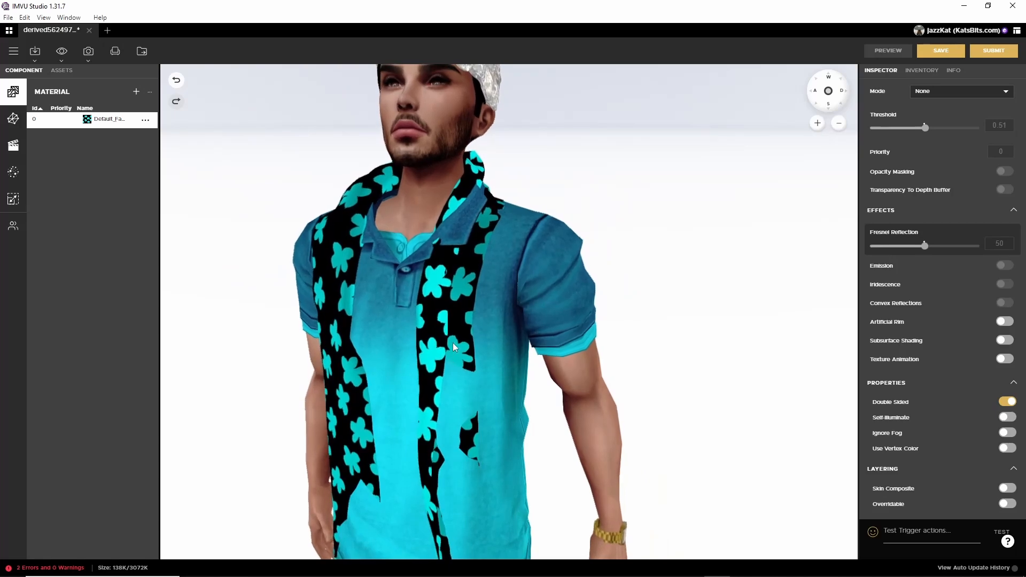
right_click_drag(411, 377, 483, 373)
left_click_drag(485, 376, 559, 377)
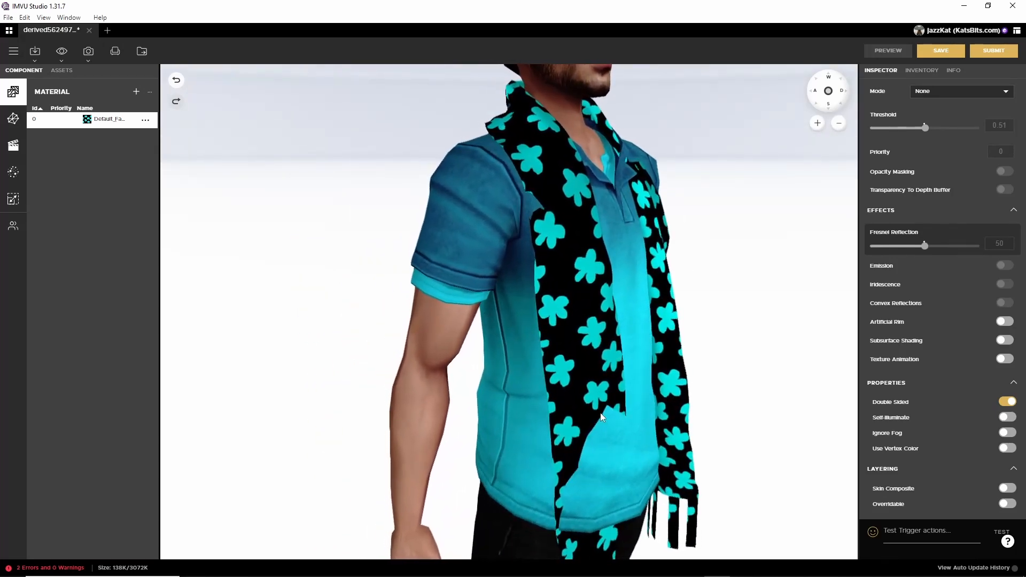
right_click_drag(623, 425, 542, 342)
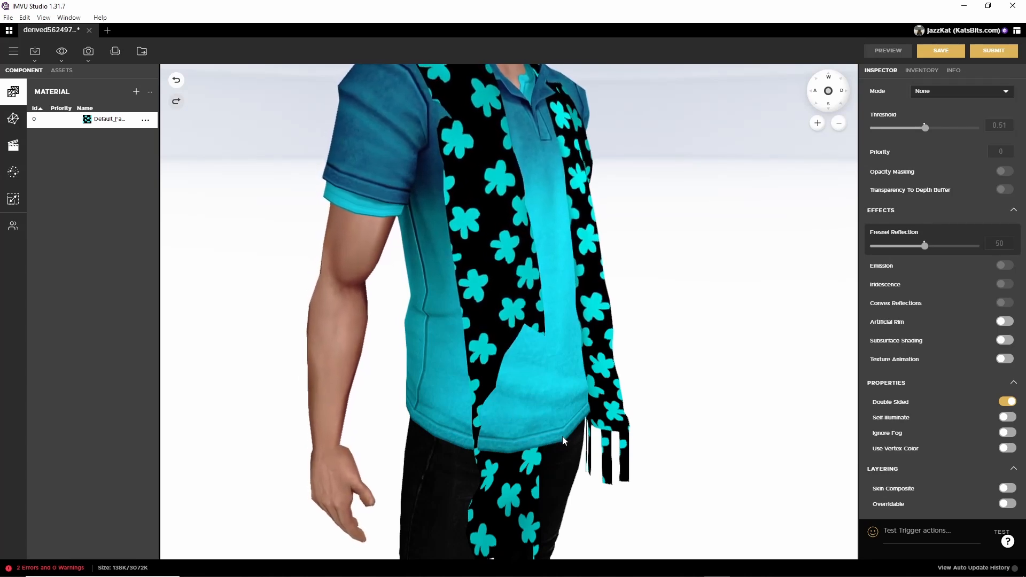
left_click_drag(563, 436, 497, 430)
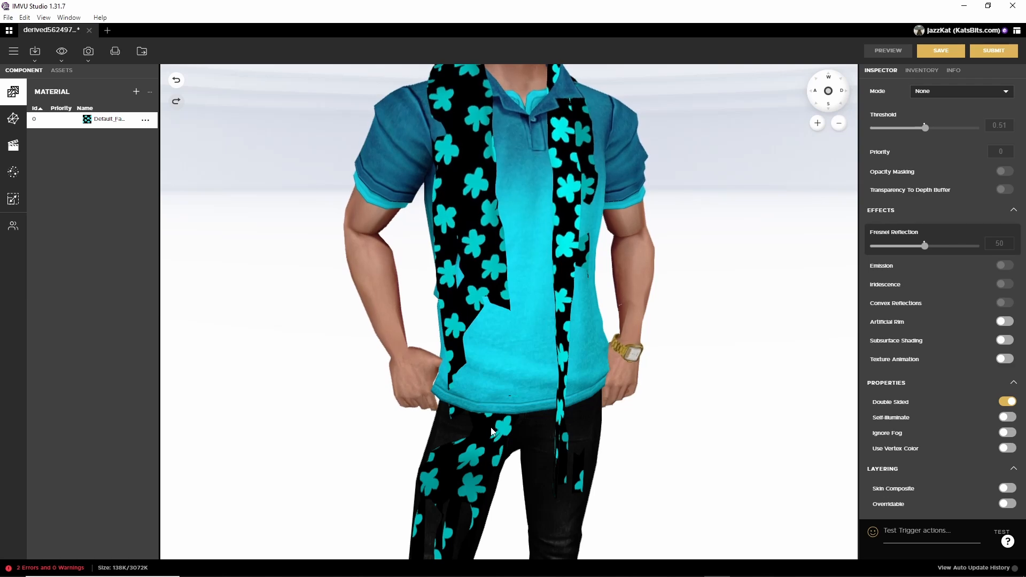
left_click_drag(588, 459, 587, 393)
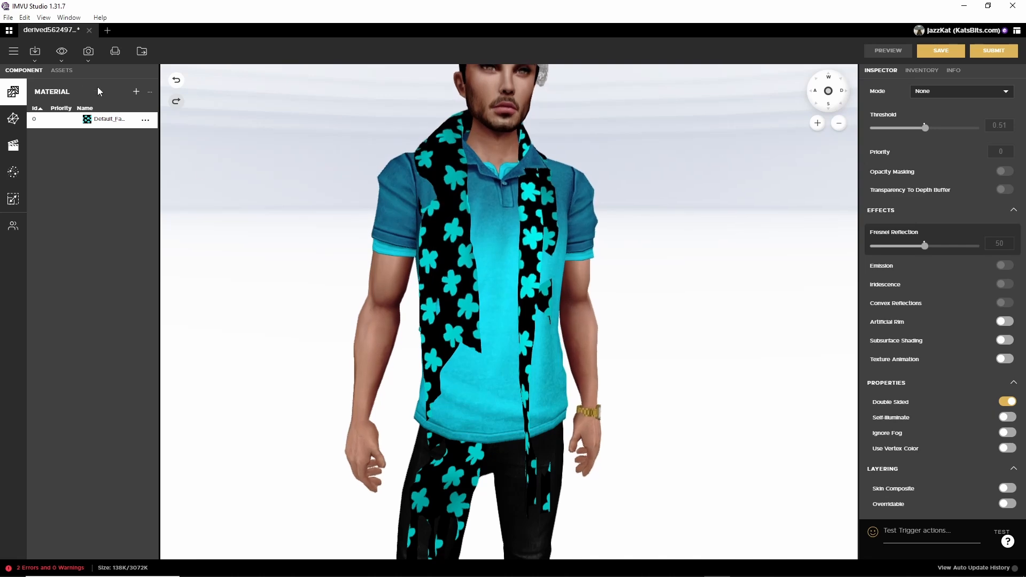
Step: Save the derived product as a new product named ATELIER SCARF
left_click(12, 53)
mouse_move(36, 80)
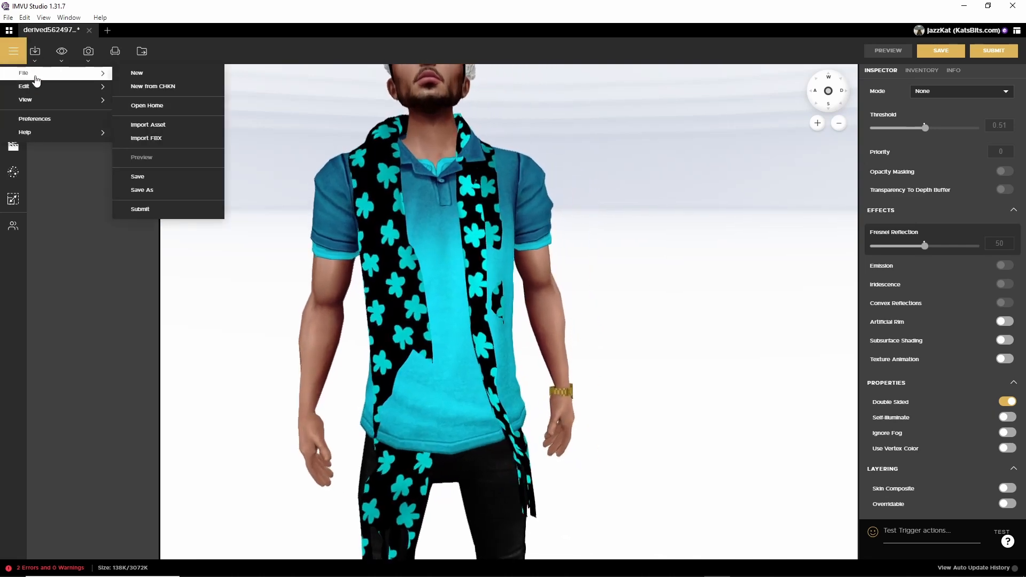
left_click(152, 191)
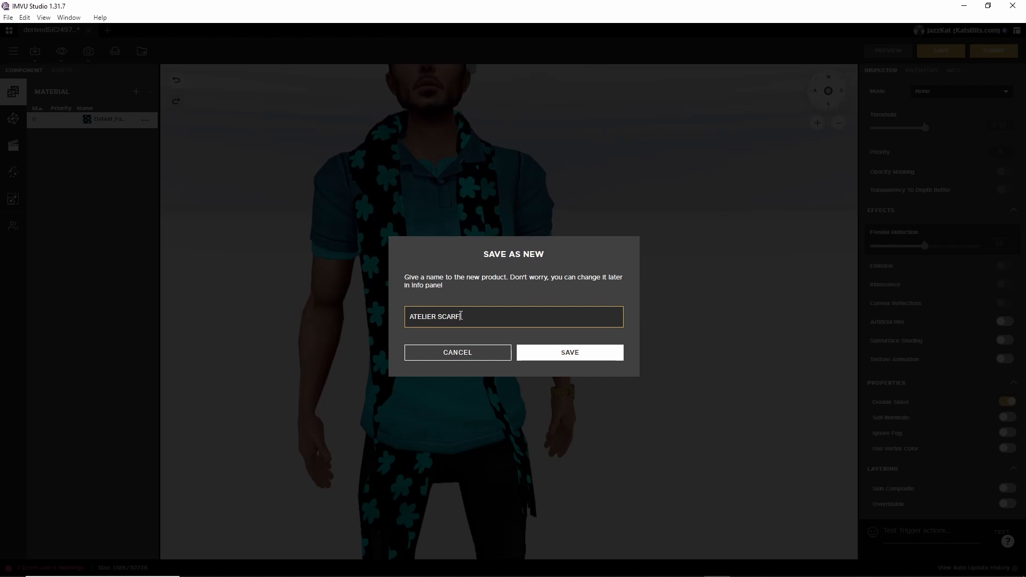
left_click(575, 355)
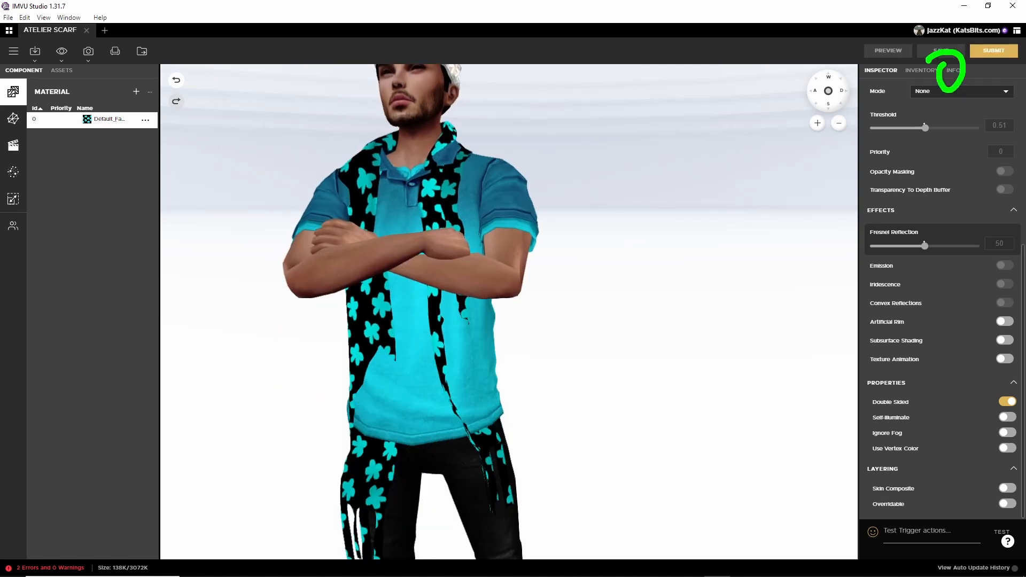
Step: Review the ATELIER SCARF product information, including its images, general details, price, fees and search keywords
left_click(954, 70)
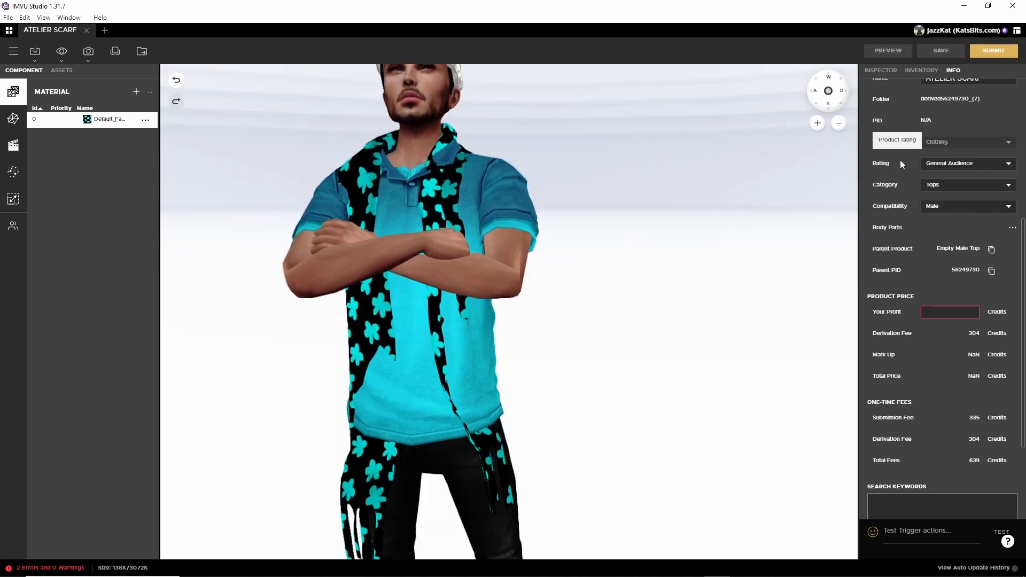
scroll(899, 160, "up", 4)
scroll(912, 145, "down", 1)
scroll(912, 138, "up", 1)
scroll(913, 176, "down", 5)
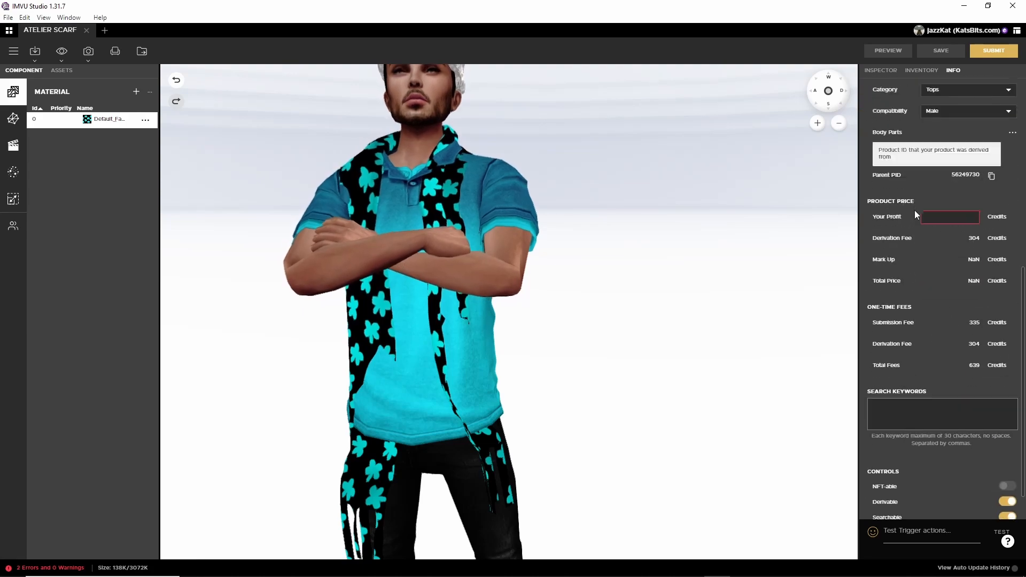
scroll(915, 223, "up", 6)
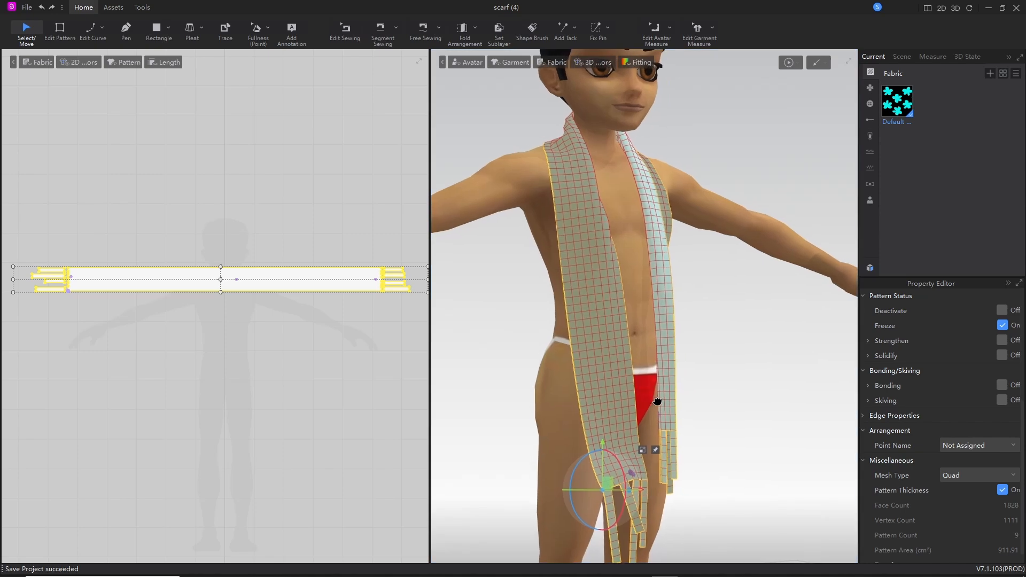
Step: Compare the scarf in the garment design project, Blender and IMVU Studio by viewing it from different sides
mouse_move(713, 421)
right_mouse_down()
mouse_move(425, 425)
mouse_move(522, 428)
mouse_move(577, 459)
mouse_move(540, 425)
mouse_move(604, 436)
right_mouse_up()
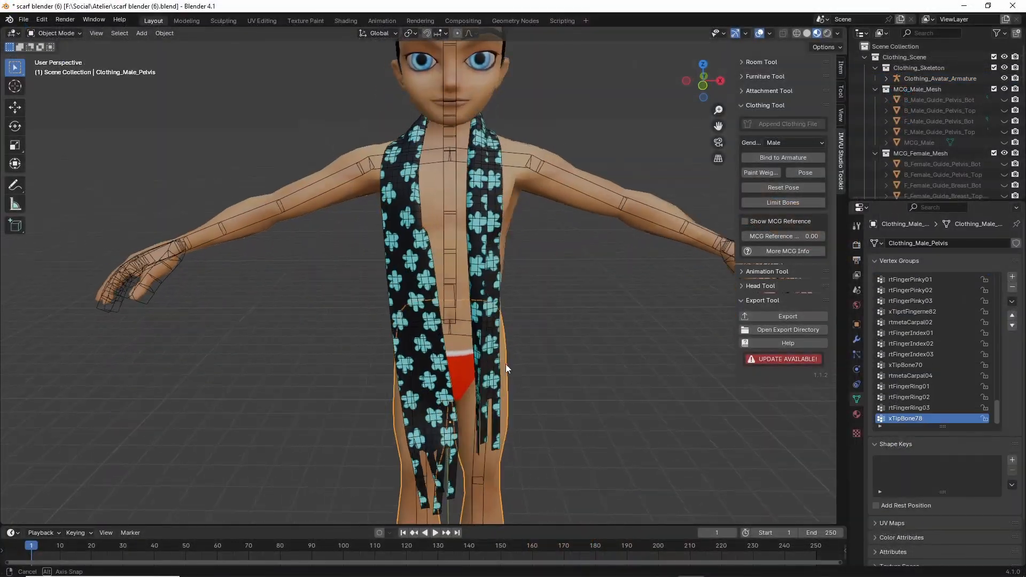
middle_click_drag(507, 368, 85, 366)
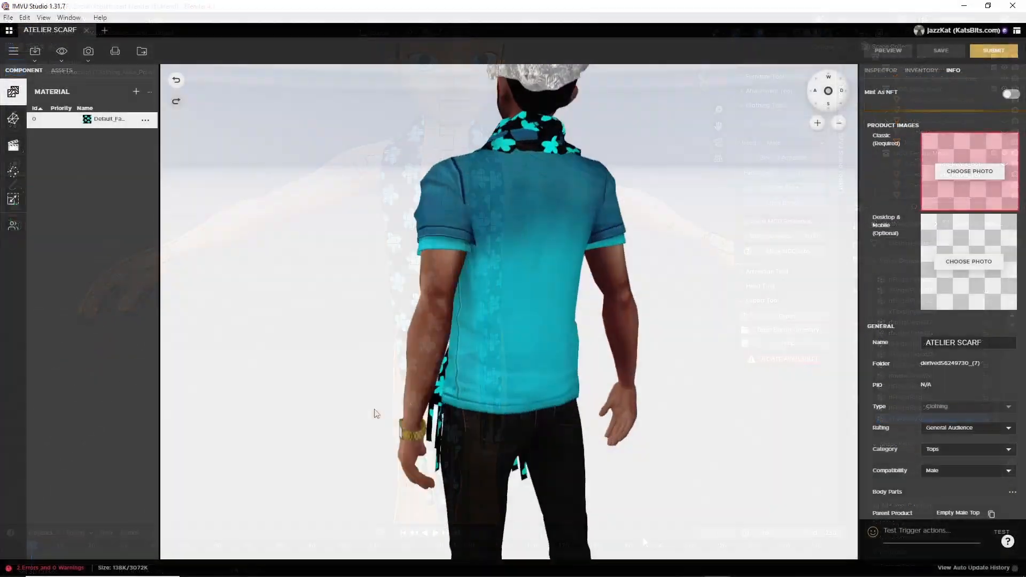
left_click_drag(373, 412, 651, 428)
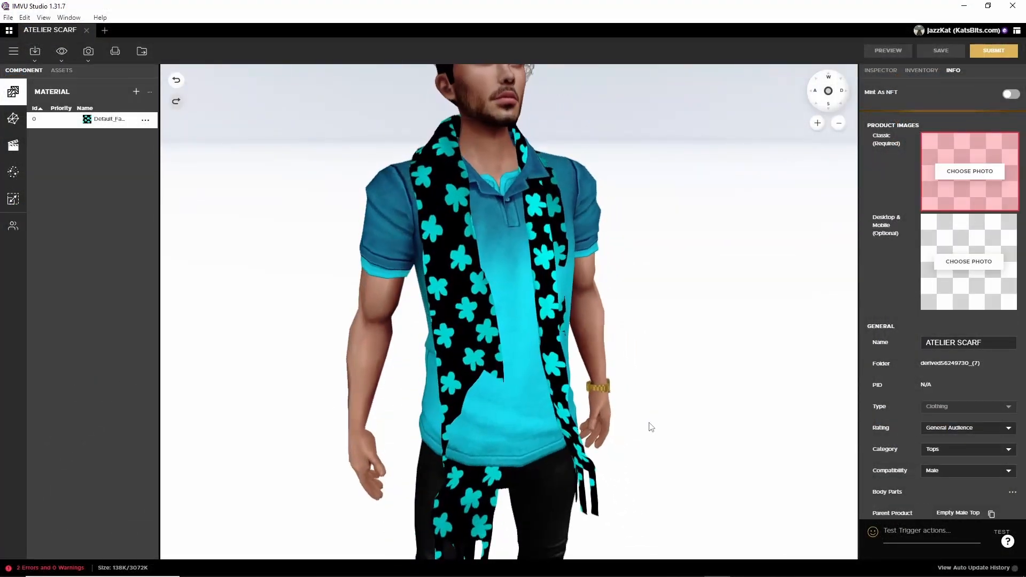